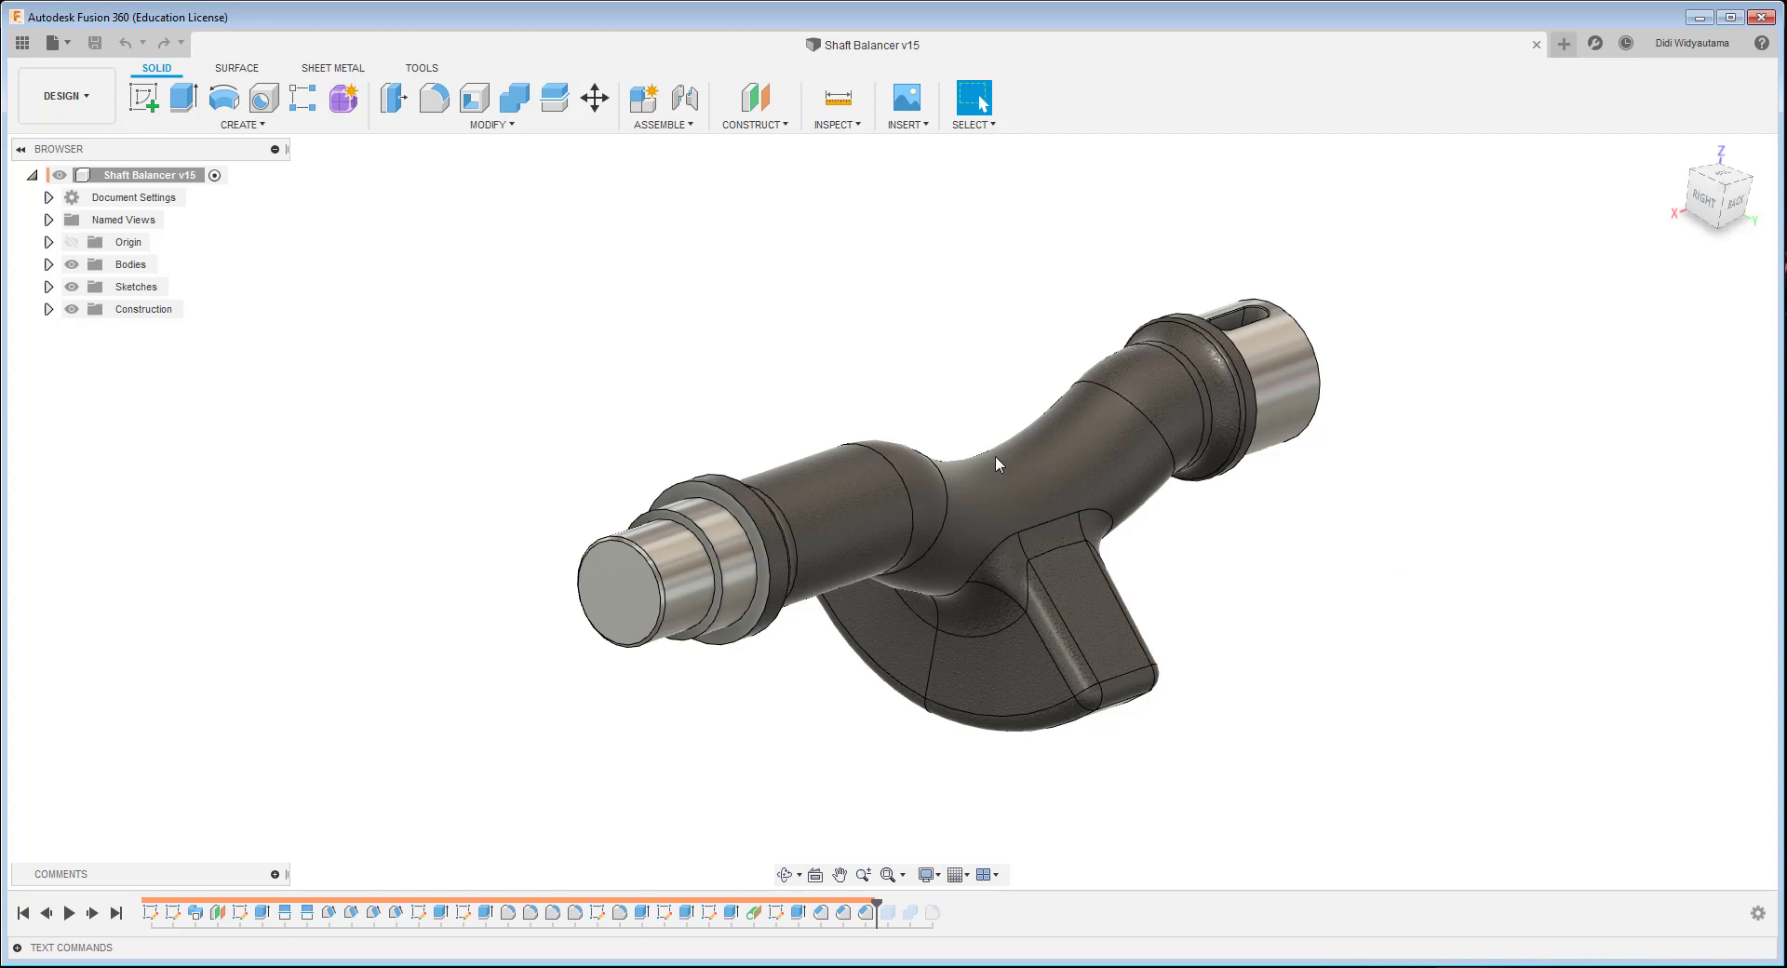
- Switch to the Manufacture workspace and examine the toolpaths of Setup1 around the balancer shaft
shift+middle_drag(912, 454, 70, 98)
click(66, 96)
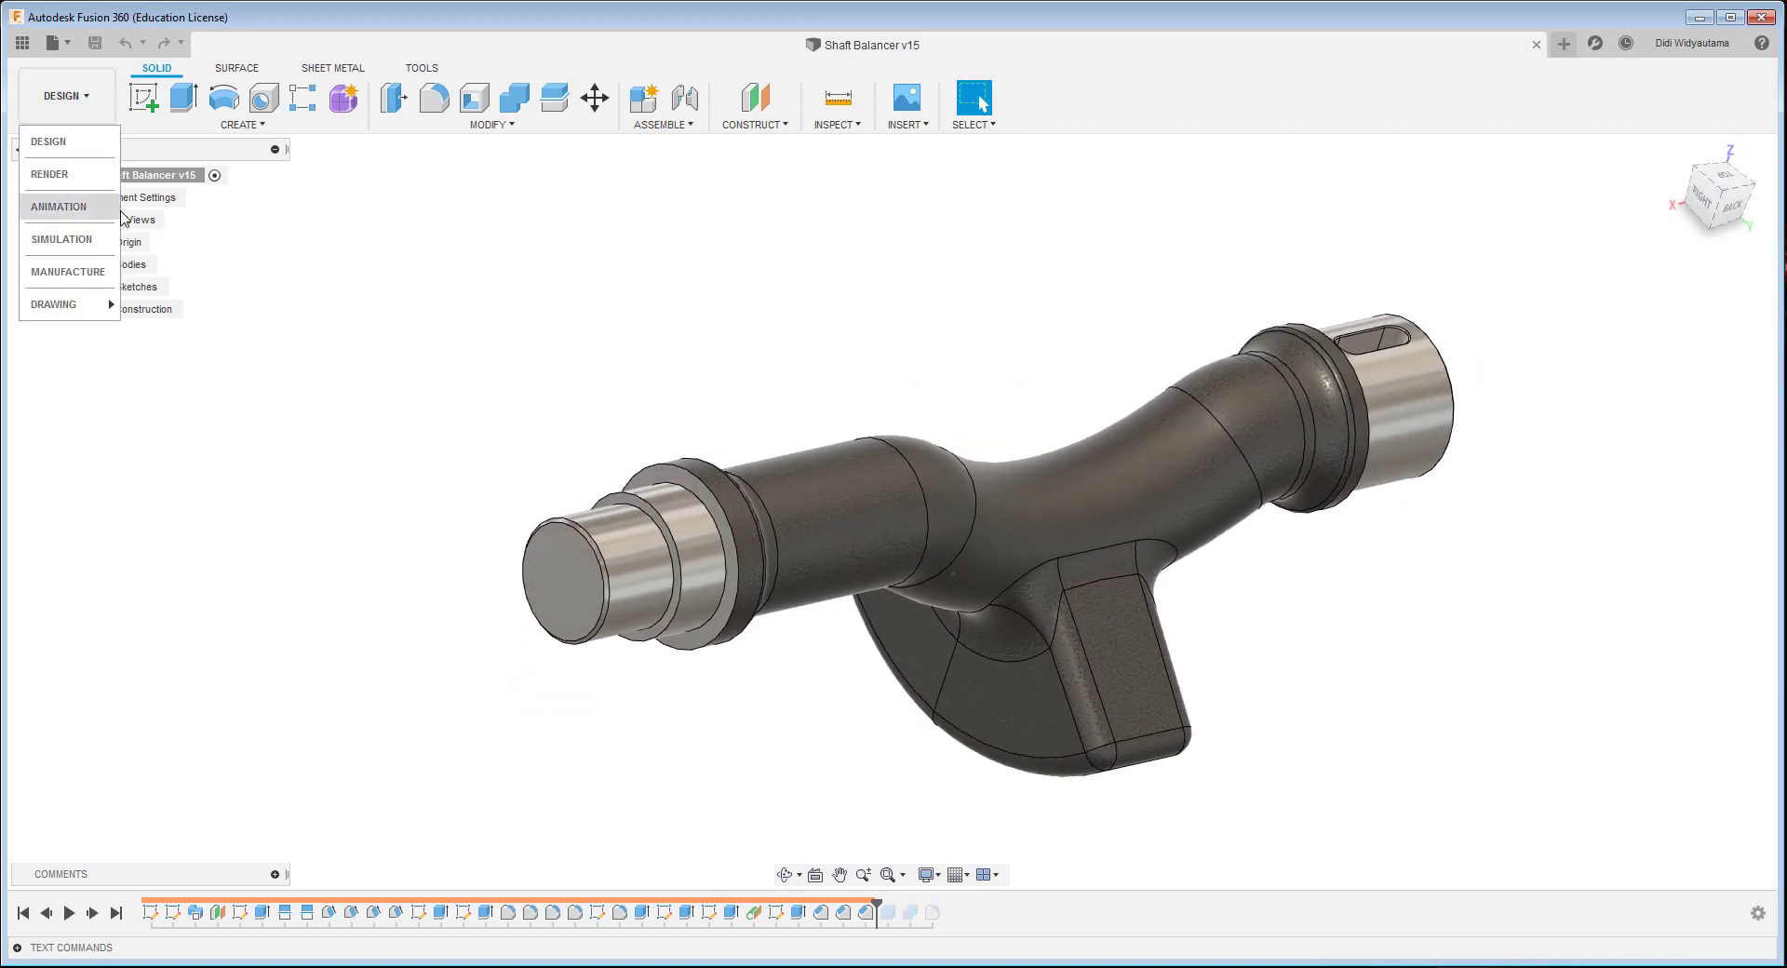
click(80, 268)
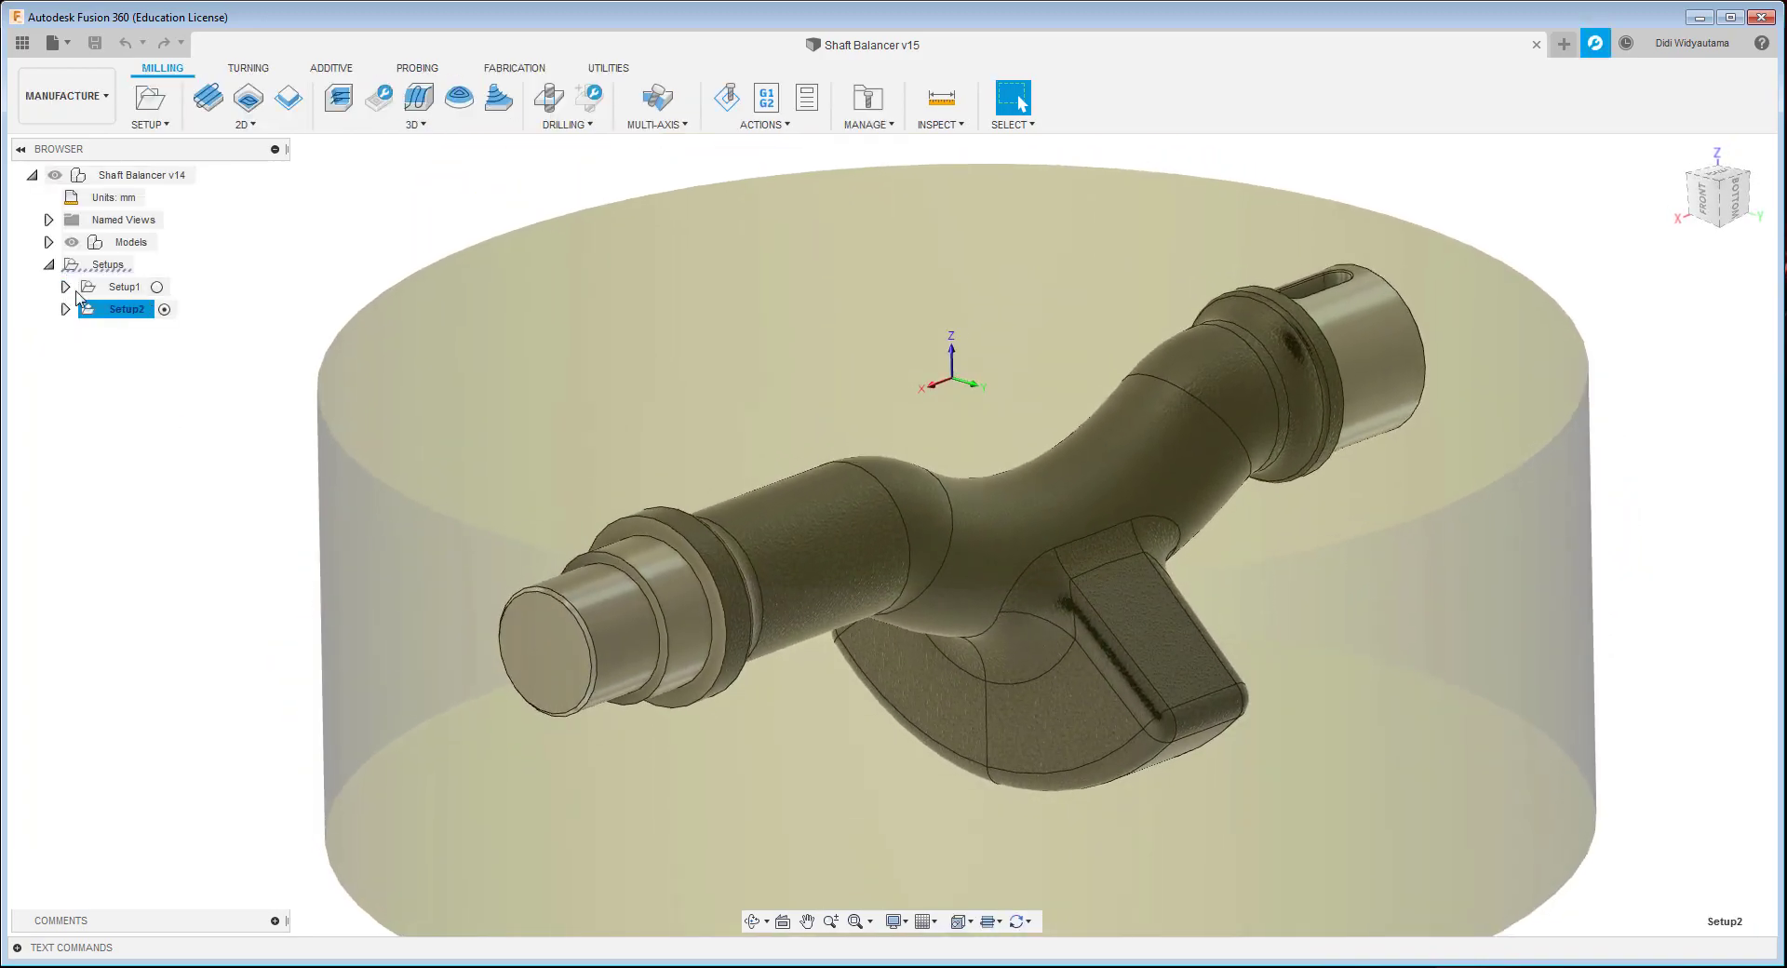
click(65, 287)
click(128, 309)
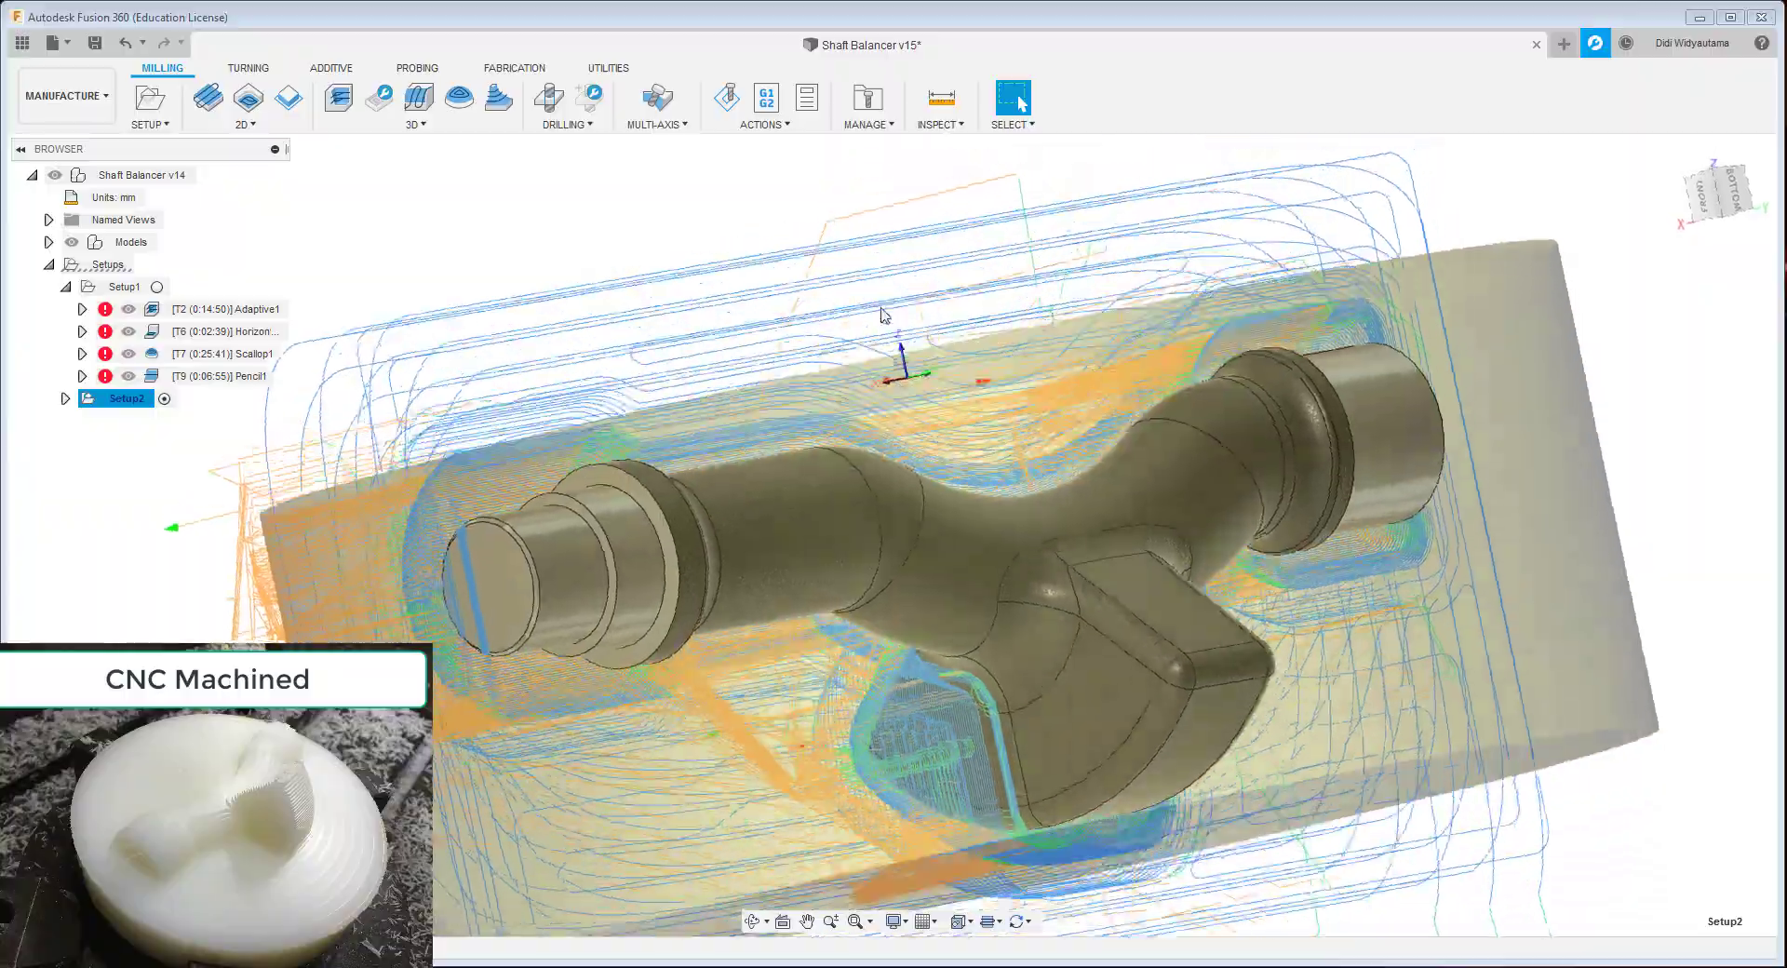
shift+middle_drag(884, 314, 1315, 371)
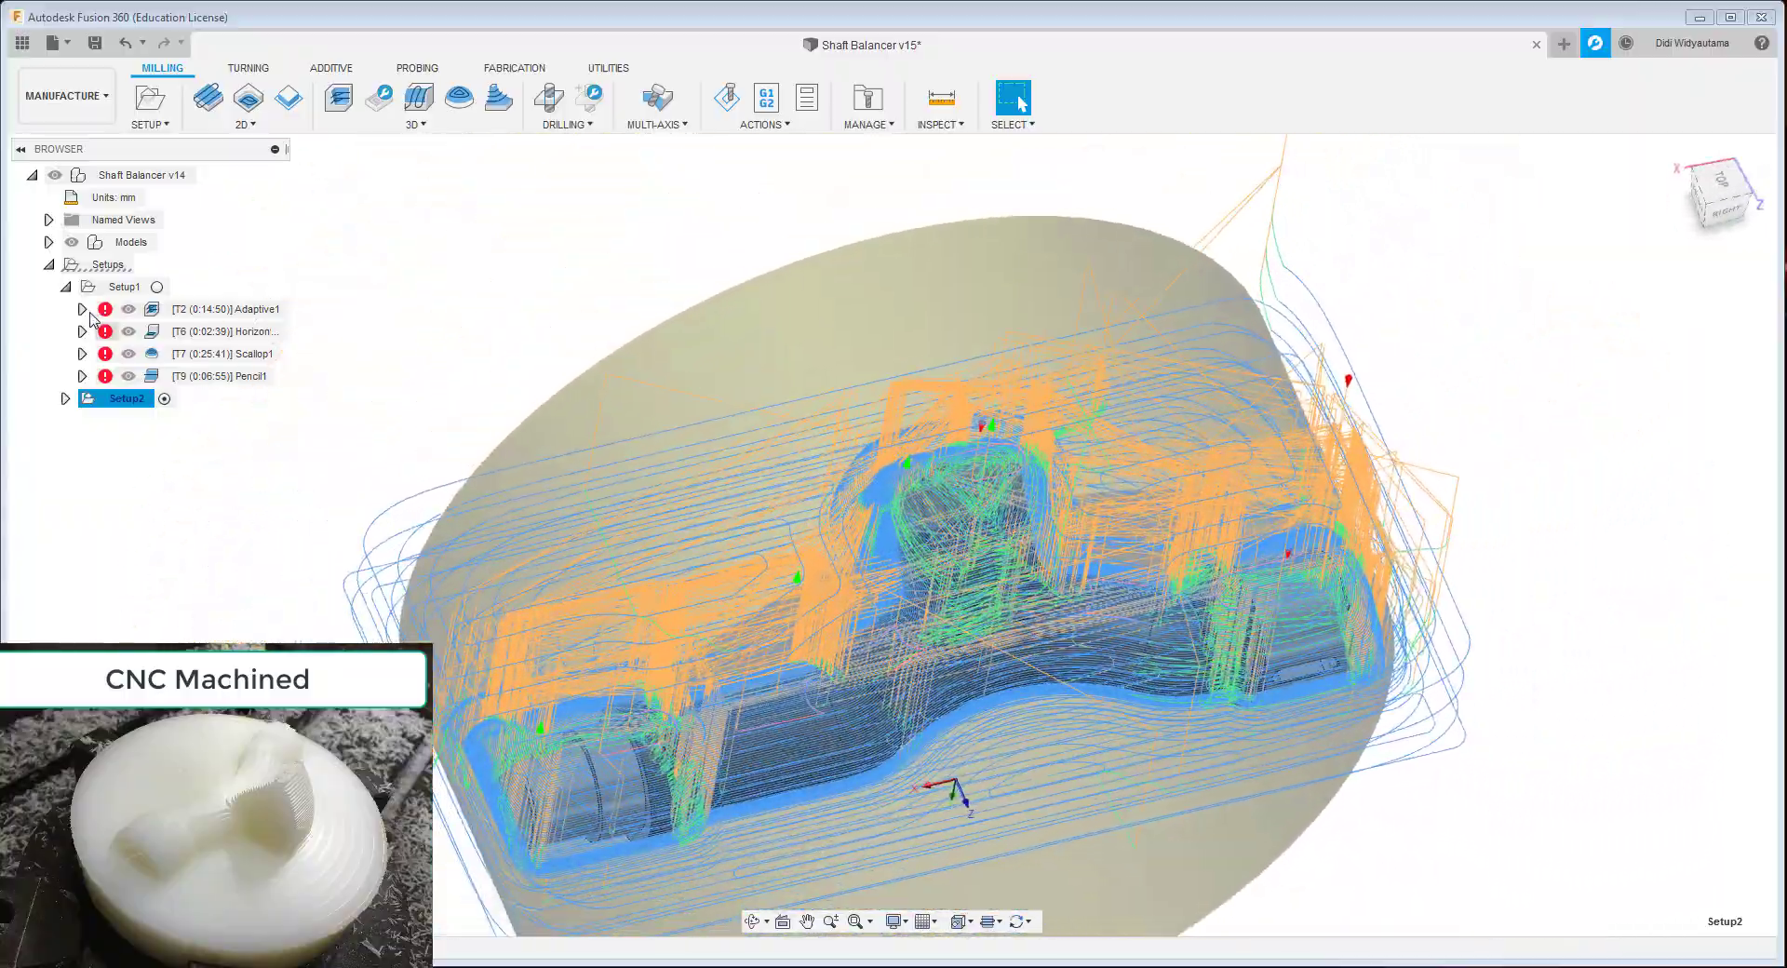
shift+middle_drag(1189, 382, 1451, 607)
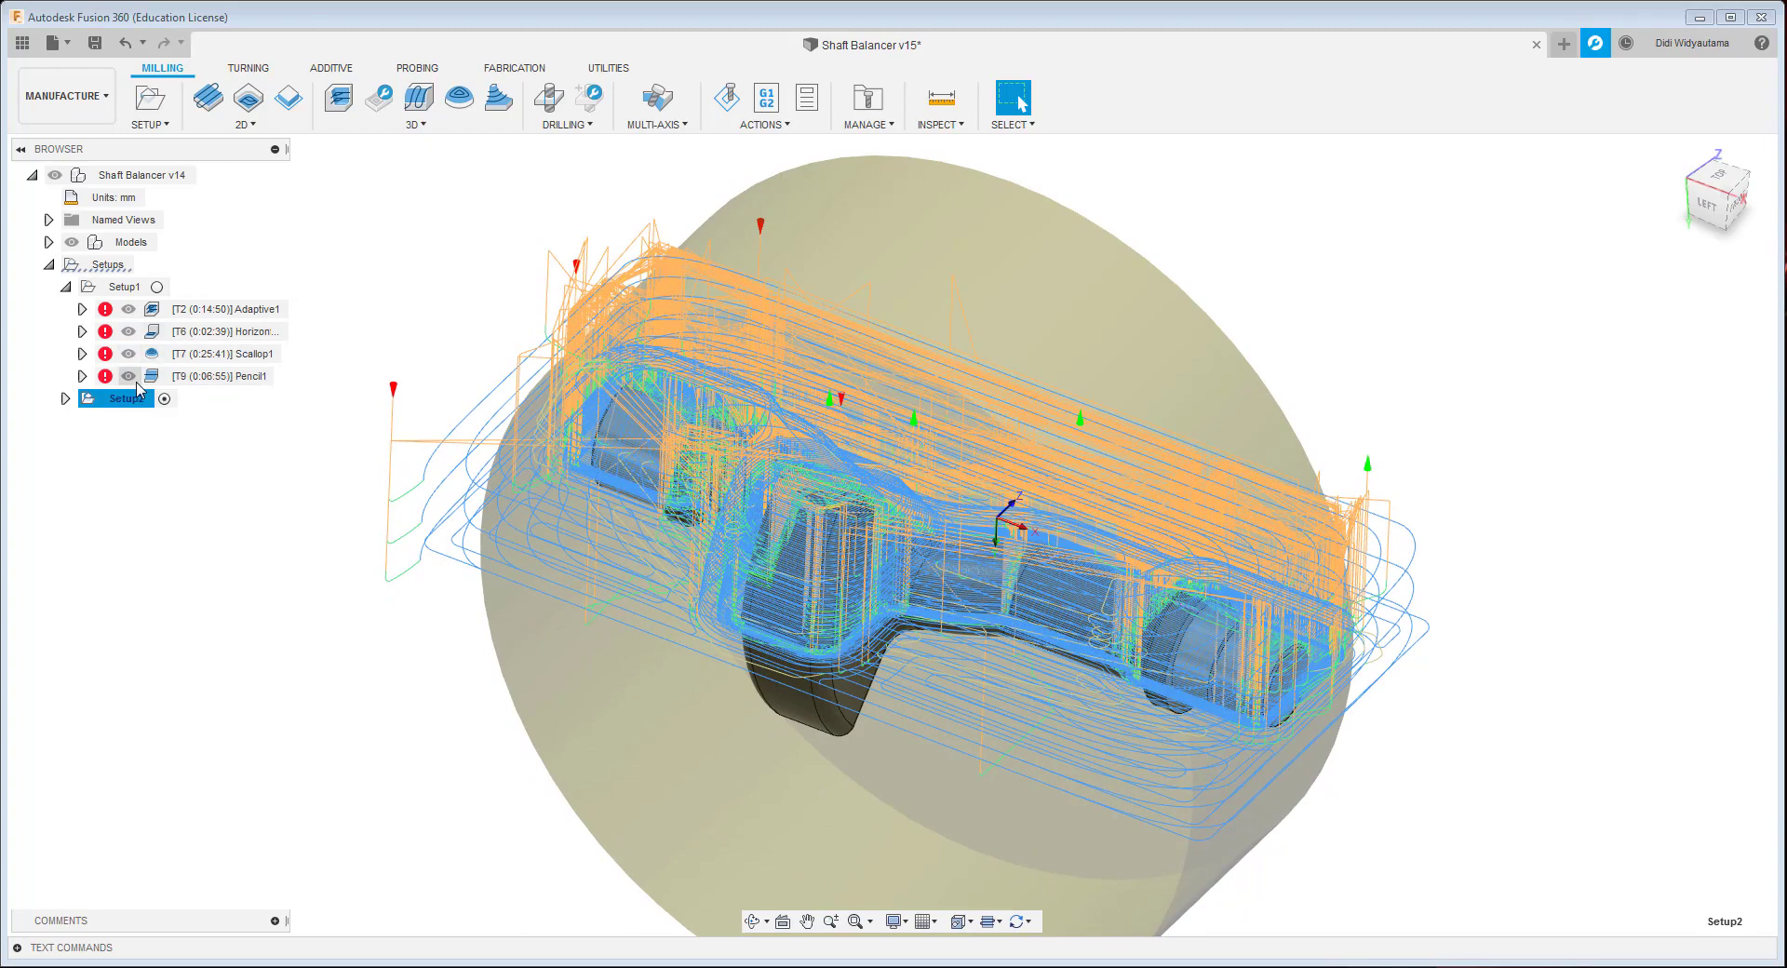
- Hide the toolpaths of Setup1 and return to the Design workspace
click(140, 307)
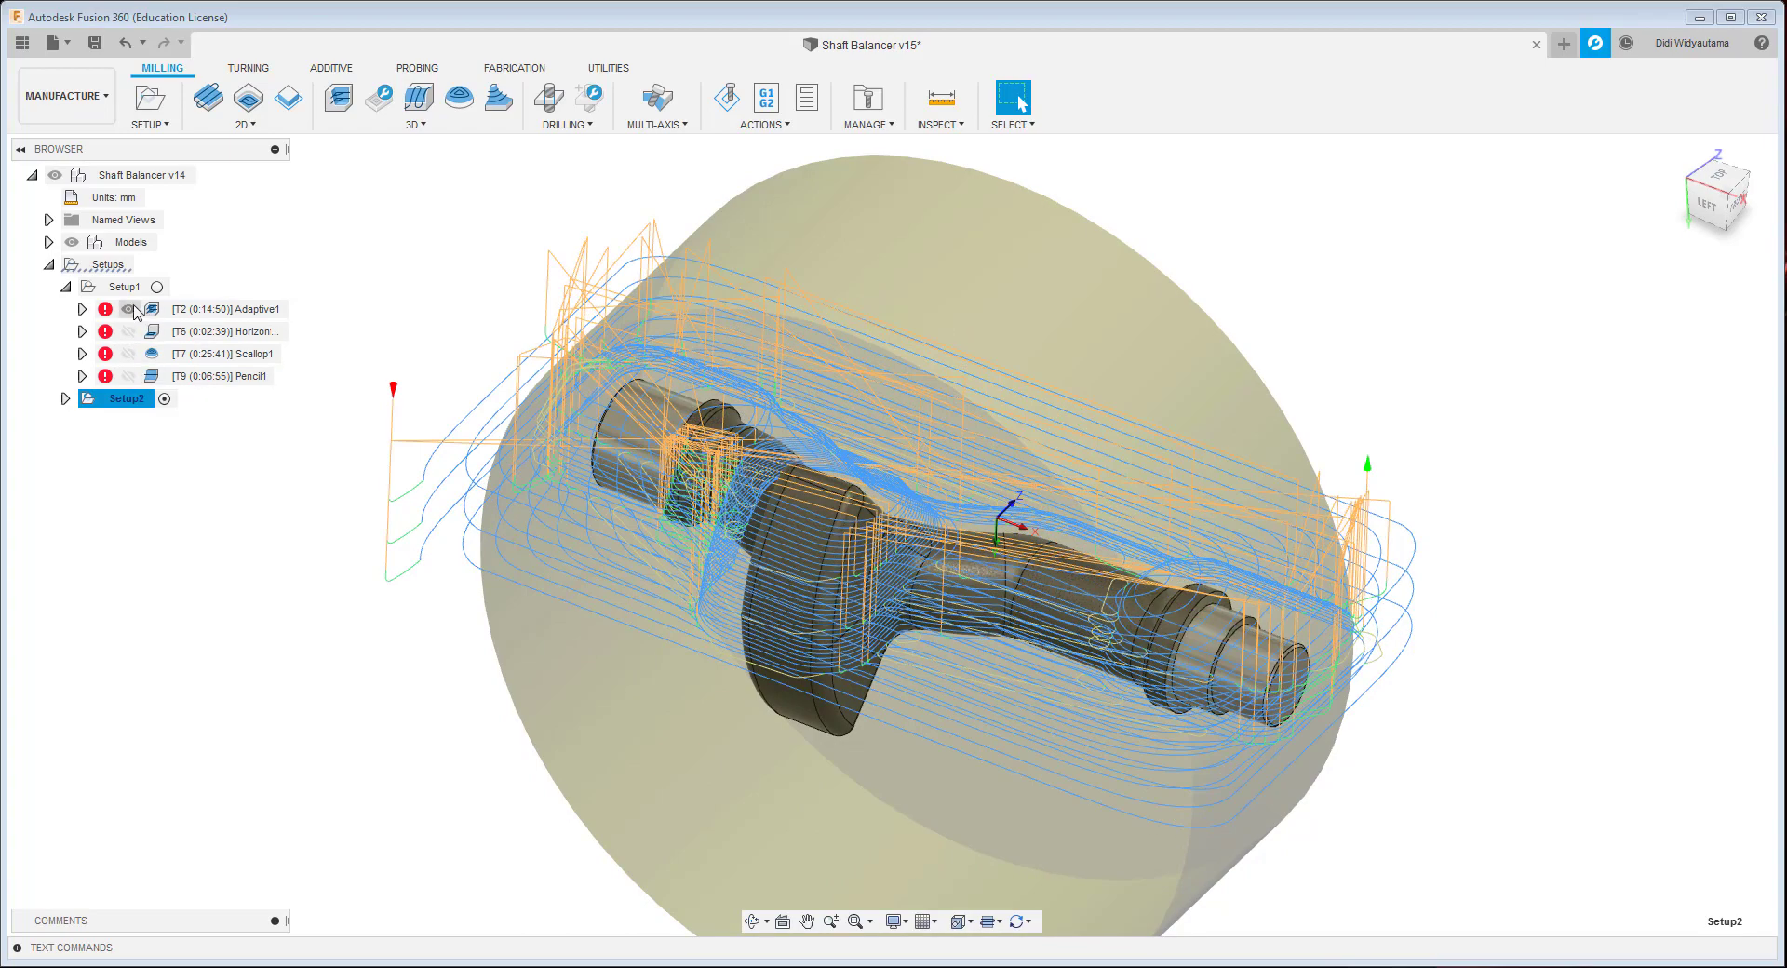
click(359, 239)
click(63, 97)
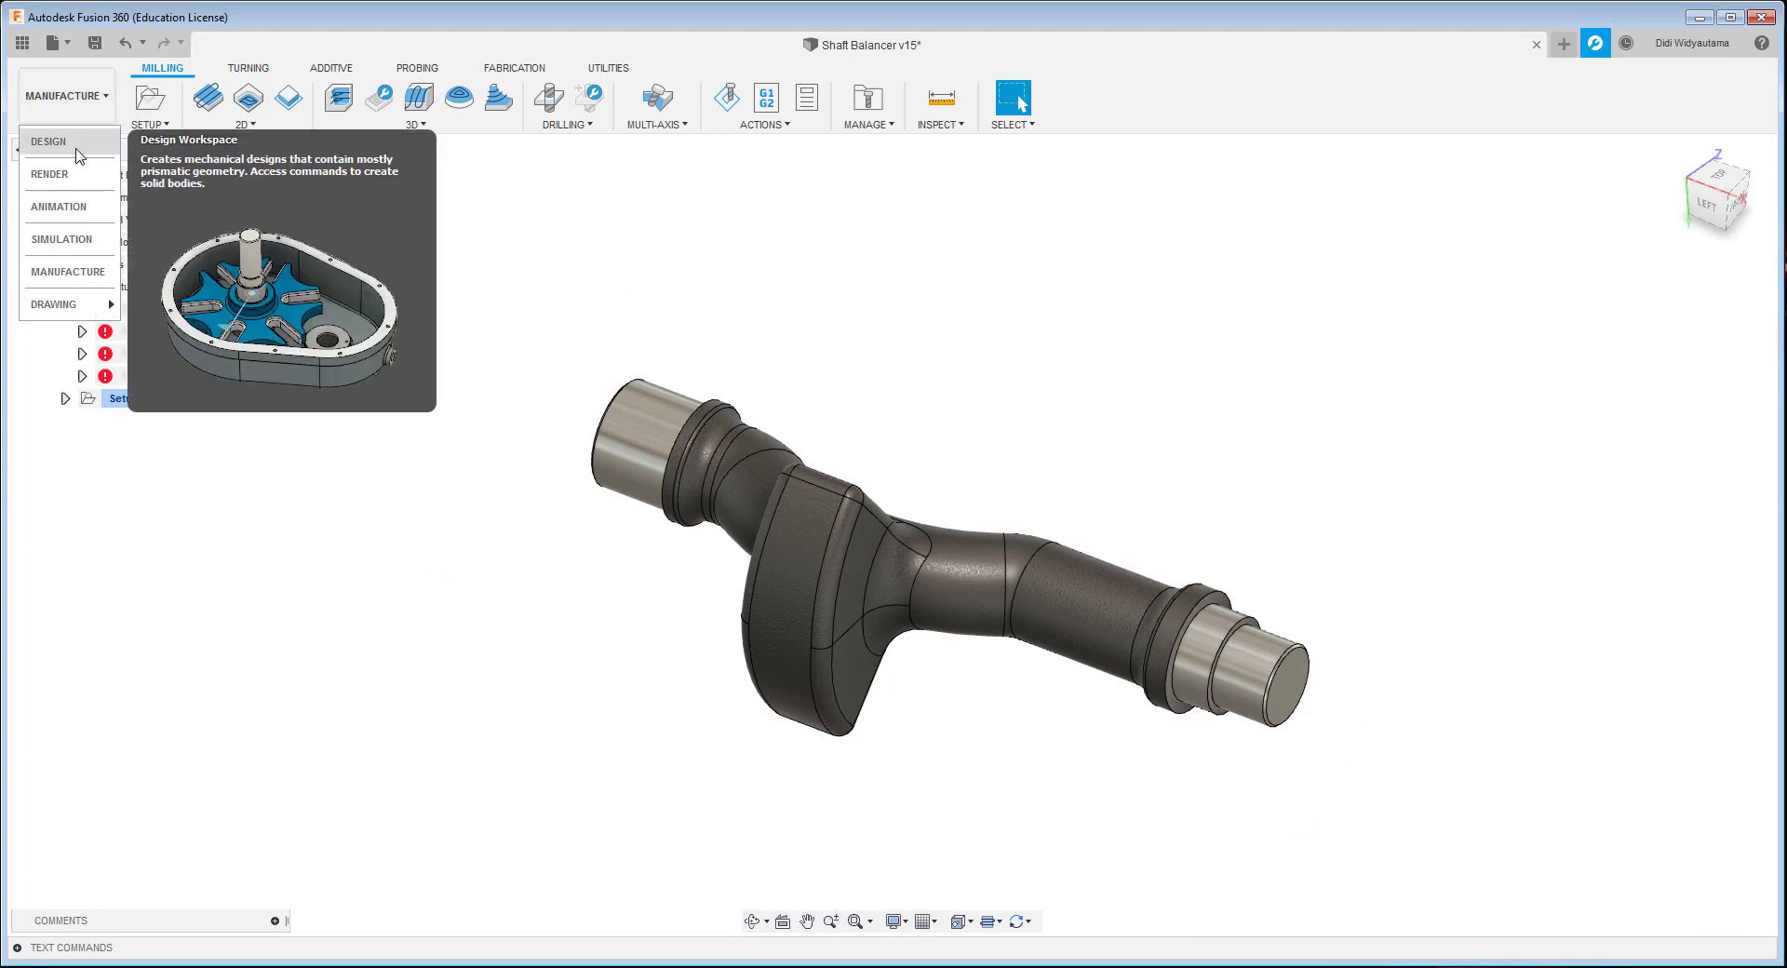
click(48, 141)
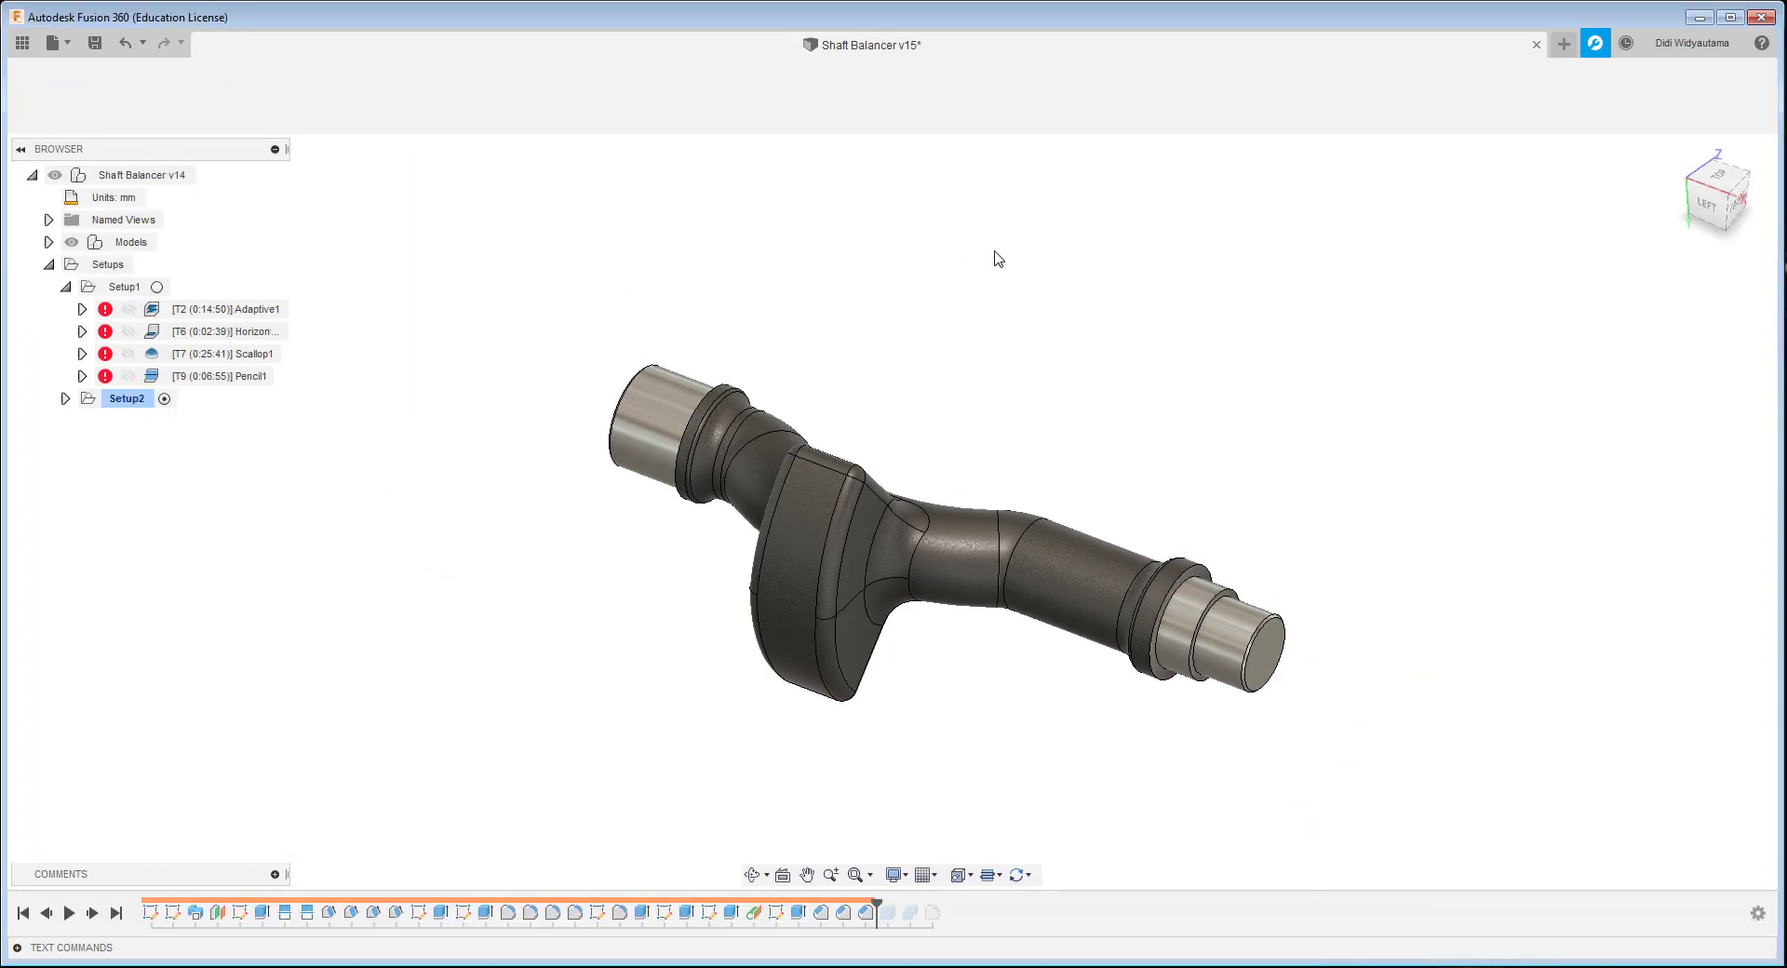
- Create a new design and start a sketch on the front (XZ) plane
click(1563, 43)
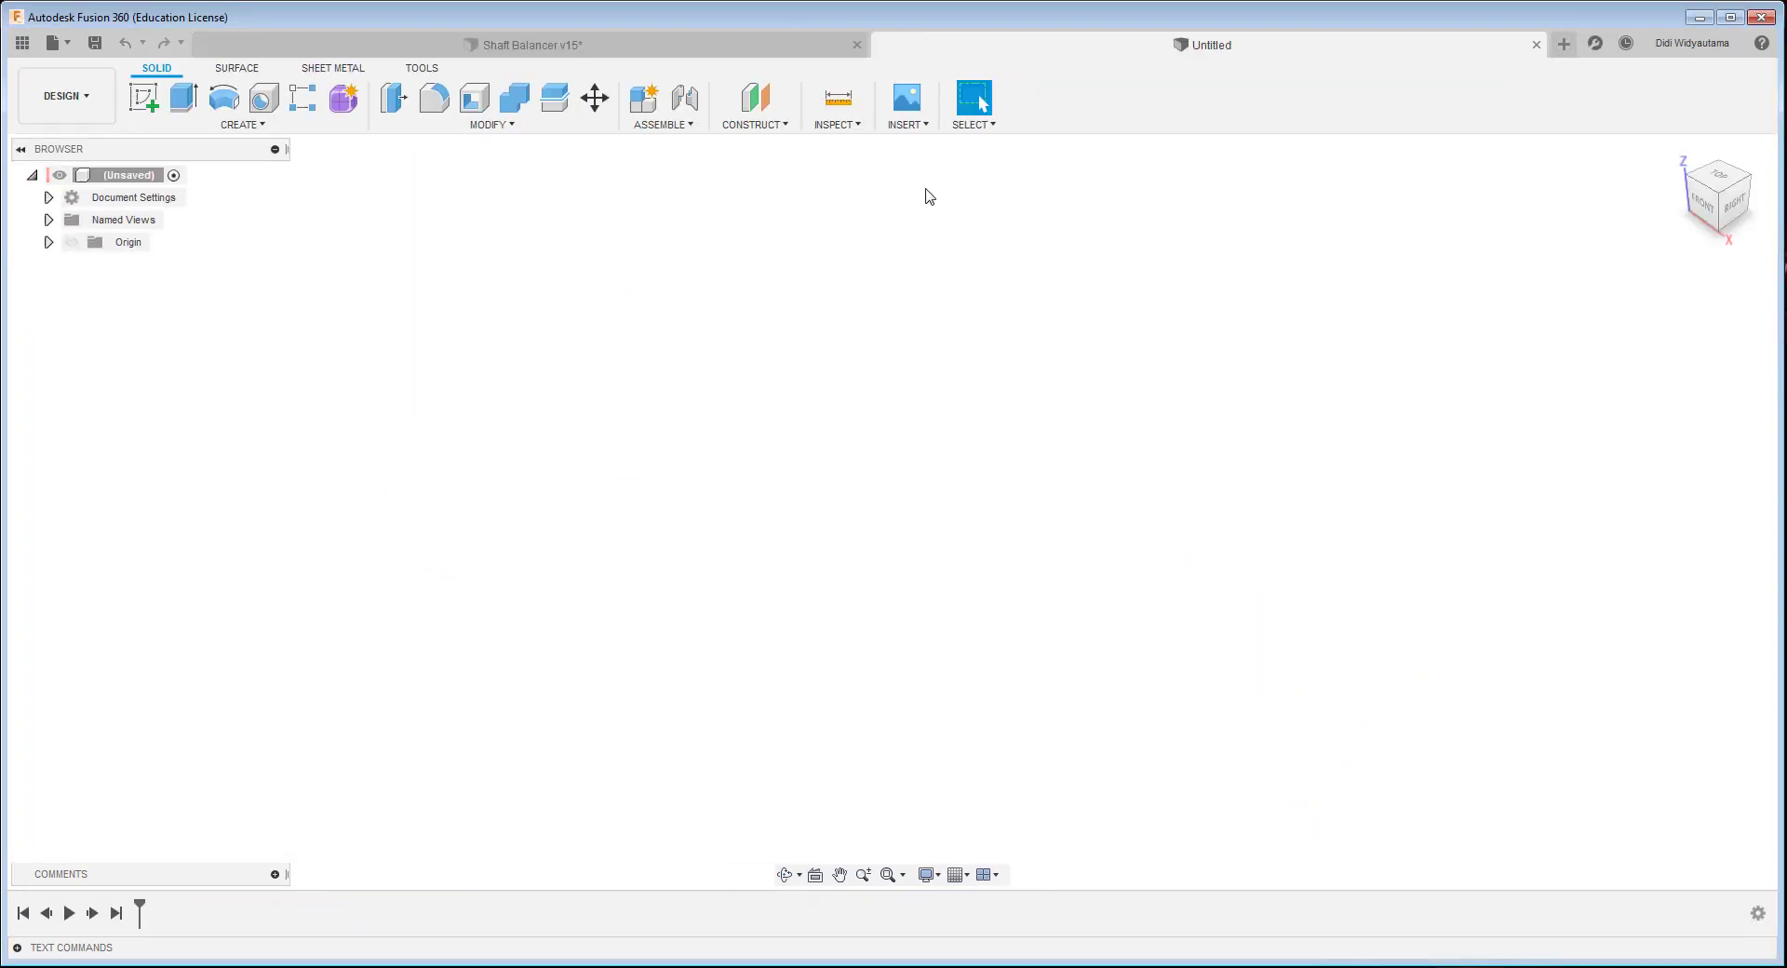
click(141, 99)
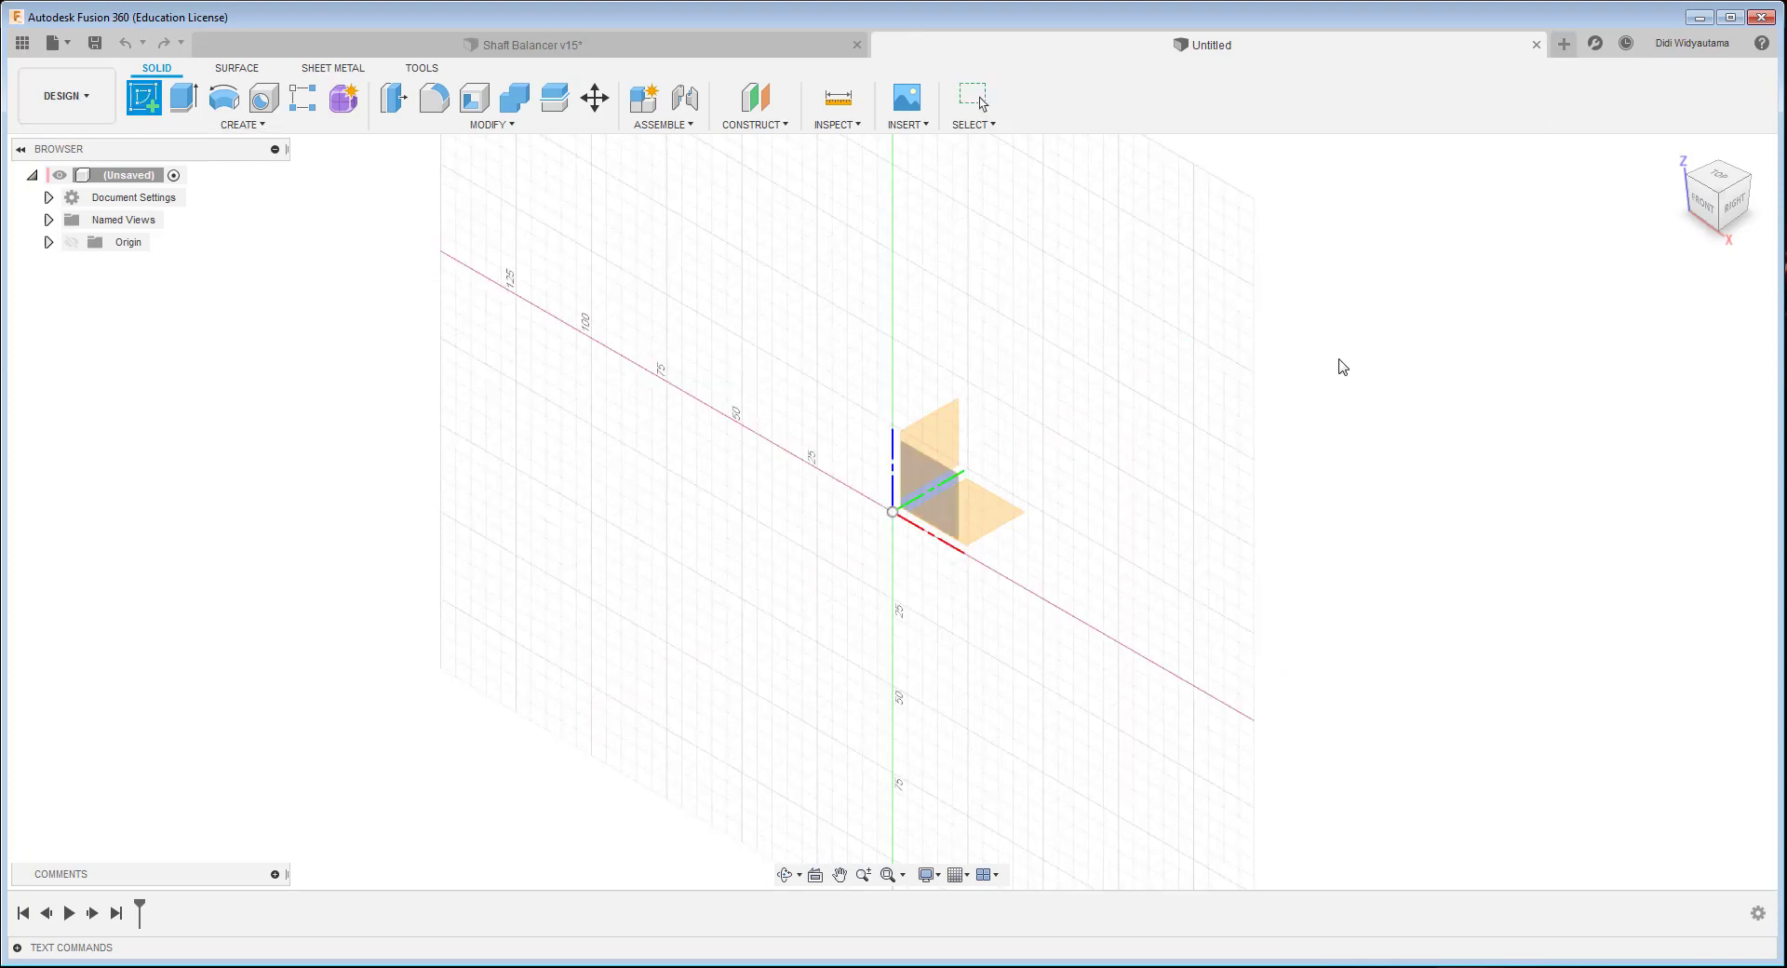
click(937, 504)
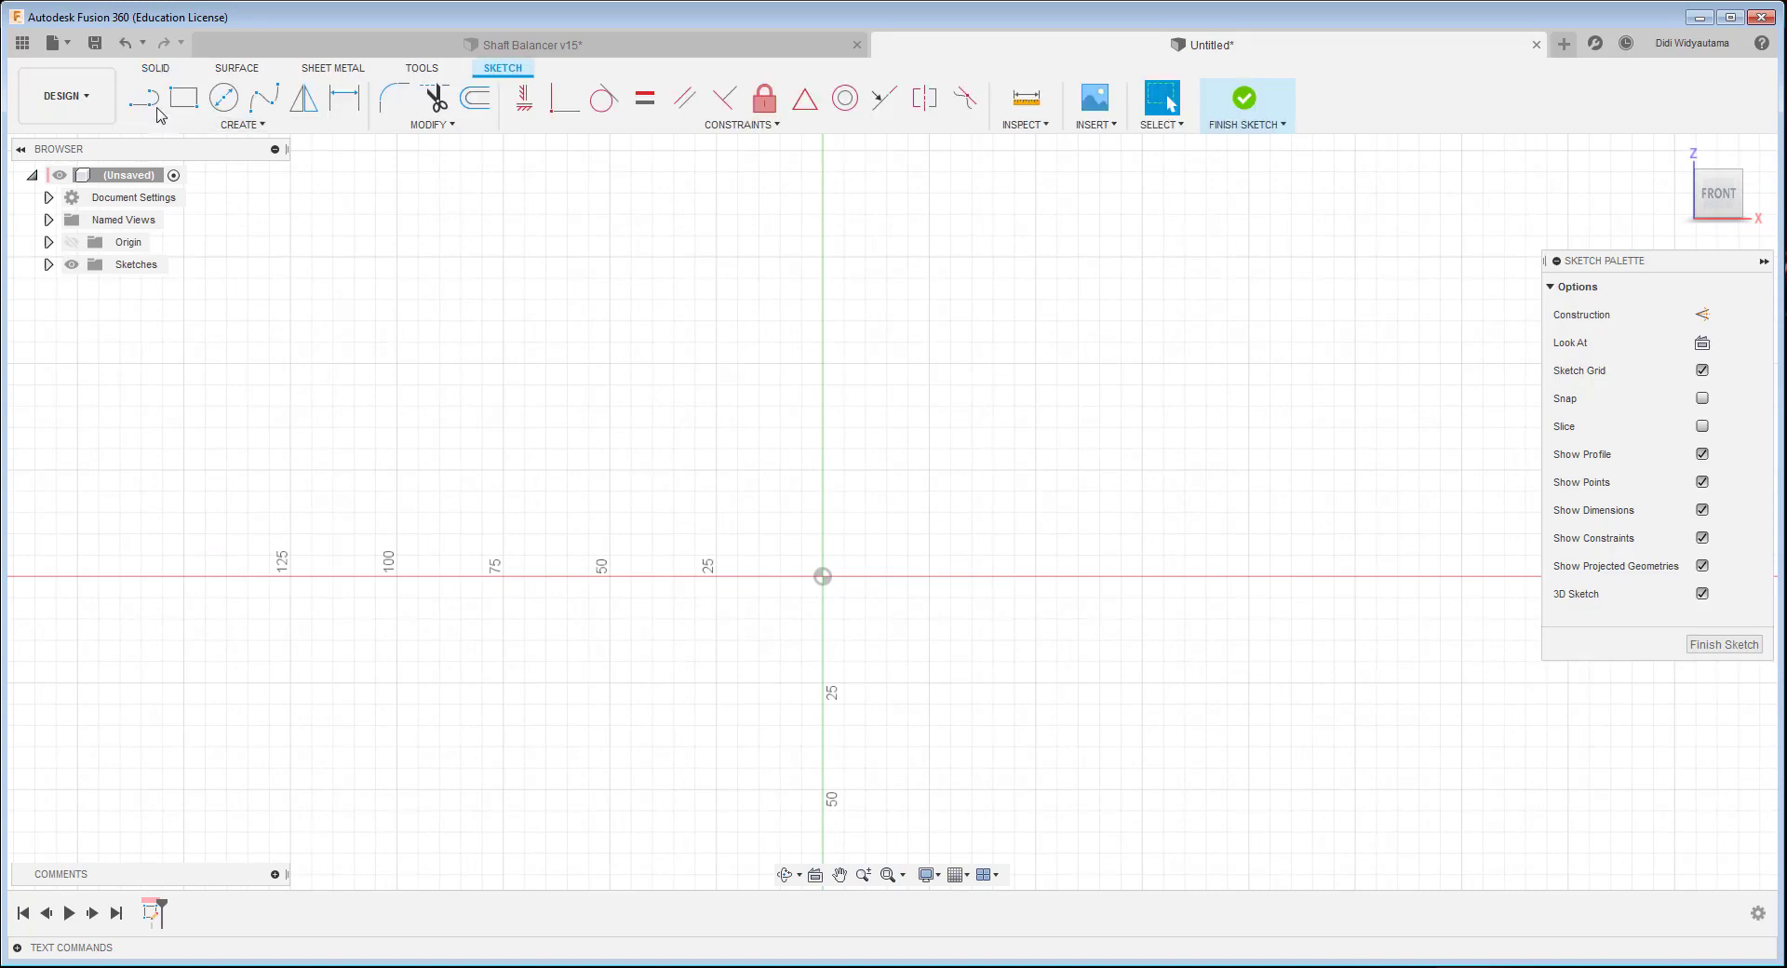
- Draw a horizontal line about 147.5 mm long from the origin along the negative X axis
click(823, 576)
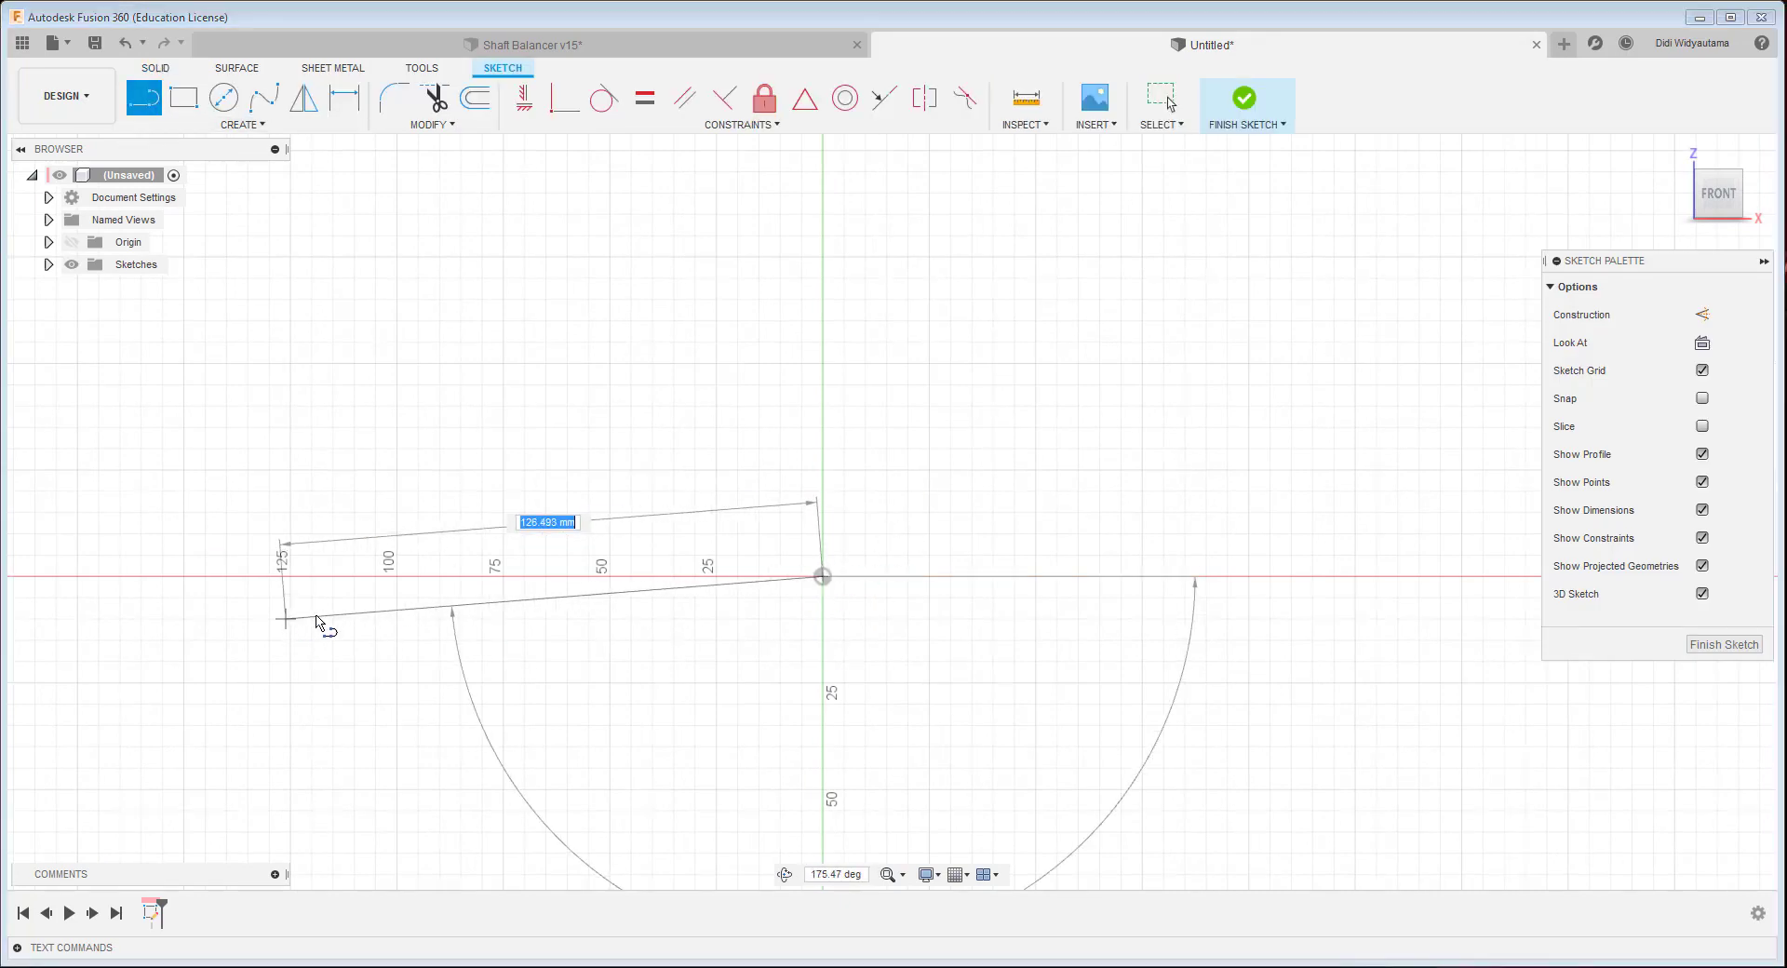
click(194, 577)
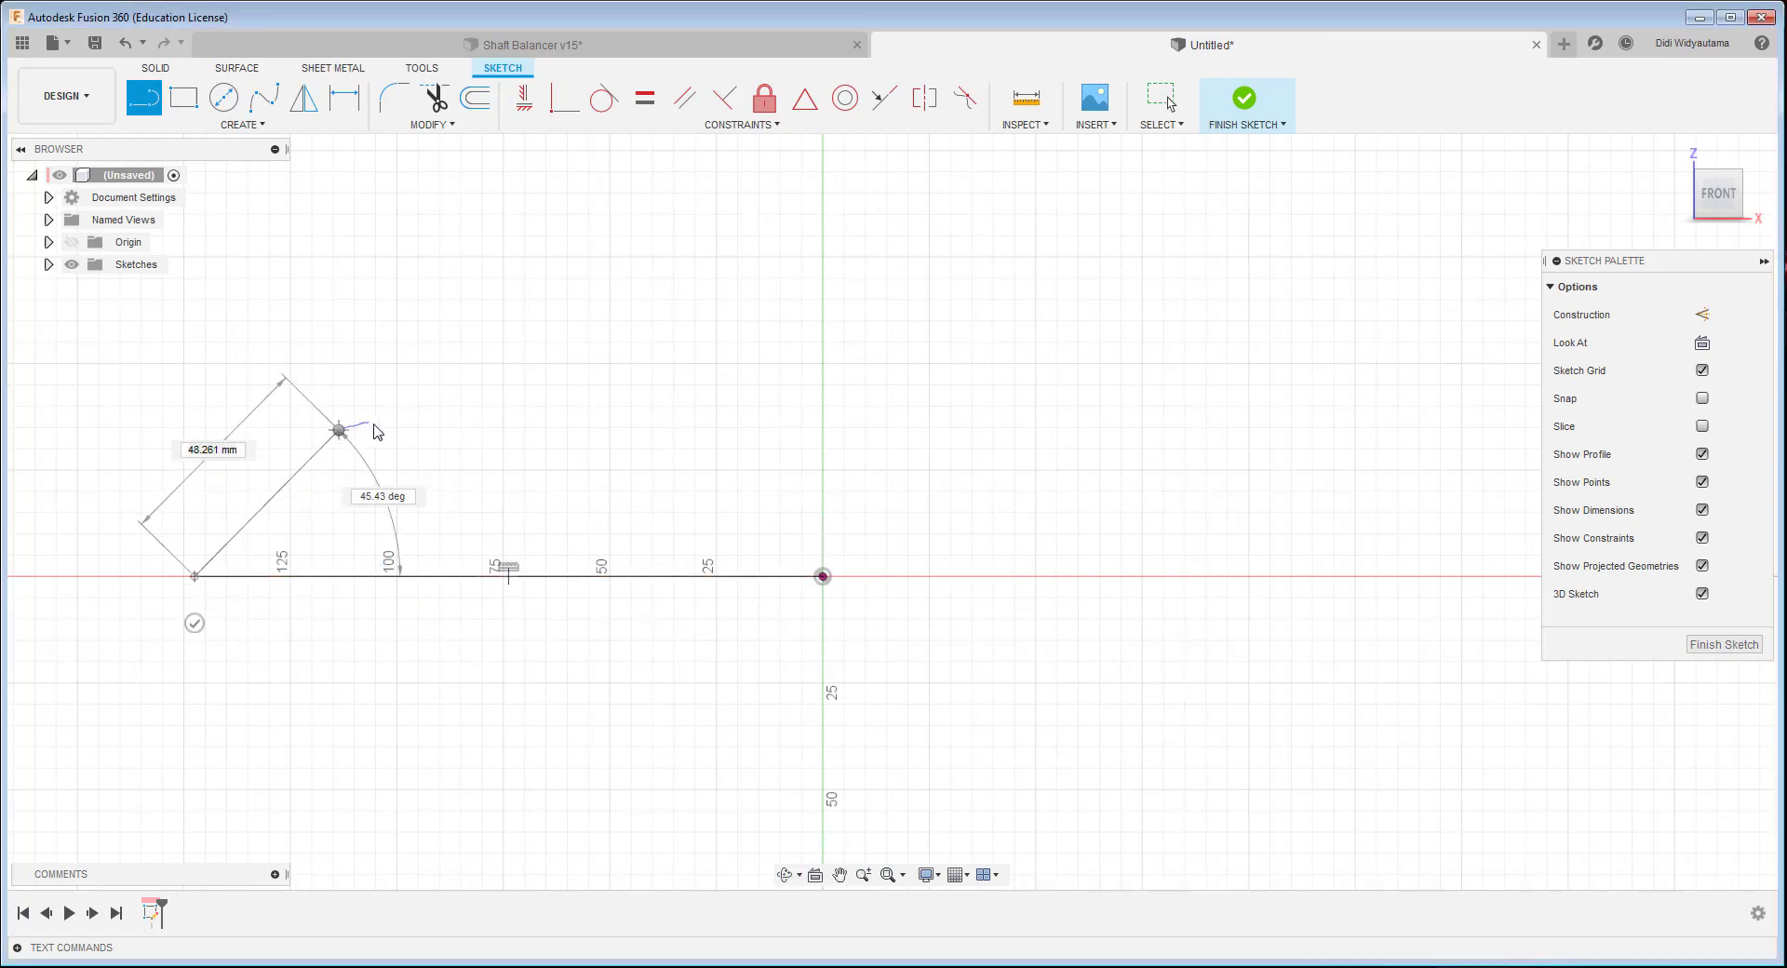
right_drag(373, 425, 408, 430)
- Dimension the horizontal line's length to 150 mm
click(242, 124)
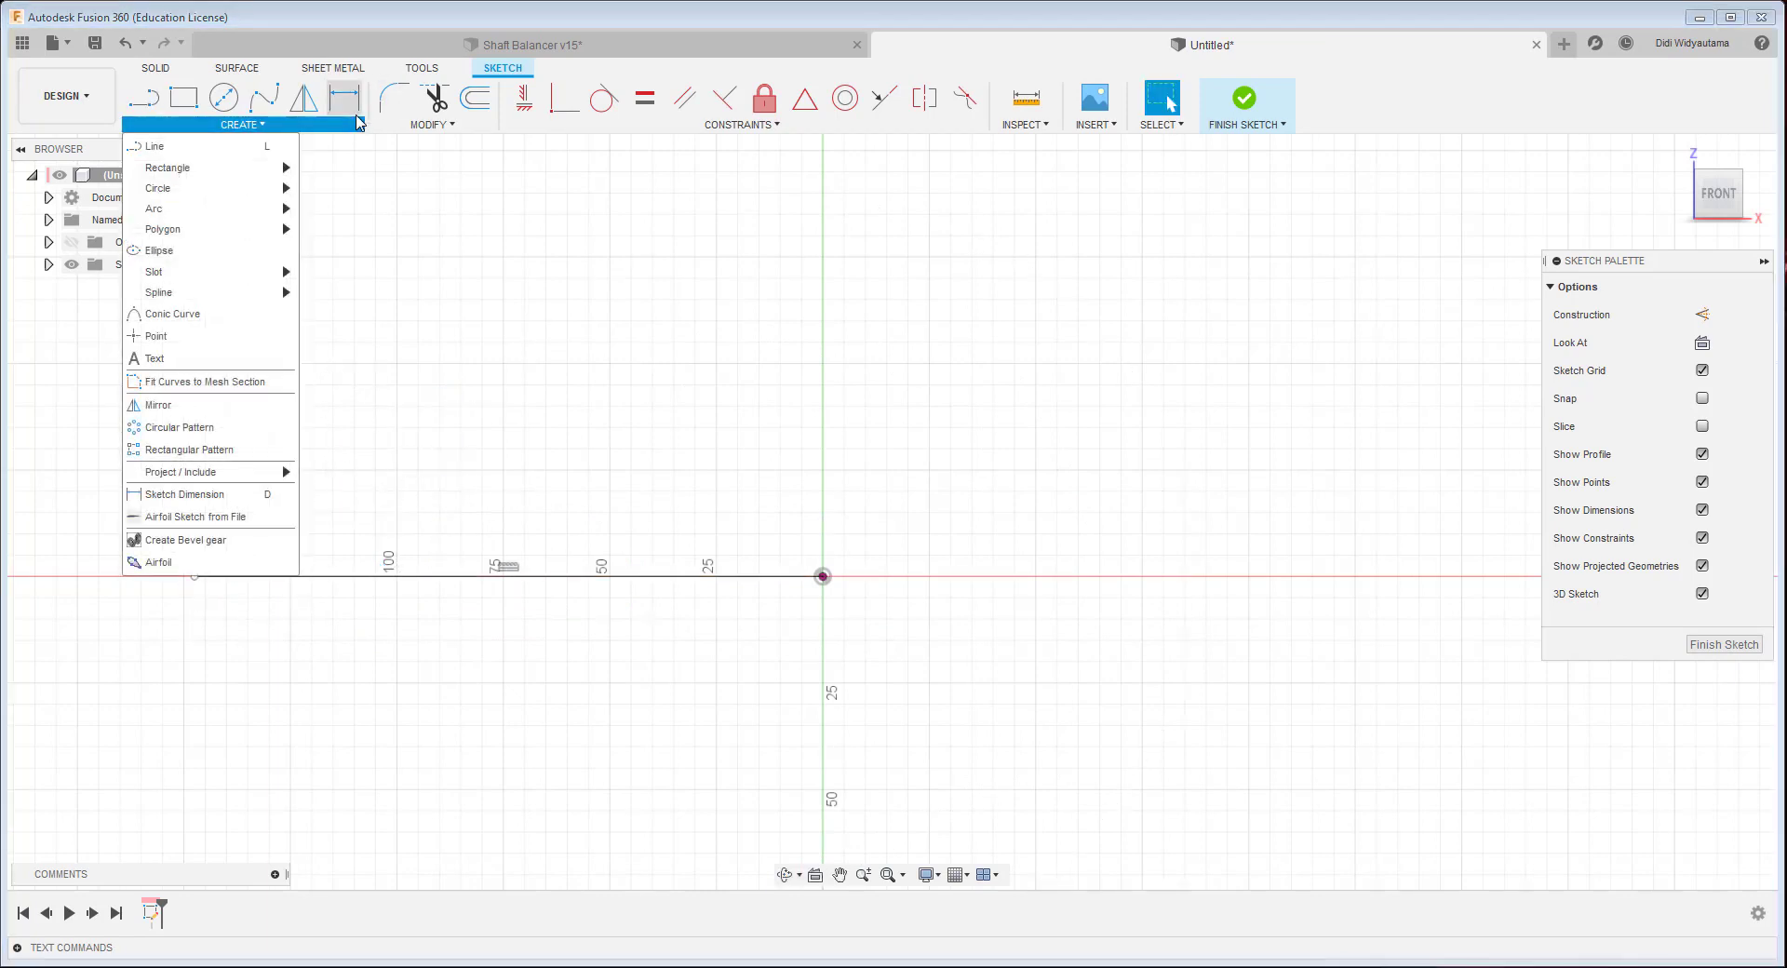
click(186, 563)
click(471, 577)
click(492, 758)
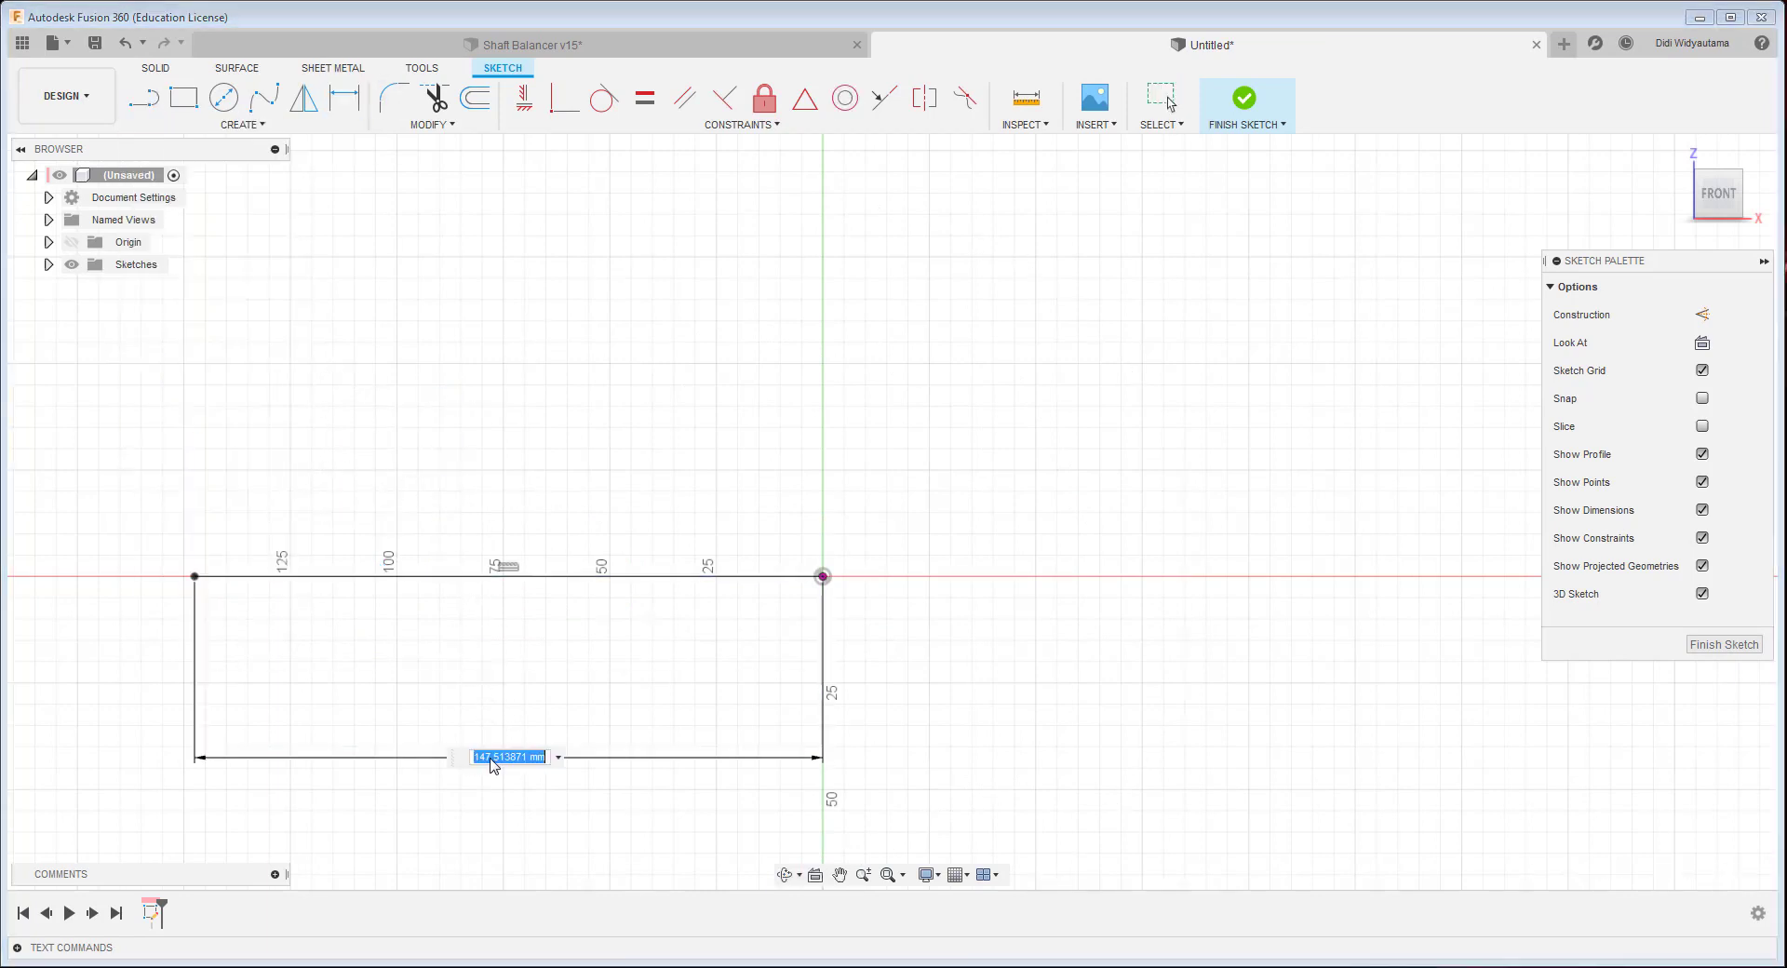
text(150)
key(Return)
scroll(503, 599, down, 1)
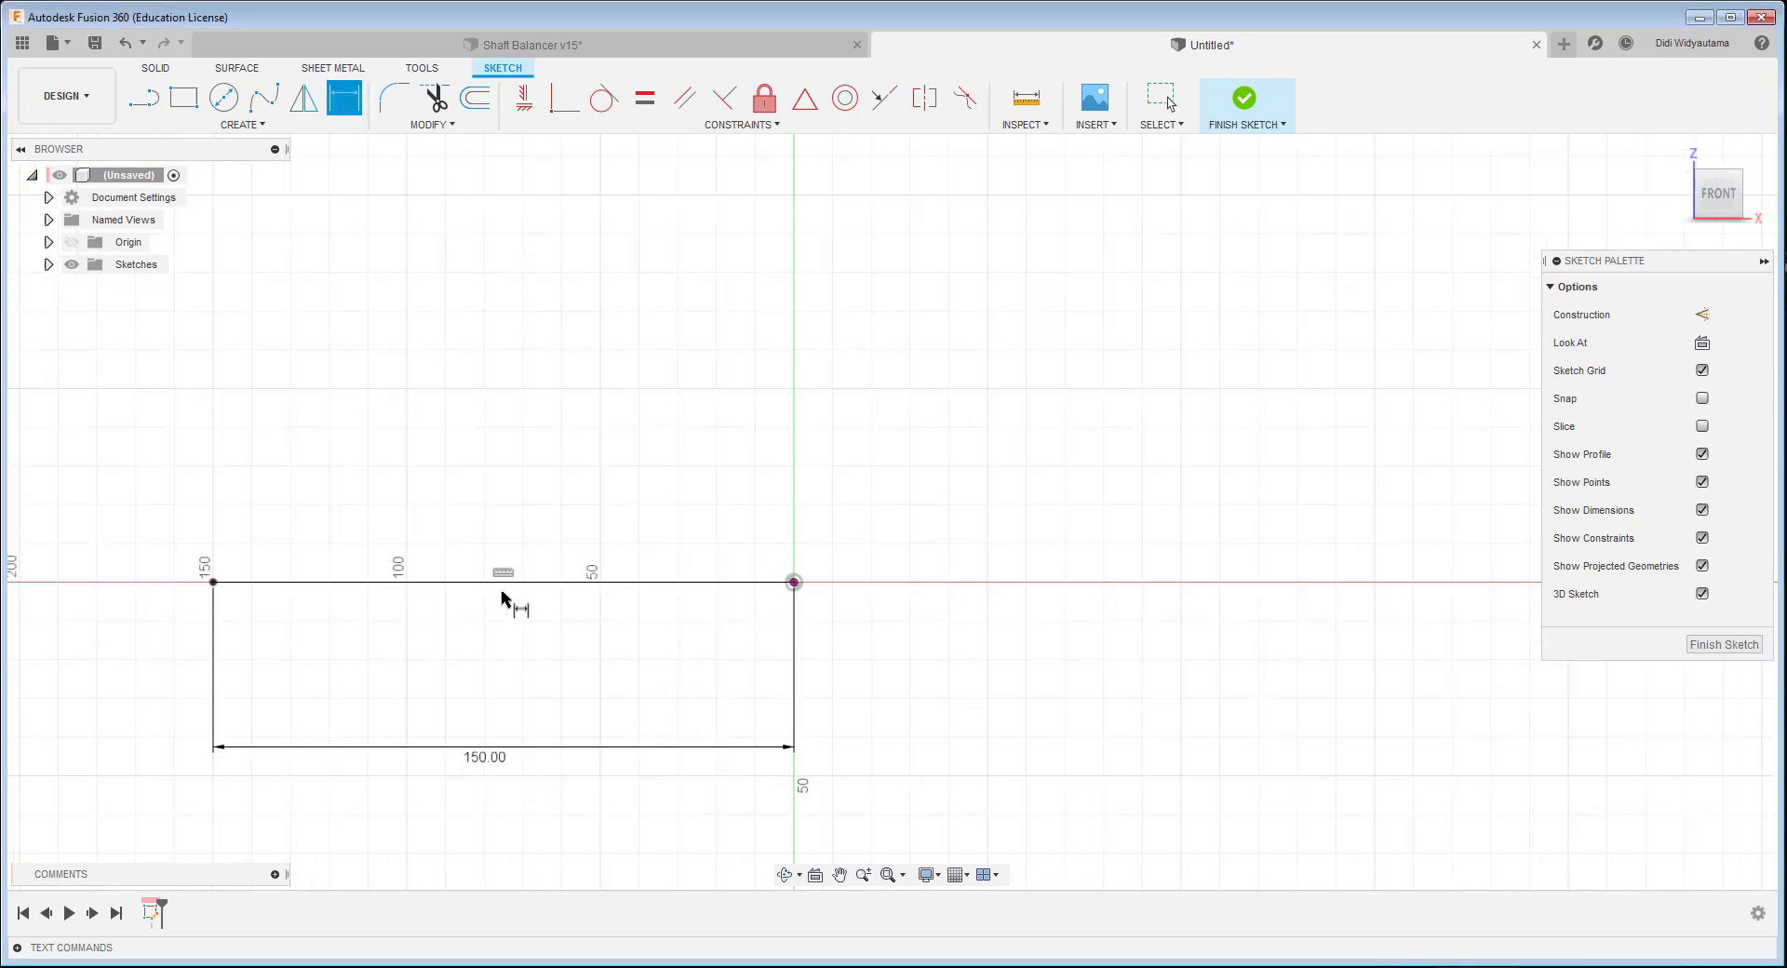
- Draw a centre-diameter circle about 110 mm across, centred above the line and crossing it near its middle
click(242, 124)
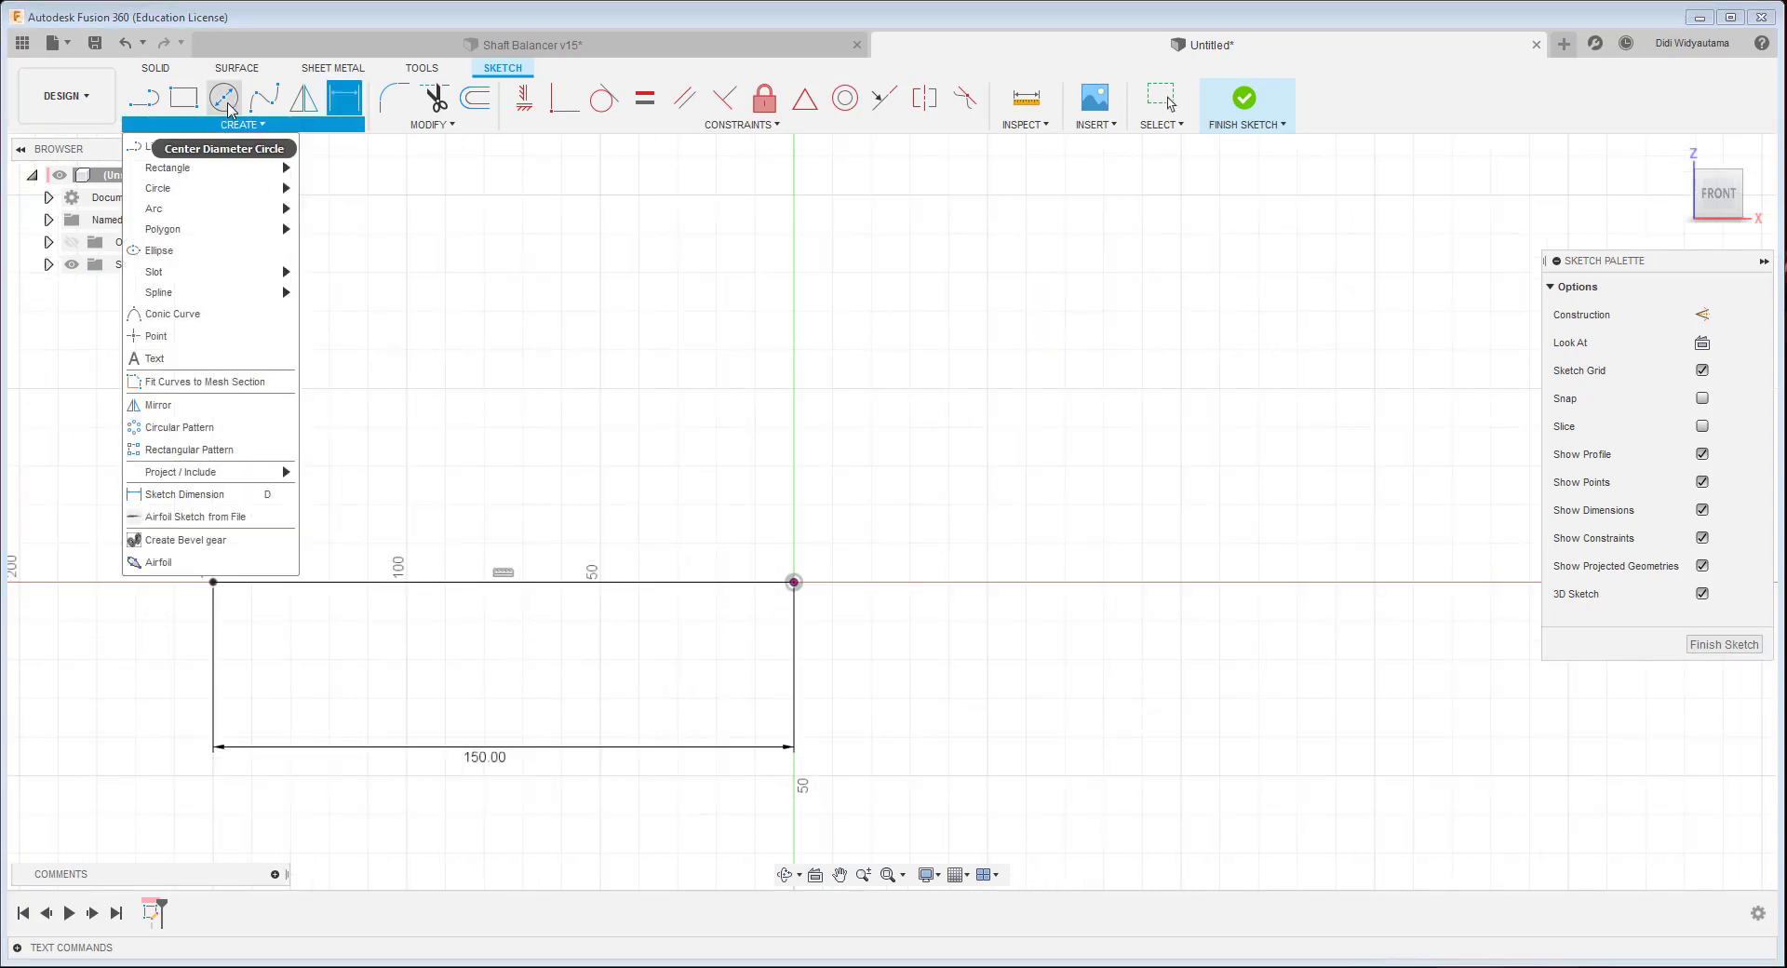
click(224, 96)
click(488, 408)
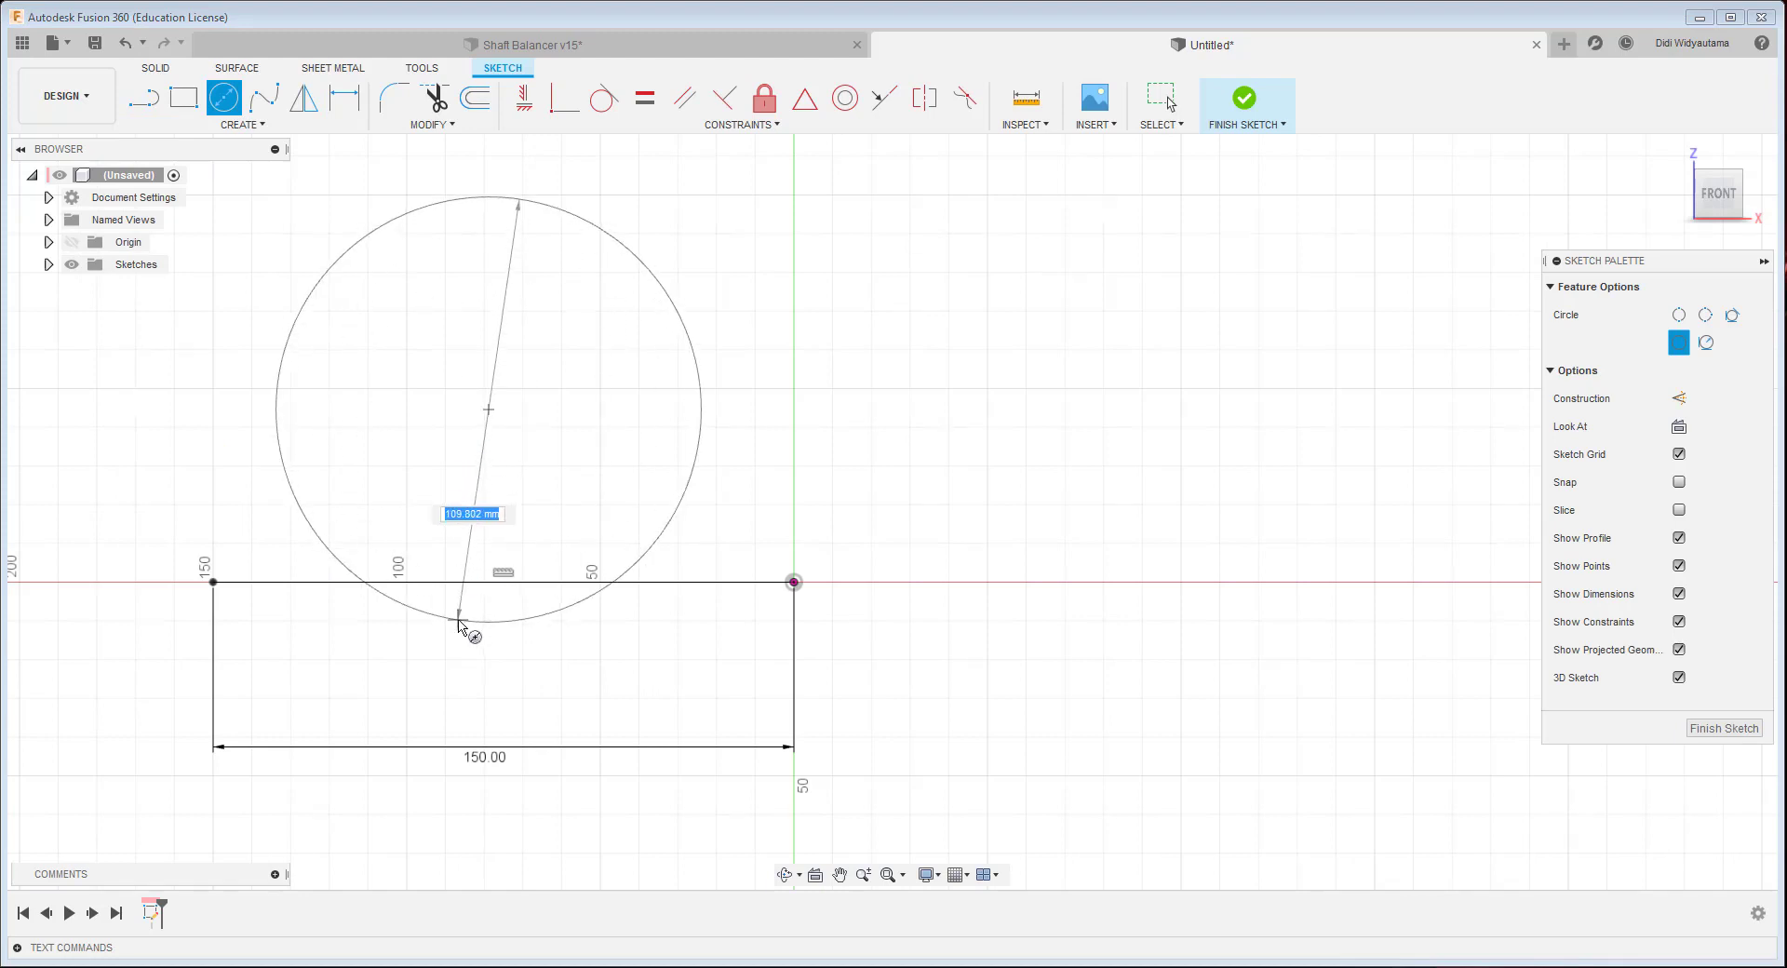
click(470, 621)
key(Escape)
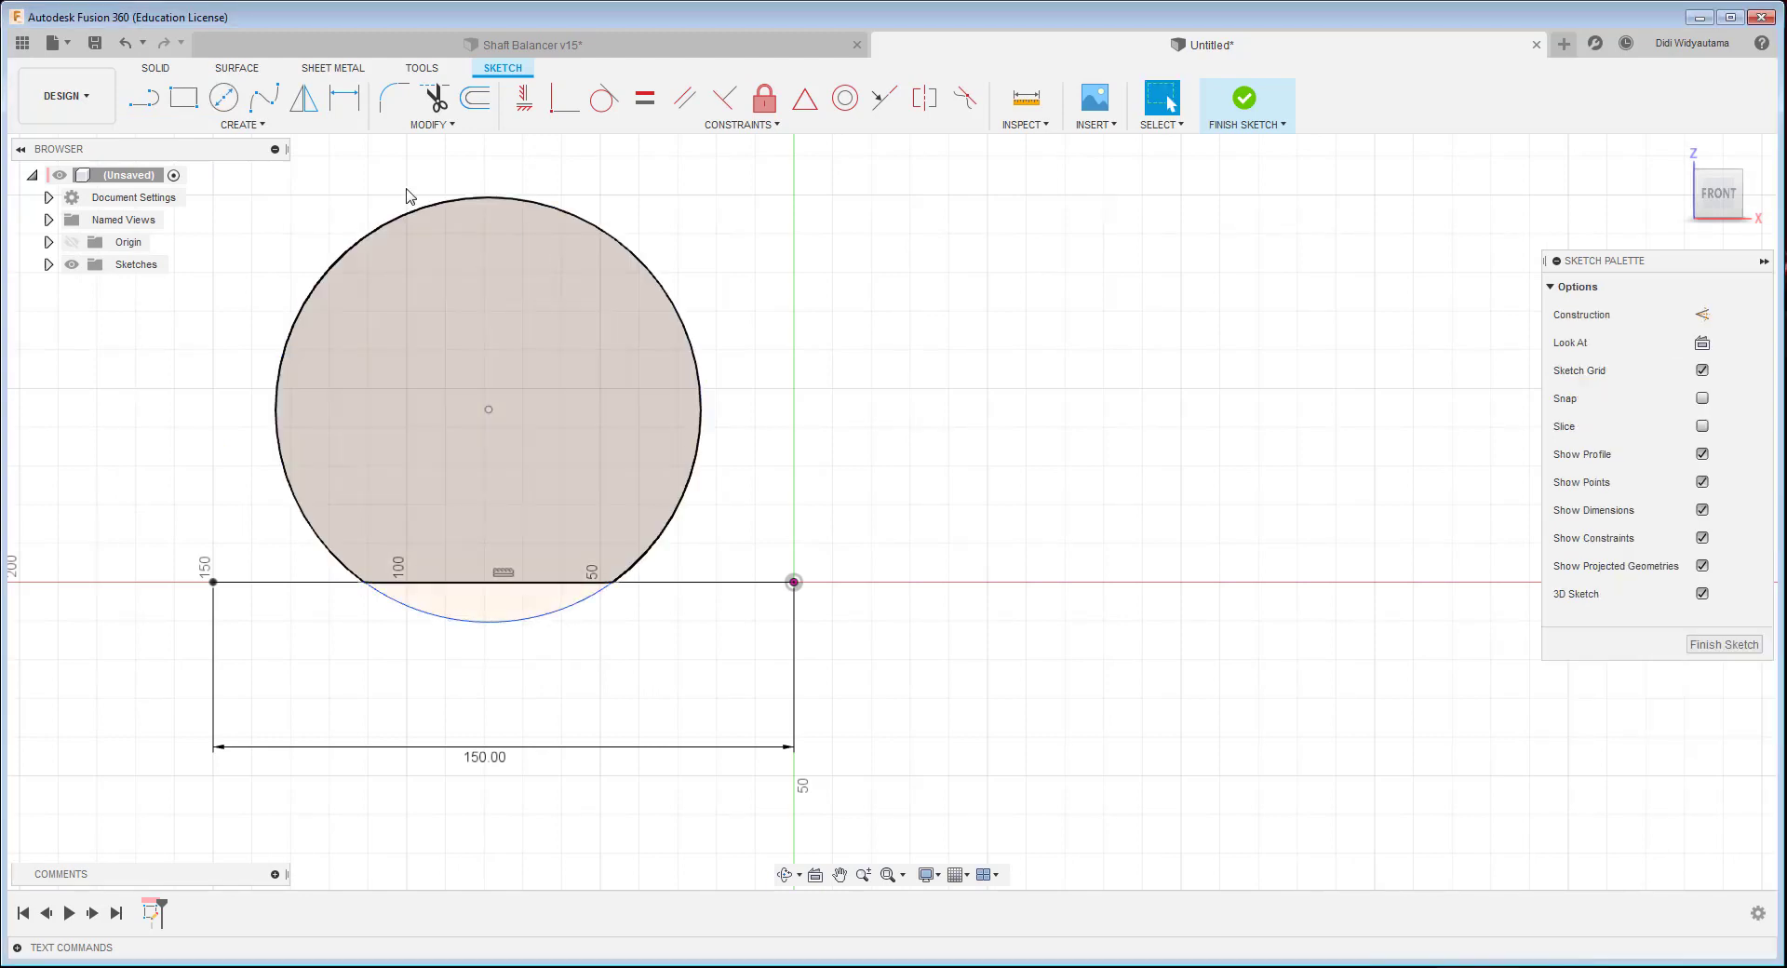
- Dimension the circle's centre 40 mm vertically and 60 mm horizontally from the origin
click(344, 97)
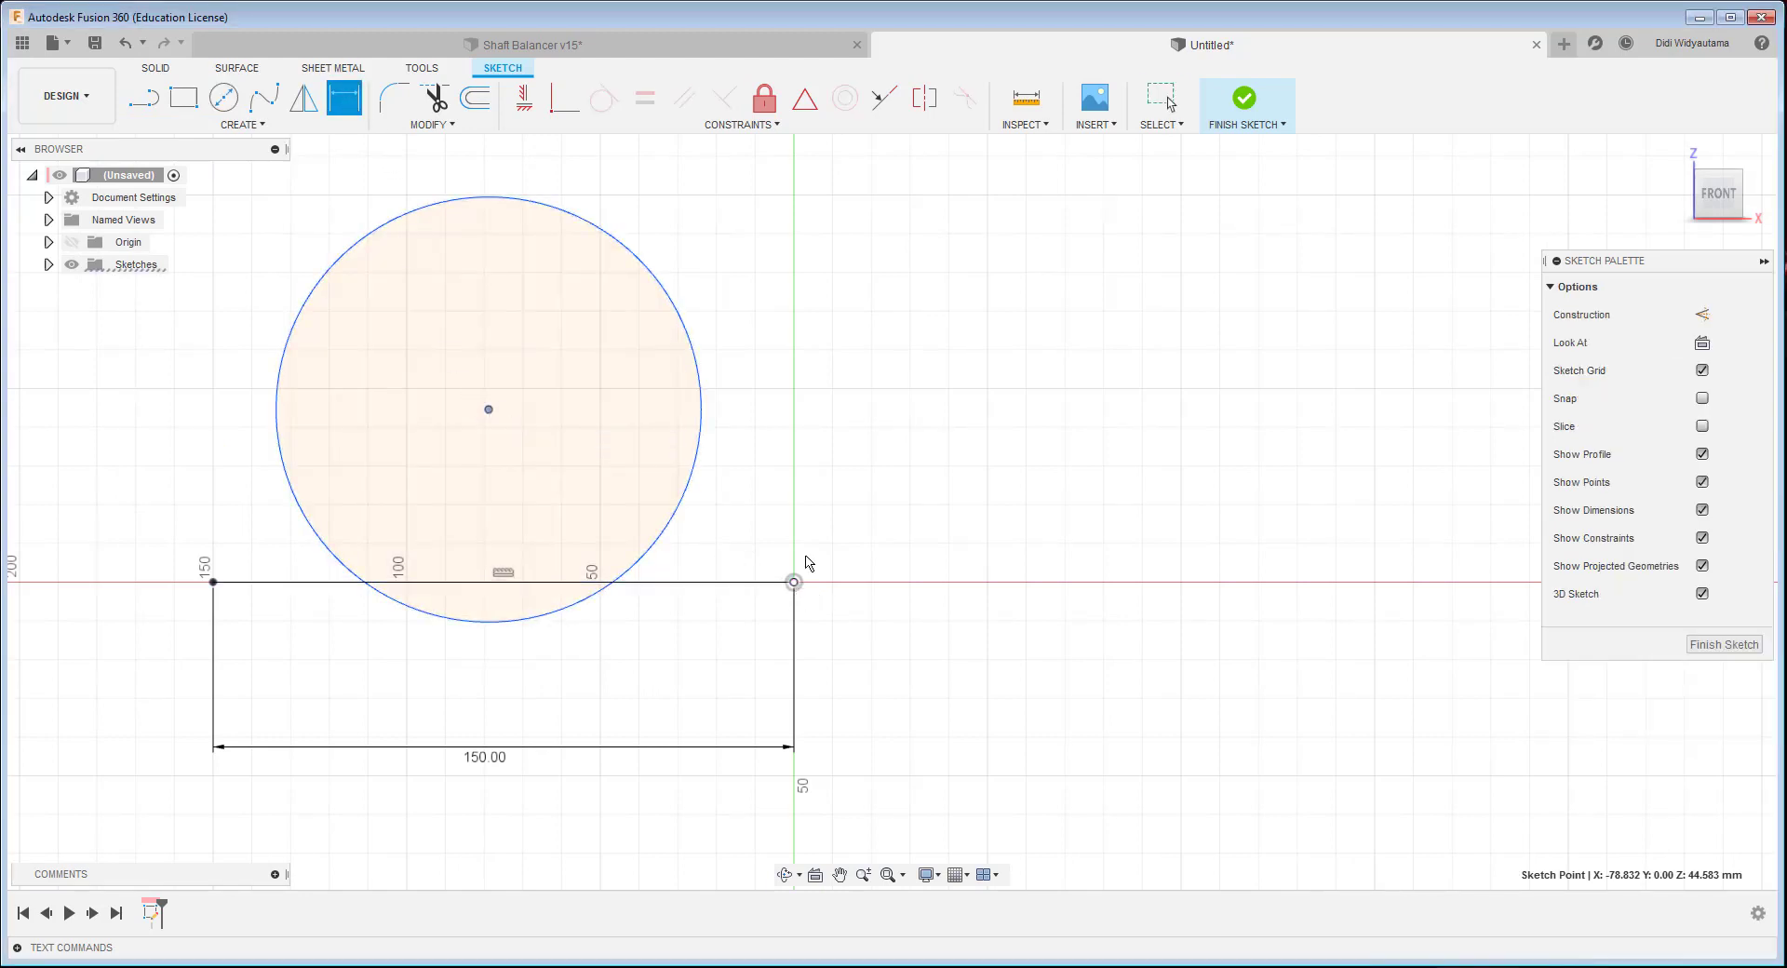
click(792, 582)
click(934, 491)
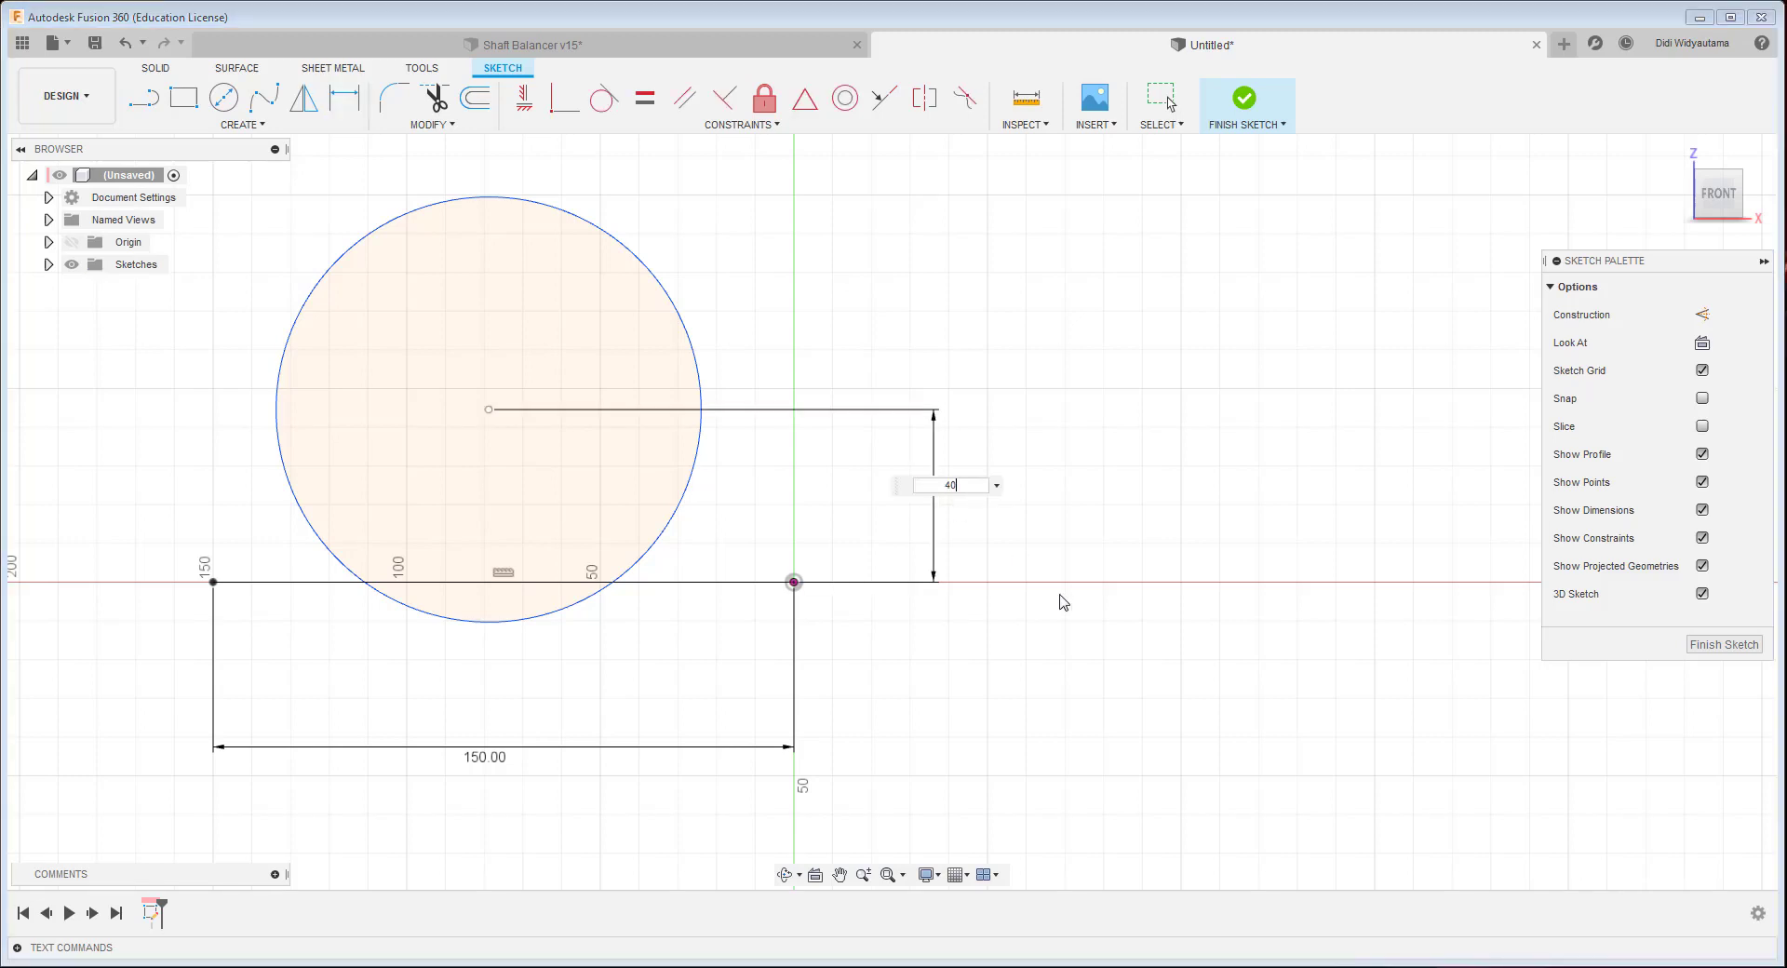
key(Return)
click(793, 582)
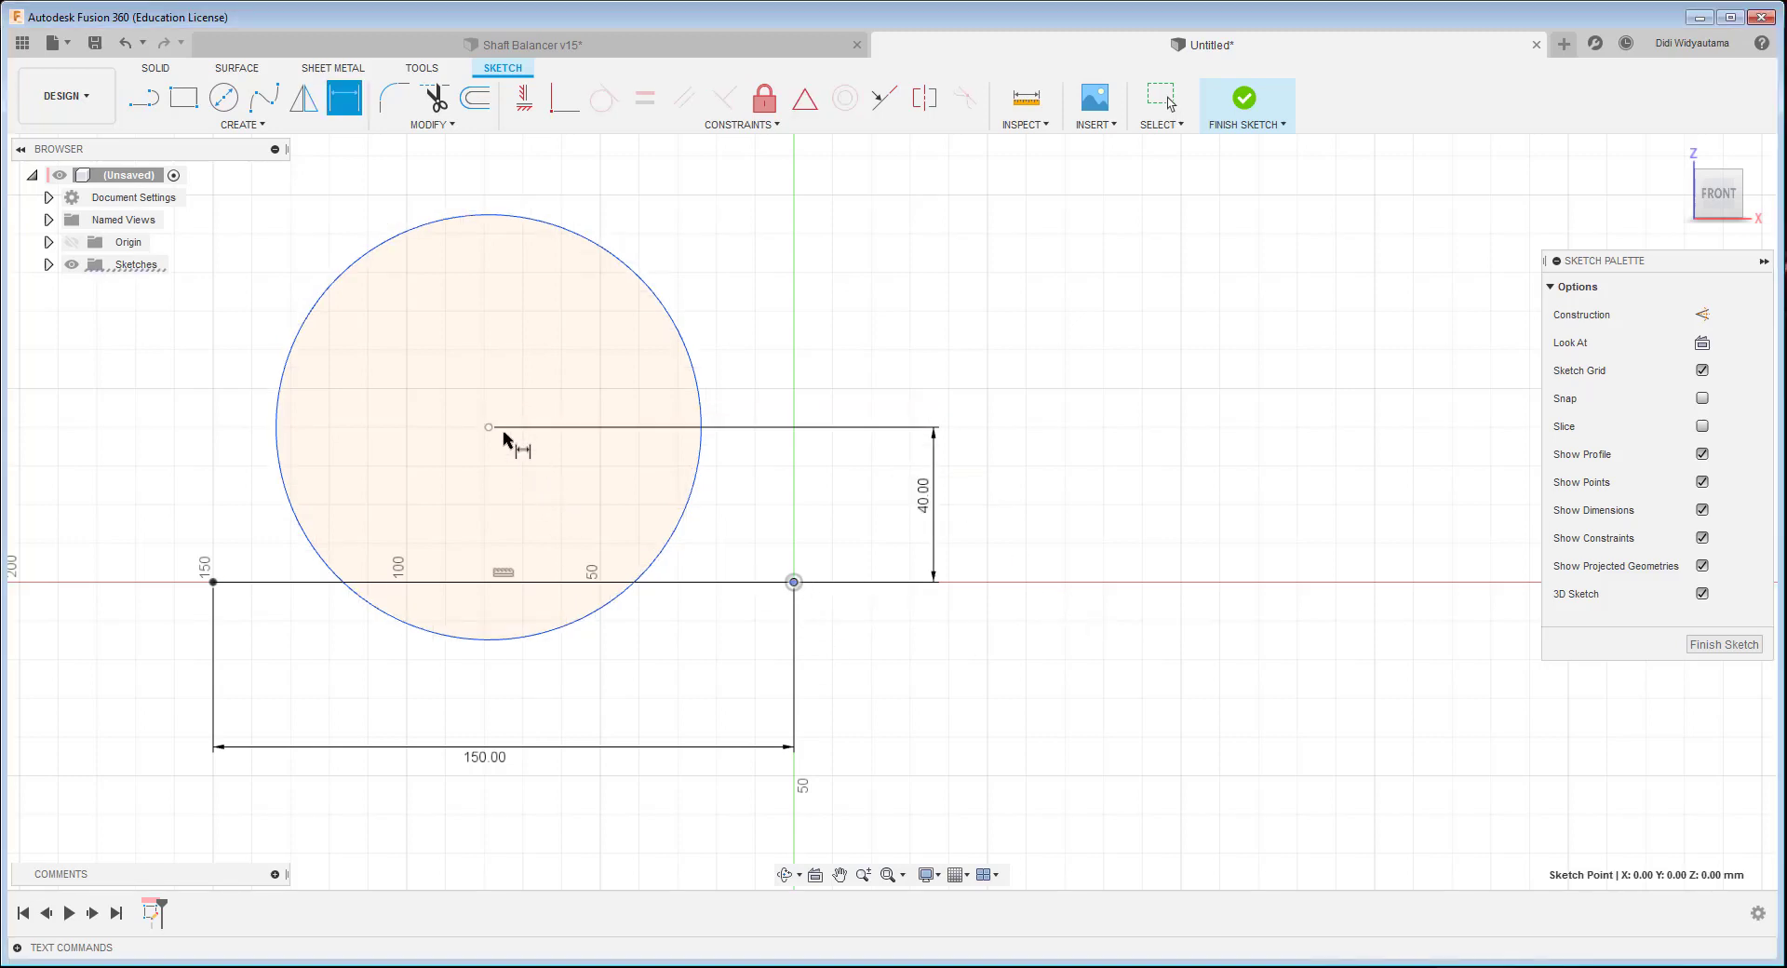
click(488, 427)
click(690, 260)
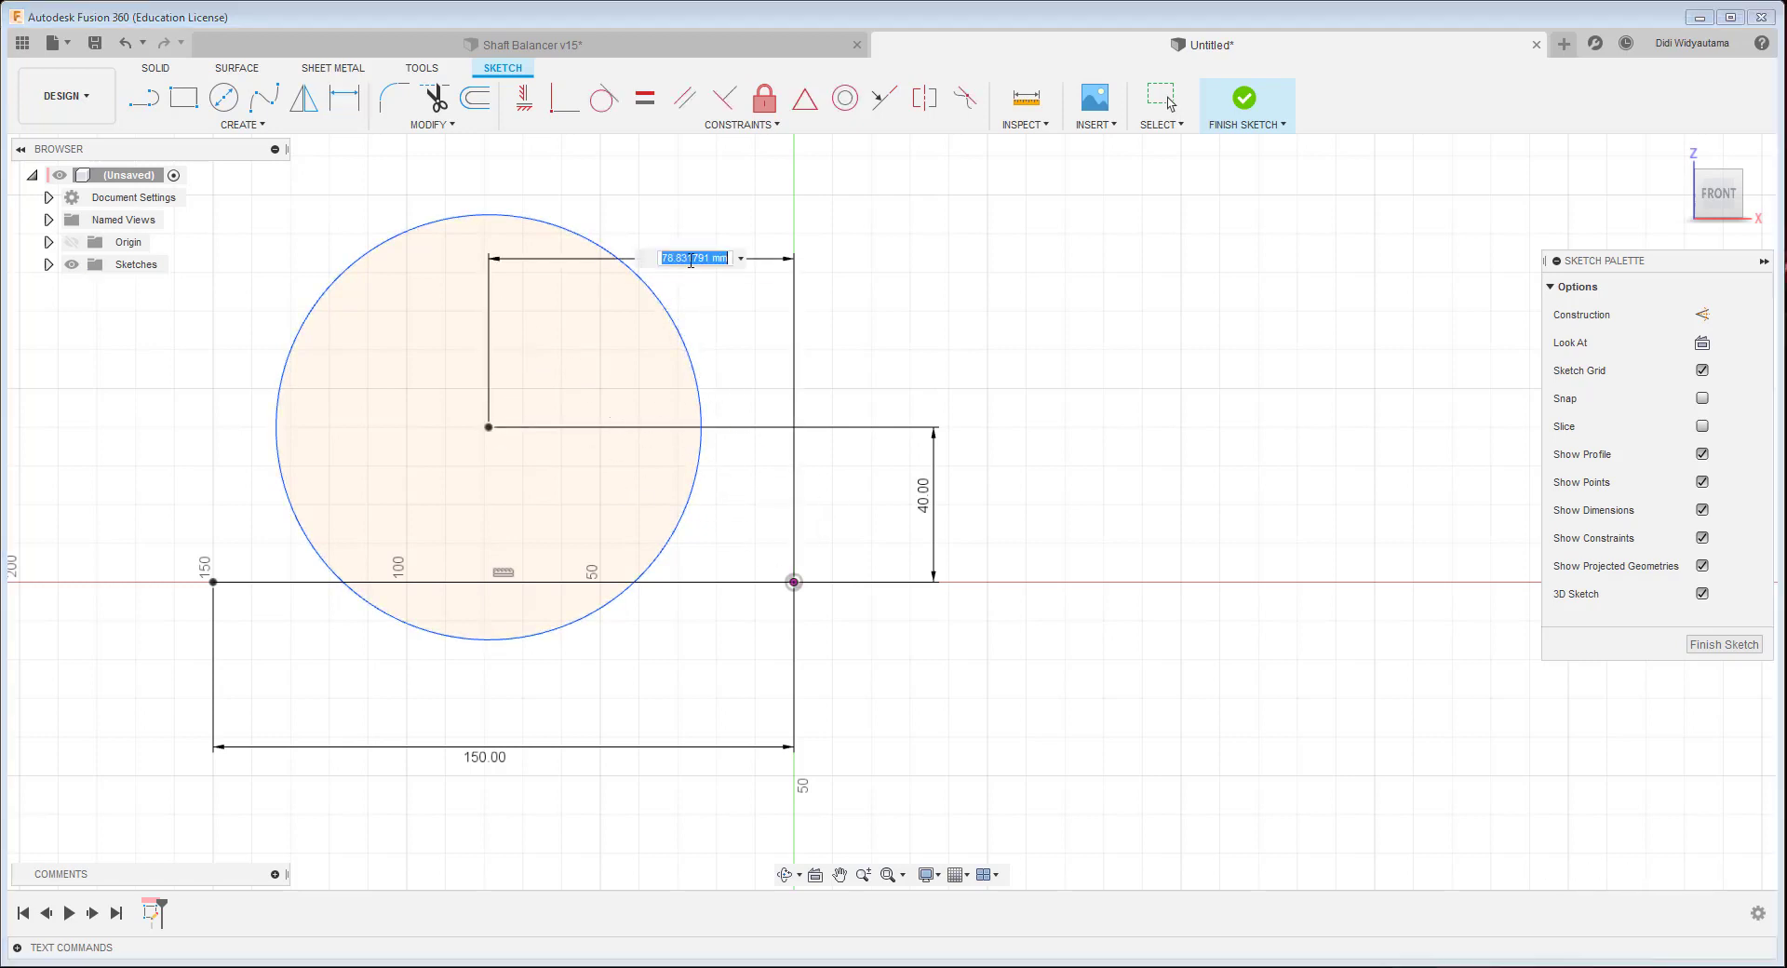
key(Return)
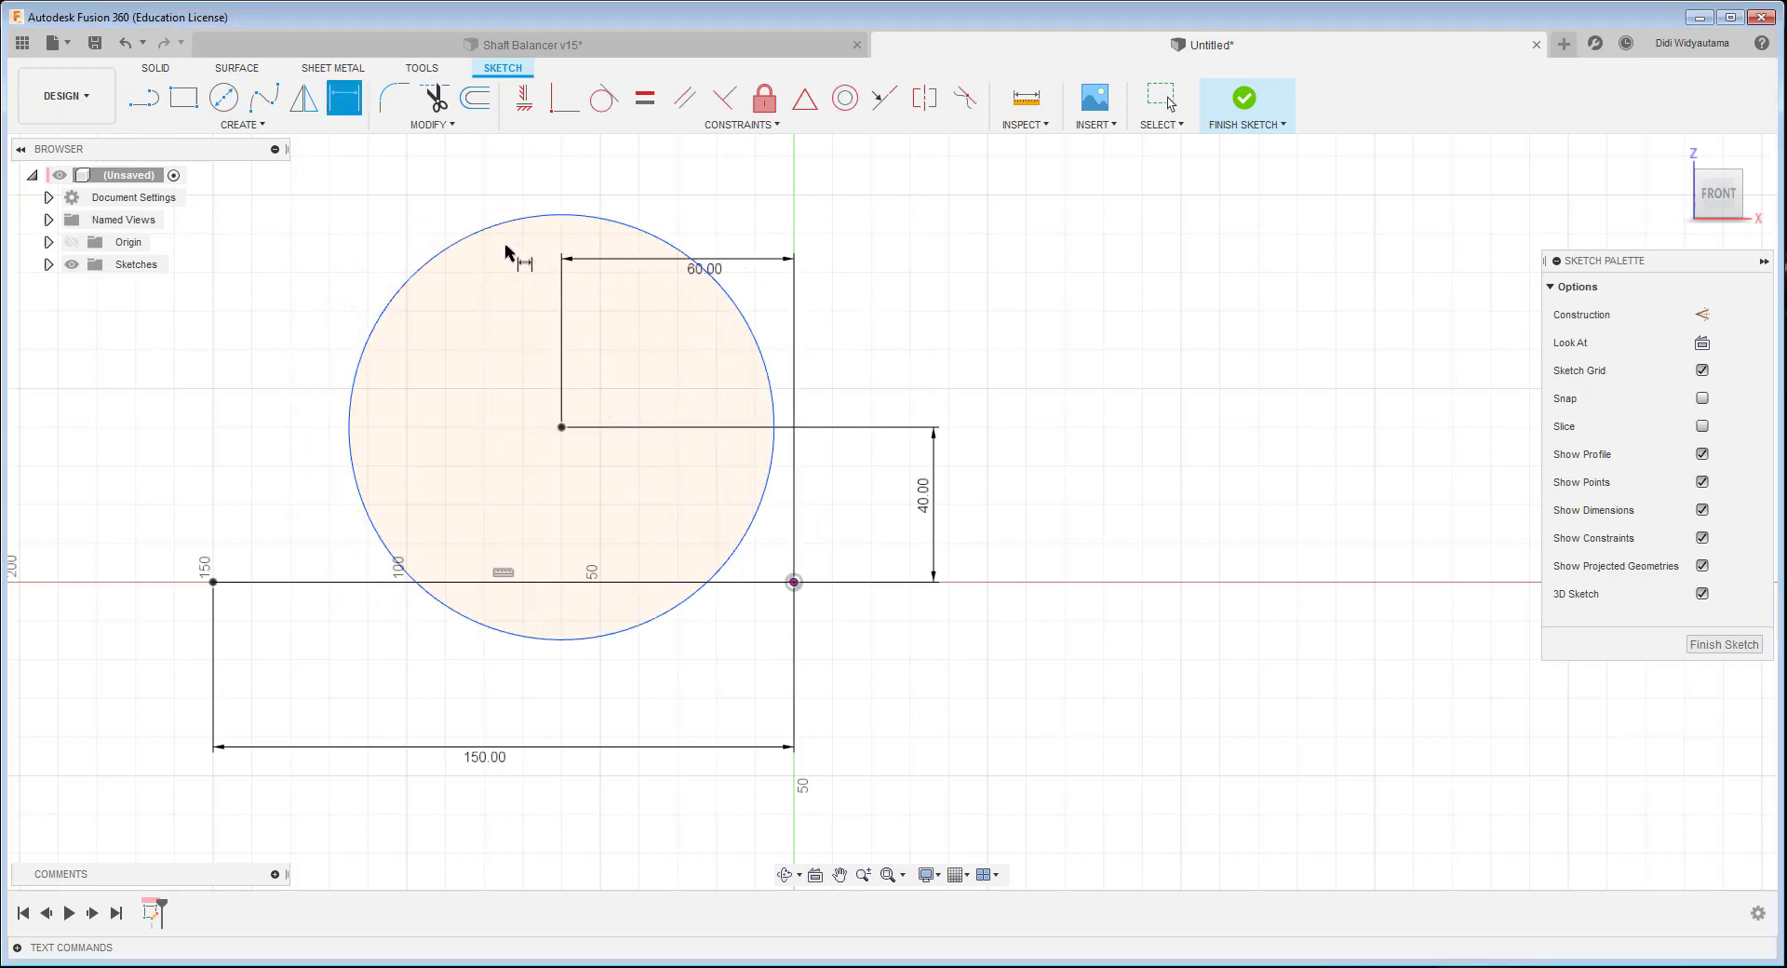
key(Escape)
- Trim the circle's arc above the line and the line segment between the intersections, leaving the lower arc joined to both line ends
click(344, 96)
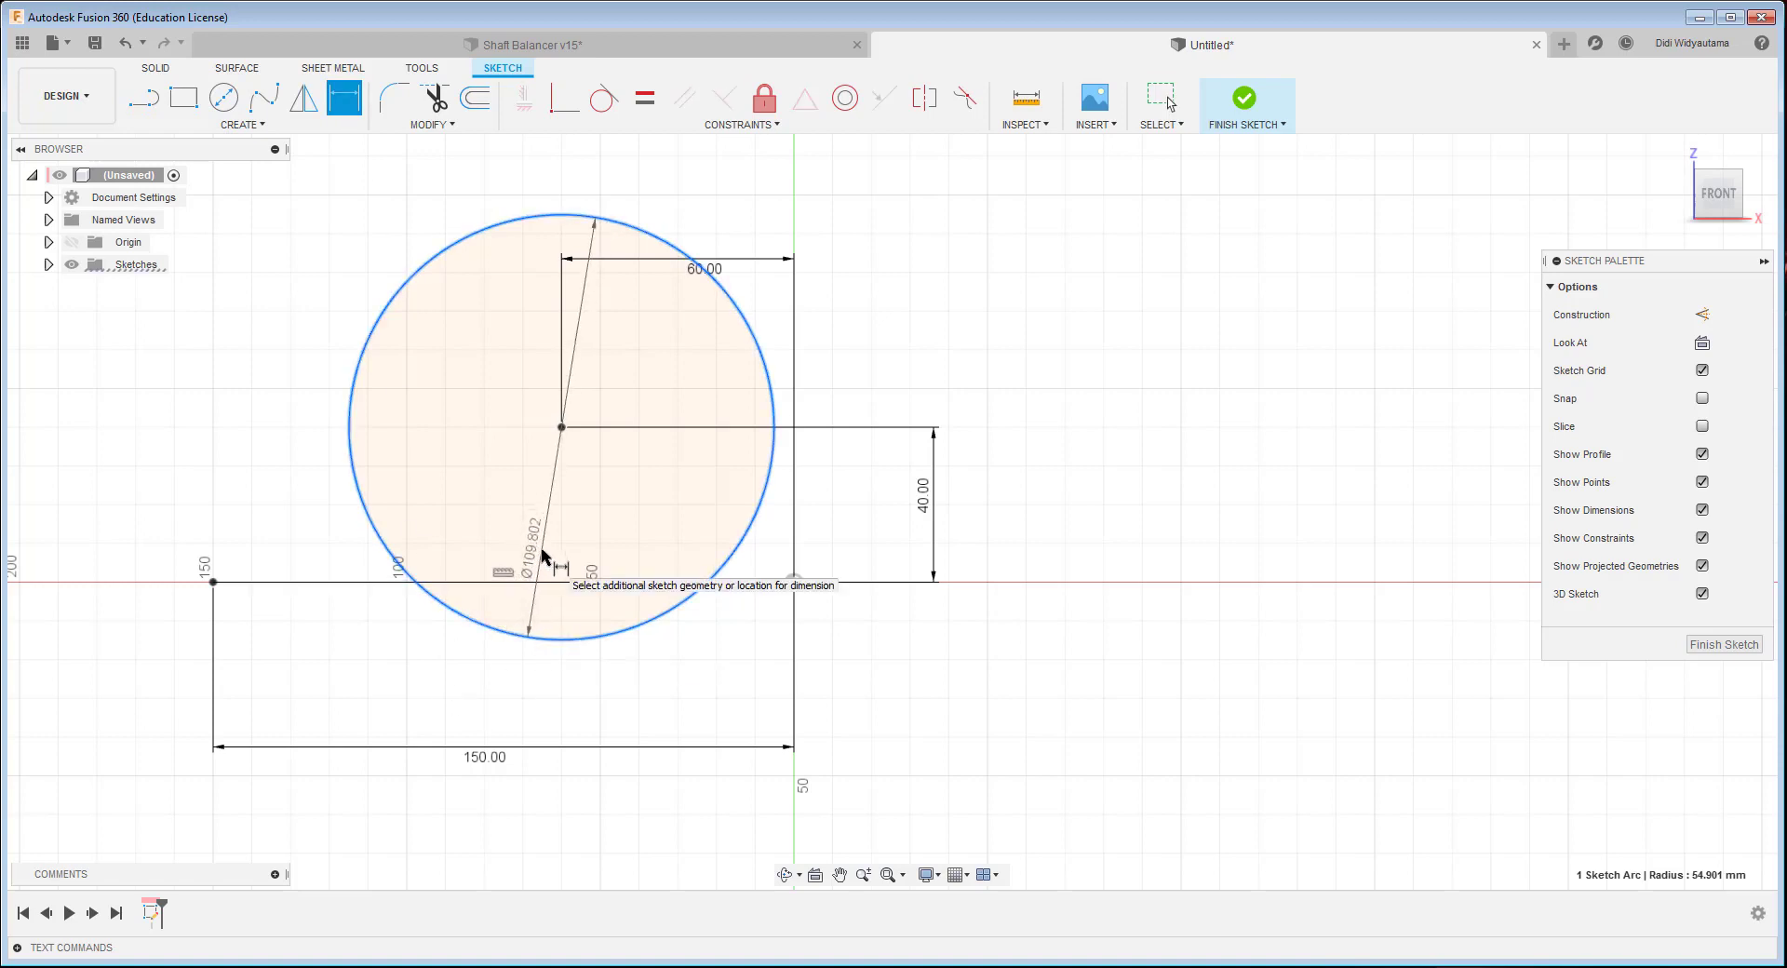
key(Escape)
click(434, 96)
click(437, 256)
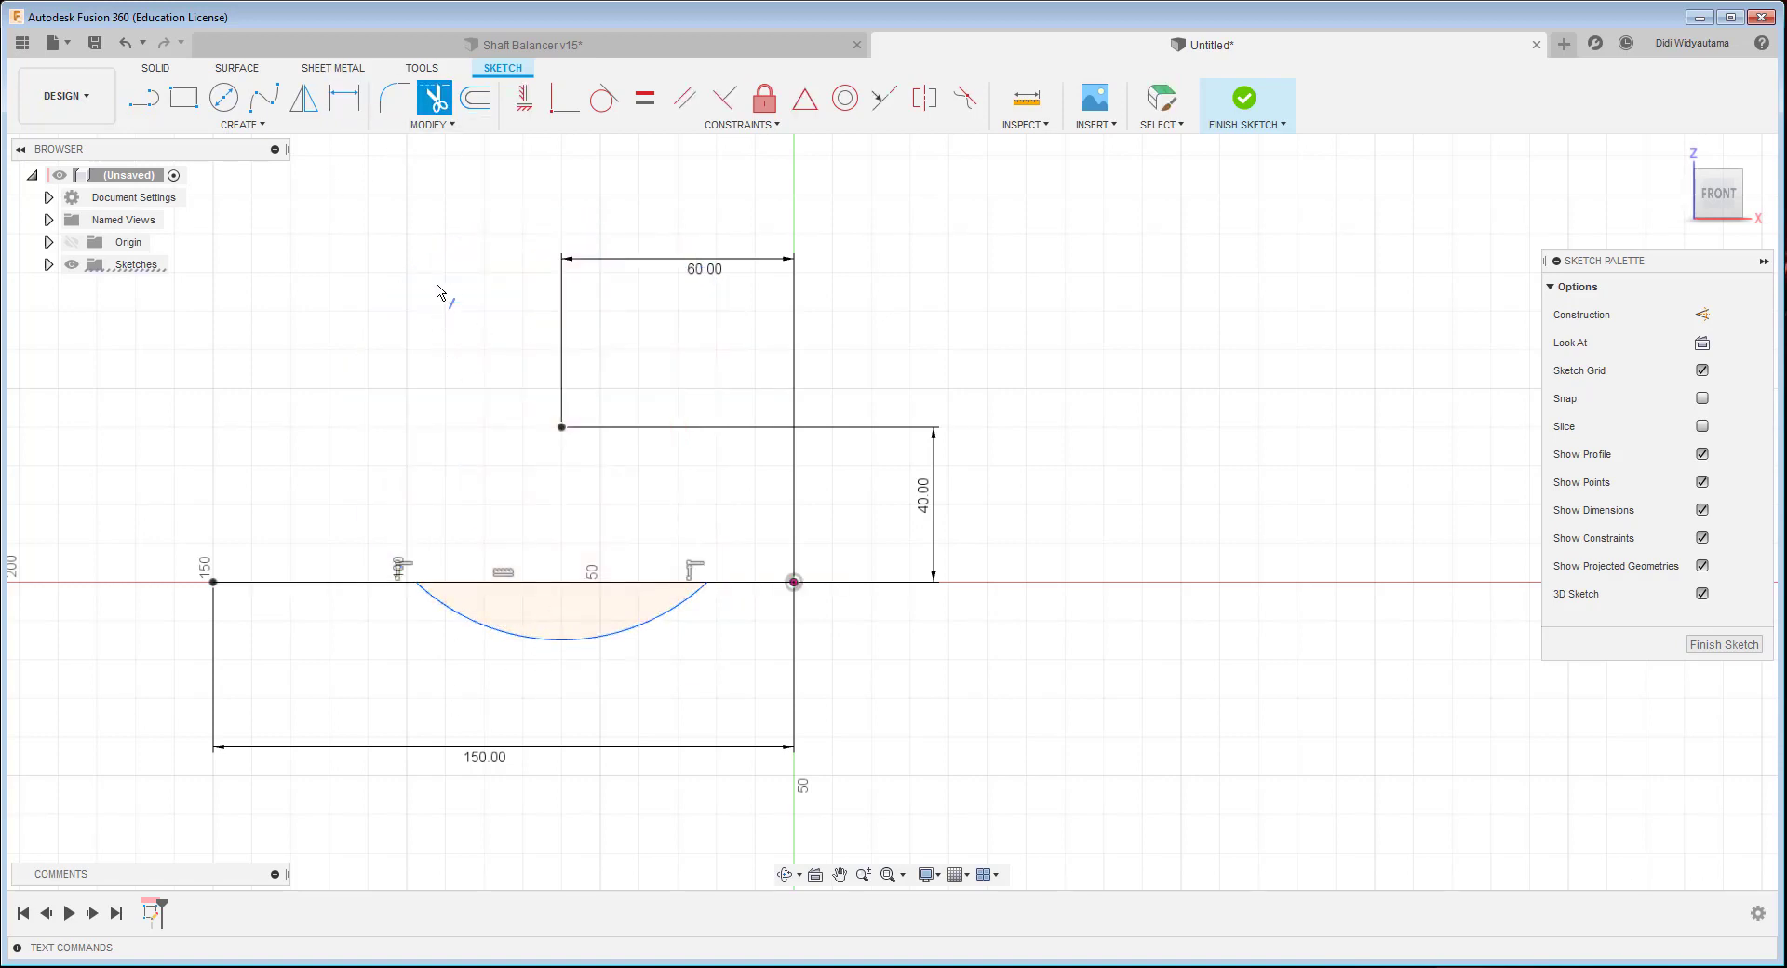
click(614, 582)
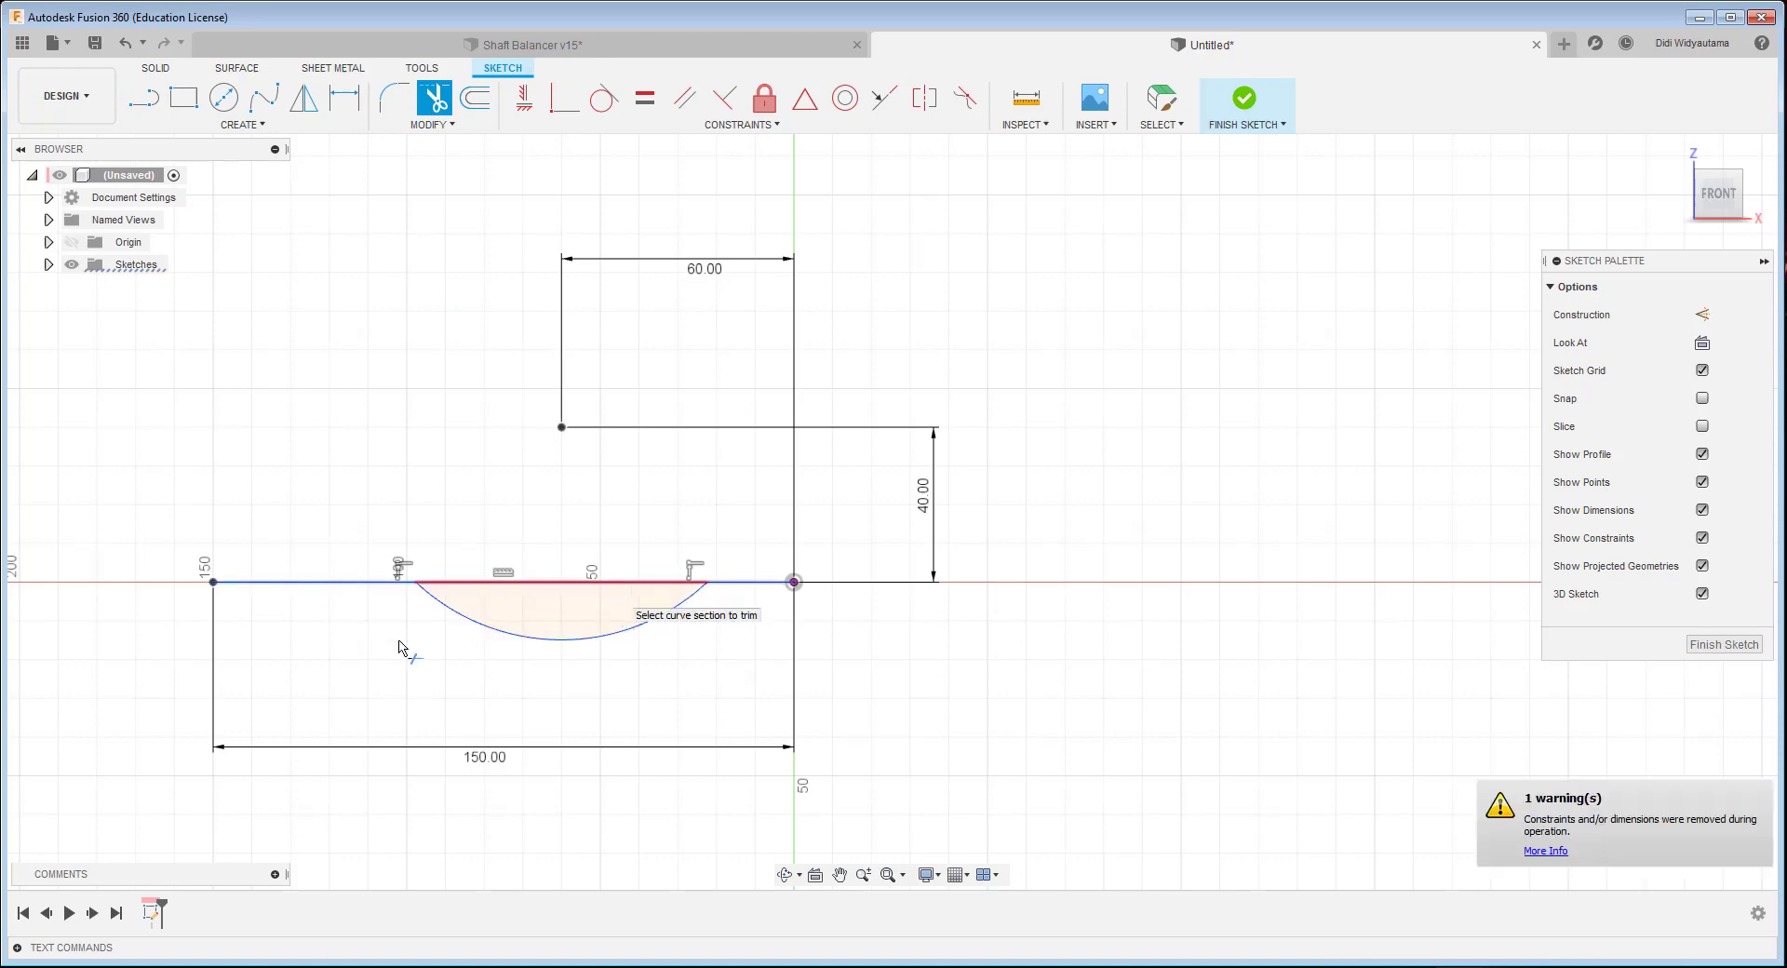
scroll(642, 627, up, 5)
key(Escape)
- Dimension the remaining arc's radius to 50 mm
scroll(488, 444, down, 3)
middle_drag(471, 430, 788, 456)
click(344, 97)
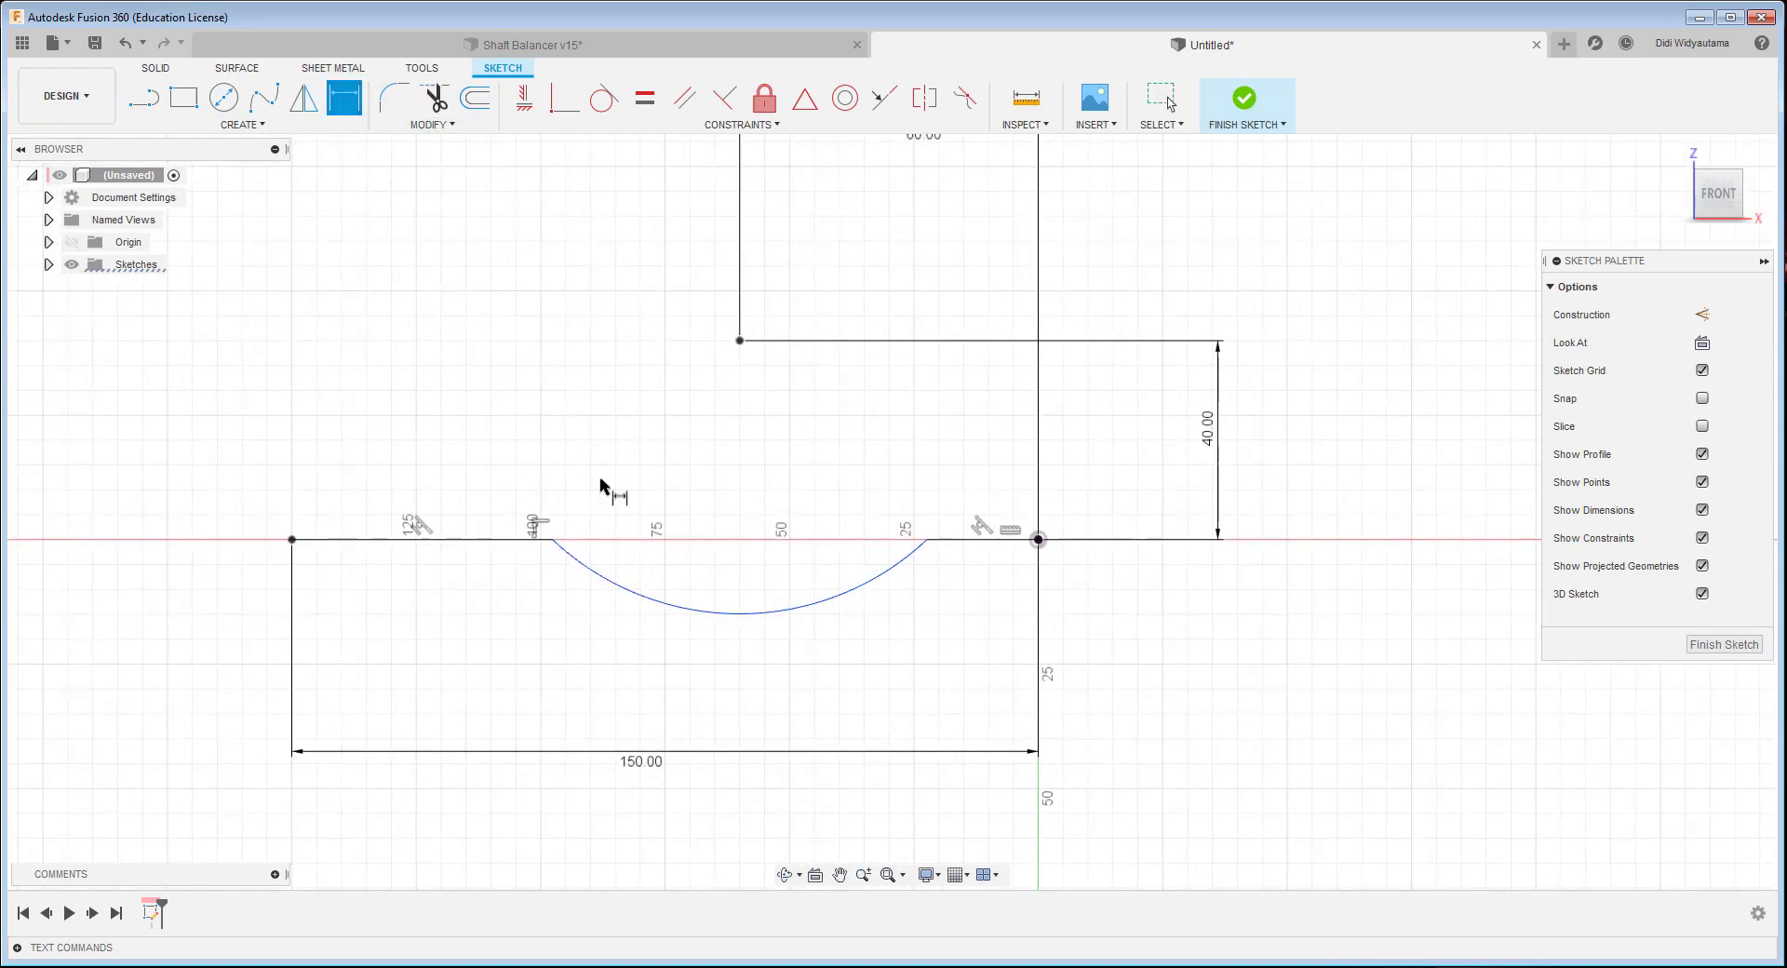
click(710, 614)
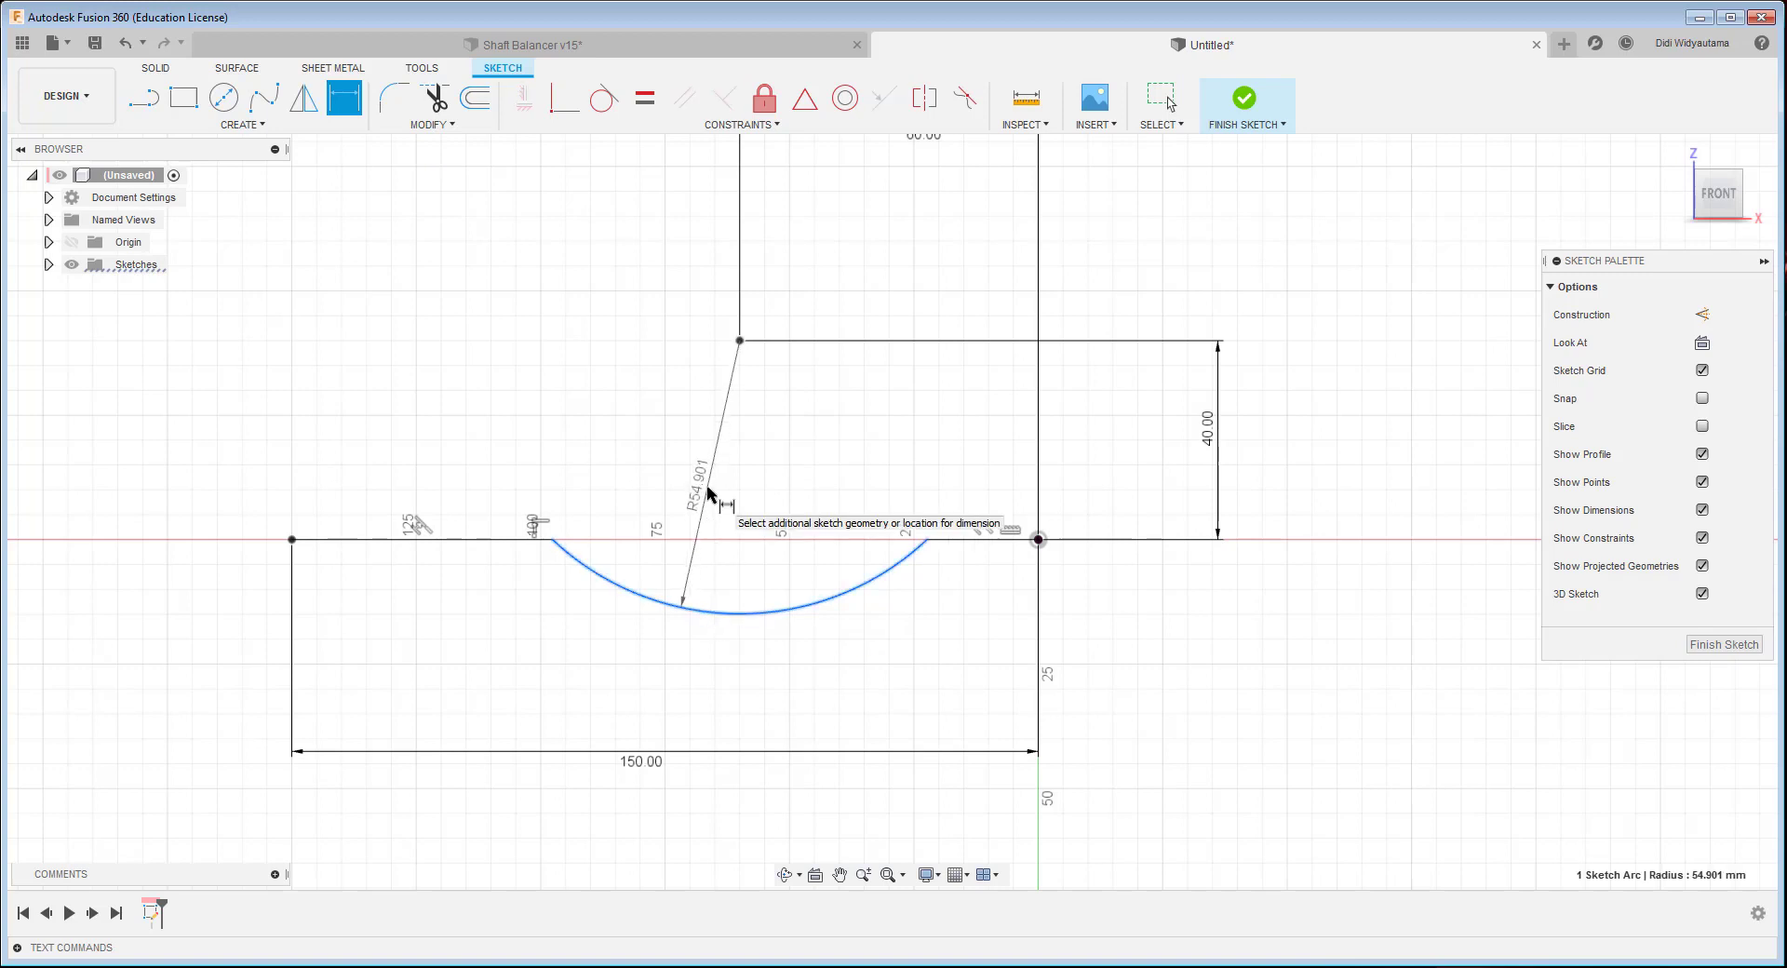
click(724, 491)
text(50)
key(Return)
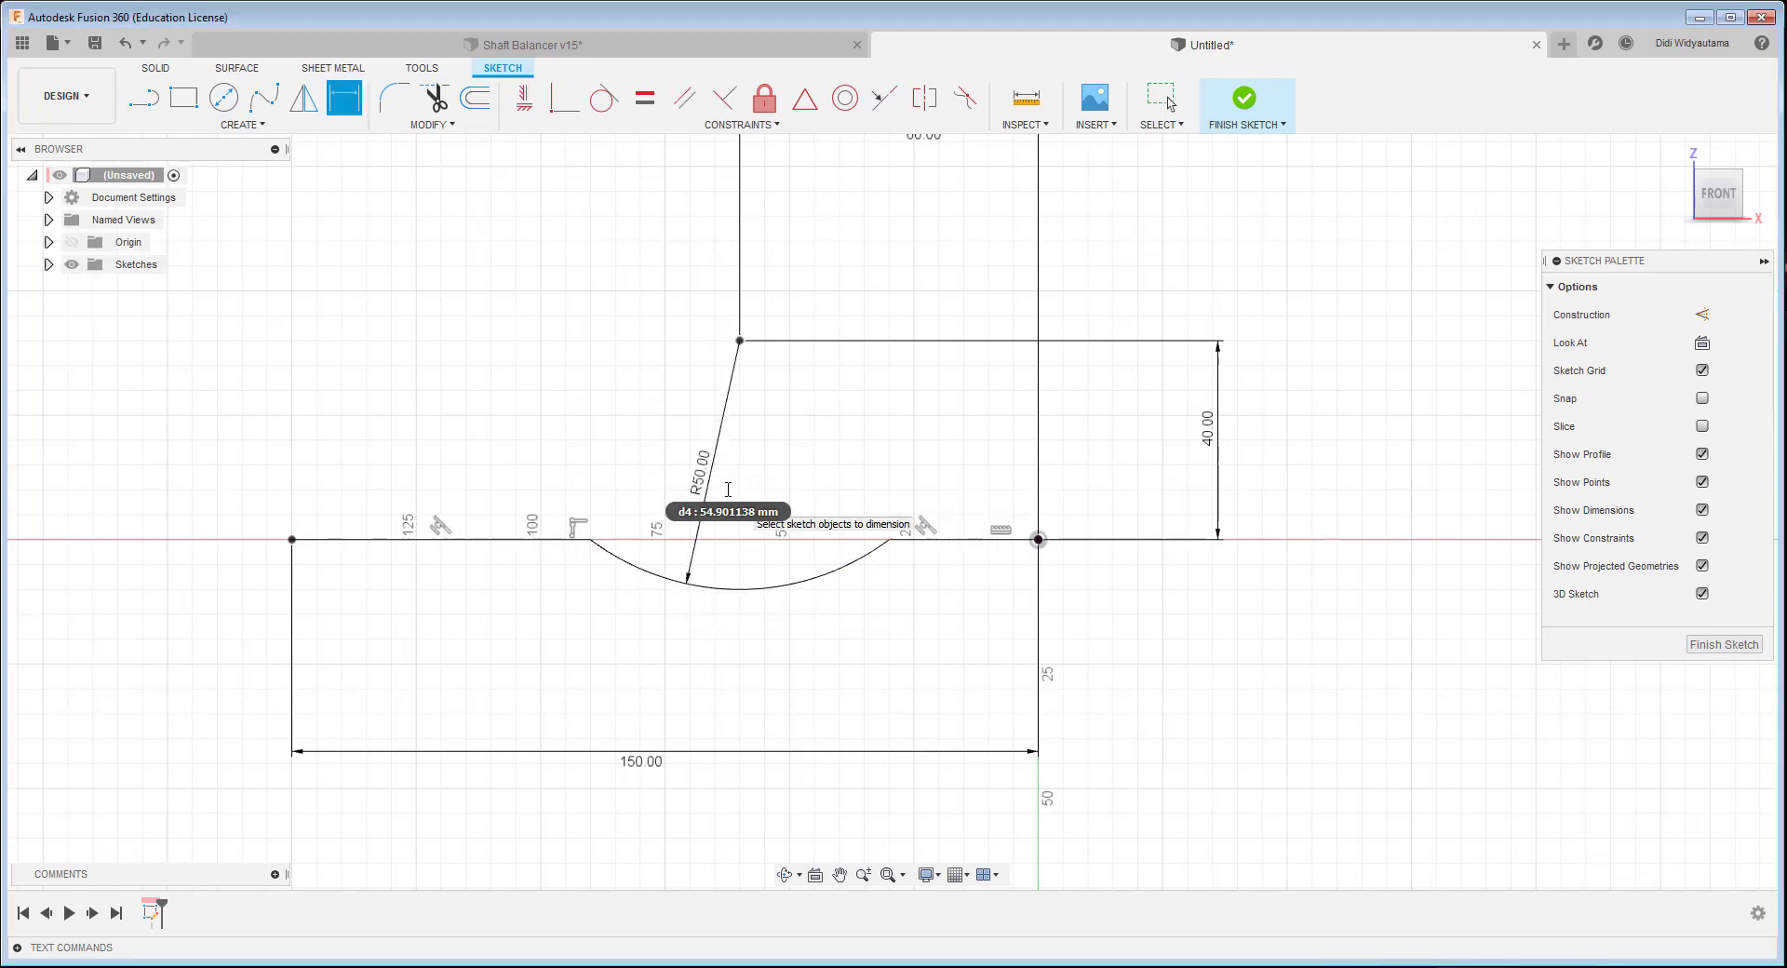
key(Escape)
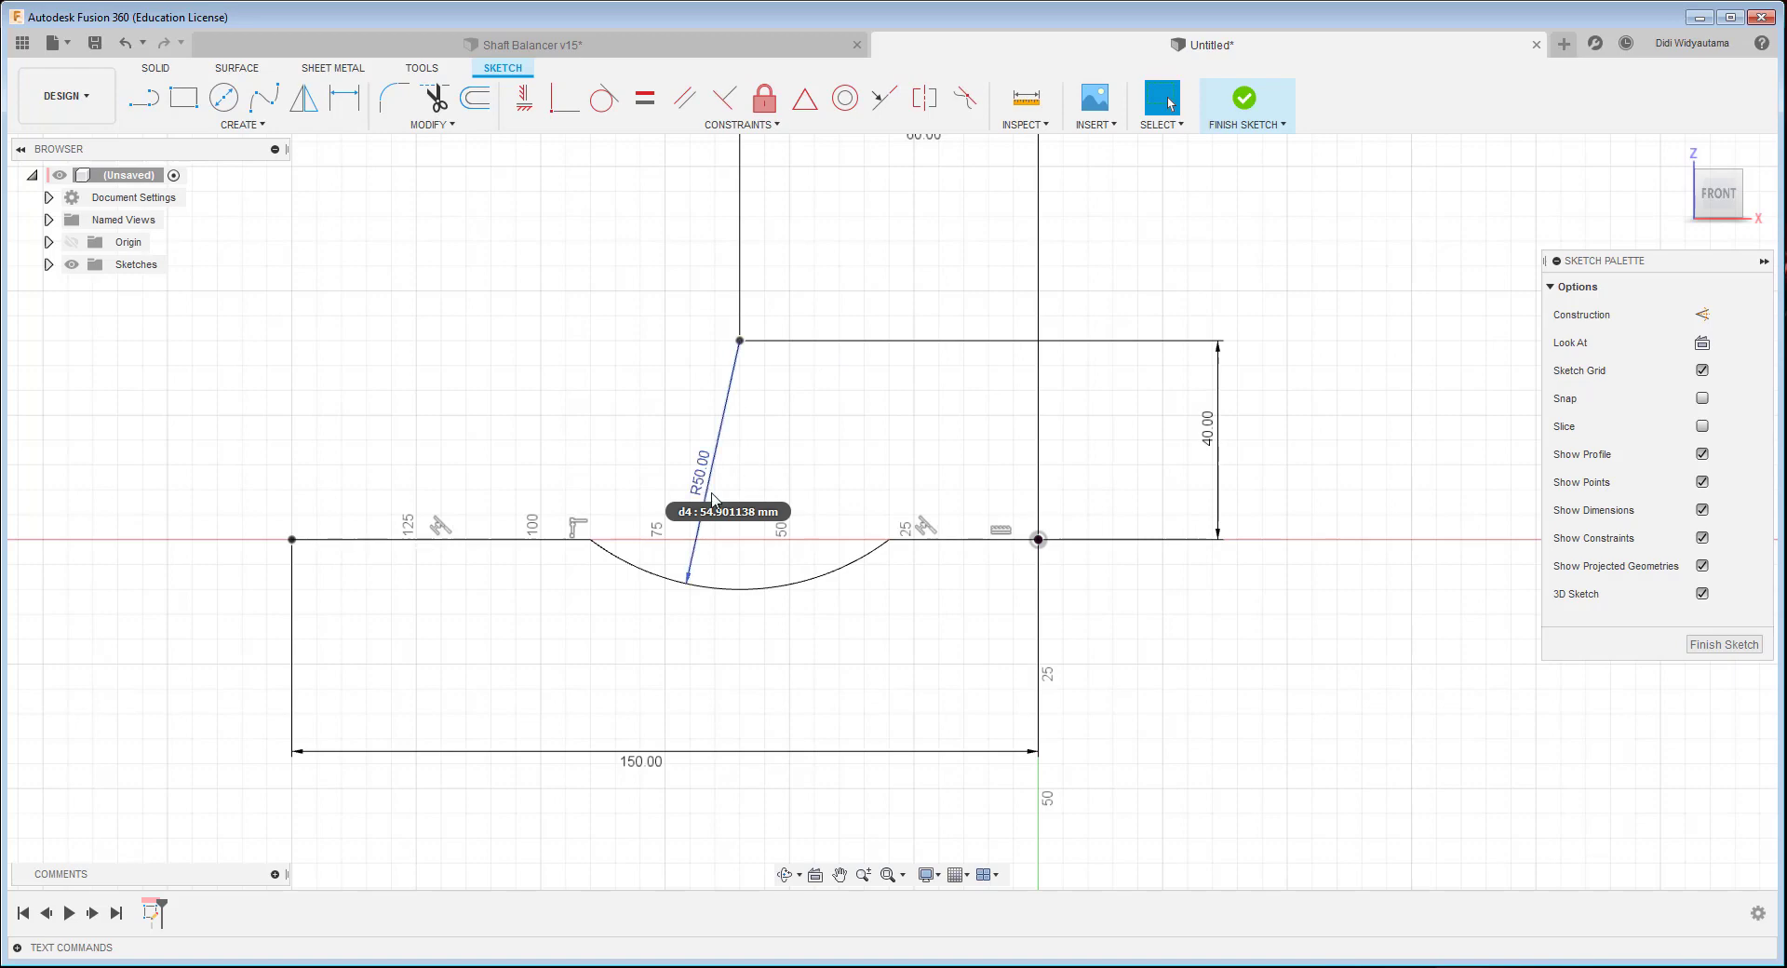
- Fillet the corner between the left line segment and the arc with a 15 mm radius
scroll(713, 499, up, 2)
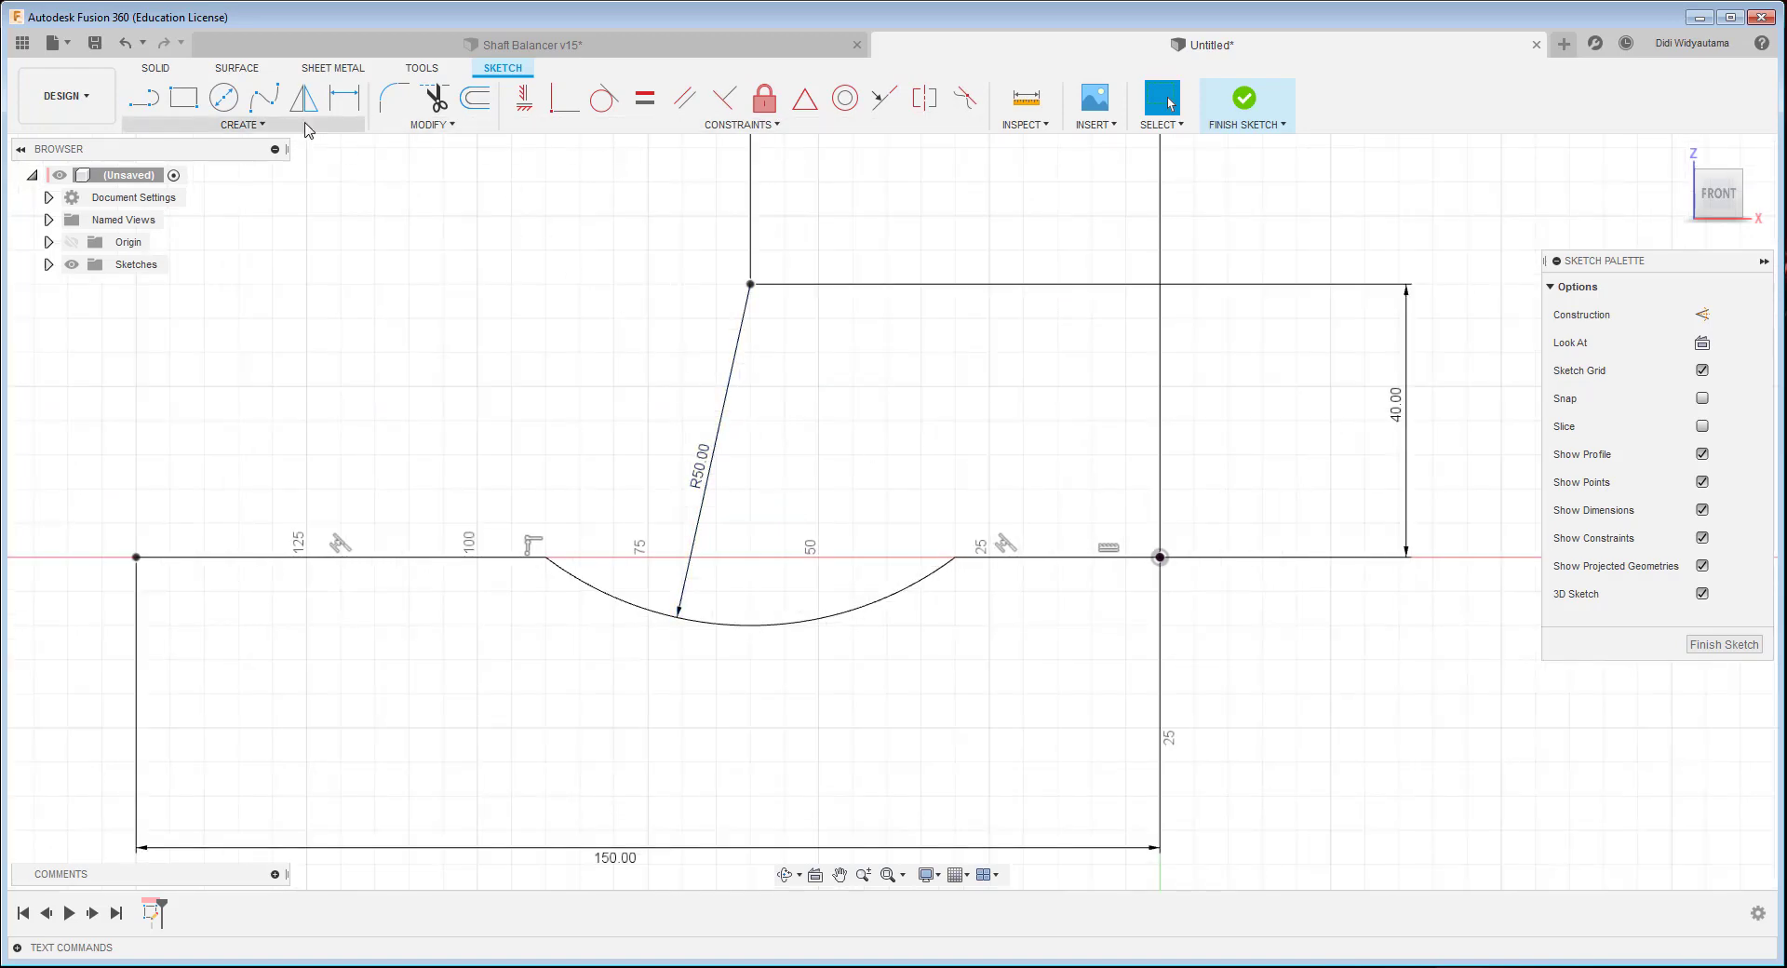
click(429, 127)
click(405, 146)
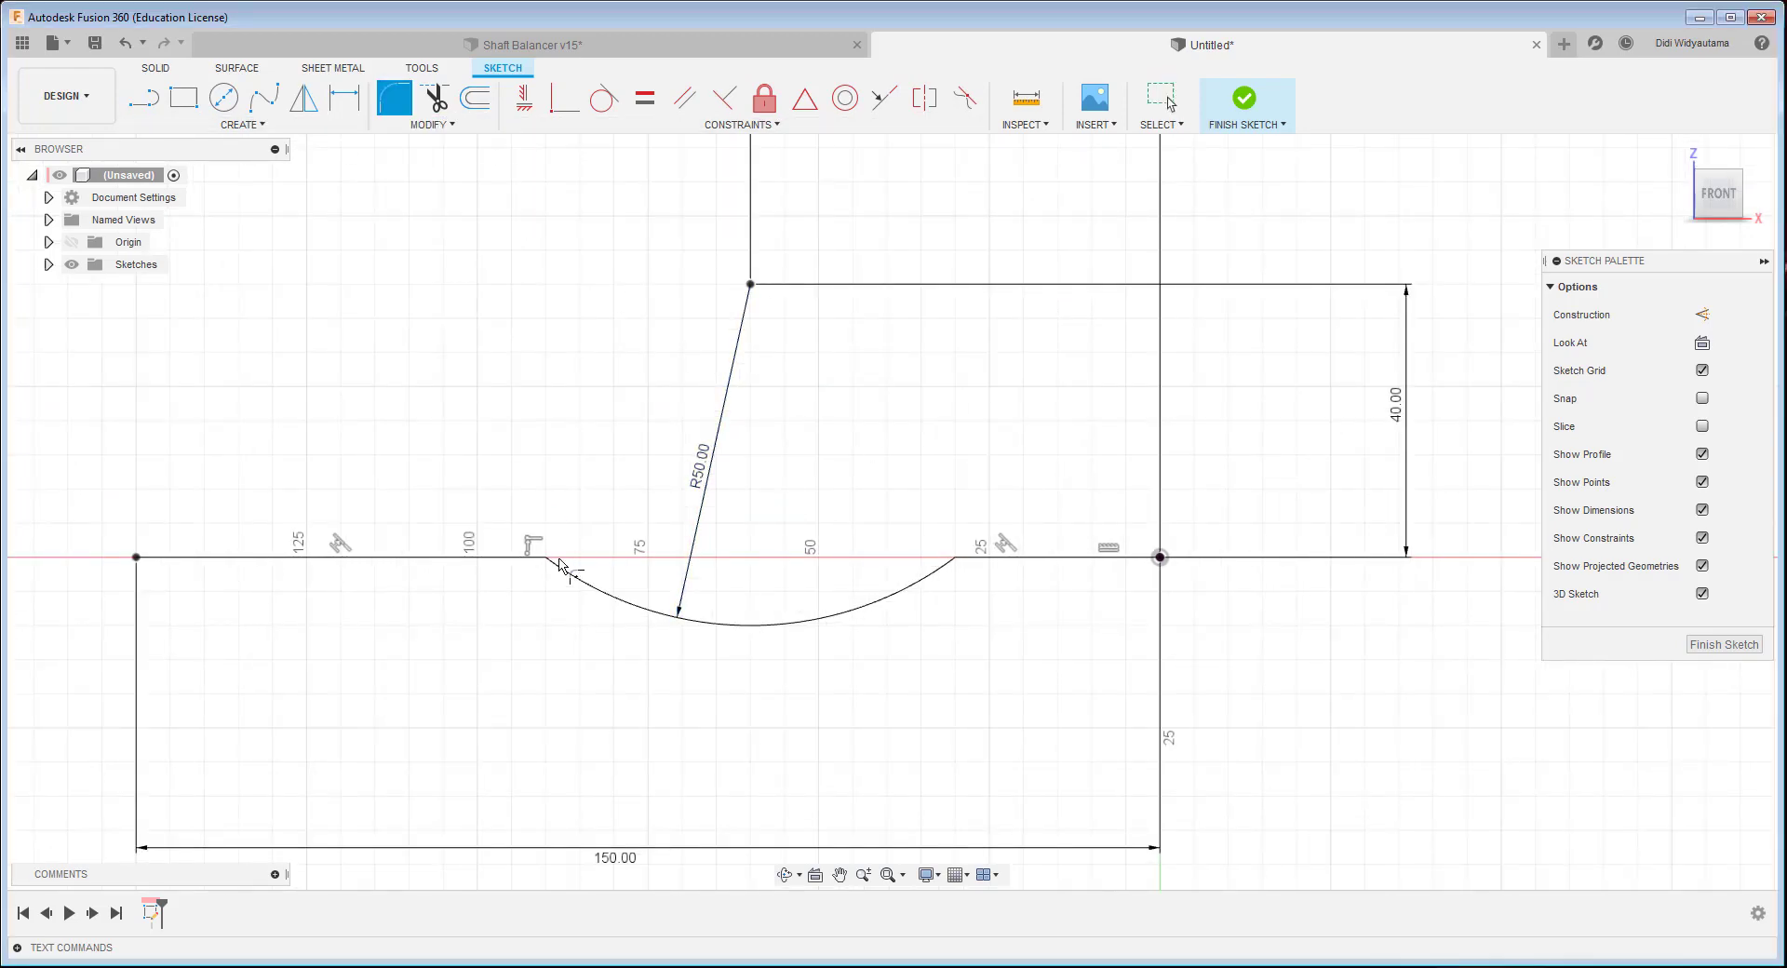
click(567, 570)
click(515, 555)
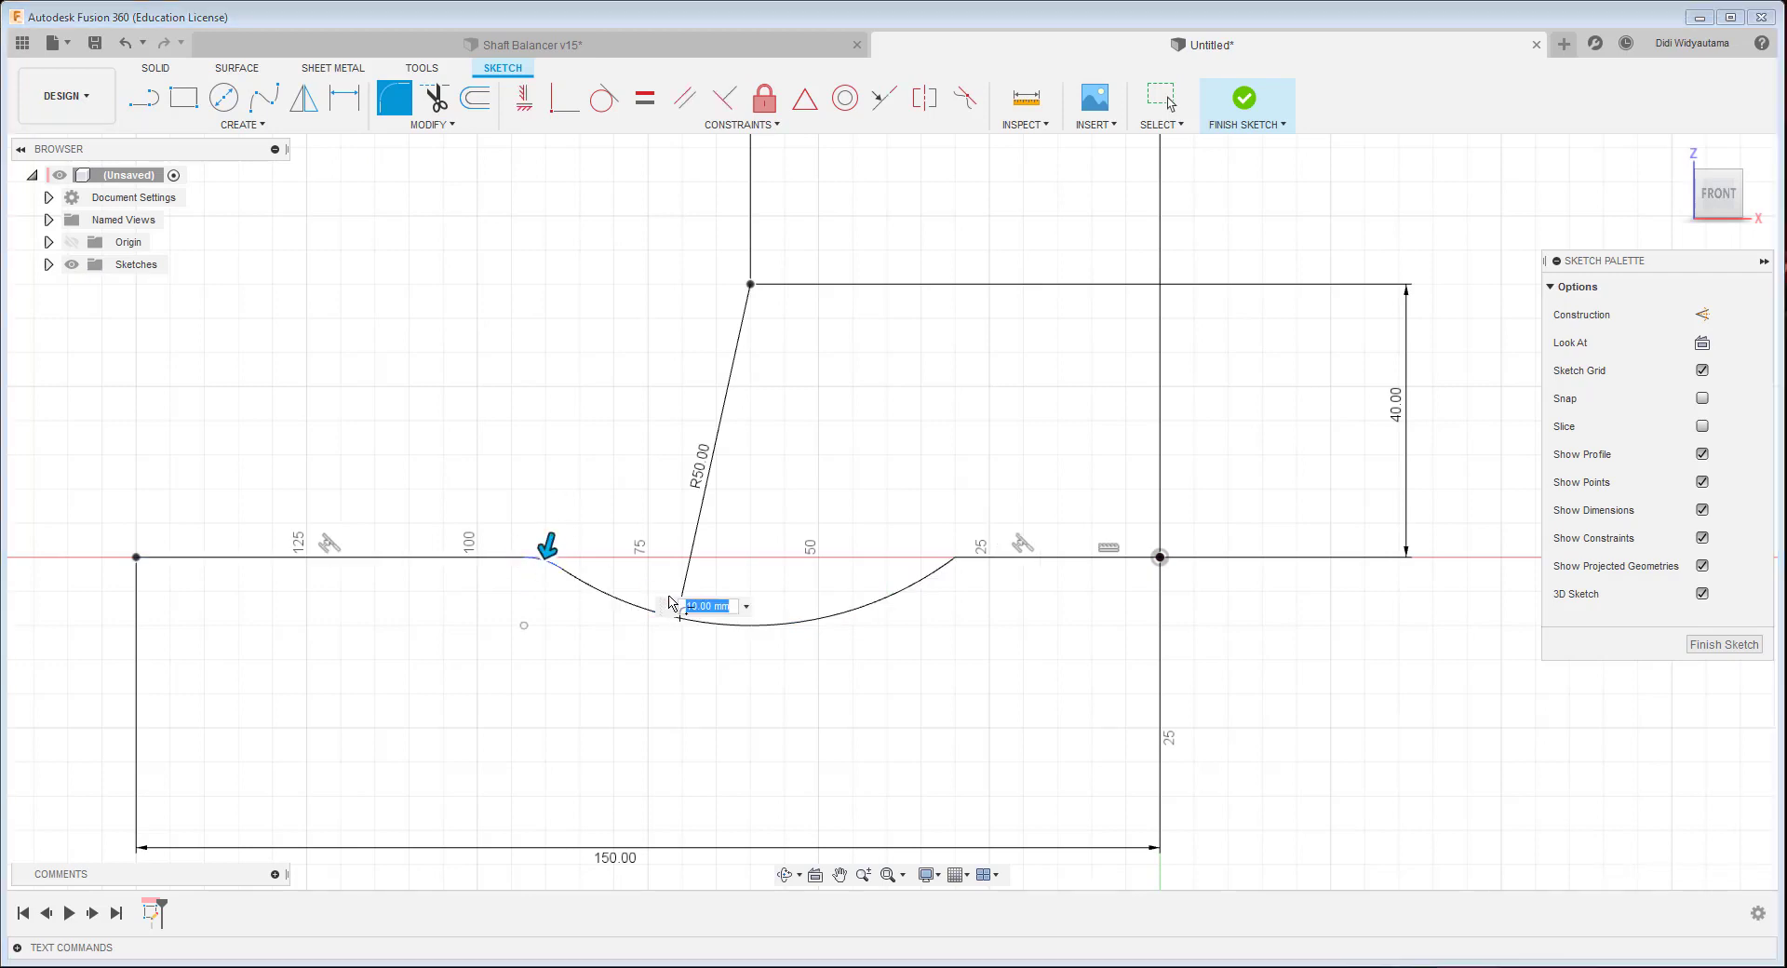
text(15)
key(Return)
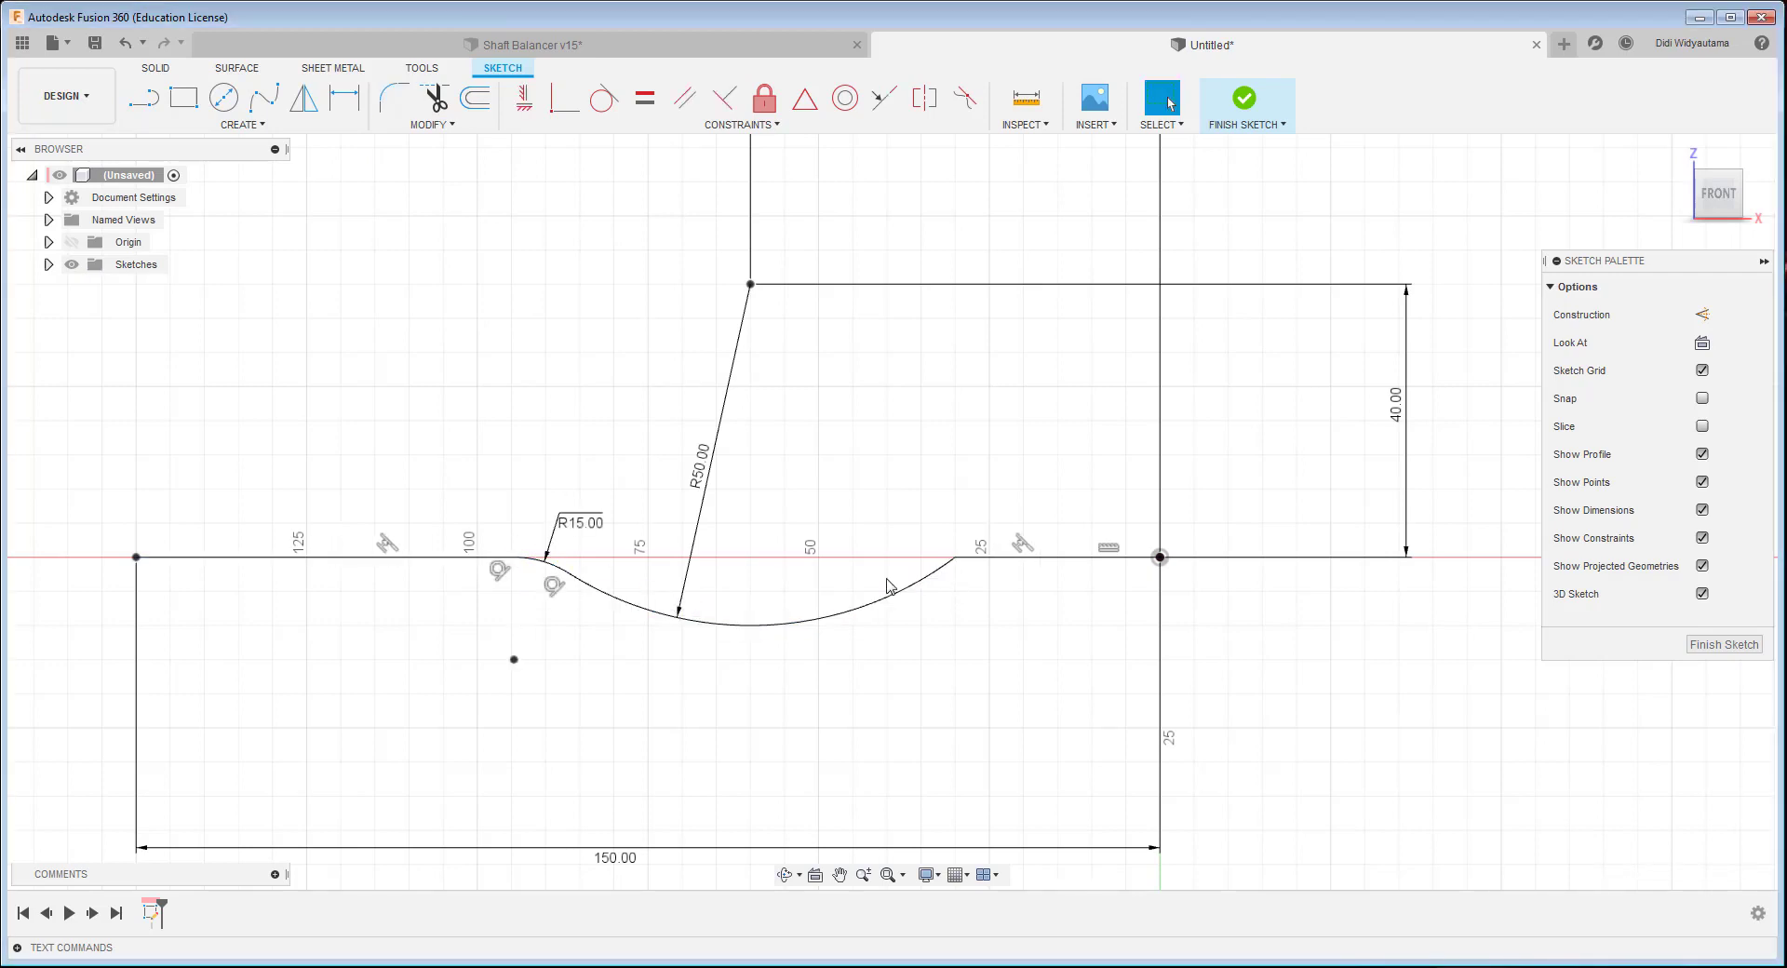
- Fillet the corner between the arc and the right line segment with a 15 mm radius
click(394, 97)
click(935, 572)
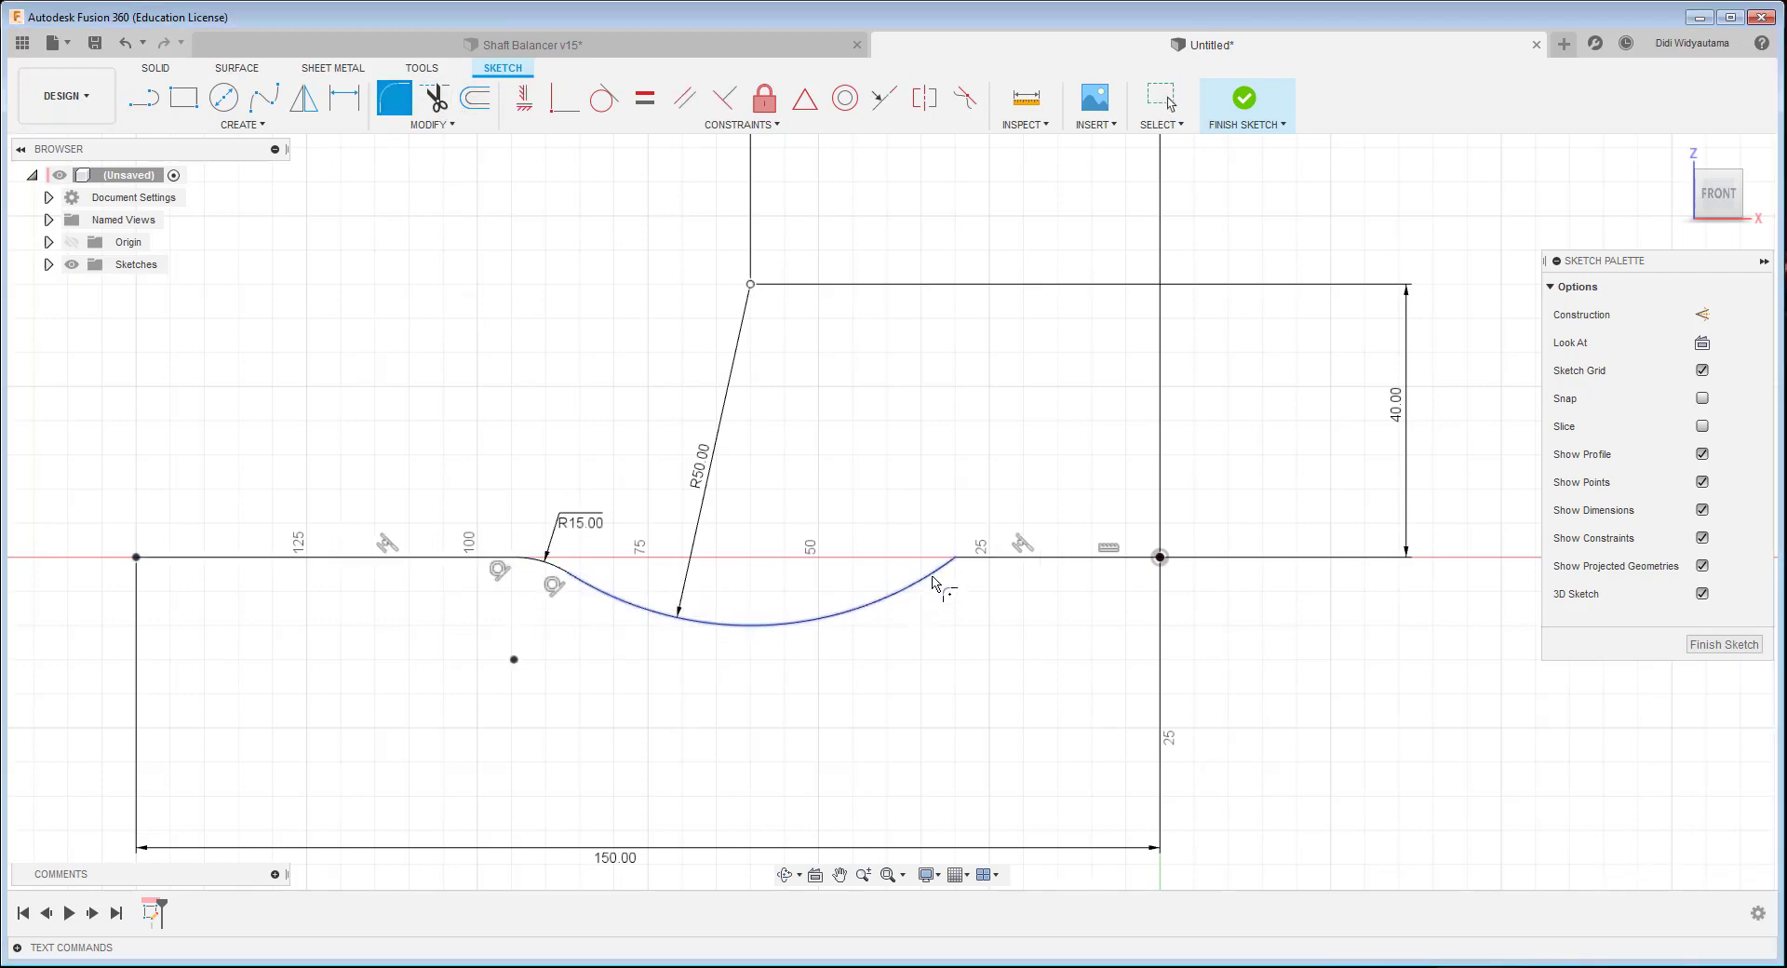
click(991, 559)
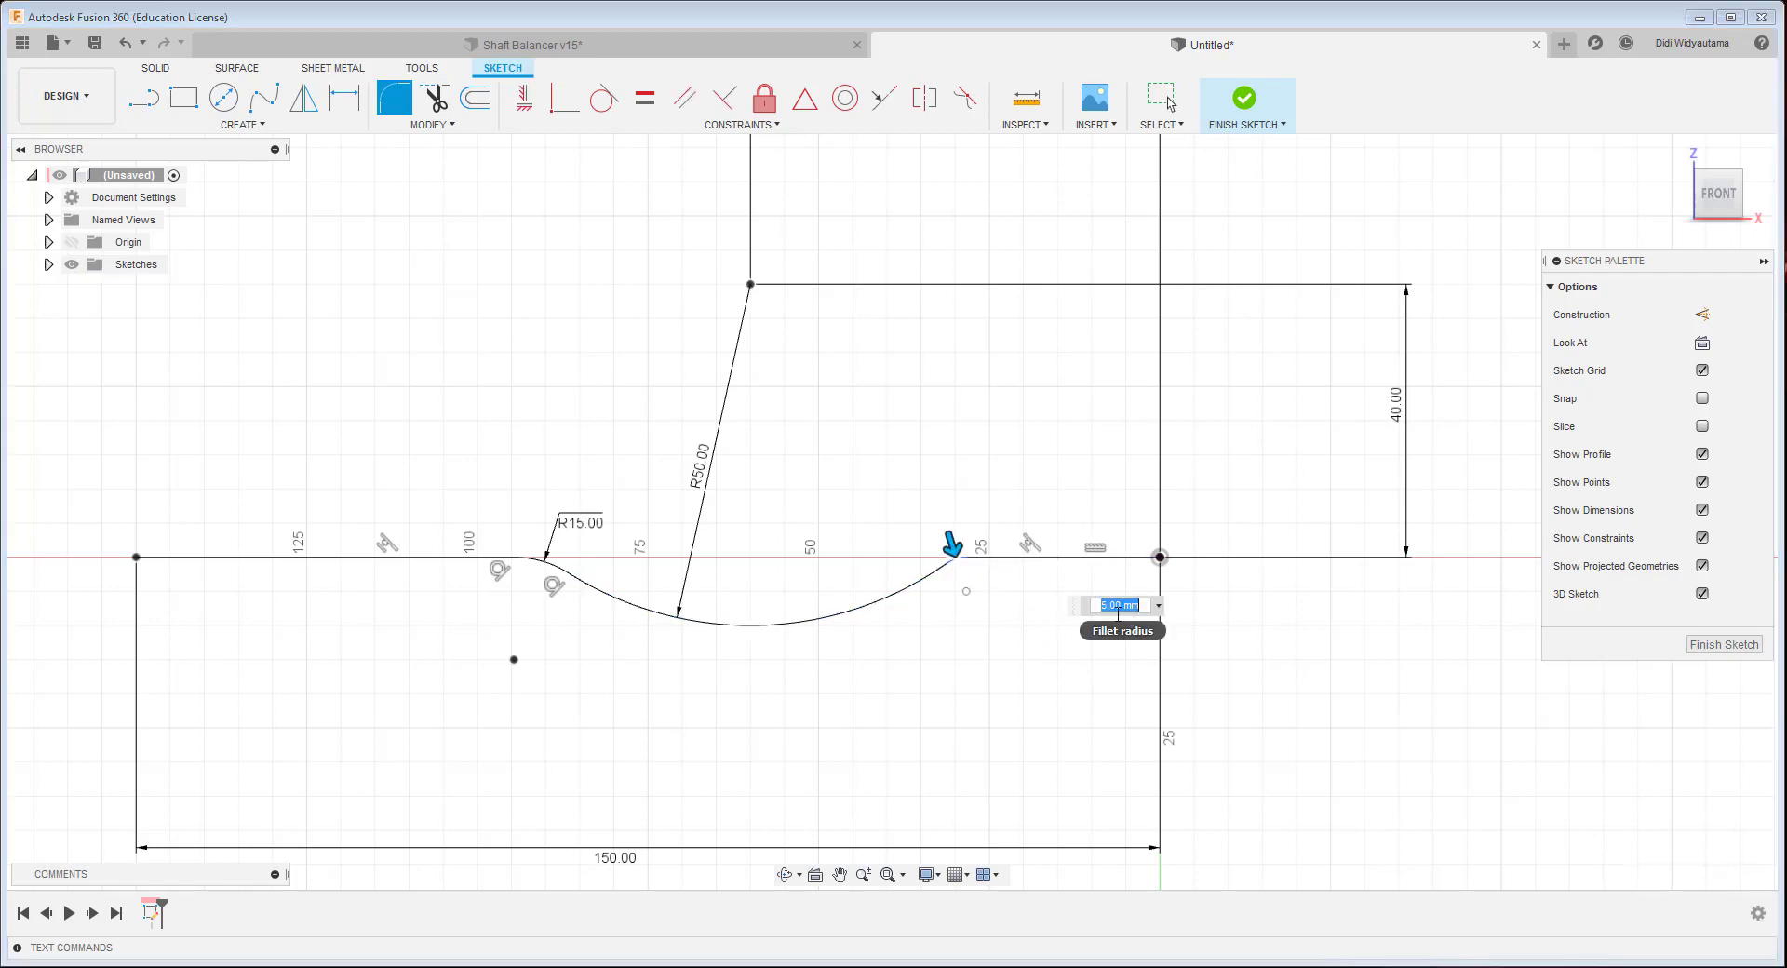
key(Return)
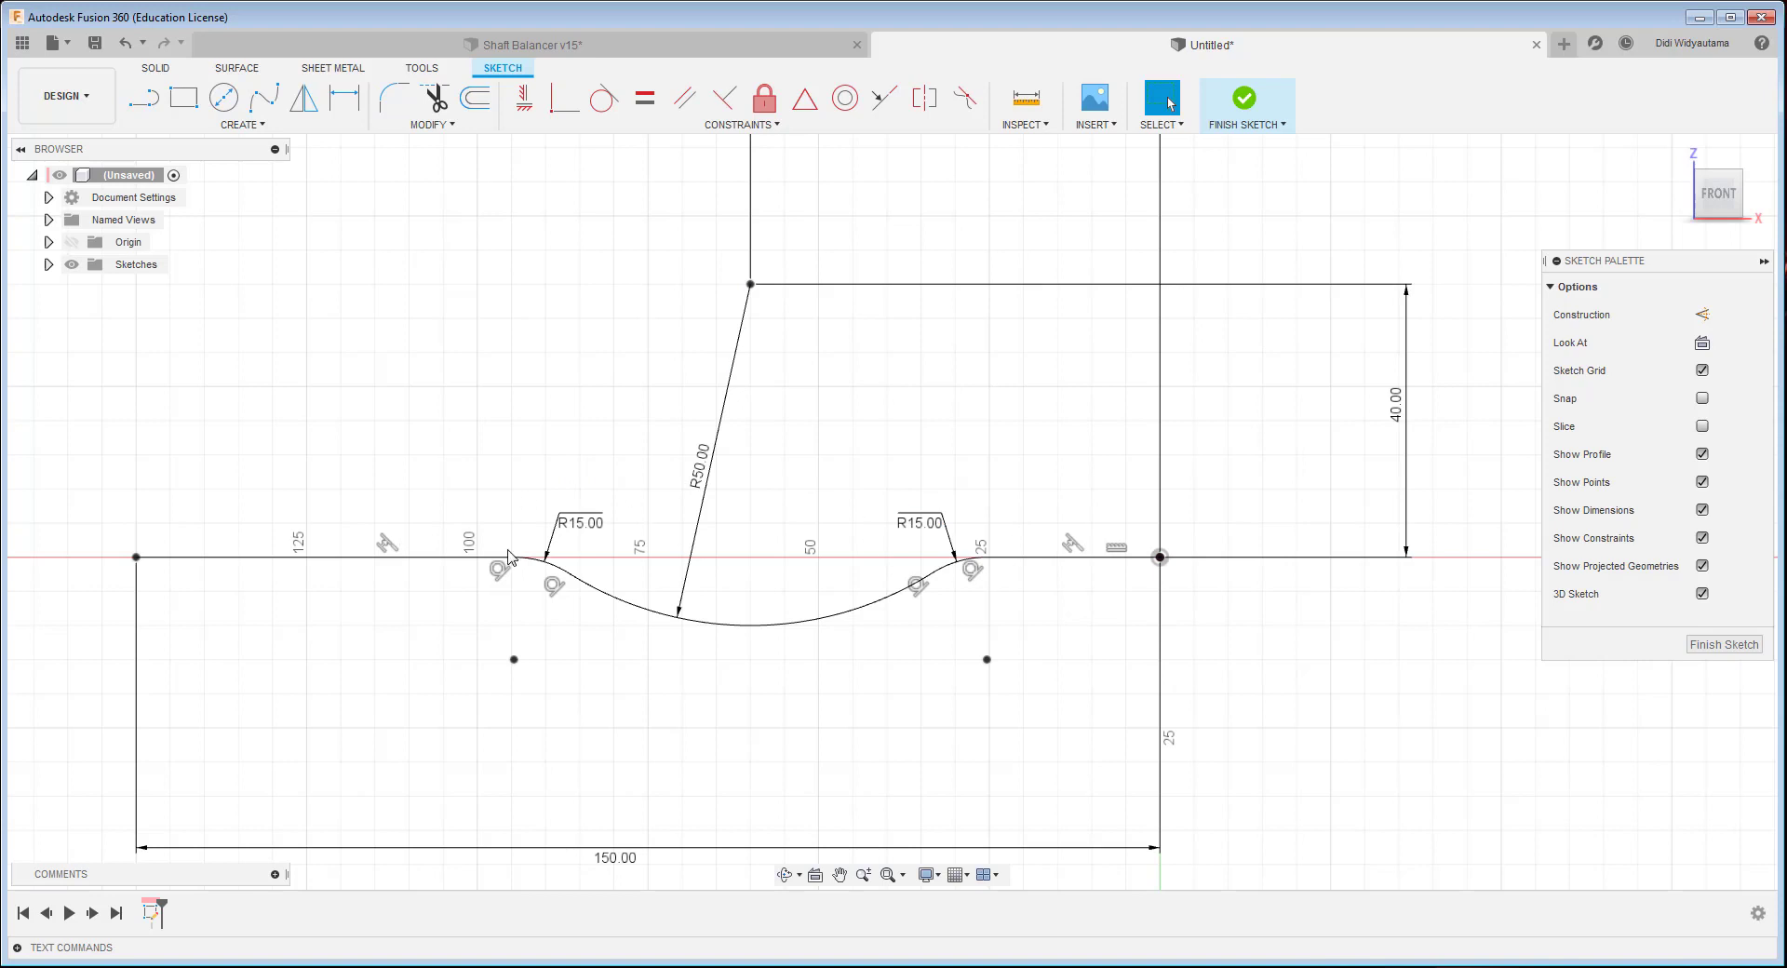
- Link the right fillet's radius to the left fillet's radius by entering d5 as its value
double_click(928, 526)
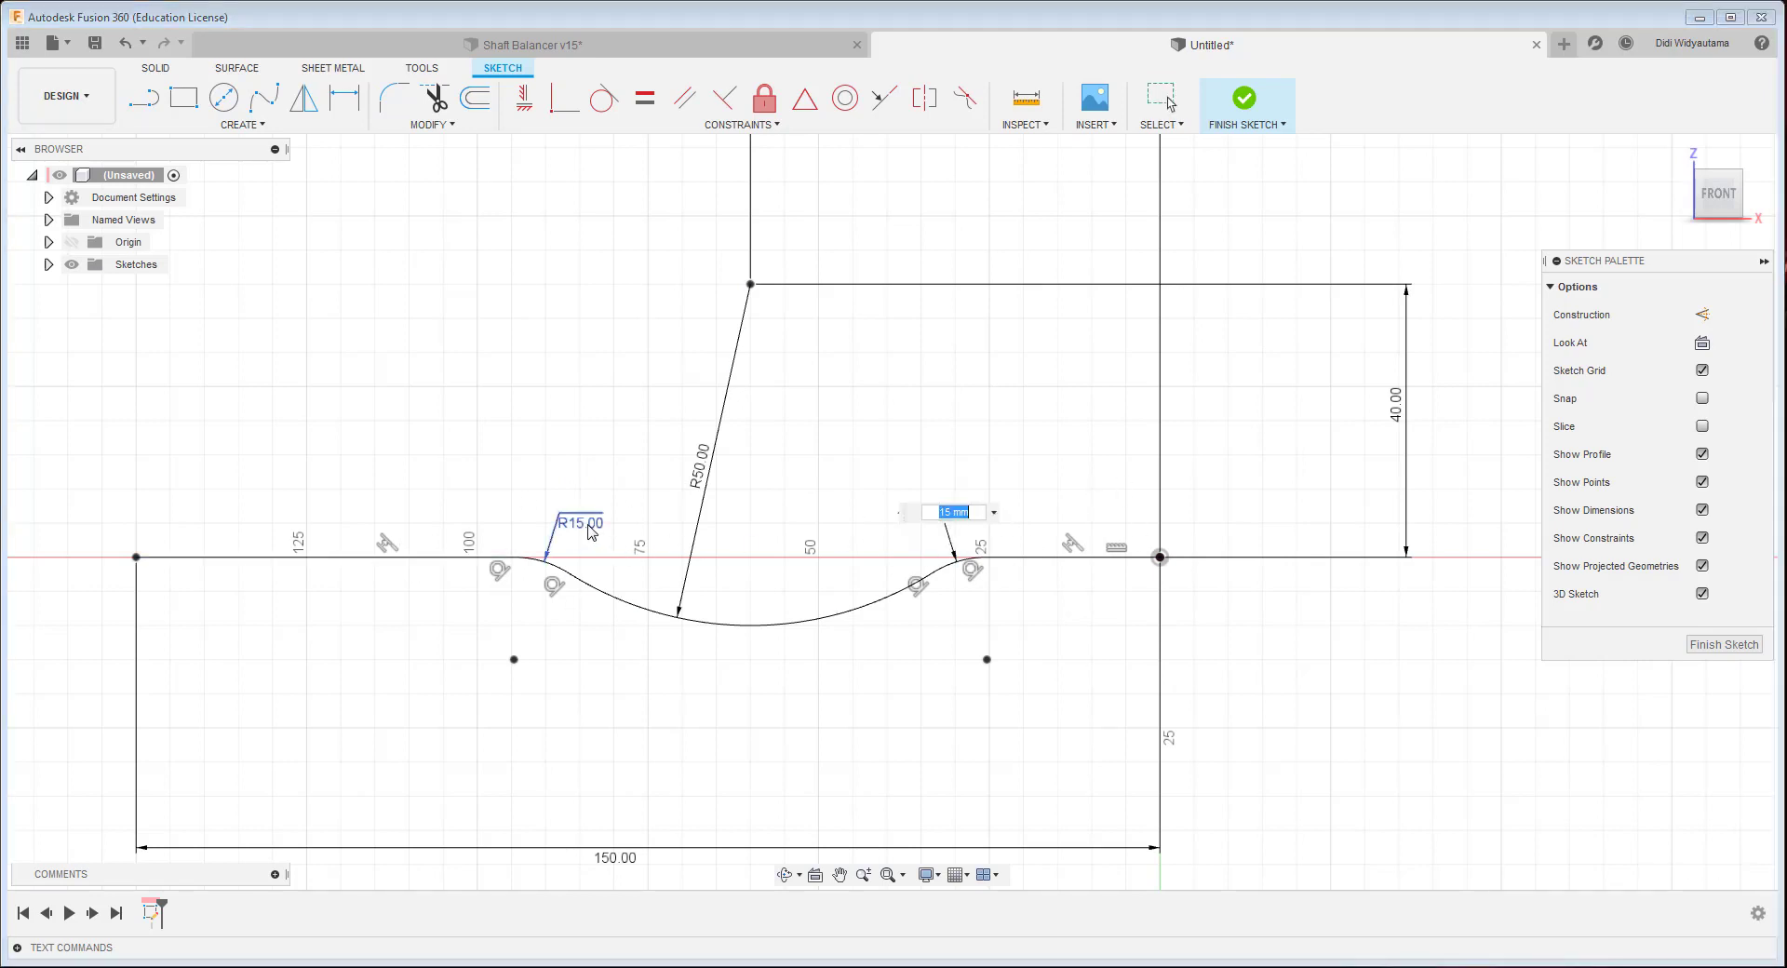
text(d5)
key(Return)
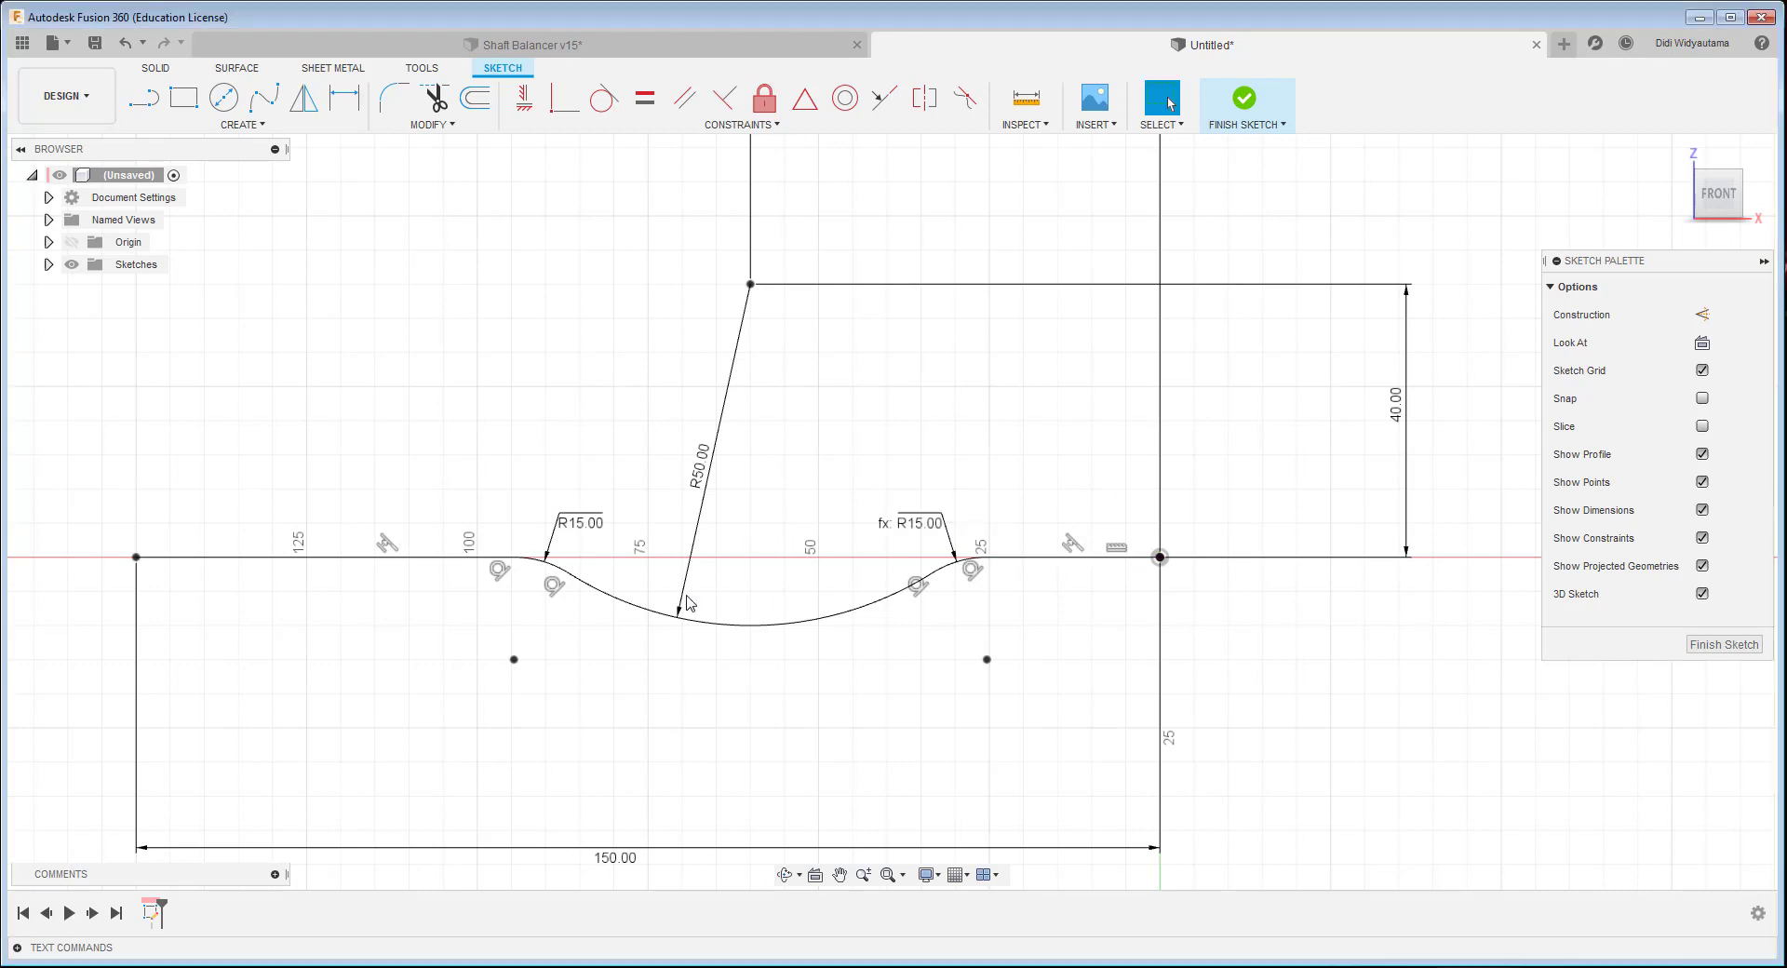
- Set the left fillet's radius to 16 mm and finish the path sketch
double_click(577, 527)
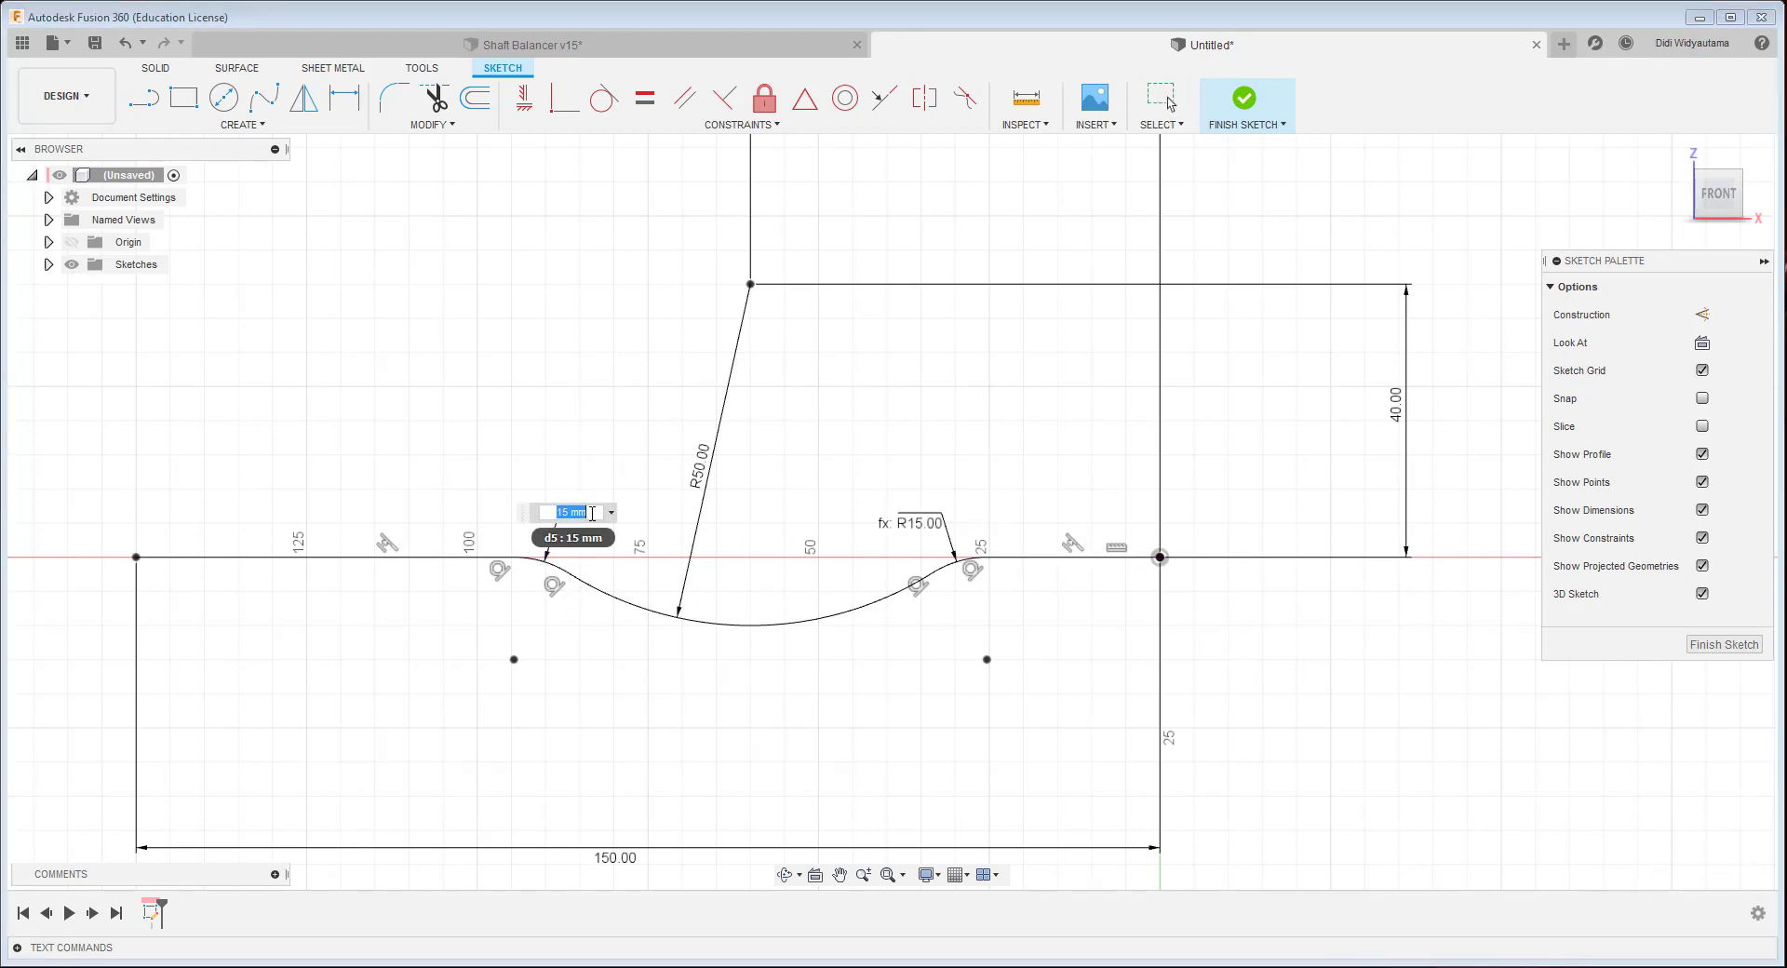
key(Return)
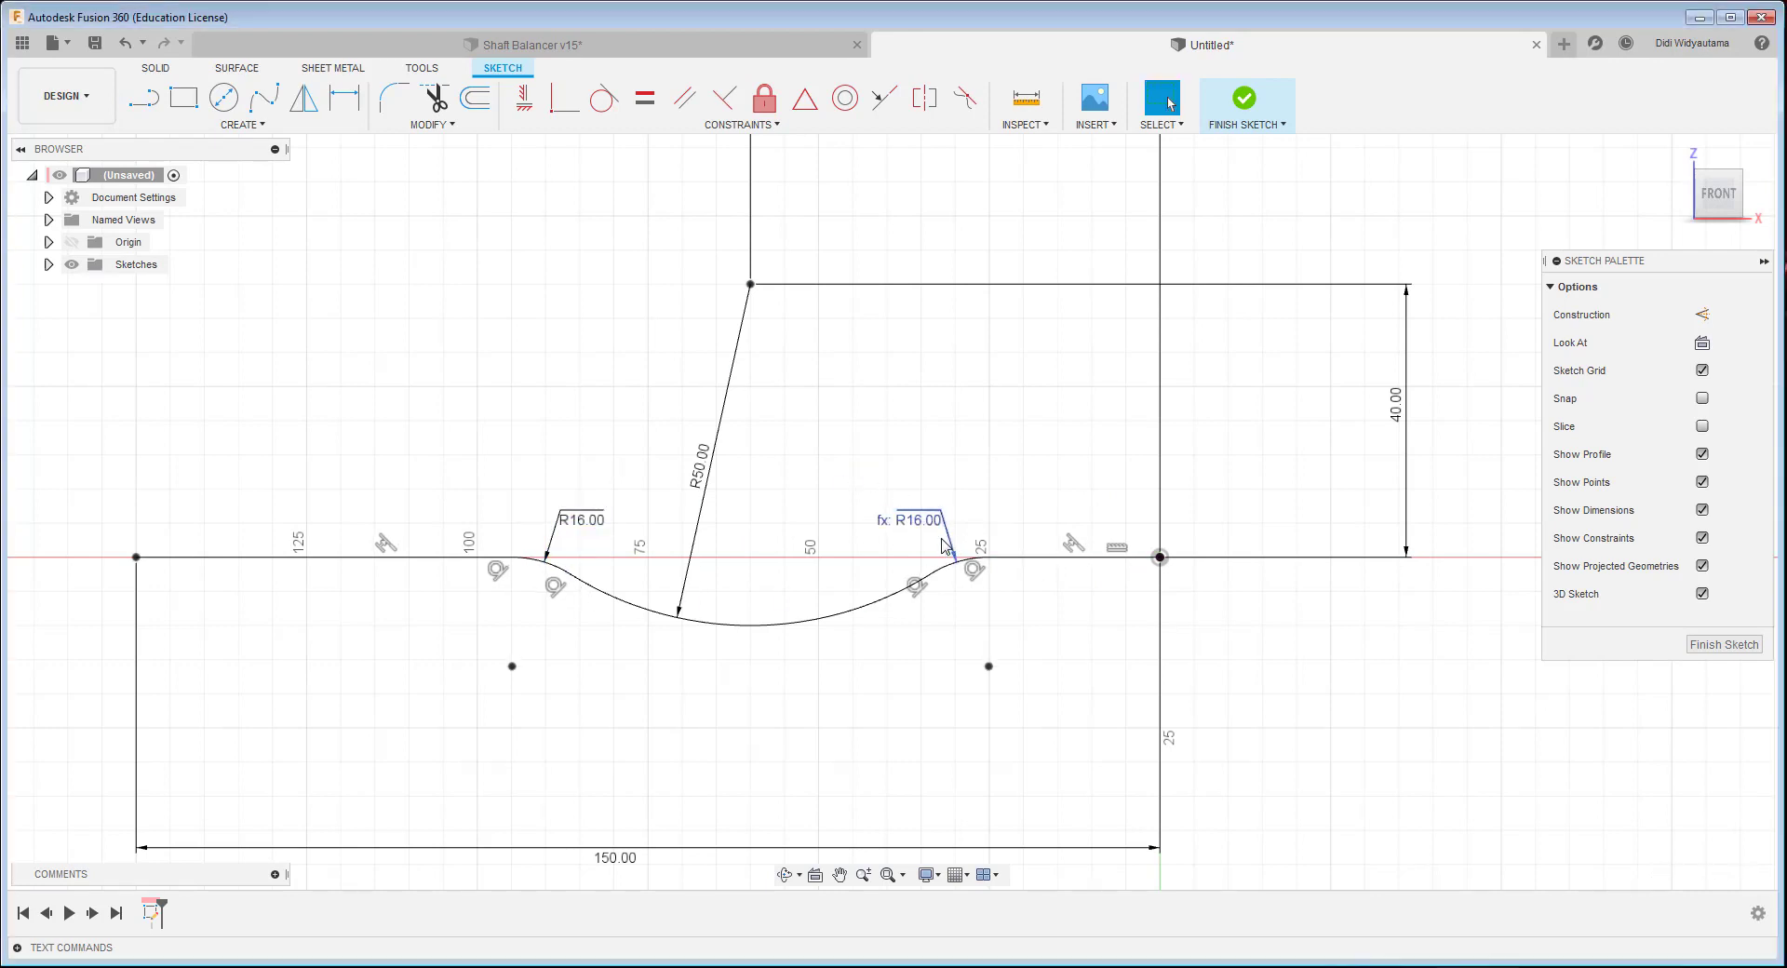
click(1256, 112)
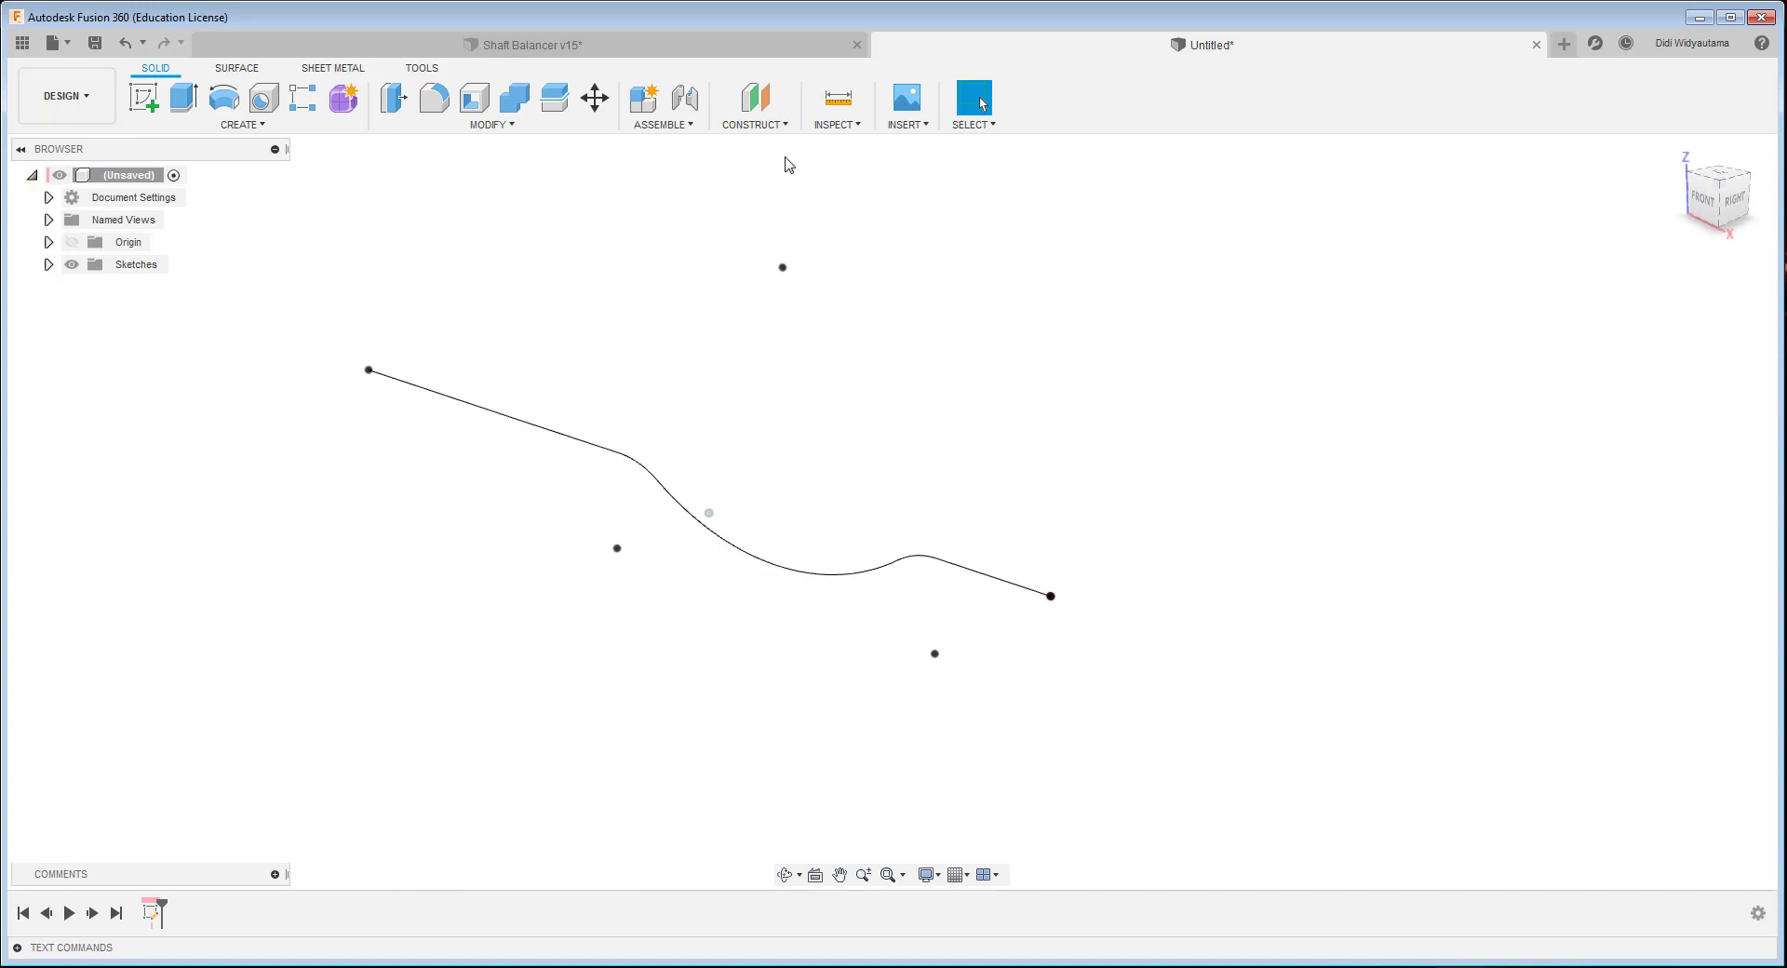
- Create a construction plane offset -25 mm from the YZ plane, at the near end of the dip
click(753, 124)
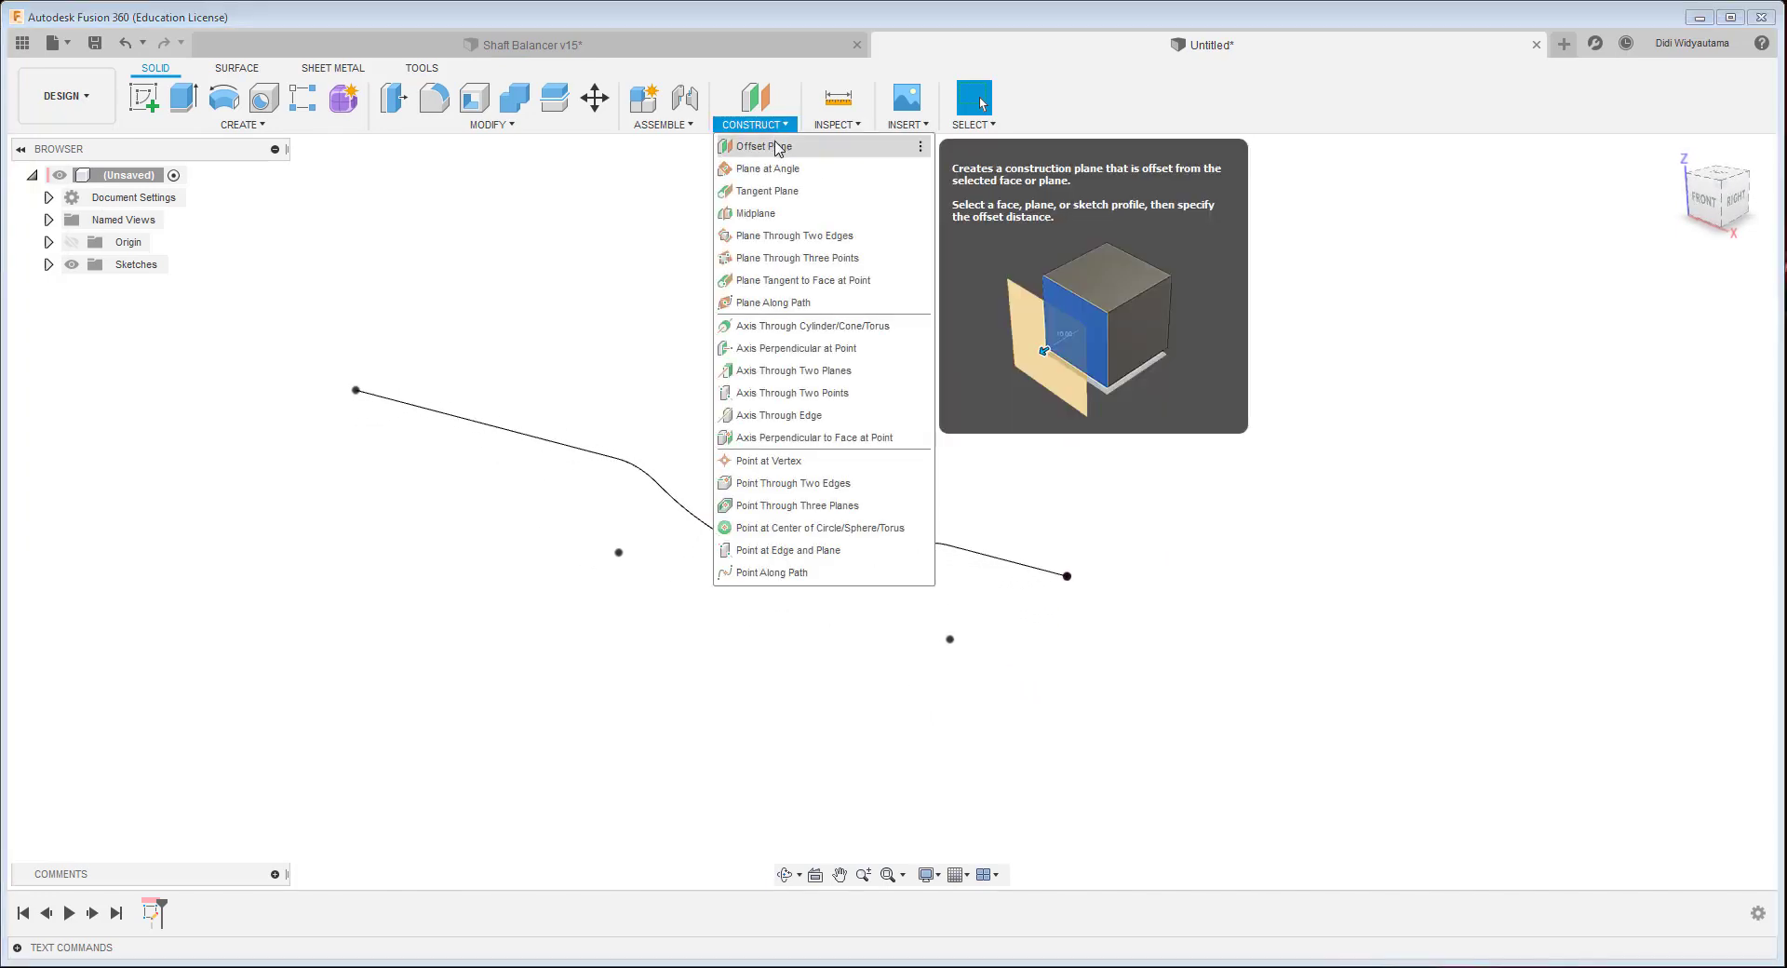
click(778, 147)
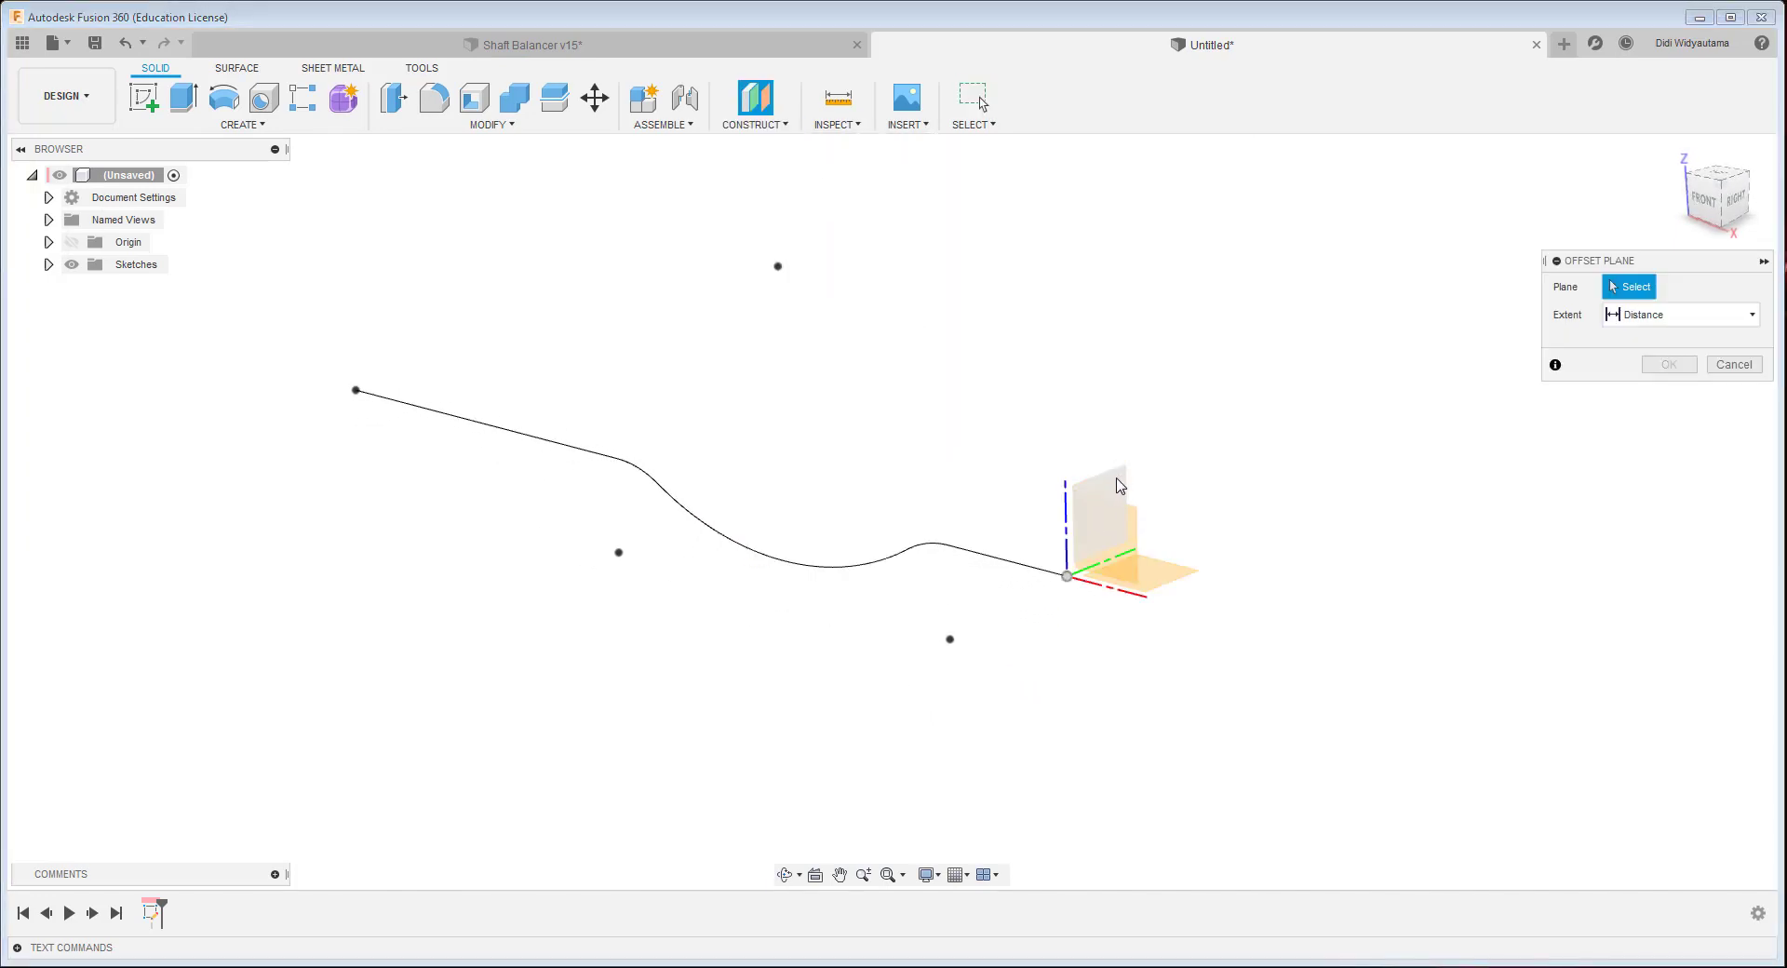
click(1117, 484)
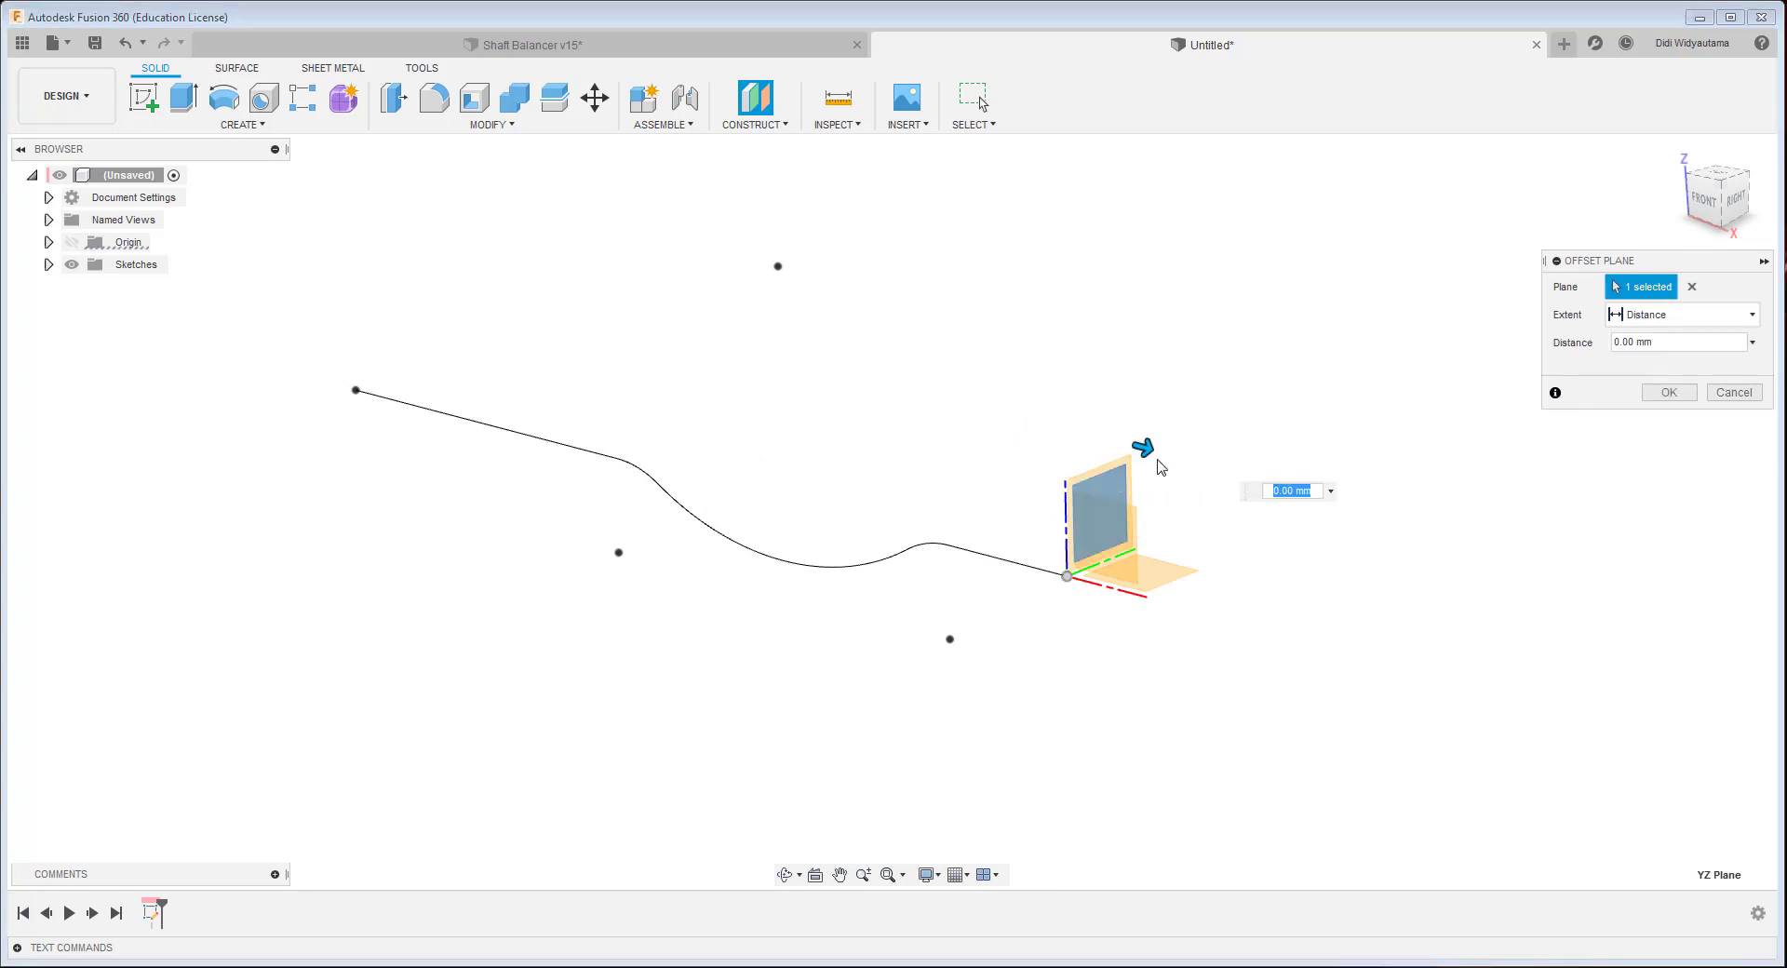
drag(1148, 446, 1017, 411)
click(1712, 191)
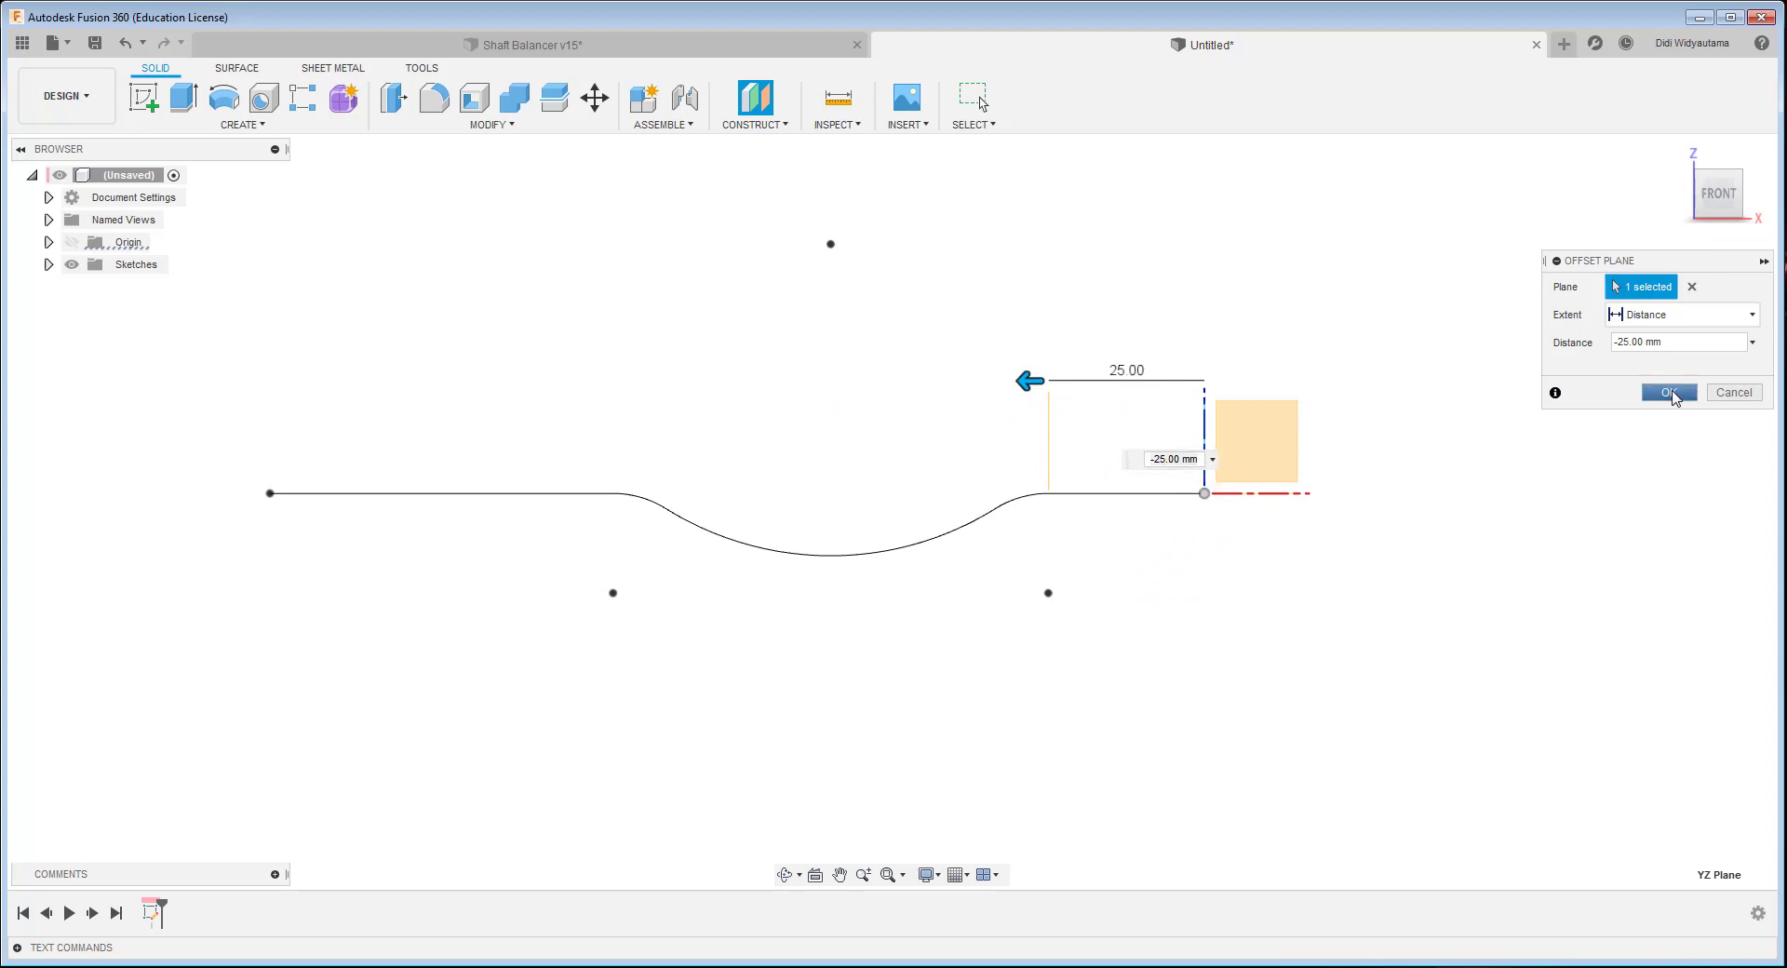
click(1668, 392)
- Create a construction plane offset -60 mm from the YZ plane, at the middle of the dip
click(771, 126)
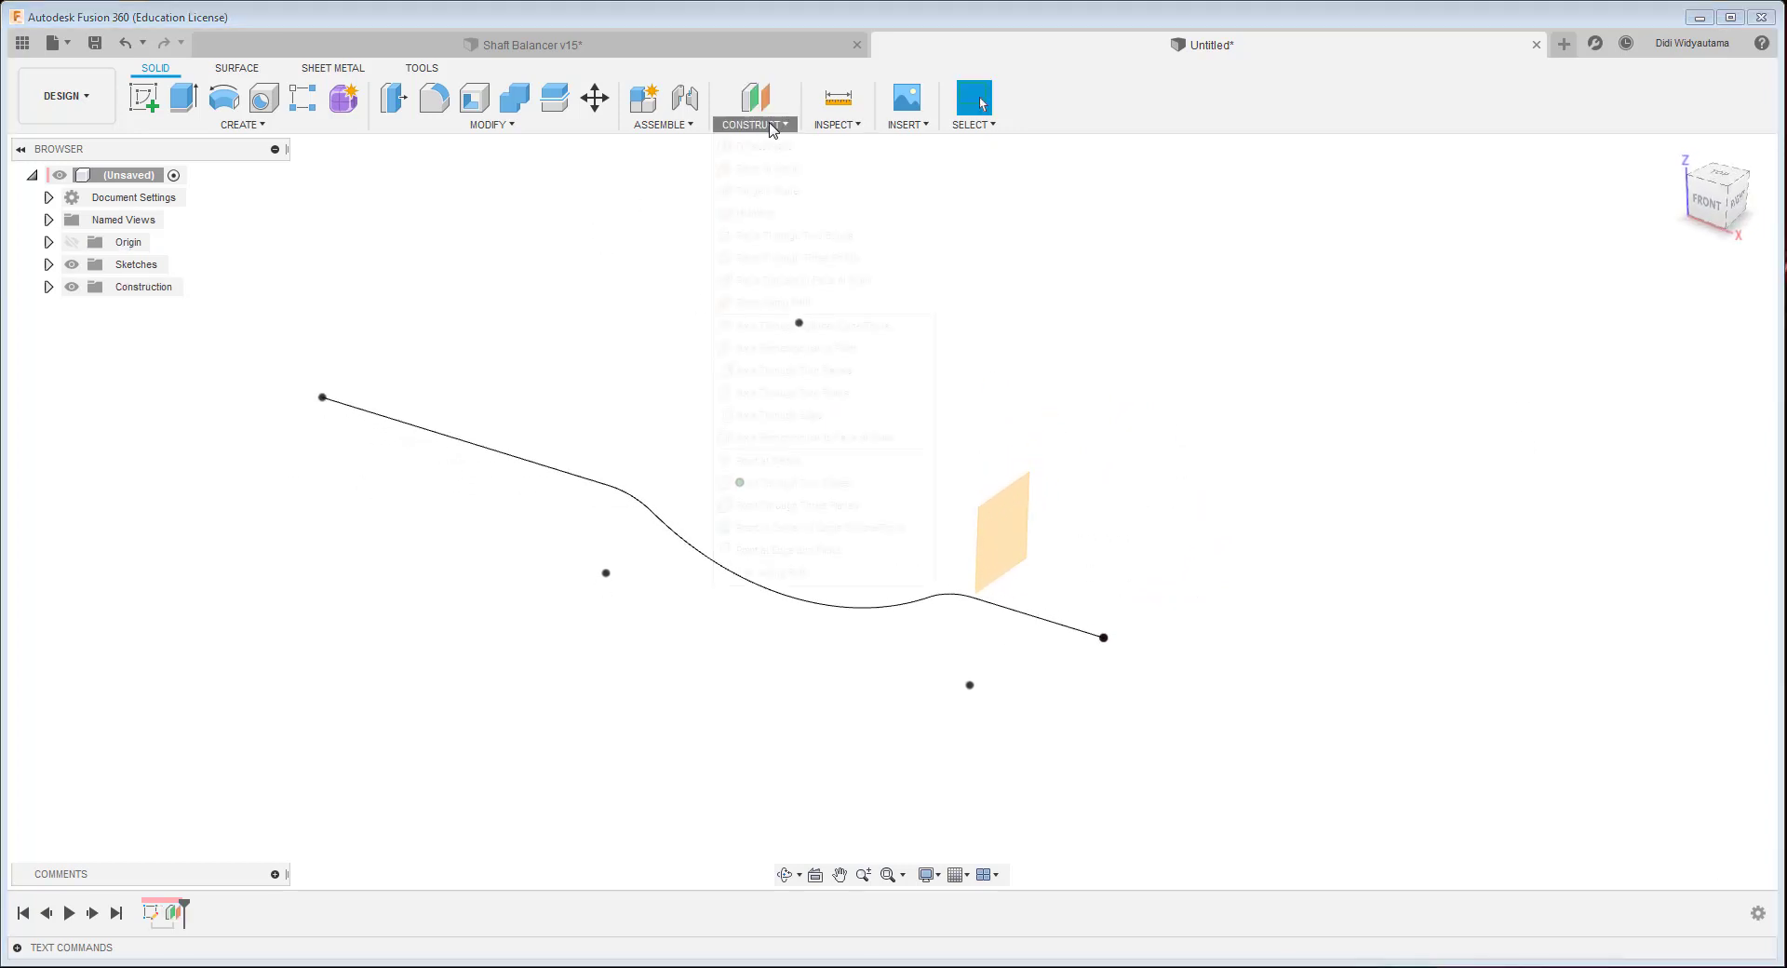
click(765, 147)
click(1159, 544)
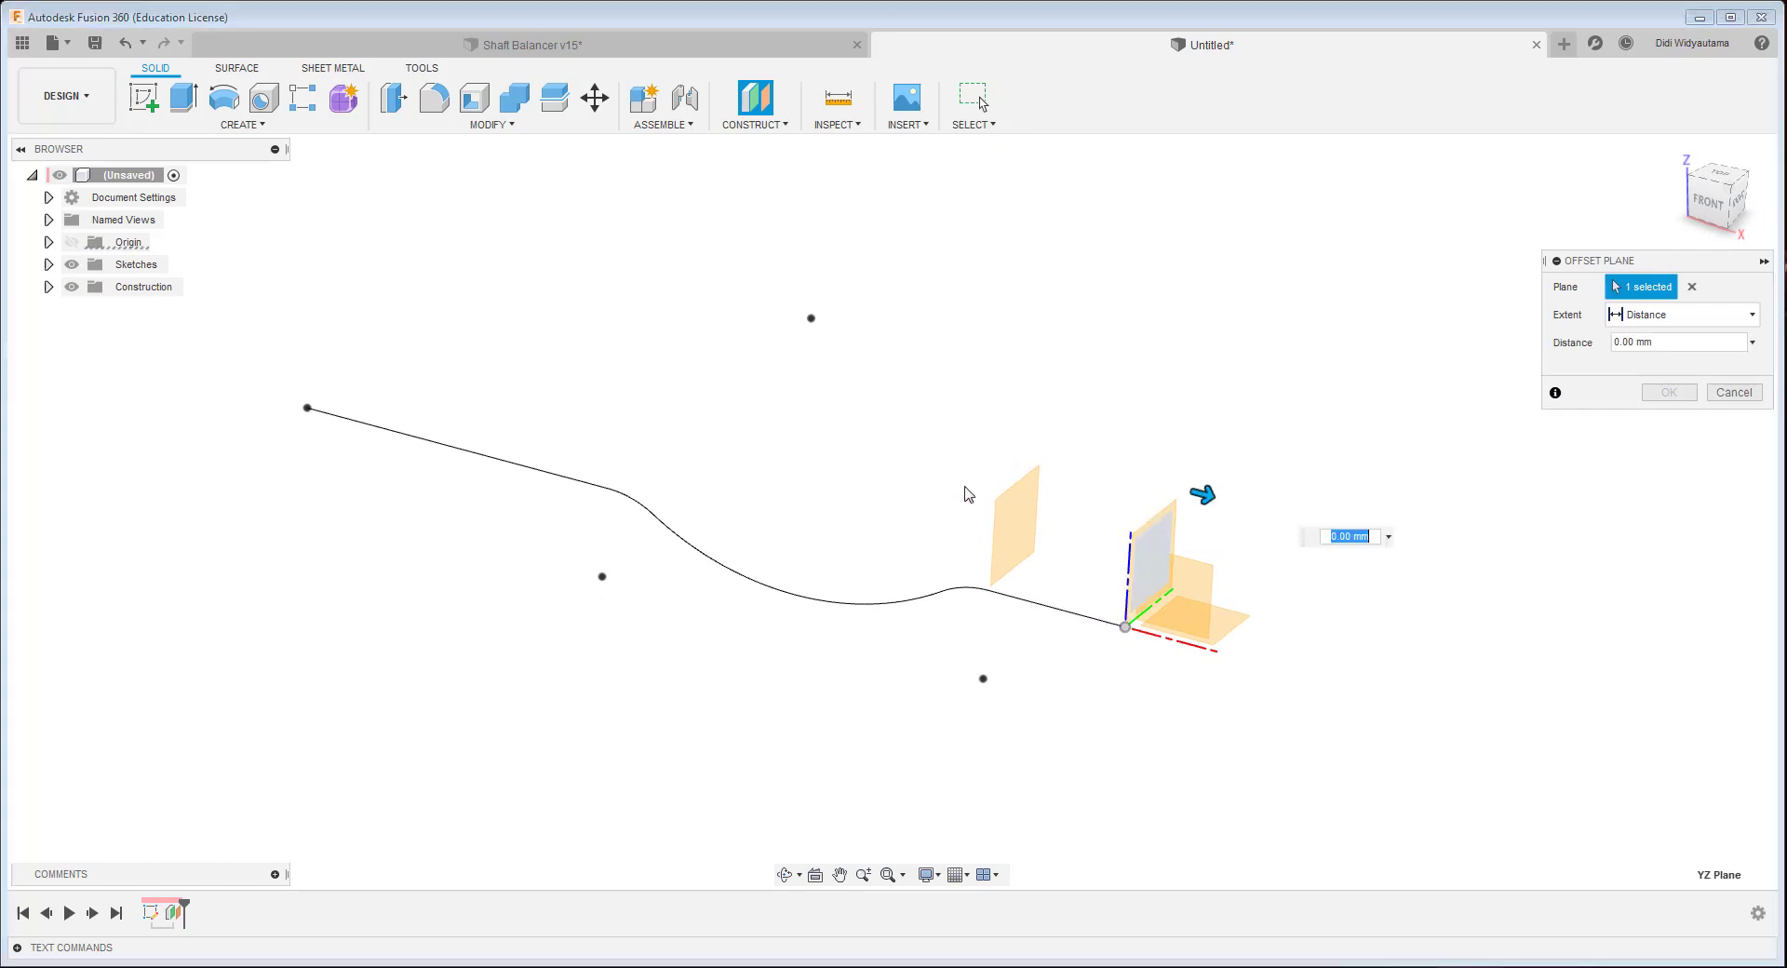
drag(1201, 495, 901, 431)
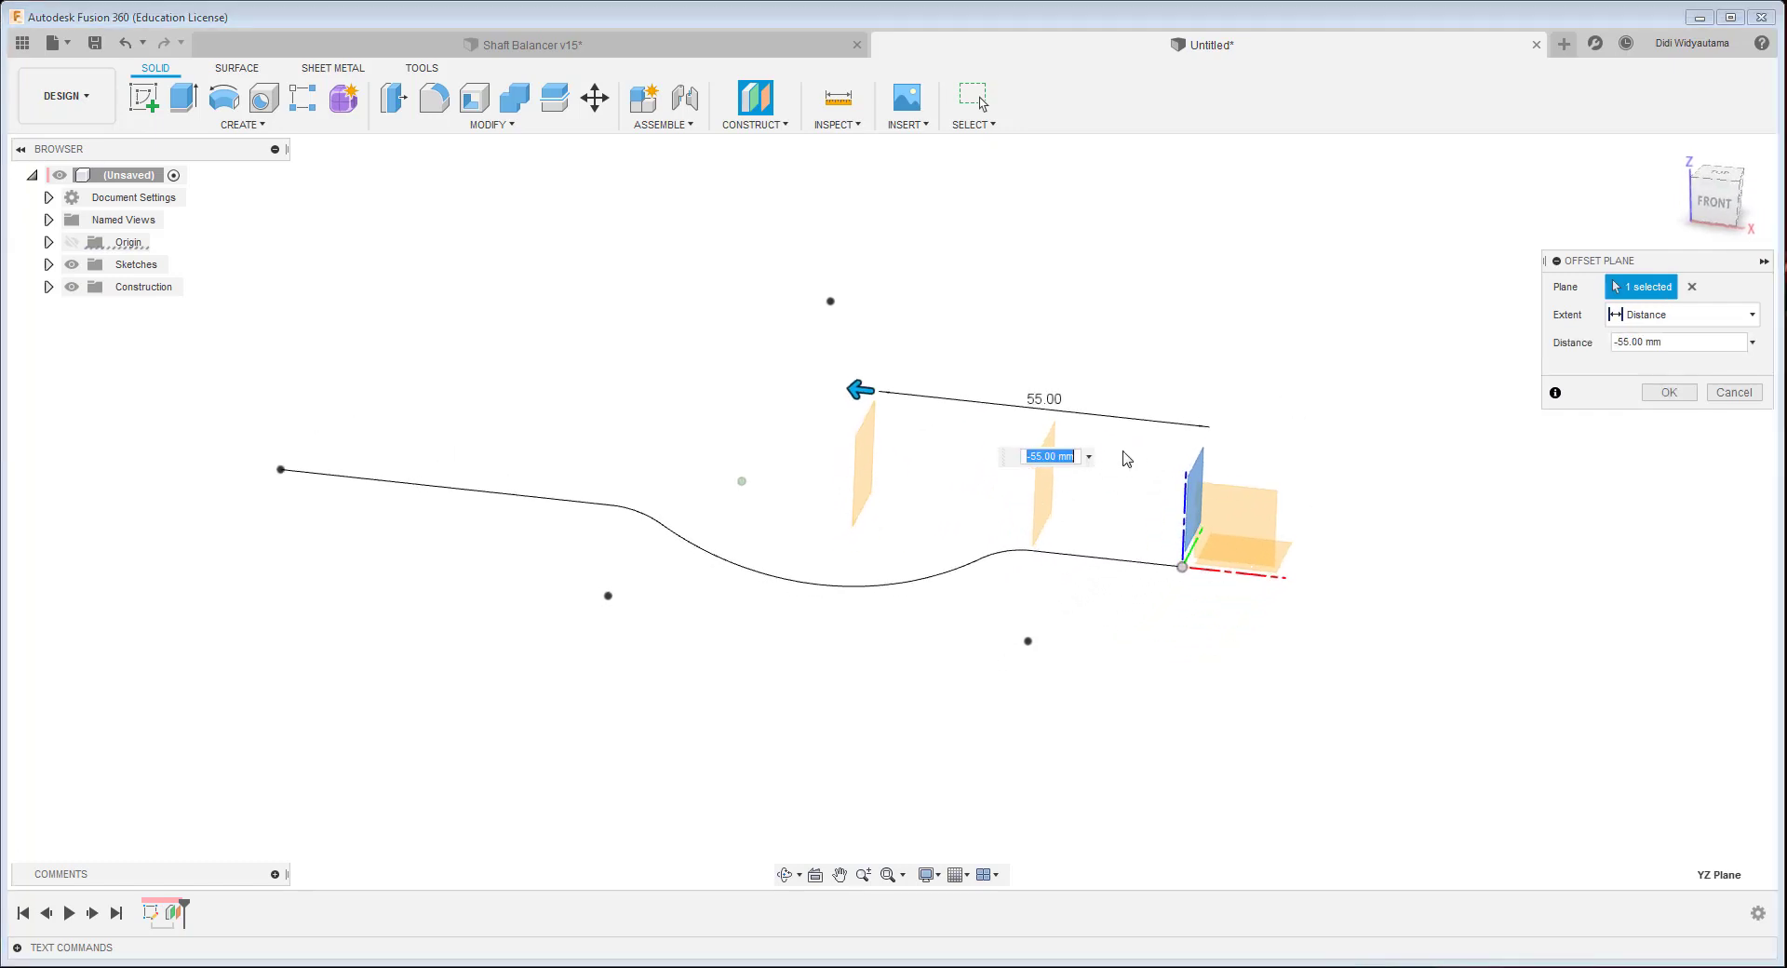
key(Return)
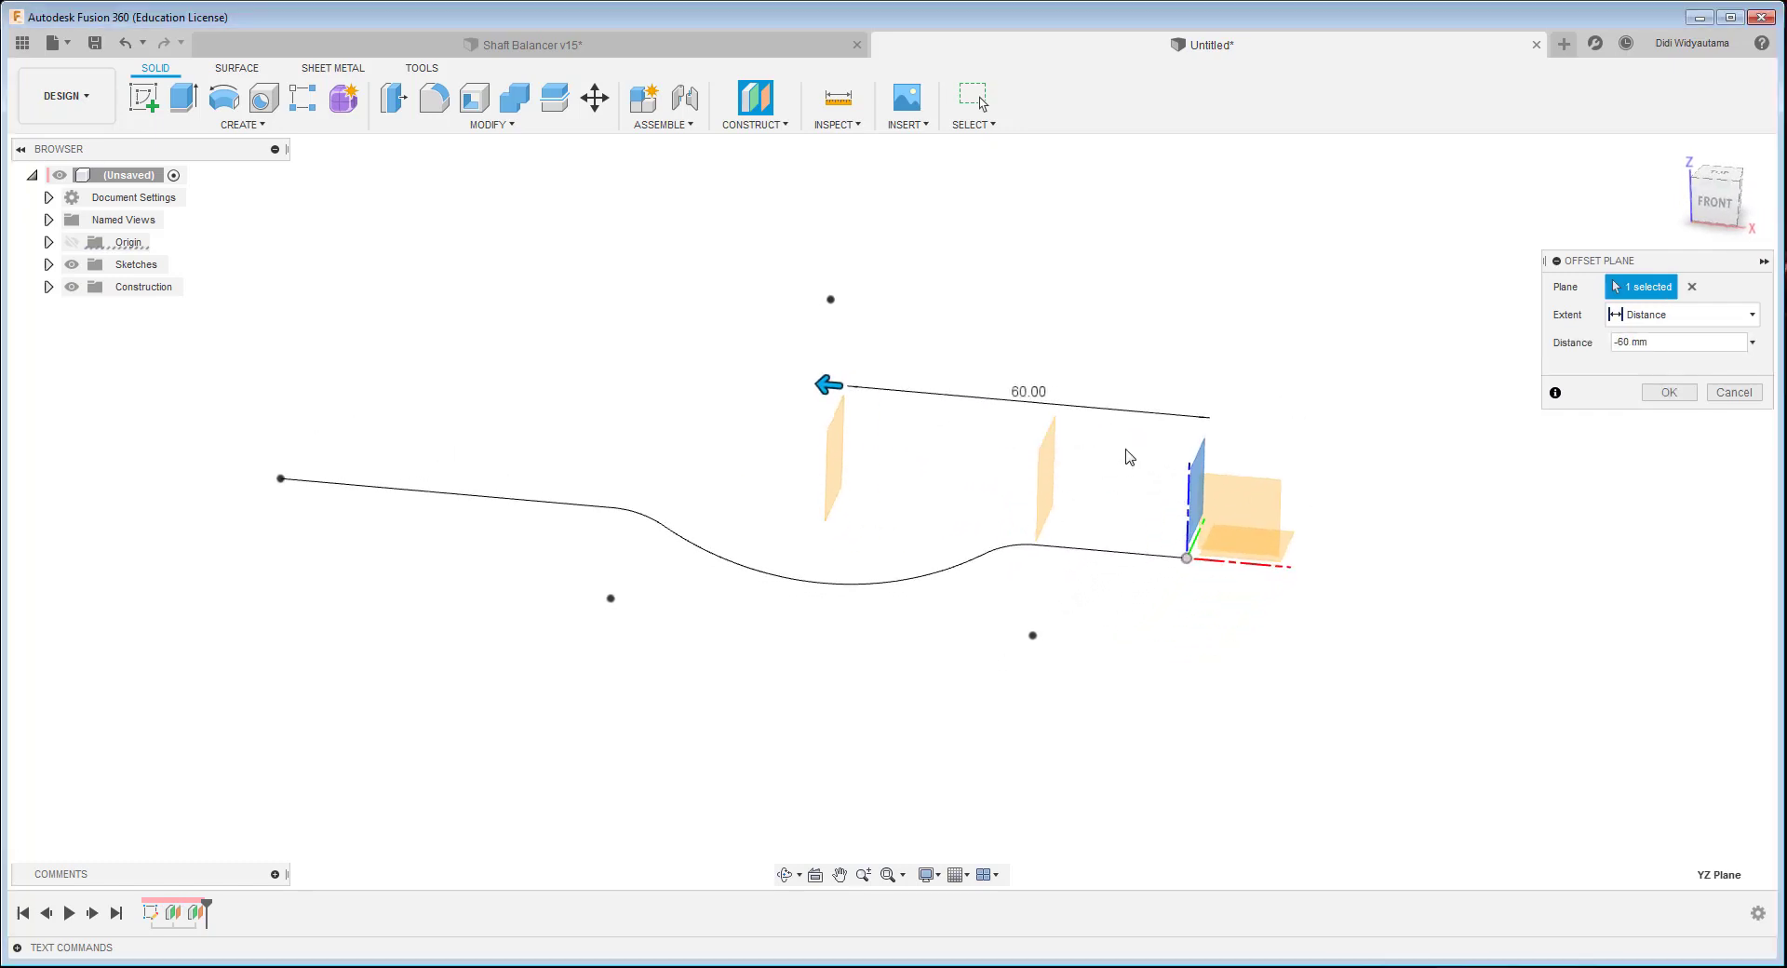
- Create a construction plane offset -95 mm from the YZ plane, at the far end of the dip
shift+middle_drag(1180, 391, 1070, 445)
click(763, 125)
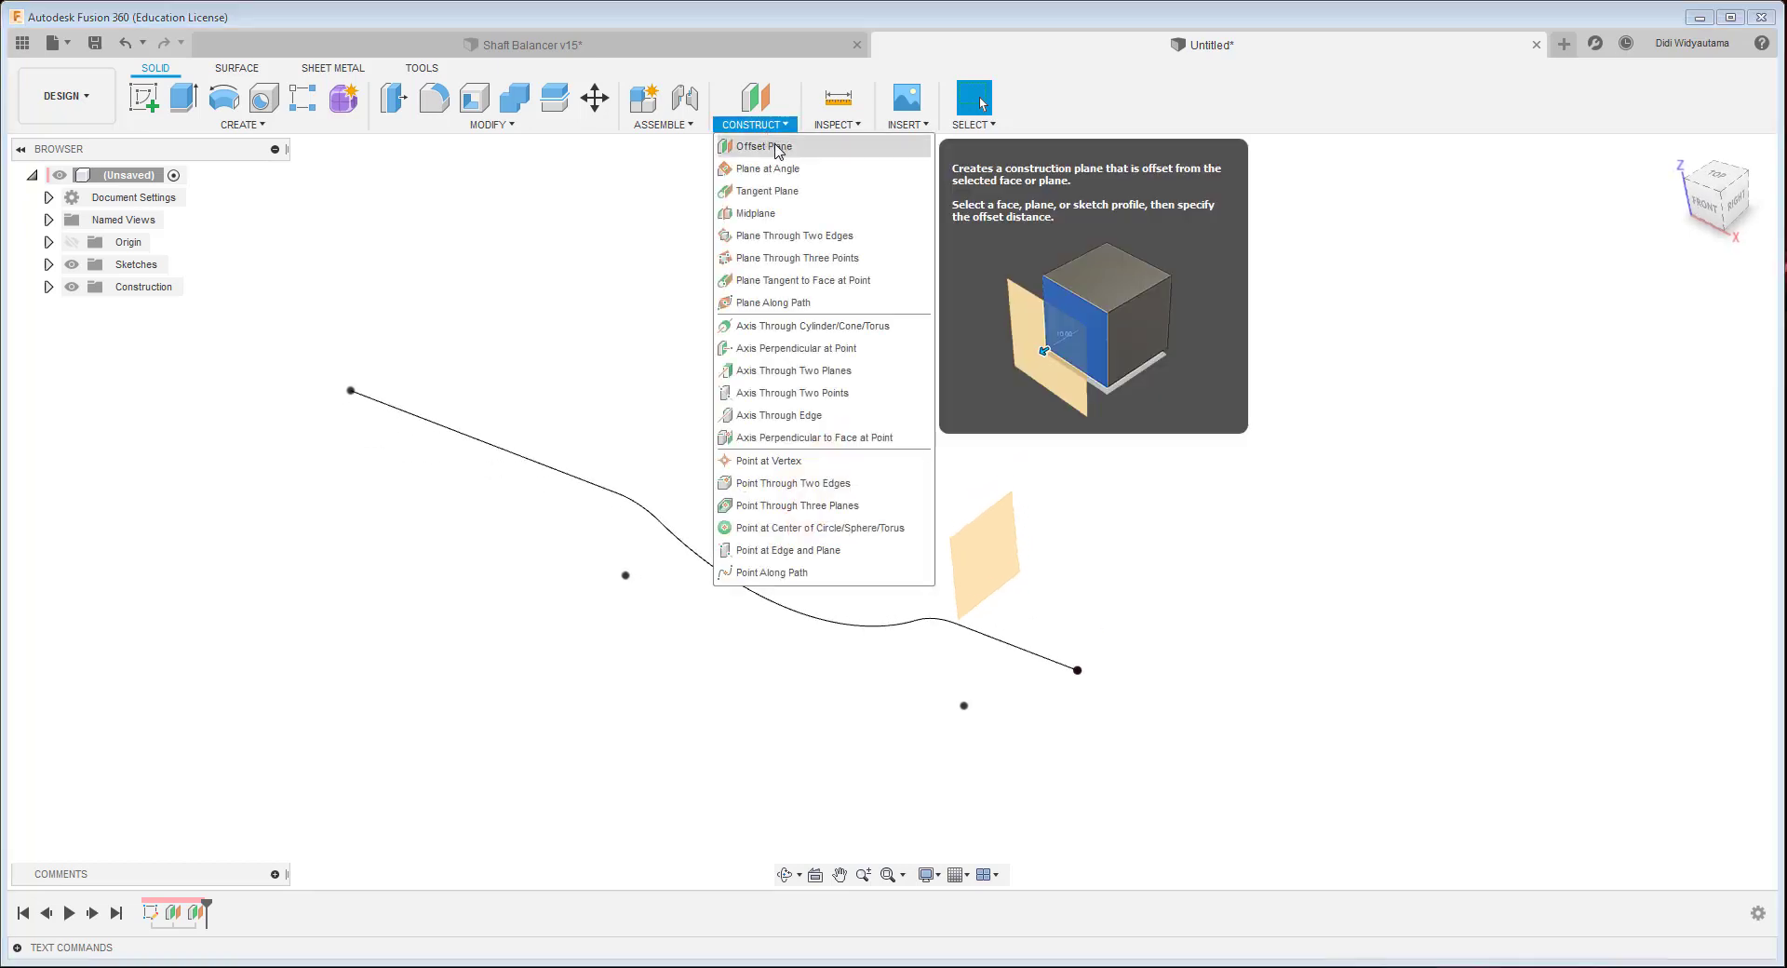
click(758, 148)
click(1126, 623)
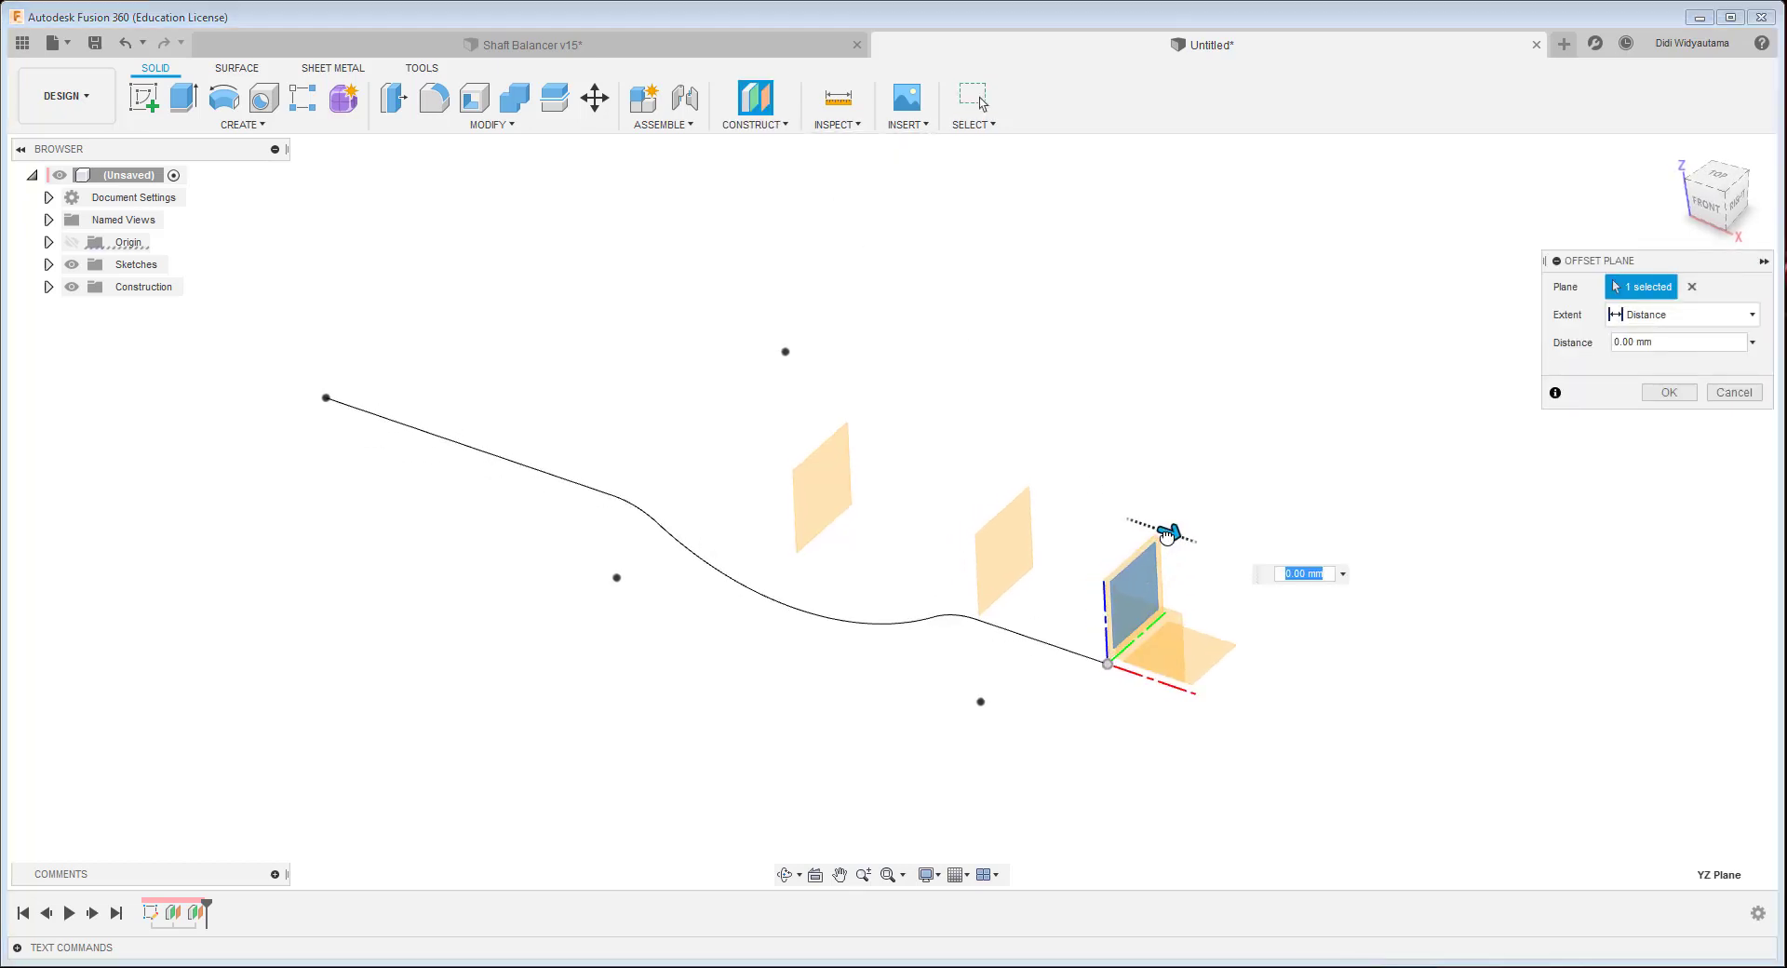
drag(1157, 523, 621, 400)
click(1715, 217)
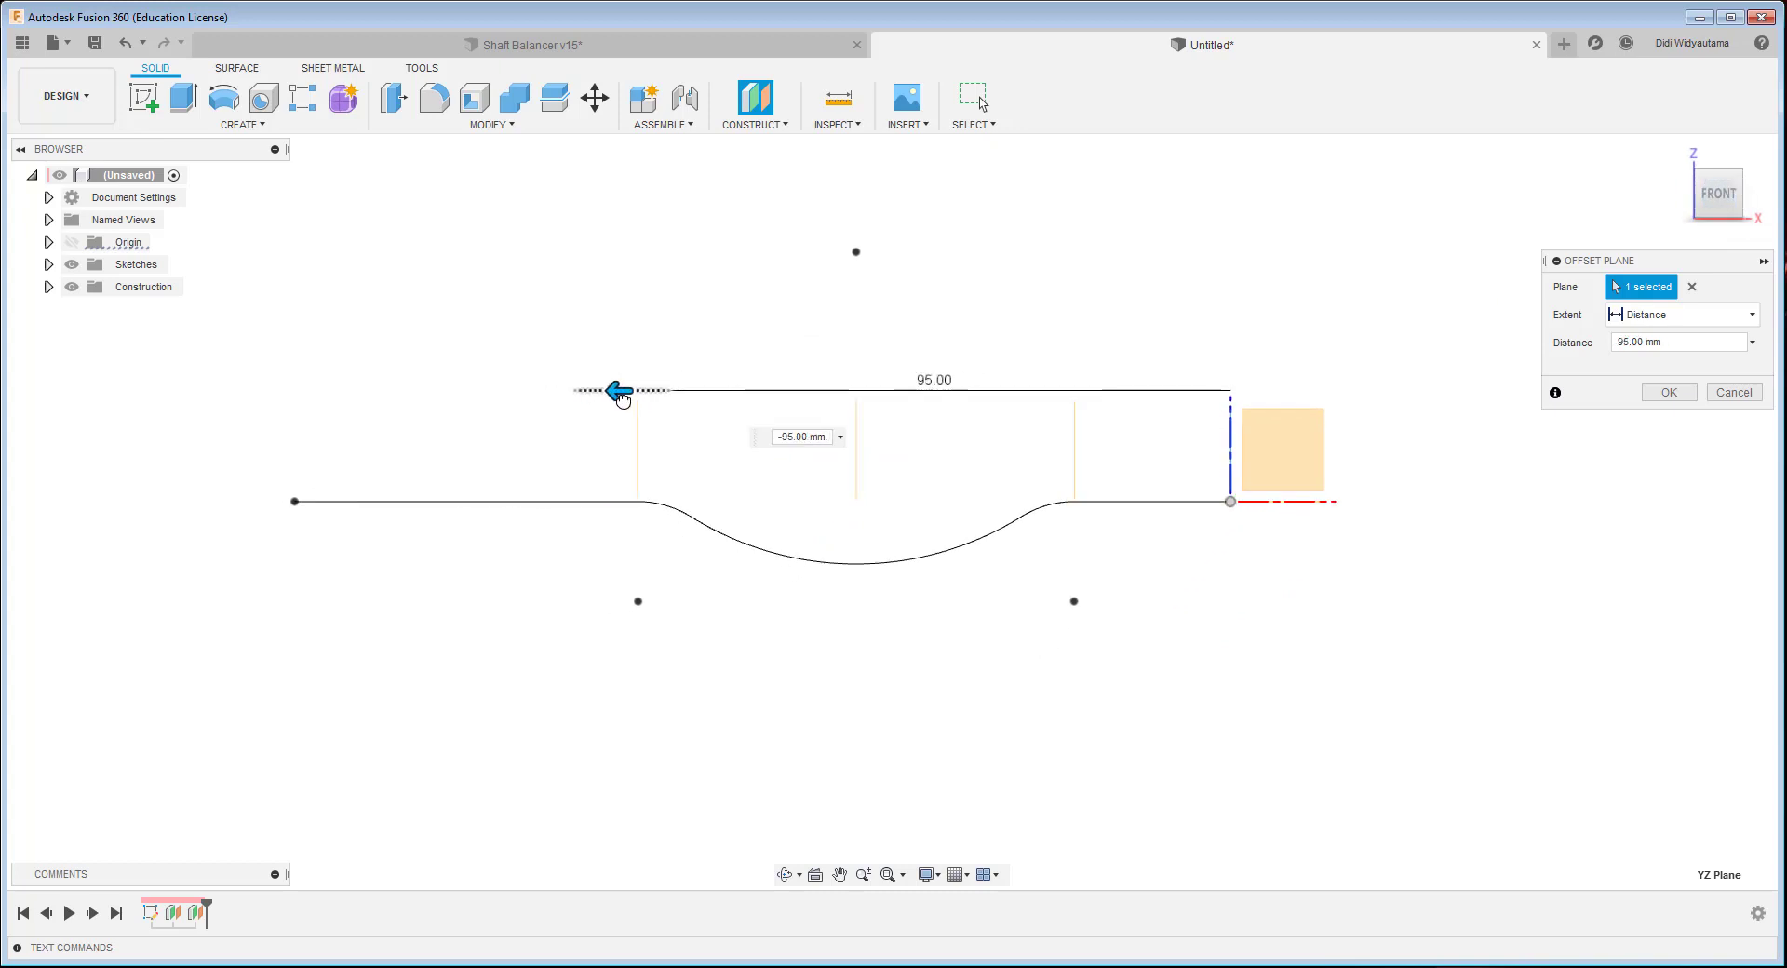
shift+middle_drag(1220, 355, 742, 417)
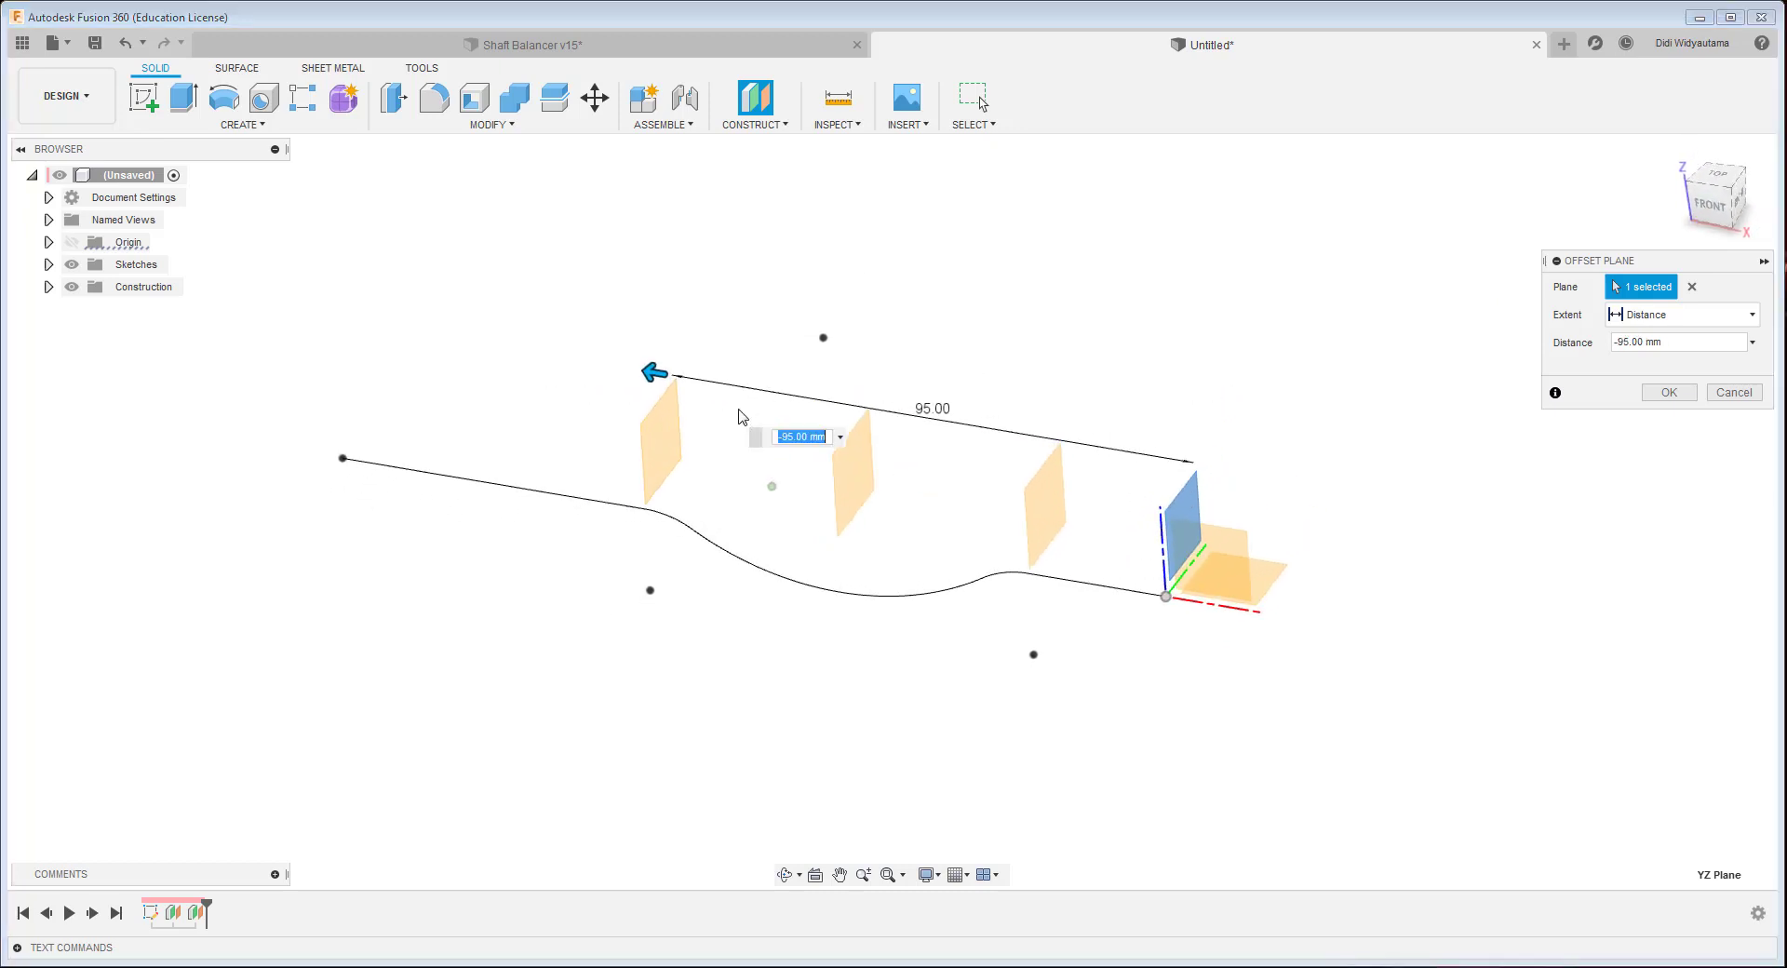
click(1668, 391)
- Create a plane along the tangent-chained path at proportional distance 1, at the path's far end
shift+middle_drag(997, 275, 789, 130)
click(788, 127)
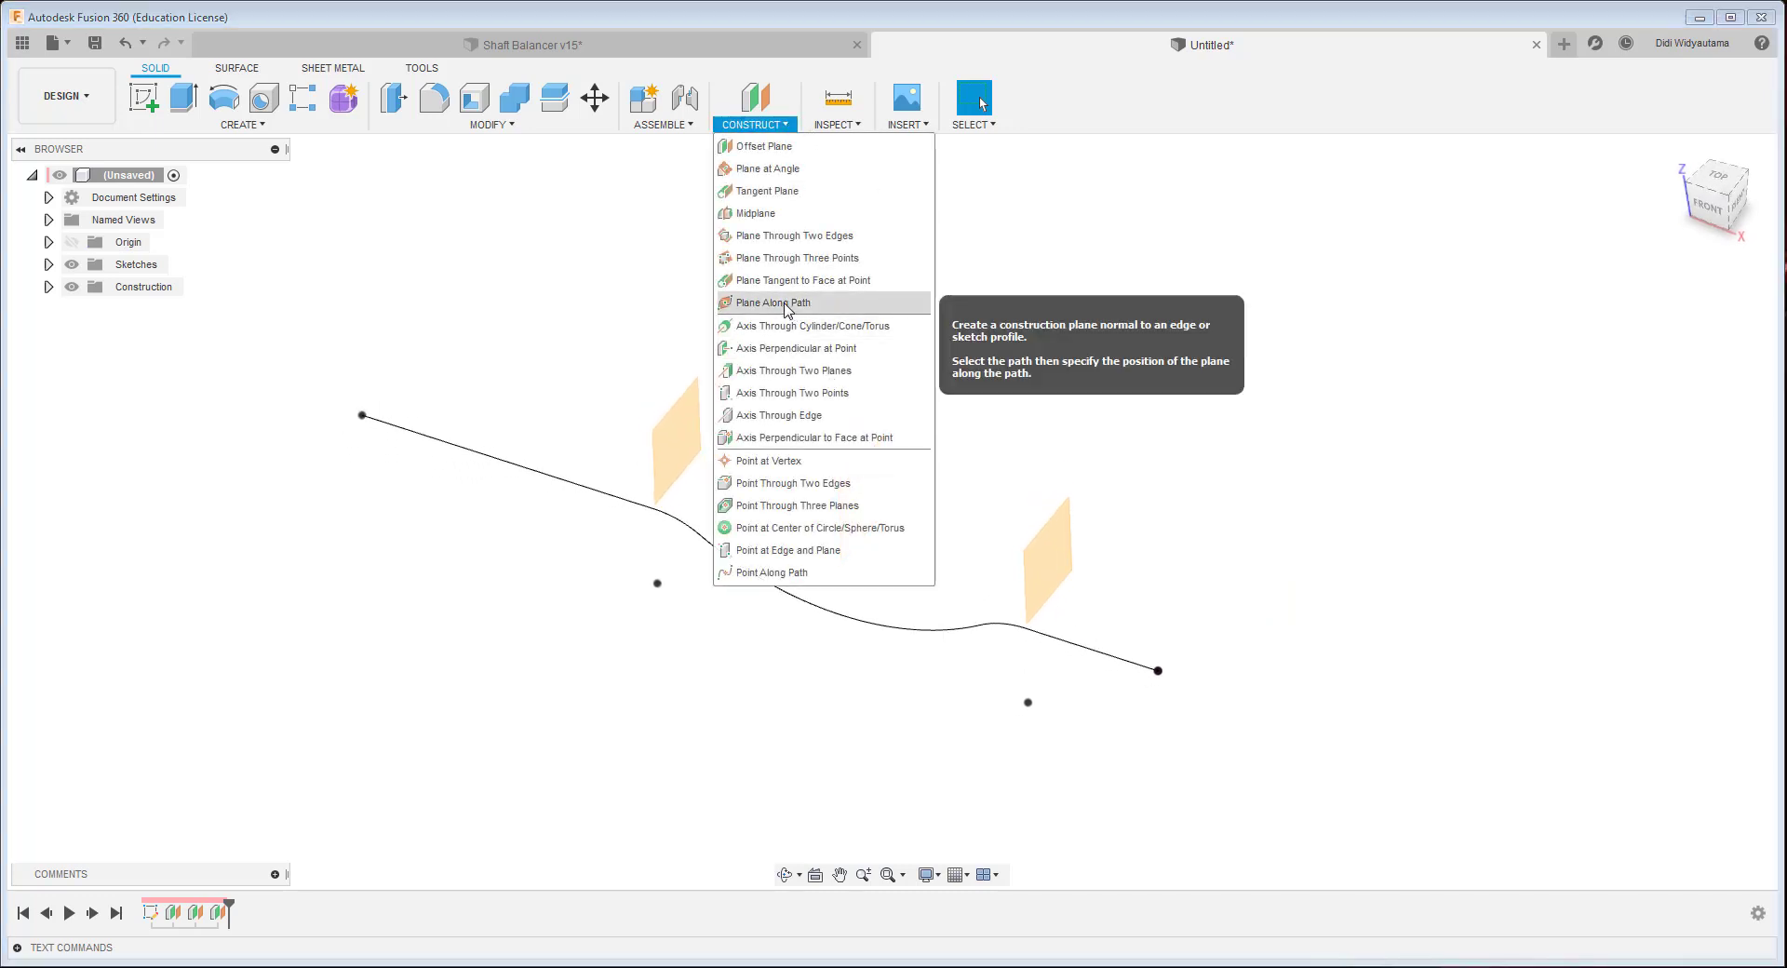
click(894, 305)
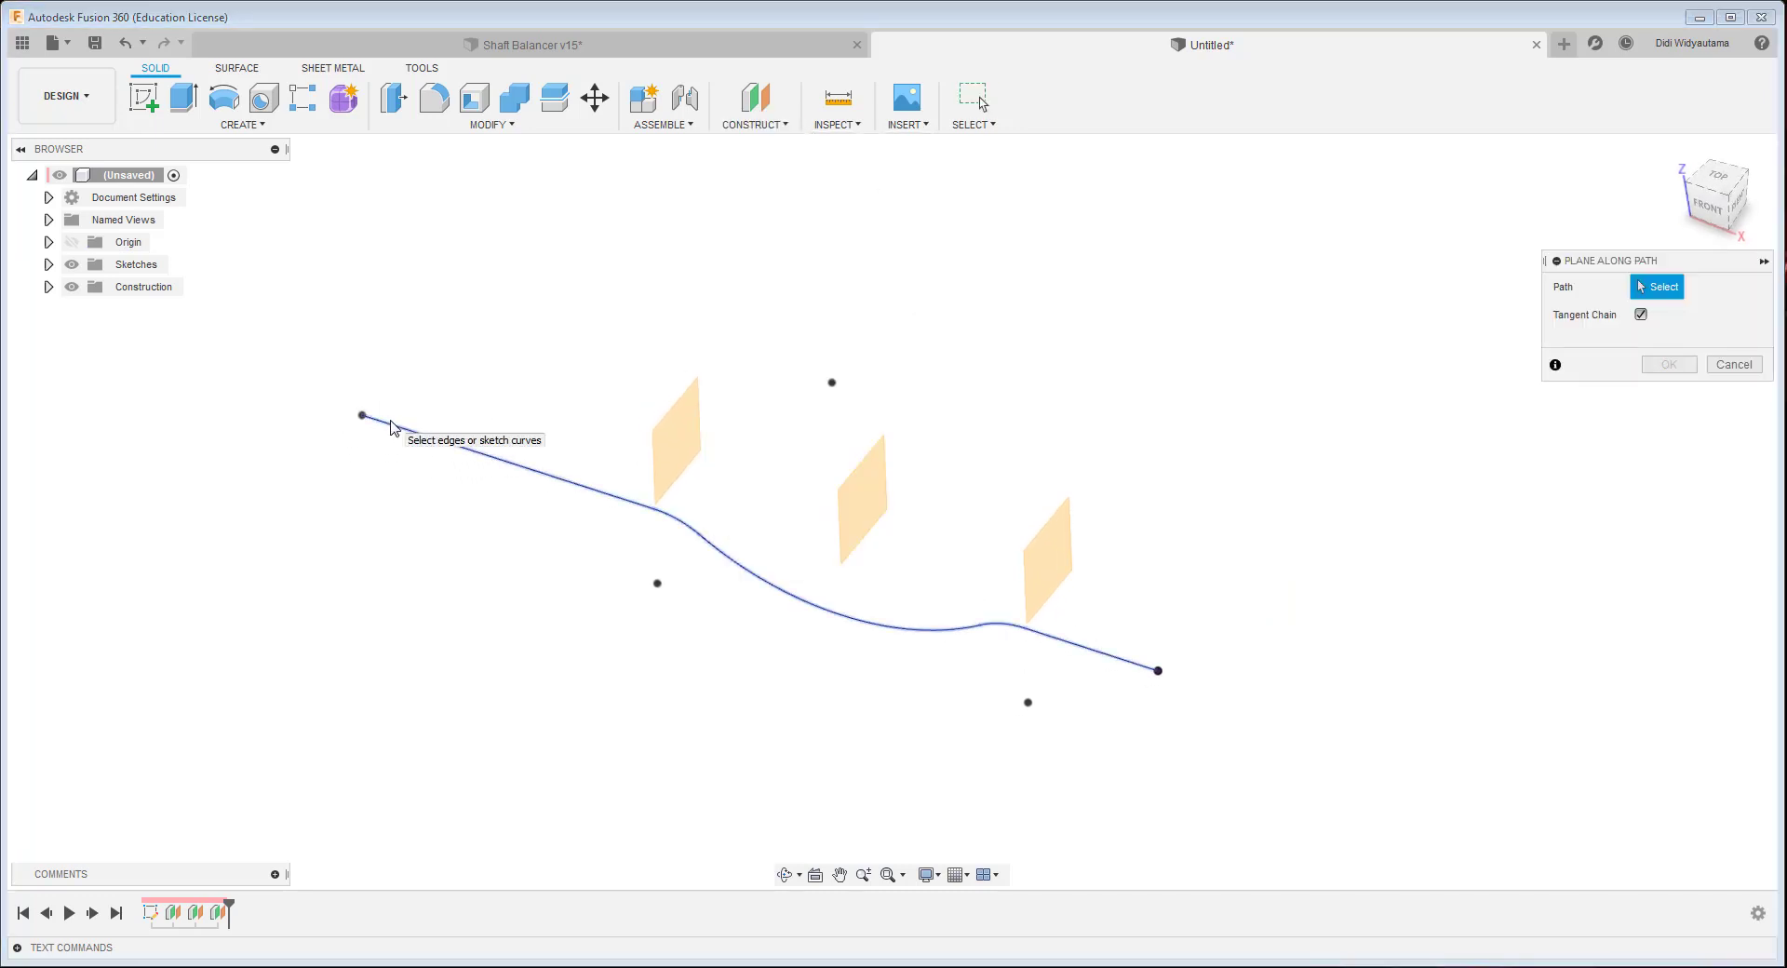
click(387, 422)
drag(1672, 371, 1466, 415)
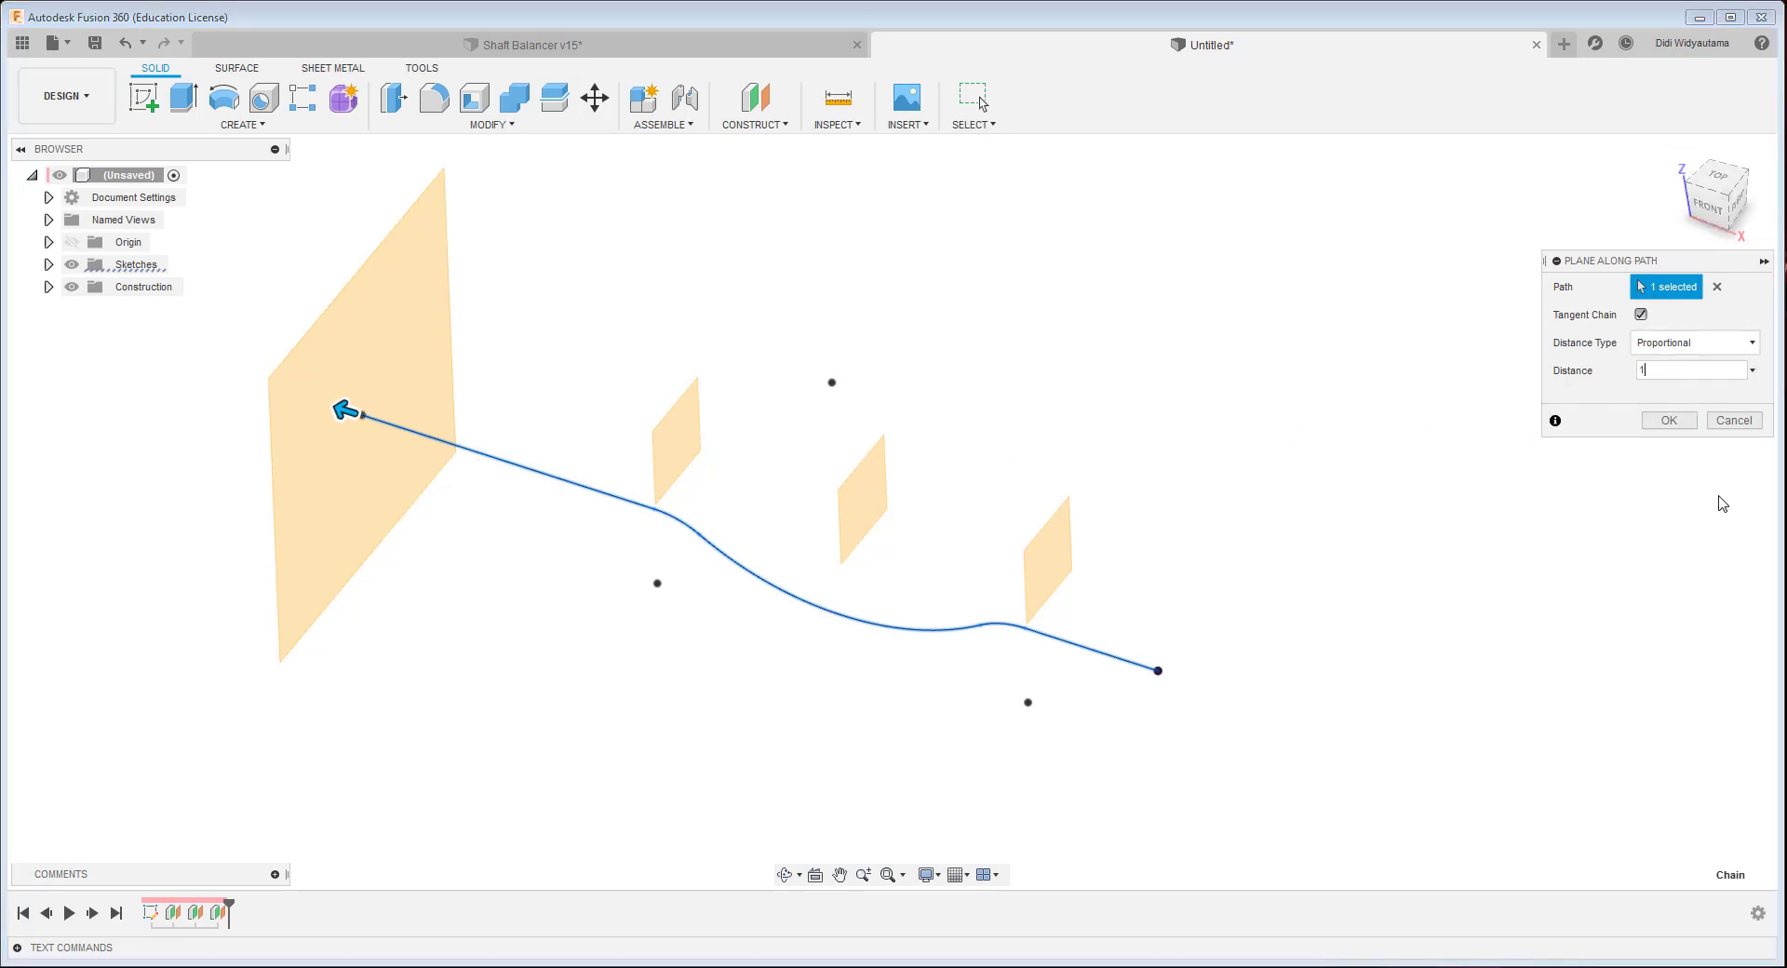
click(1669, 420)
- Sketch a 20 mm diameter circle centred on the origin in a new sketch on the YZ plane
shift+middle_drag(1097, 431, 389, 149)
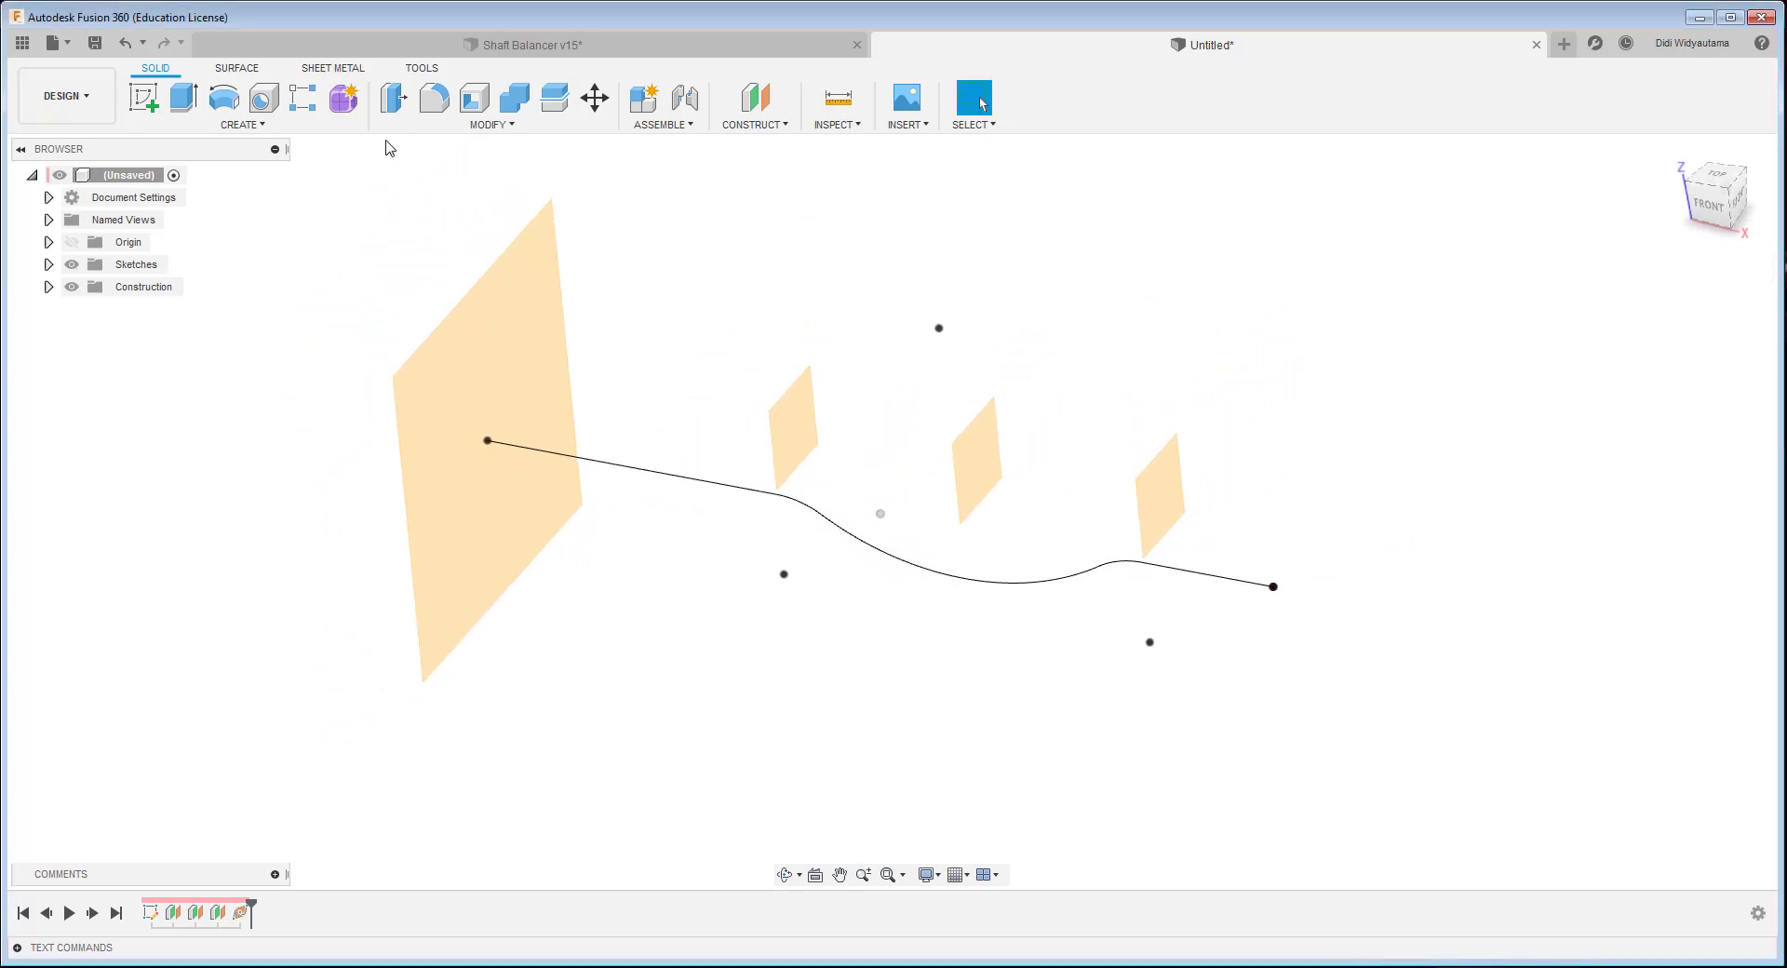
click(143, 96)
click(1283, 544)
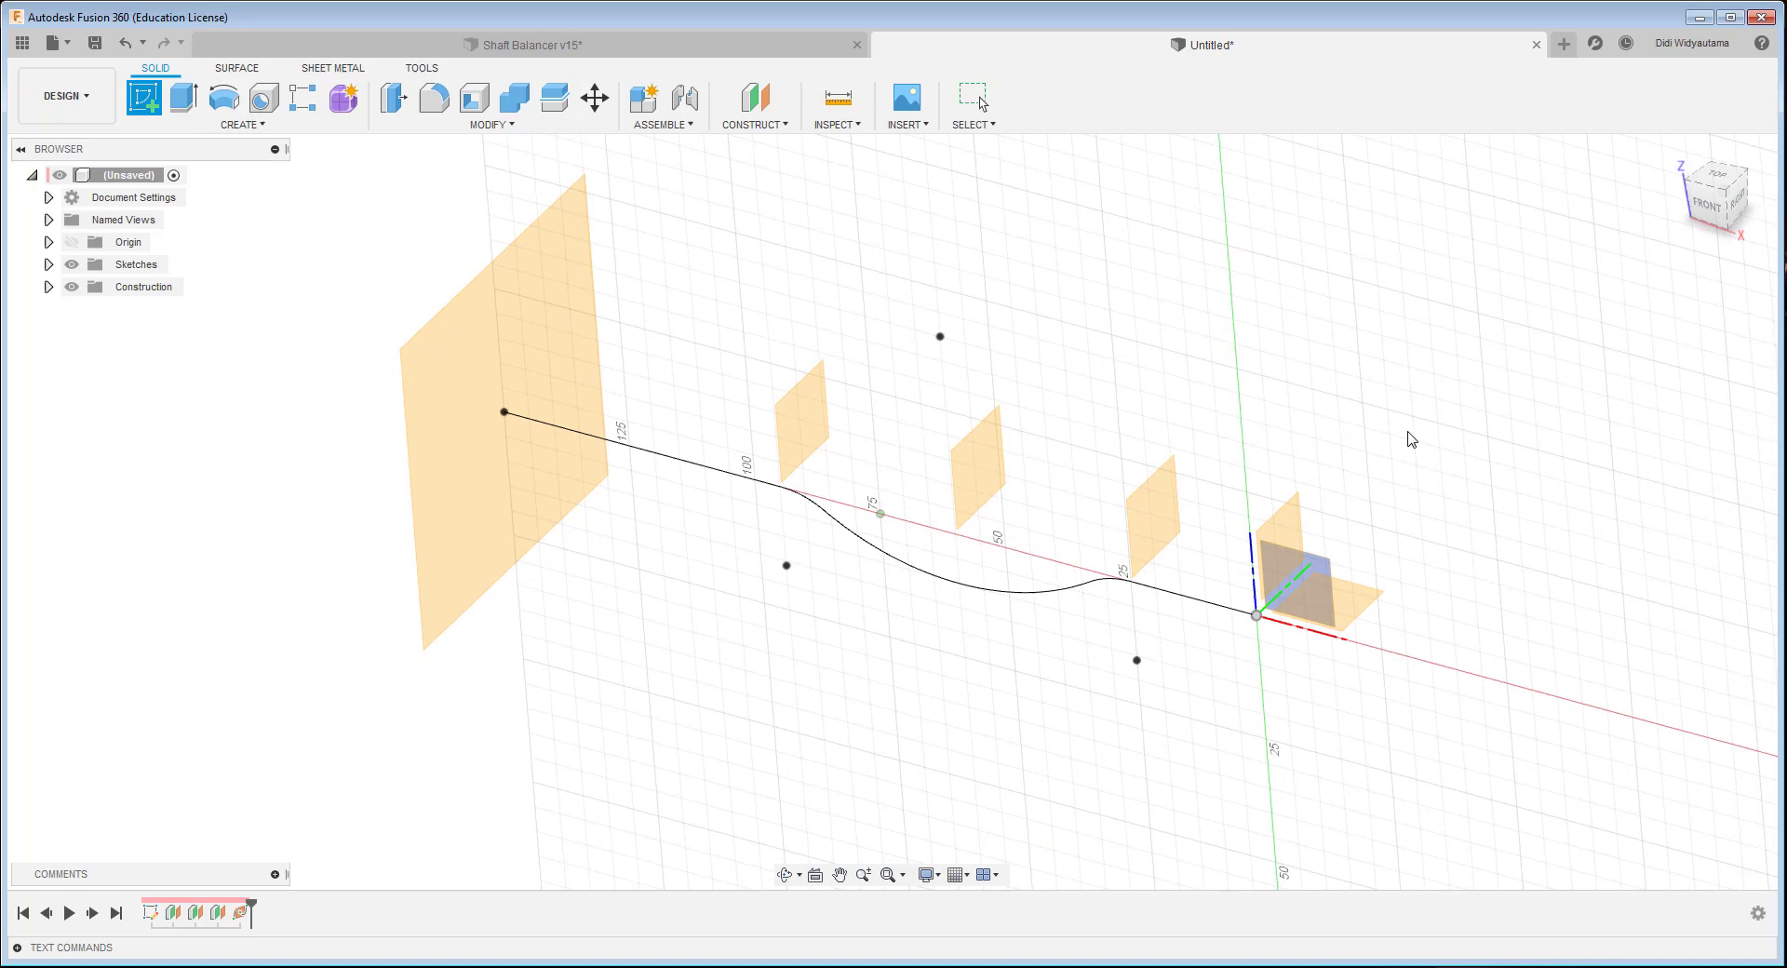
click(1292, 532)
click(224, 97)
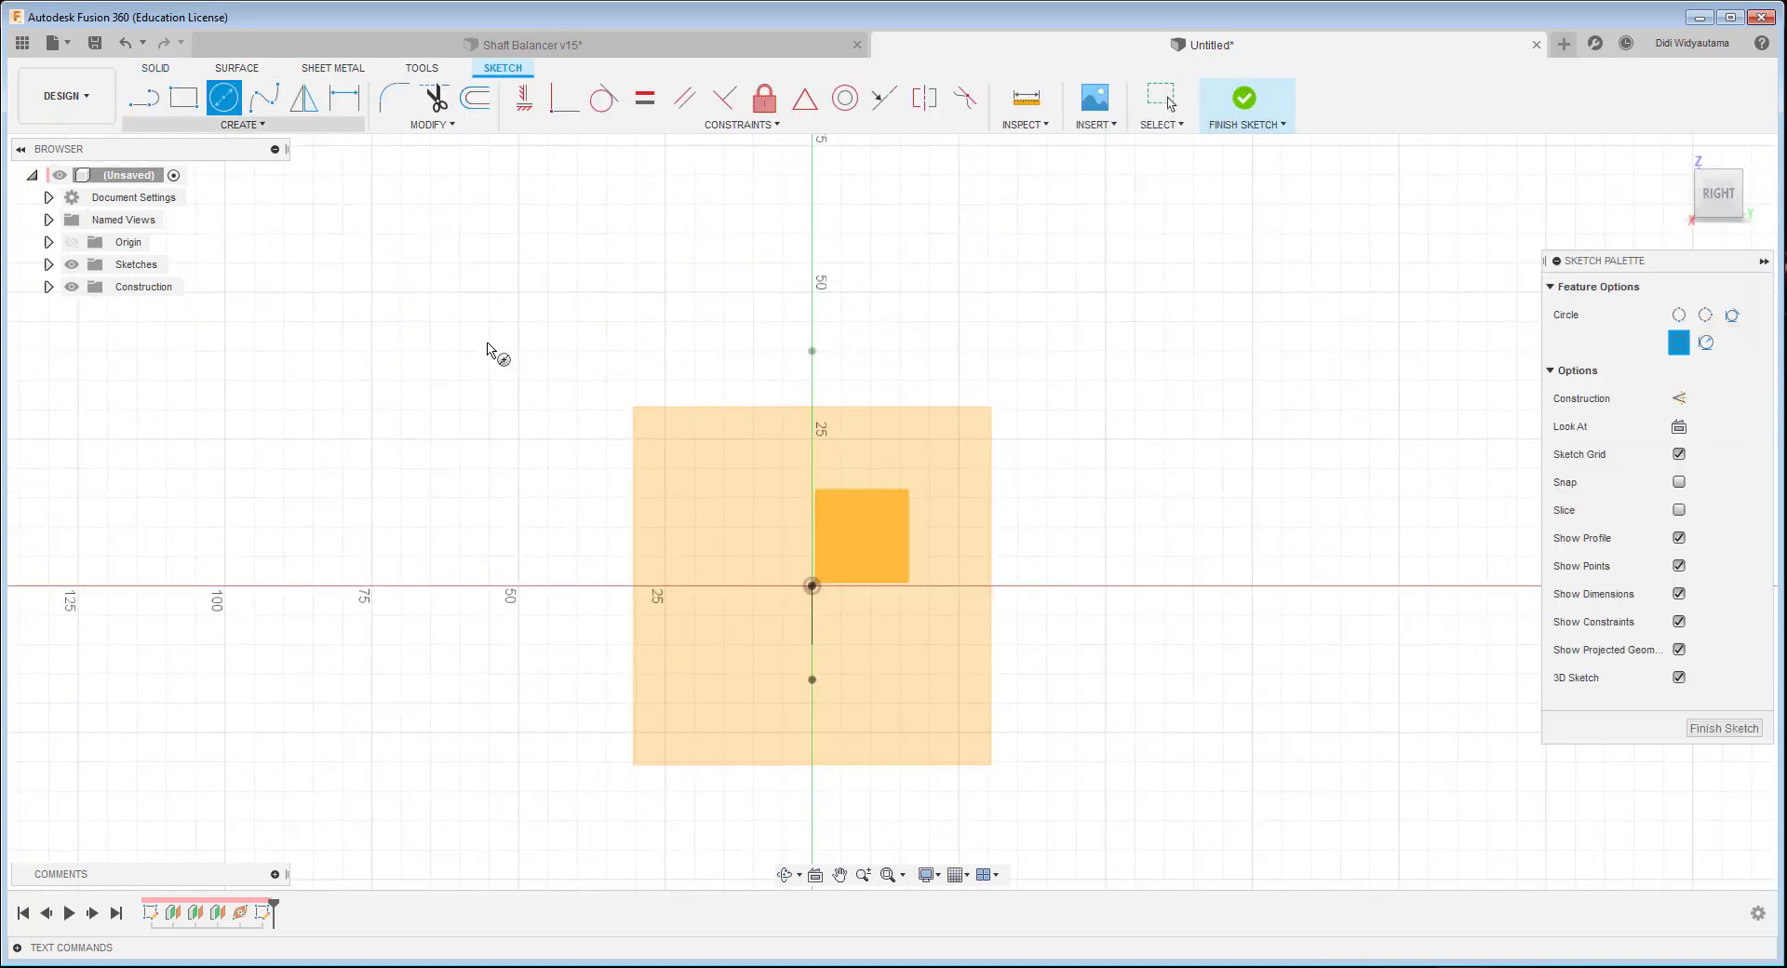
click(811, 585)
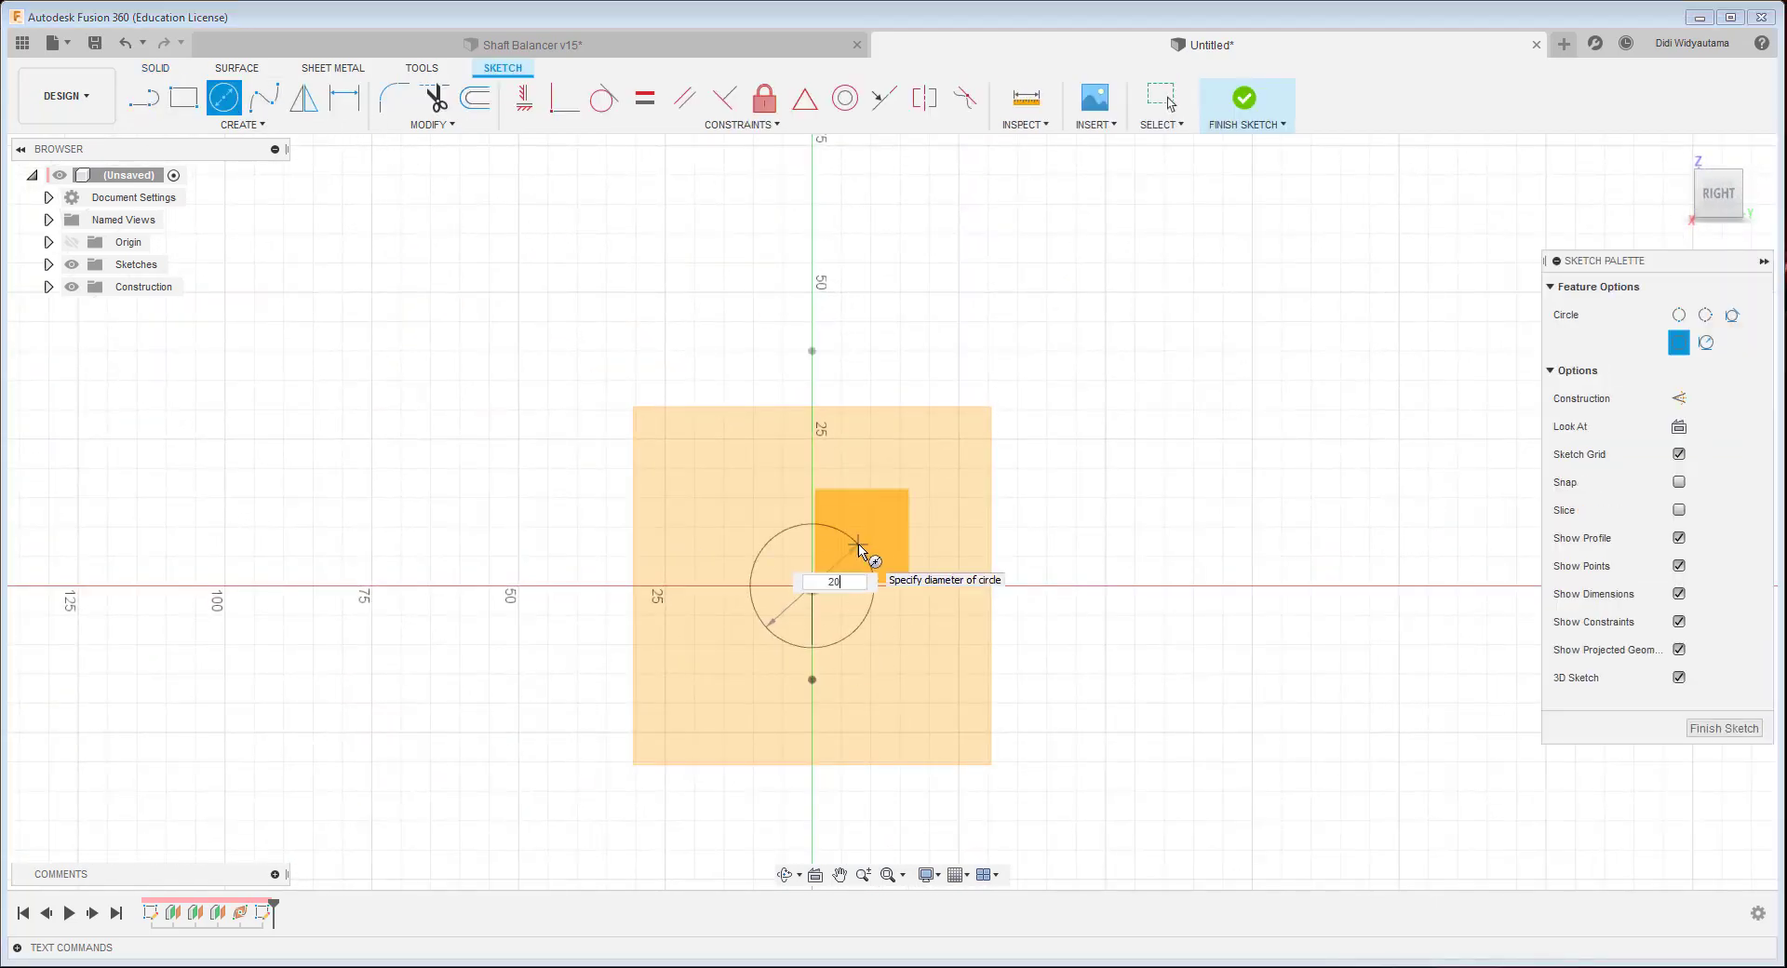
key(Return)
key(Escape)
- Check the circle's diameter dimension and finish the sketch
right_click(1098, 503)
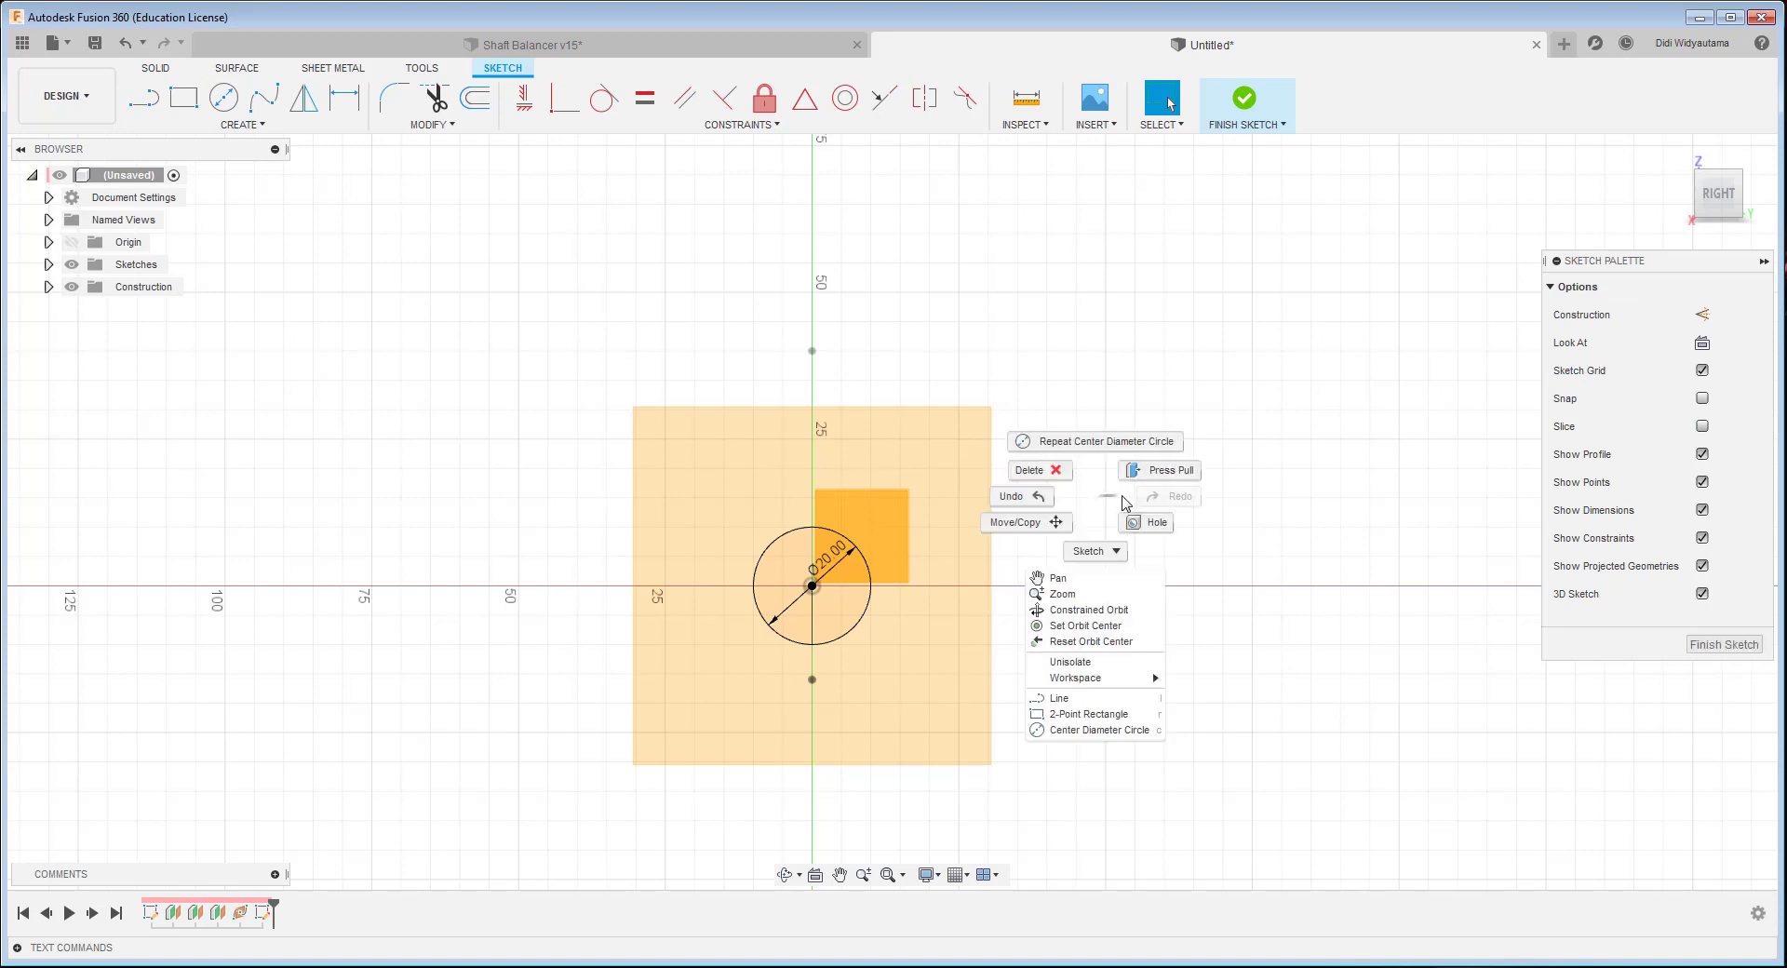
key(Escape)
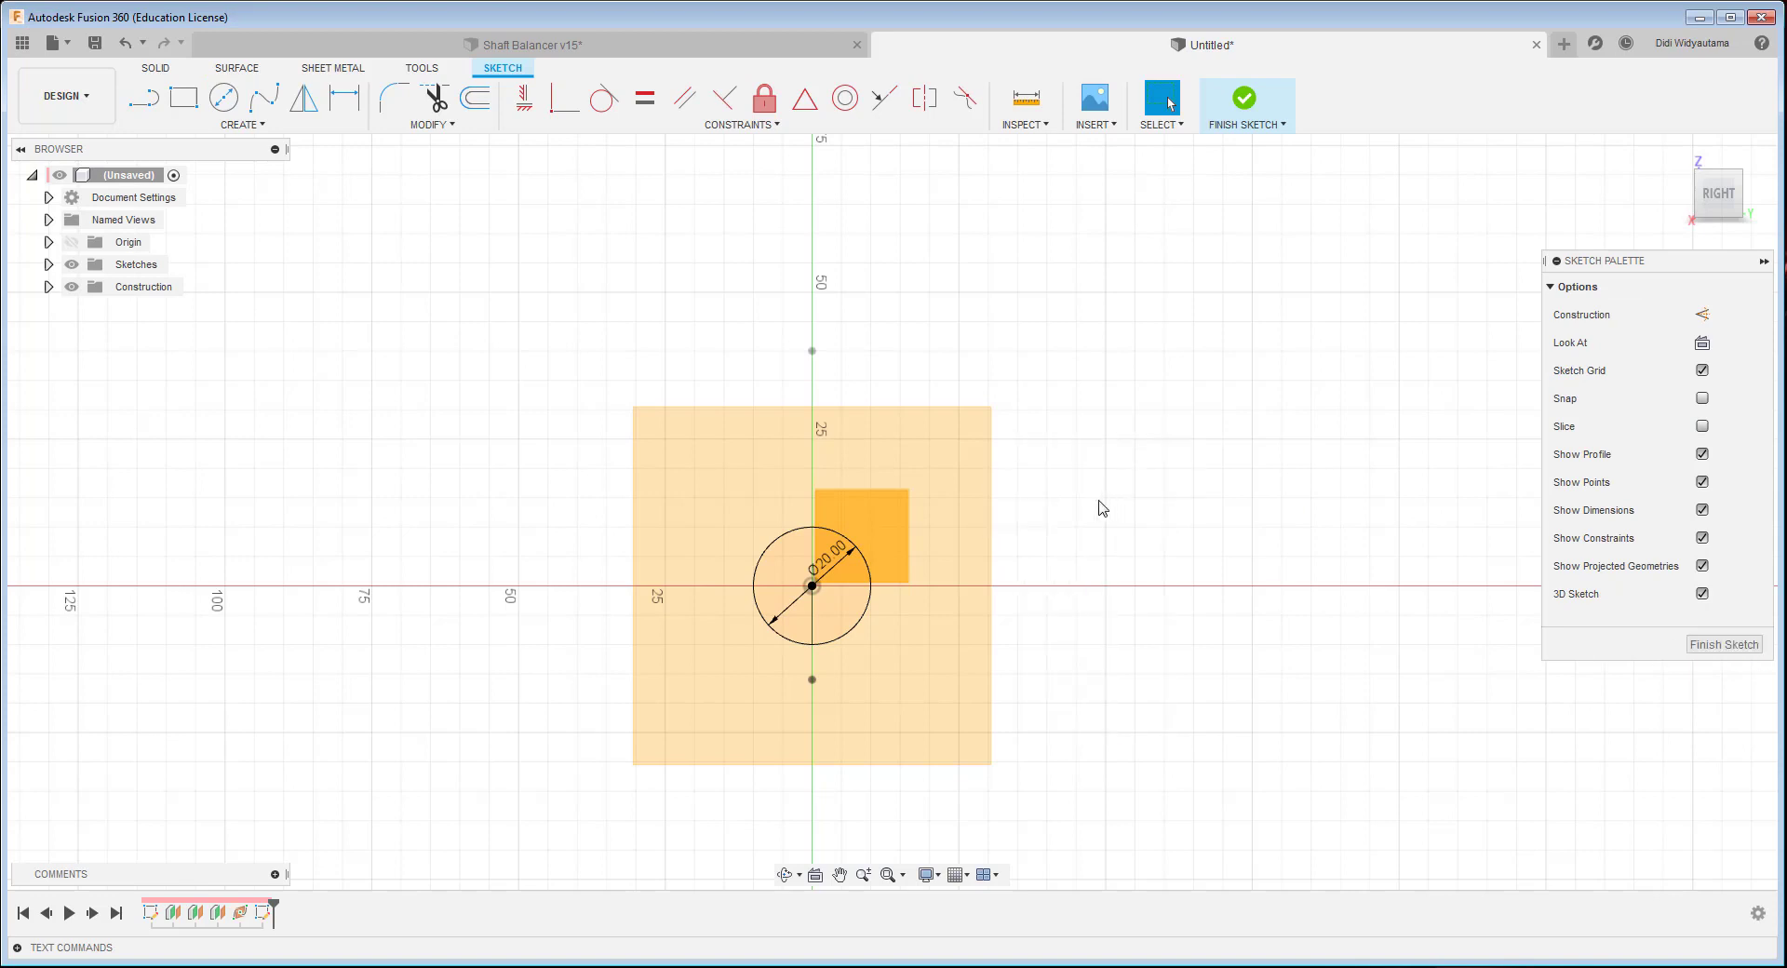
double_click(811, 571)
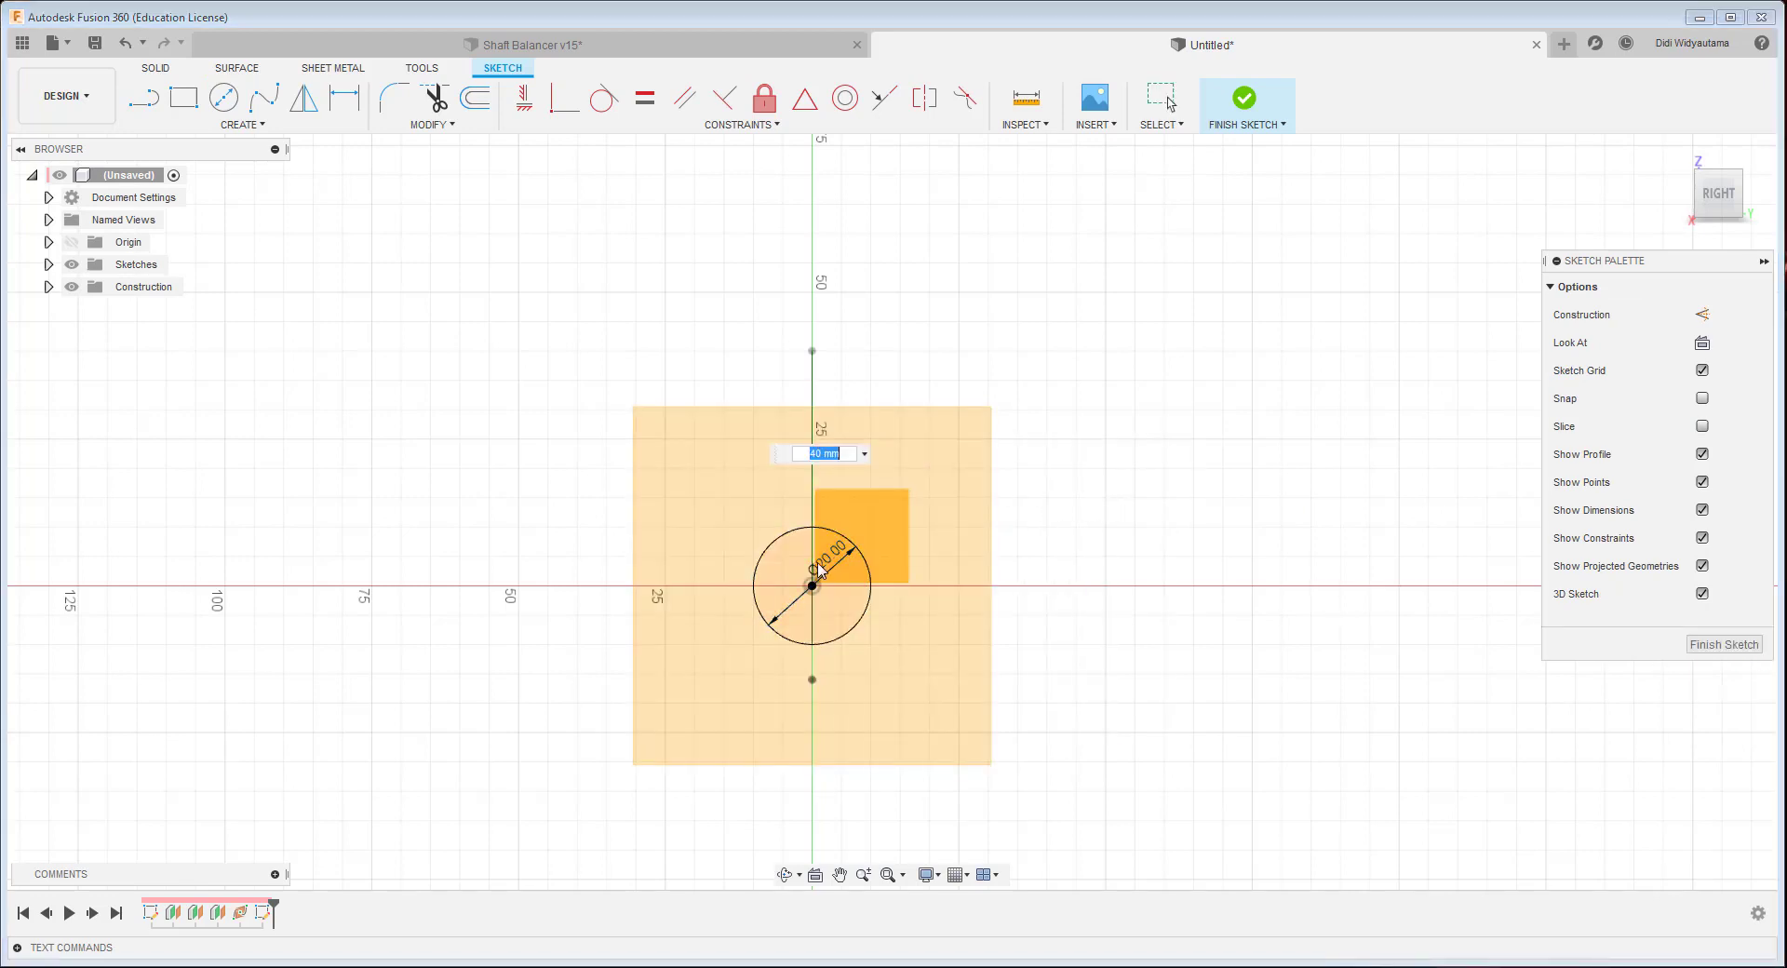
key(Escape)
double_click(834, 559)
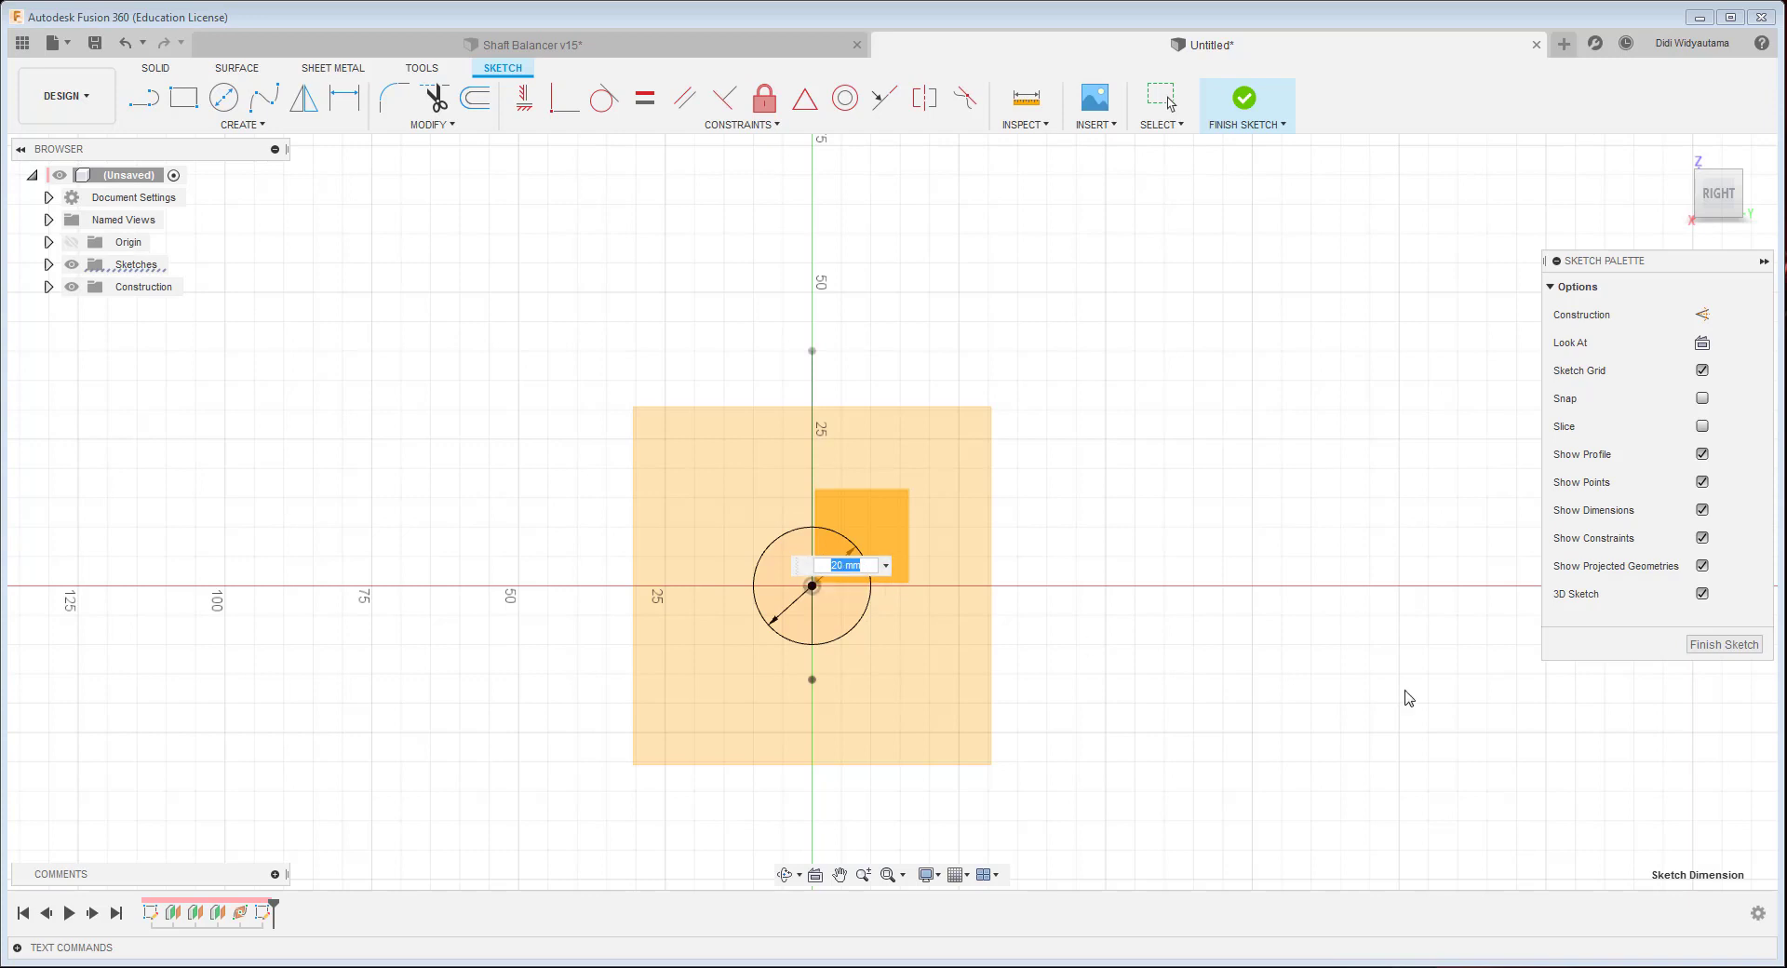
click(1721, 651)
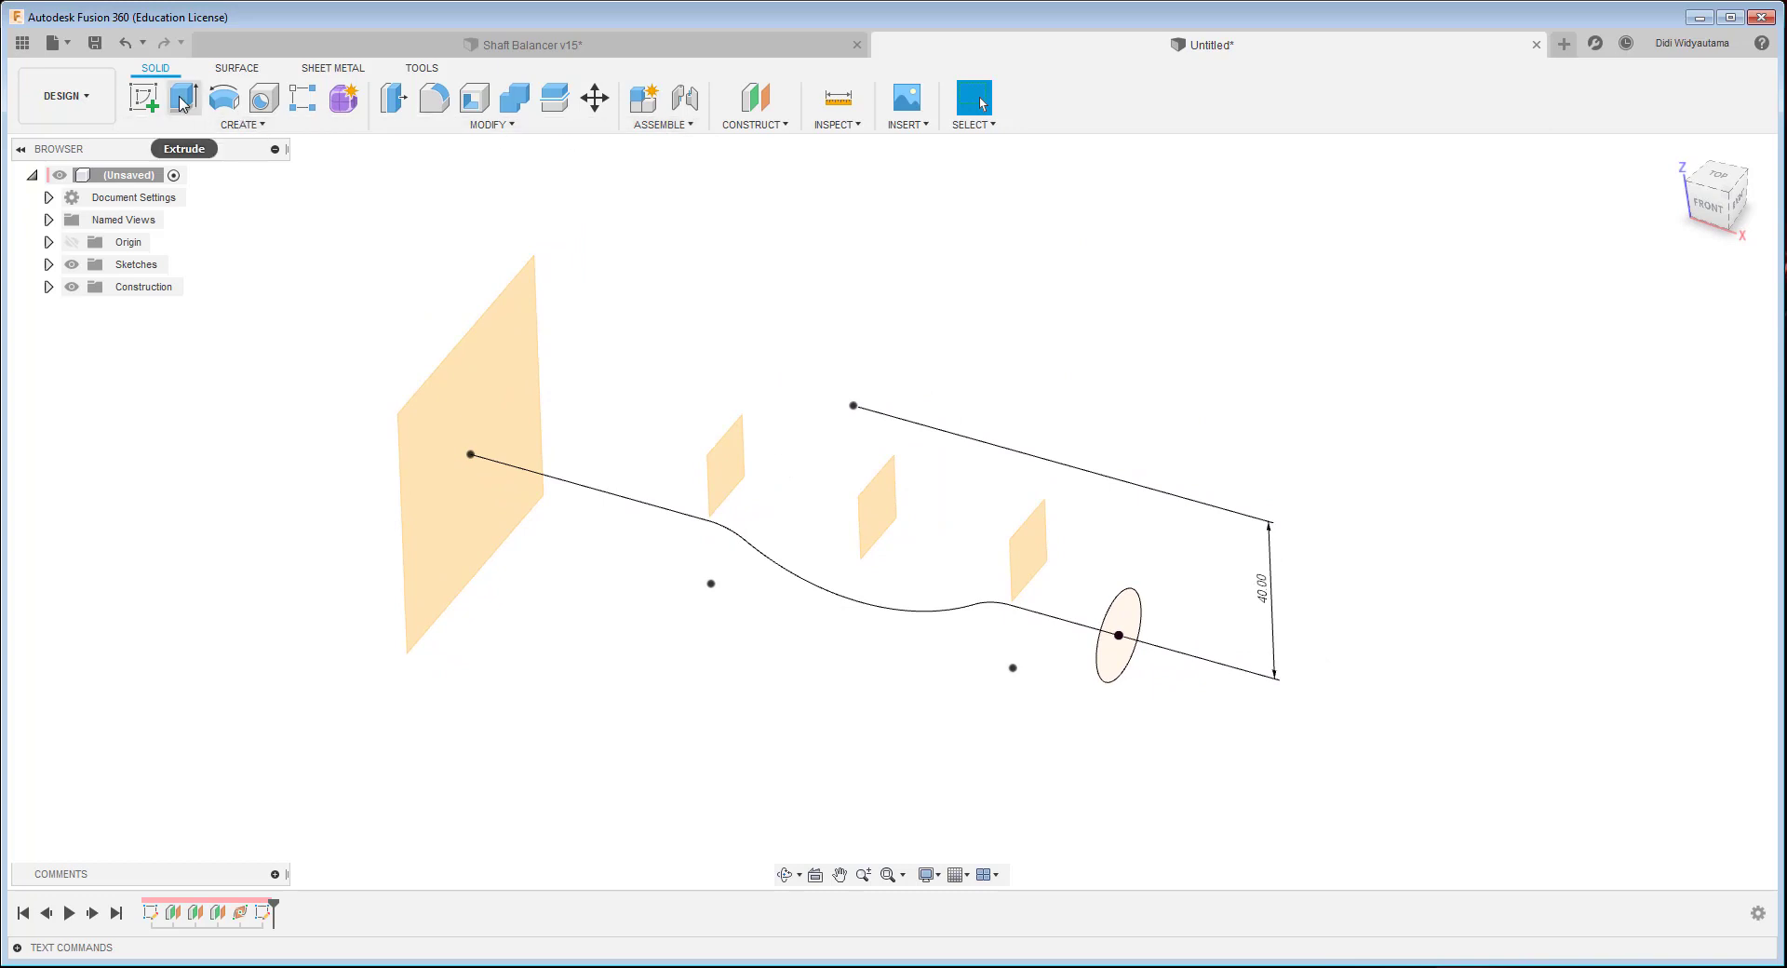
- Project the 20 mm circle into a new sketch on the 25 mm offset plane and finish the sketch
click(144, 99)
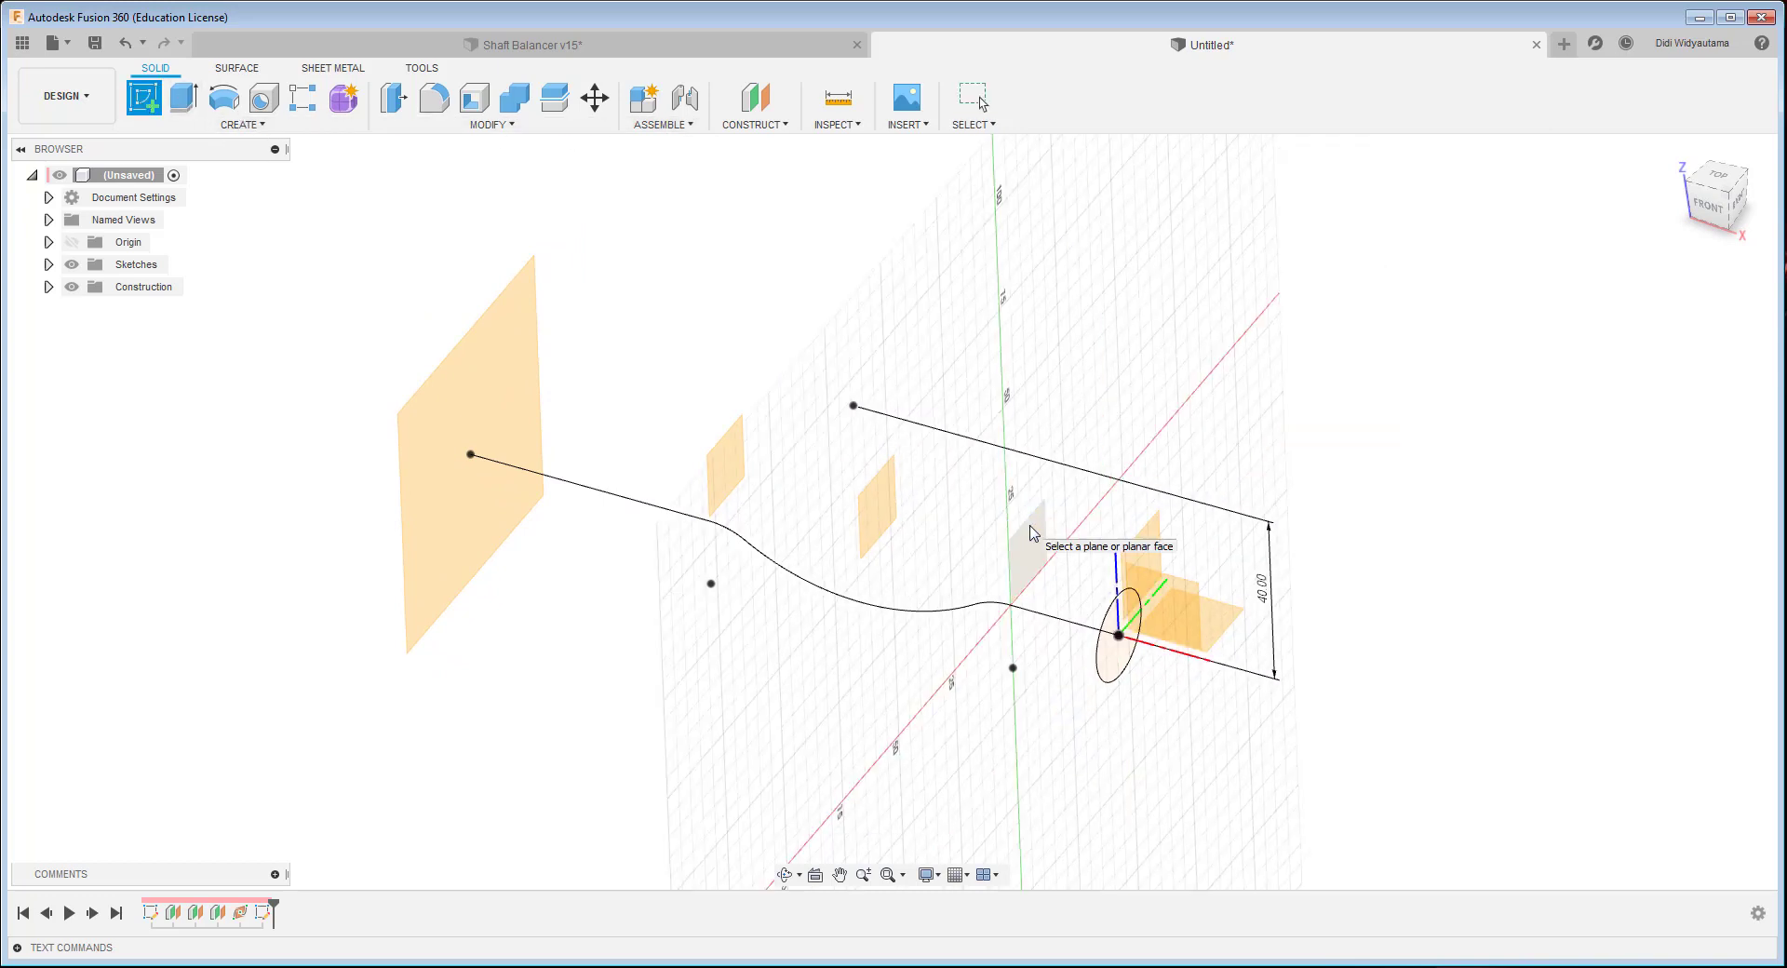
click(1031, 532)
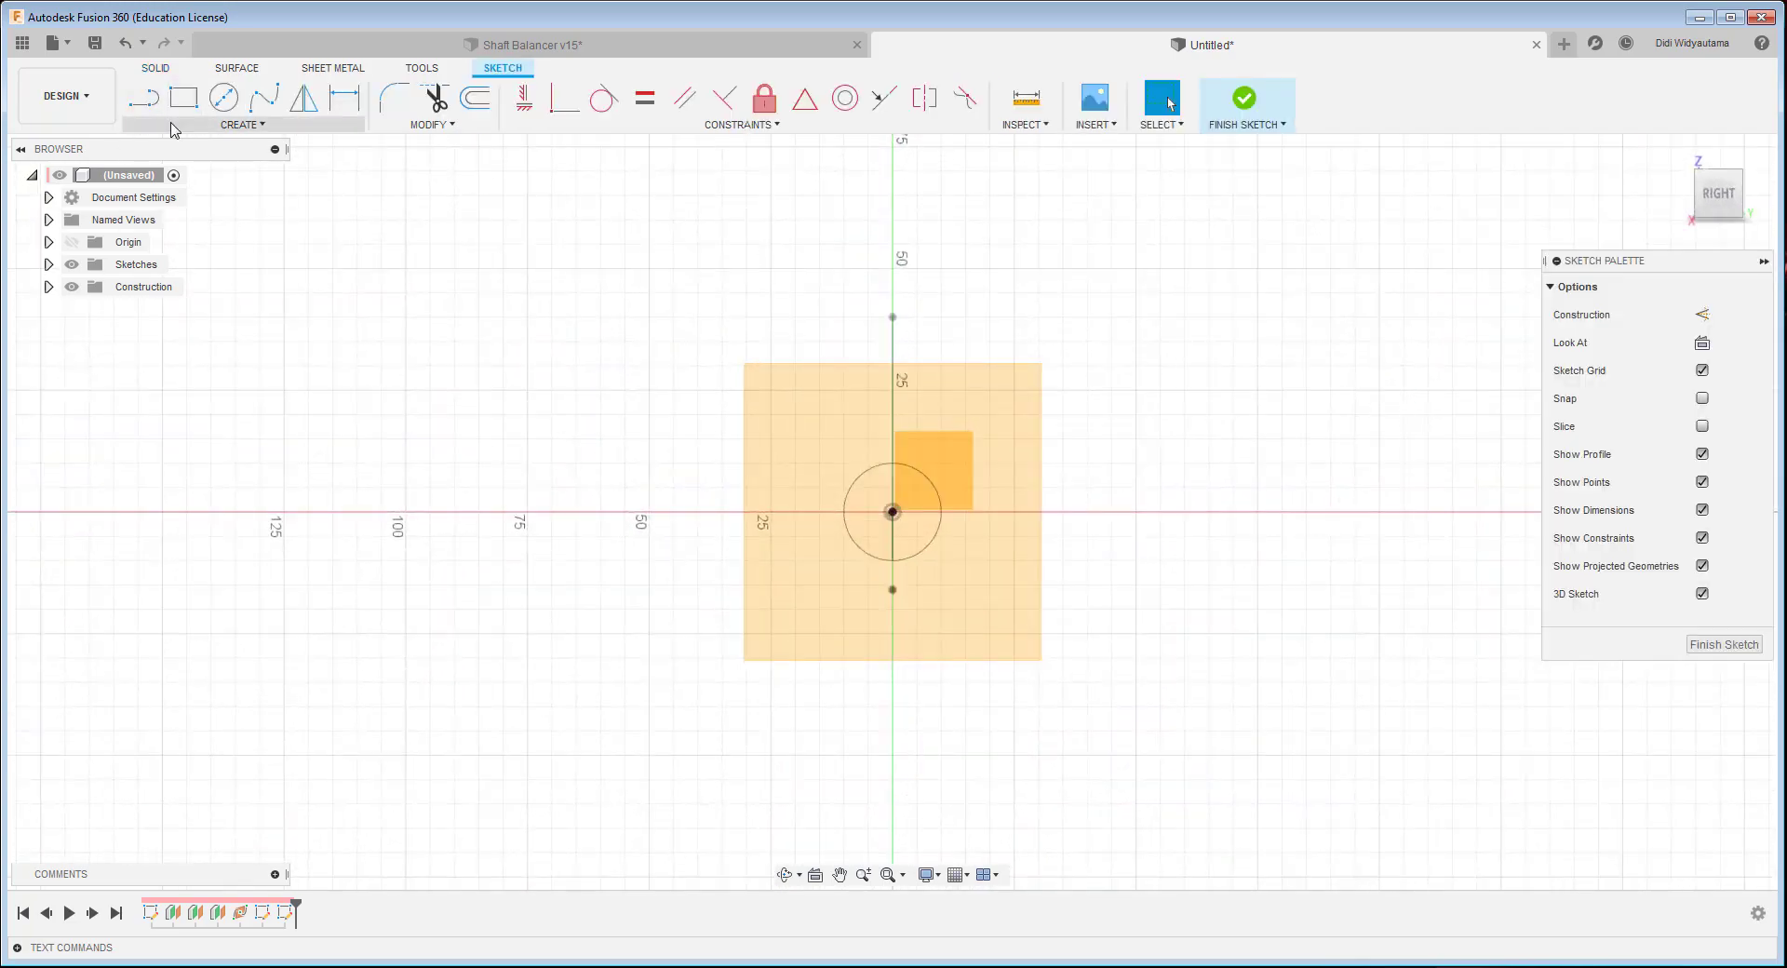
click(200, 124)
click(317, 477)
shift+middle_drag(1070, 596, 942, 540)
click(938, 539)
shift+middle_drag(1452, 546, 1629, 562)
click(1449, 392)
click(1724, 644)
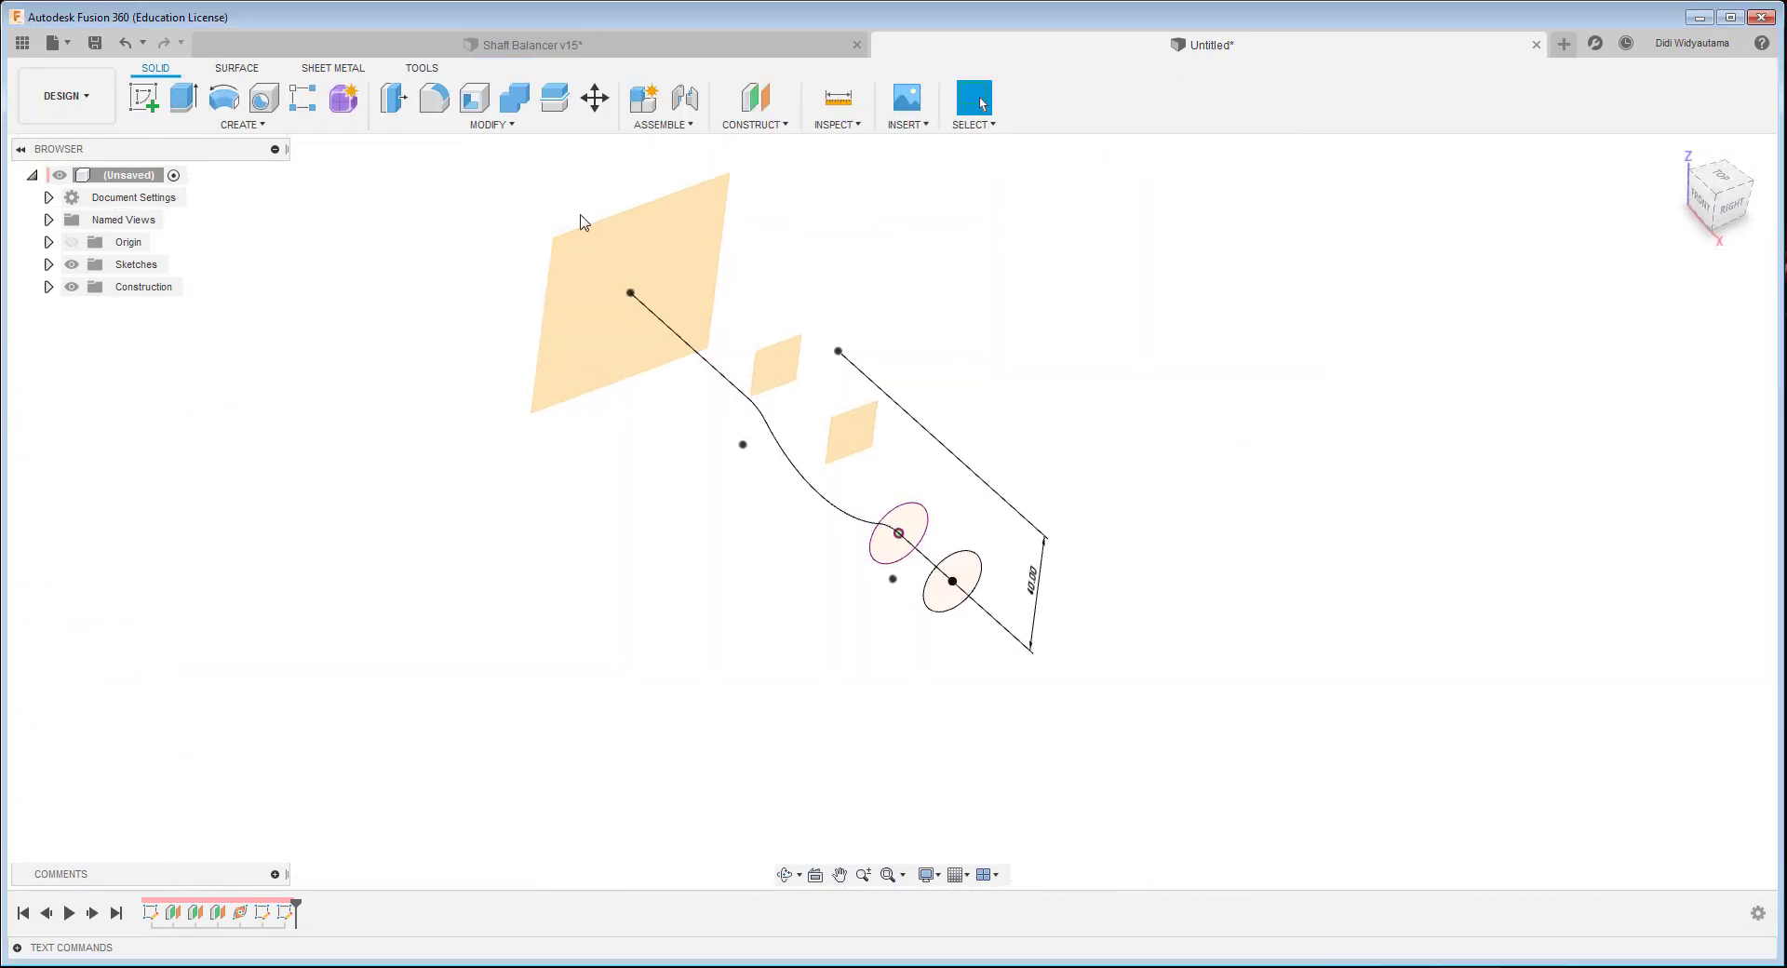
- Start a sketch on the middle offset plane and intersect the curved path with it to get a centre point
click(151, 106)
click(1029, 545)
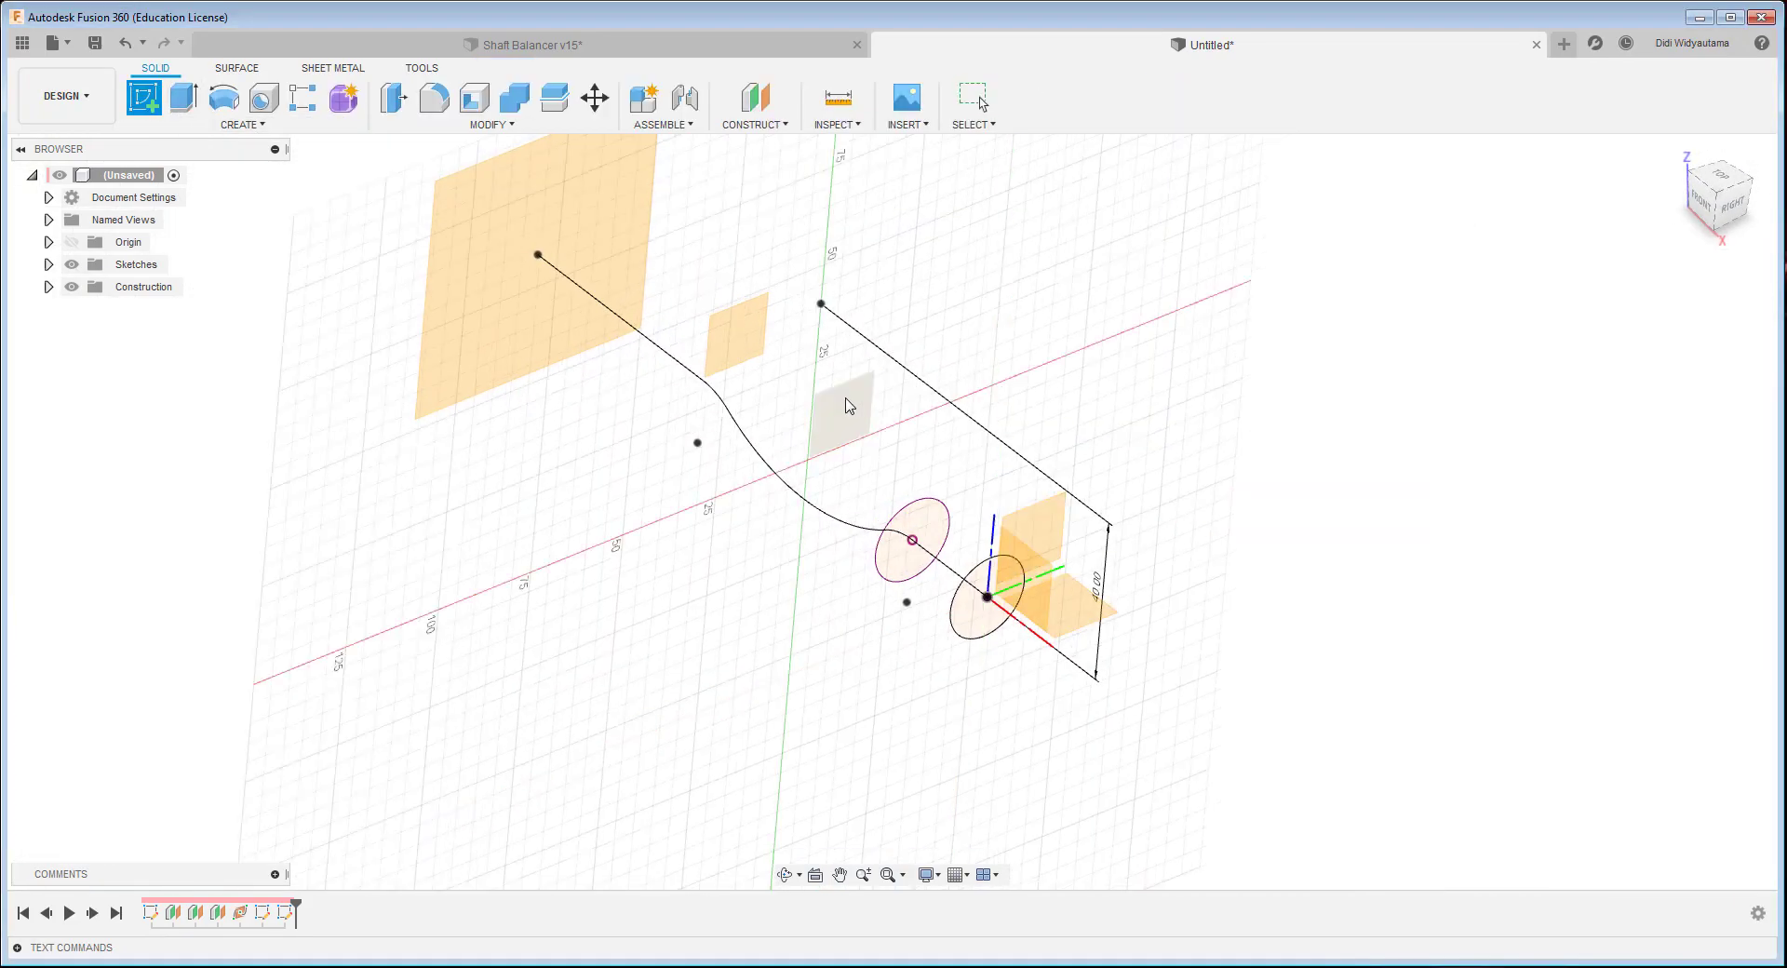
scroll(899, 579, up, 4)
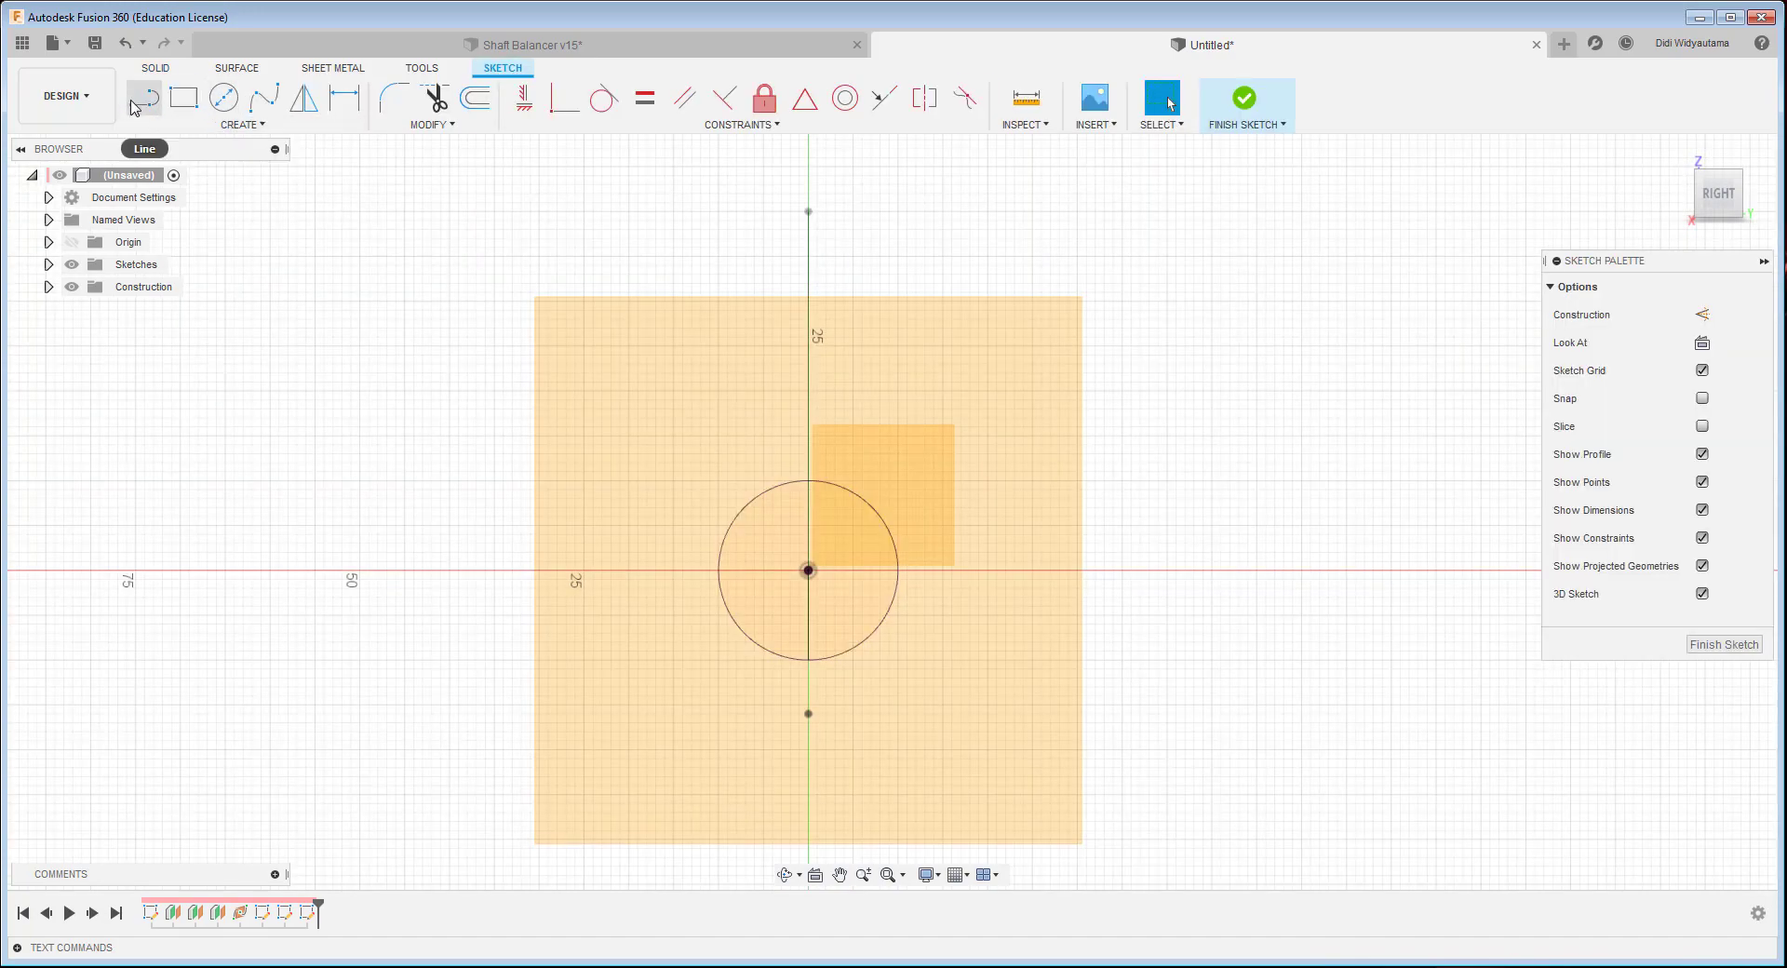
mouse_move(443, 215)
shift+middle_down()
mouse_move(897, 522)
mouse_move(362, 229)
shift+middle_up()
click(275, 130)
mouse_move(223, 478)
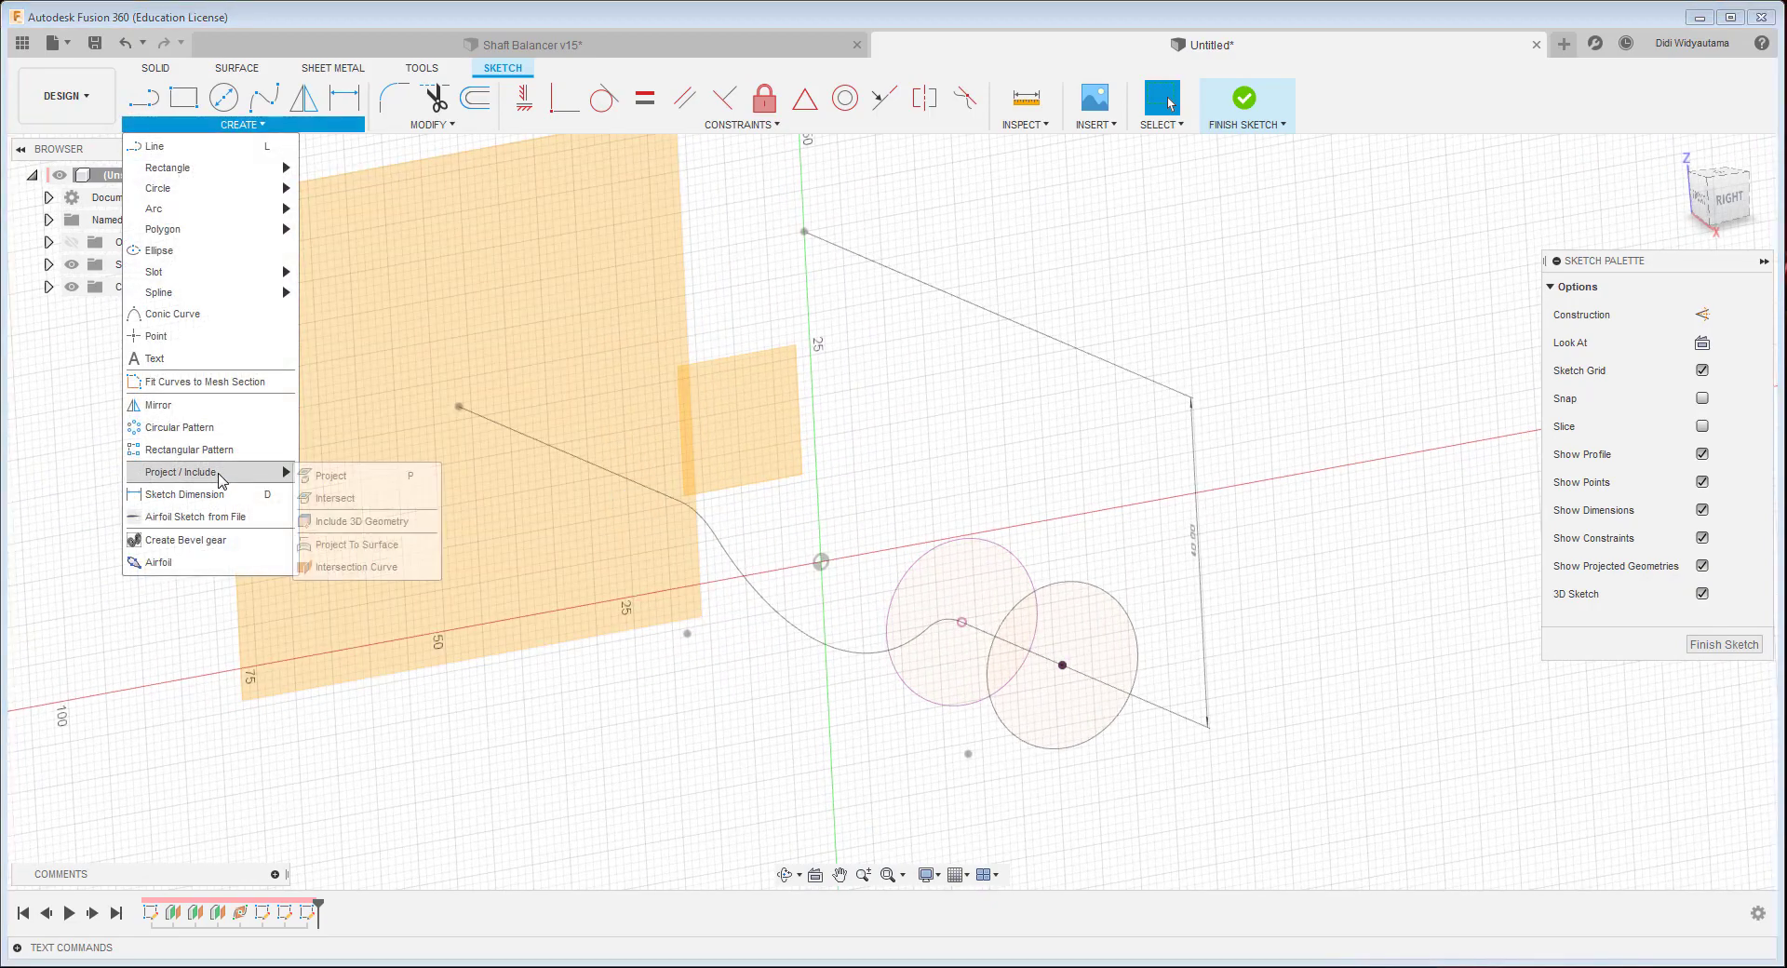
click(342, 497)
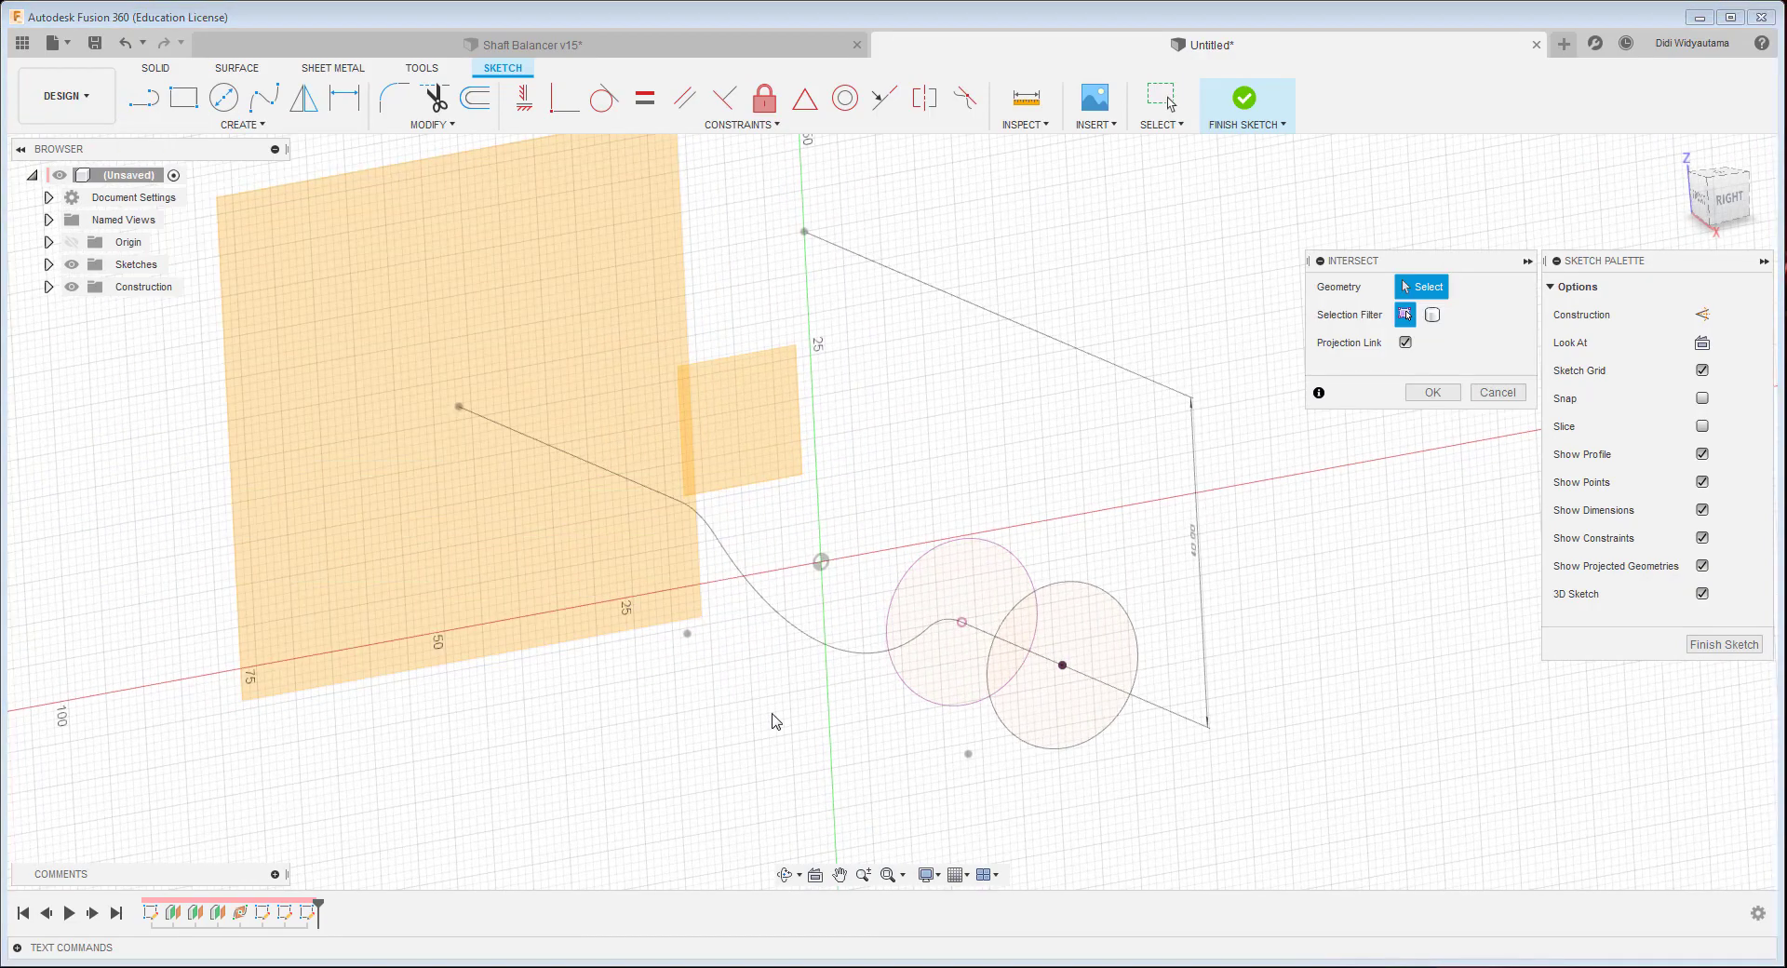
click(816, 642)
click(1453, 392)
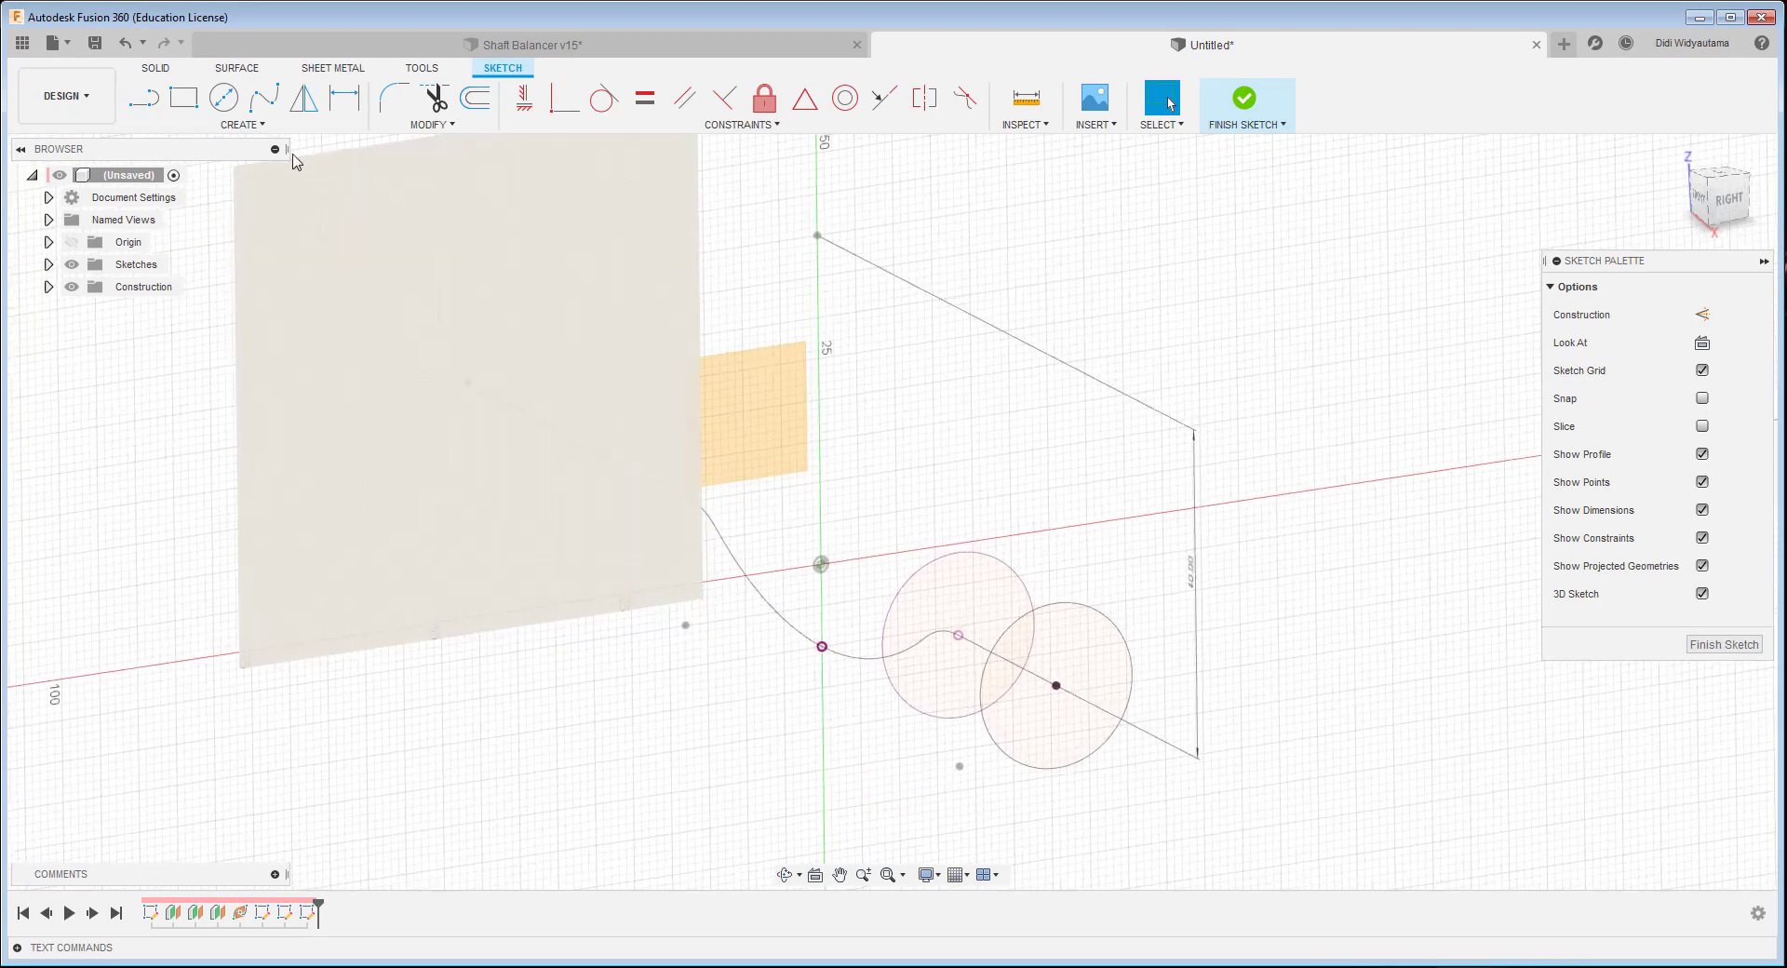
- Draw an ellipse about 15.6 mm wide centred on the path's intersection point, with its major axis horizontal
click(231, 125)
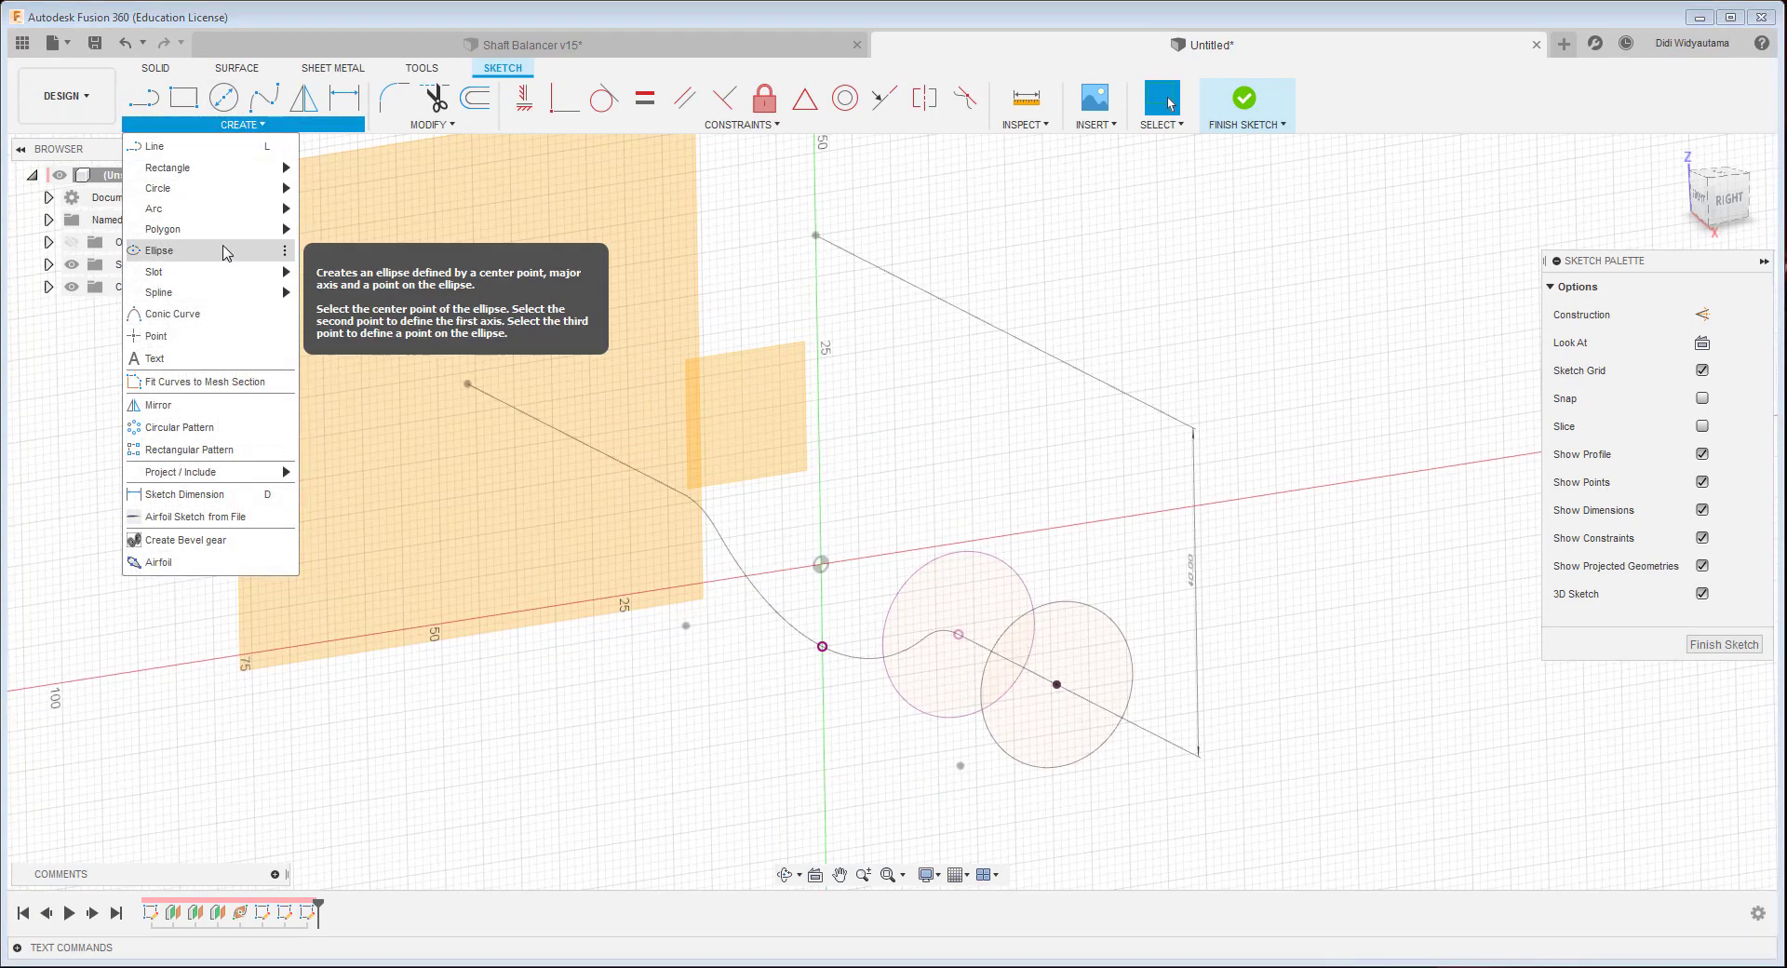
click(226, 252)
click(823, 646)
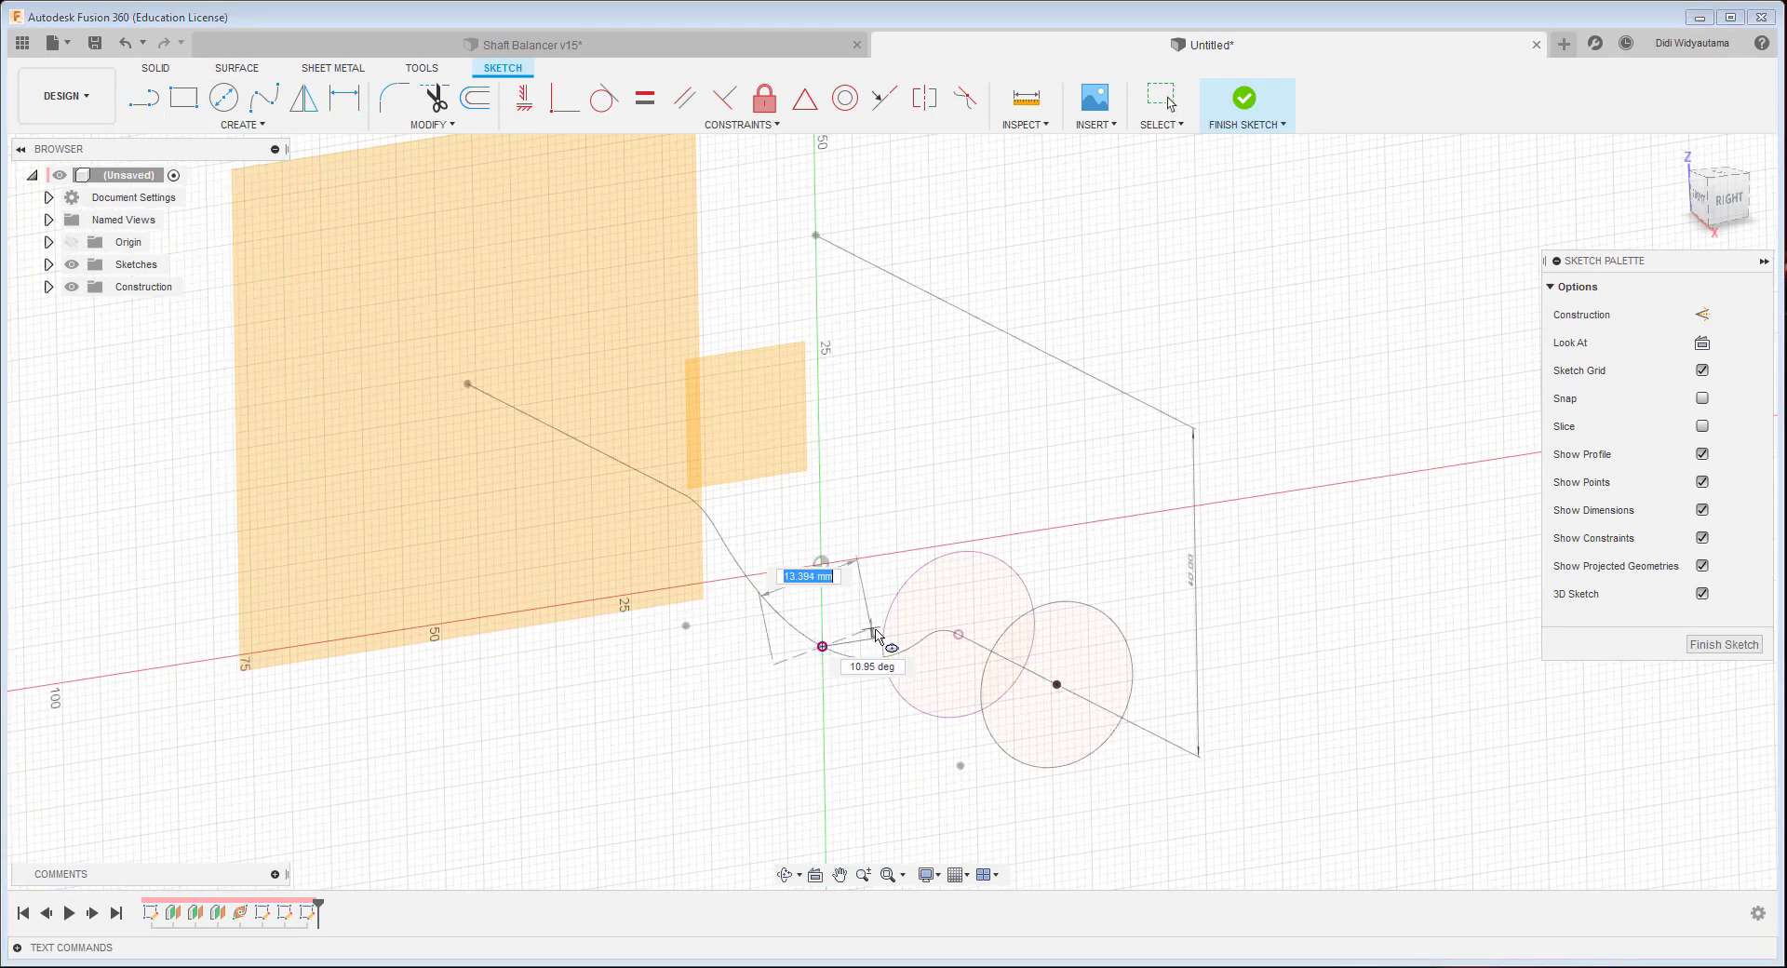
click(852, 607)
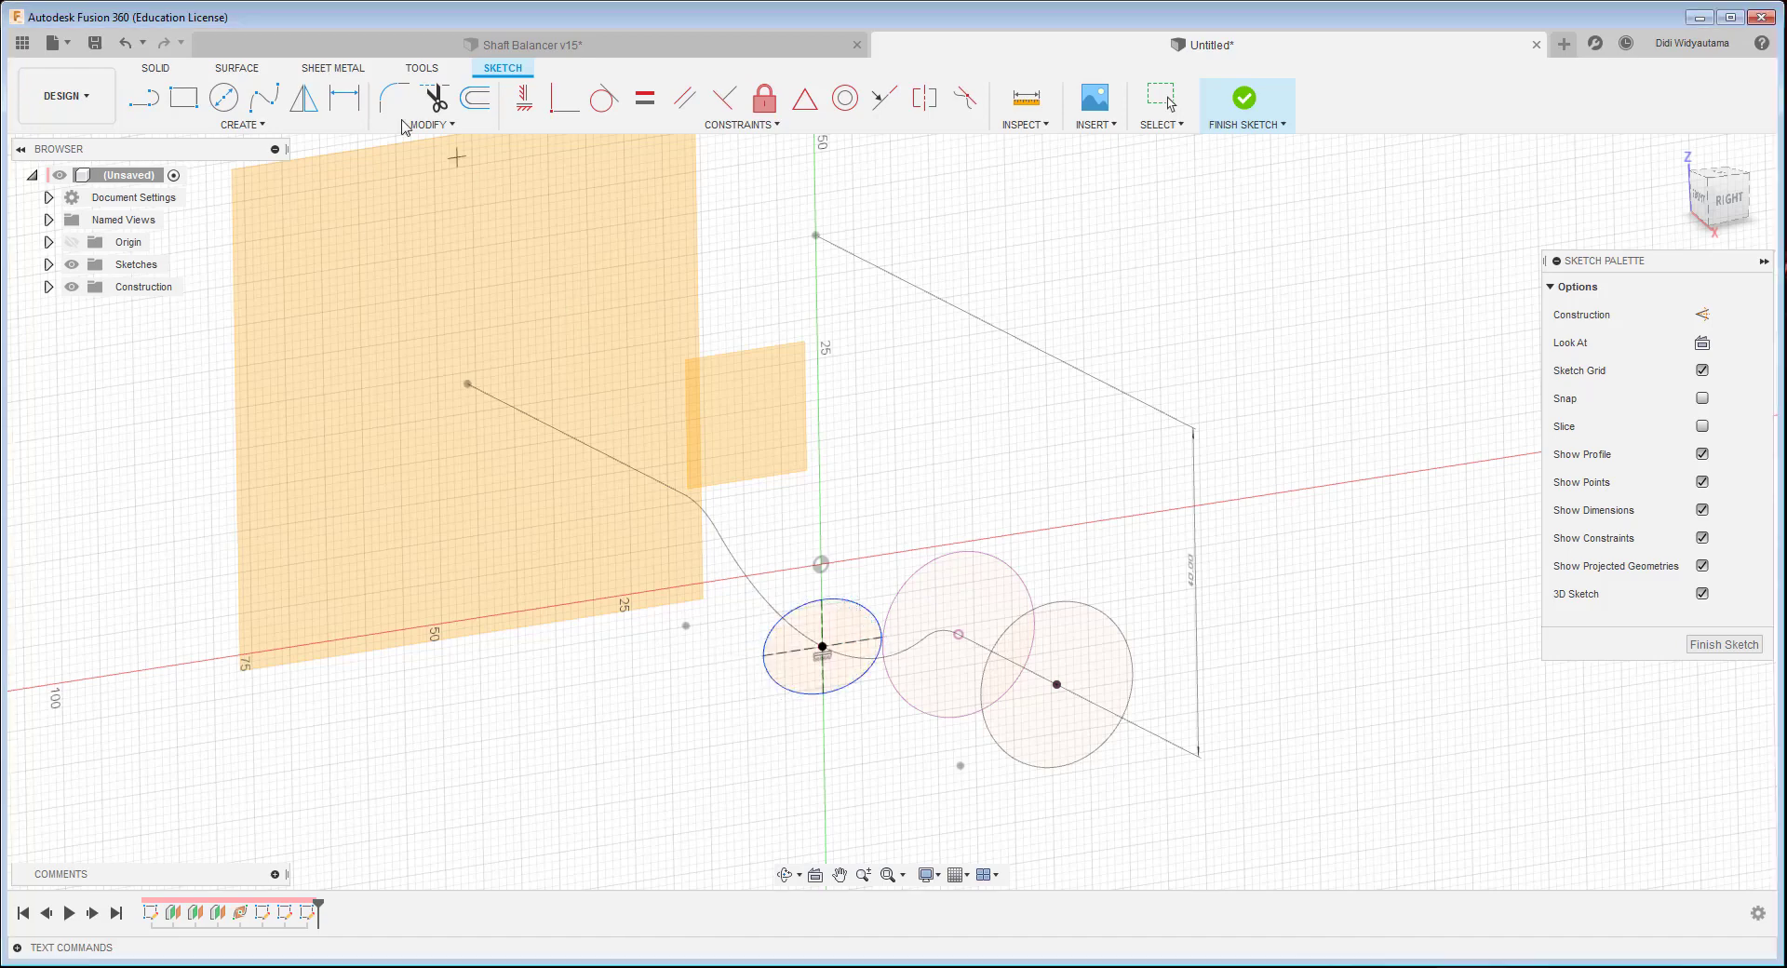
- Dimension the ellipse 25 mm wide and 18 mm high, and finish the sketch
click(801, 744)
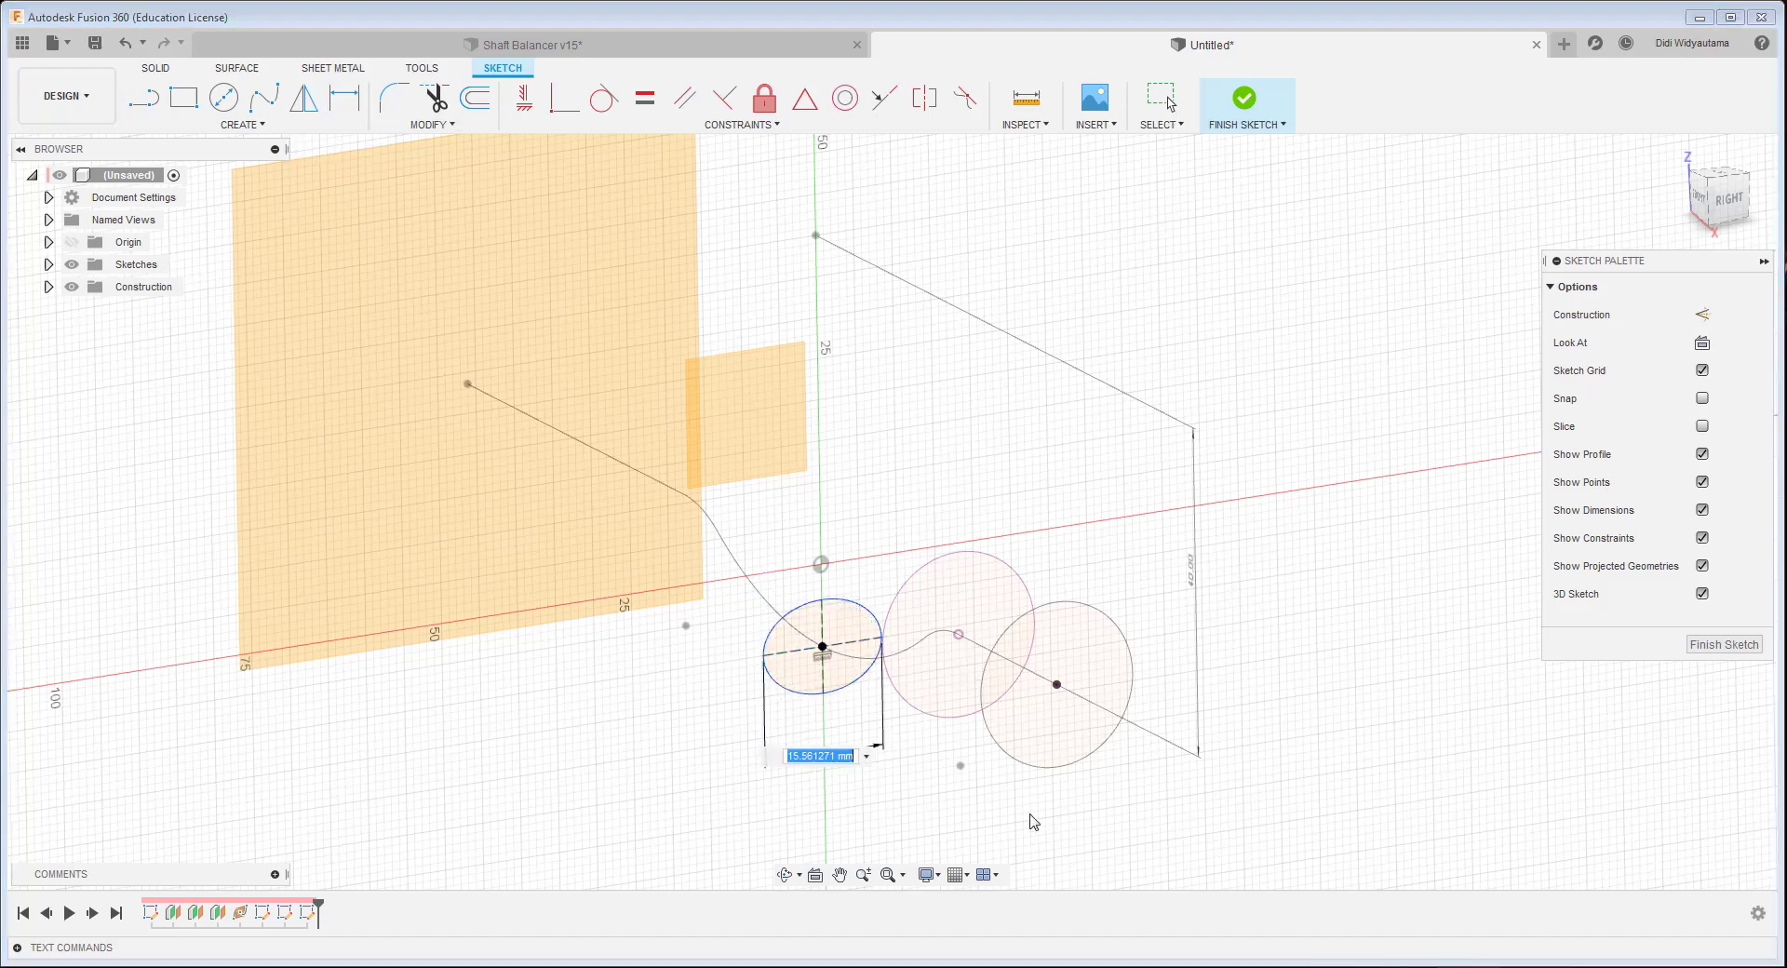
key(Return)
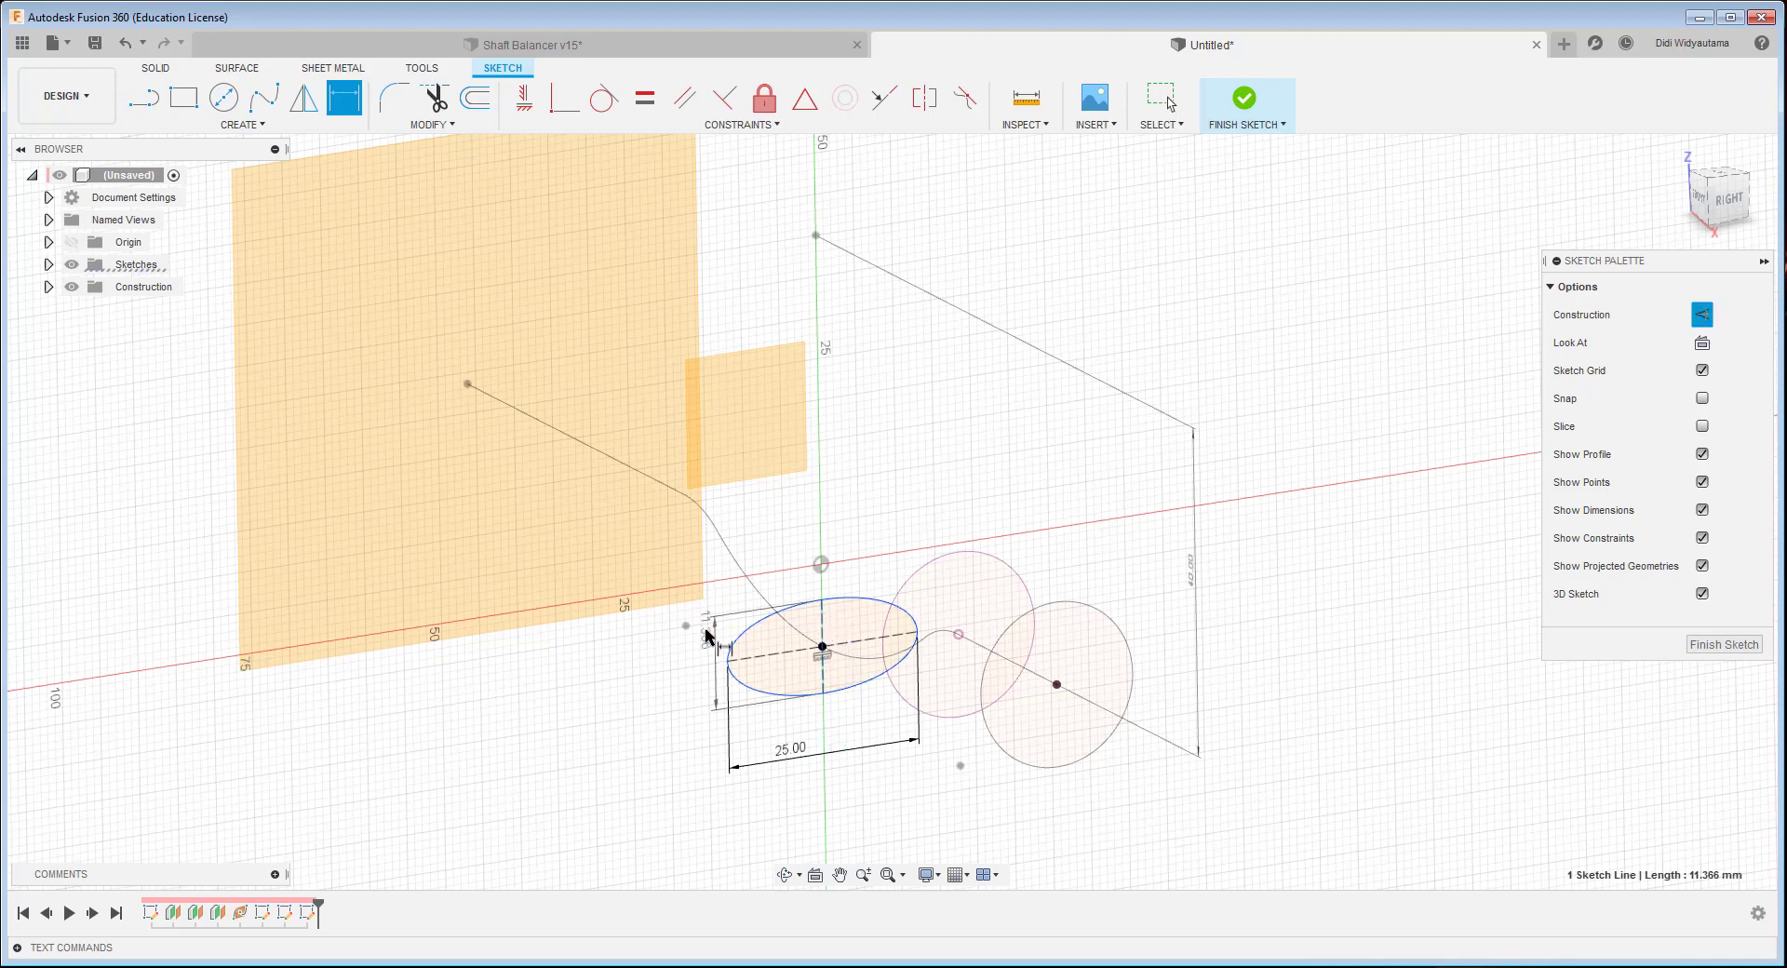
click(679, 671)
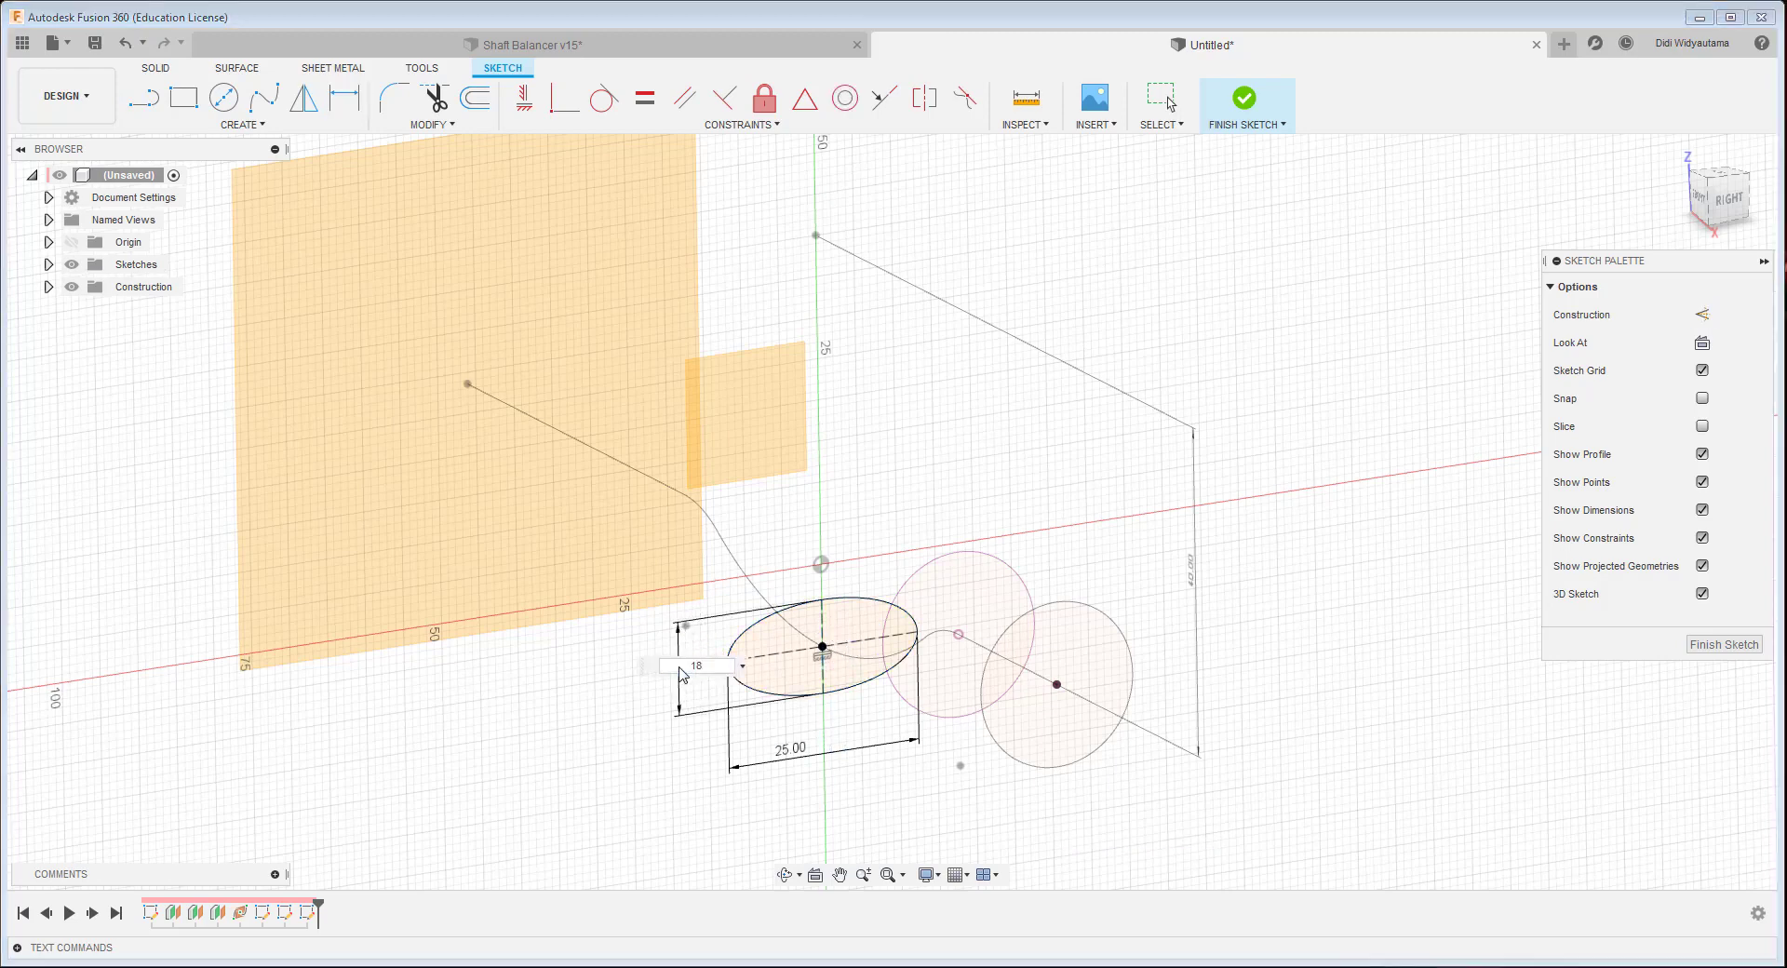
text(18)
key(Return)
mouse_move(1013, 664)
shift+middle_down()
mouse_move(1392, 483)
mouse_move(925, 471)
mouse_move(917, 446)
shift+middle_up()
right_click(916, 447)
click(876, 446)
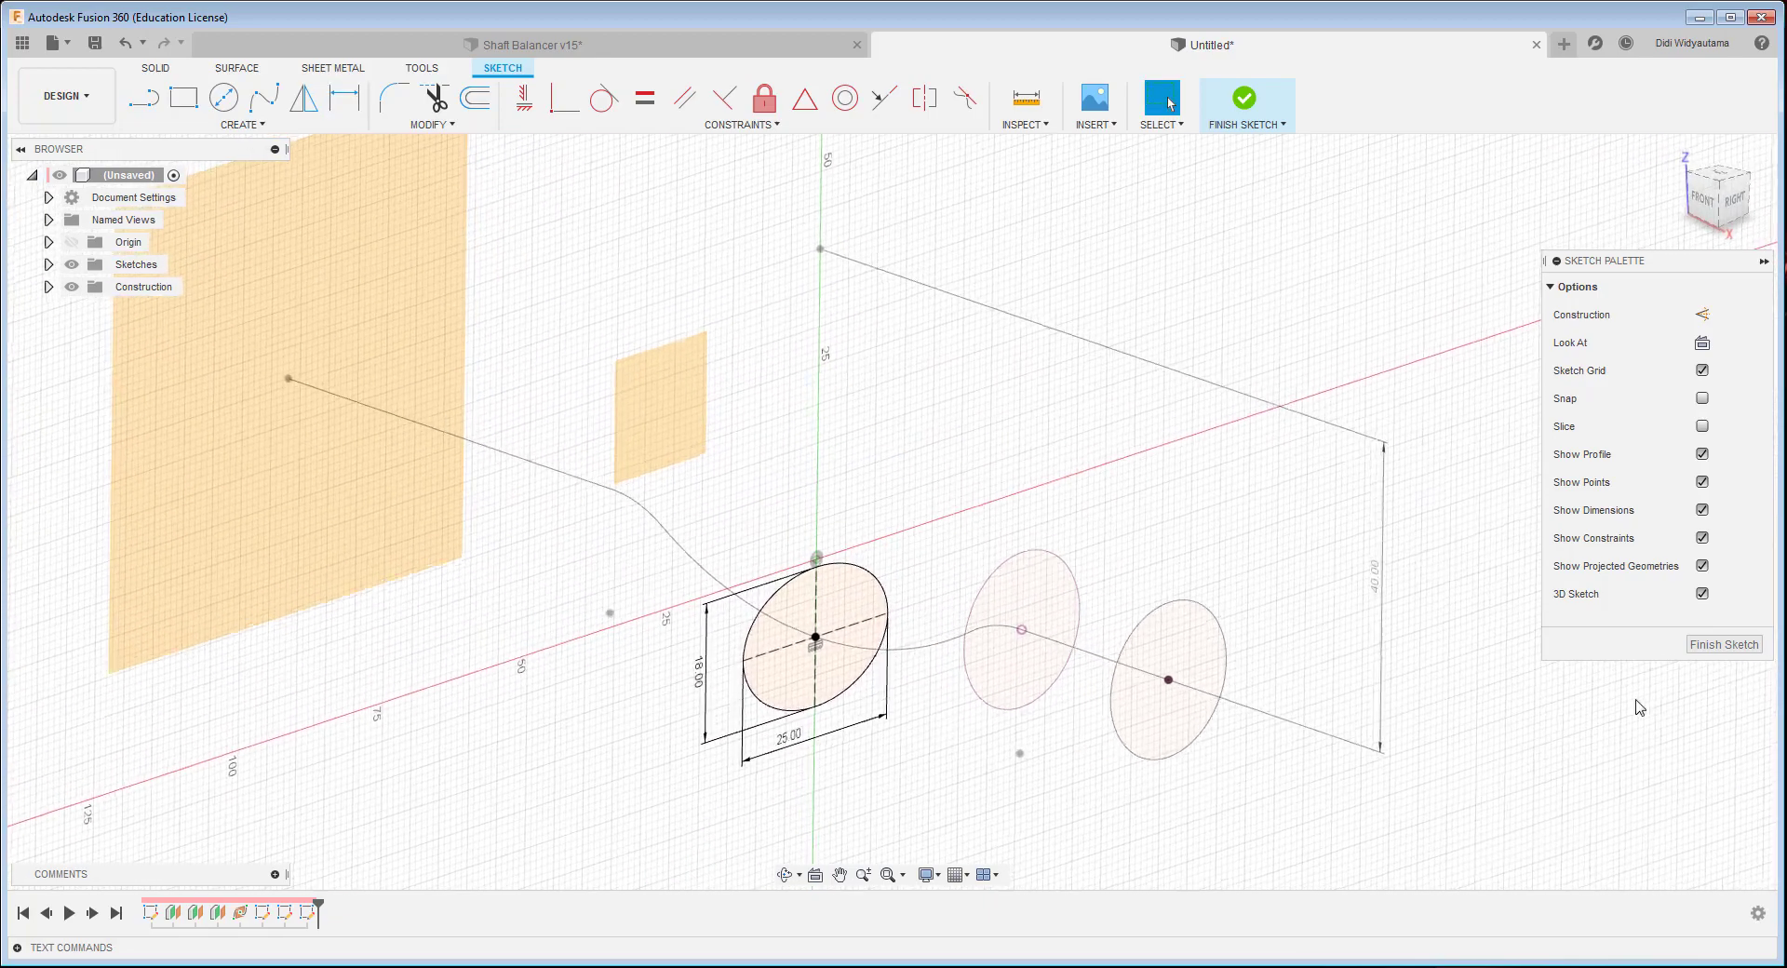
click(1736, 652)
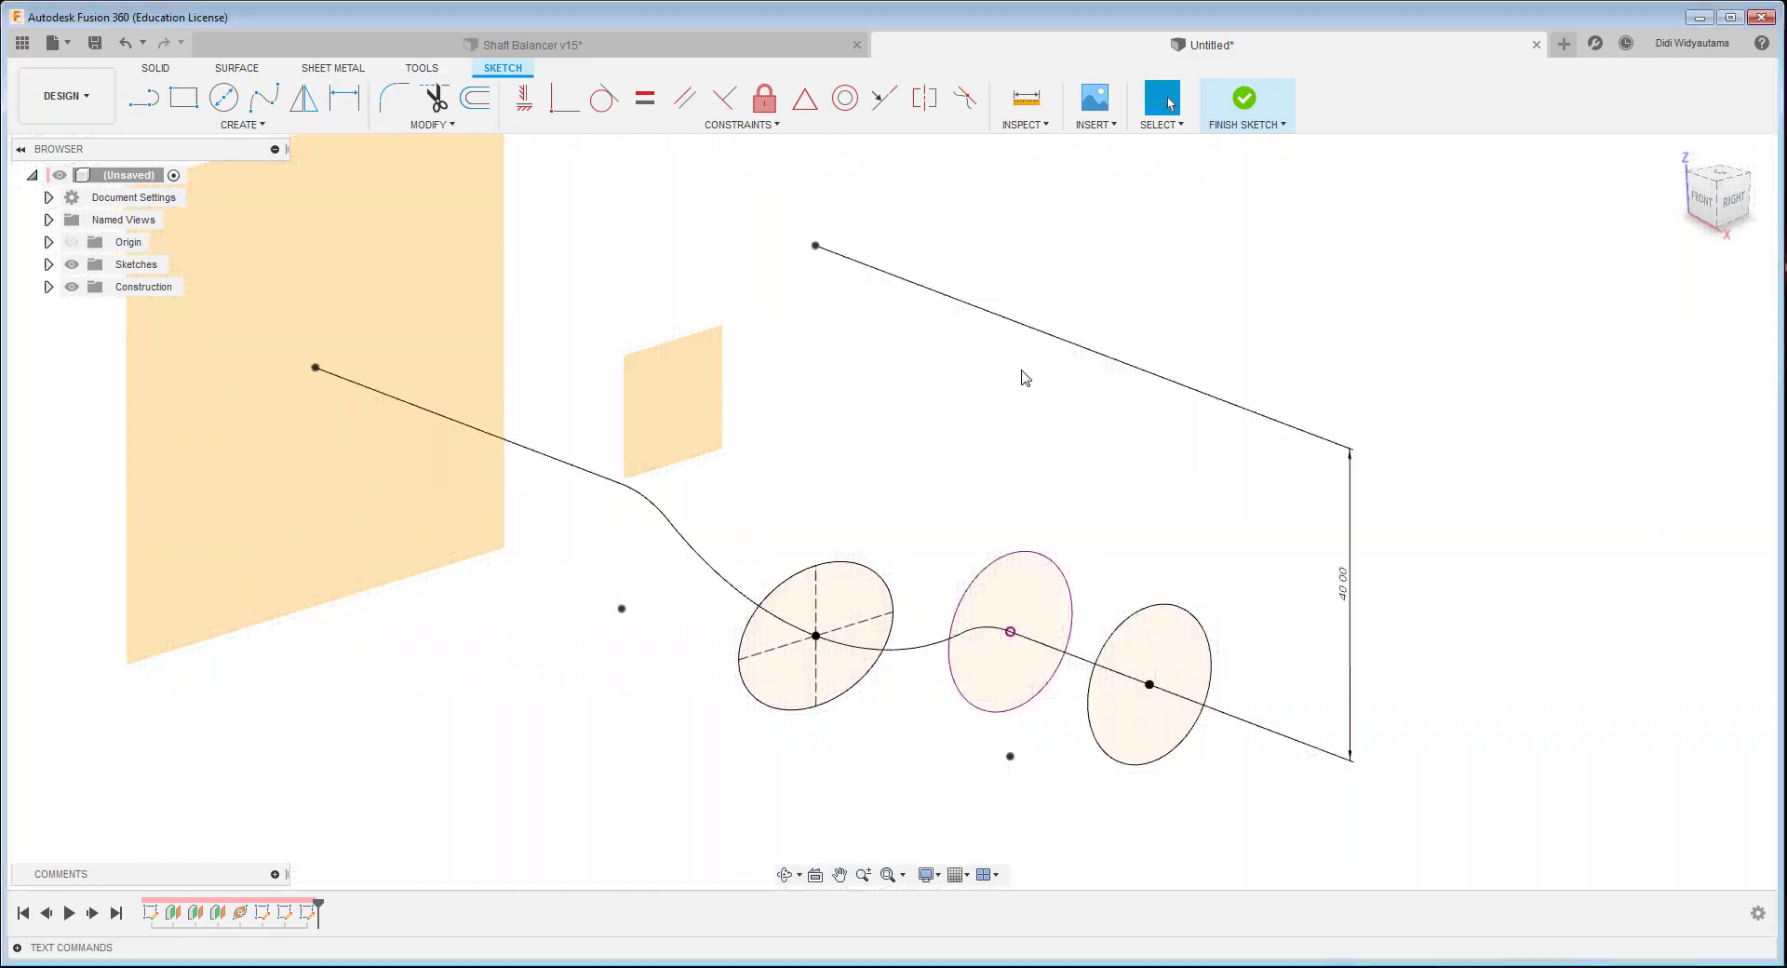
- Project the 20 mm circle into a new sketch on the offset plane beyond the ellipse, and finish the sketch
click(144, 96)
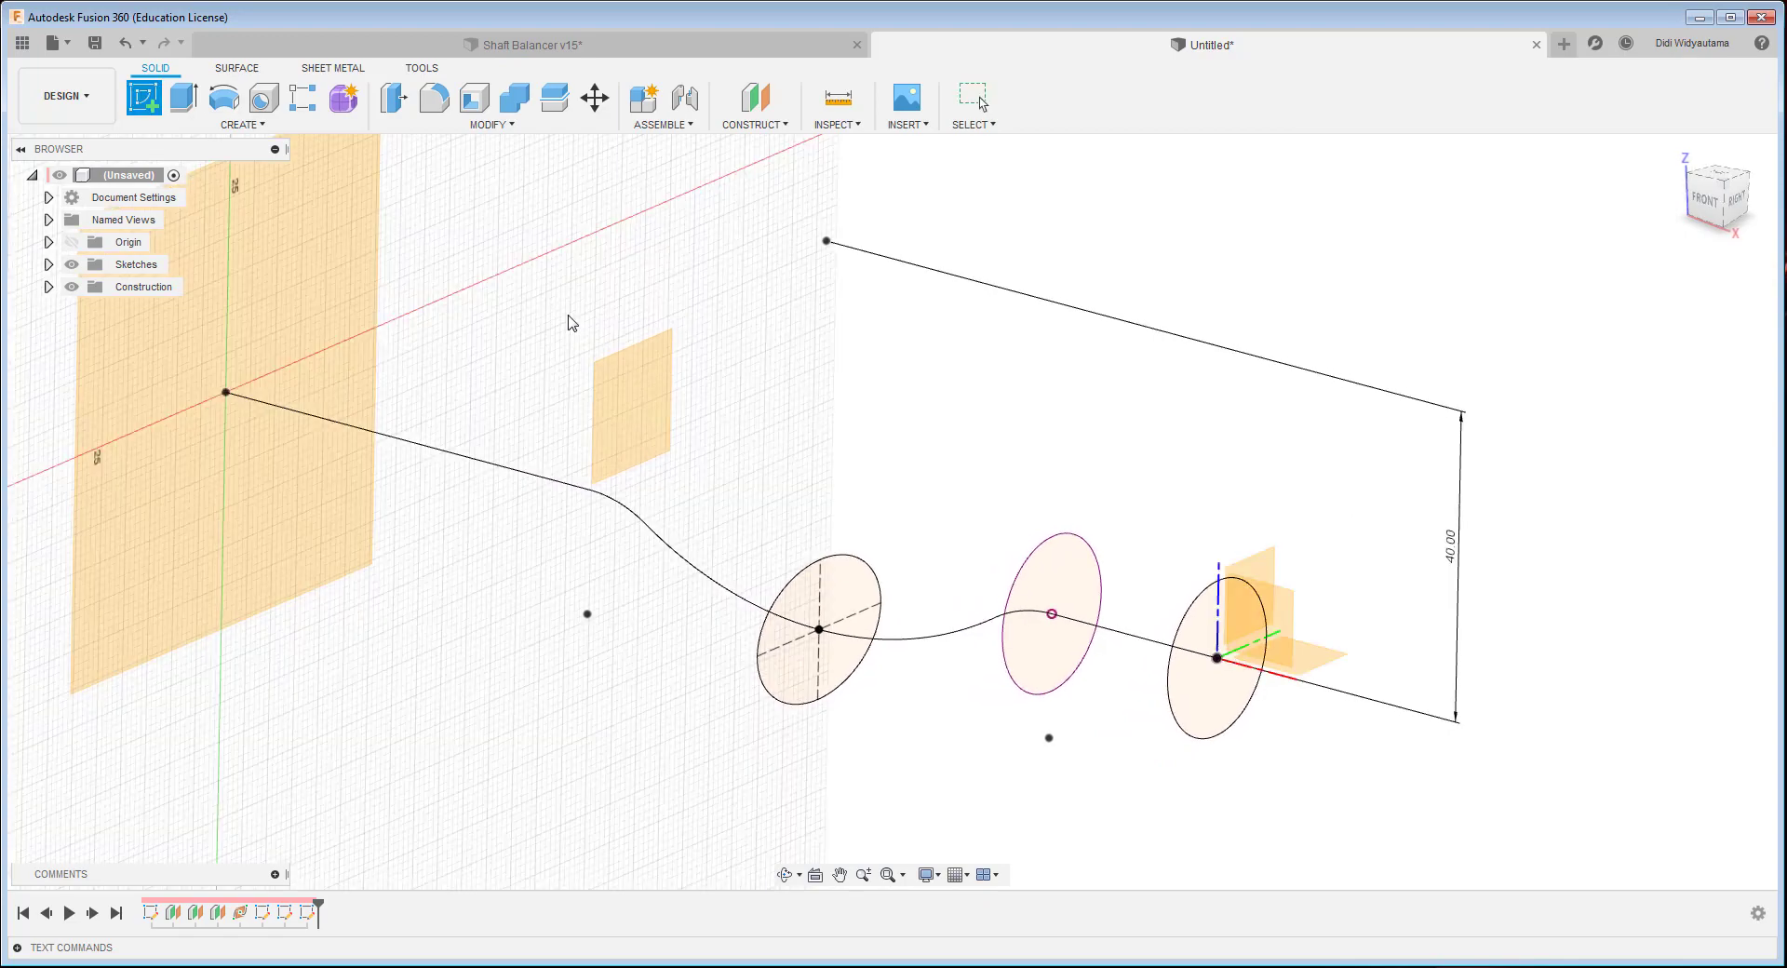
click(631, 402)
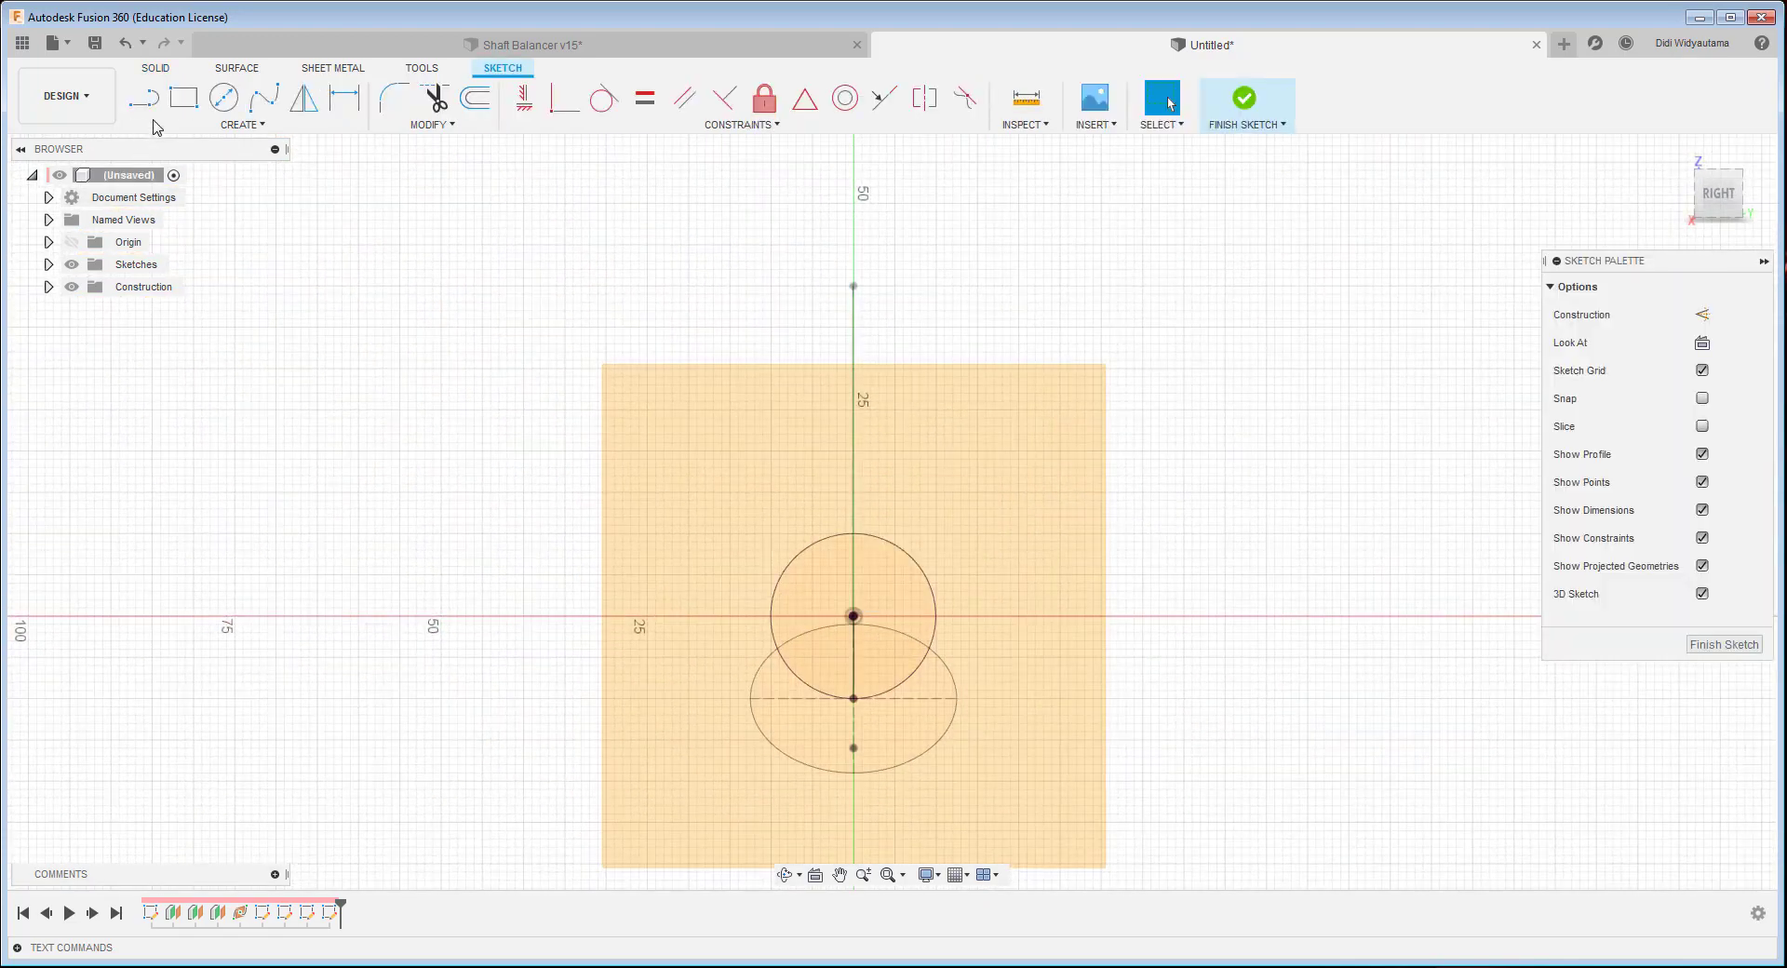
click(224, 124)
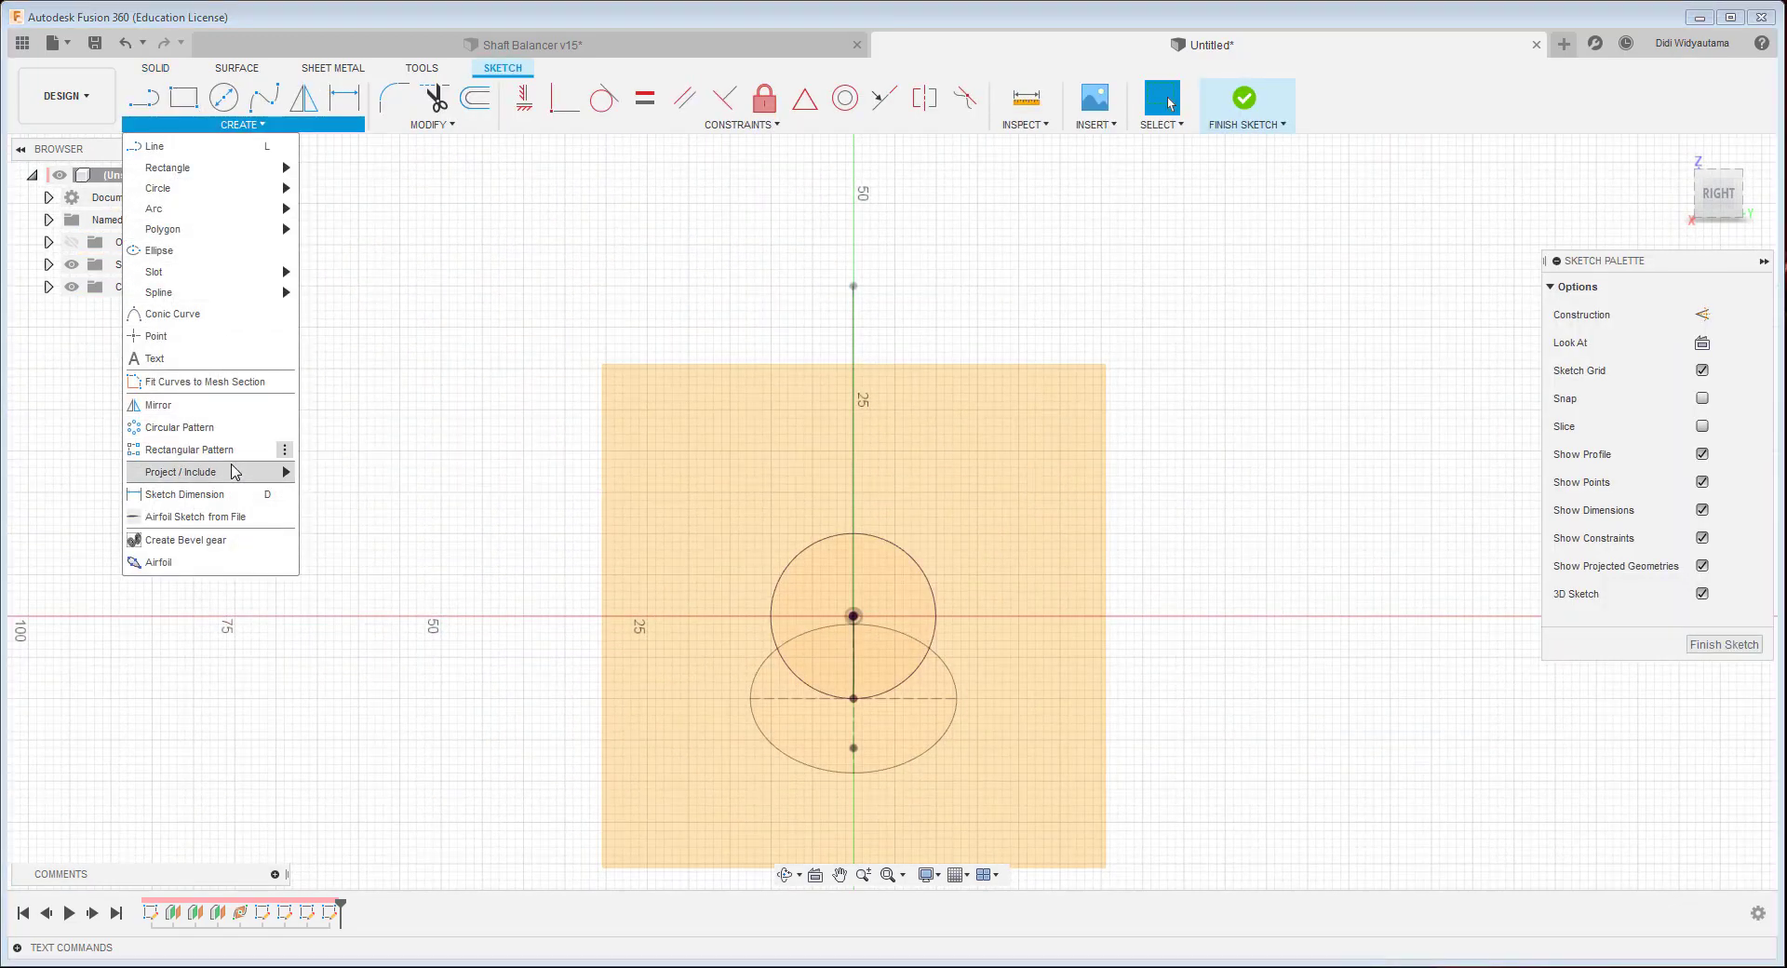
mouse_move(233, 472)
click(335, 479)
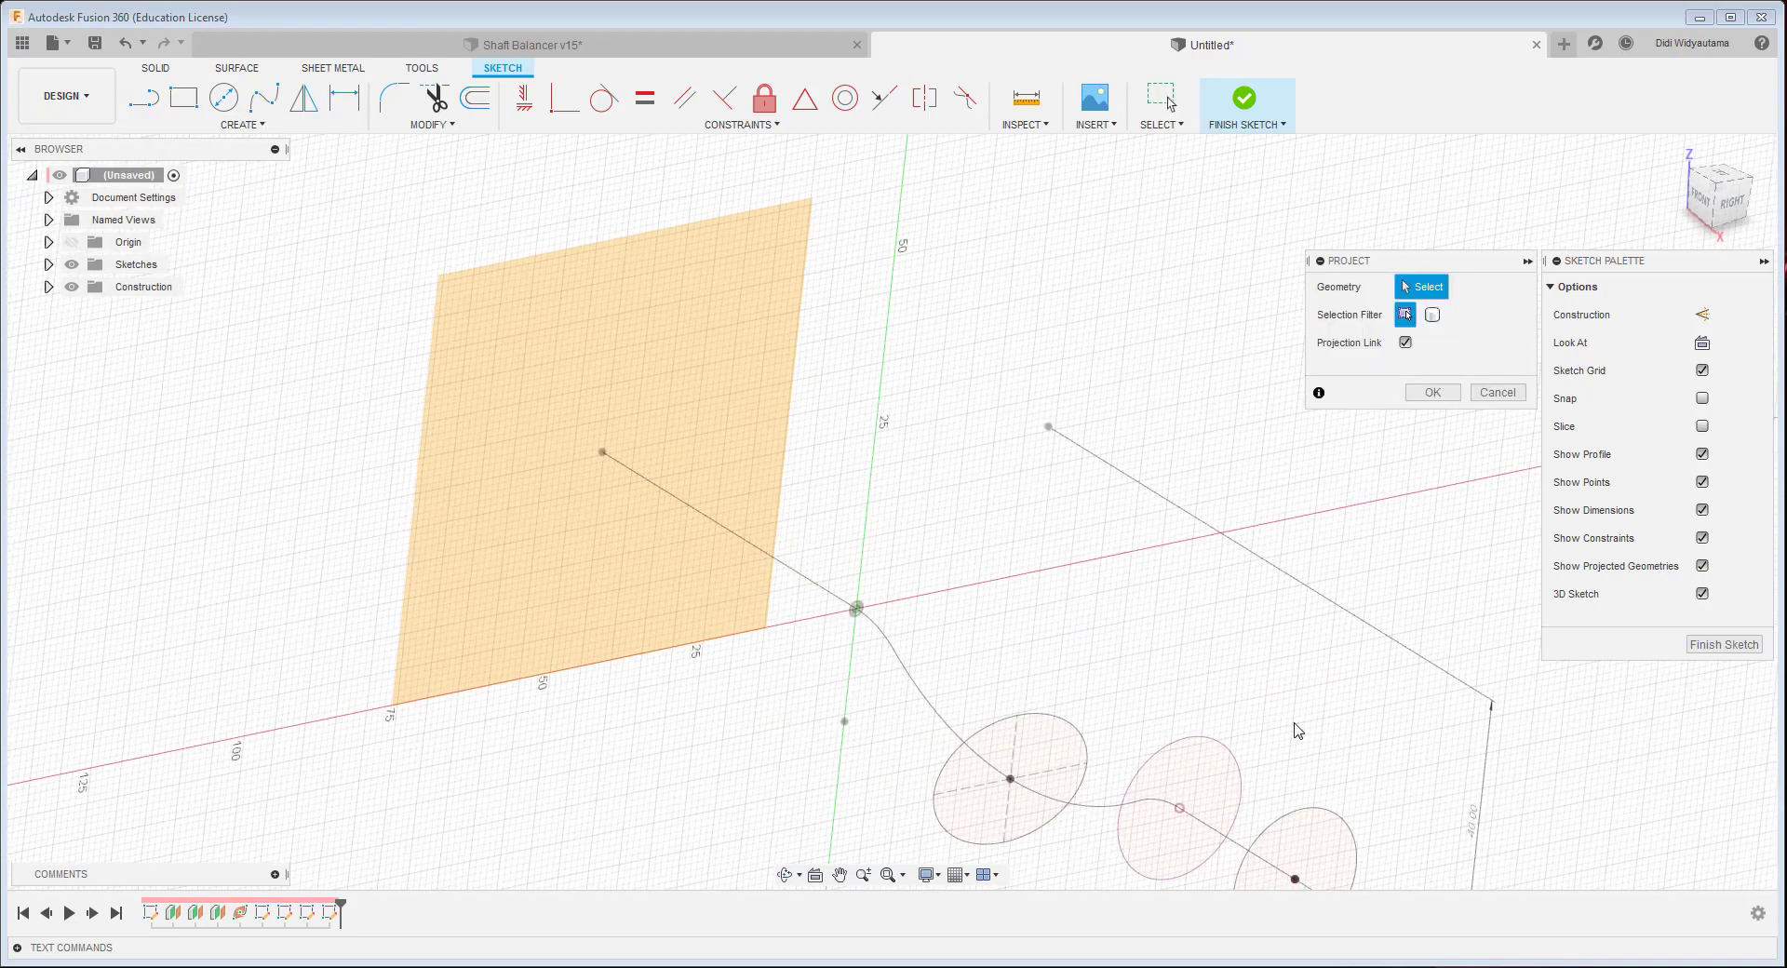
click(1319, 686)
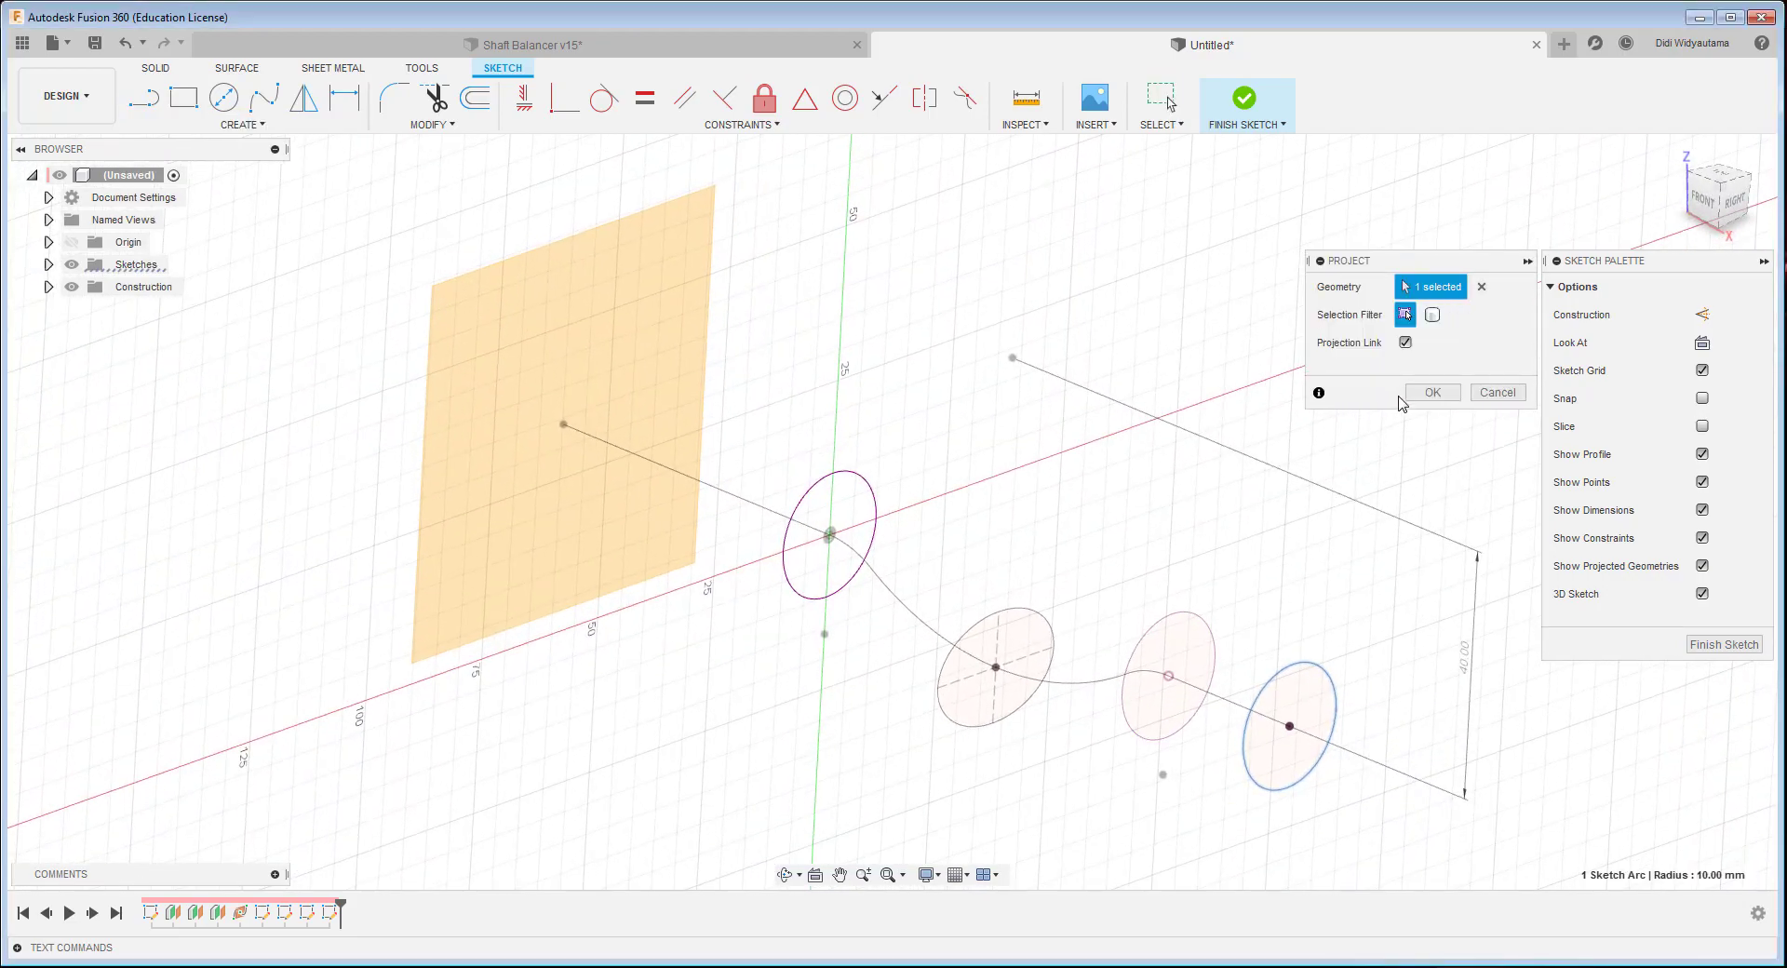
click(1429, 392)
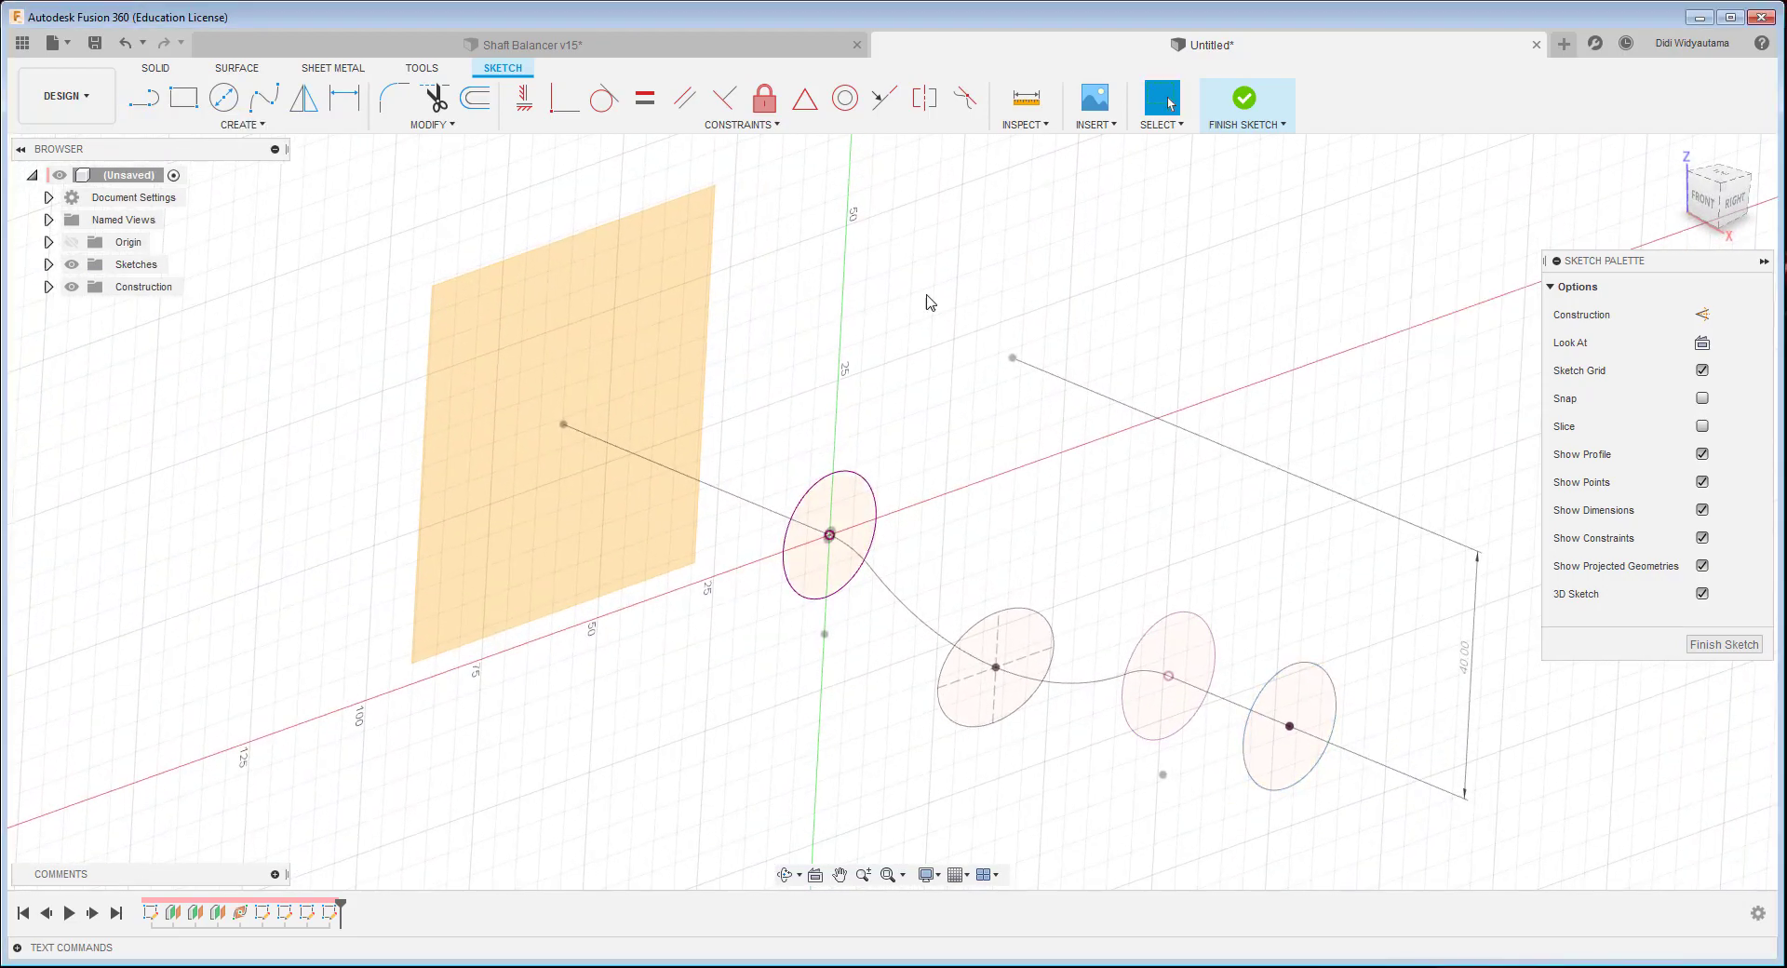
click(1723, 644)
- Create a sketch on the plane at the path's far end, project the 20 mm circle into it, and finish the sketch
right_click(499, 289)
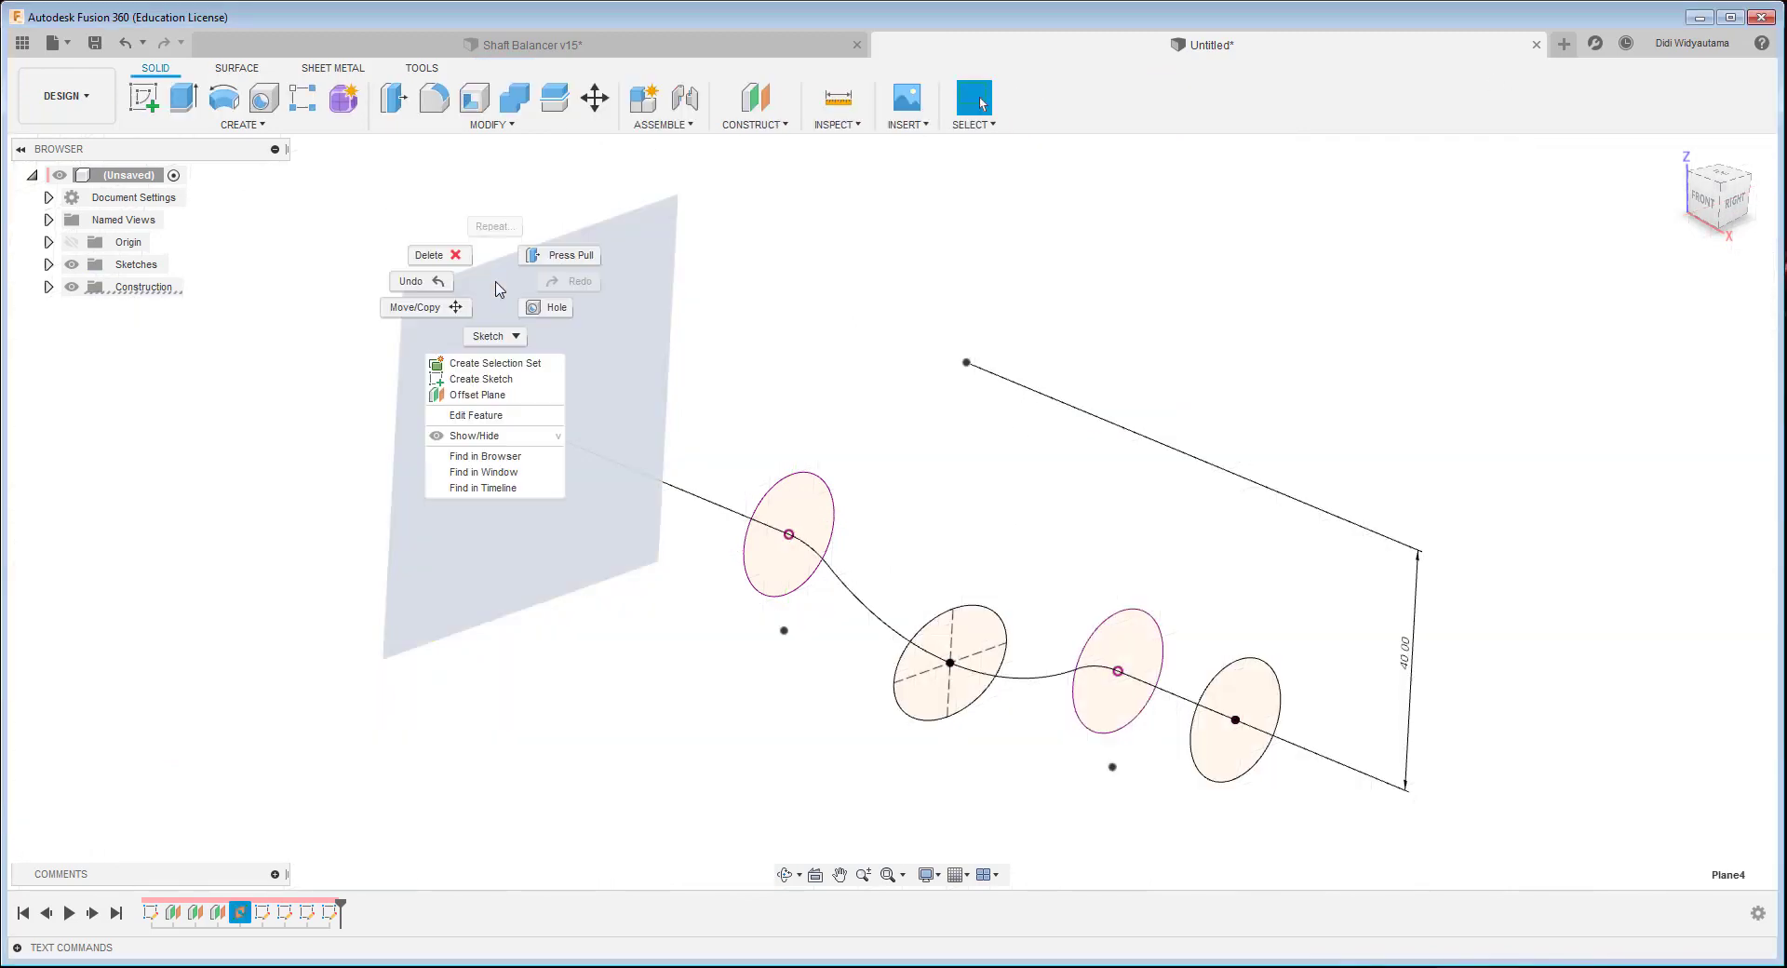
click(480, 379)
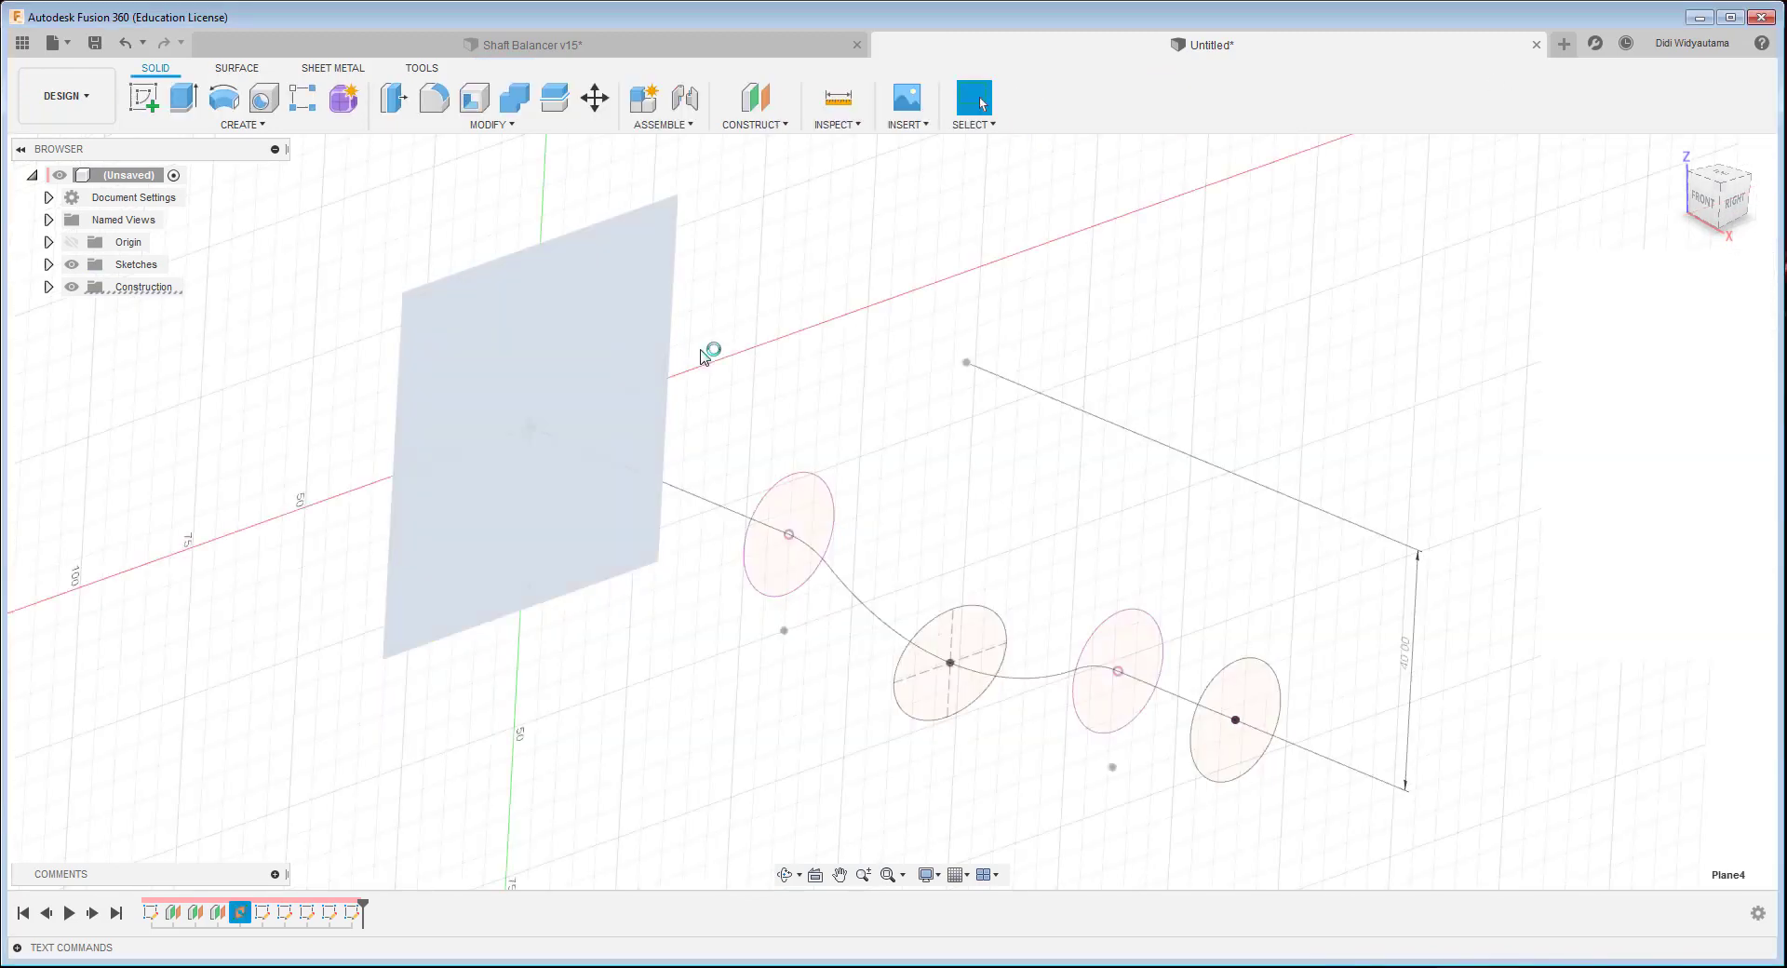
click(243, 124)
mouse_move(263, 468)
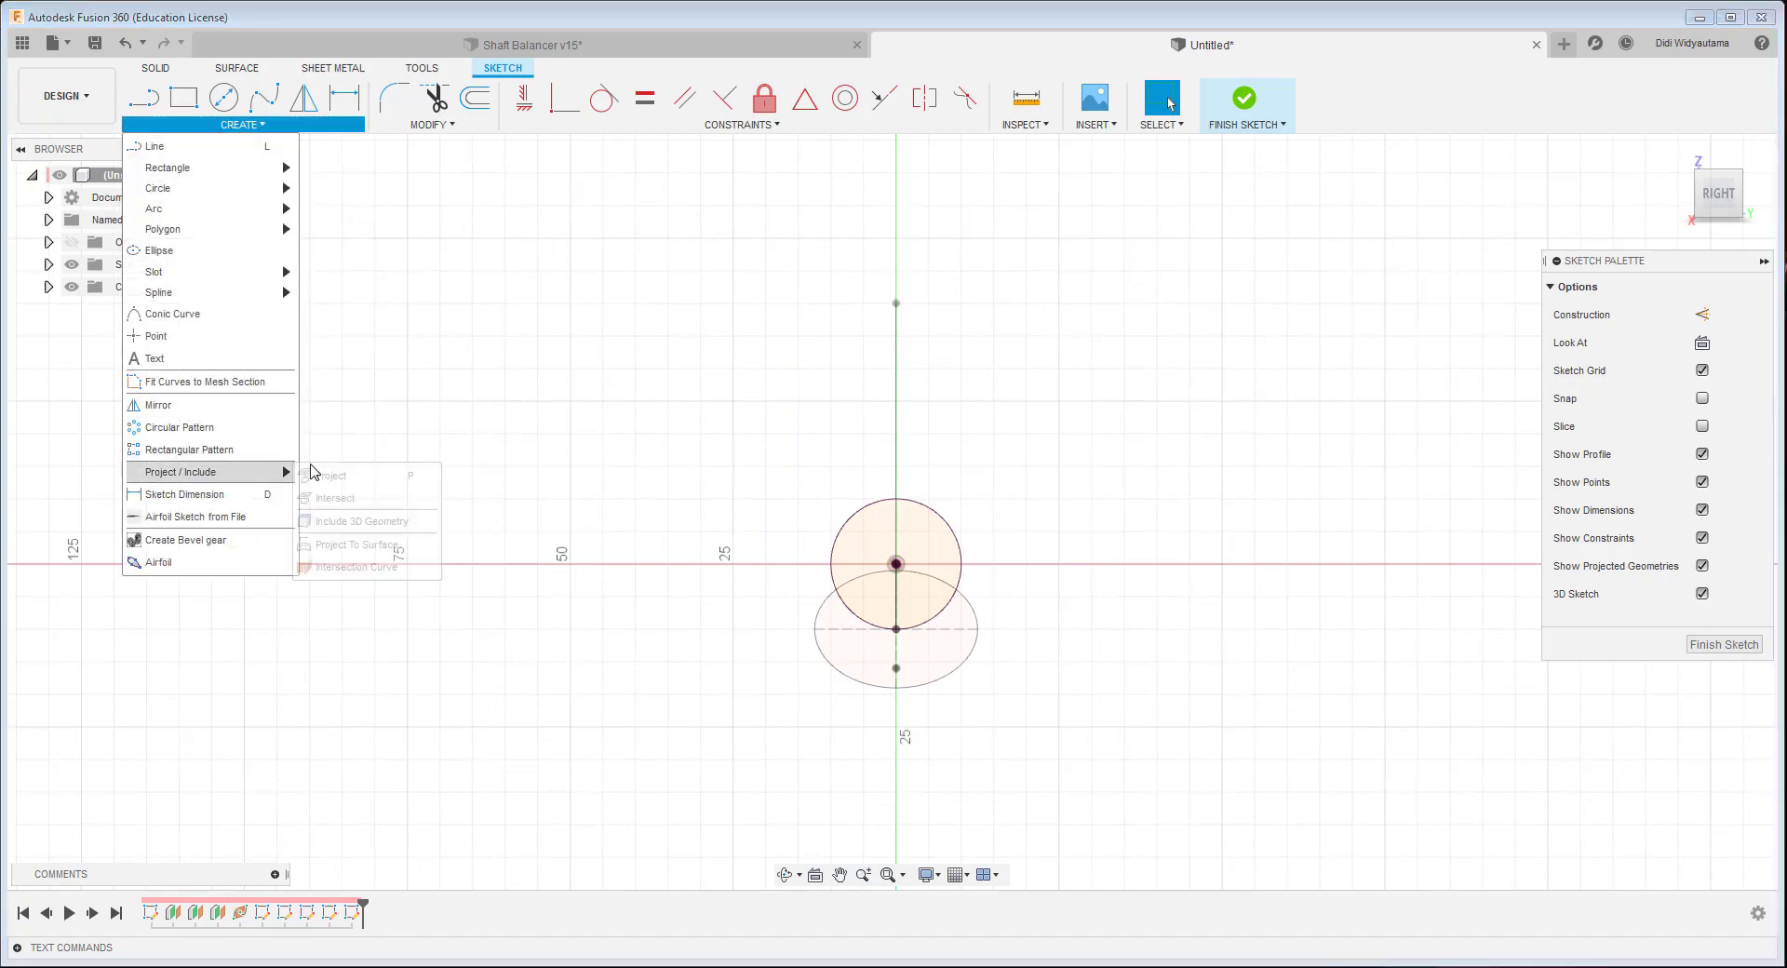
click(326, 477)
mouse_move(958, 378)
shift+middle_down()
mouse_move(1273, 657)
mouse_move(1237, 578)
mouse_move(1294, 714)
shift+middle_up()
click(1291, 710)
click(1441, 395)
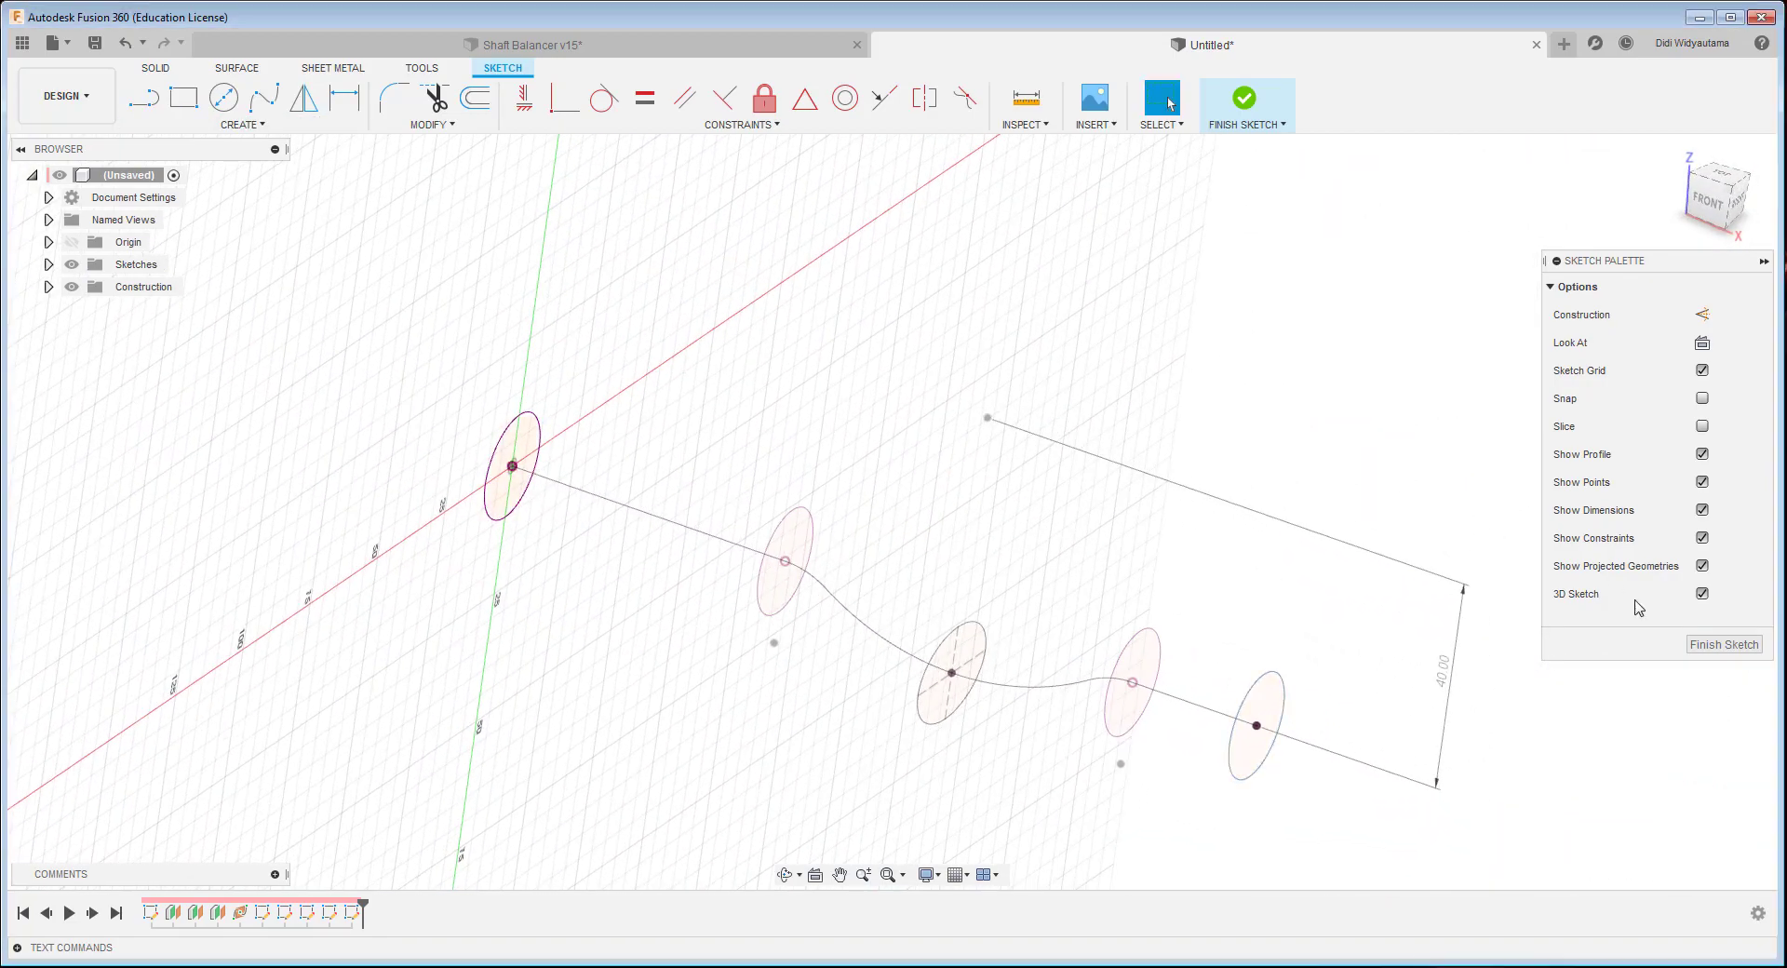
click(1717, 650)
mouse_move(1555, 471)
shift+middle_down()
mouse_move(1316, 359)
mouse_move(1363, 295)
shift+middle_up()
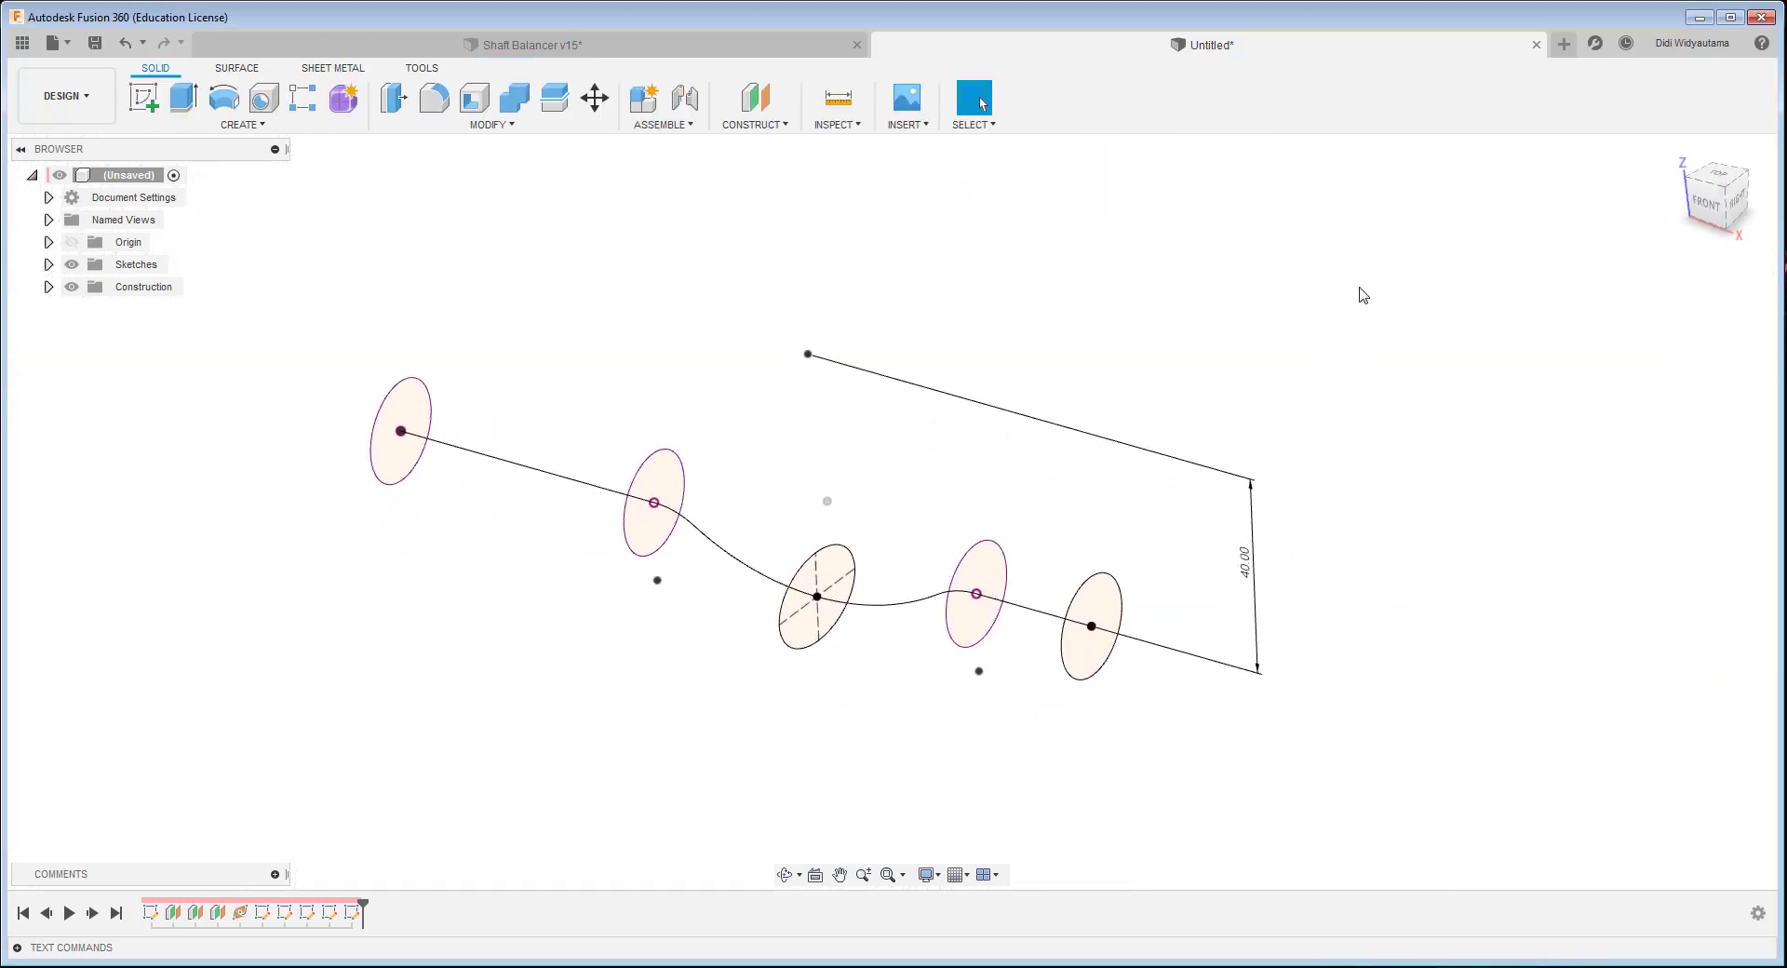
- Start a Loft through all five profiles in order, from the circle at the origin to the circle at the far end
click(242, 124)
click(191, 305)
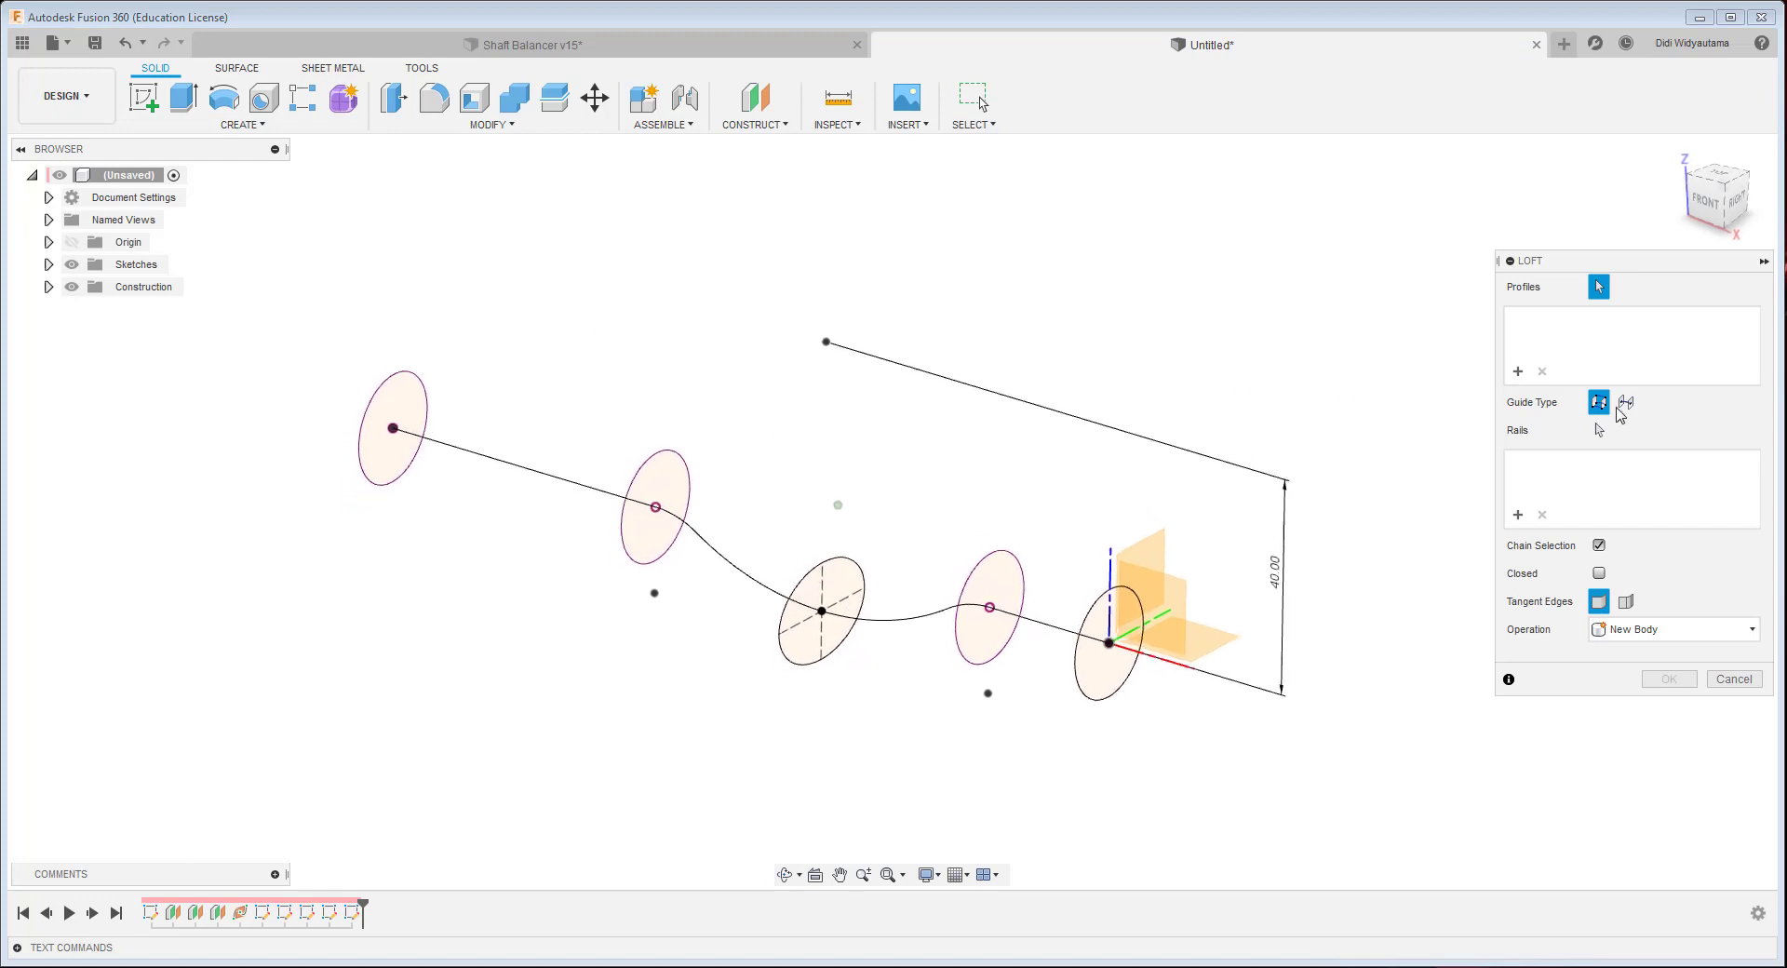
click(1132, 598)
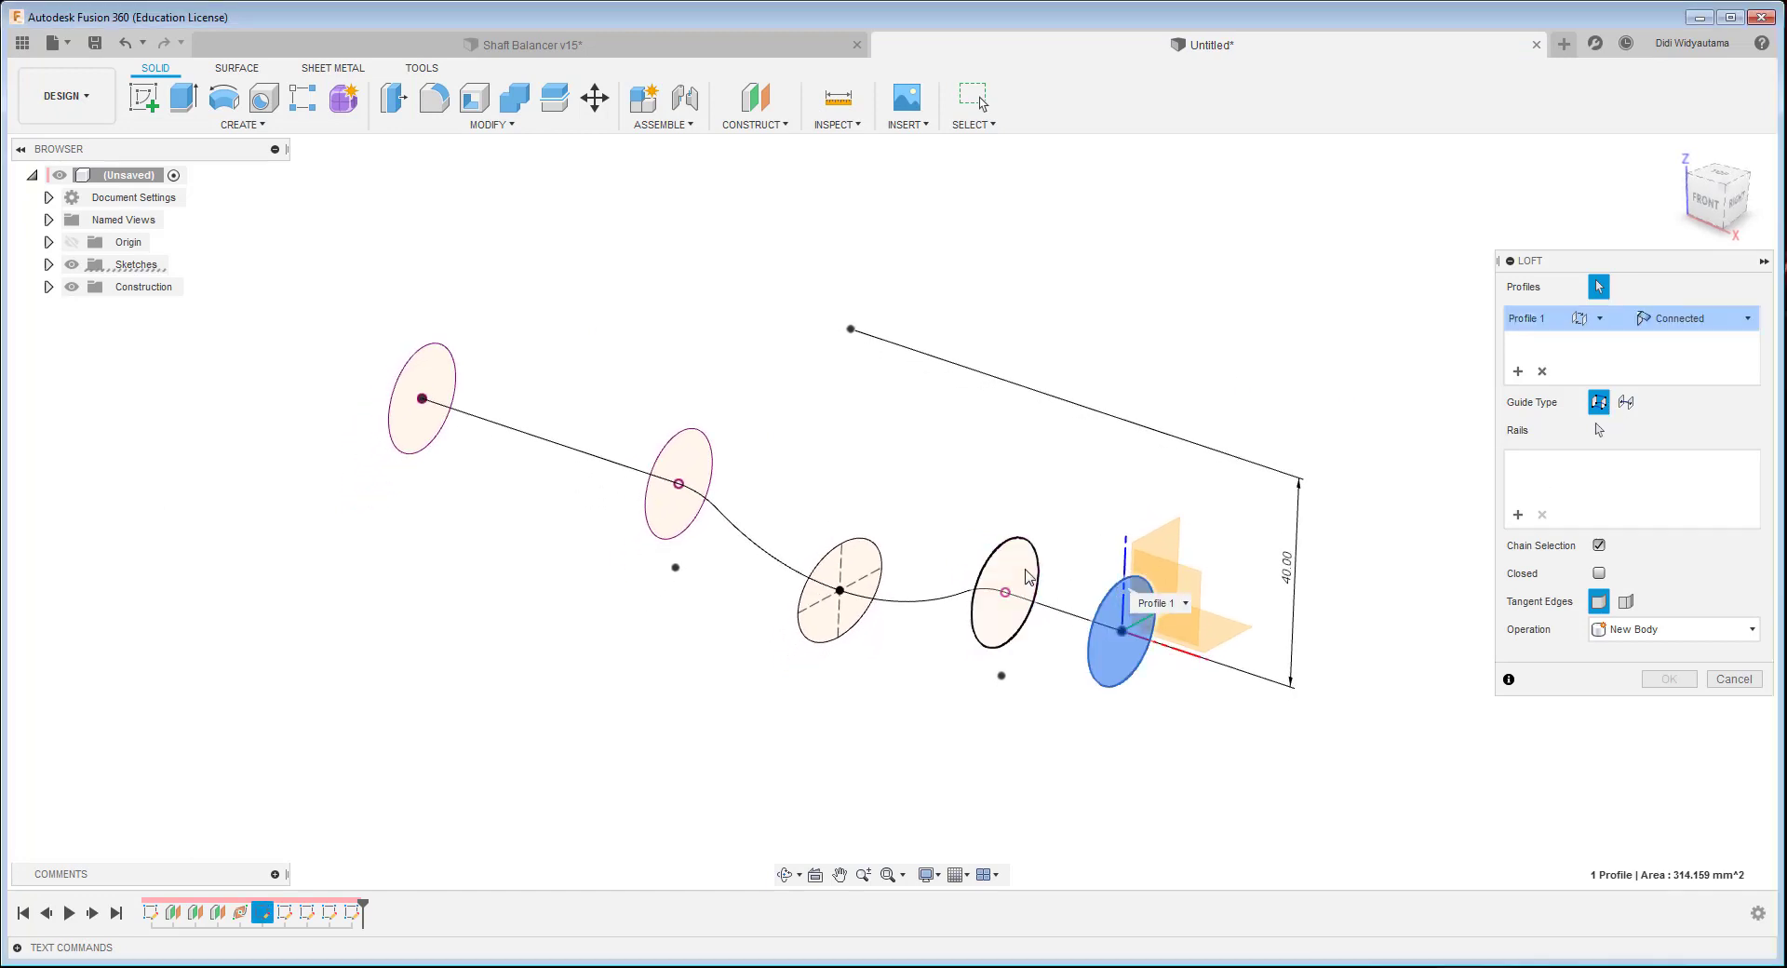
click(1027, 576)
click(822, 622)
click(668, 521)
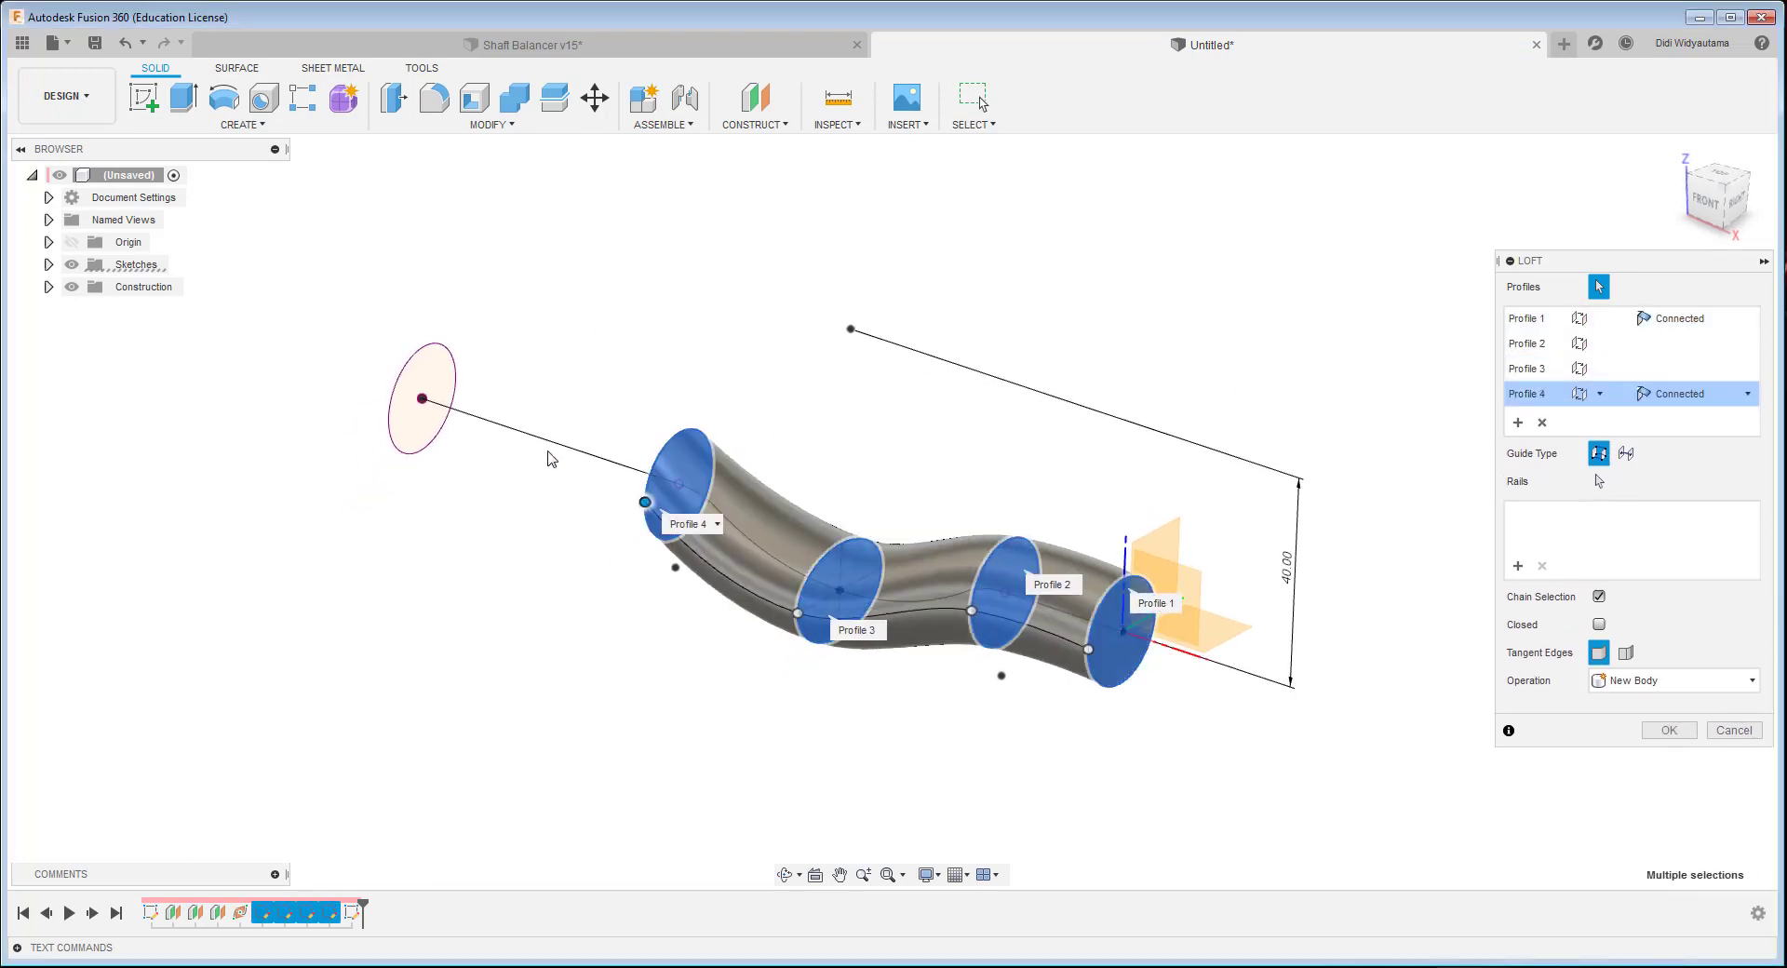
click(423, 389)
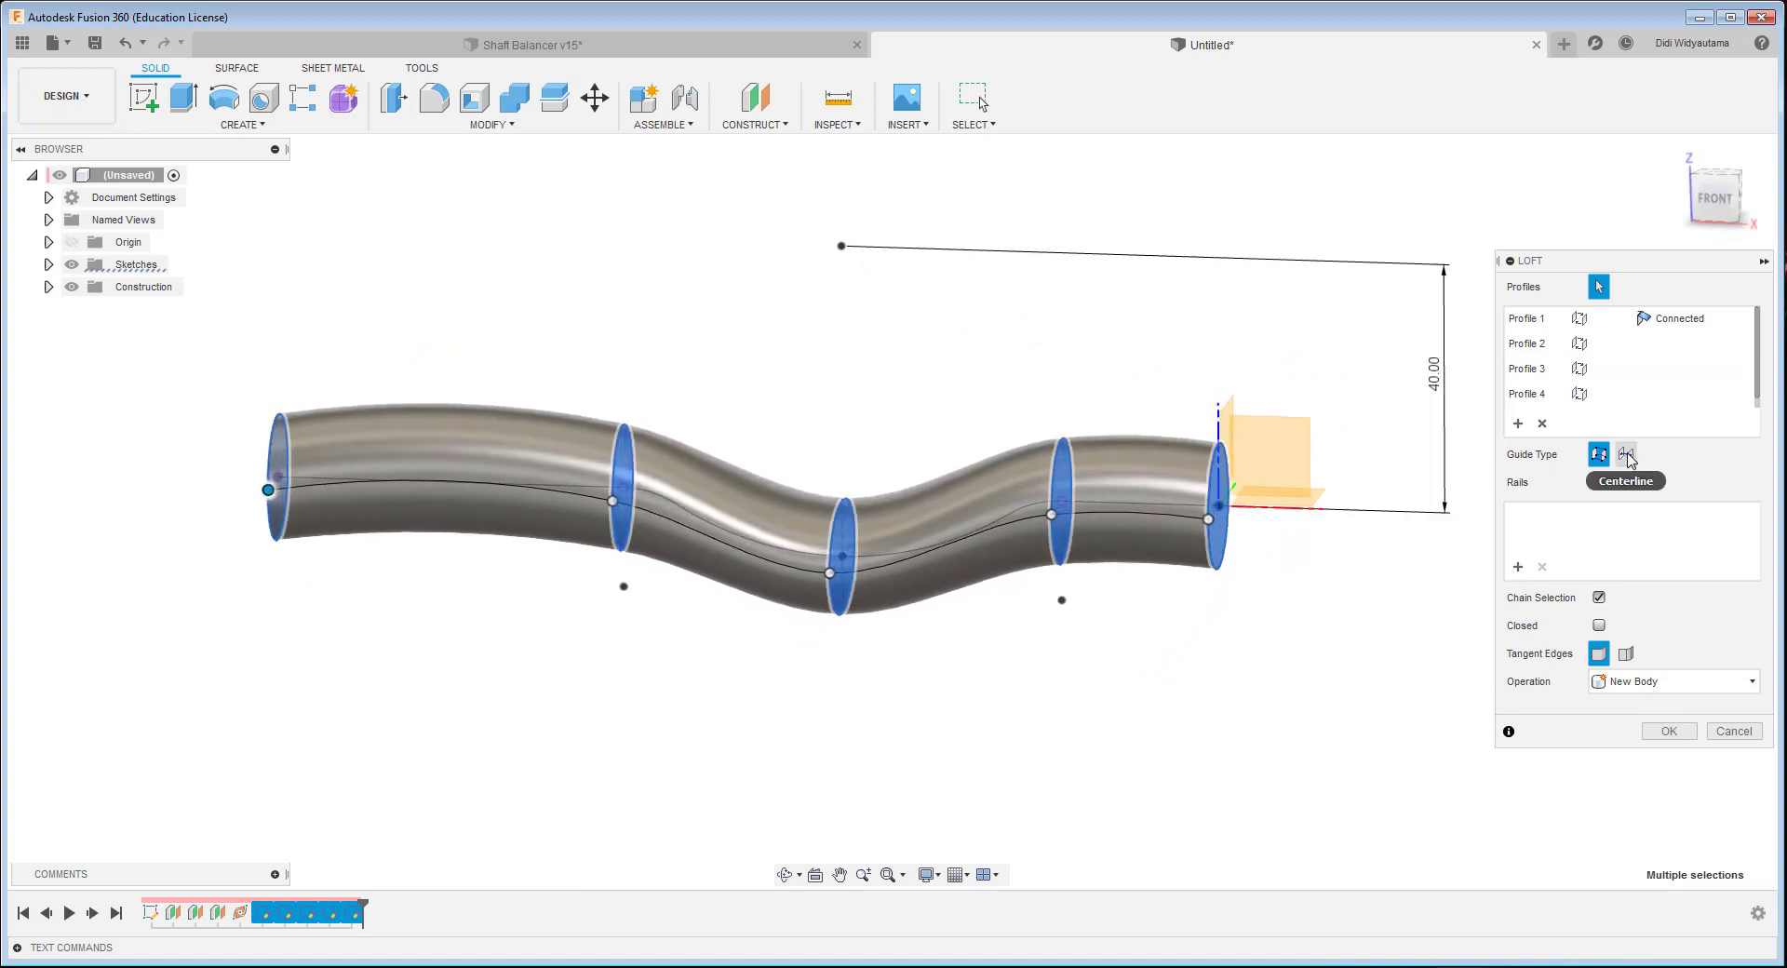
- Guide the loft with the filleted path as its centerline and create it as a new body
click(1627, 455)
shift+middle_drag(1322, 656, 1135, 578)
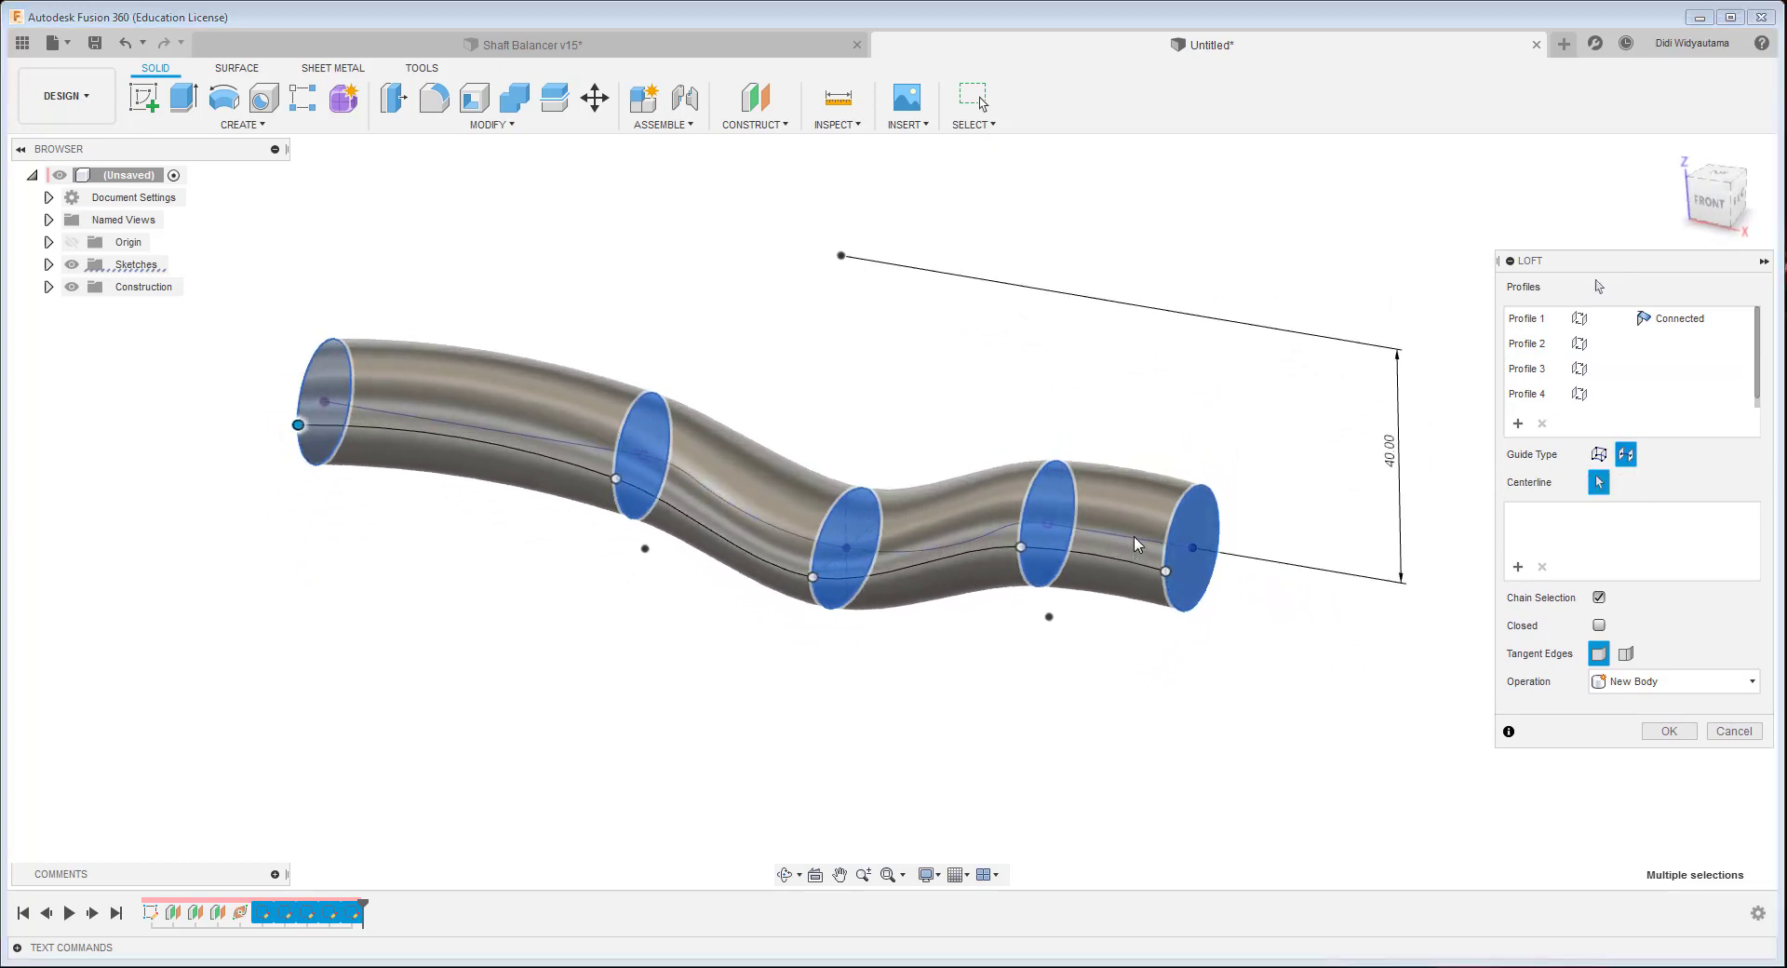
click(1135, 544)
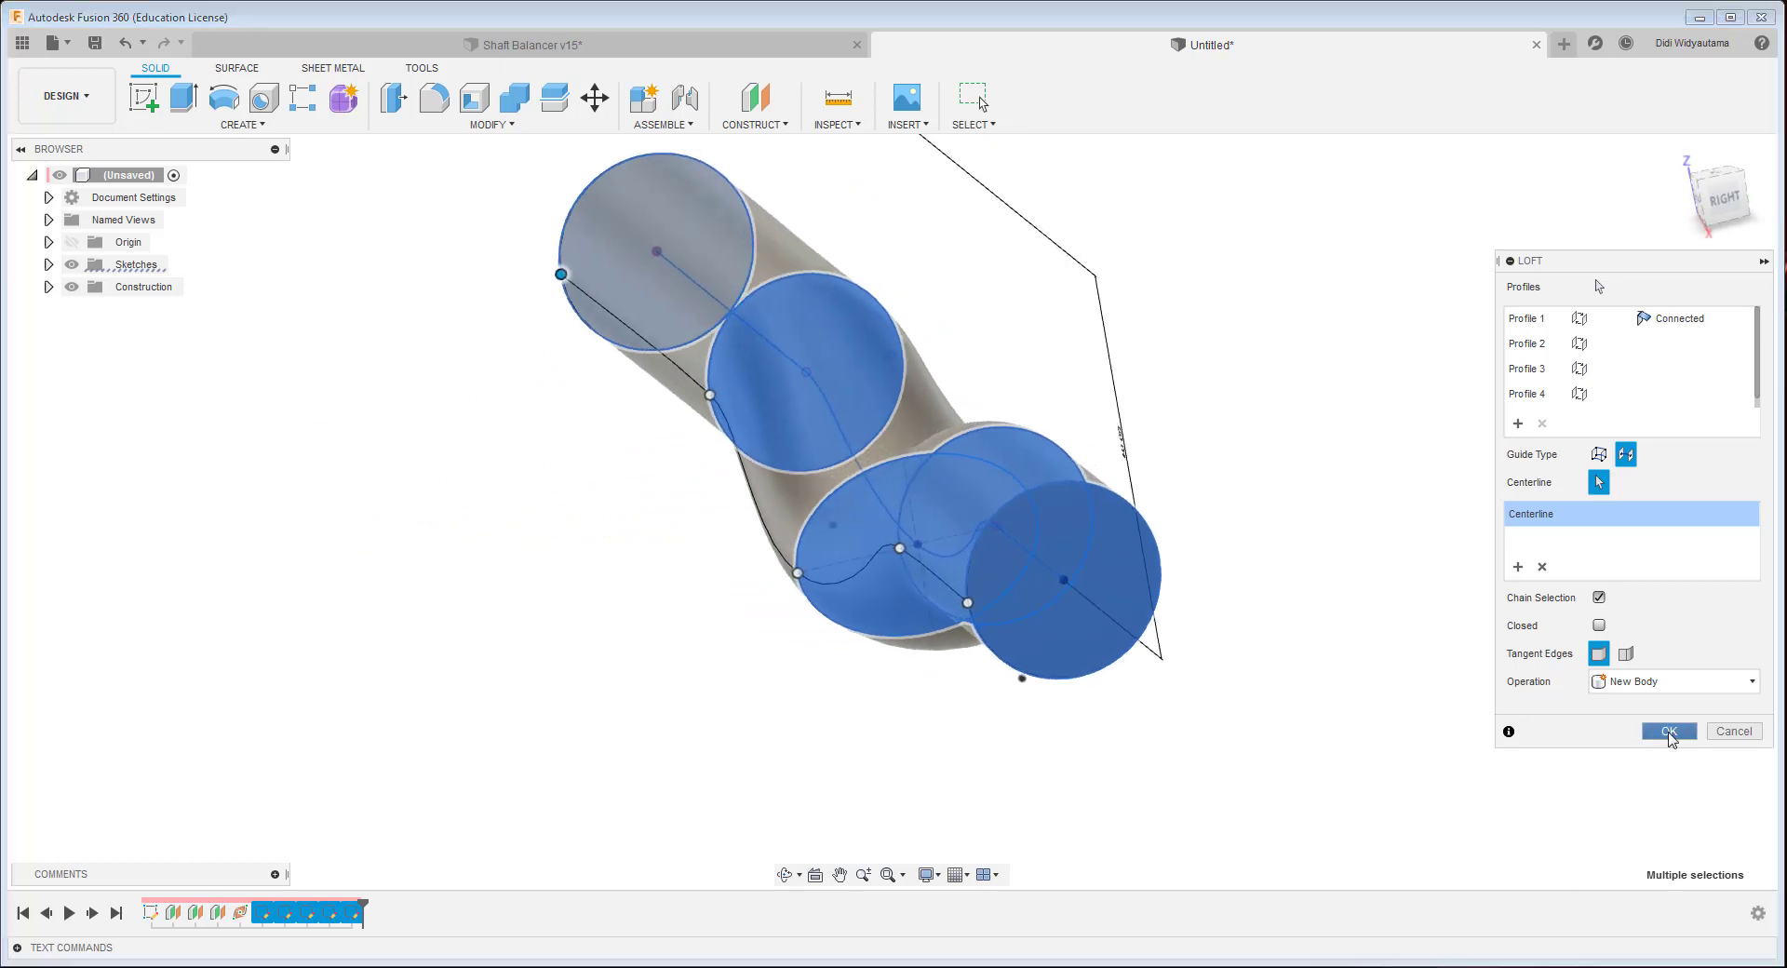
click(1668, 732)
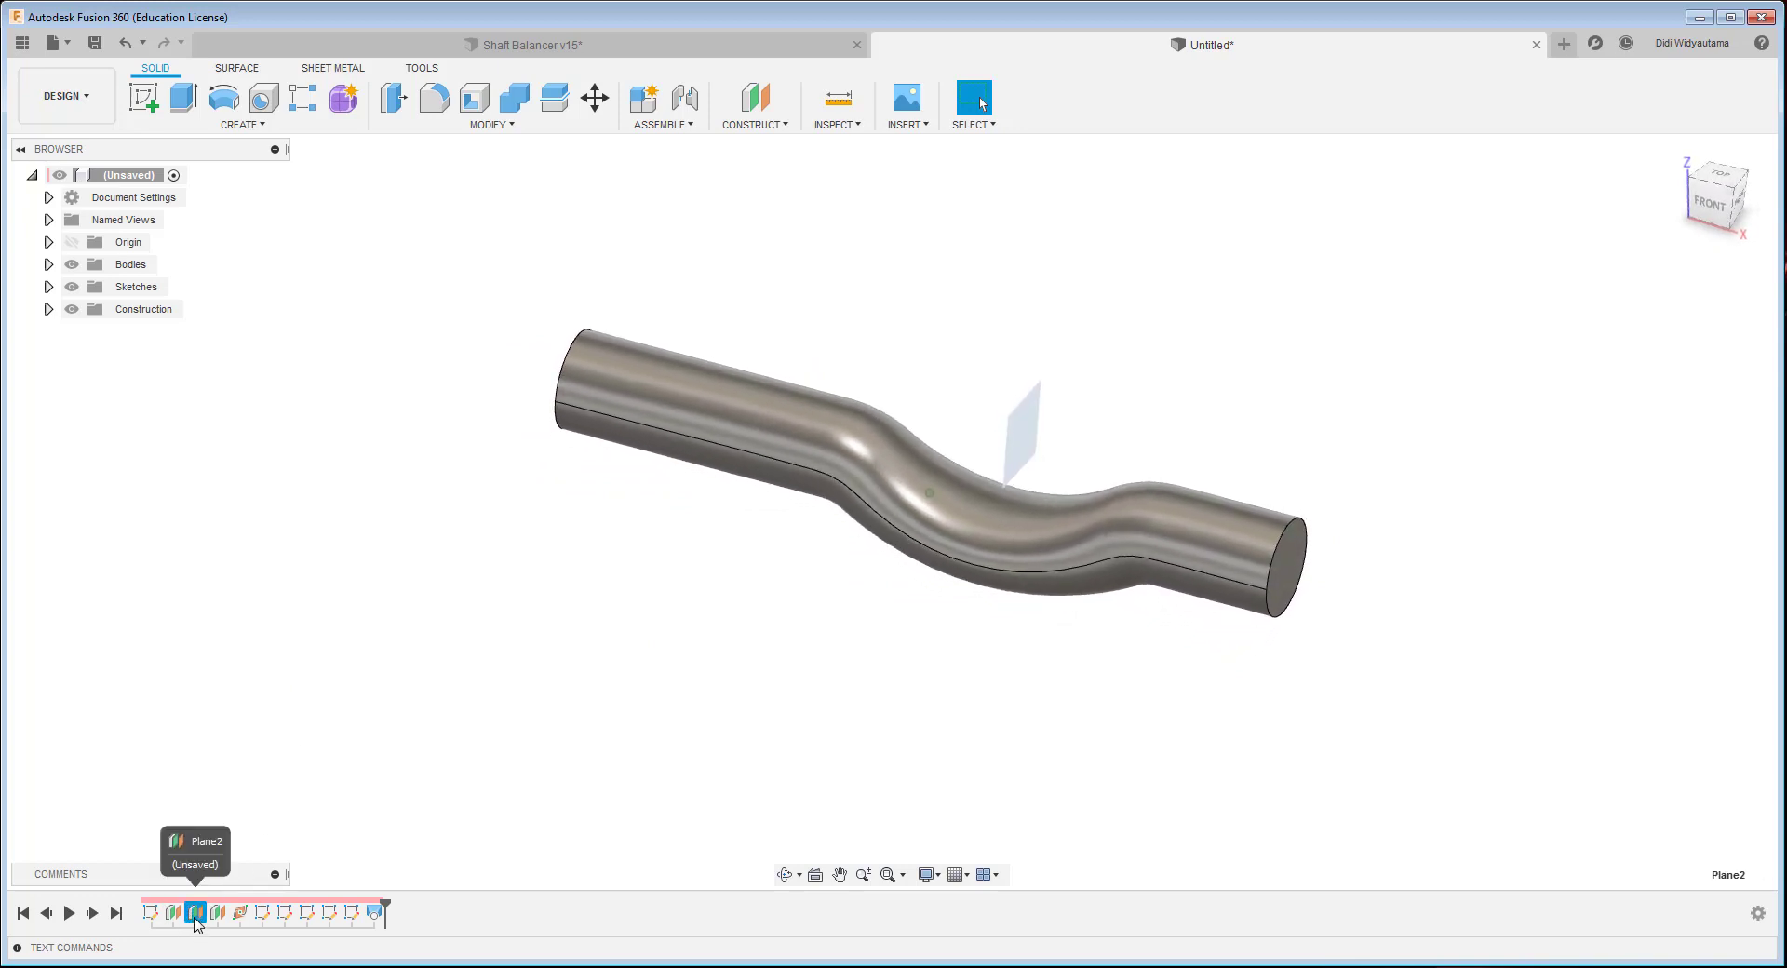
- Create a sketch on Plane2, the construction plane through the middle of the bend, and turn on Slice
click(196, 914)
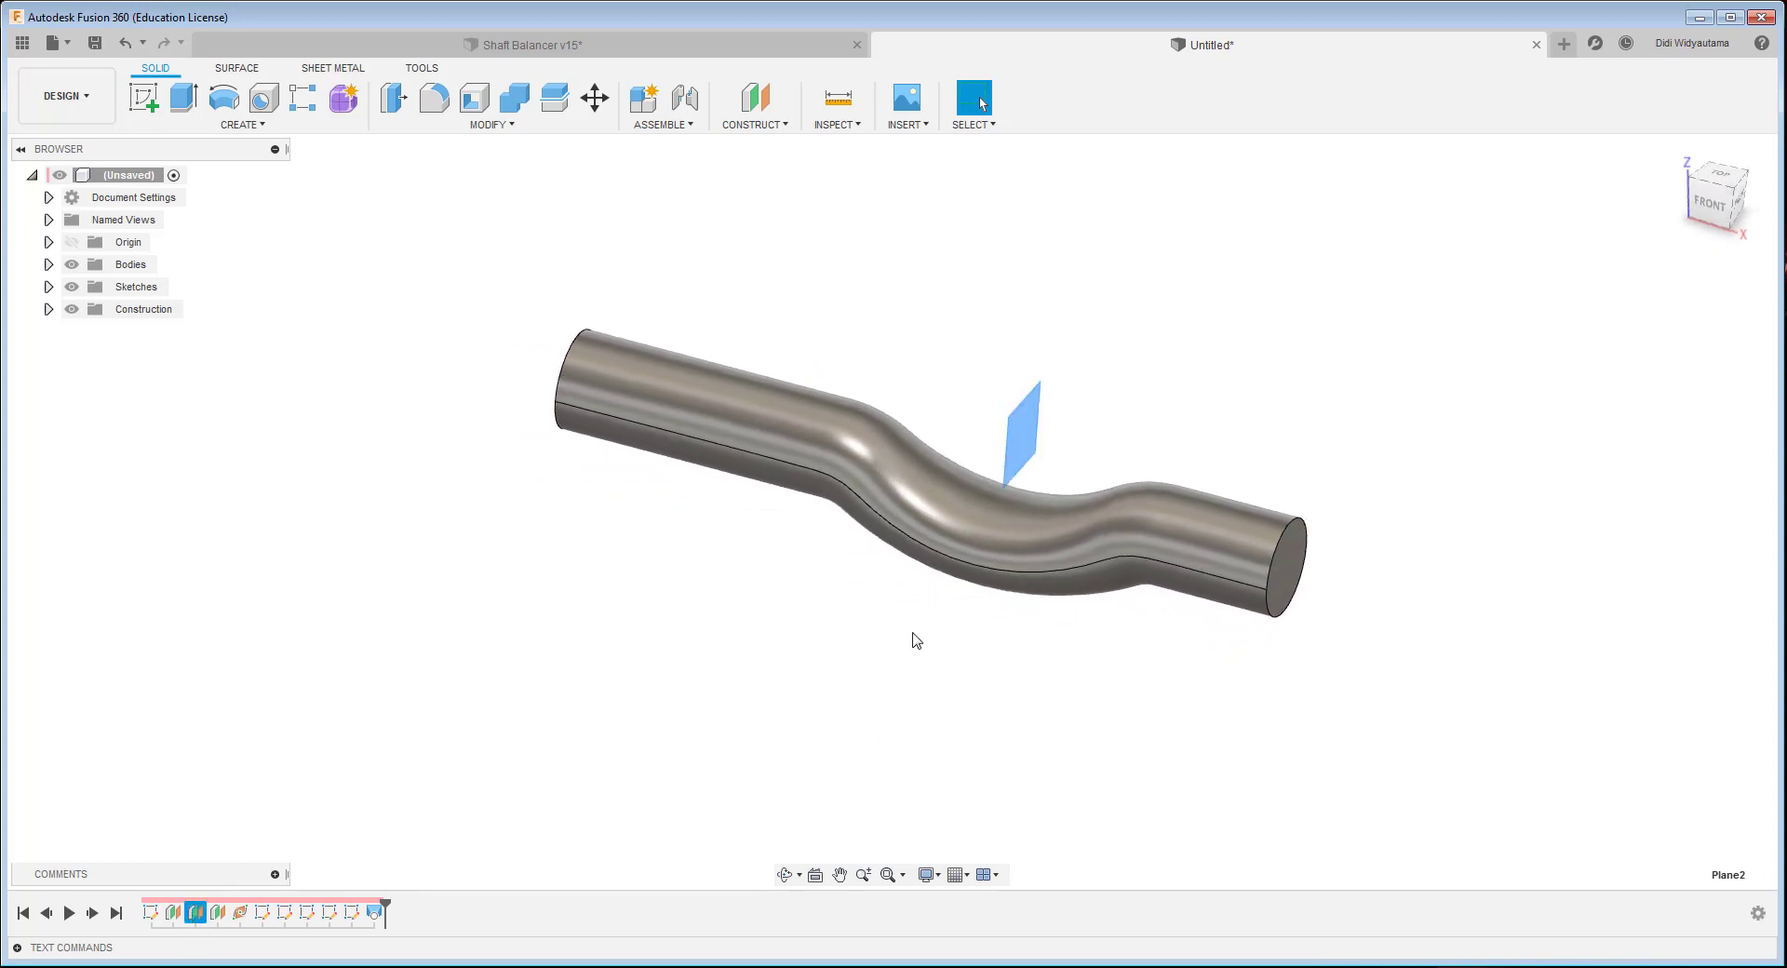
right_click(198, 917)
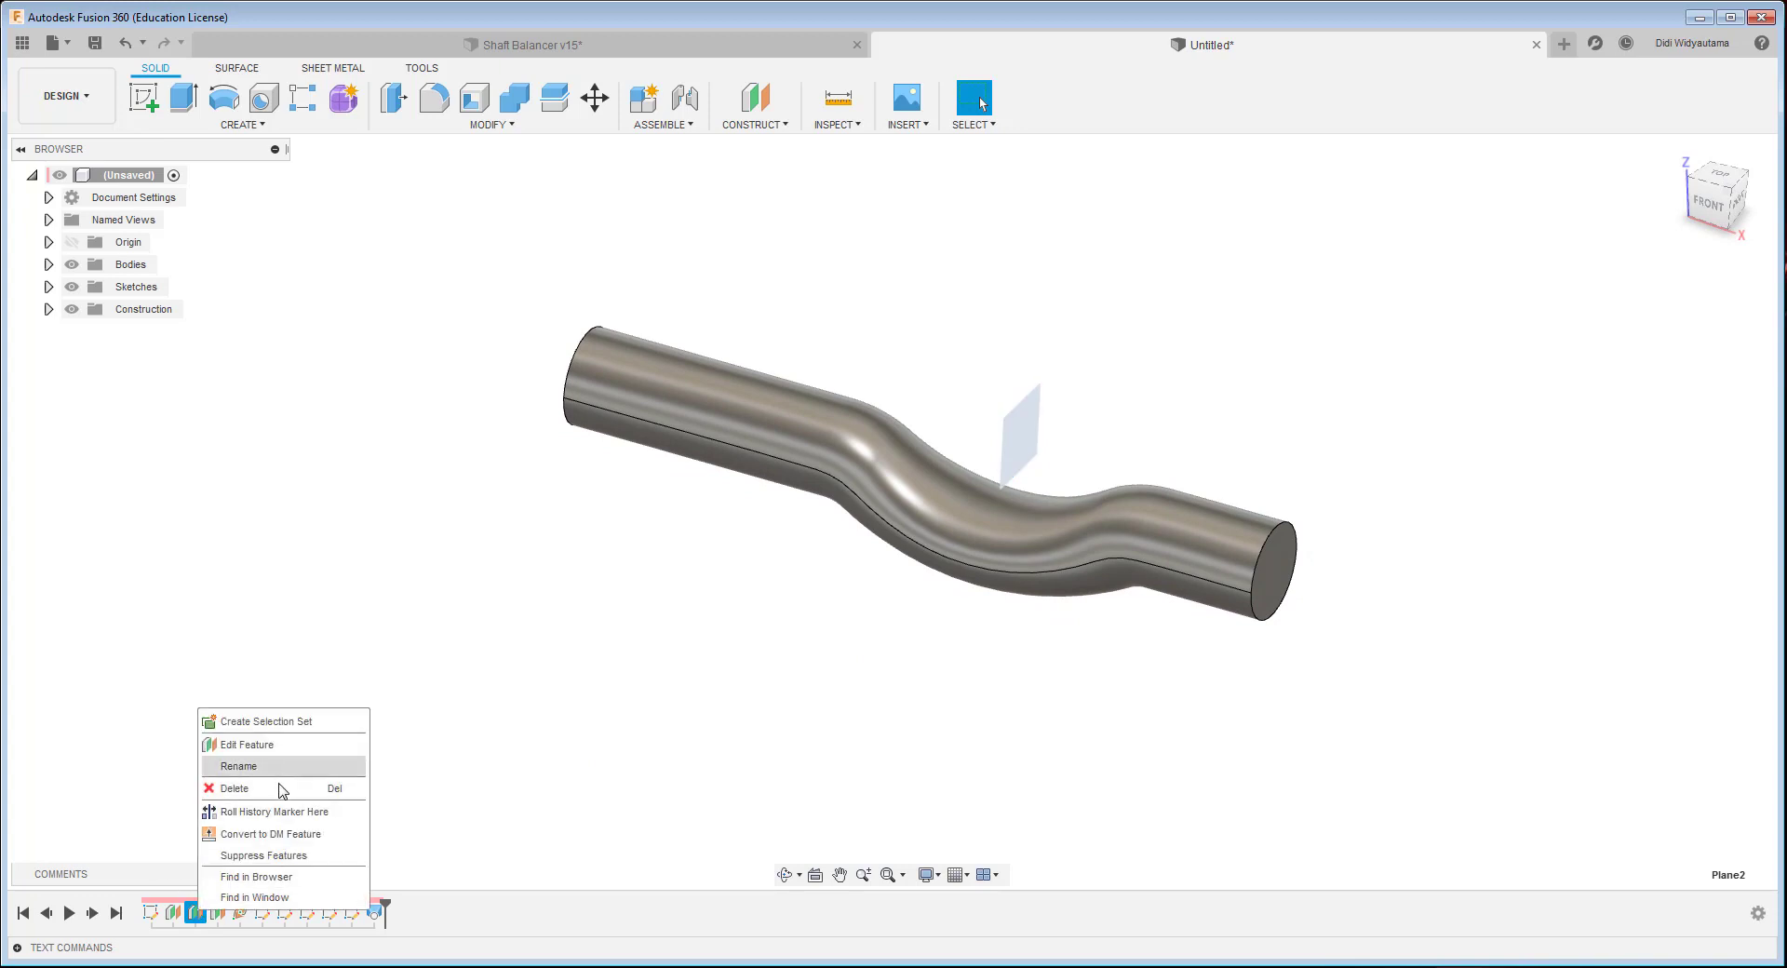
click(439, 571)
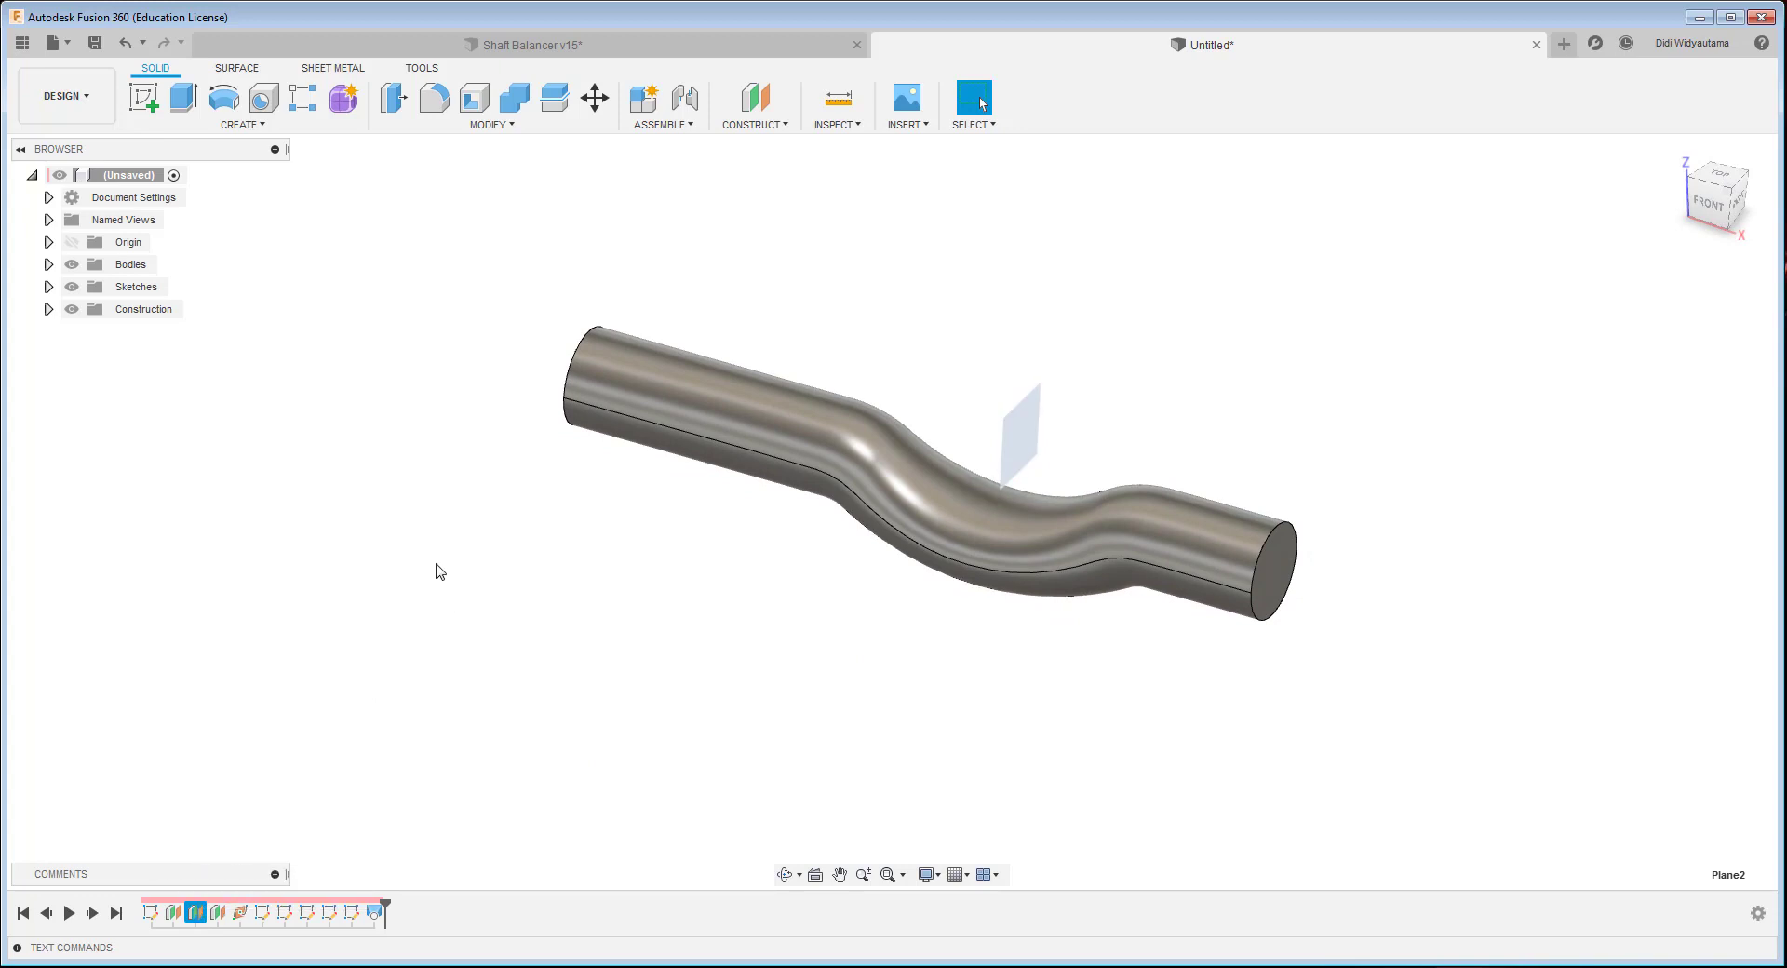
click(48, 310)
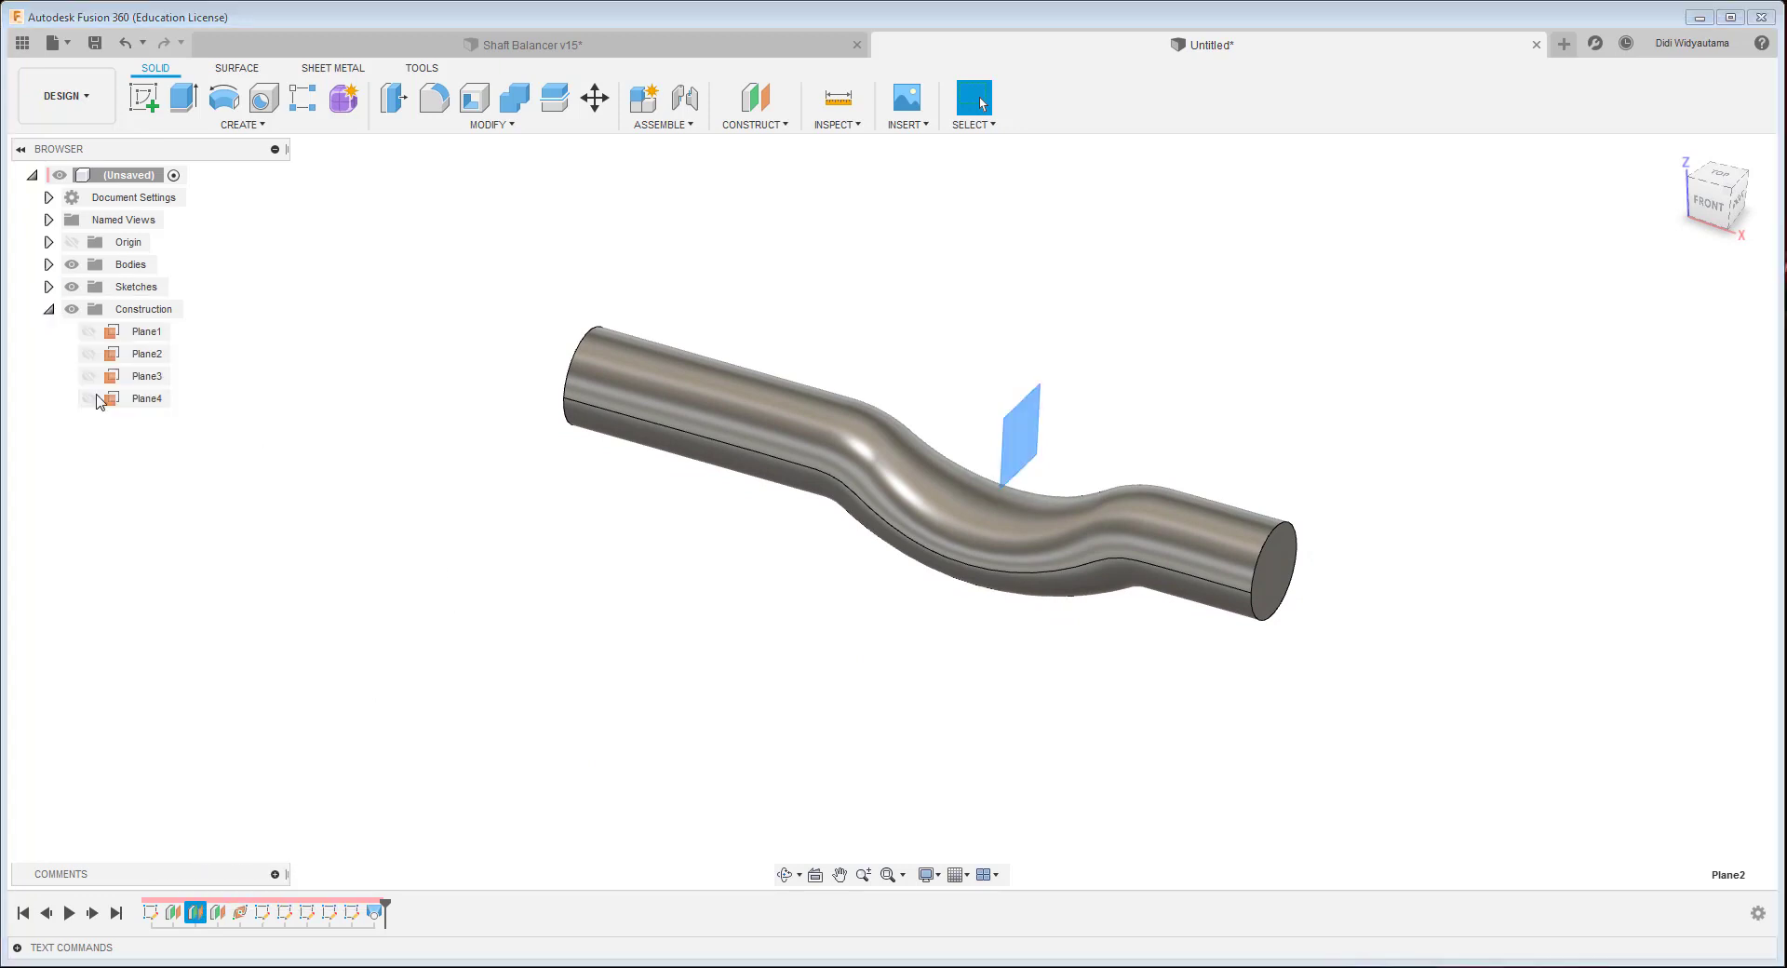
click(149, 355)
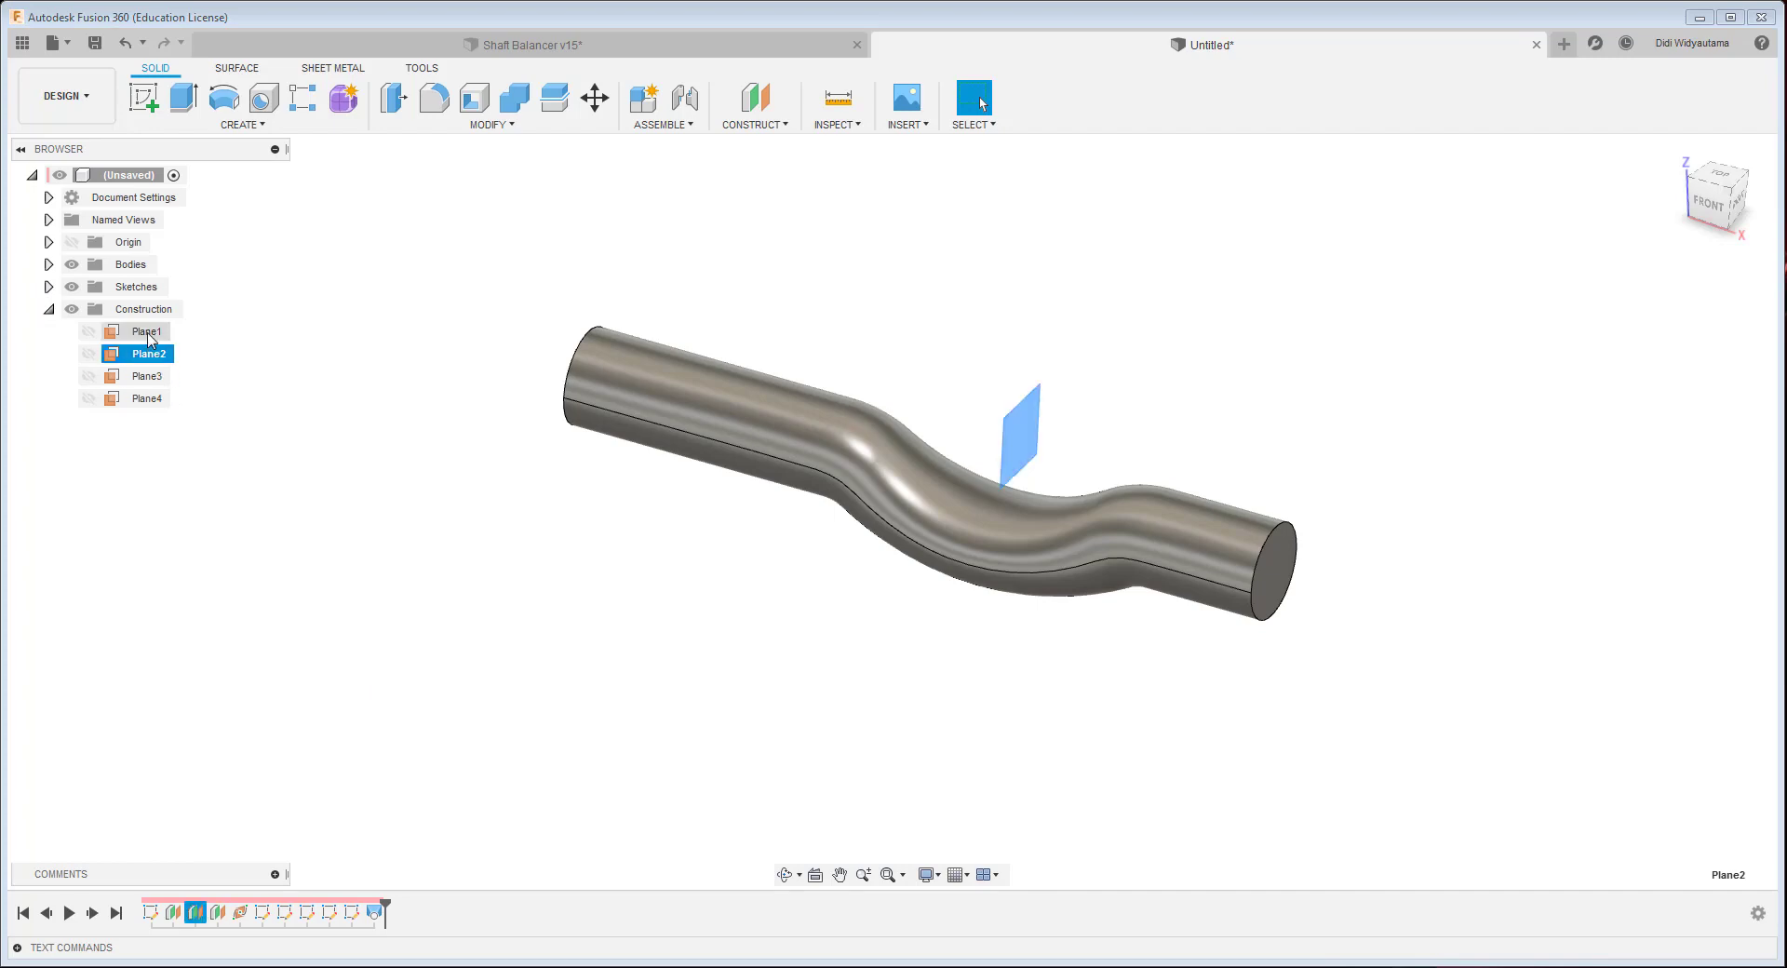
right_click(147, 354)
click(180, 388)
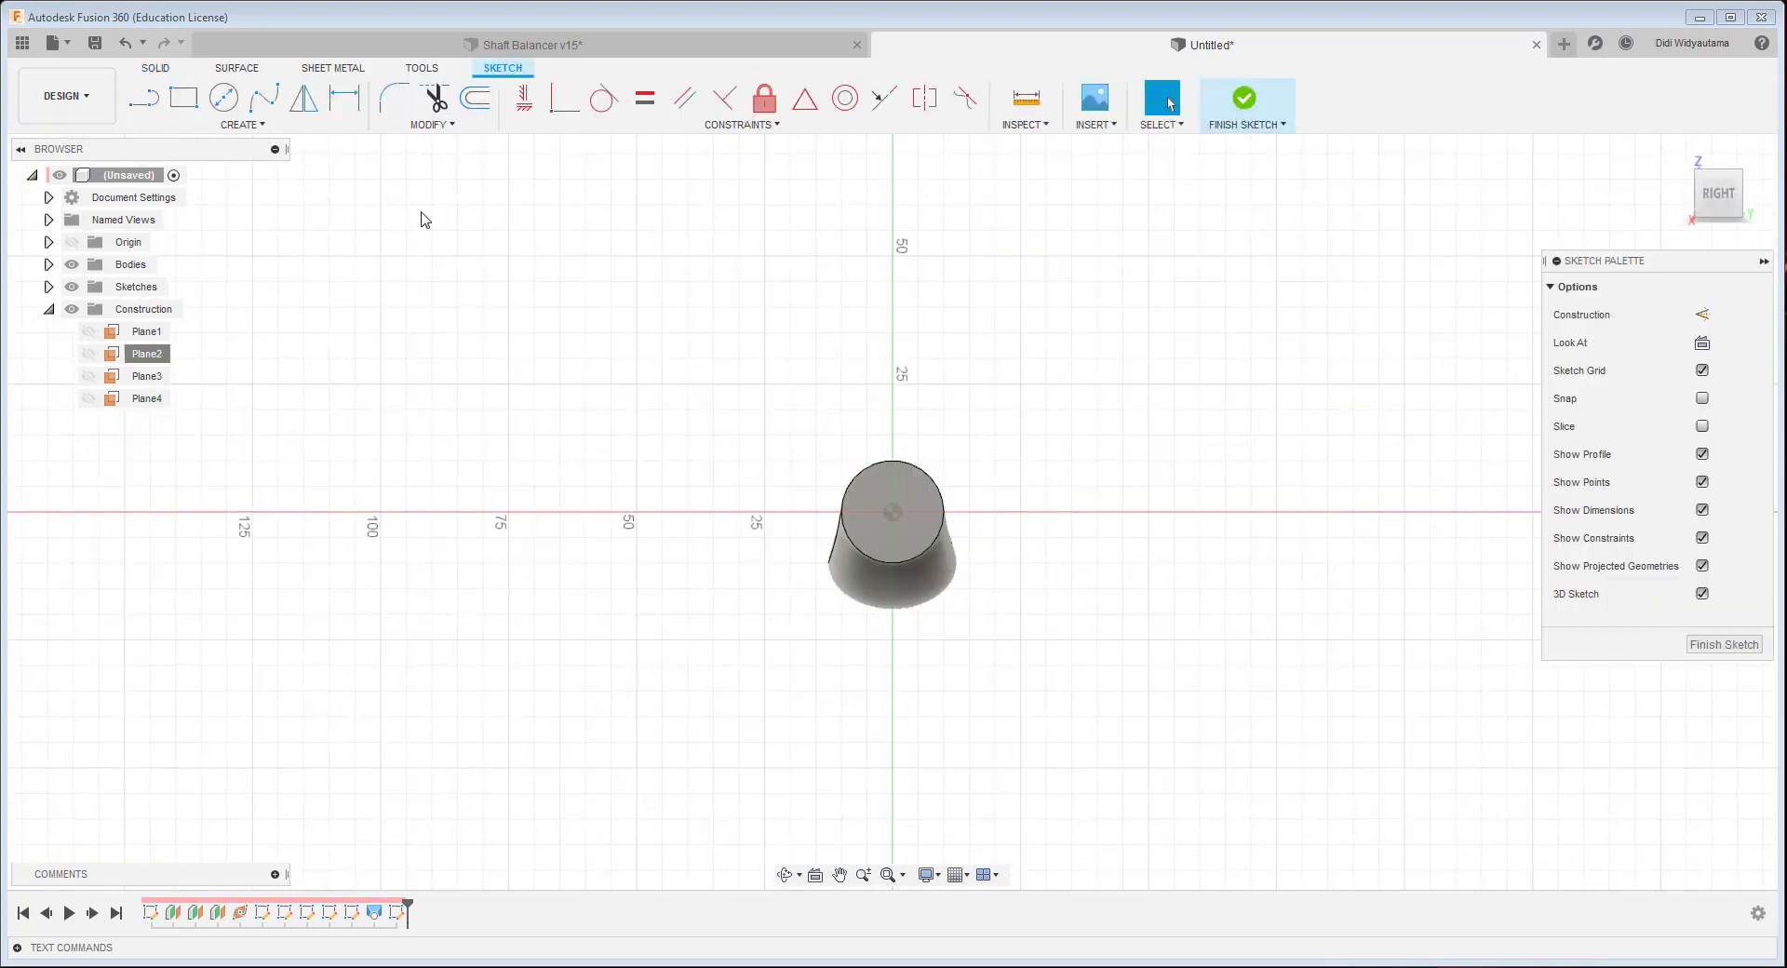
click(1706, 430)
scroll(940, 544, up, 4)
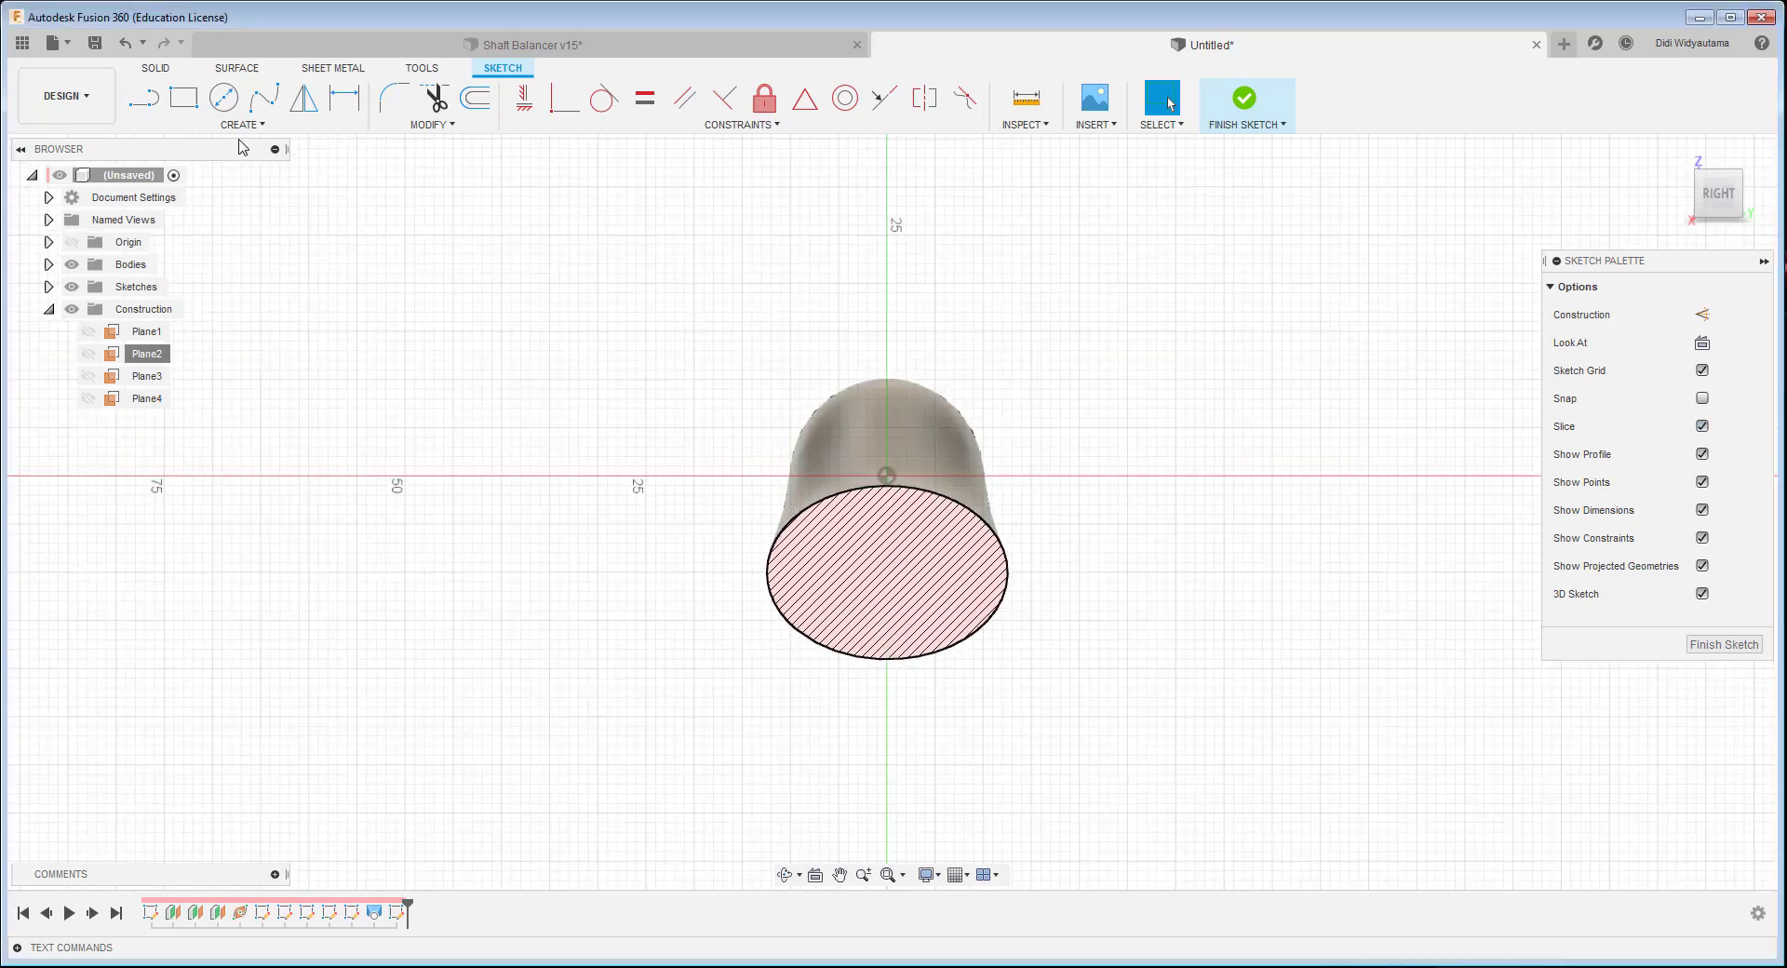
- Show the path sketch and intersect its middle arc with the sketch plane using Intersect, keeping the projection link on
click(198, 128)
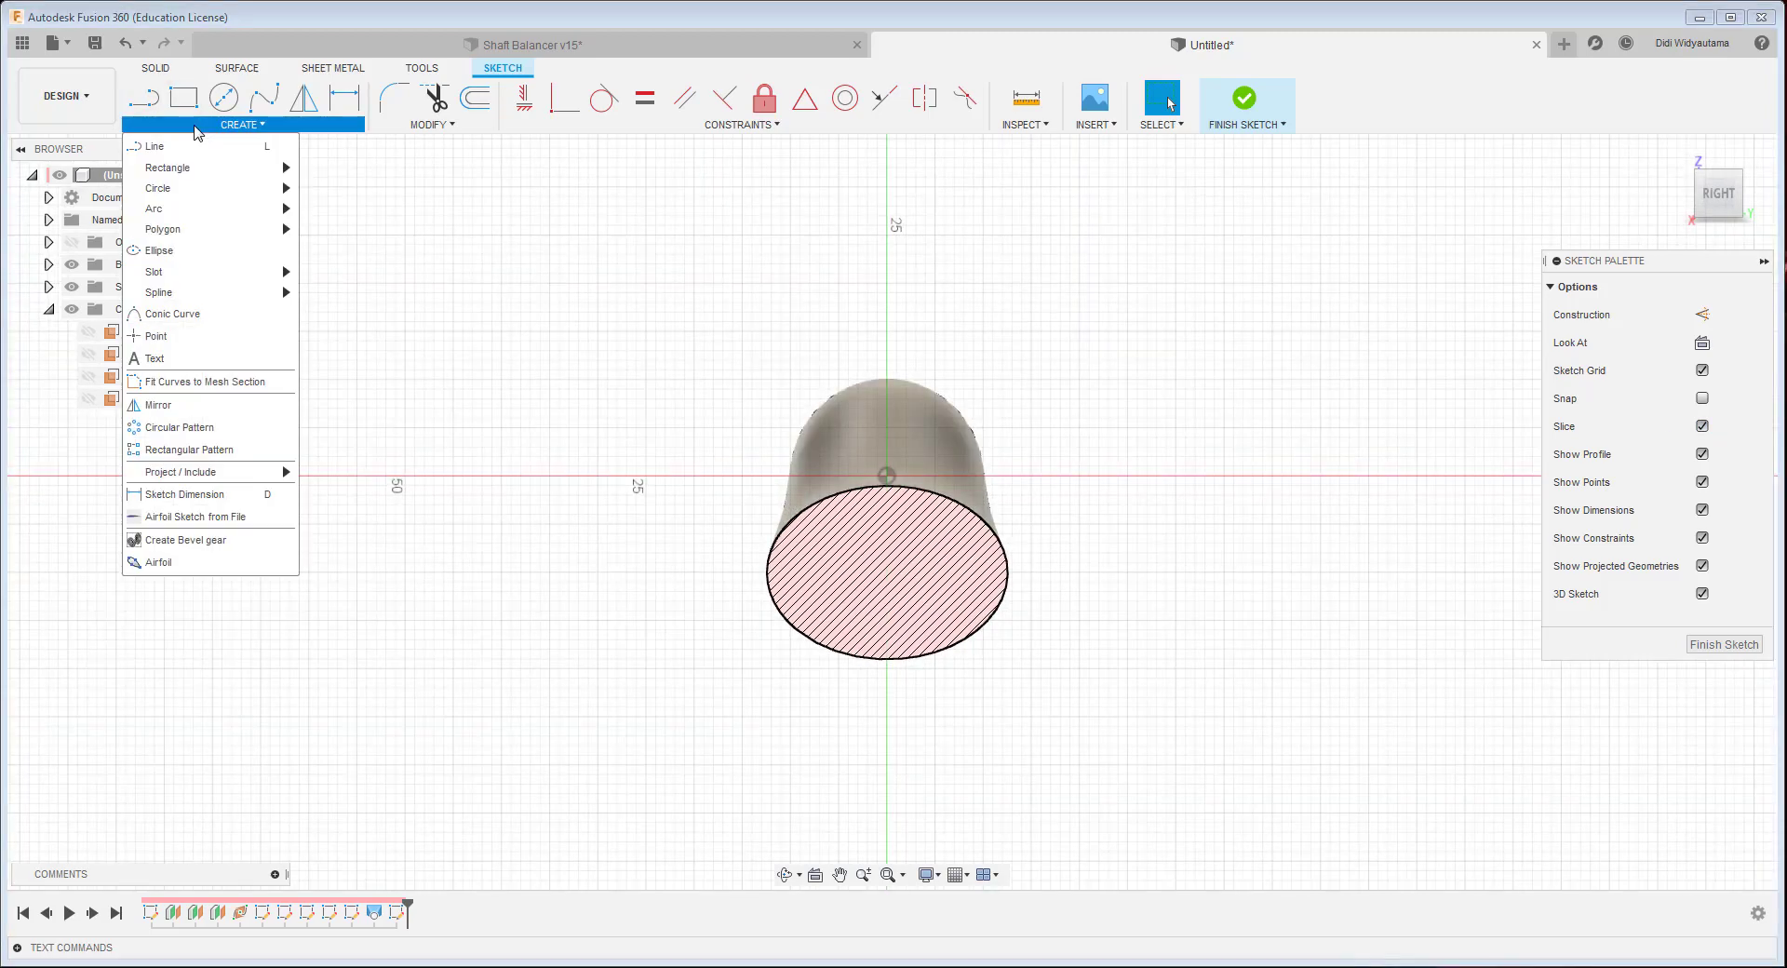
mouse_move(243, 475)
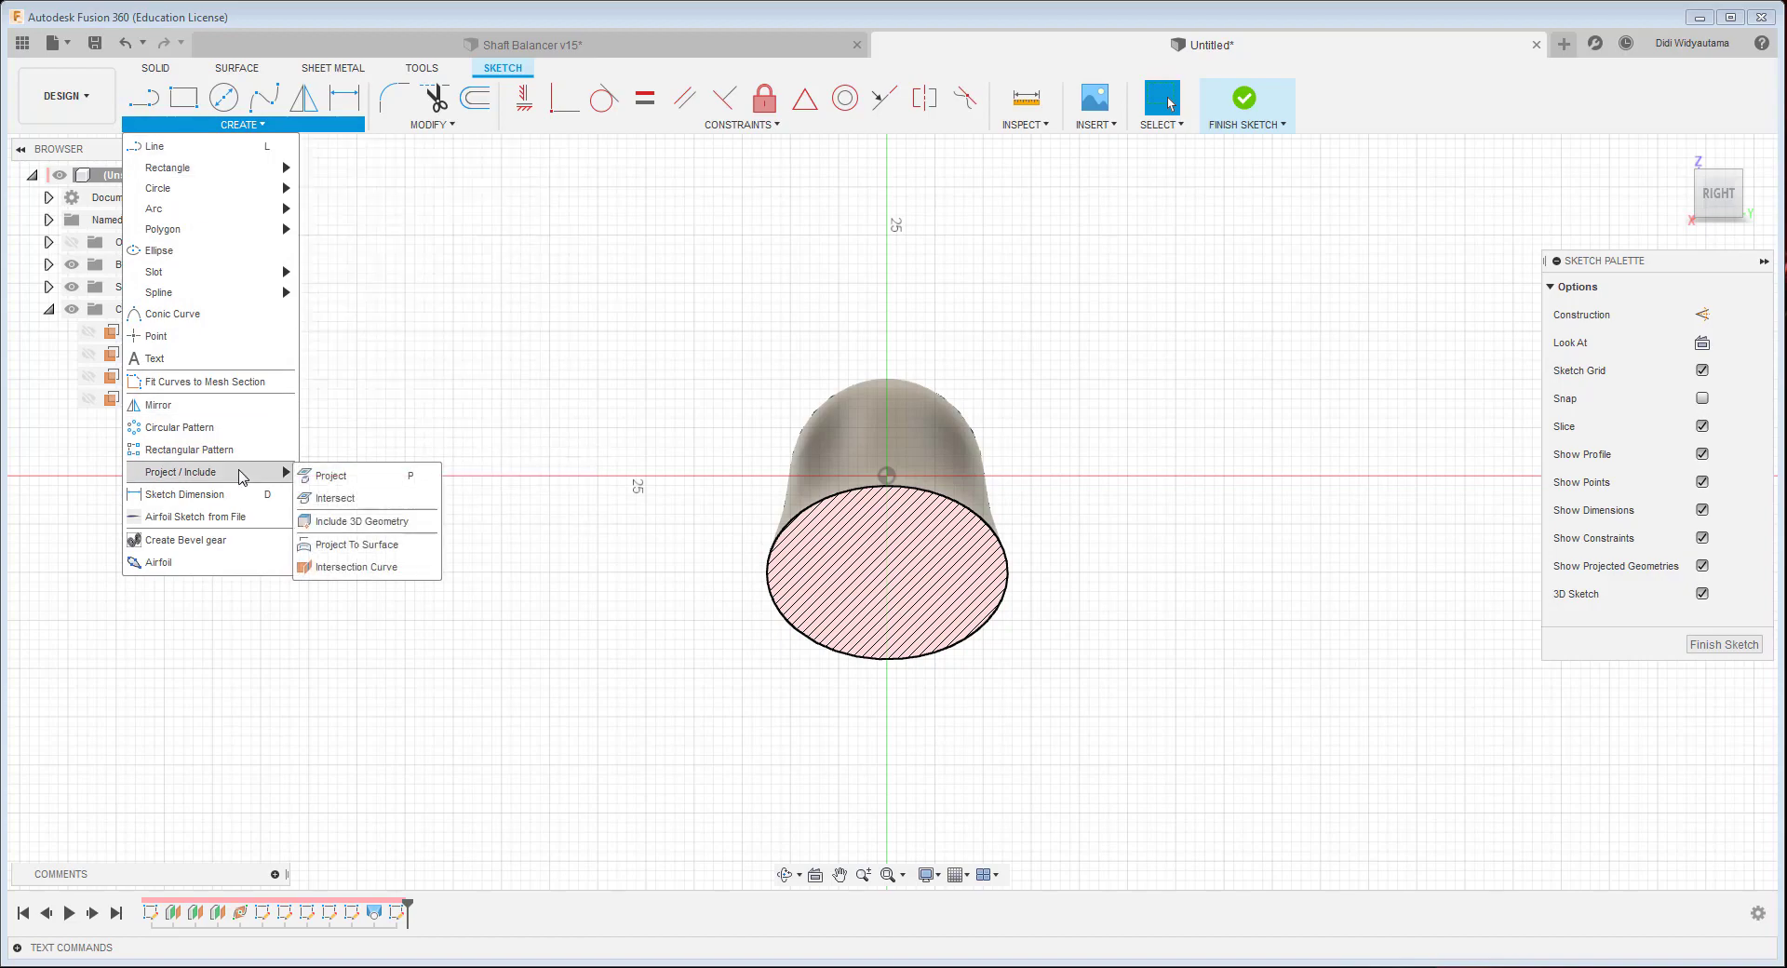
click(347, 500)
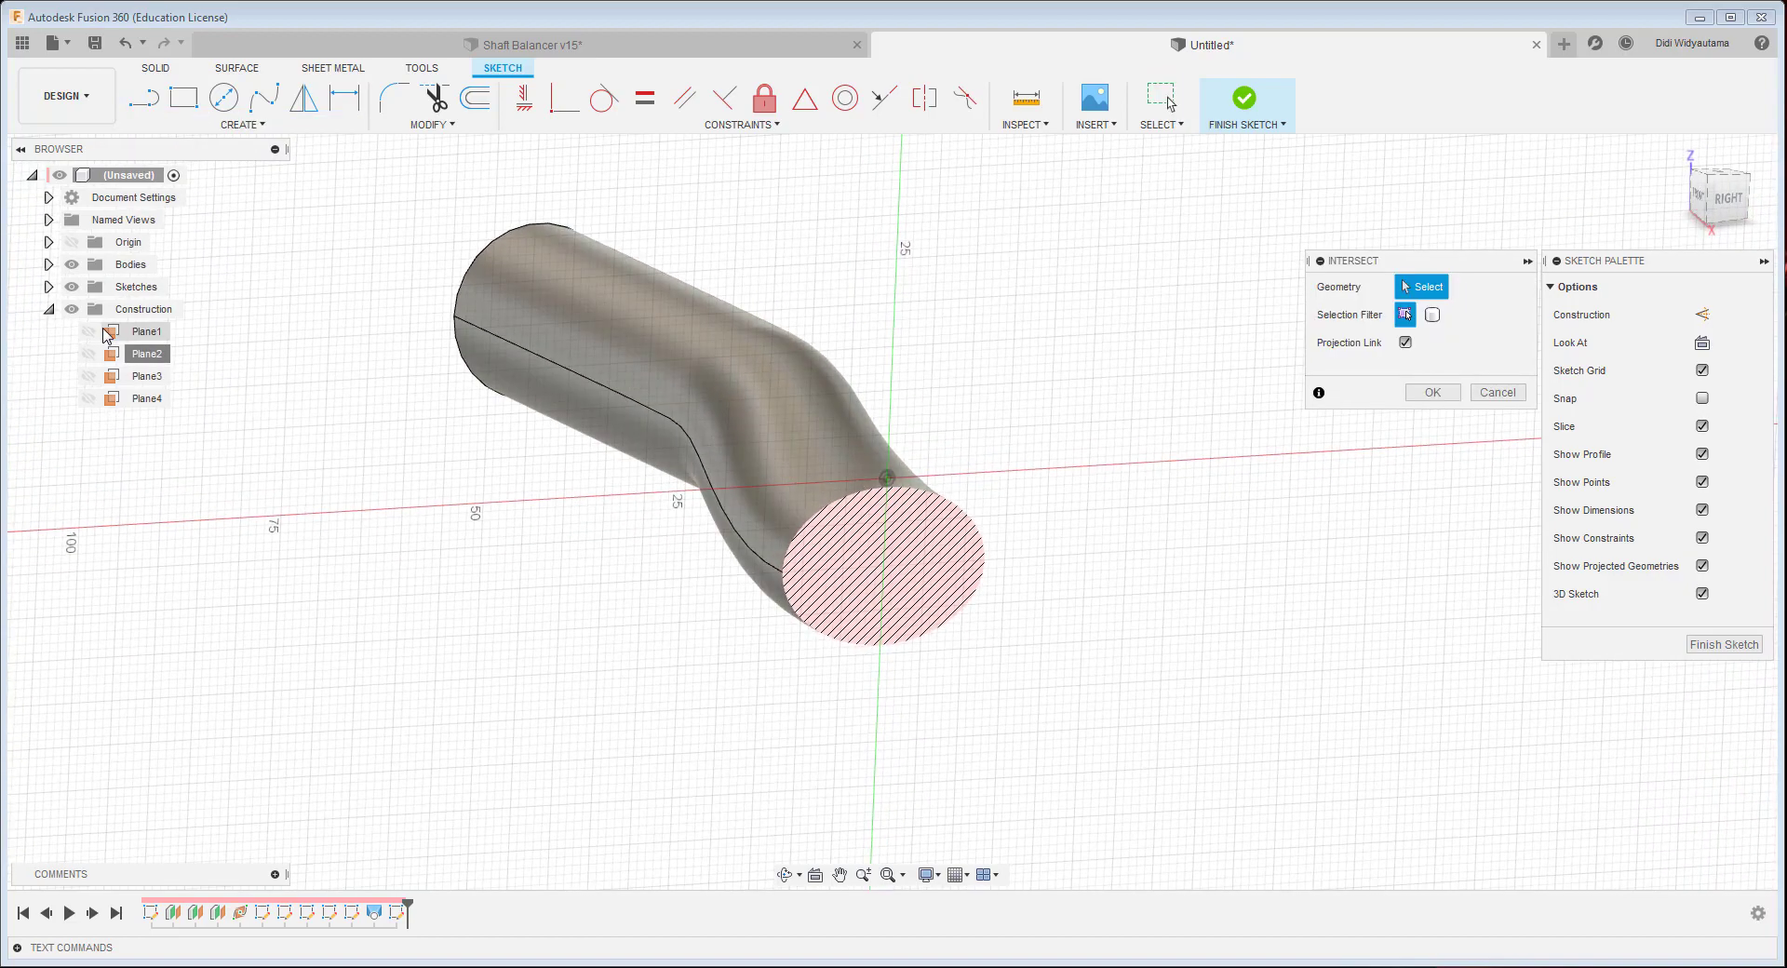
click(48, 287)
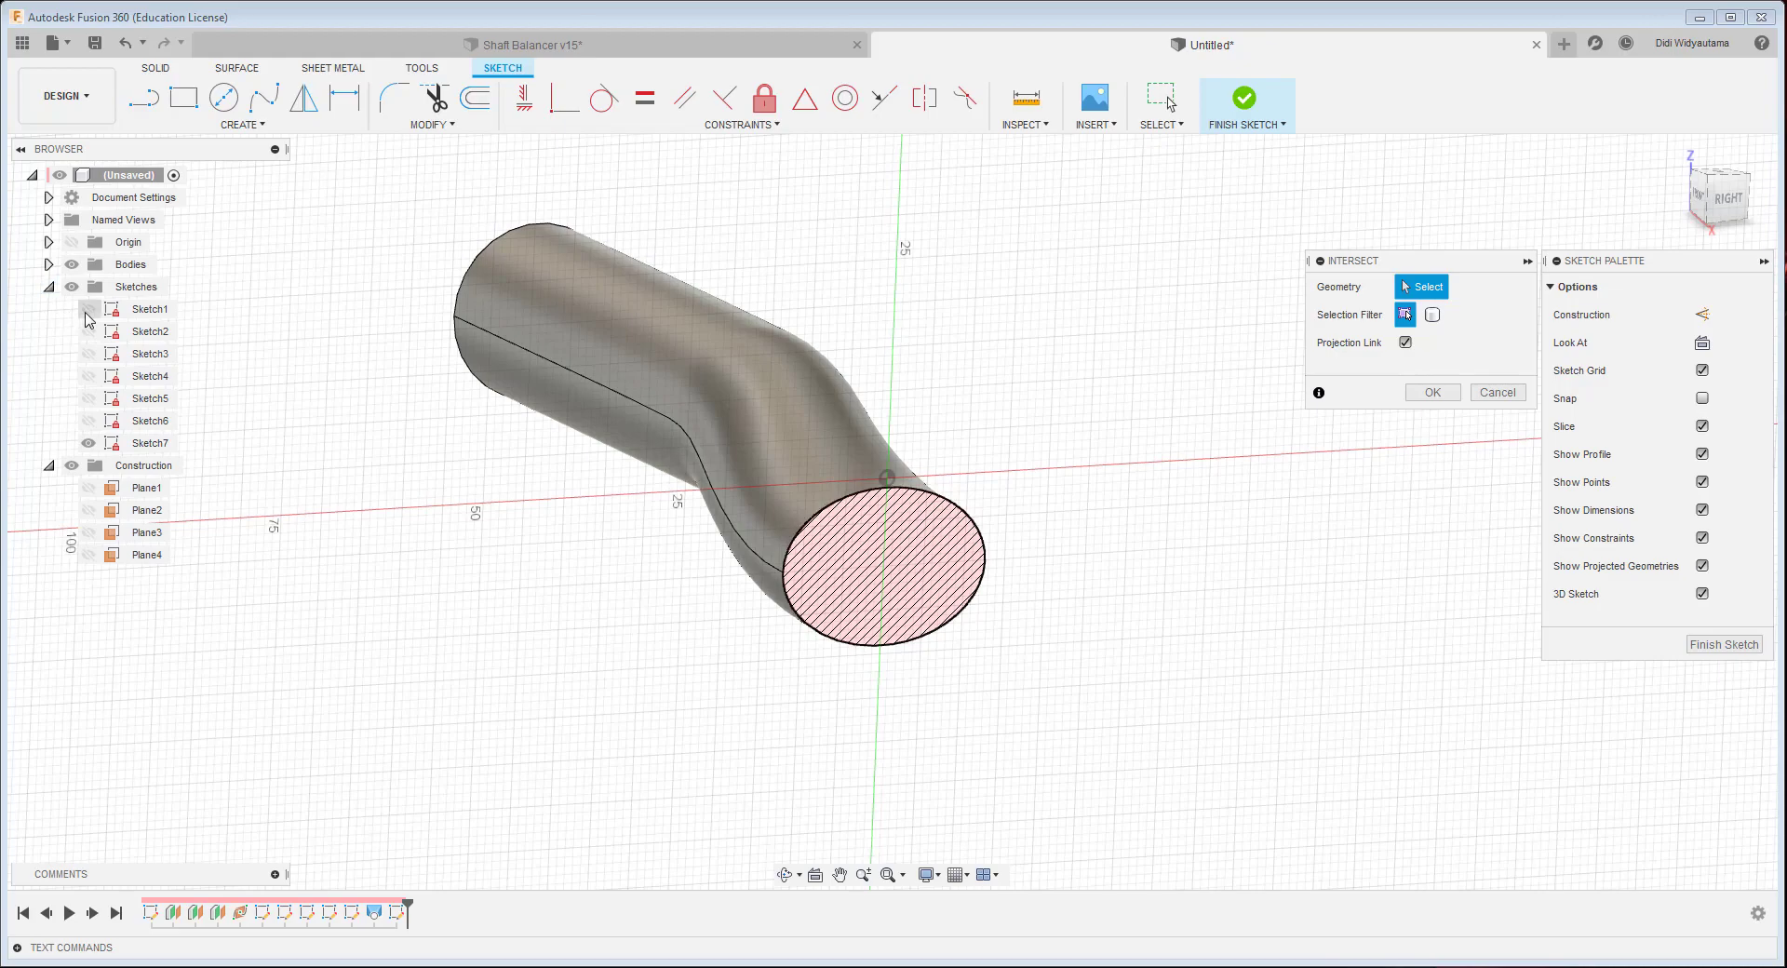
click(88, 310)
click(982, 567)
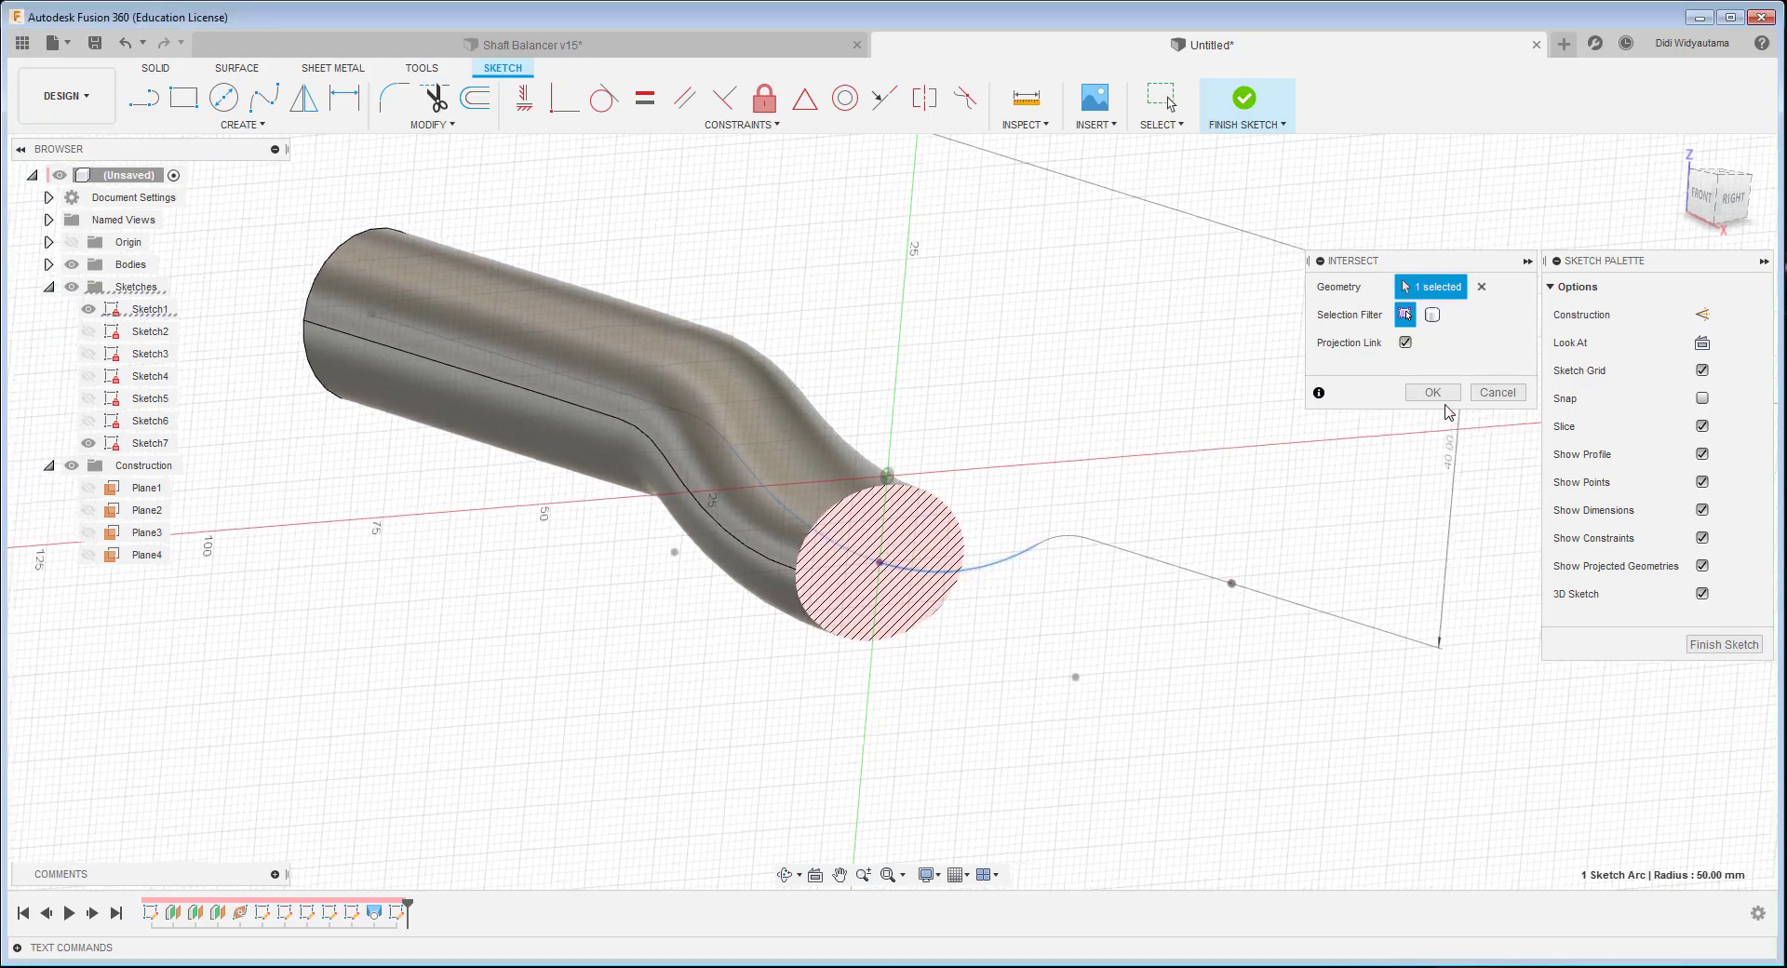
click(1438, 395)
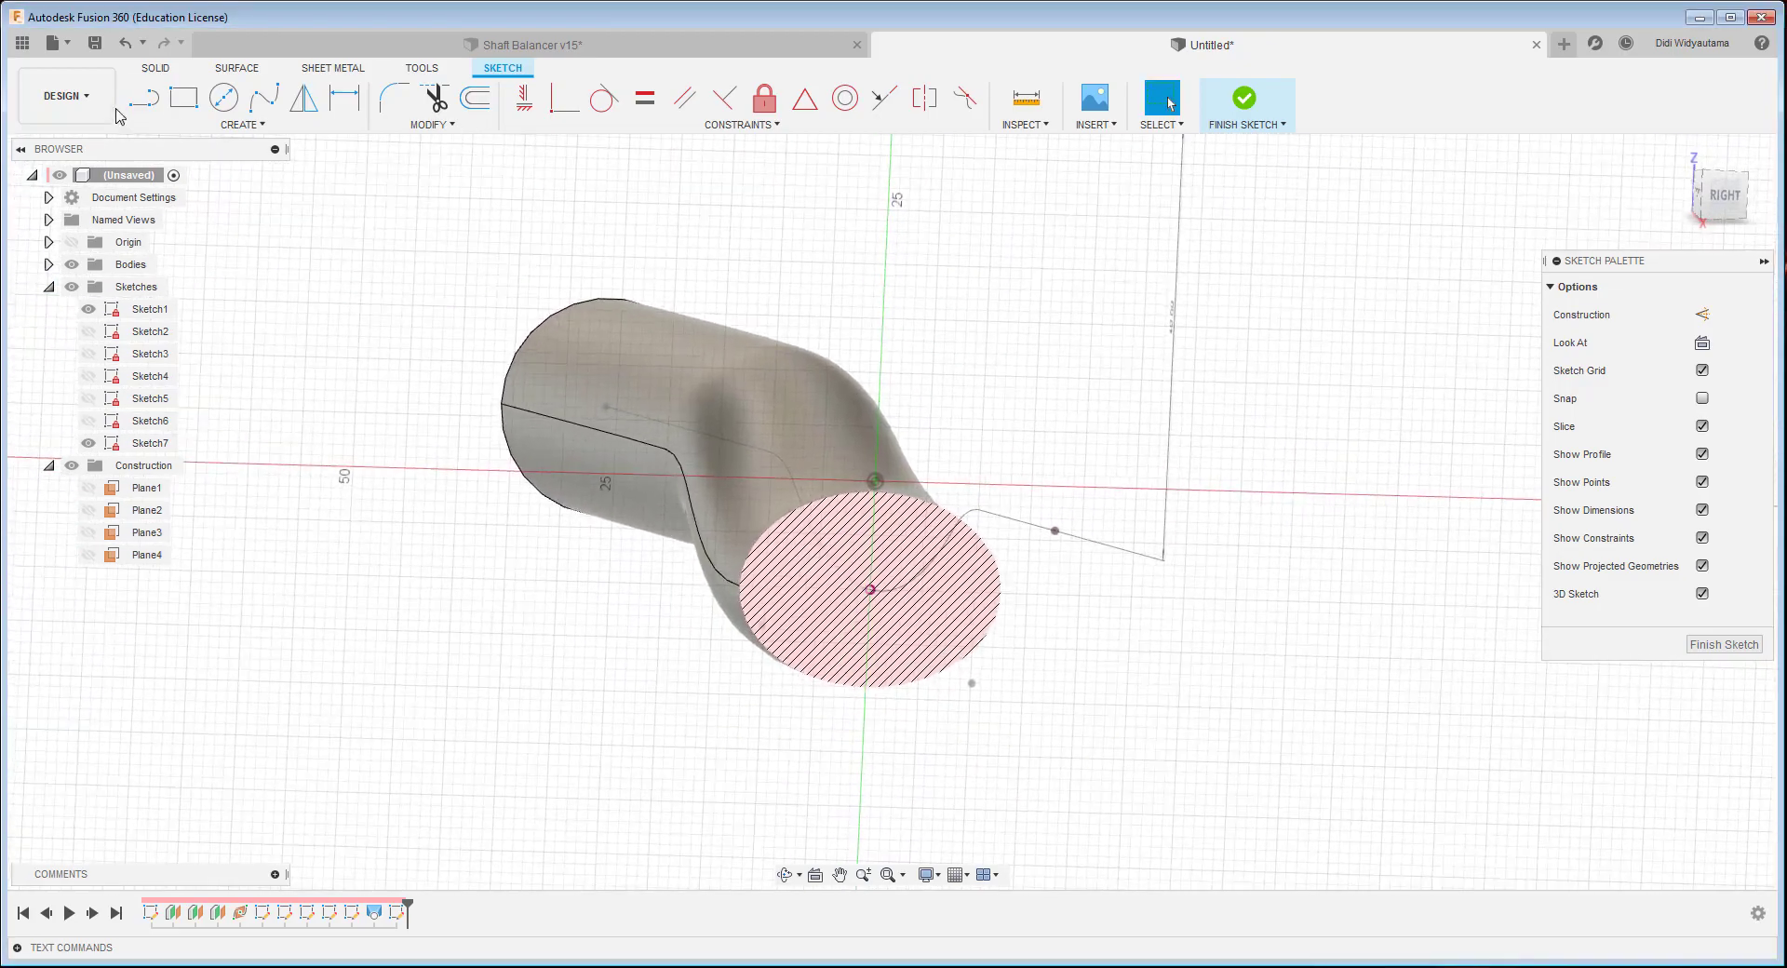
- Draw a line from the origin diagonally downward to the left, ending outside the elliptical section
click(143, 97)
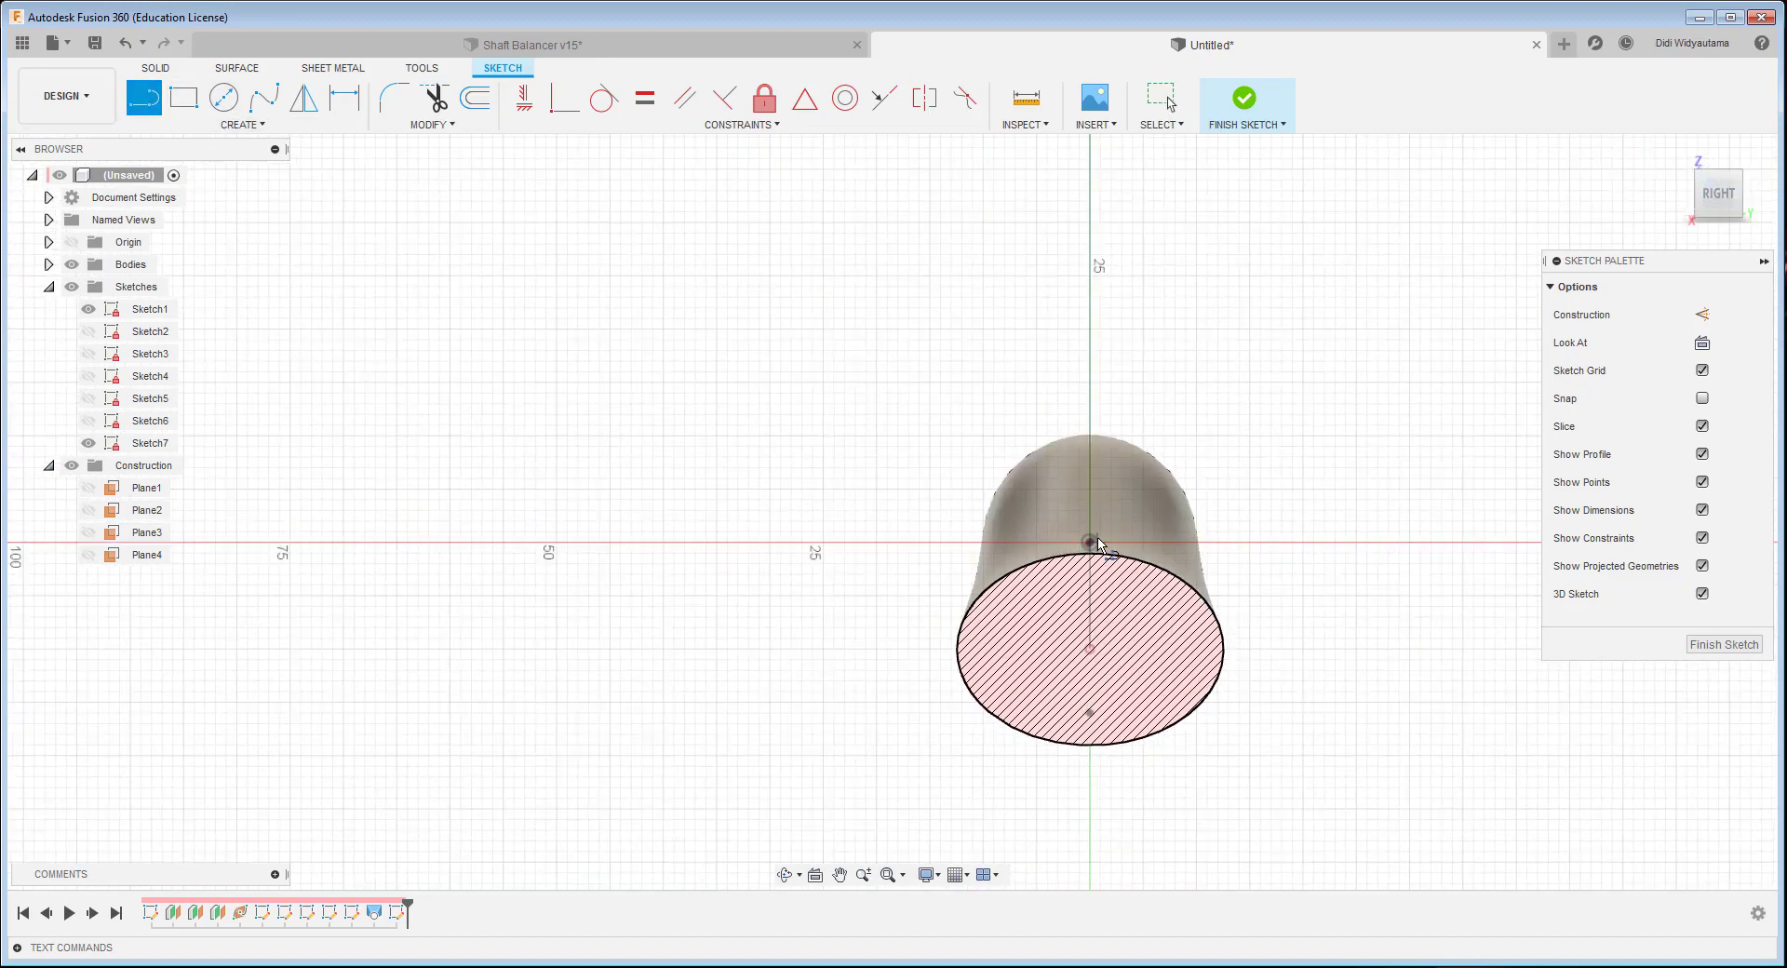
click(1093, 543)
scroll(915, 703, down, 3)
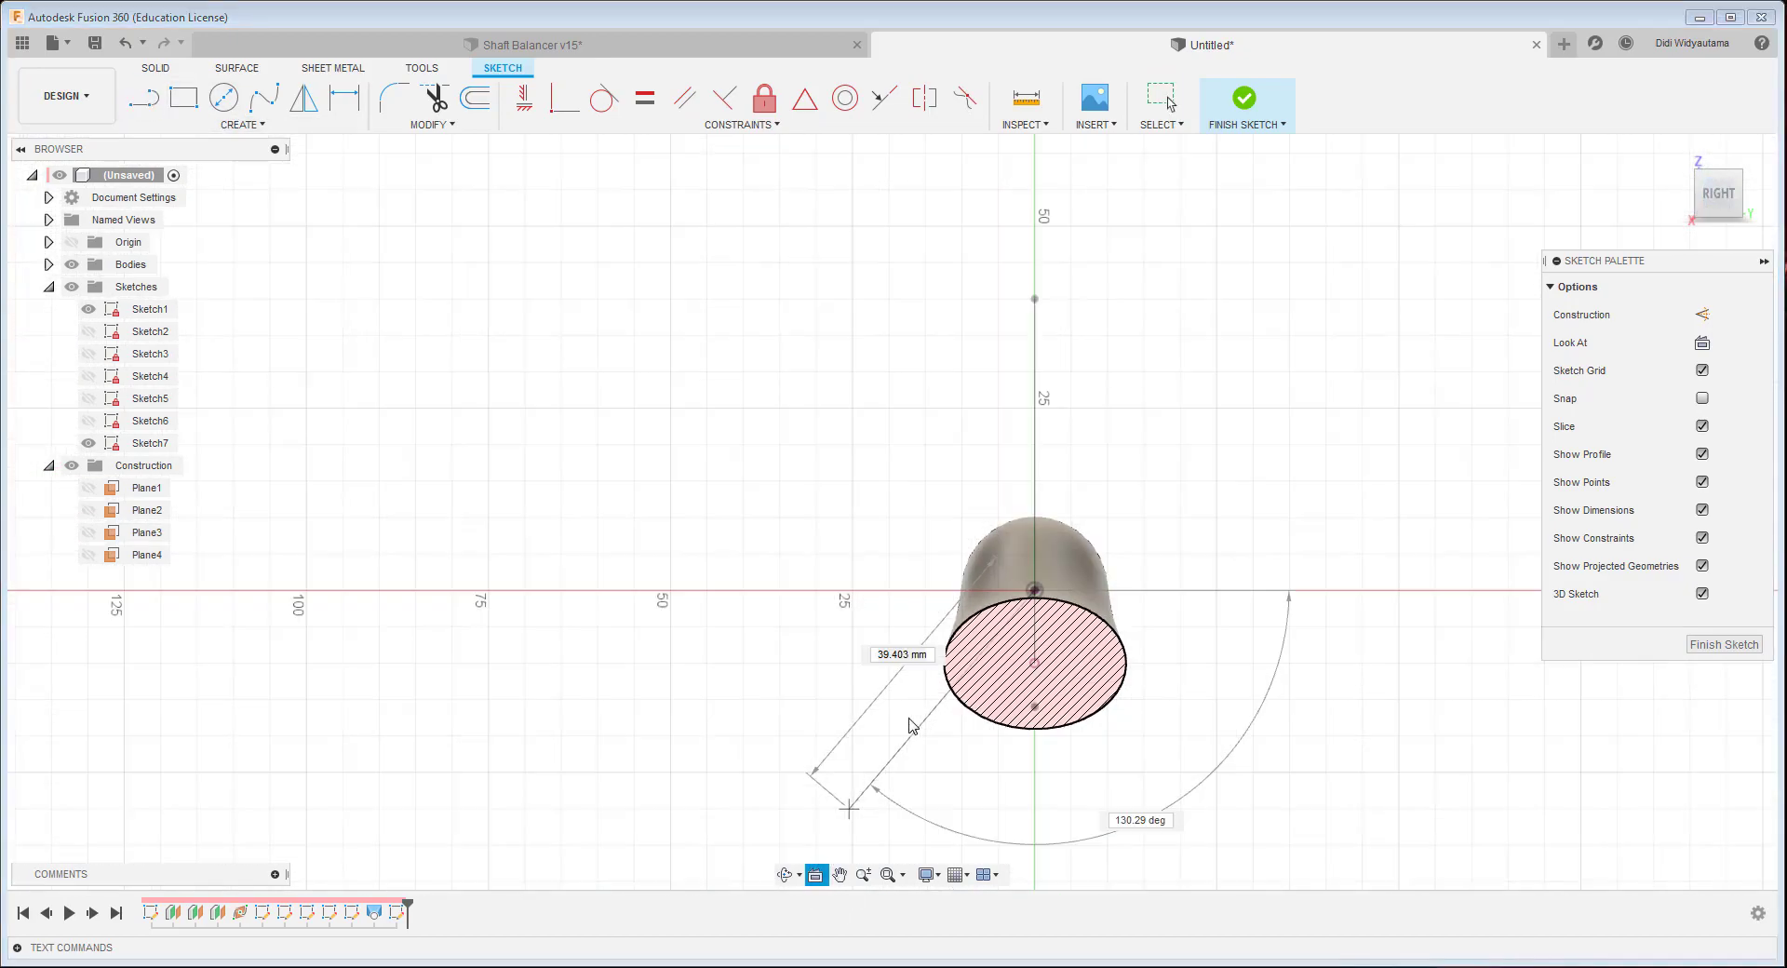
middle_drag(908, 718, 733, 390)
click(682, 526)
right_click(560, 283)
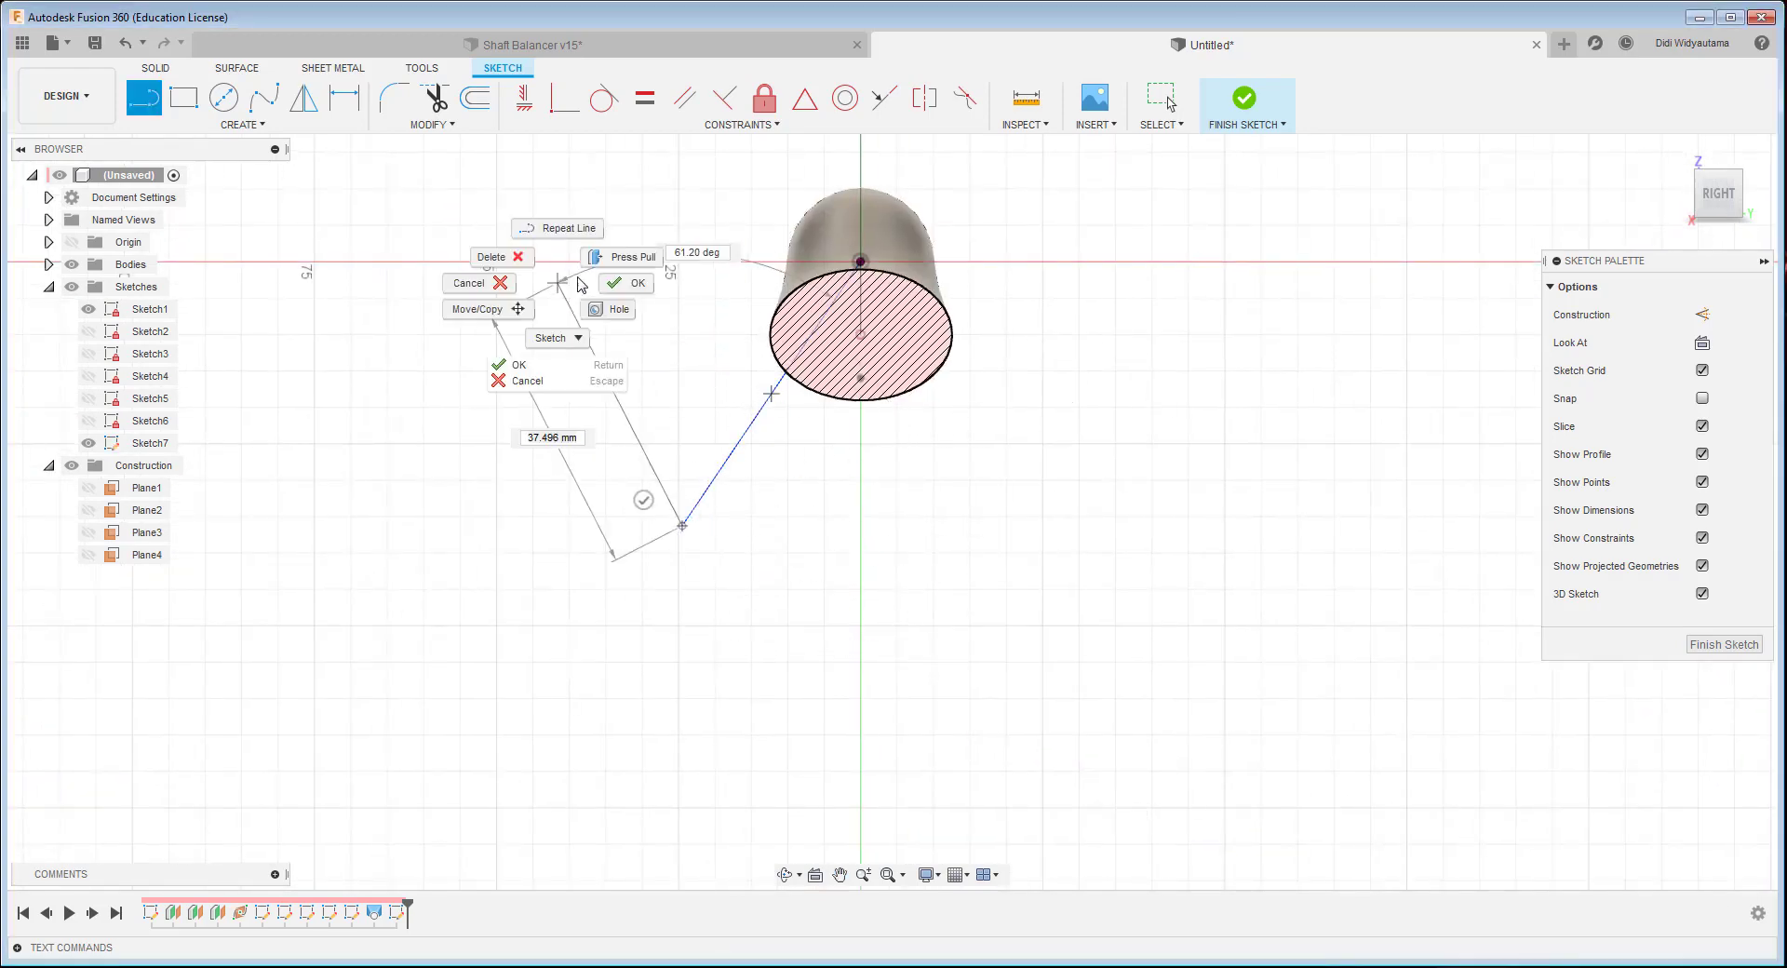
click(624, 283)
- Draw a second line about 40 mm long from the origin diagonally downward on the opposite side of the ellipse
click(143, 97)
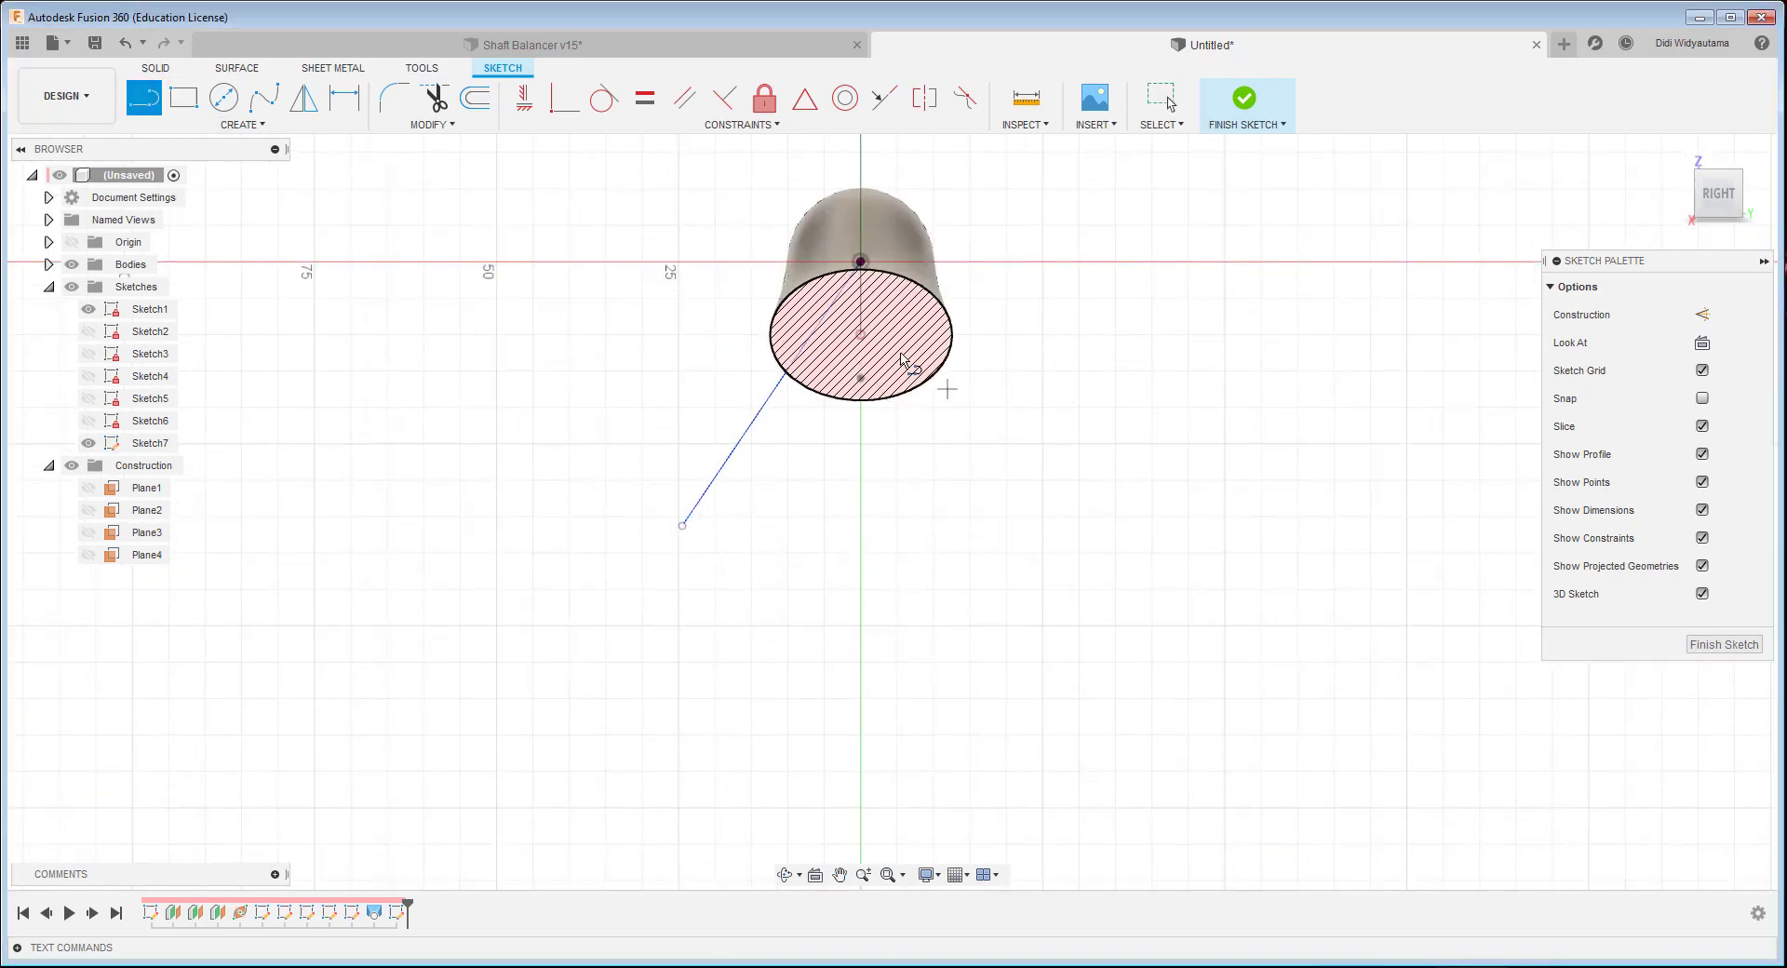
click(861, 262)
click(1018, 524)
right_click(1120, 480)
click(1170, 483)
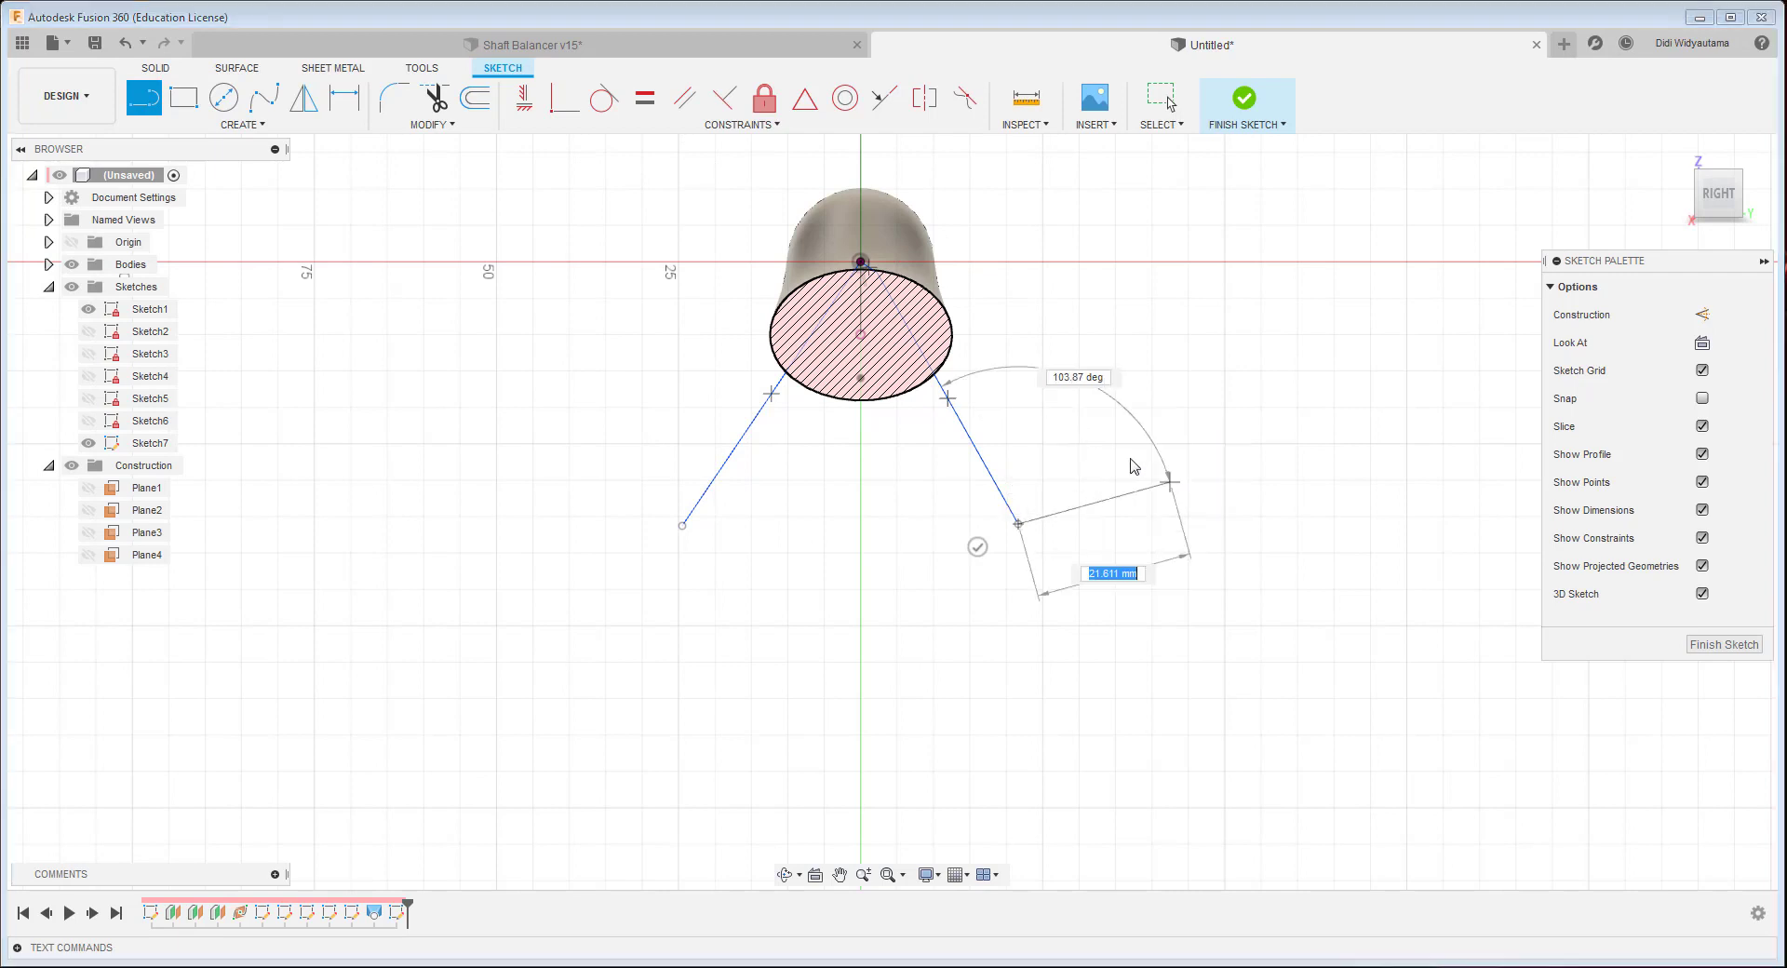
- Apply an Equal constraint between the two diagonal lines
click(645, 100)
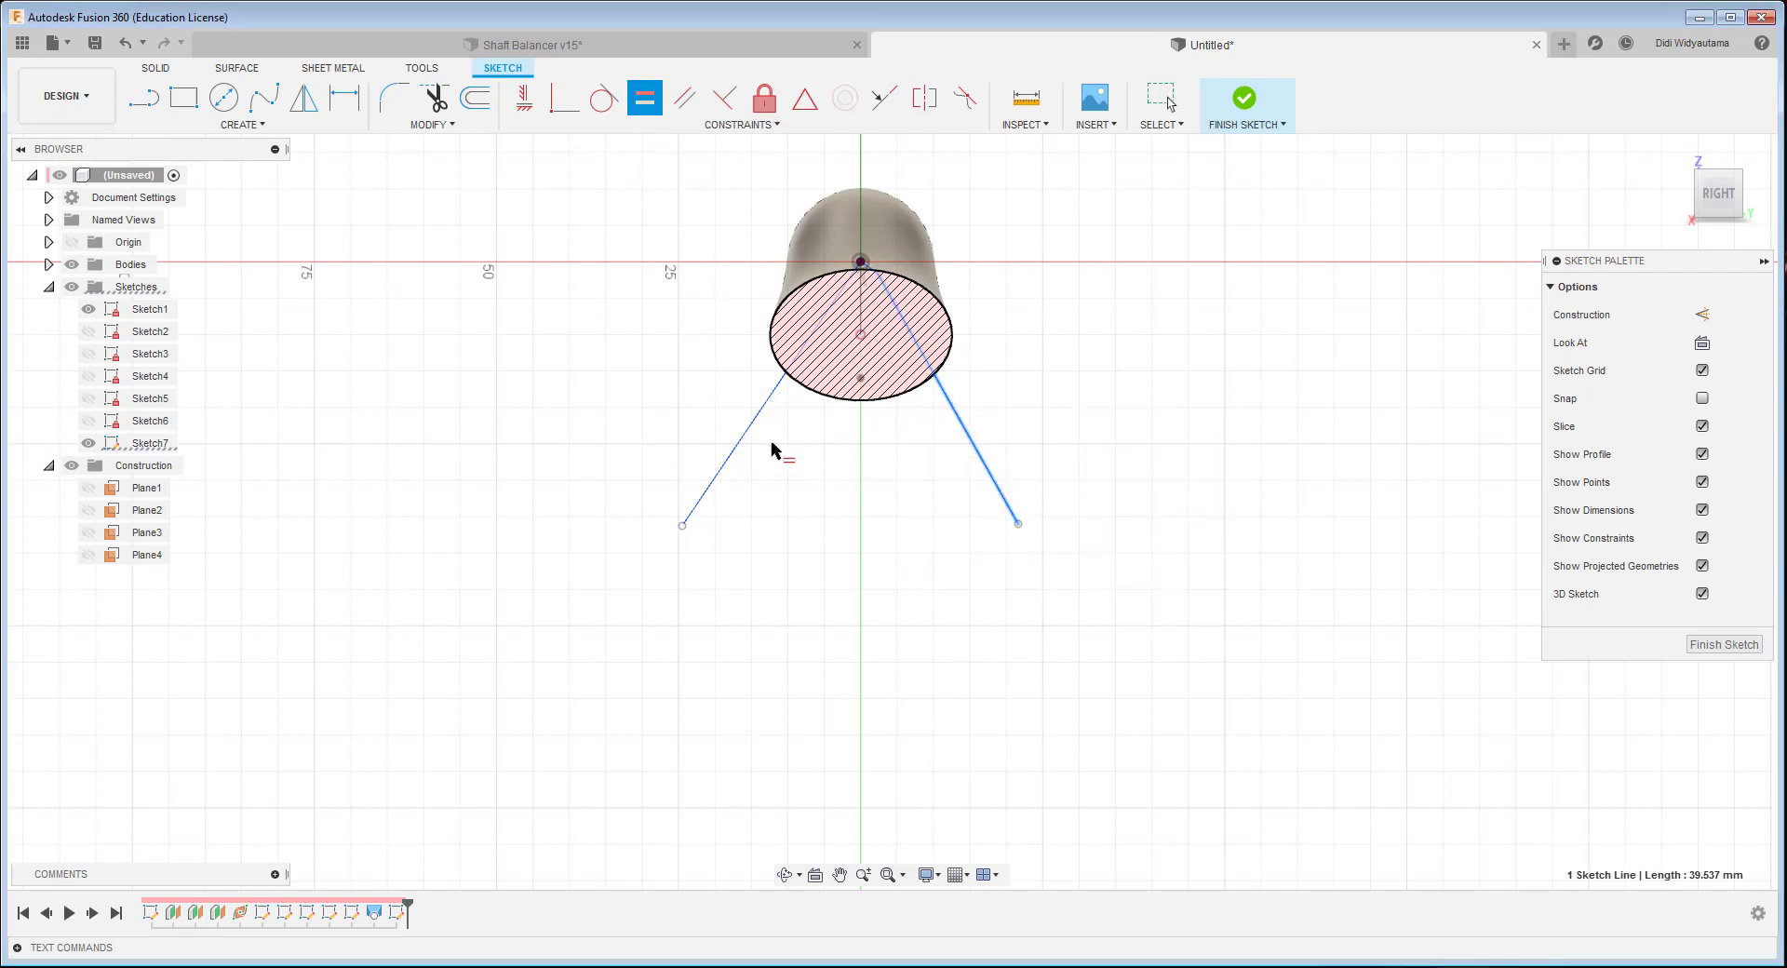
click(959, 424)
right_click(1046, 386)
click(1098, 387)
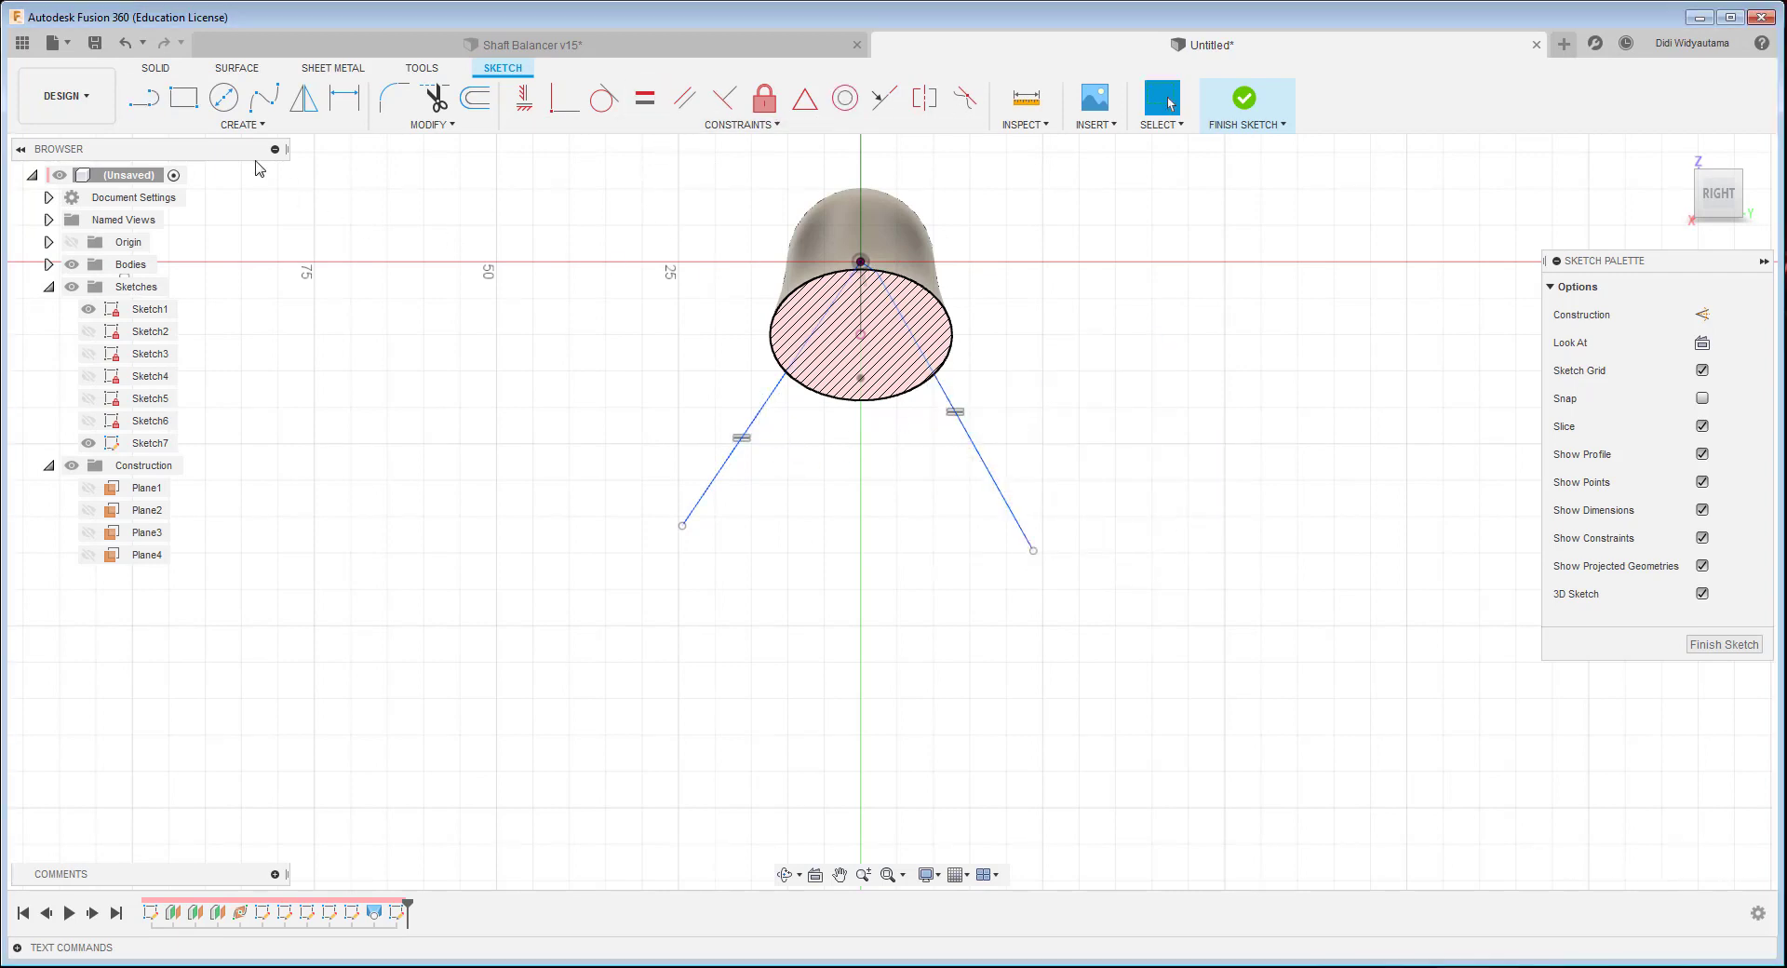
click(242, 123)
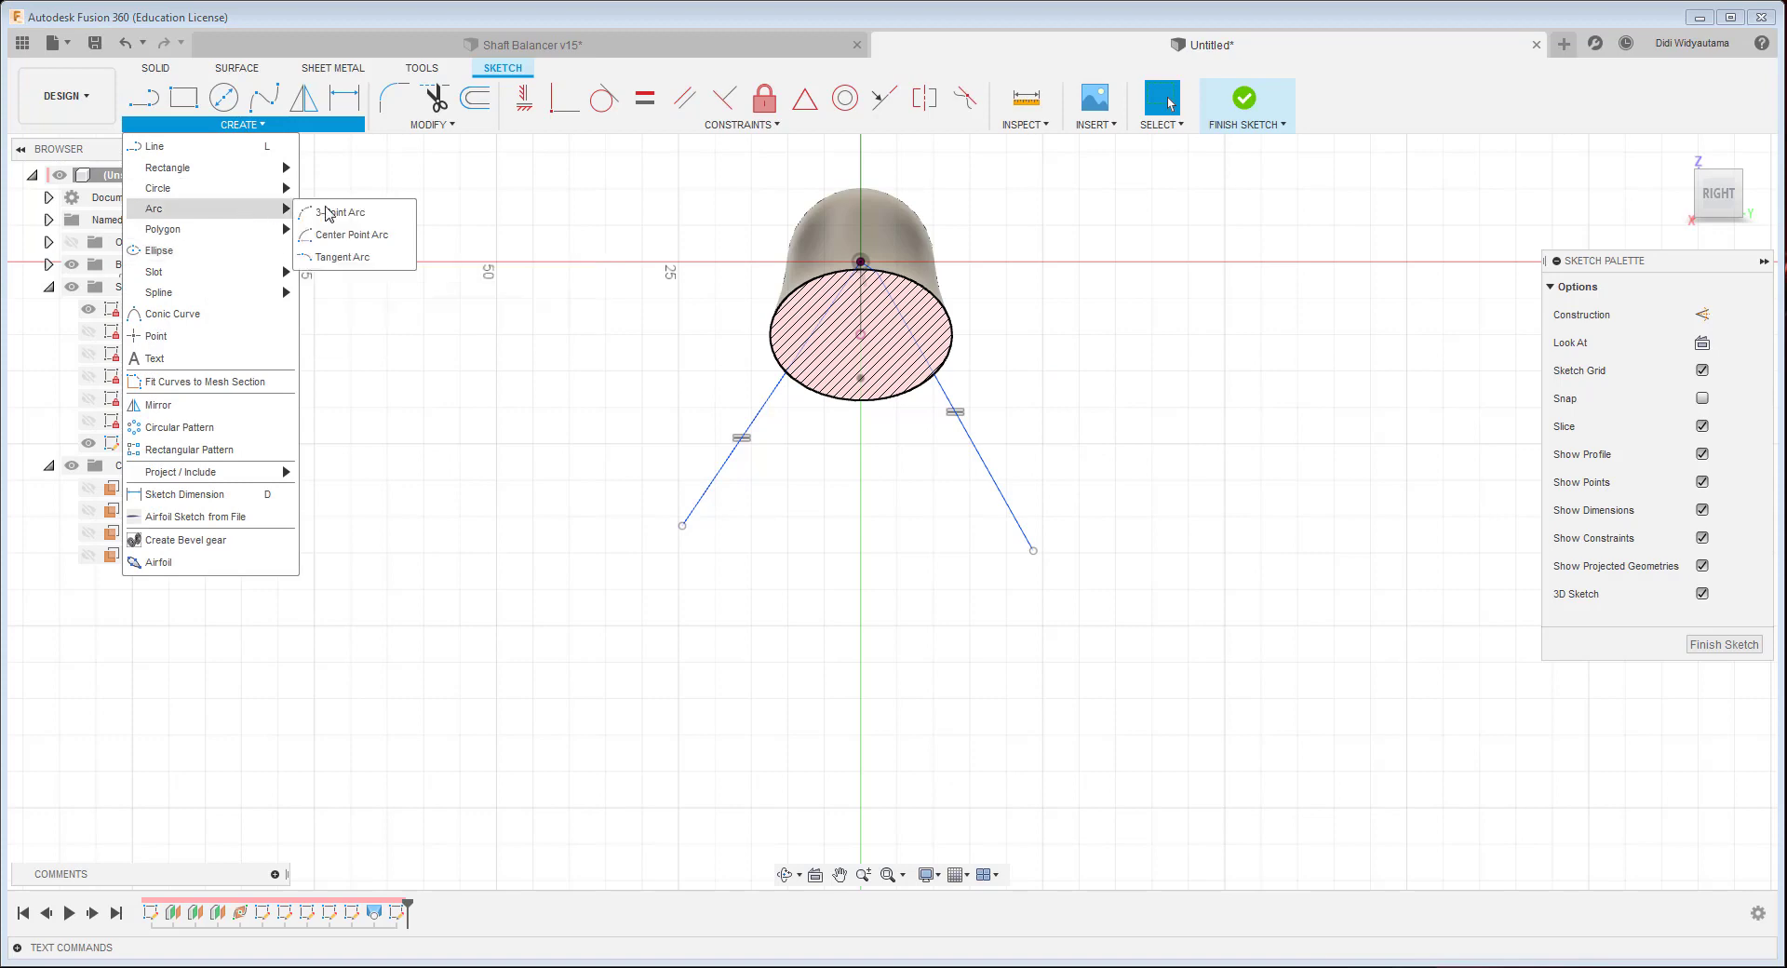
click(363, 257)
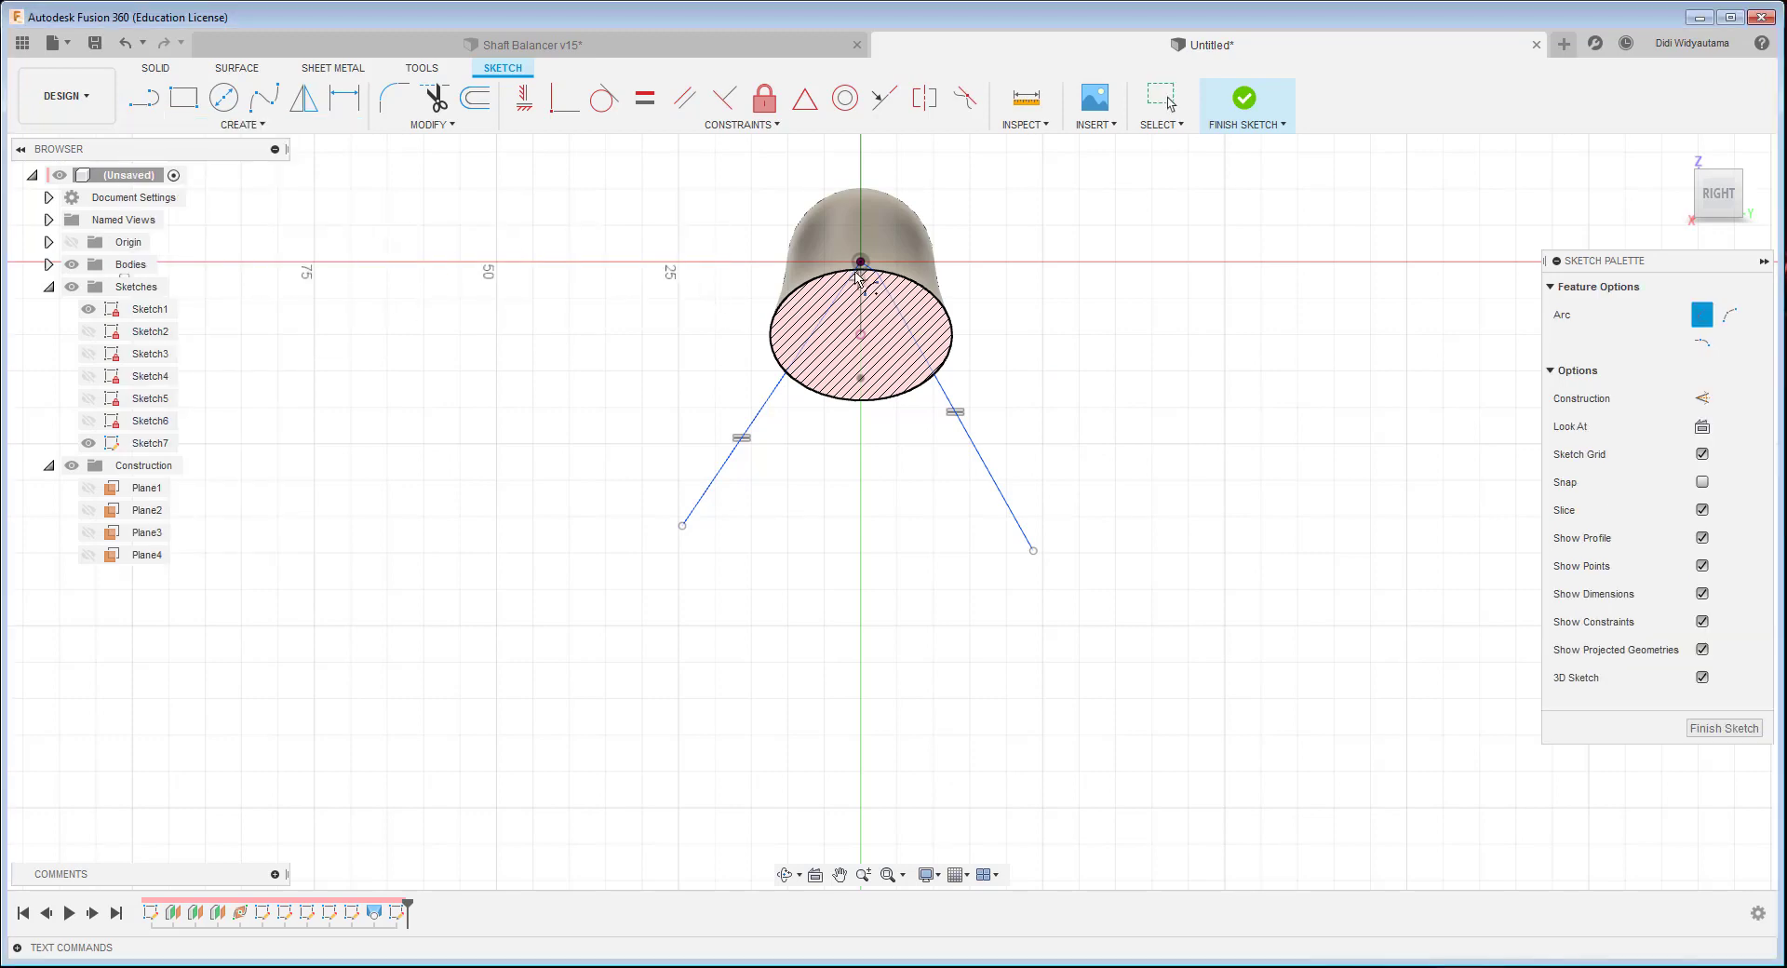
scroll(880, 272, up, 5)
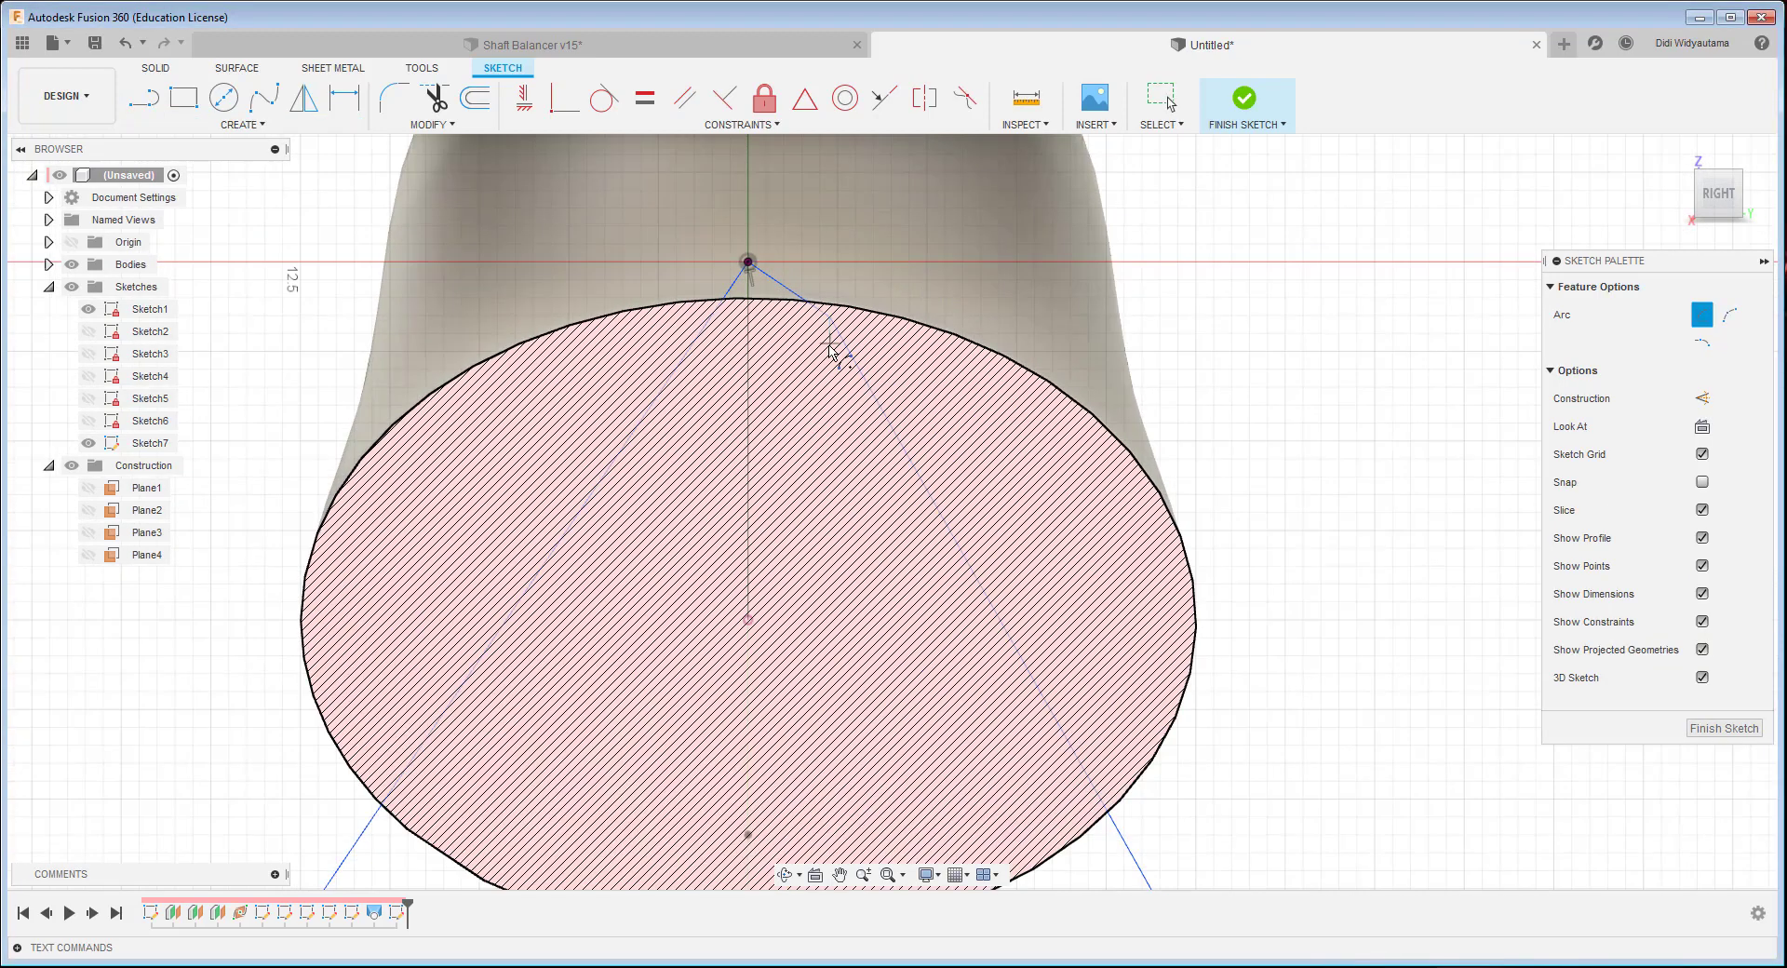
key(Escape)
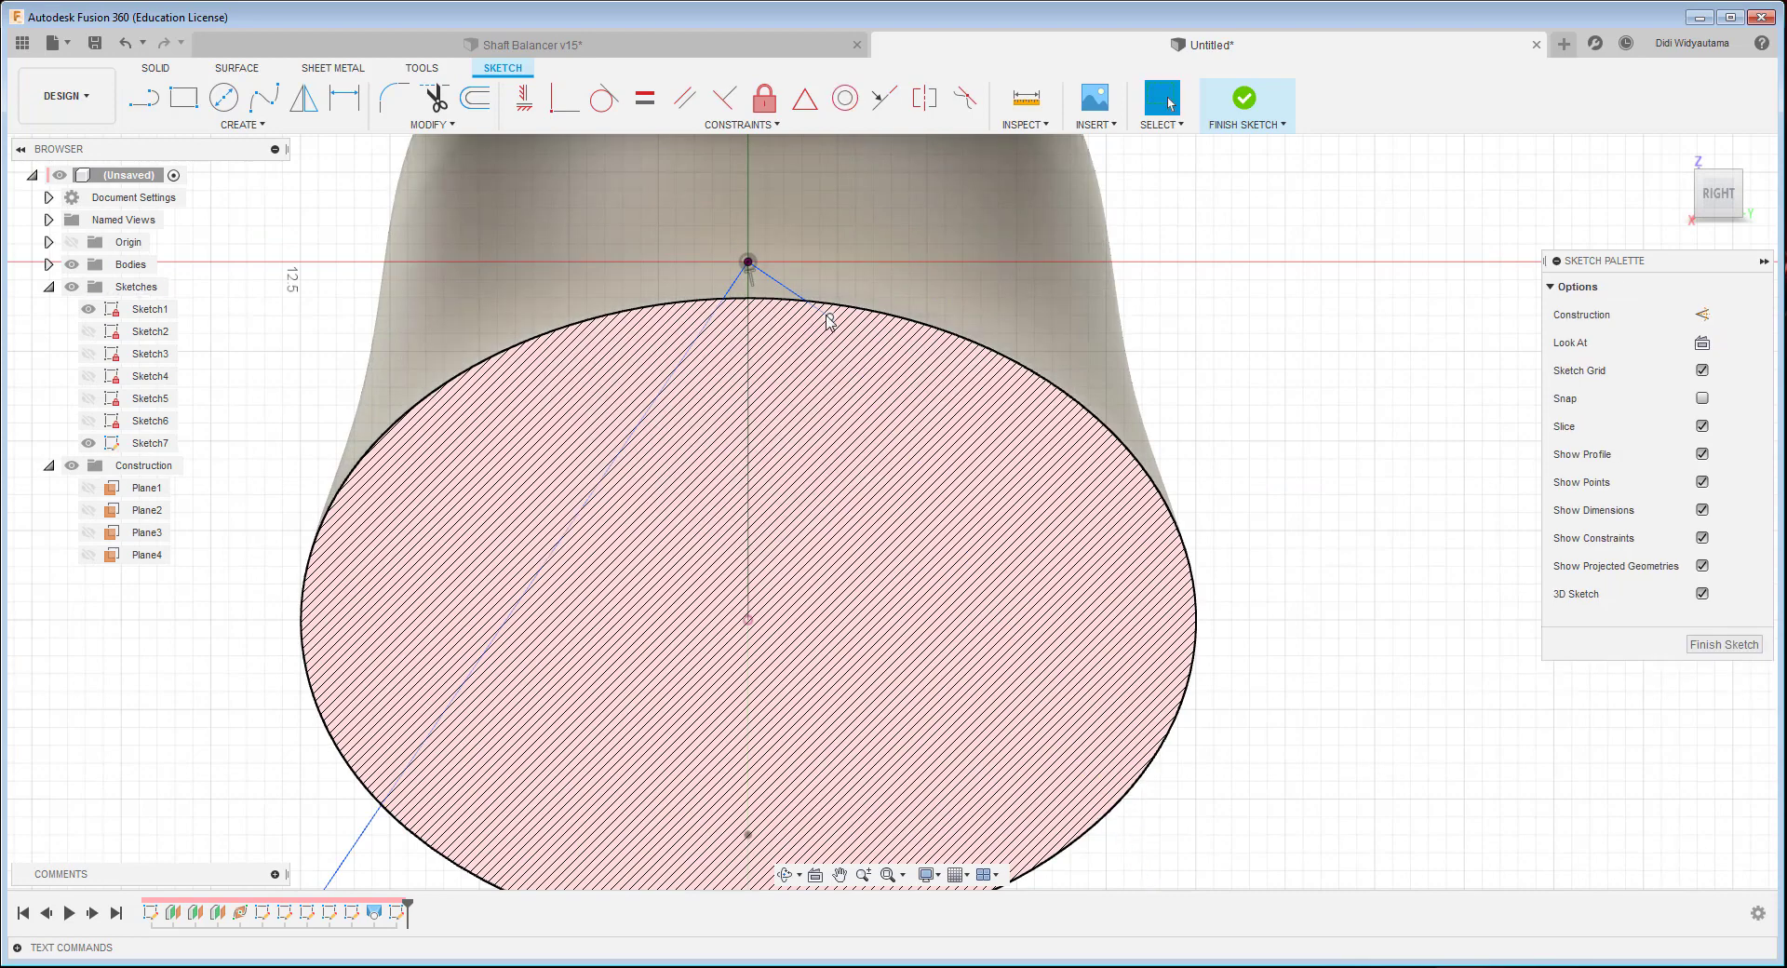
- Replace the detached right-hand line by stretching the short segment at the origin past the ellipse, and make both diagonal lines equal
drag(829, 319, 1383, 829)
scroll(1379, 610, down, 3)
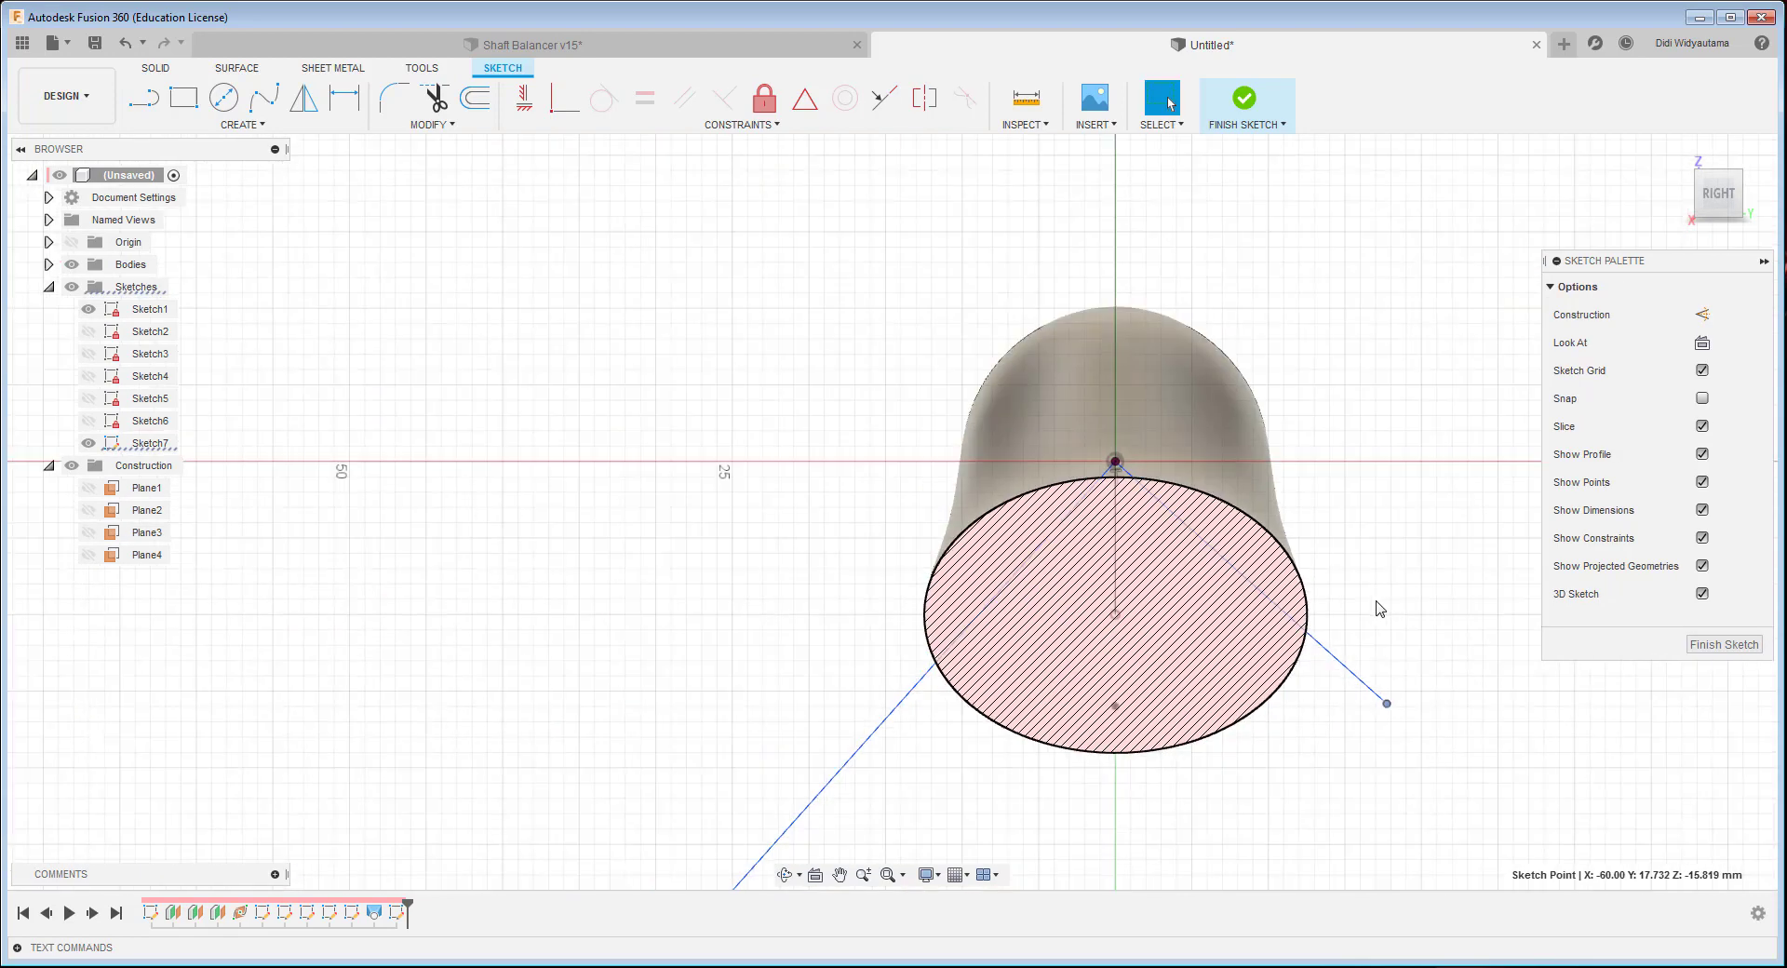
middle_drag(1345, 550, 1141, 369)
click(645, 97)
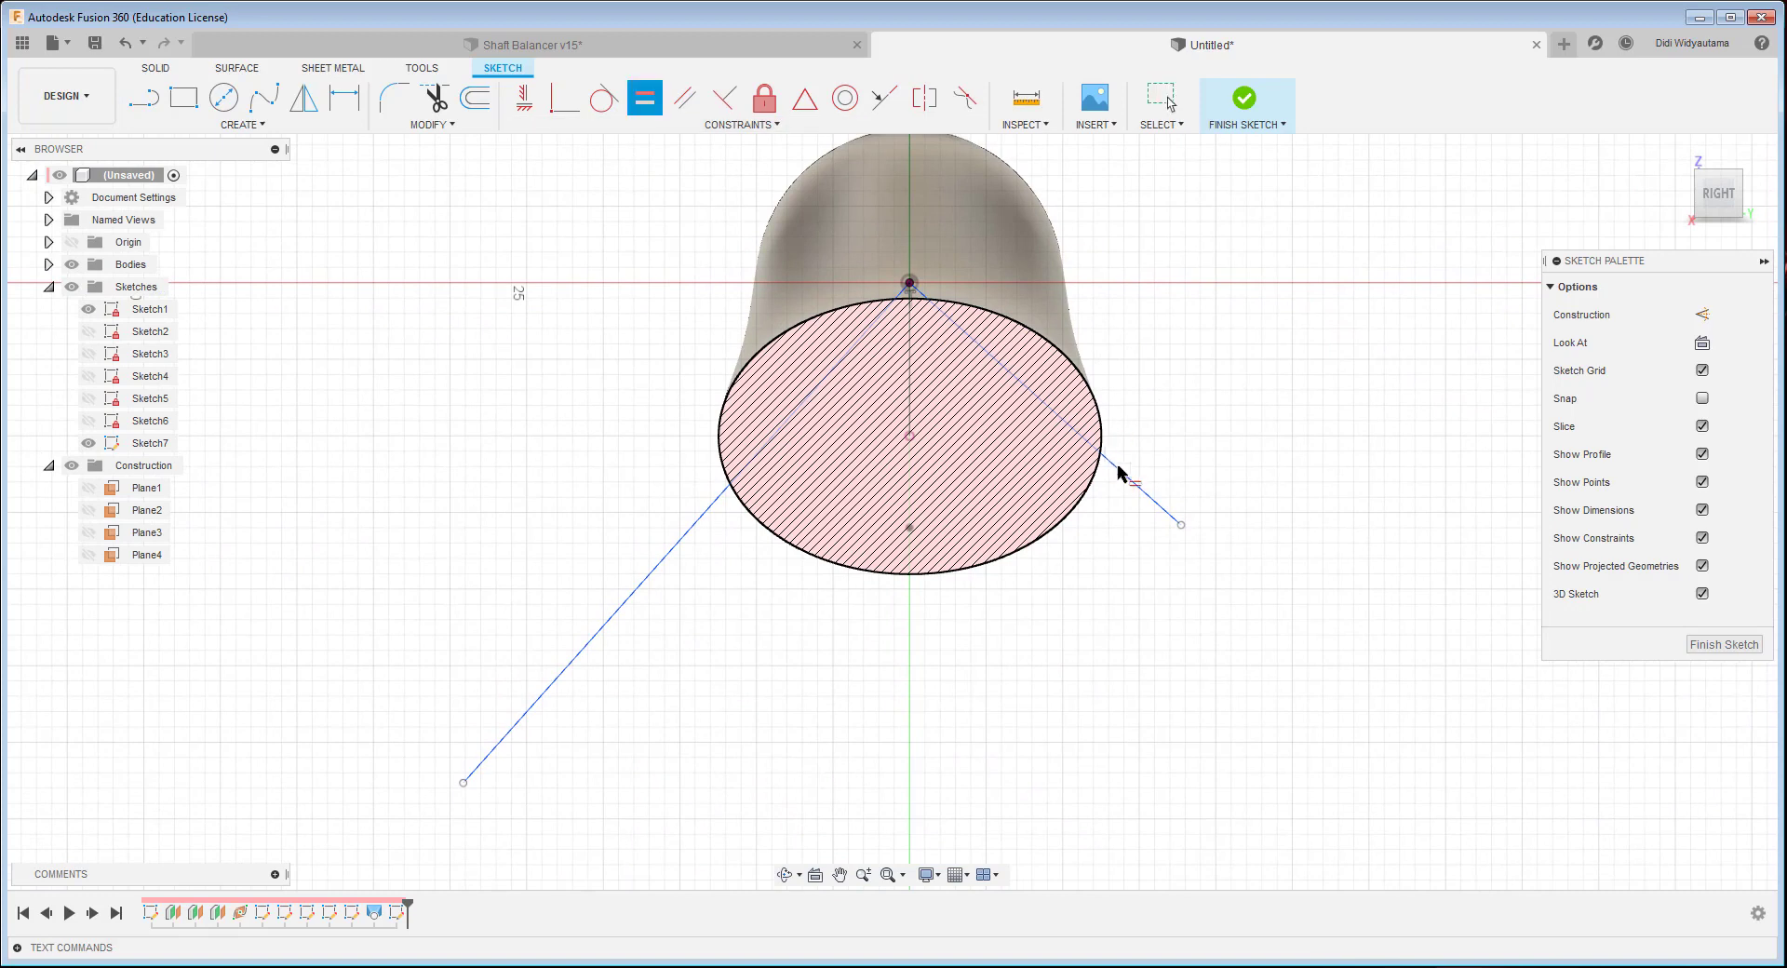
click(704, 526)
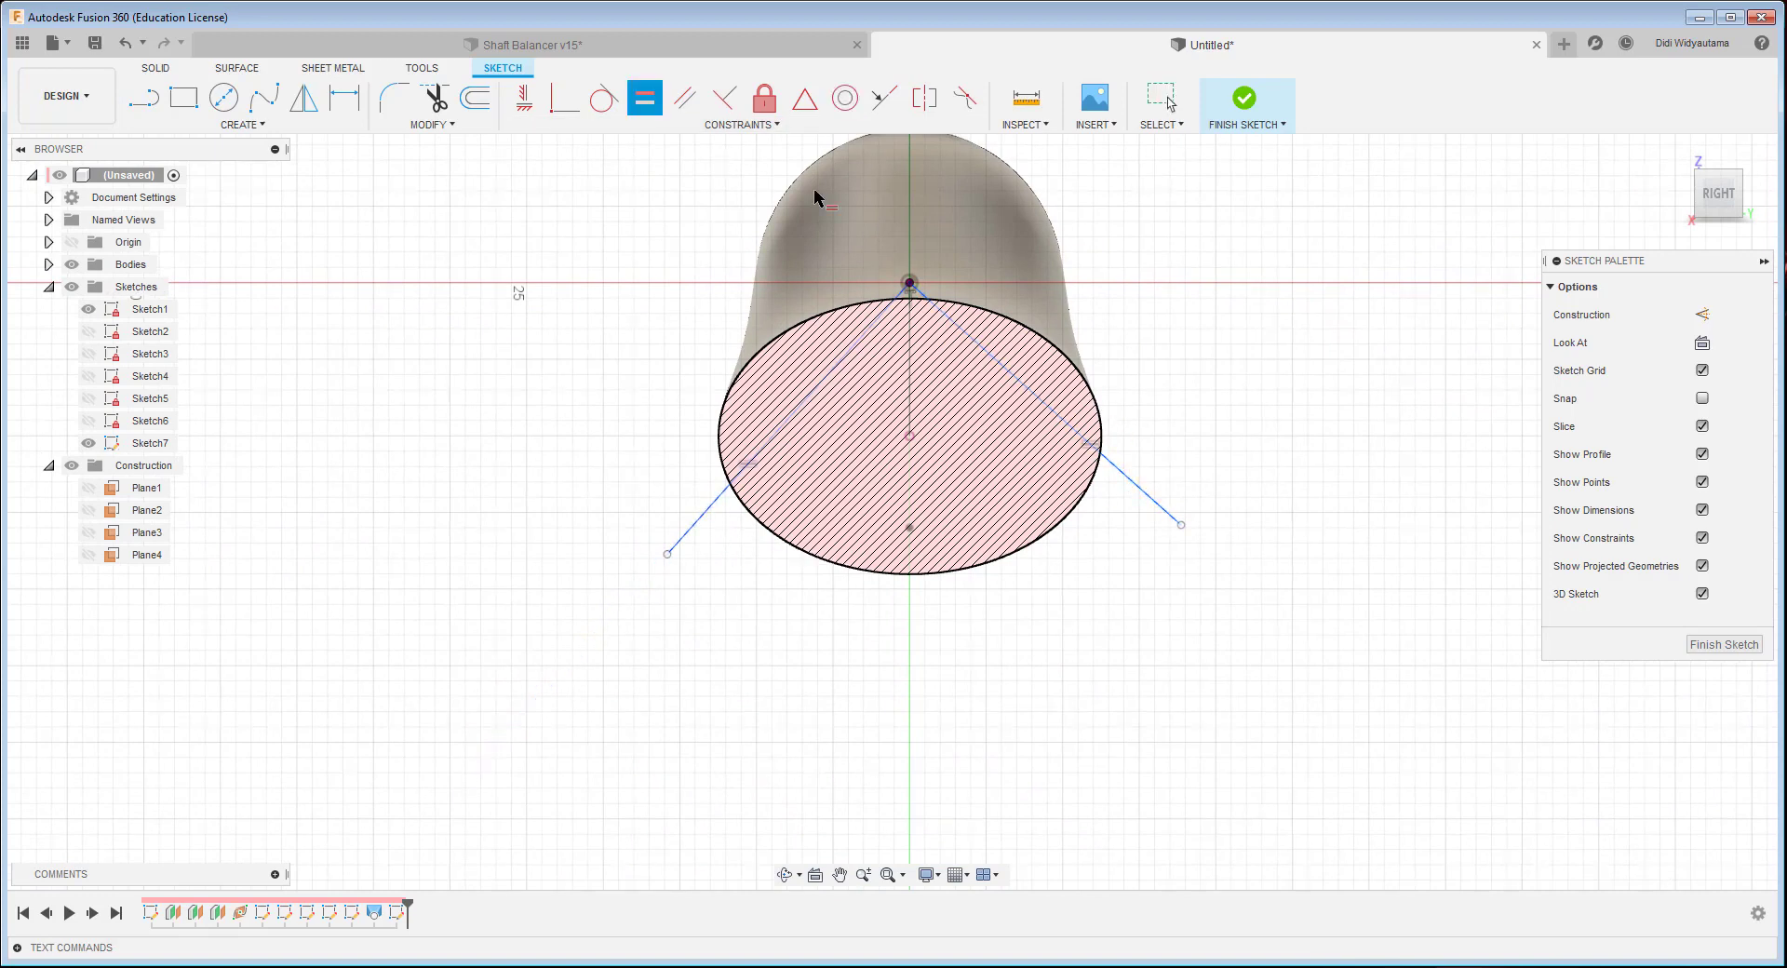
- Close the sector with a center point arc centred on the origin, joining the outer ends of the two lines below the ellipse
click(242, 124)
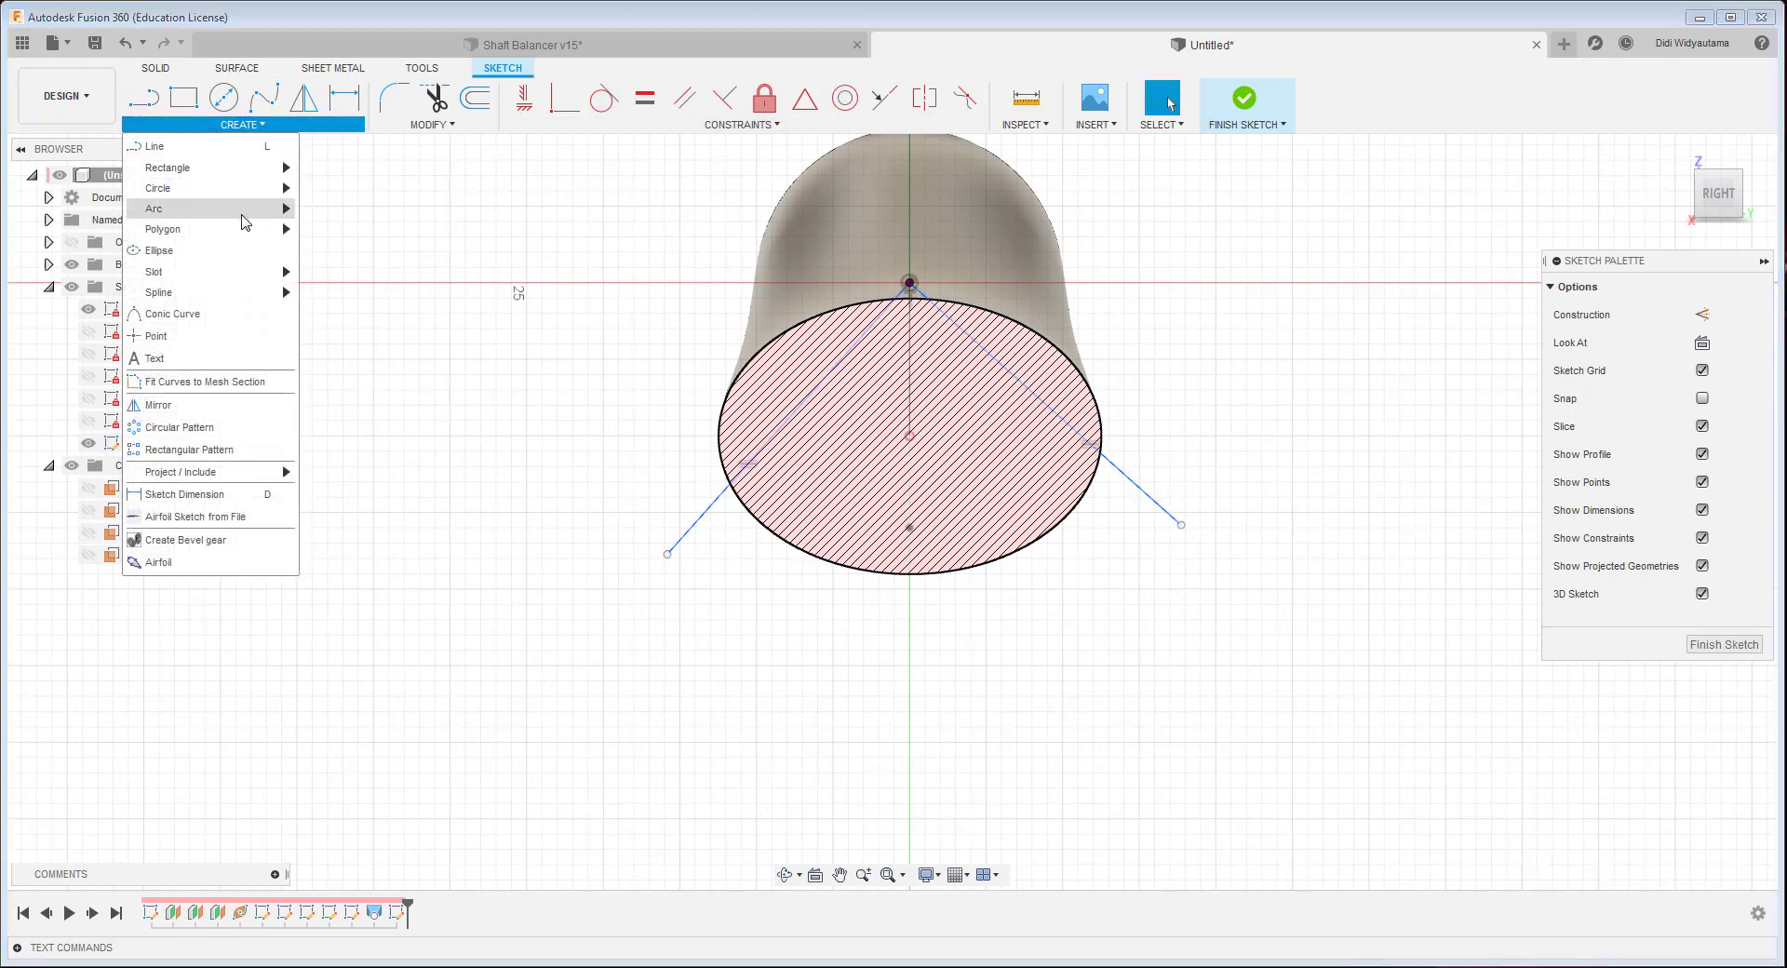
click(332, 258)
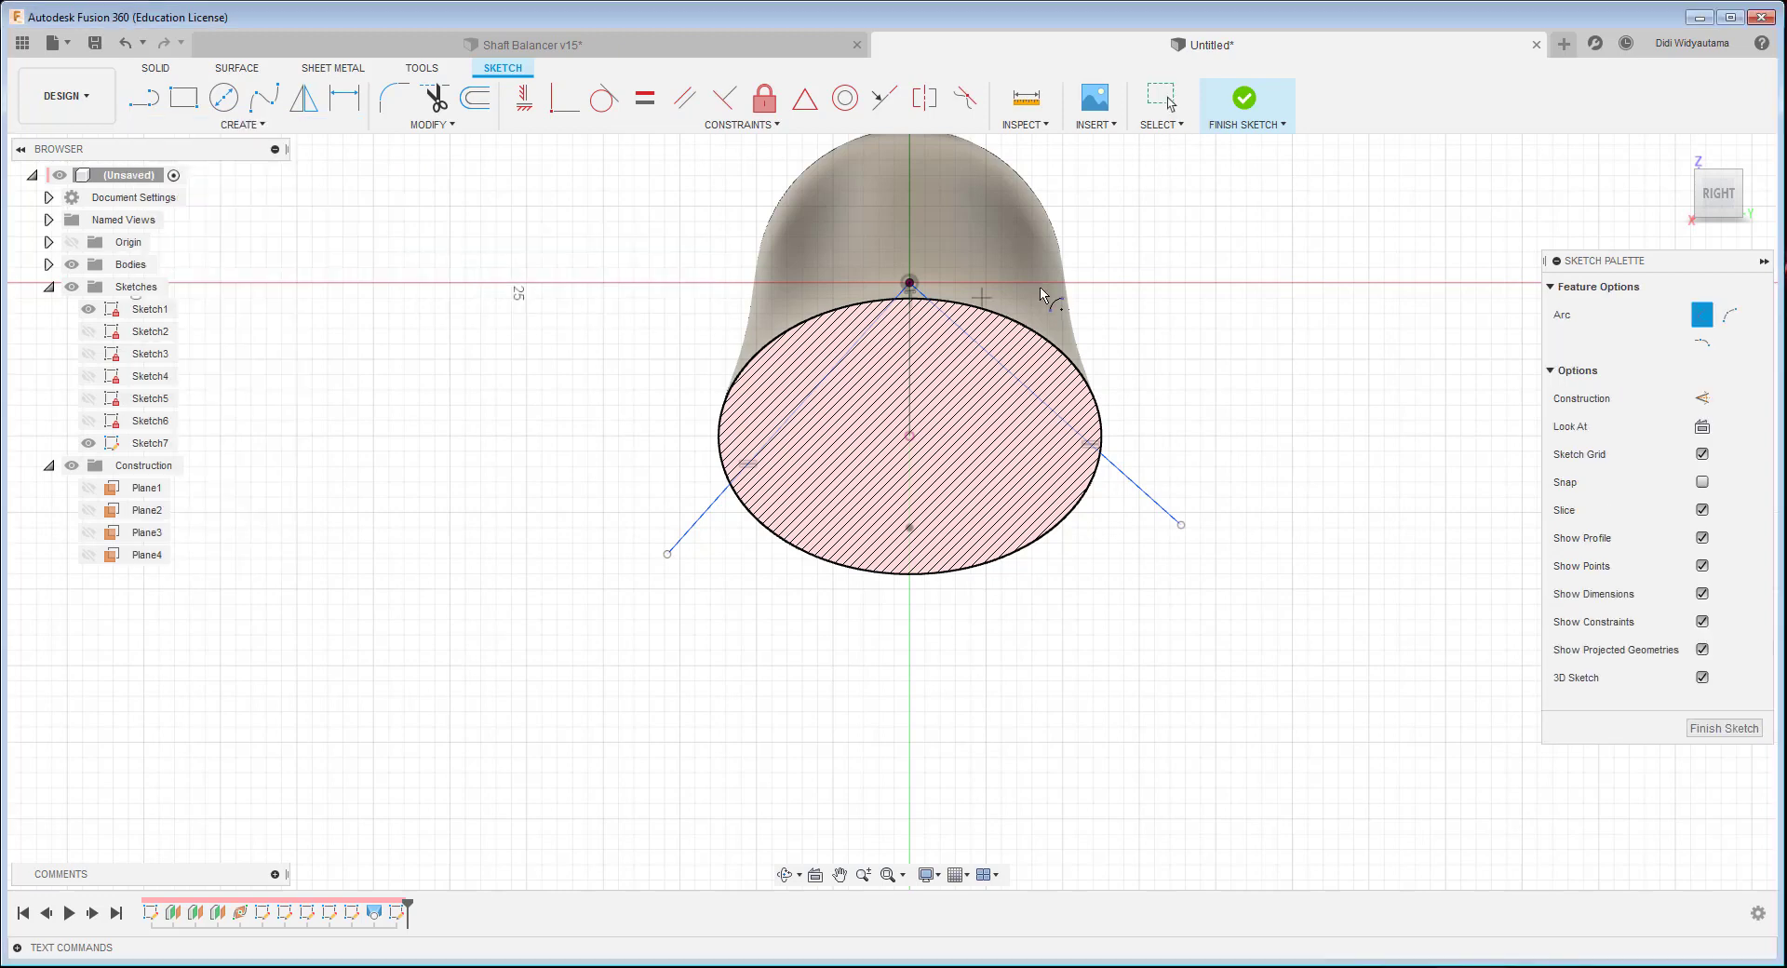
click(913, 287)
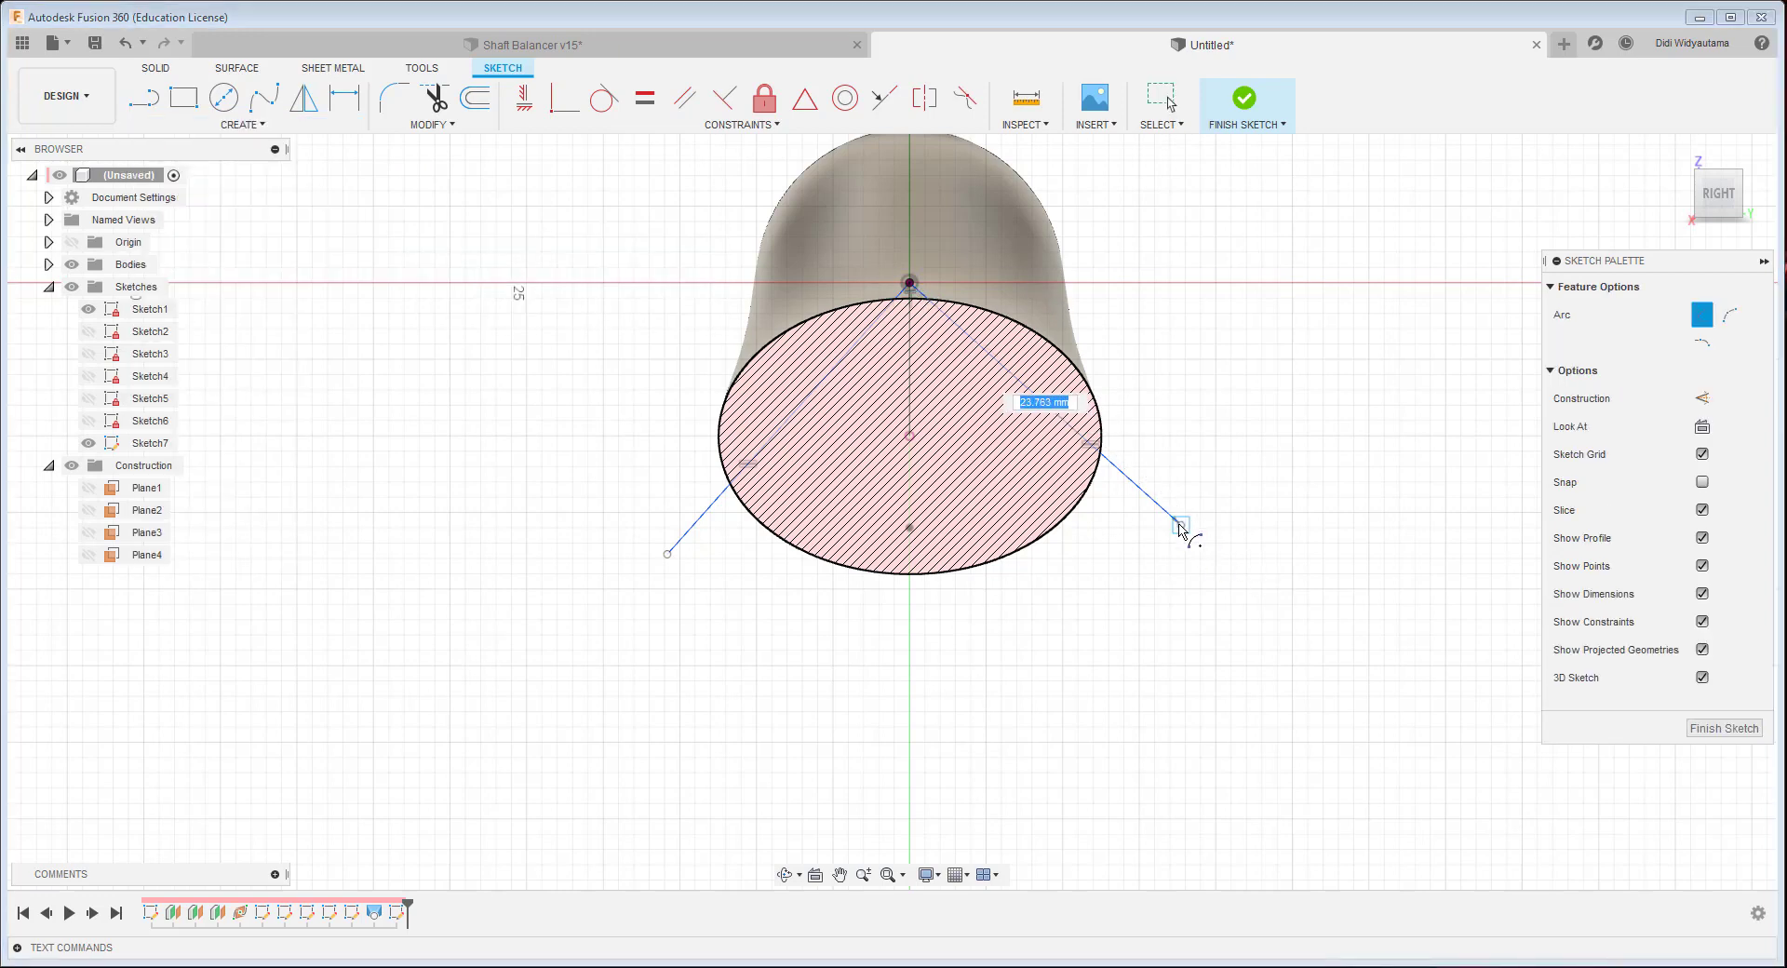
click(1180, 526)
click(670, 552)
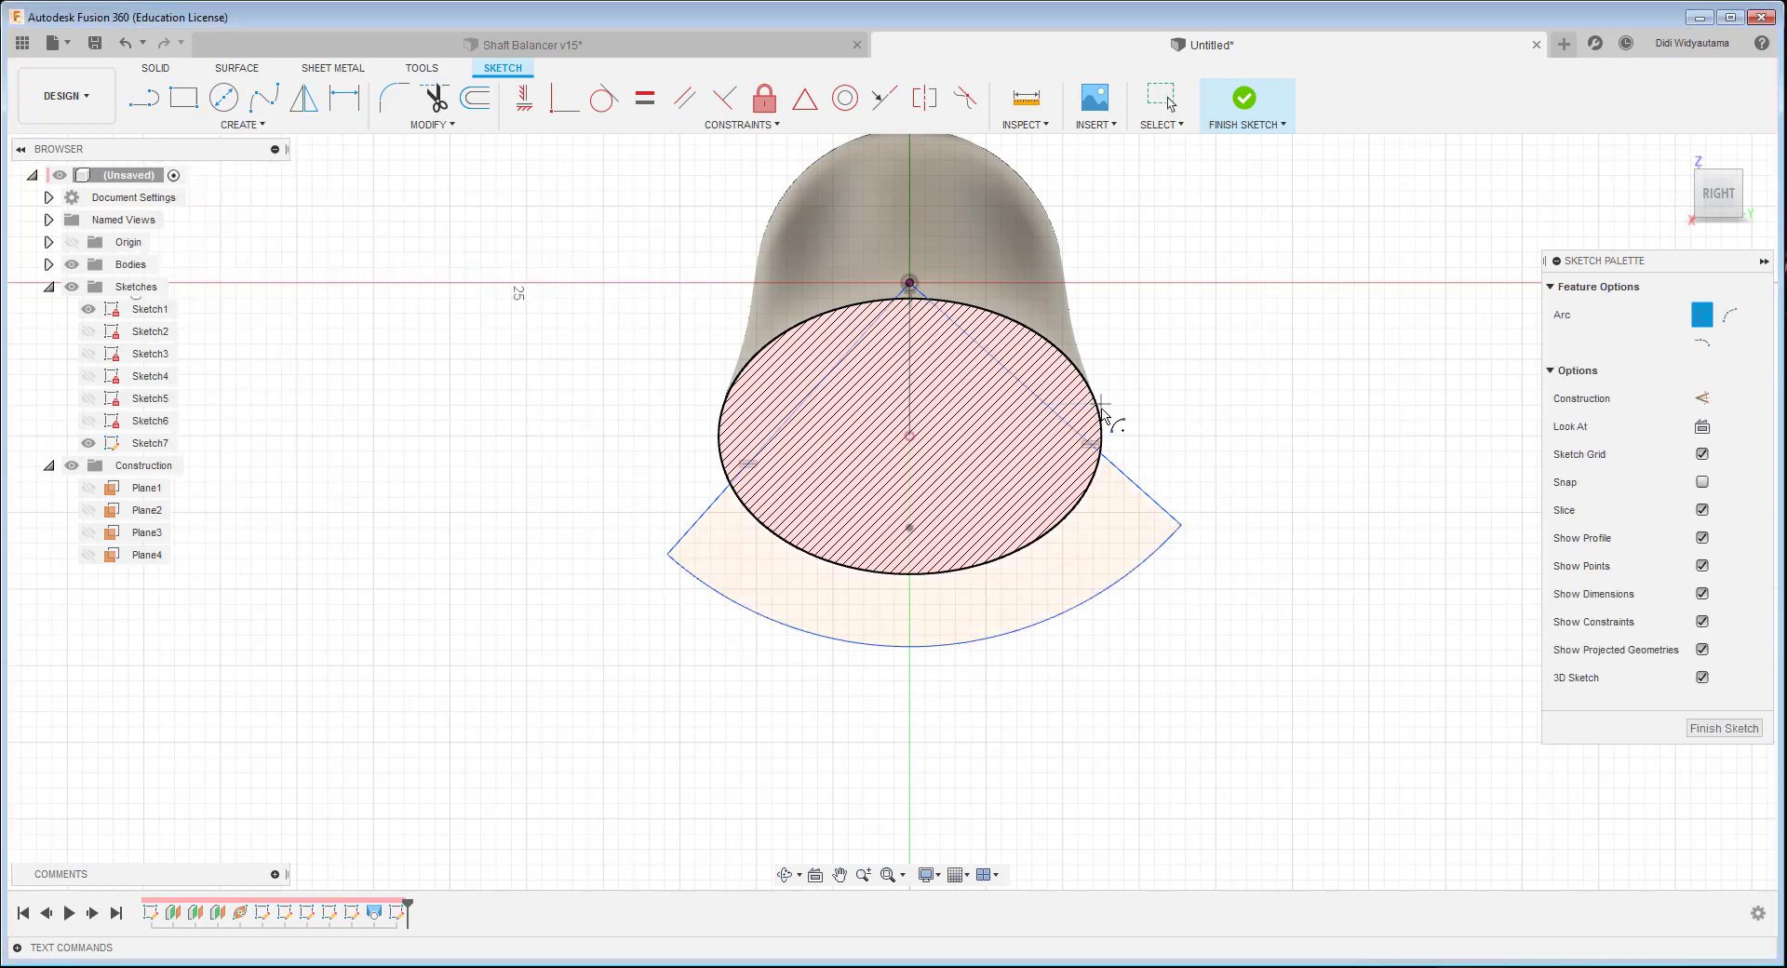
right_click(1103, 409)
click(1180, 413)
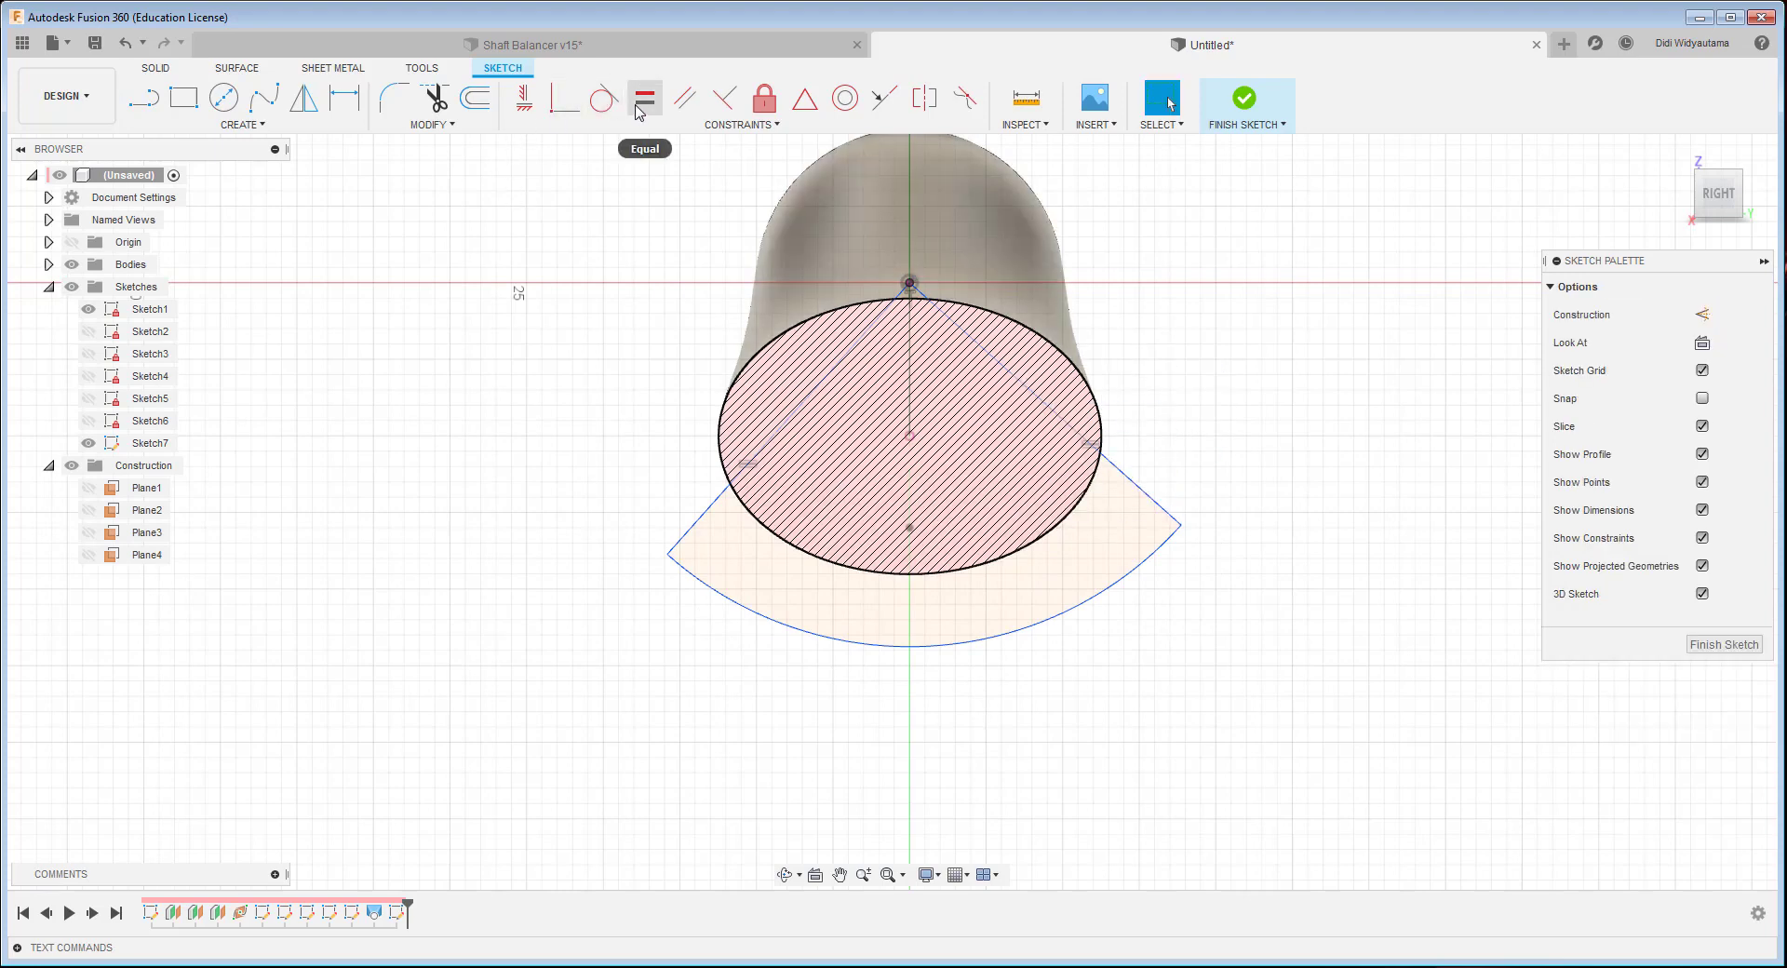
- Try to dimension the angle between the two diagonal lines of the sector
click(345, 97)
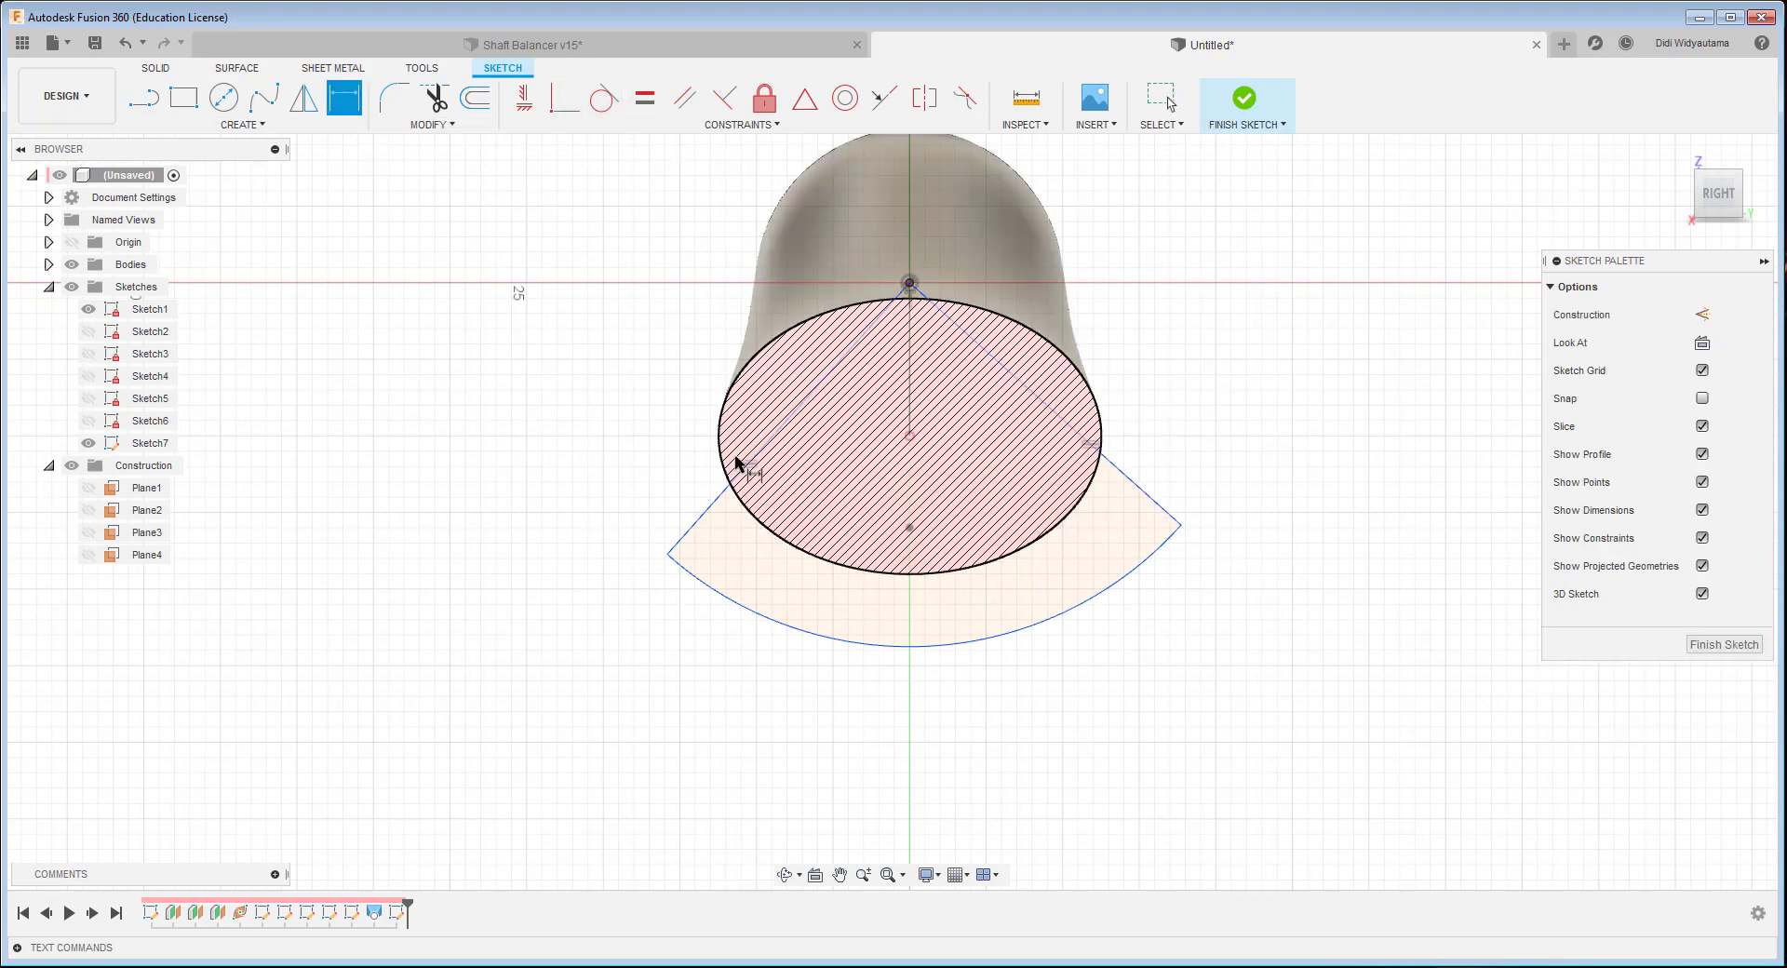
click(713, 512)
click(1152, 505)
click(912, 614)
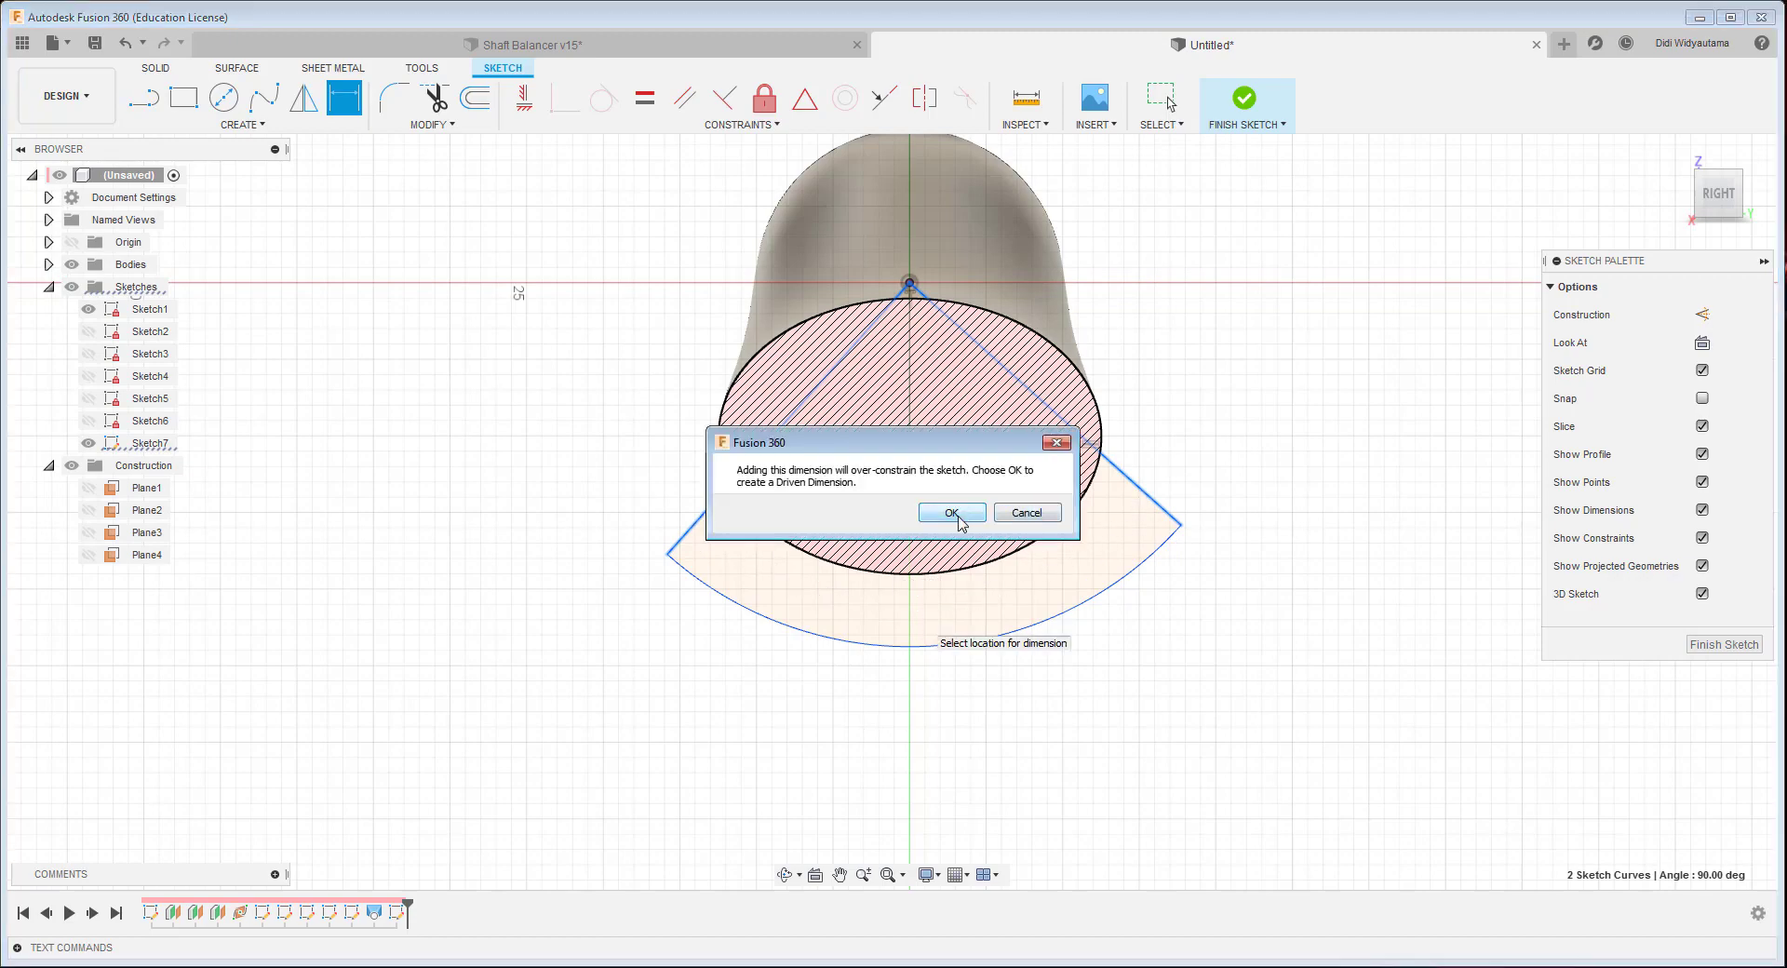
click(1024, 512)
key(Escape)
scroll(919, 304, up, 5)
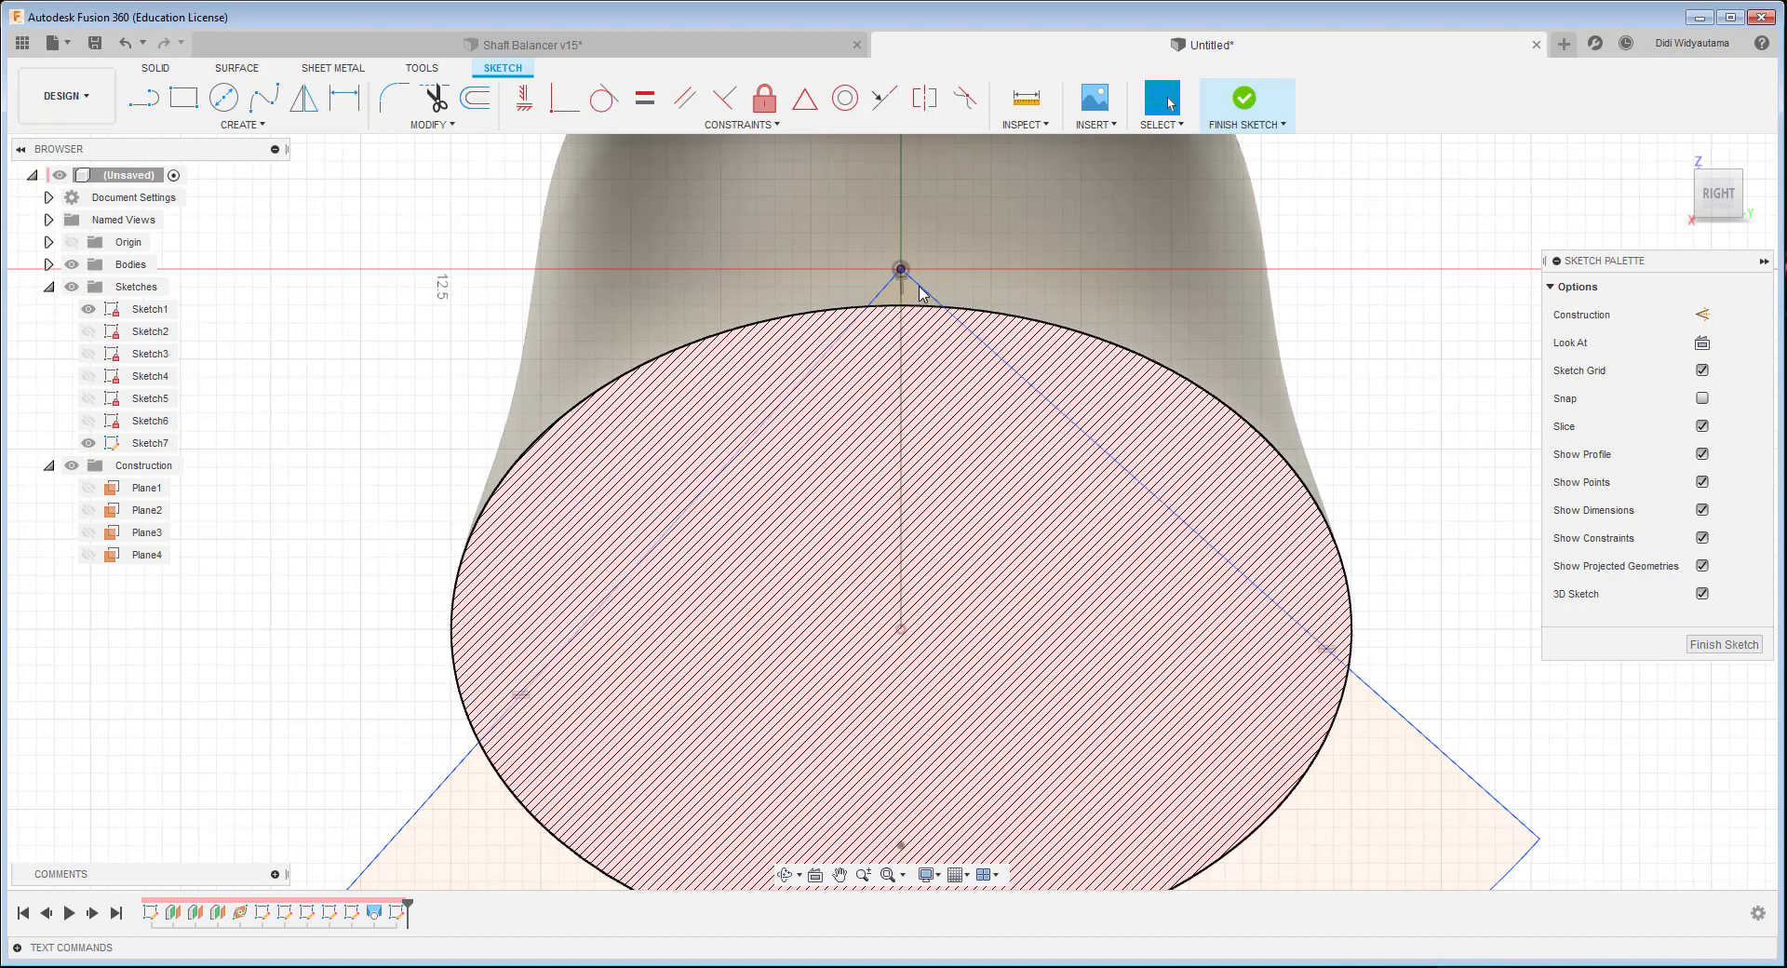
scroll(882, 271, up, 3)
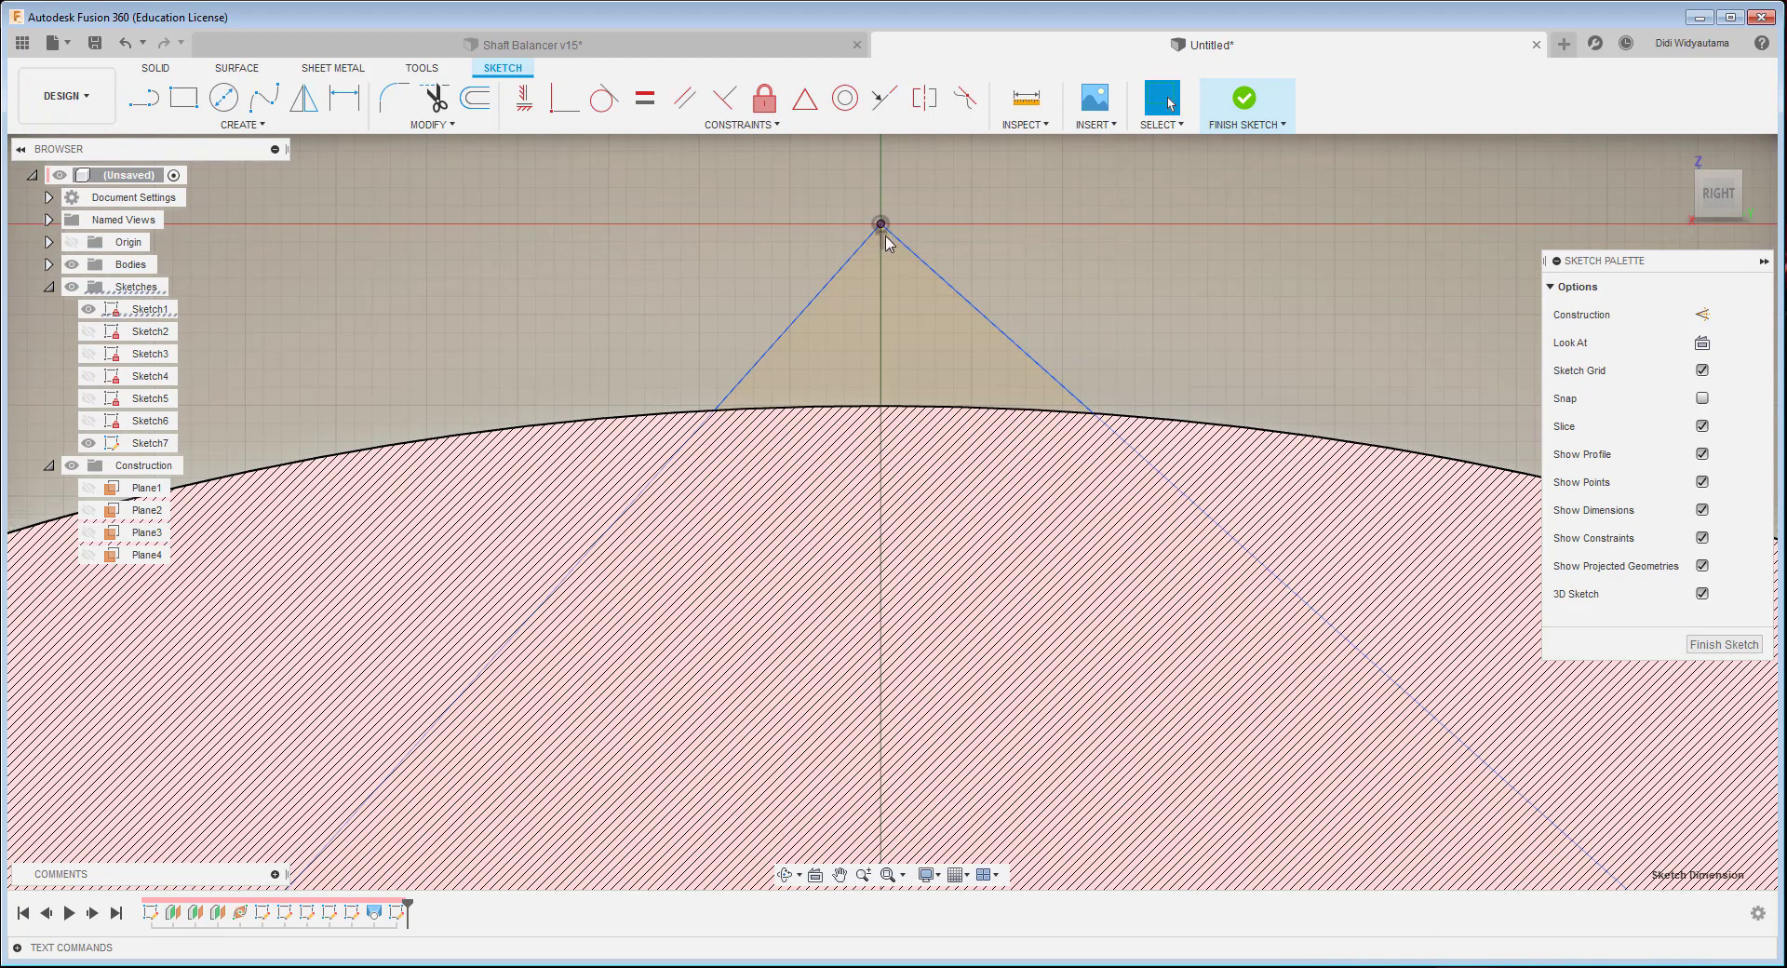
scroll(891, 245, up, 3)
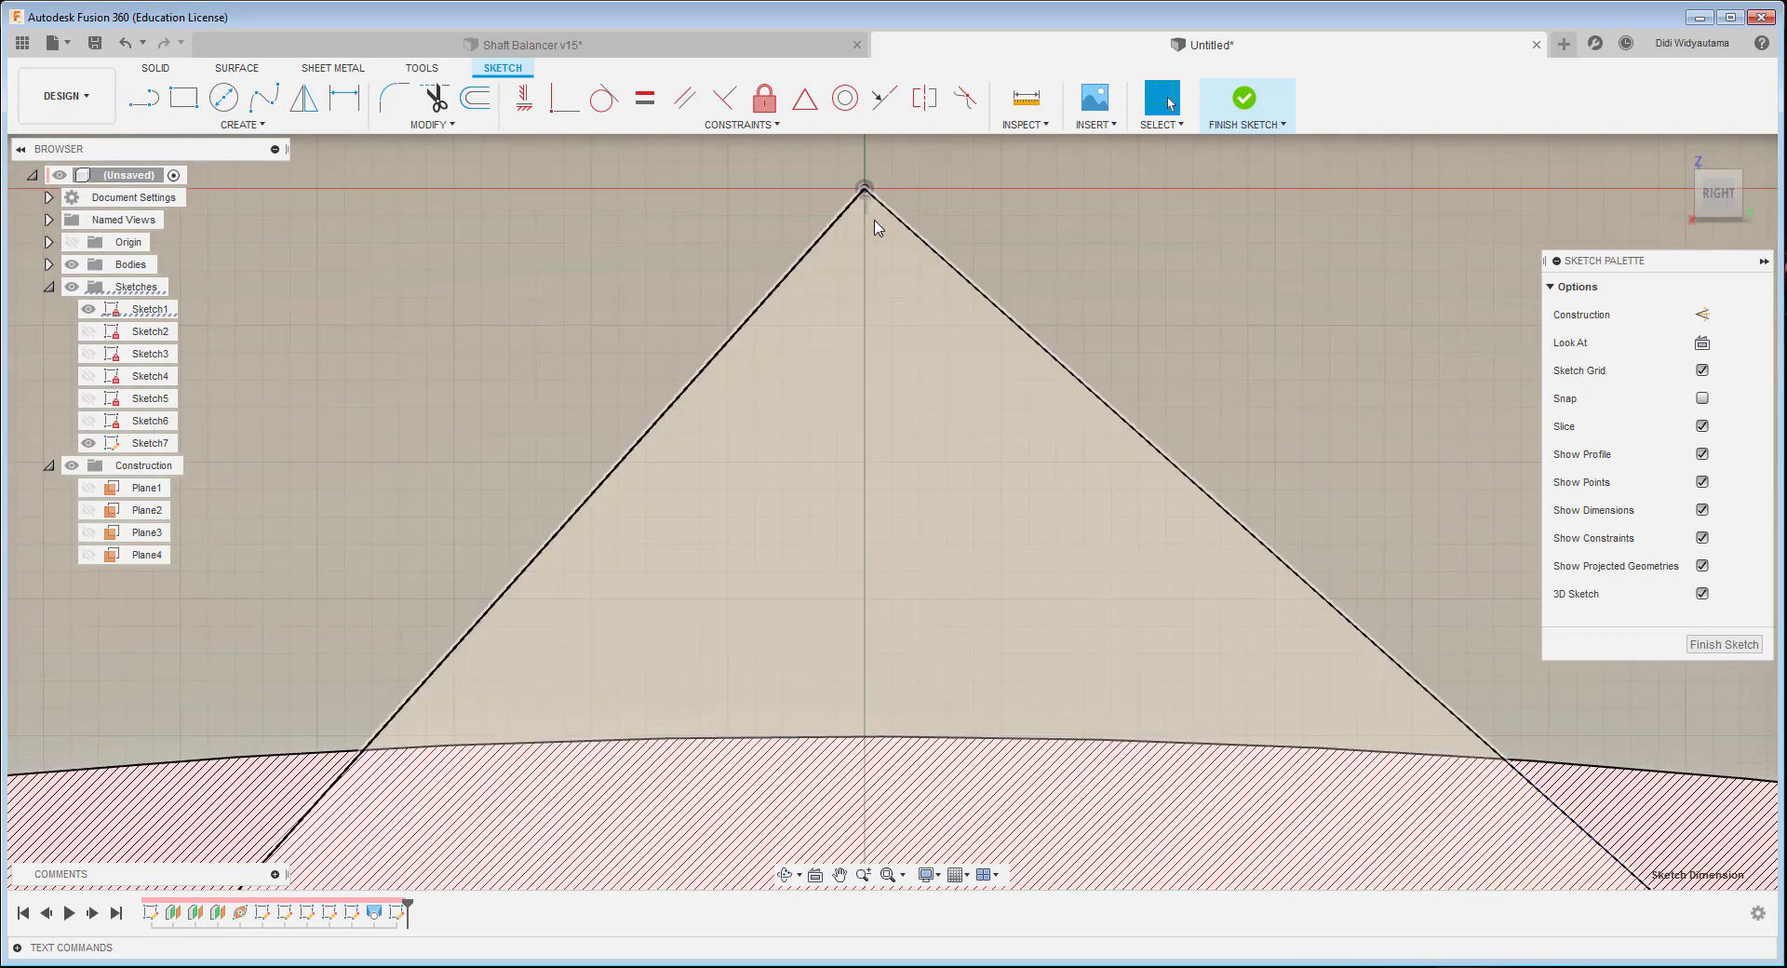
right_click(867, 213)
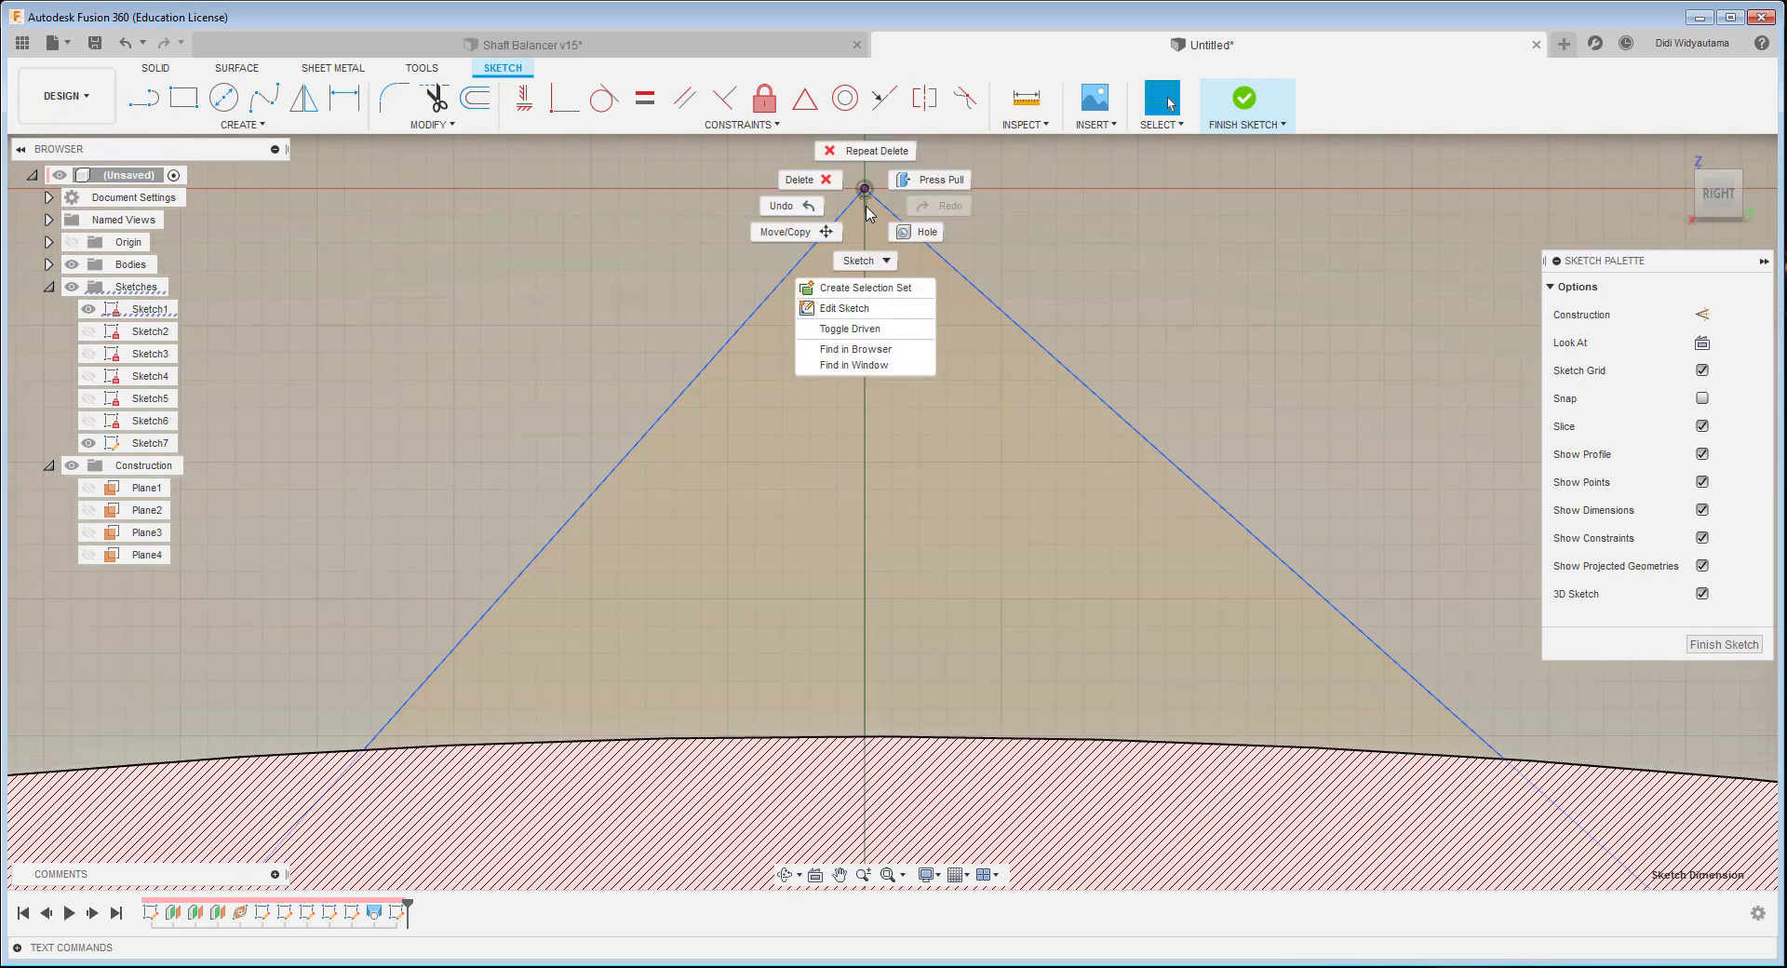
click(1152, 268)
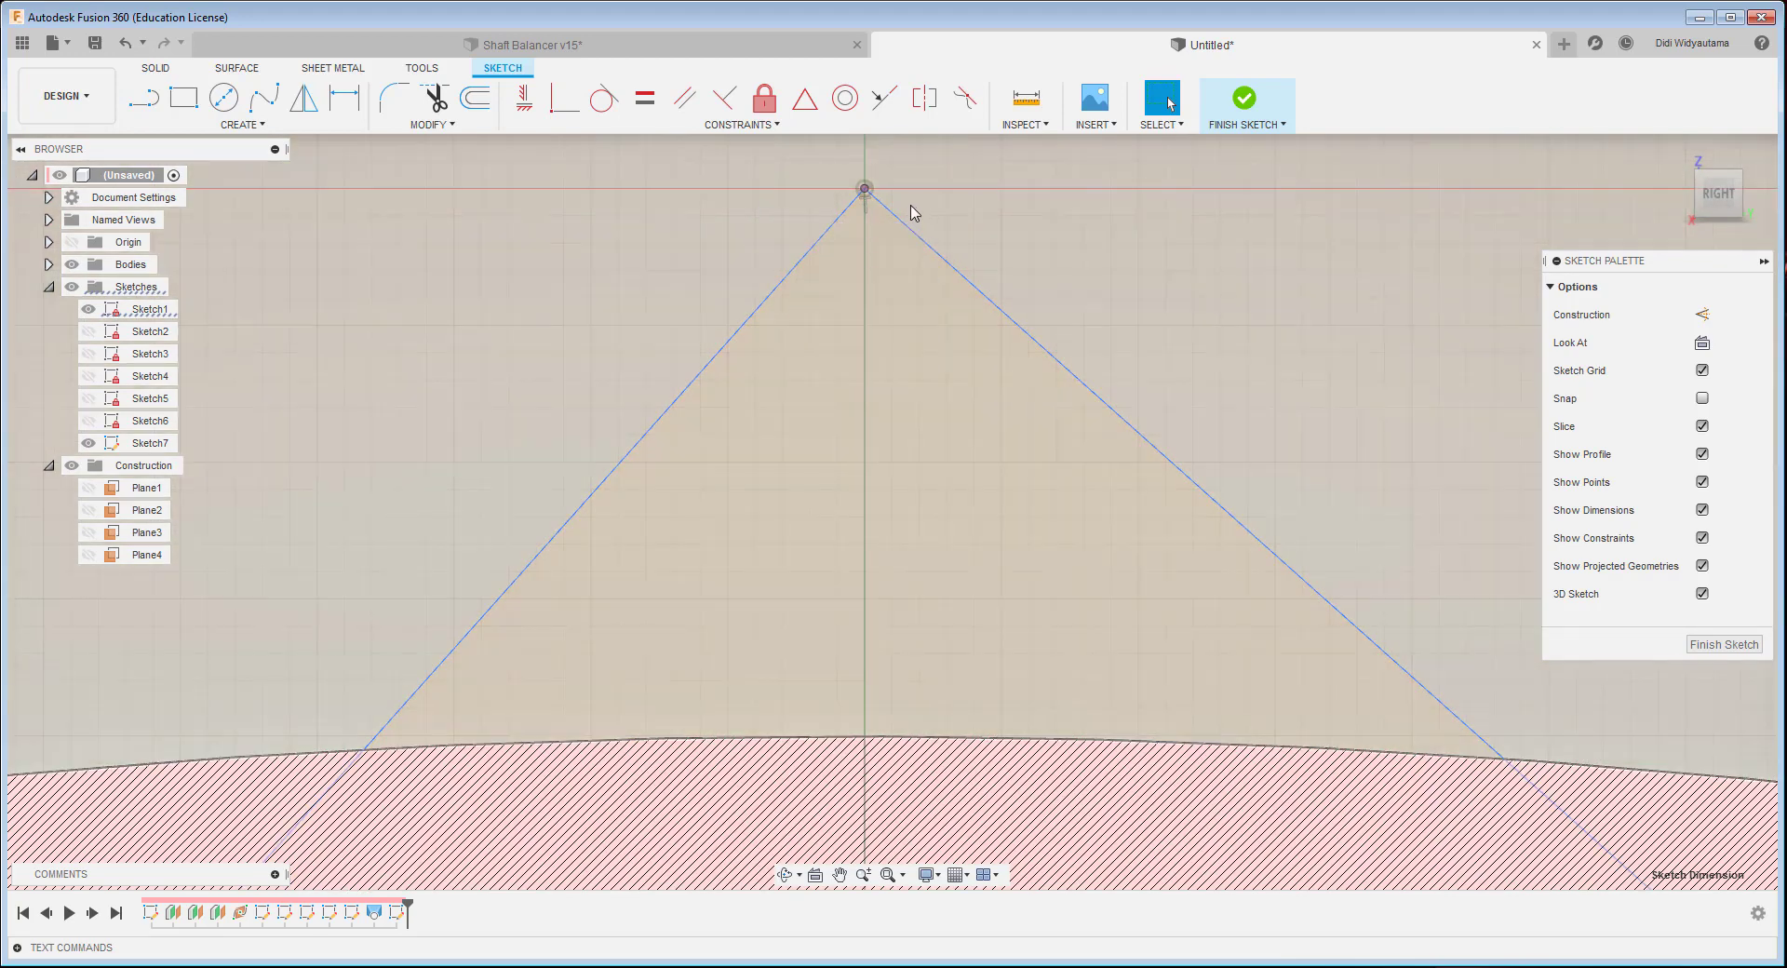
scroll(870, 214, down, 5)
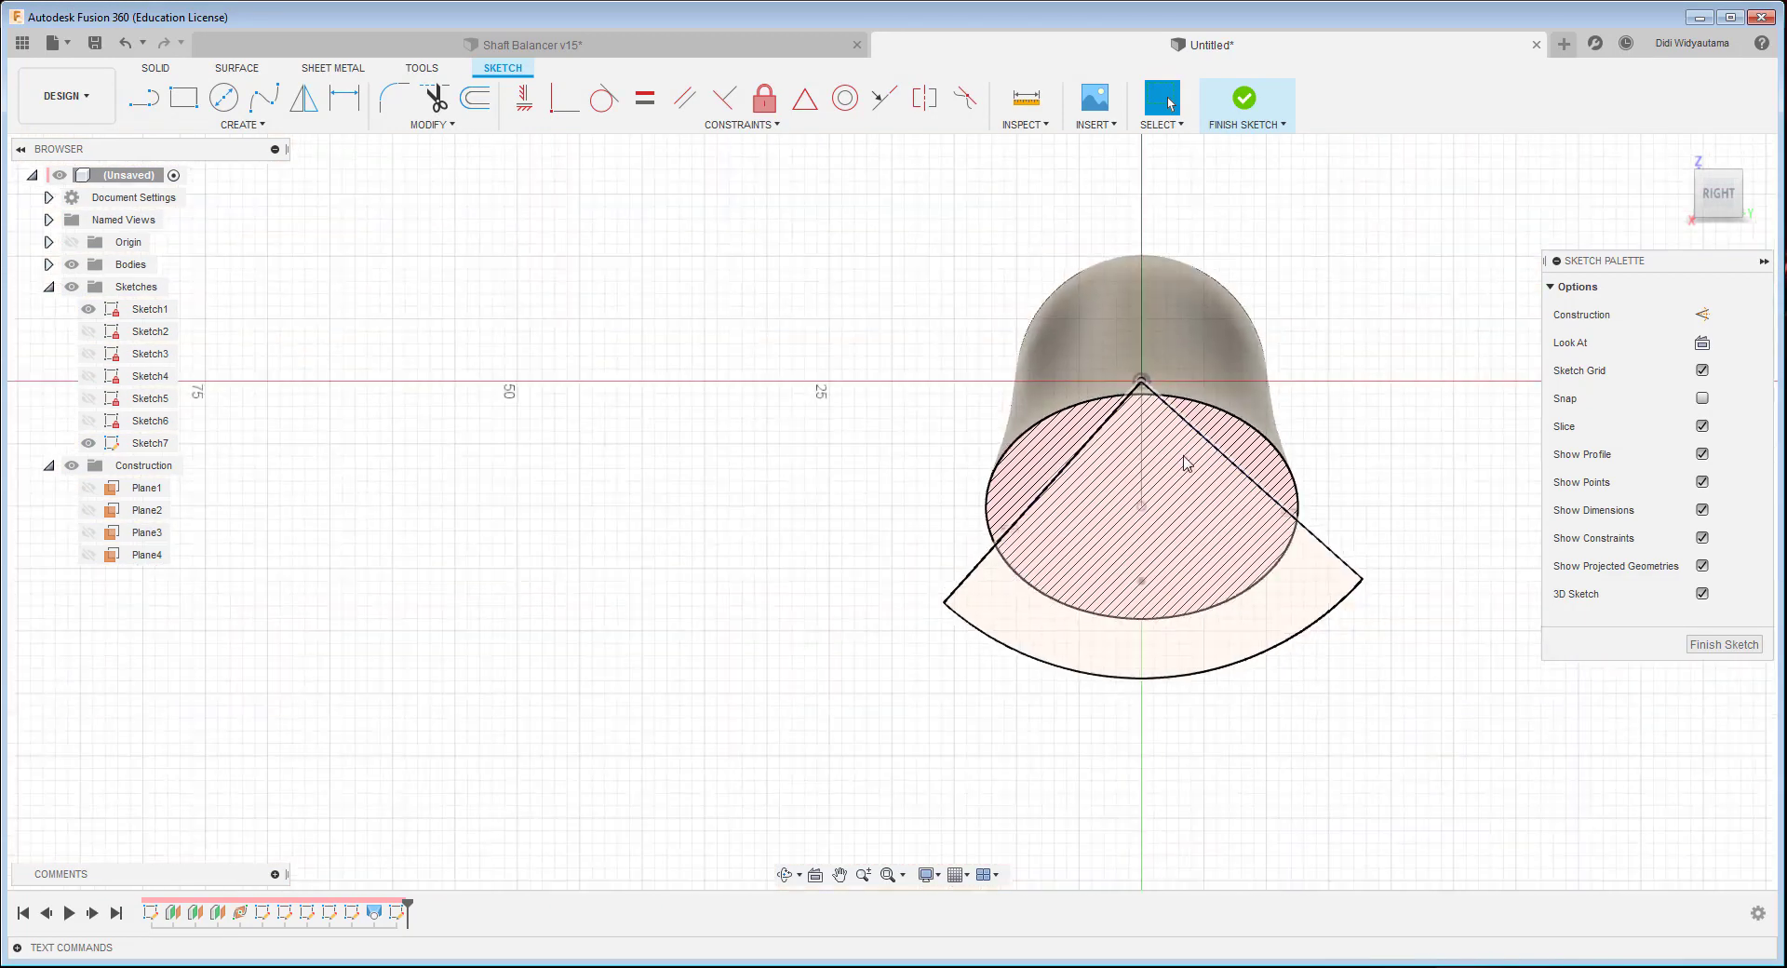
middle_drag(1185, 463, 903, 322)
key(ctrl+z)
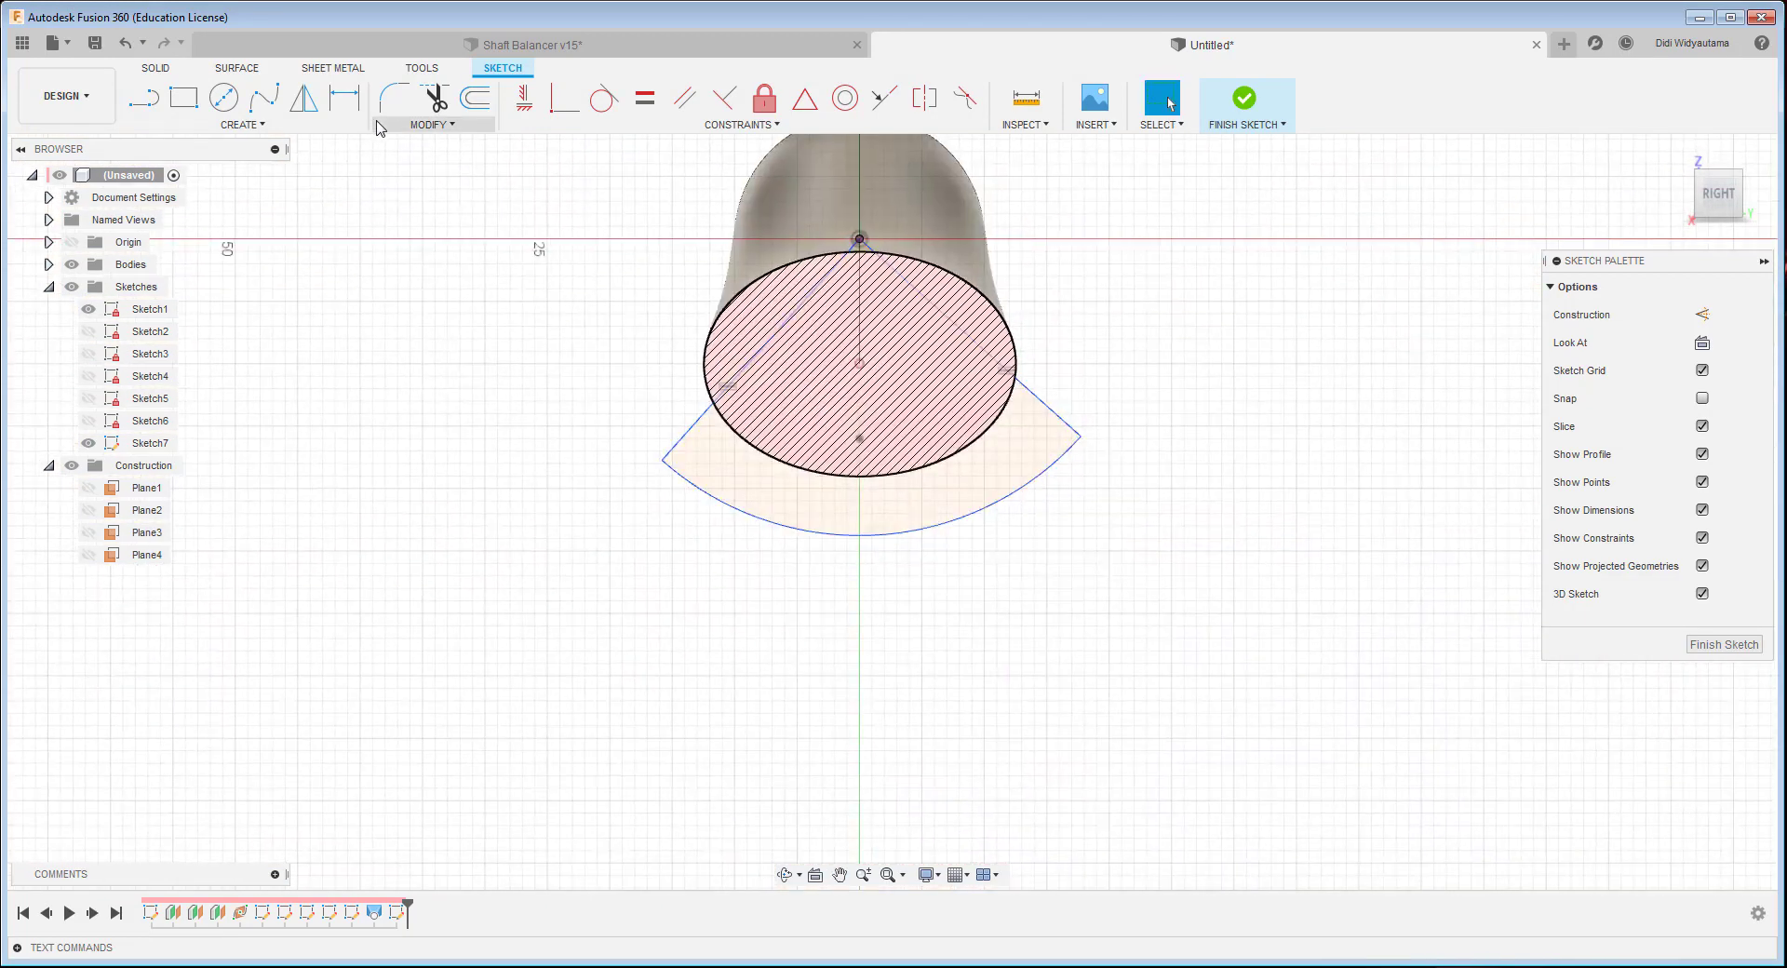
- Dimension the angle between the two diagonal lines of the sector and set it to 100 degrees
click(686, 439)
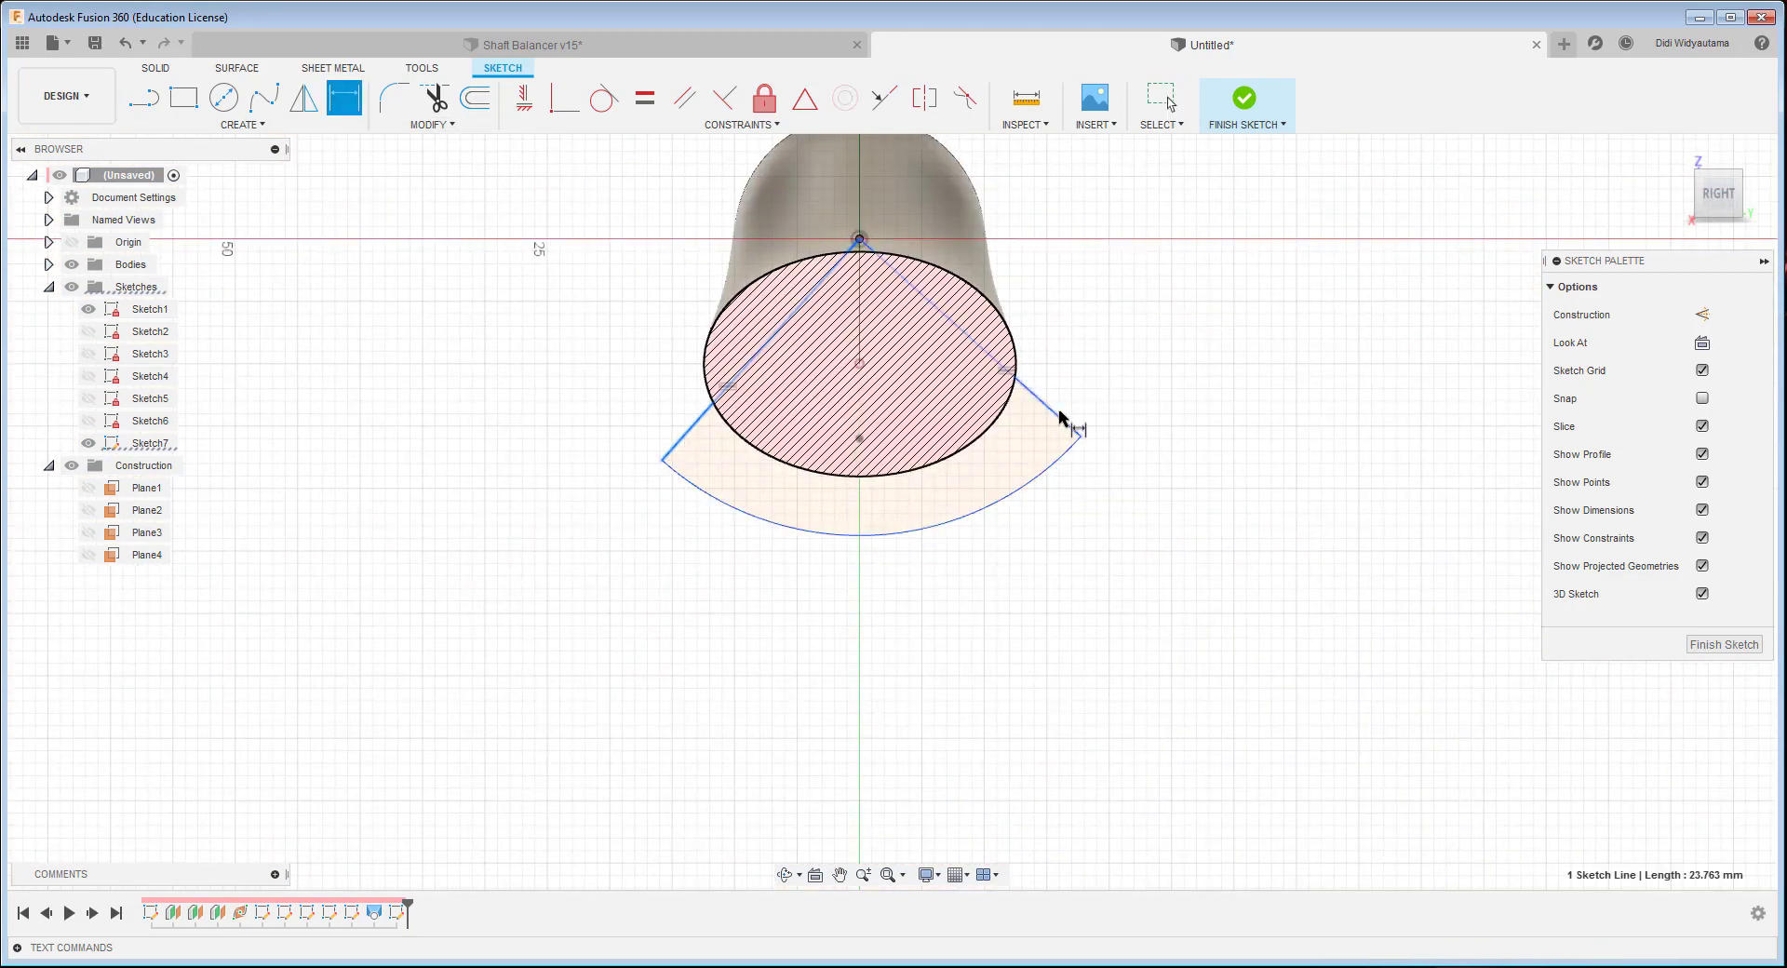
click(1072, 432)
click(887, 641)
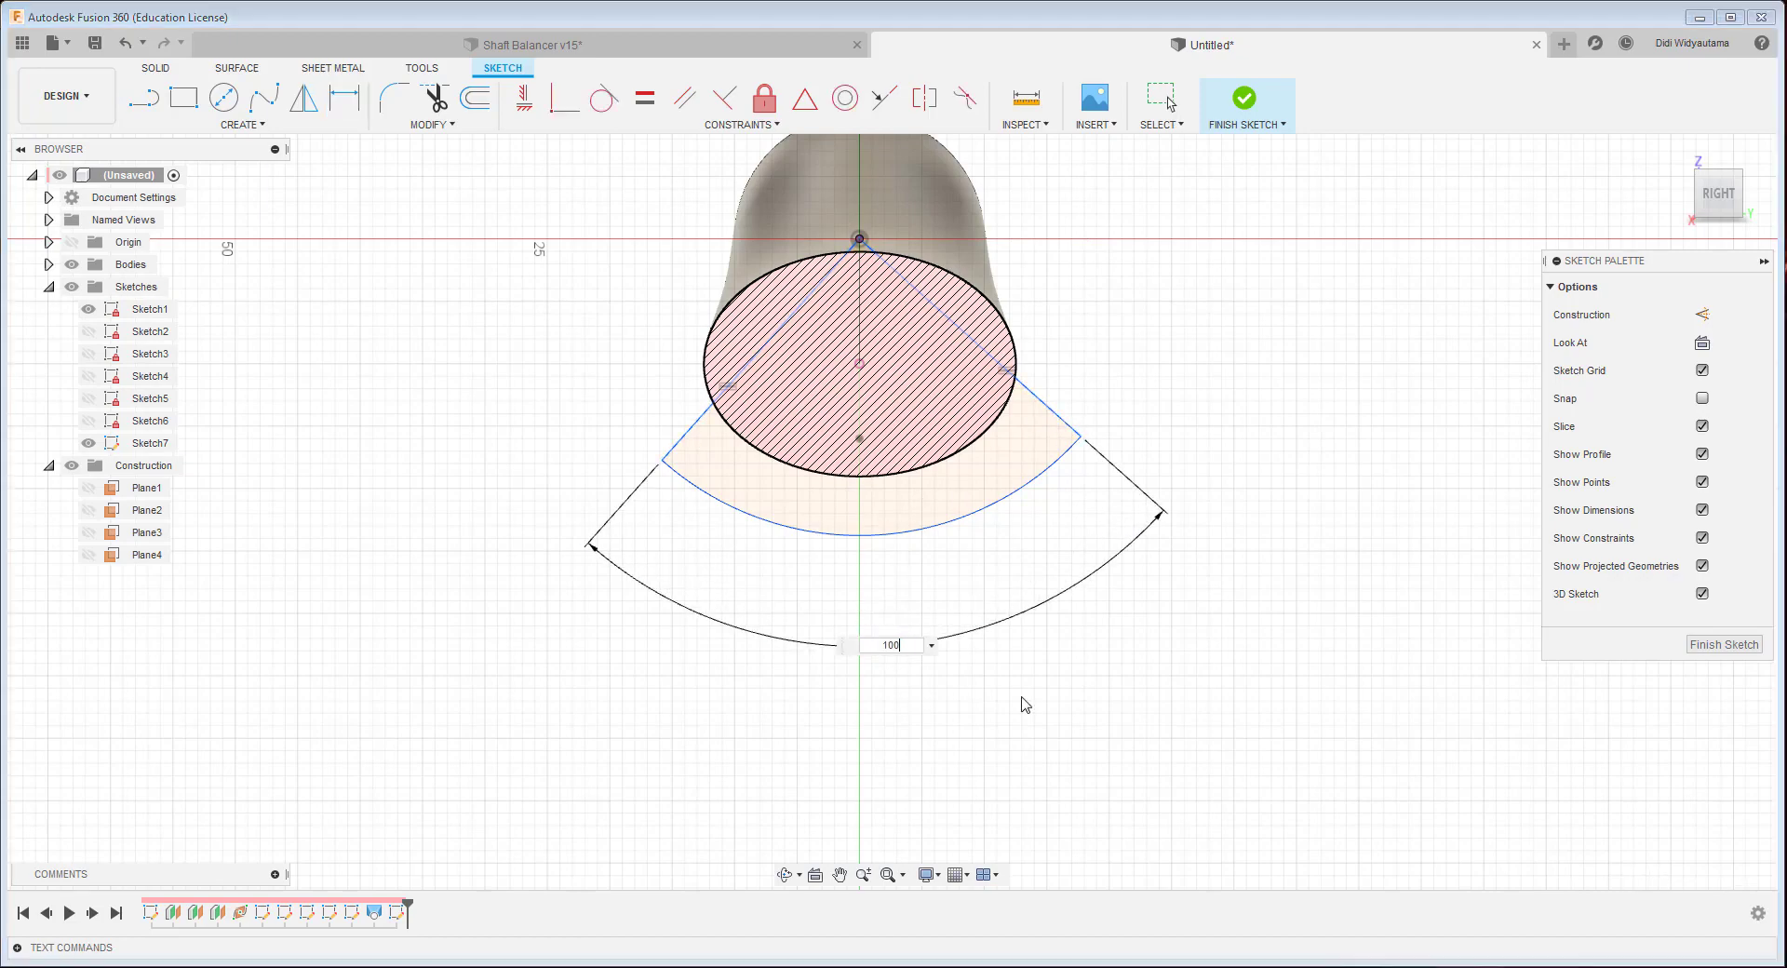
key(Return)
- Draw a horizontal construction line from the origin and set its angle to the right-hand diagonal line to 40 degrees
mouse_move(522, 270)
shift+middle_down()
mouse_move(332, 140)
mouse_move(521, 270)
shift+middle_up()
click(156, 101)
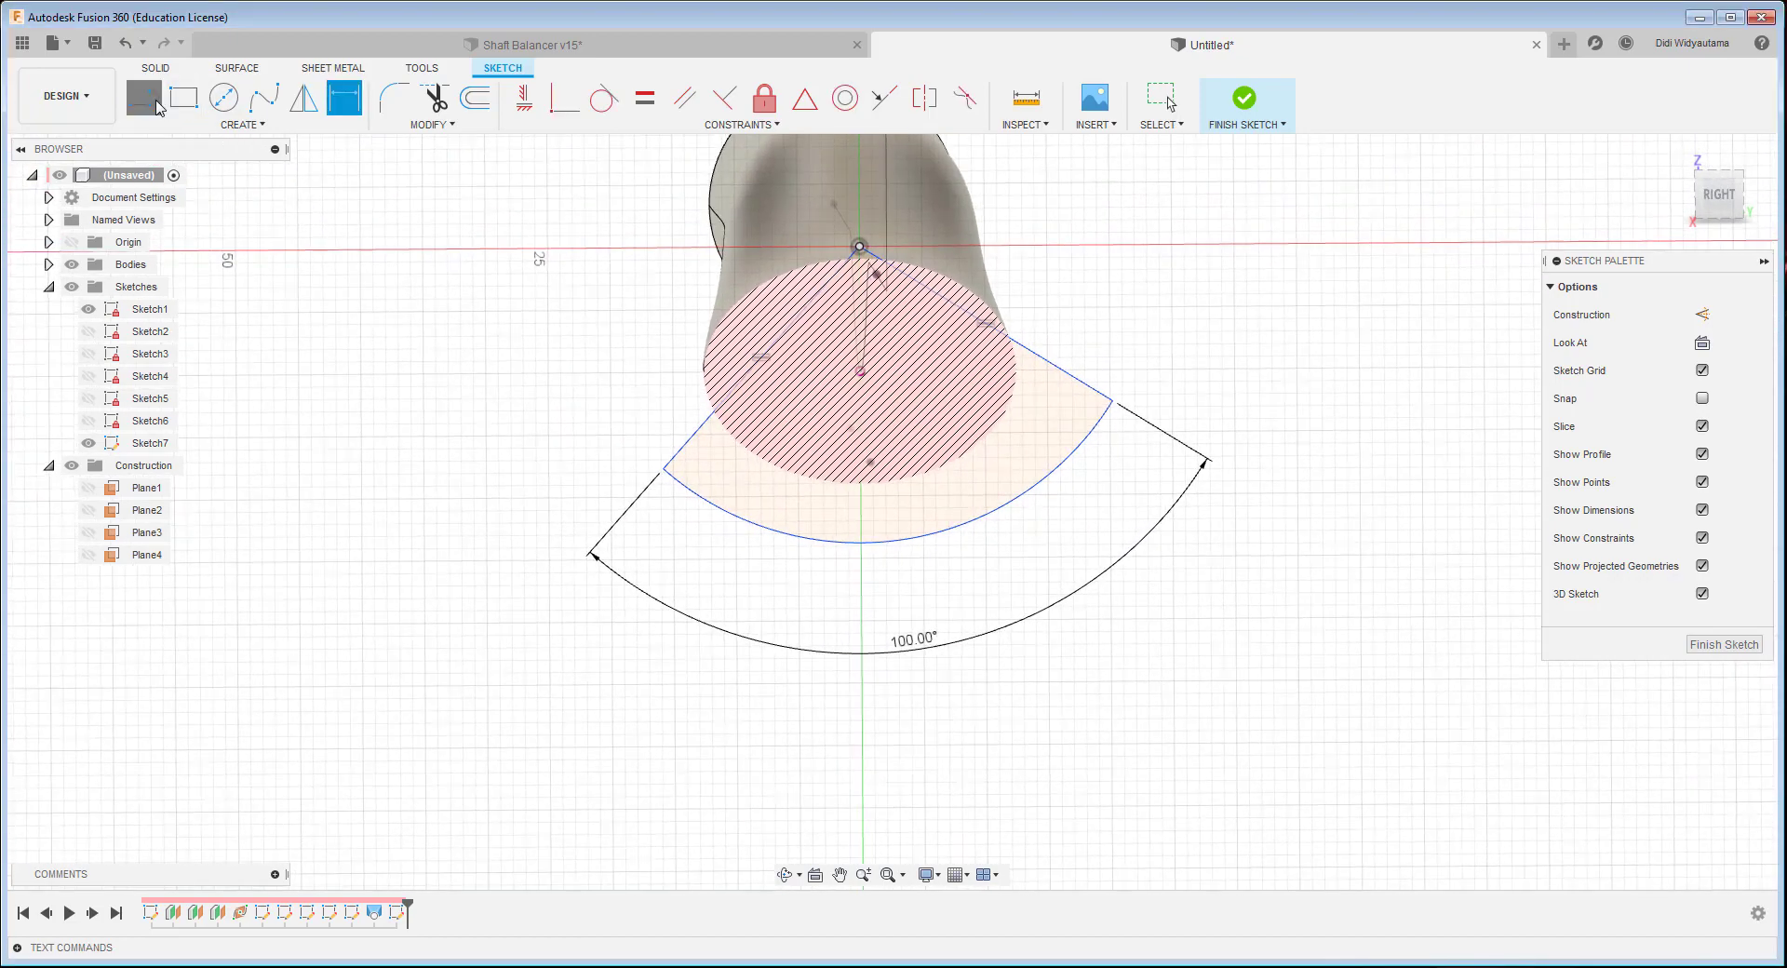
click(861, 248)
click(1137, 246)
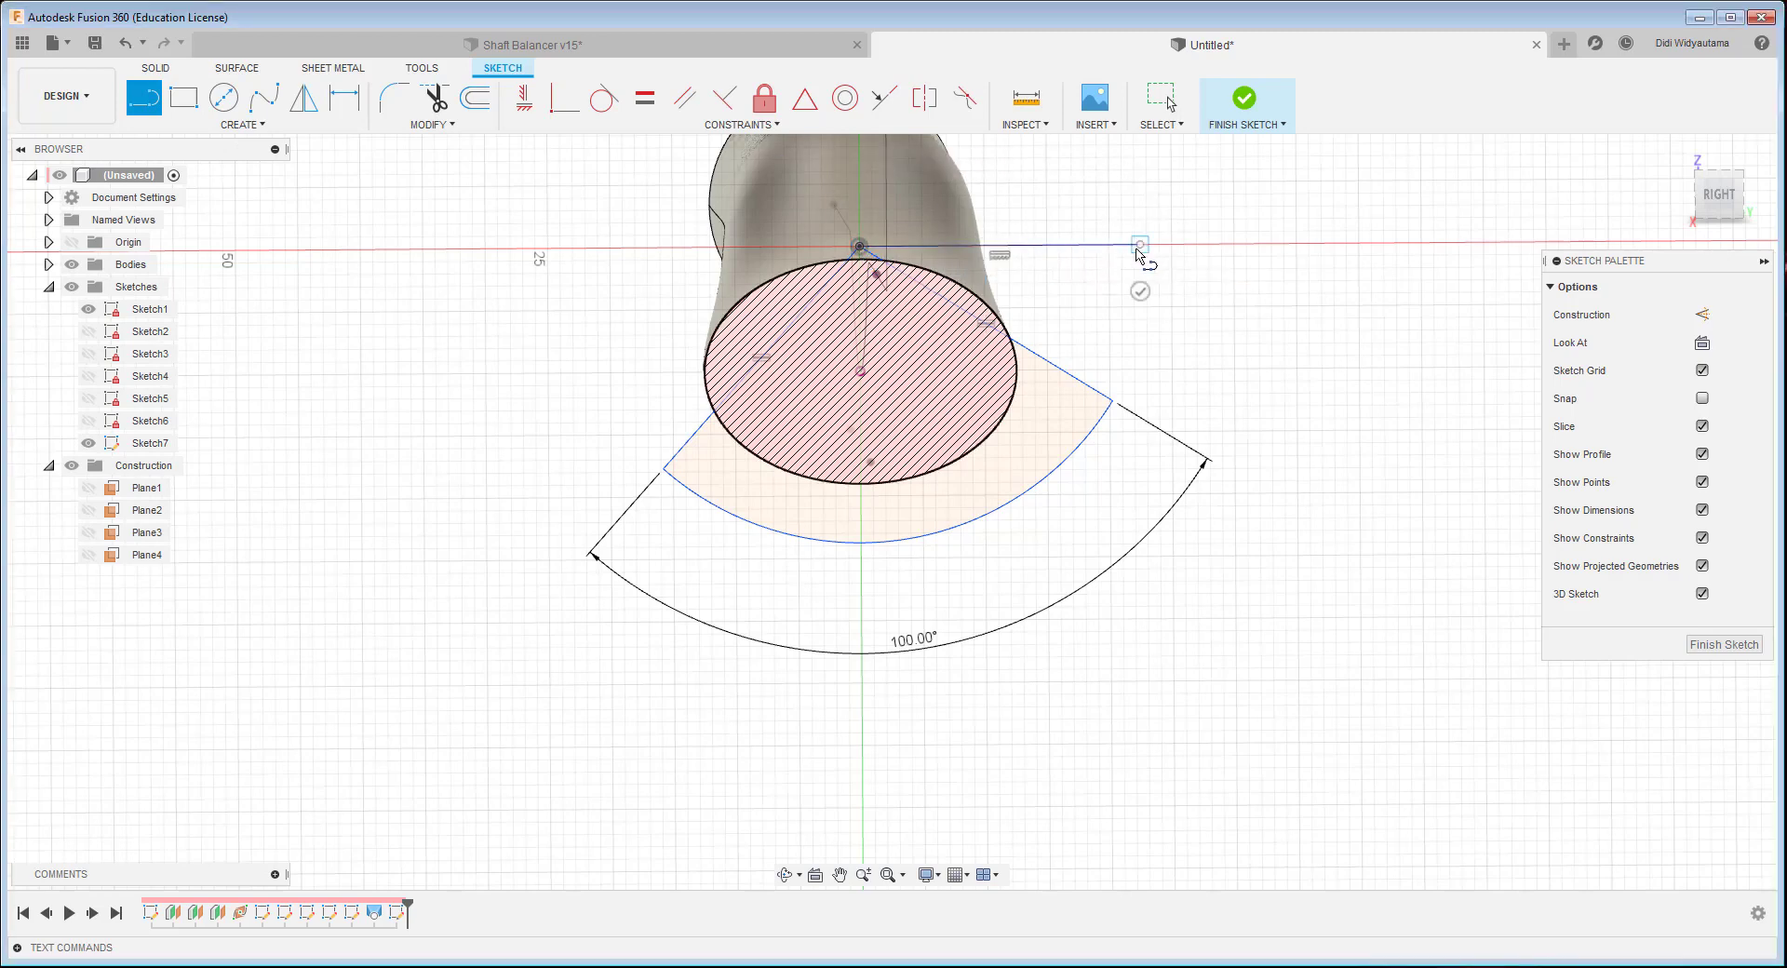
click(1711, 316)
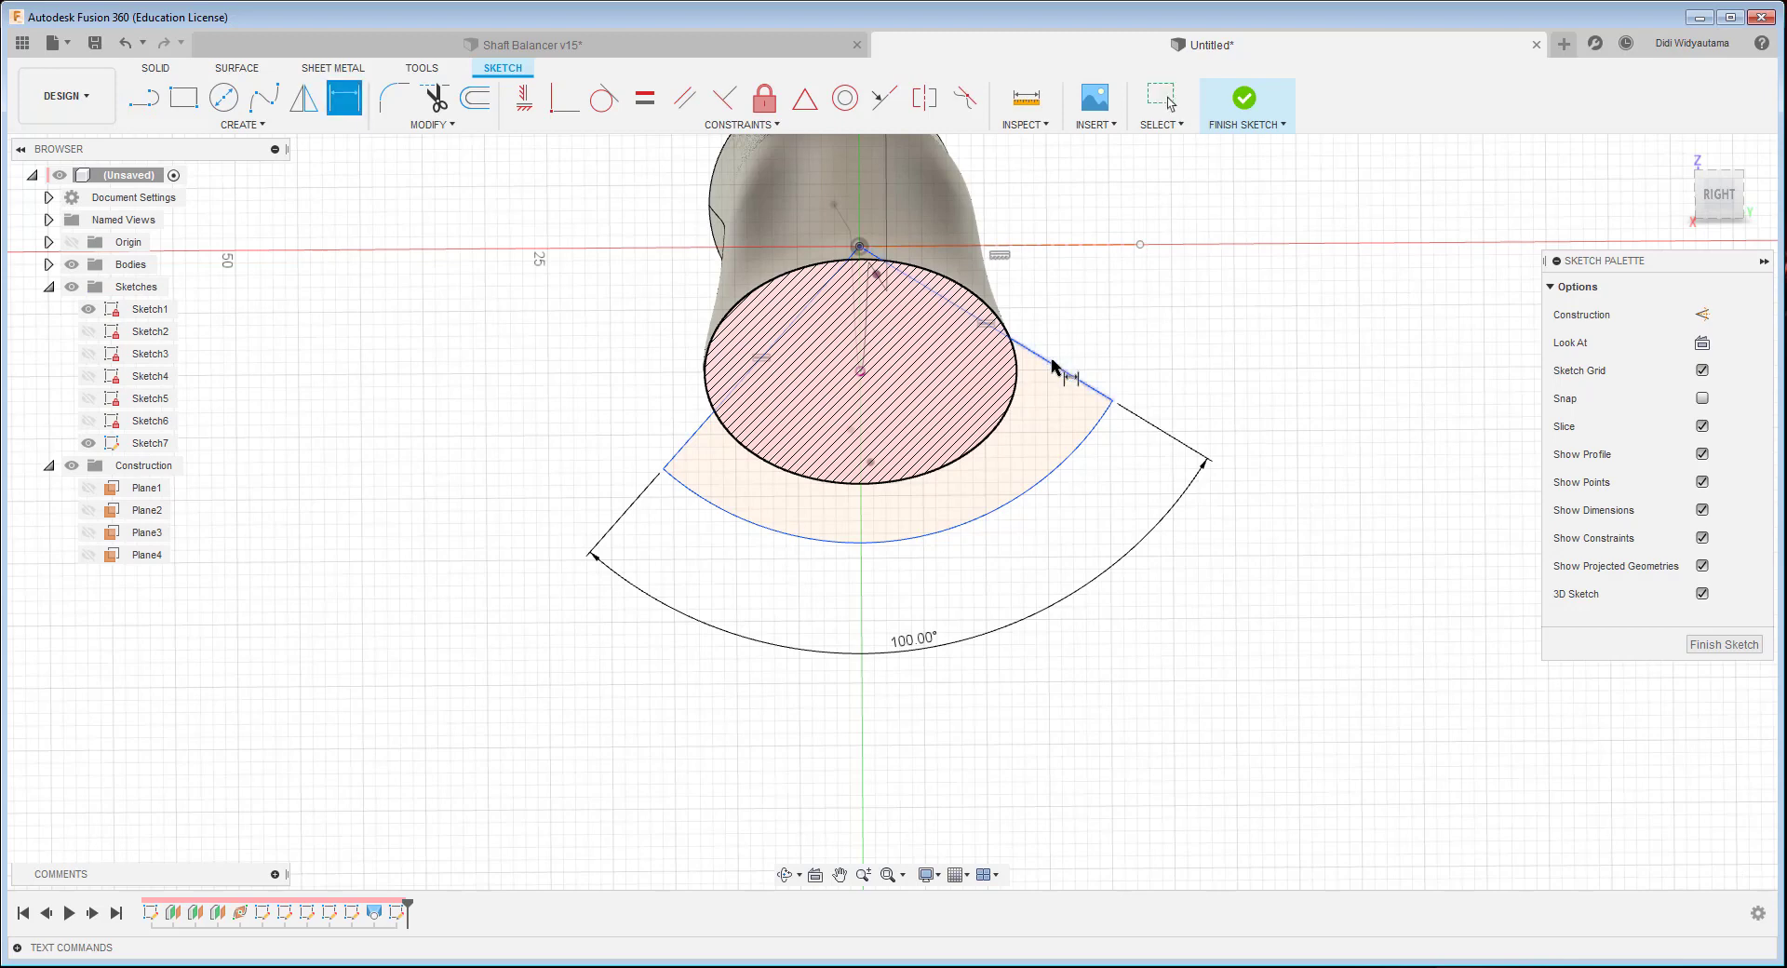
click(1102, 327)
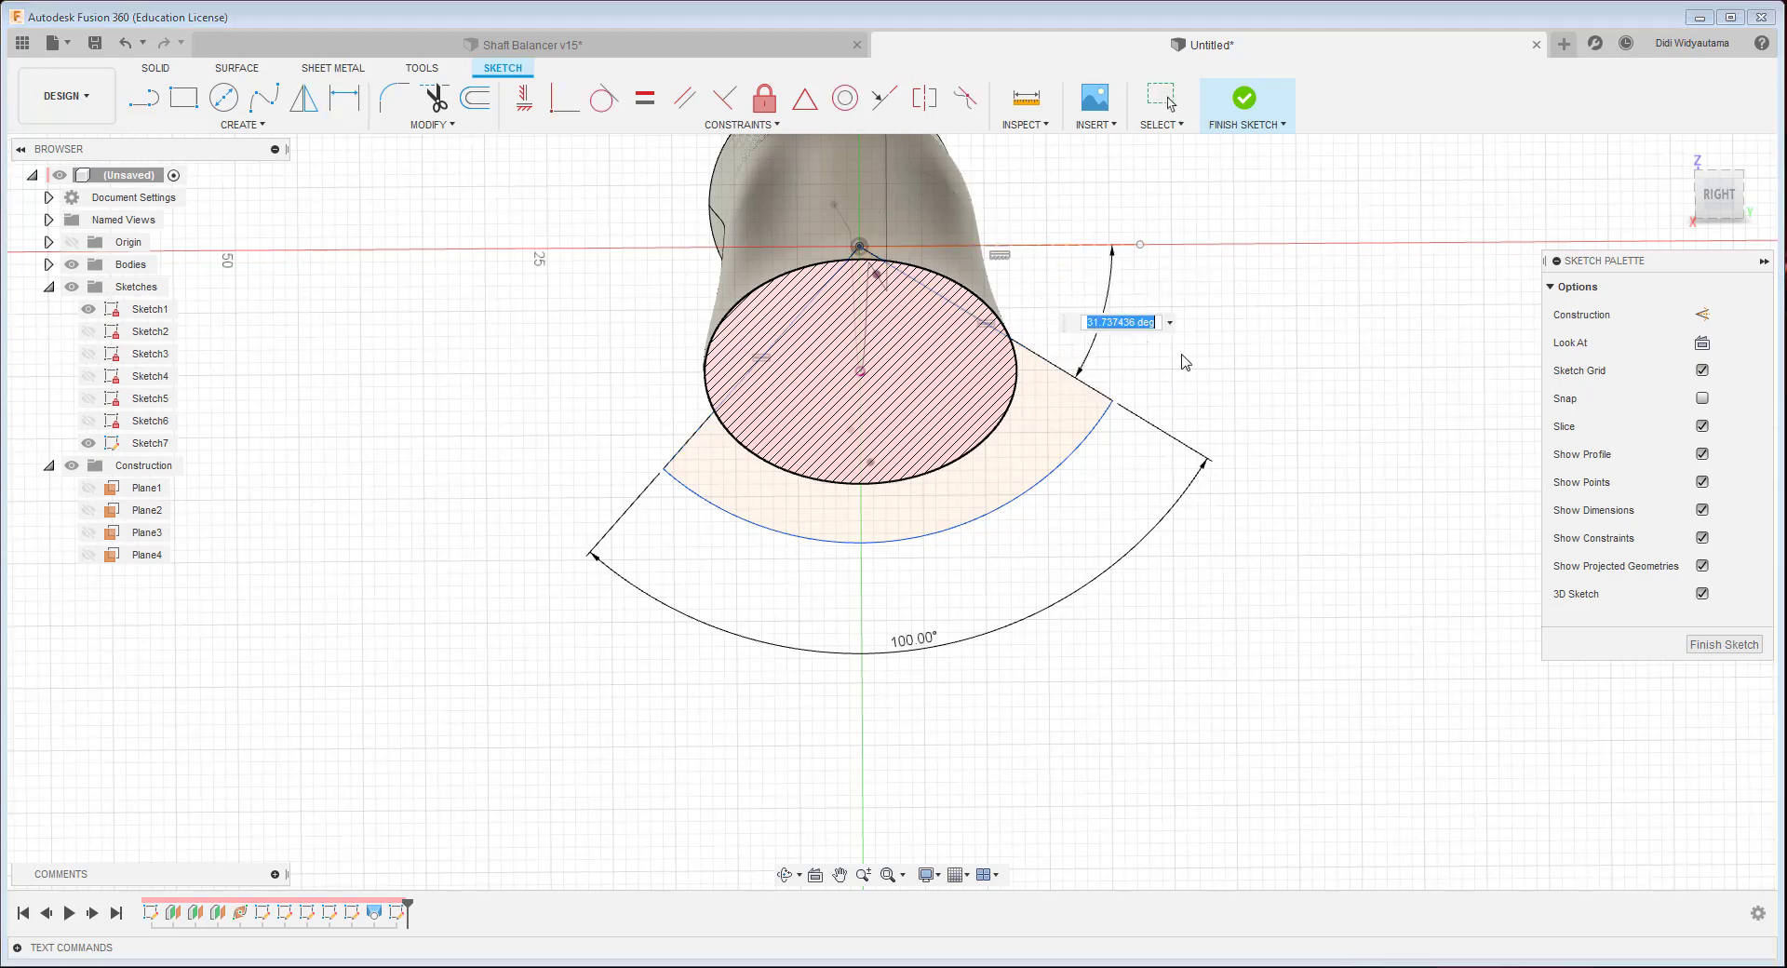
key(Return)
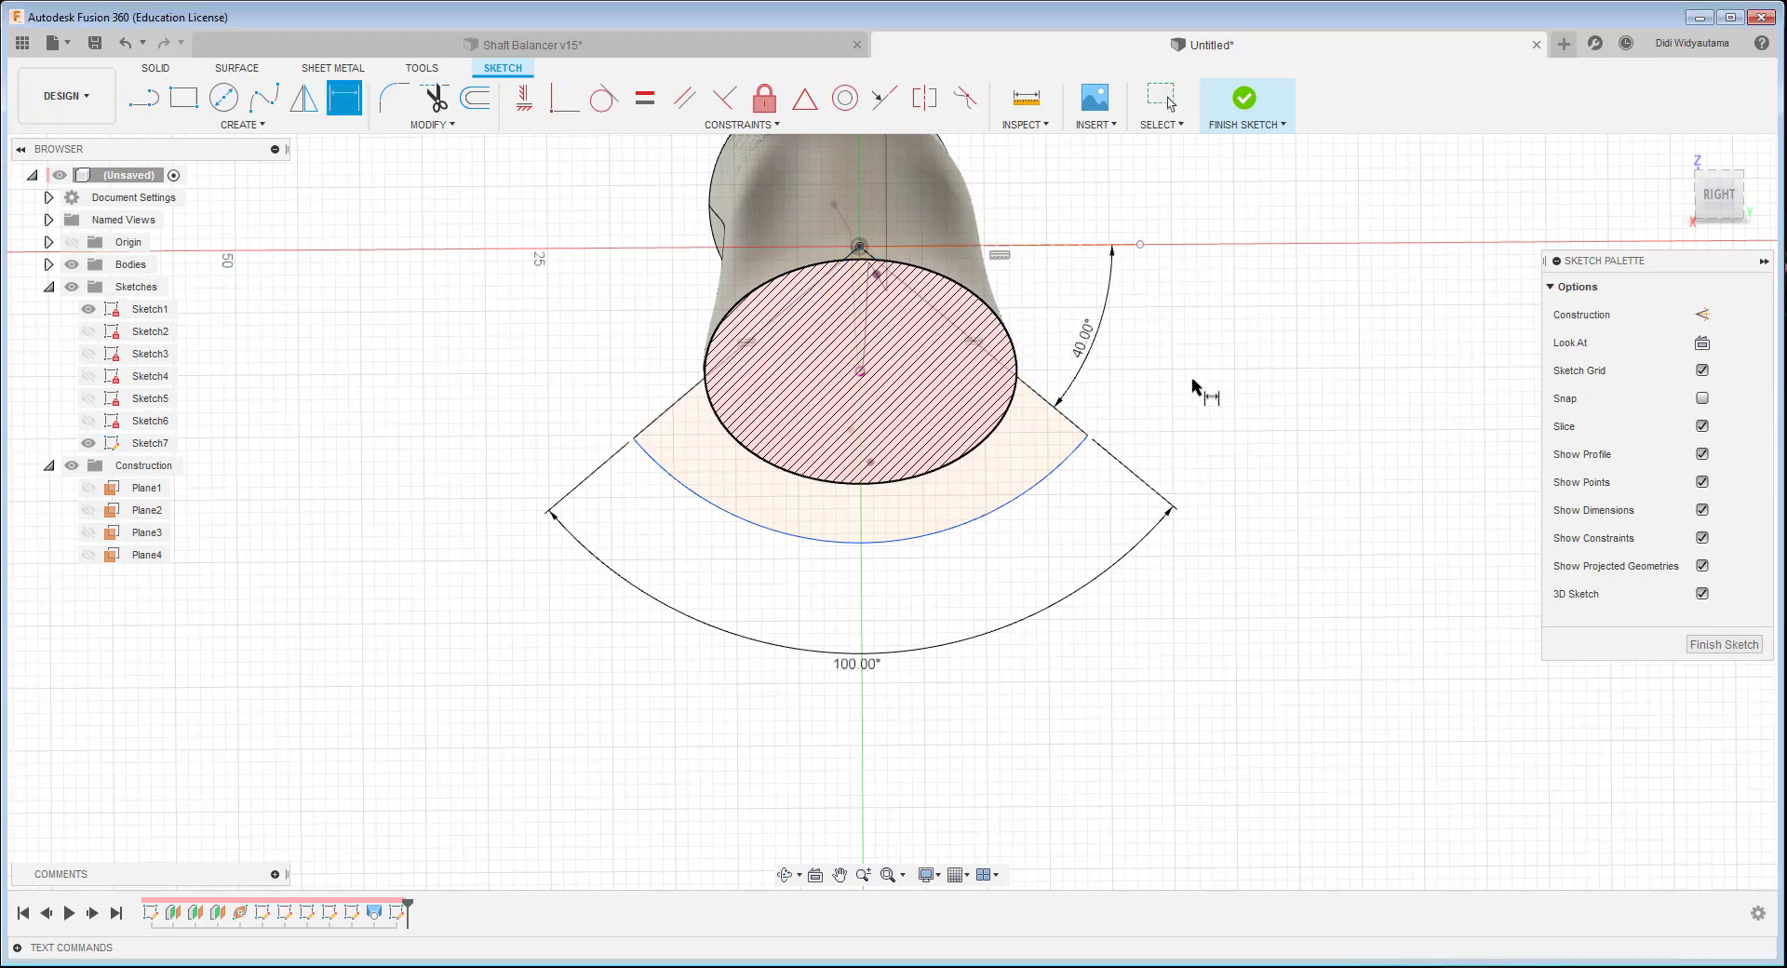
click(1149, 366)
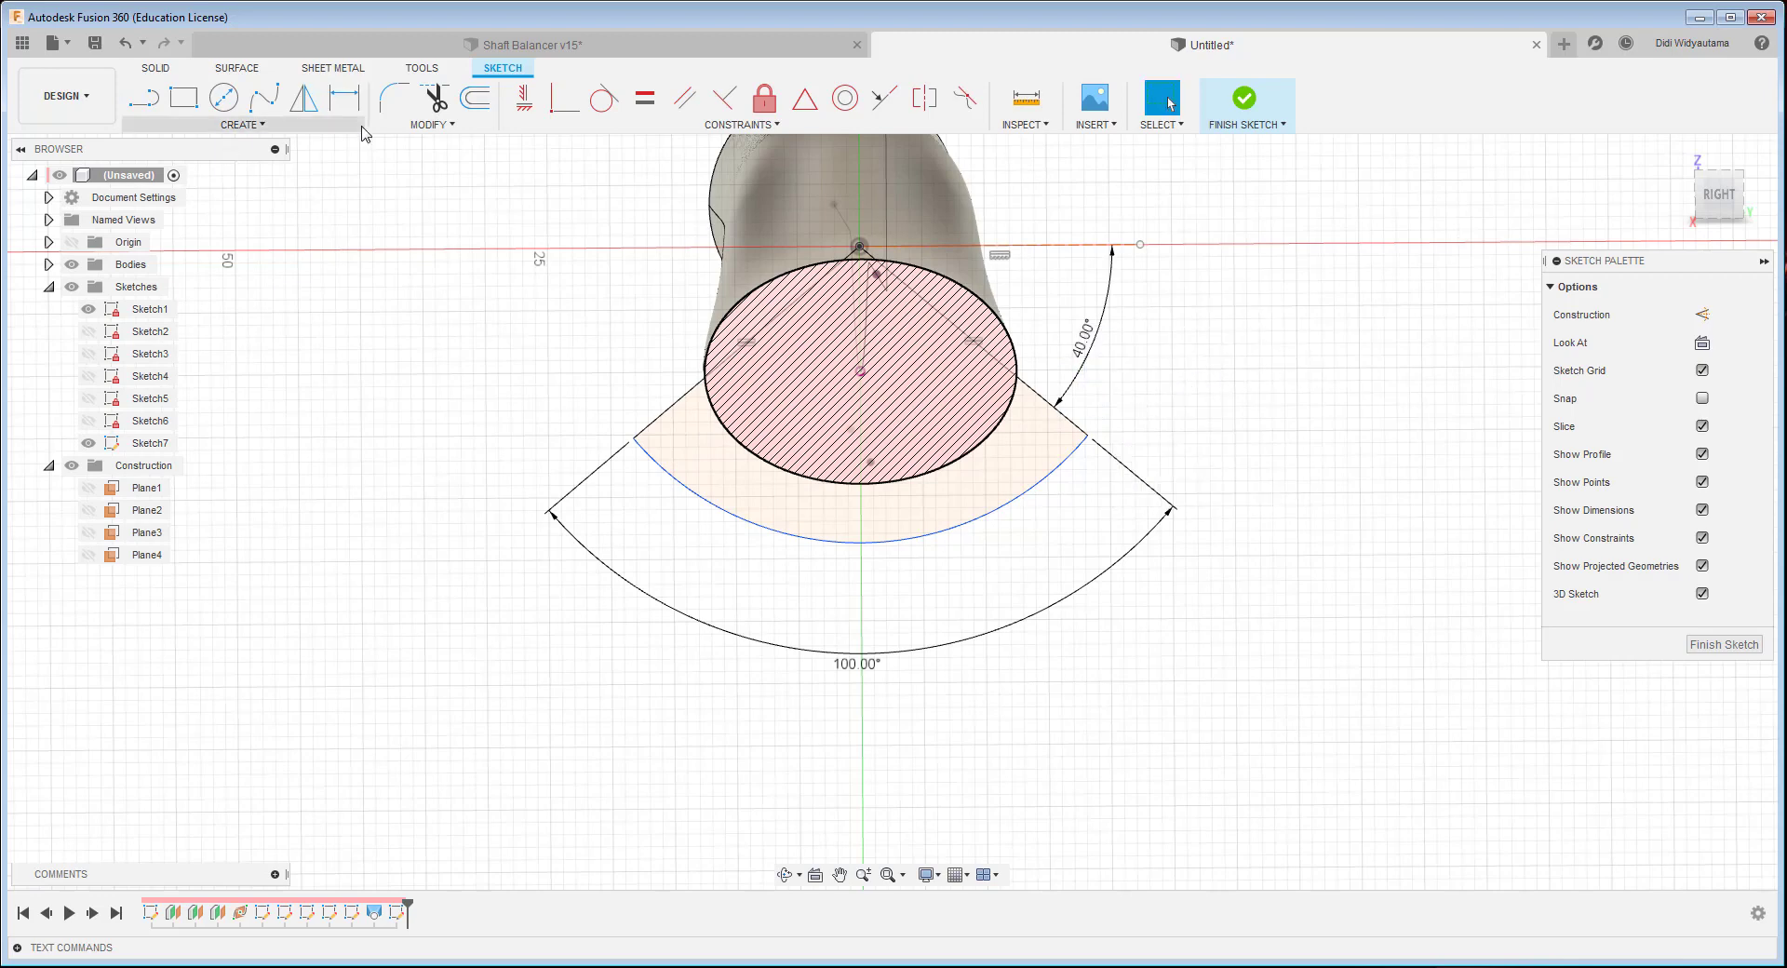
- Set the radius of the sector's arc to 40 mm and finish the sketch
click(738, 491)
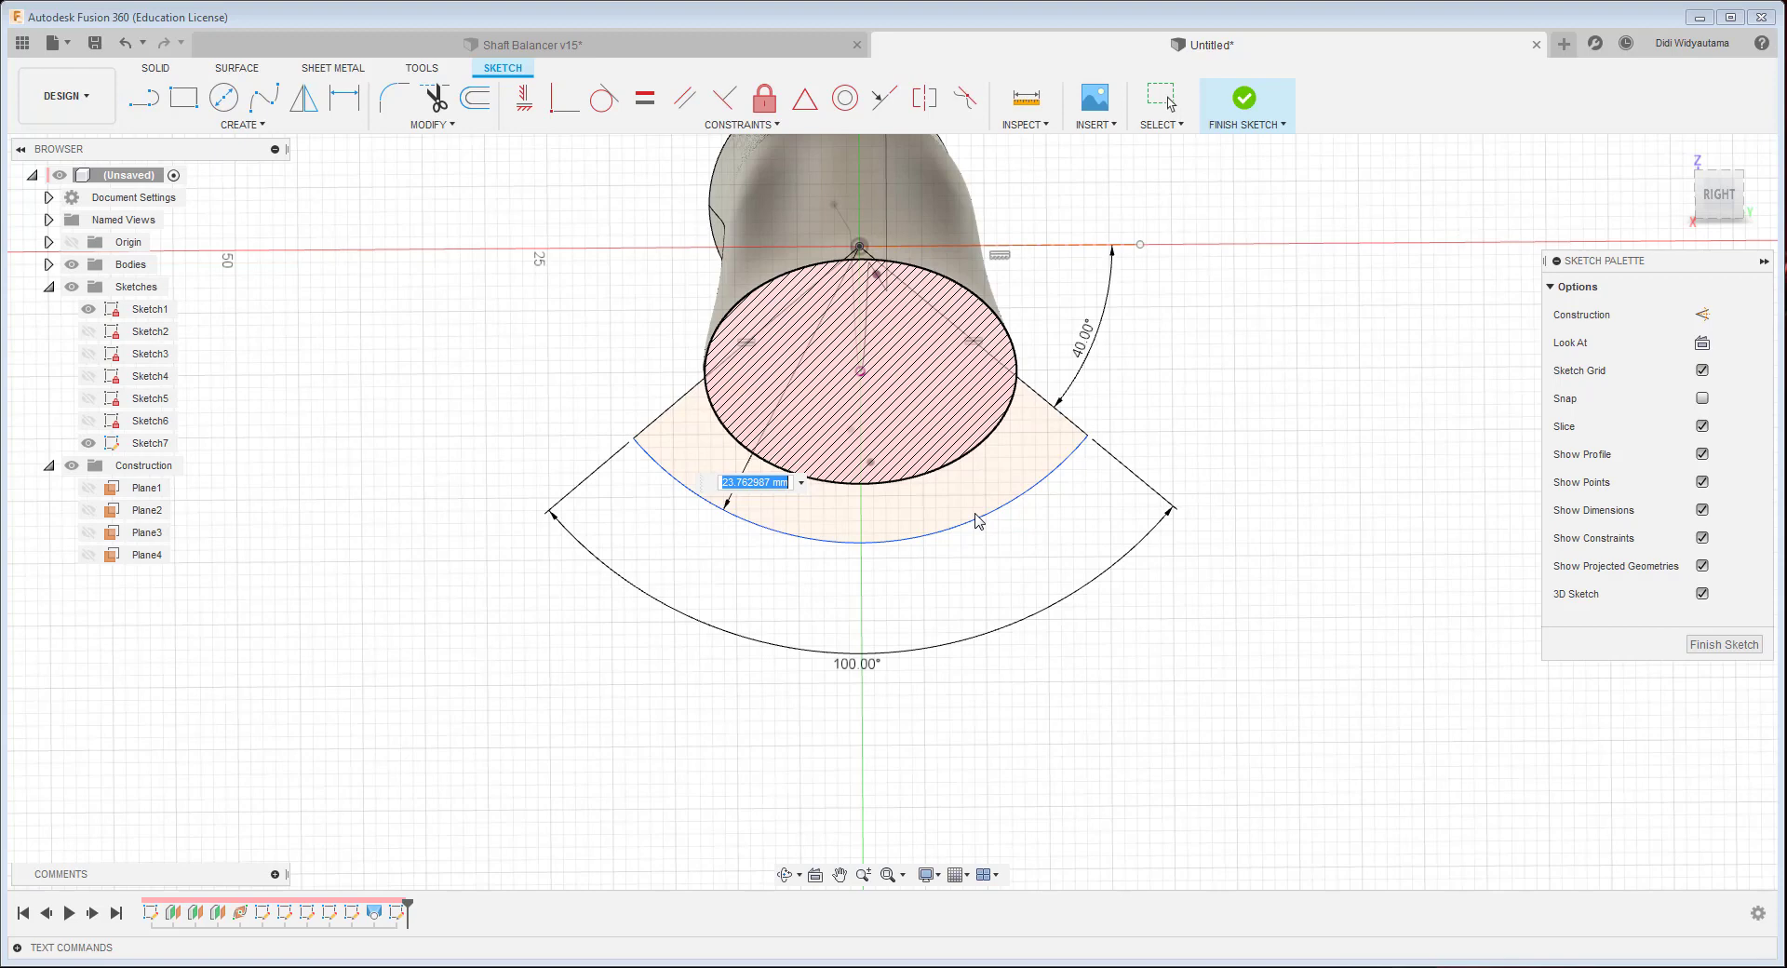
key(Return)
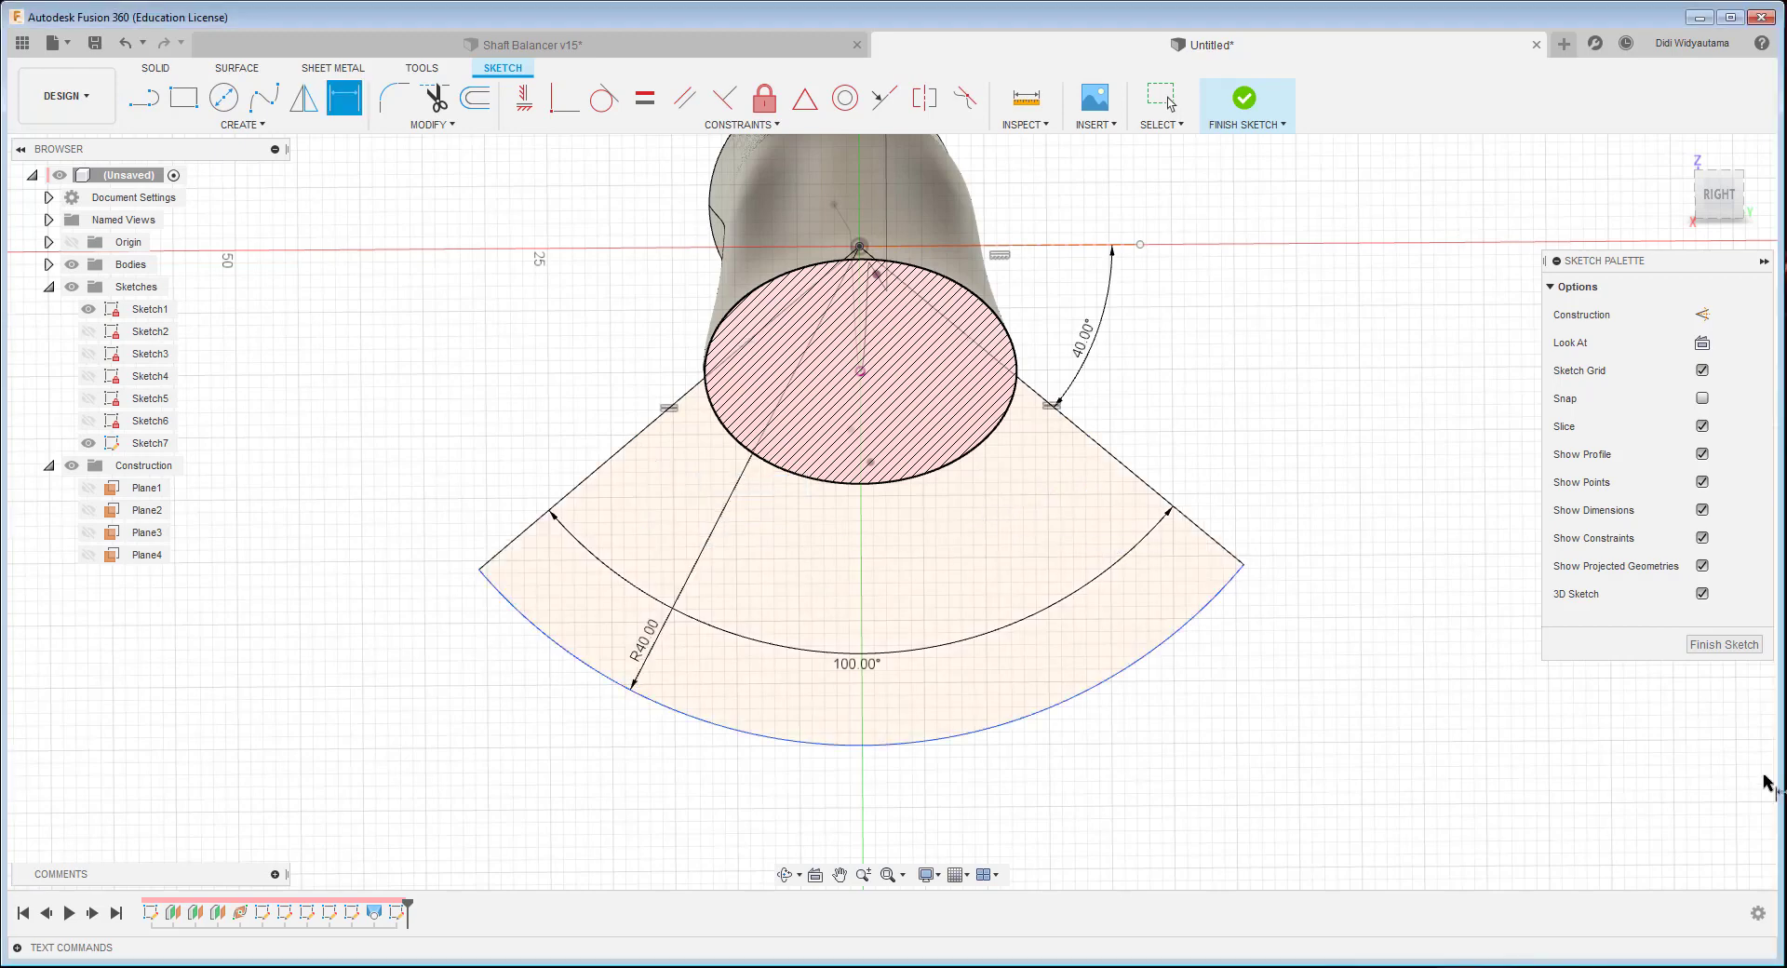
click(1699, 650)
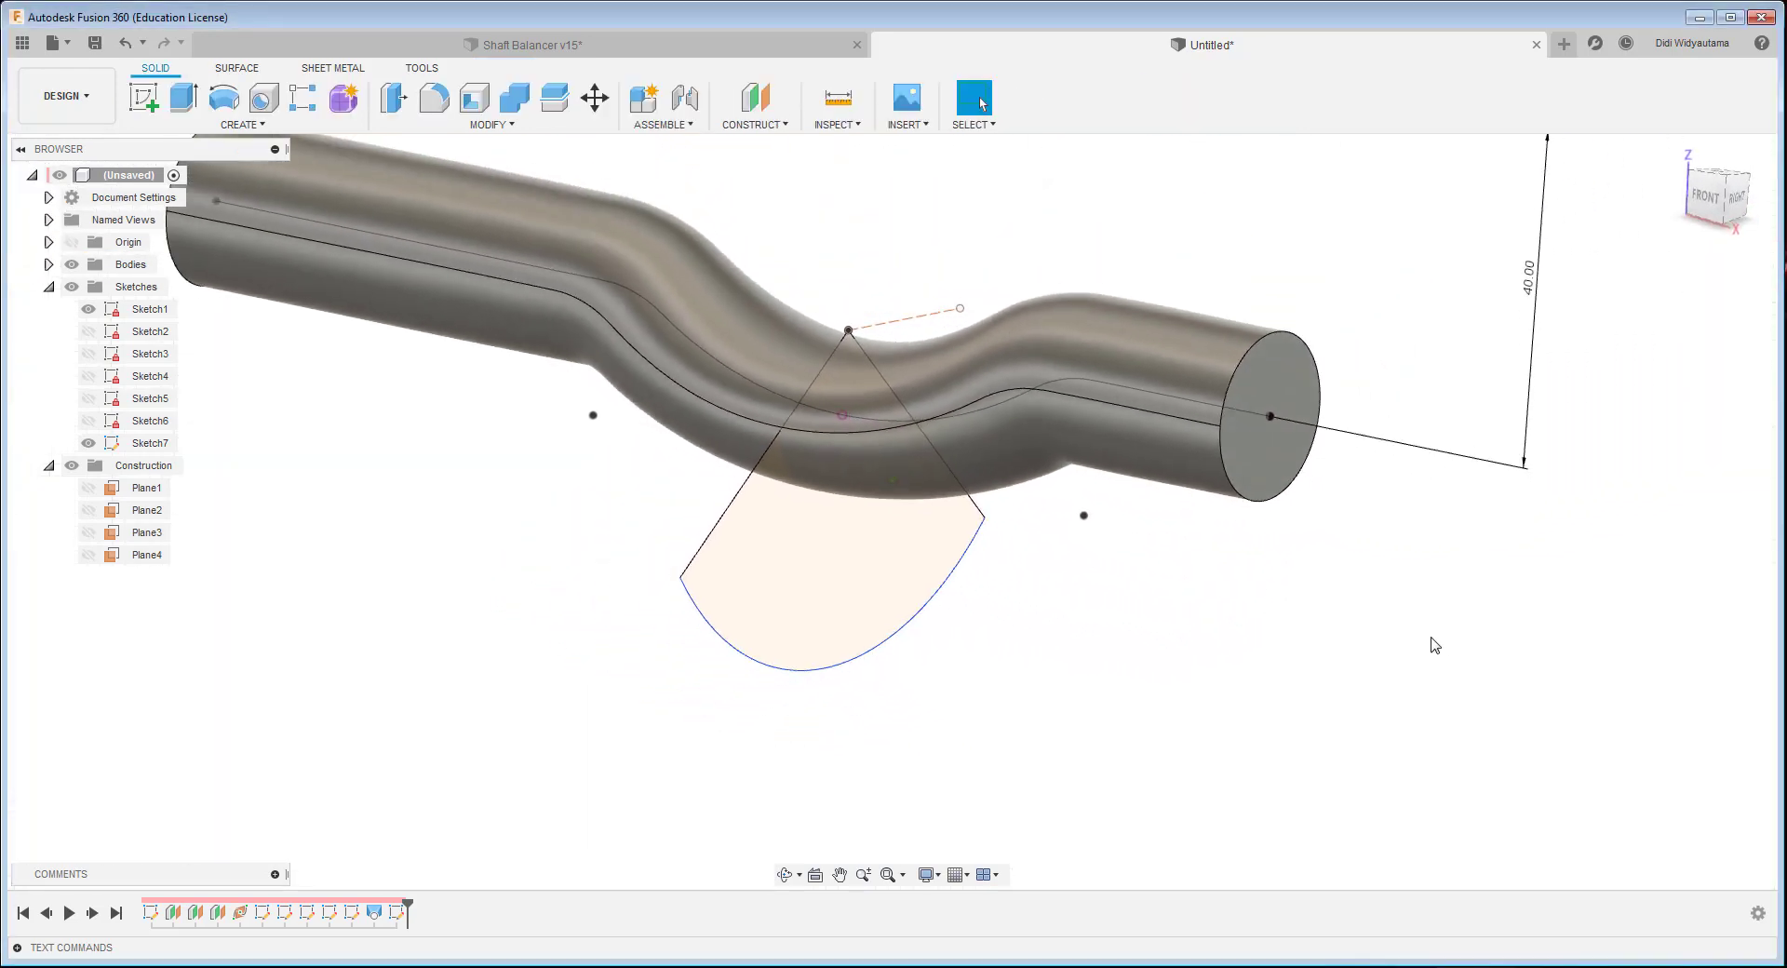
click(185, 98)
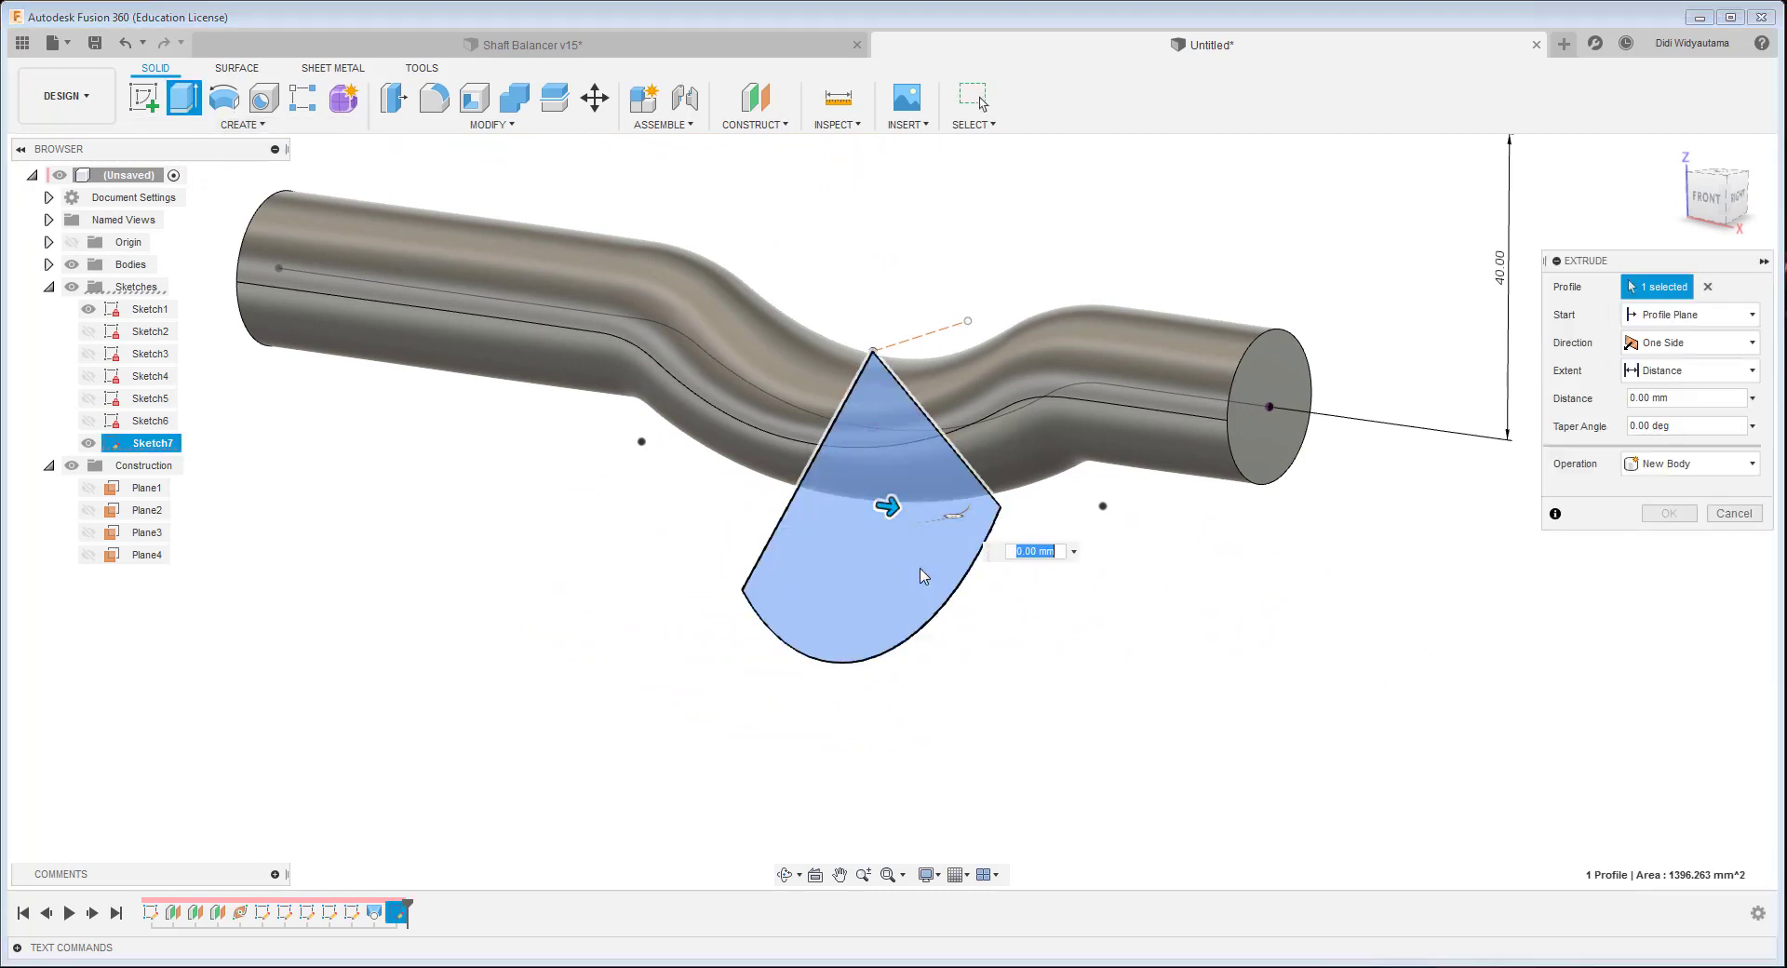
click(885, 508)
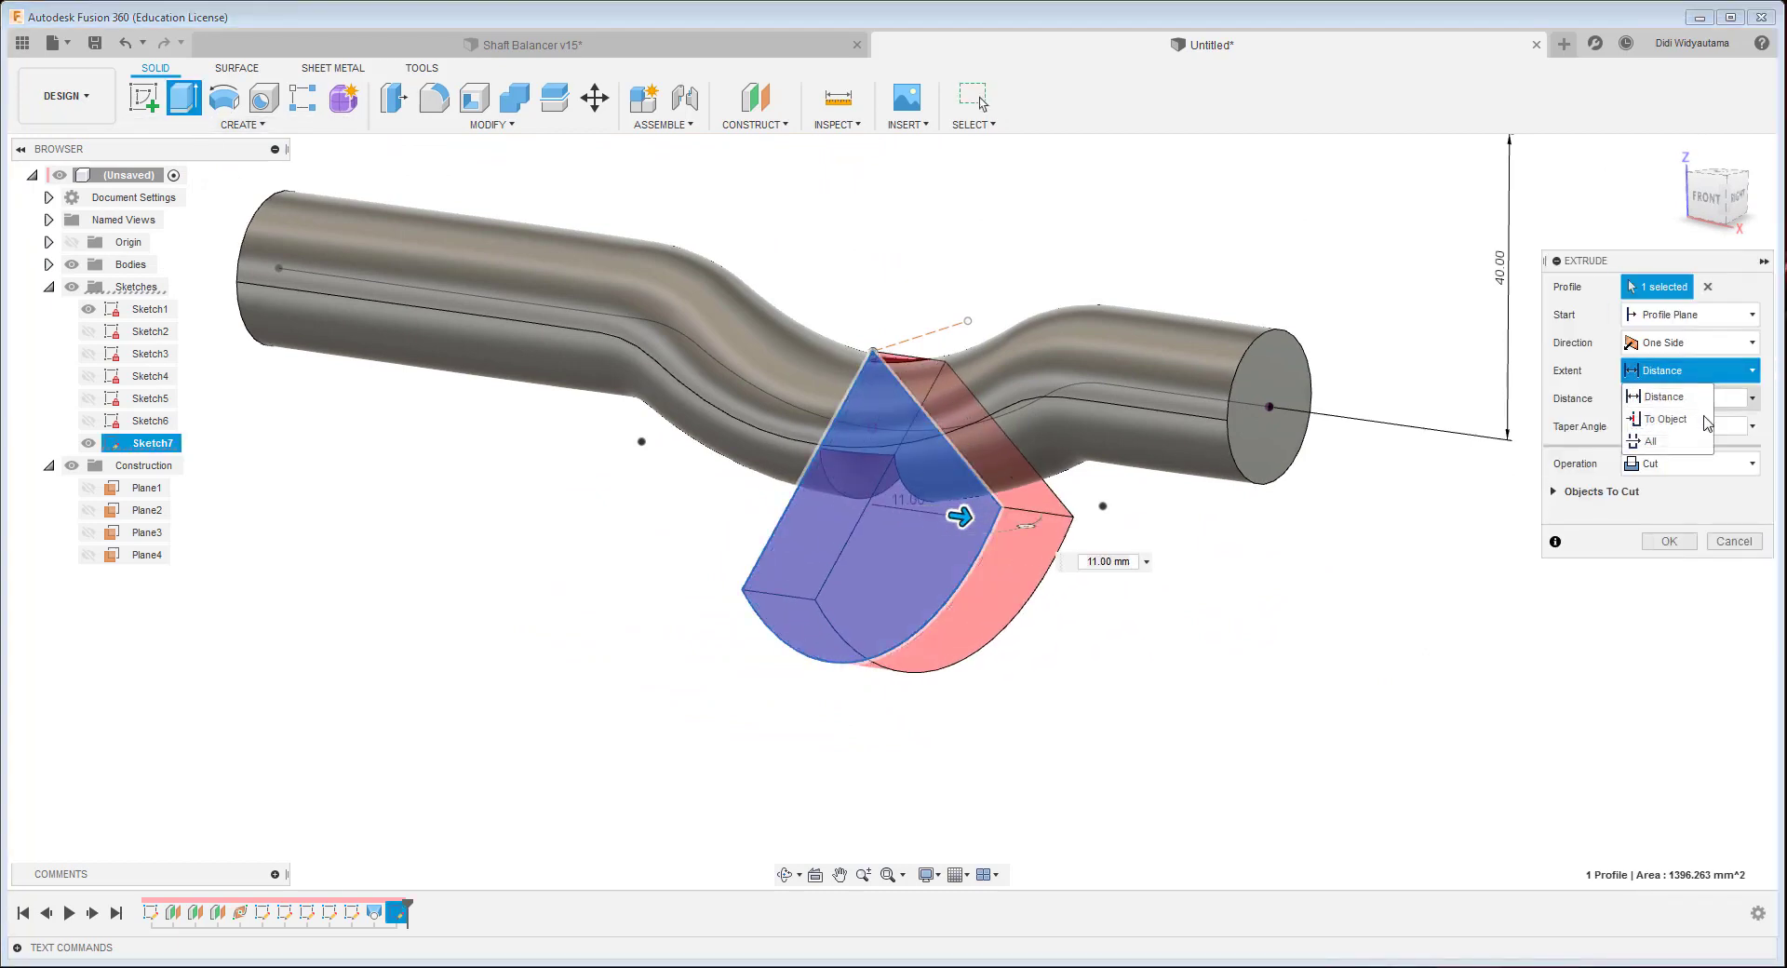
click(1689, 420)
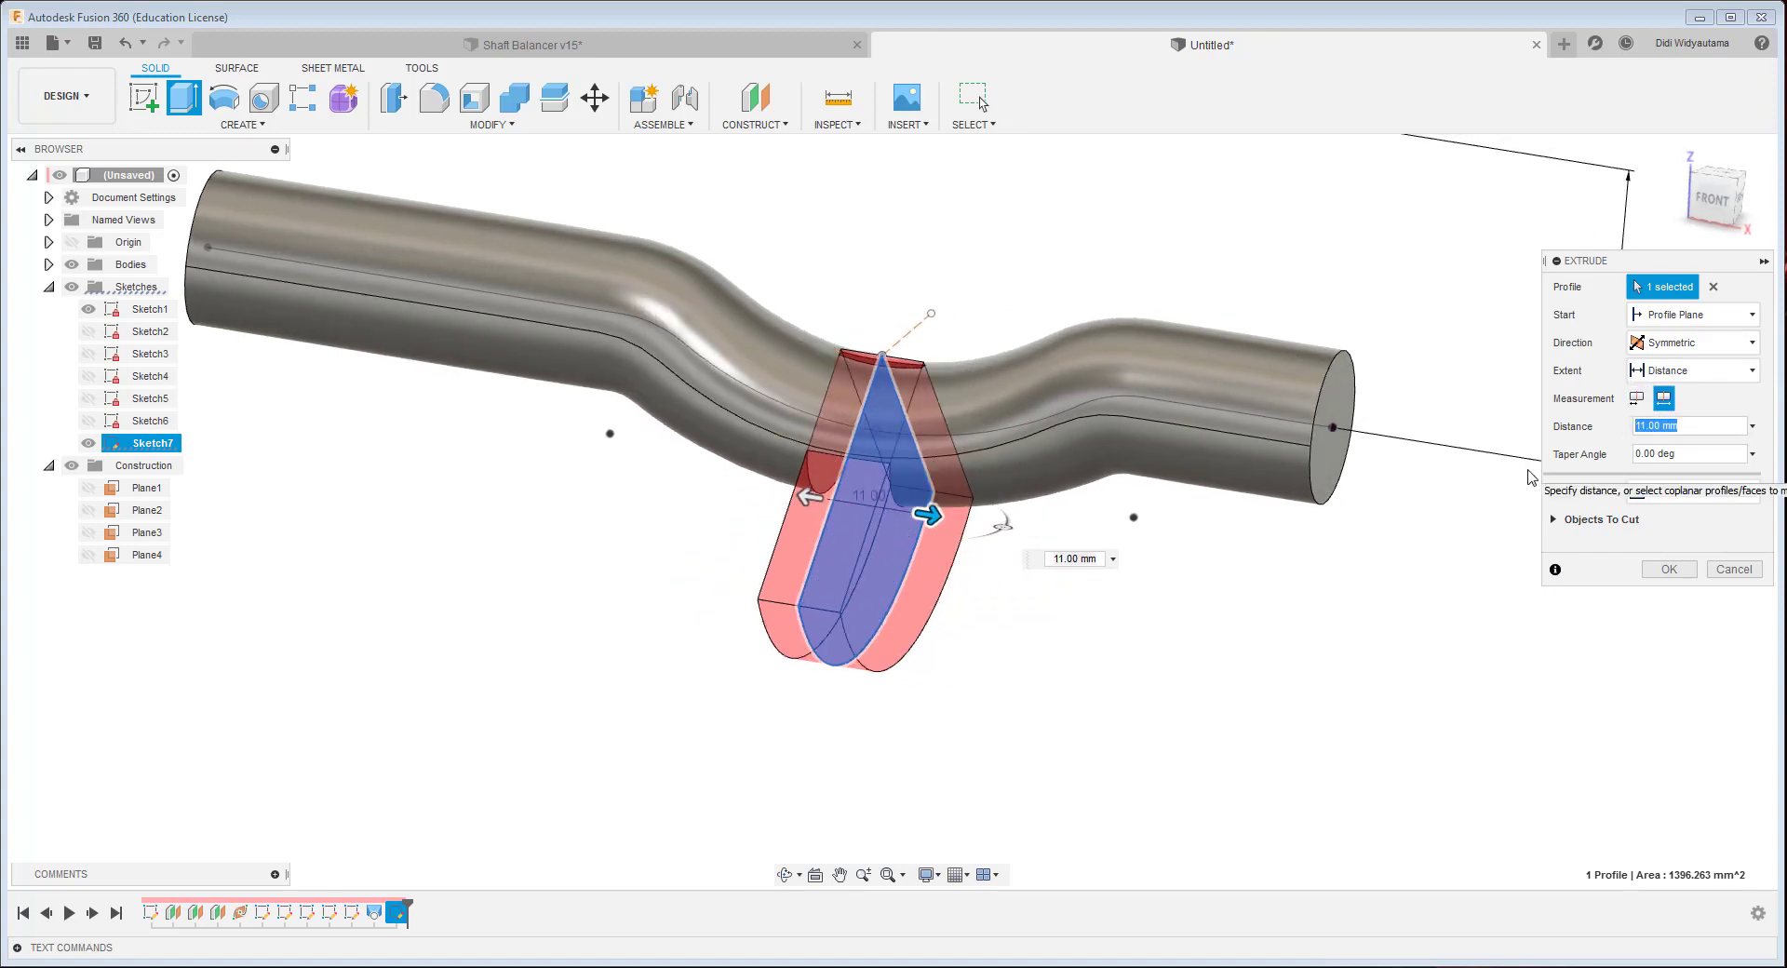
key(Return)
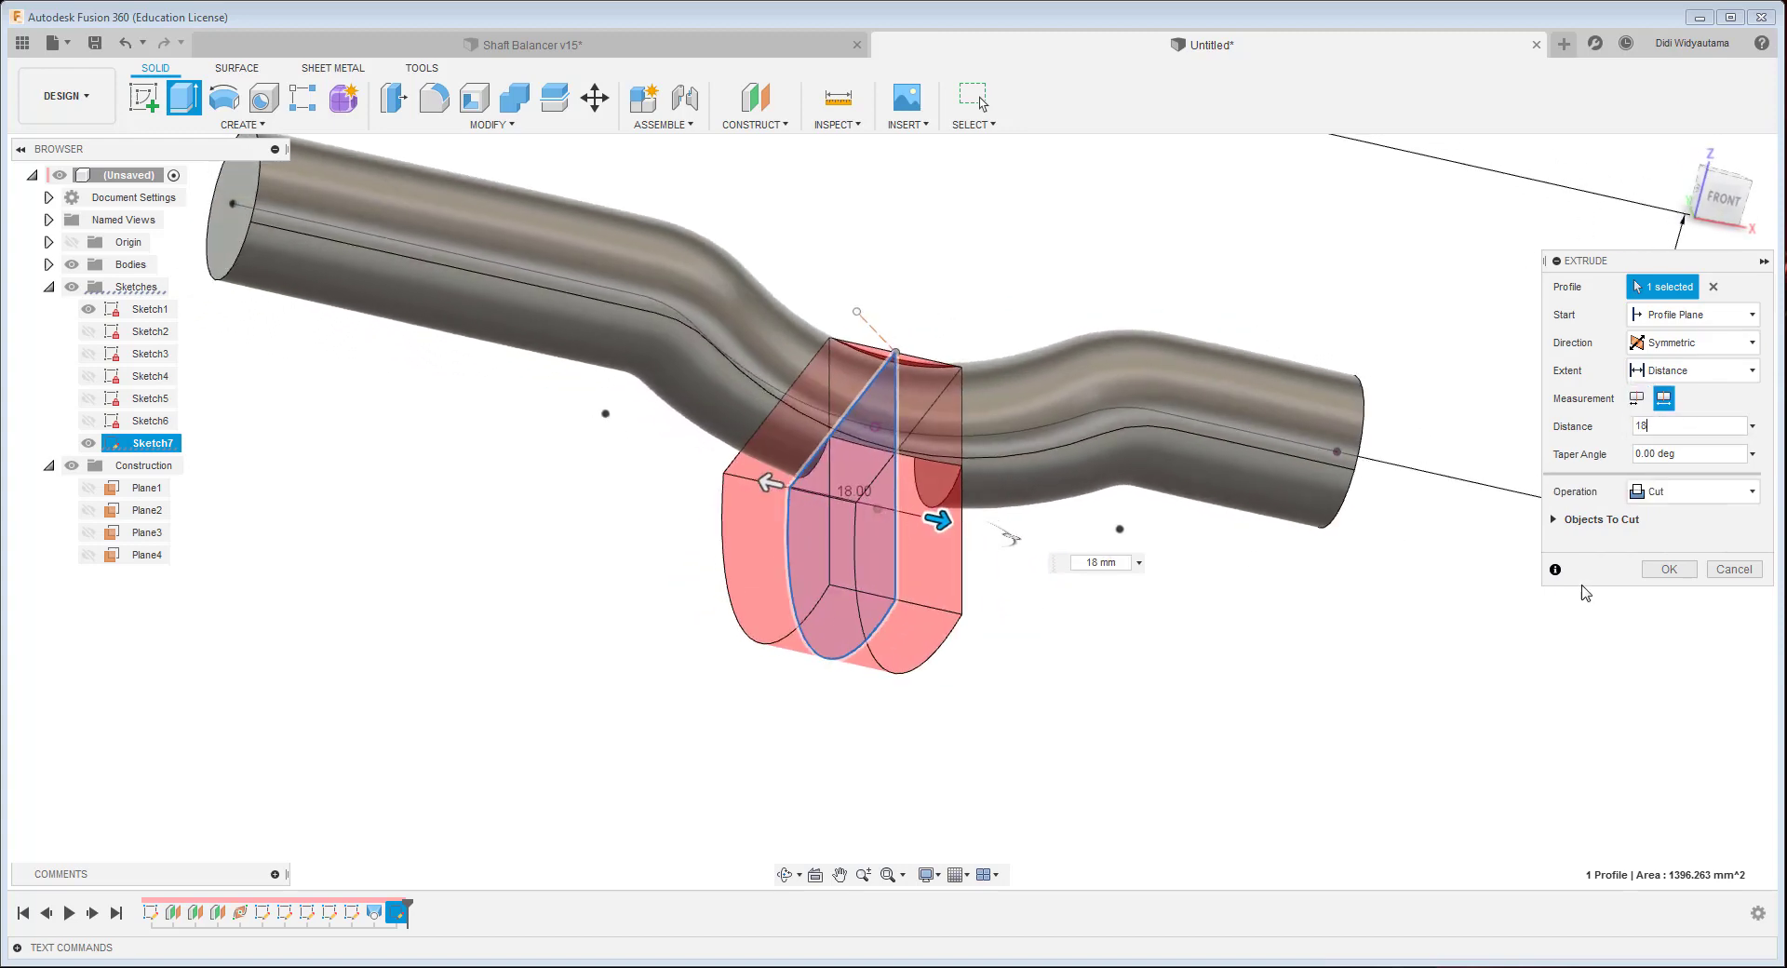
click(1689, 491)
click(1661, 518)
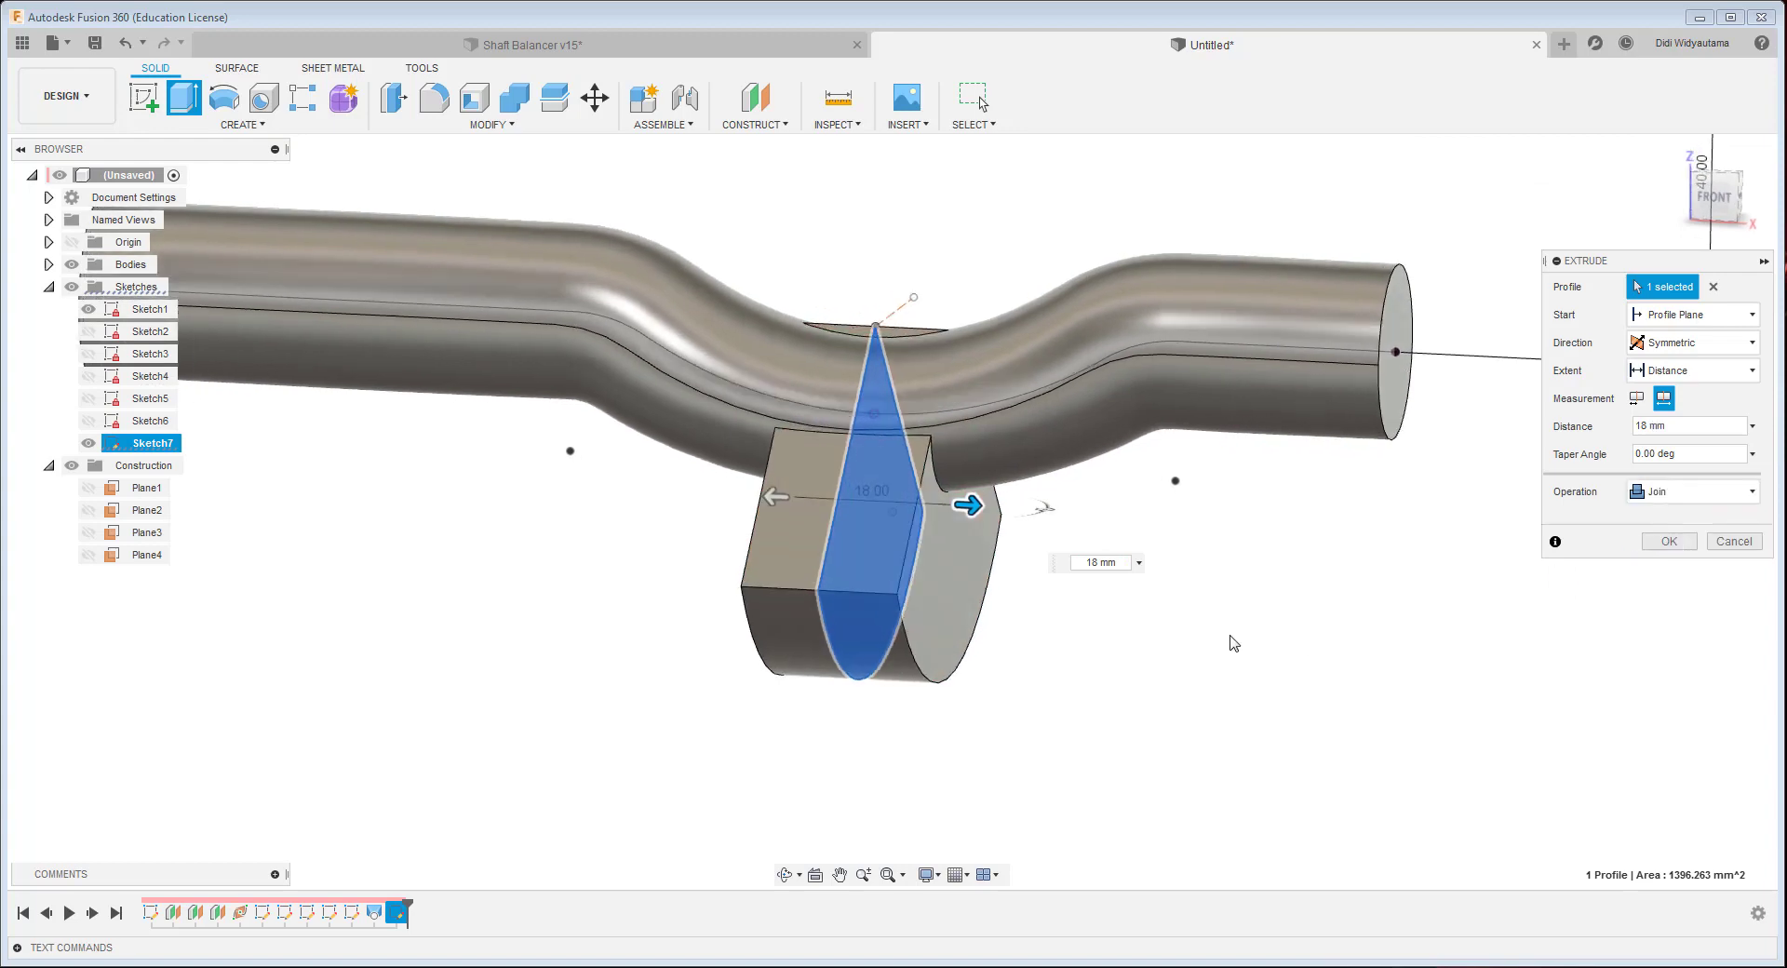
shift+middle_drag(1251, 283, 1066, 358)
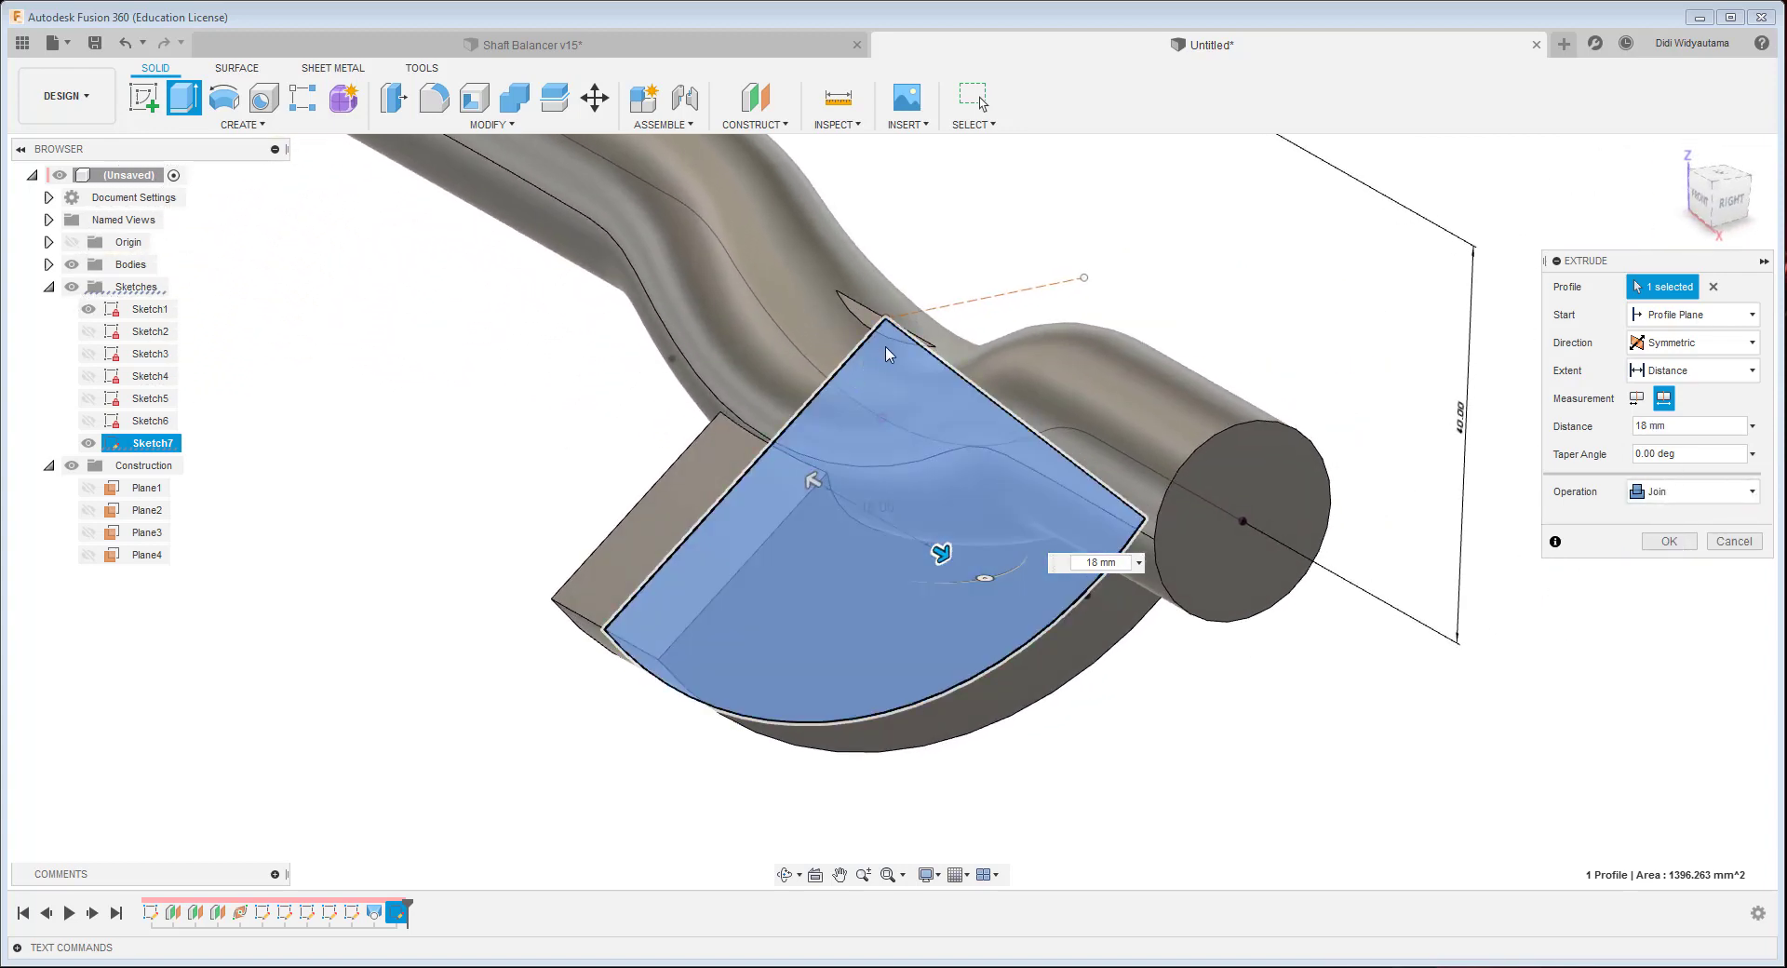
click(1733, 541)
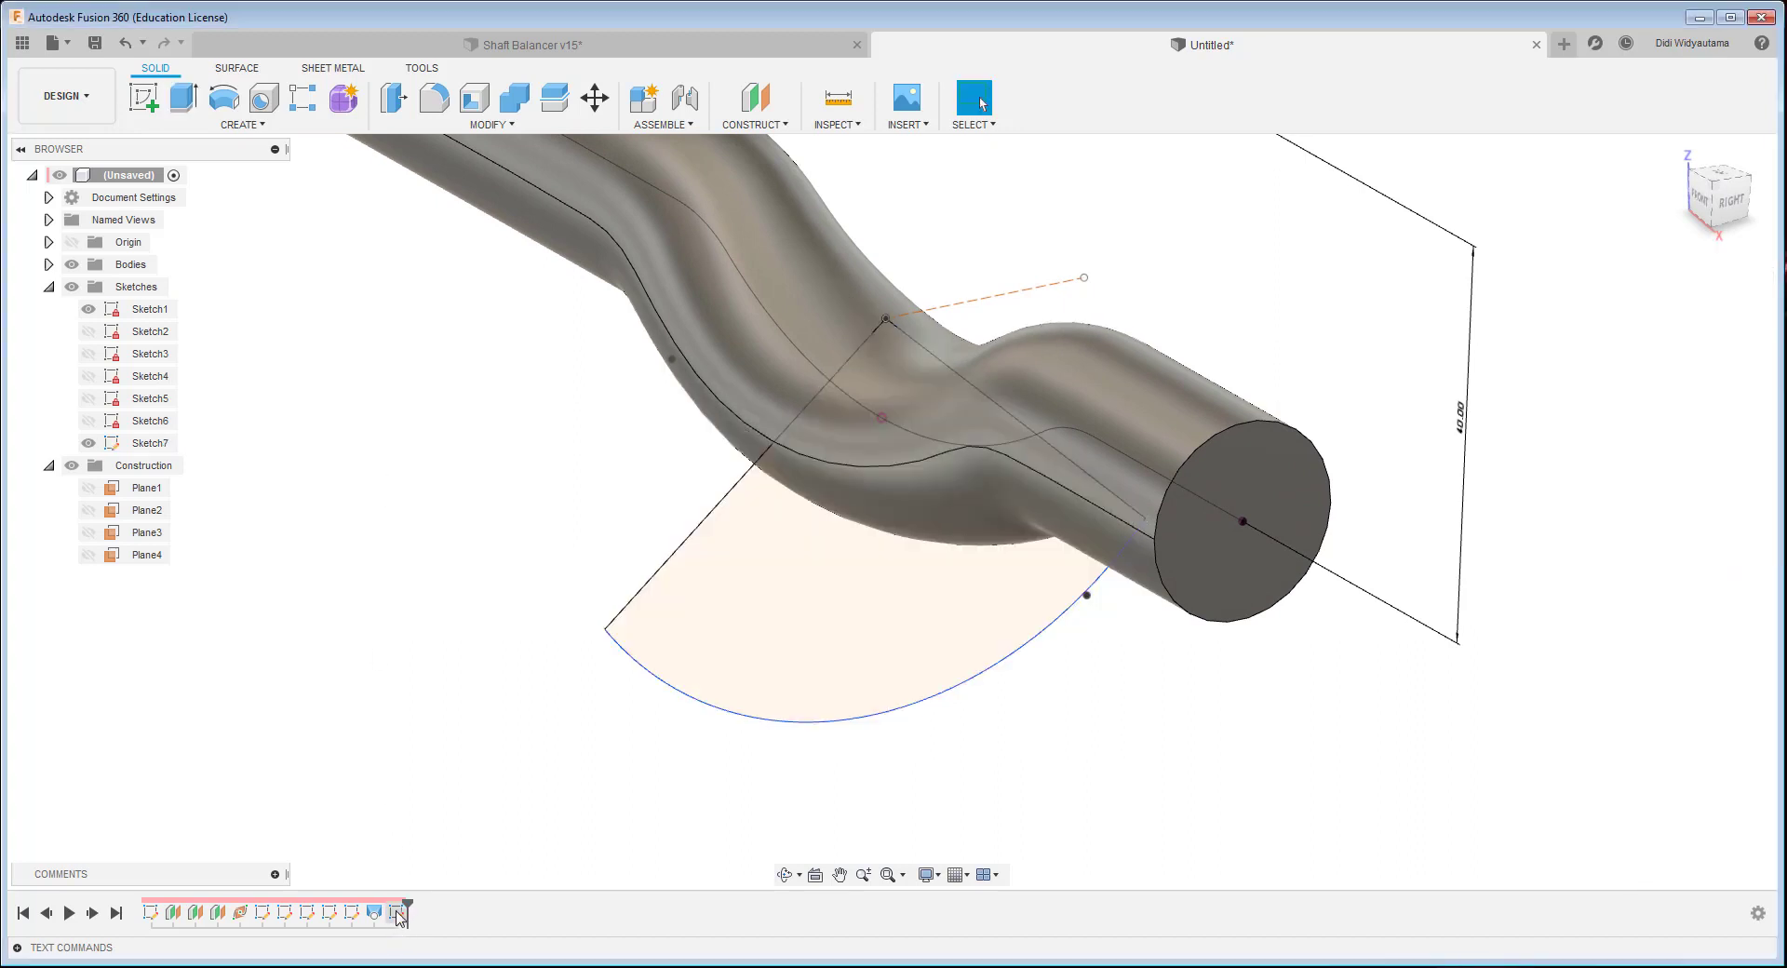
- Reopen the sector sketch with Slice enabled and draw a horizontal line about 3.5 mm long between the diagonal lines just below the origin
double_click(399, 915)
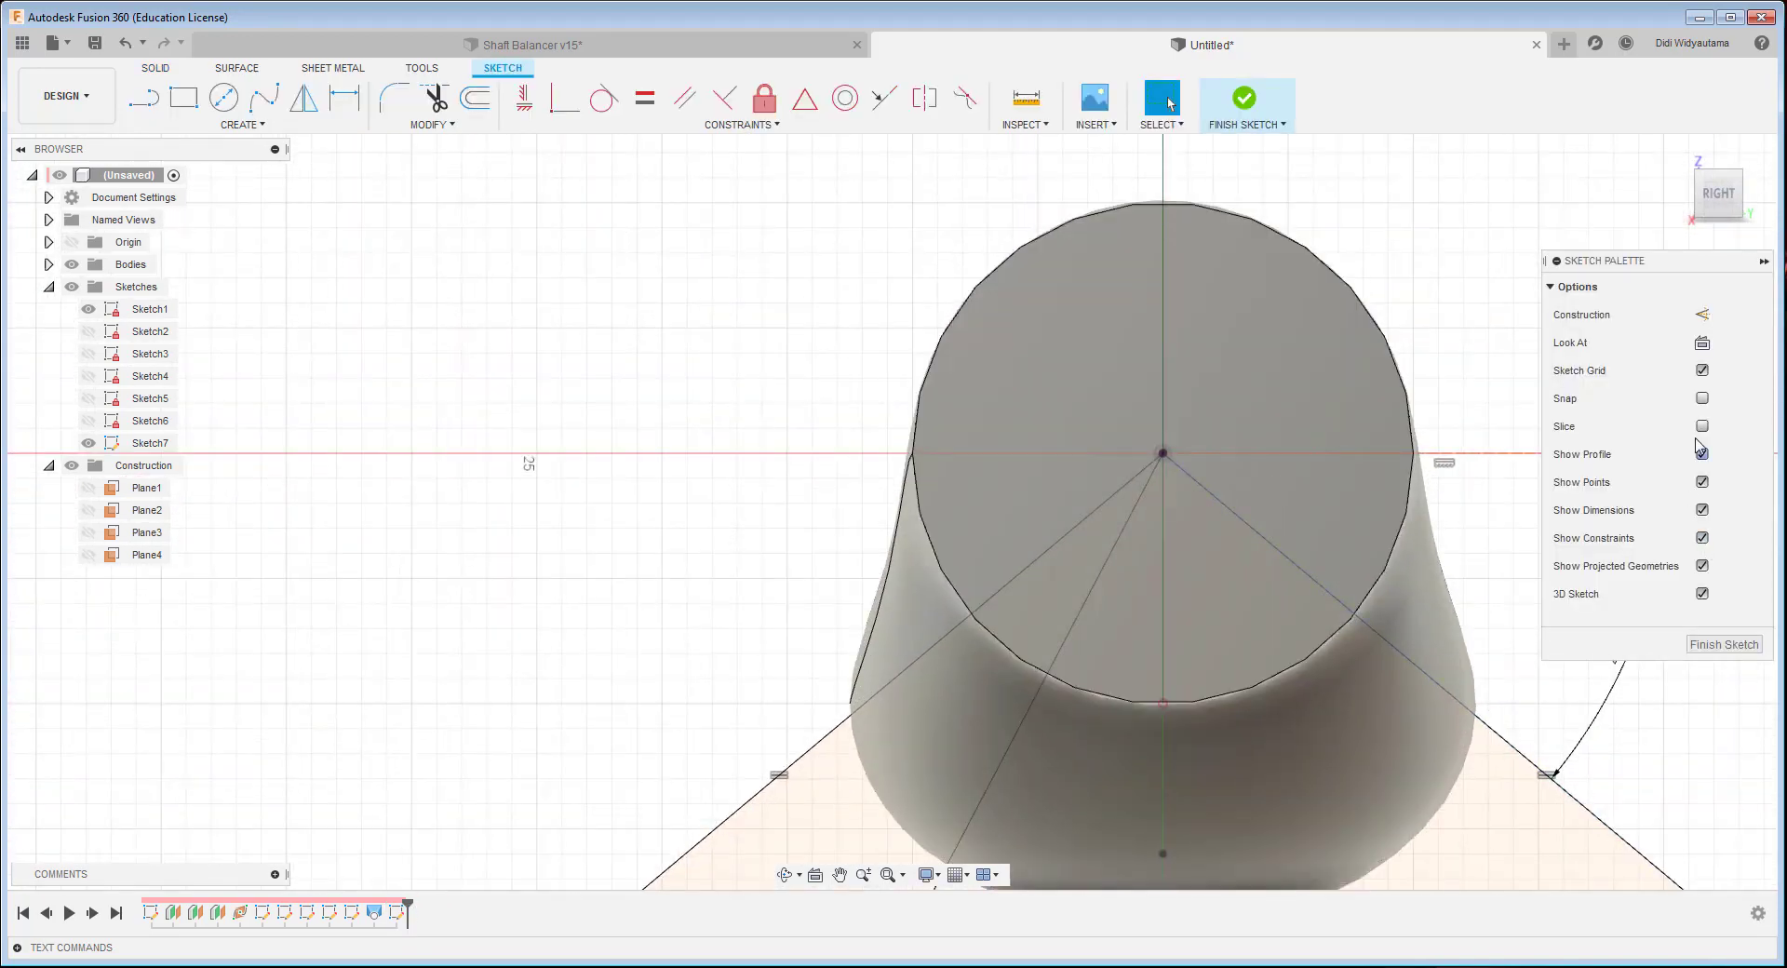
click(1702, 425)
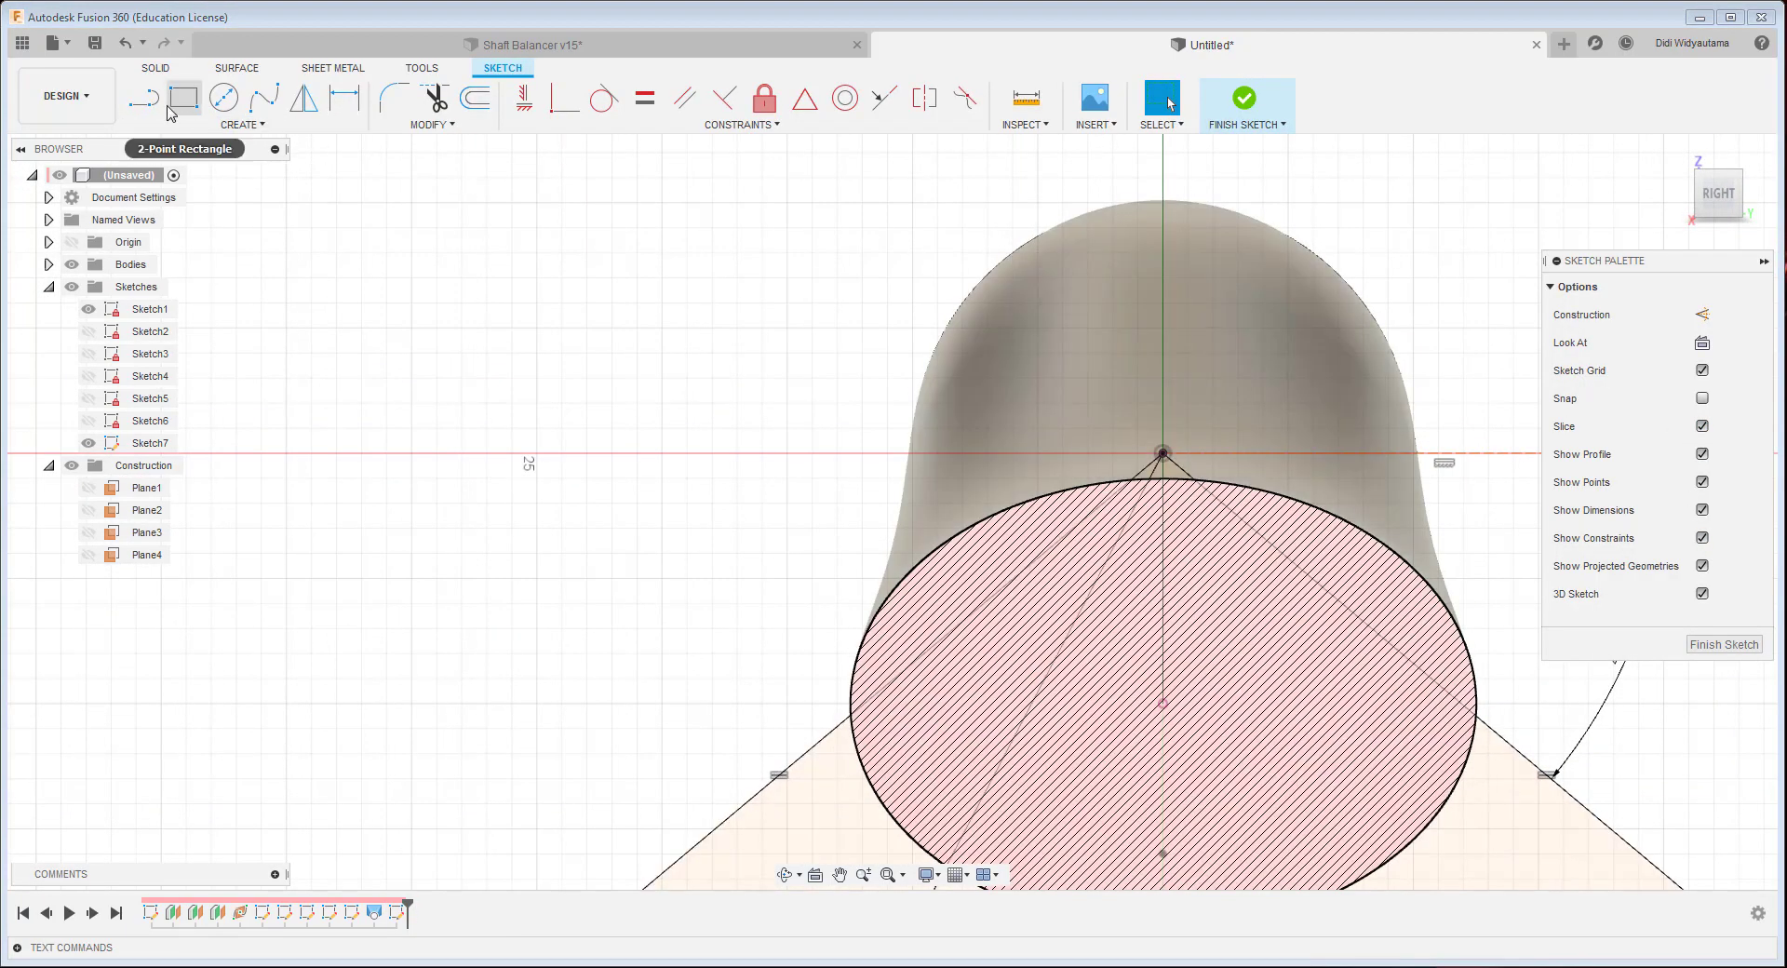
key(l)
click(1115, 502)
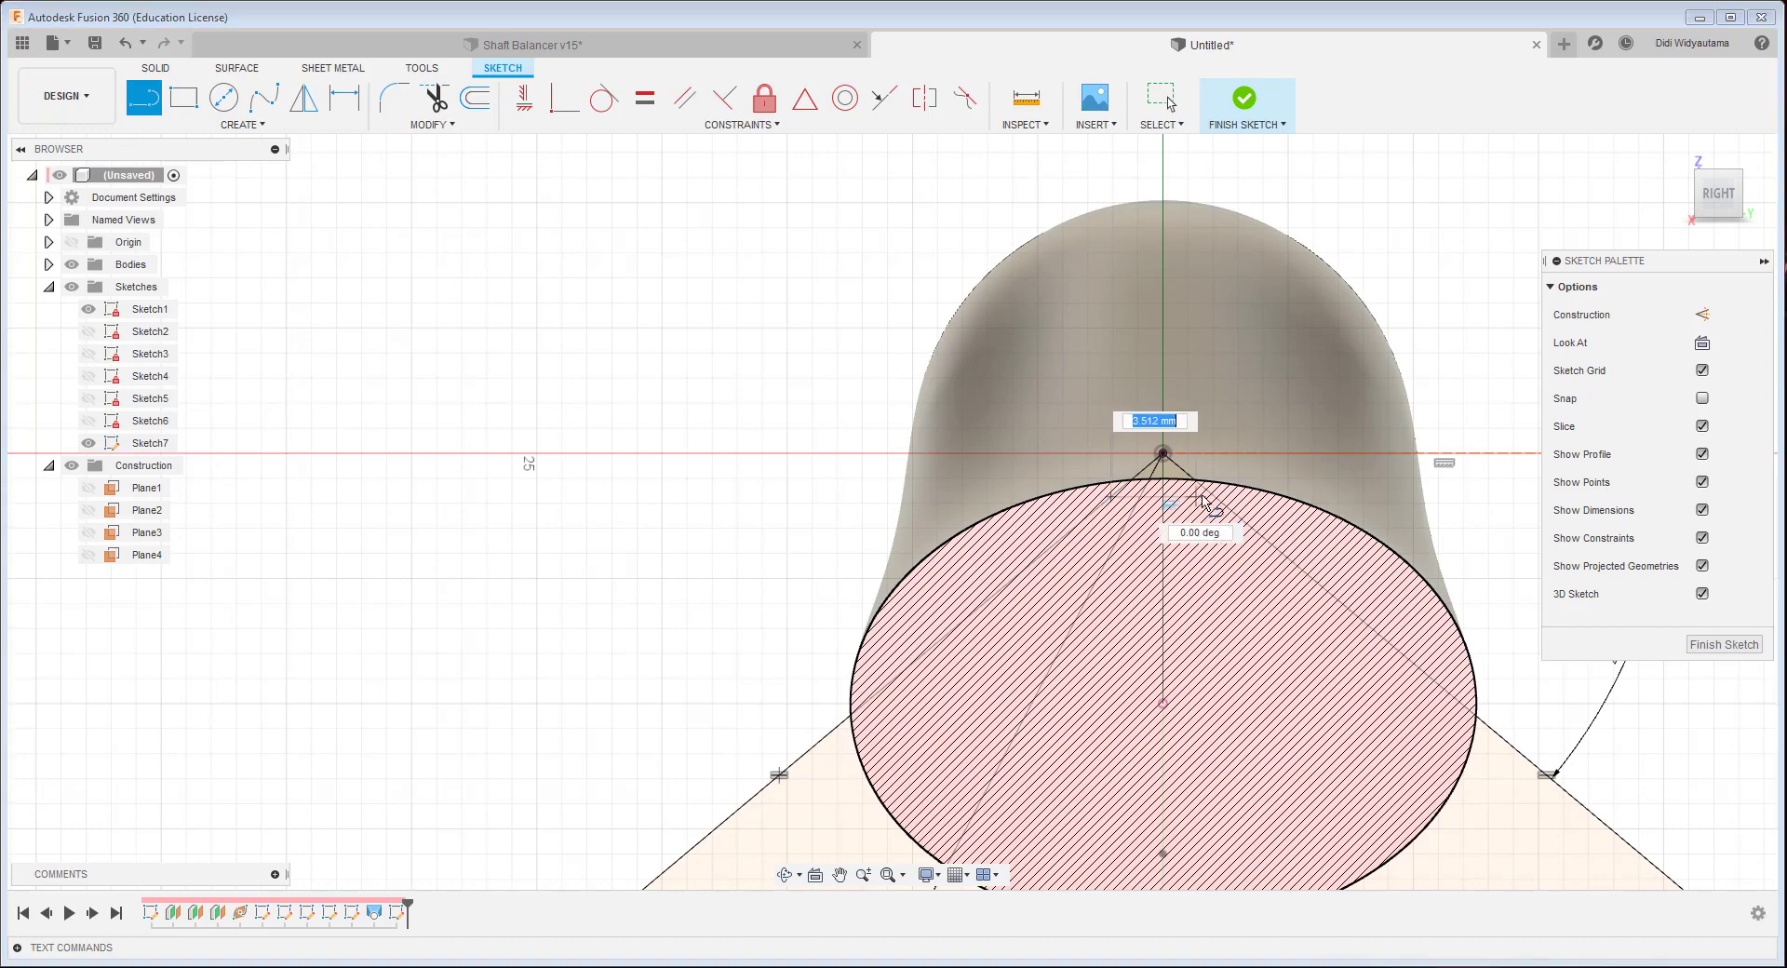
key(Escape)
right_click(1264, 298)
click(1333, 296)
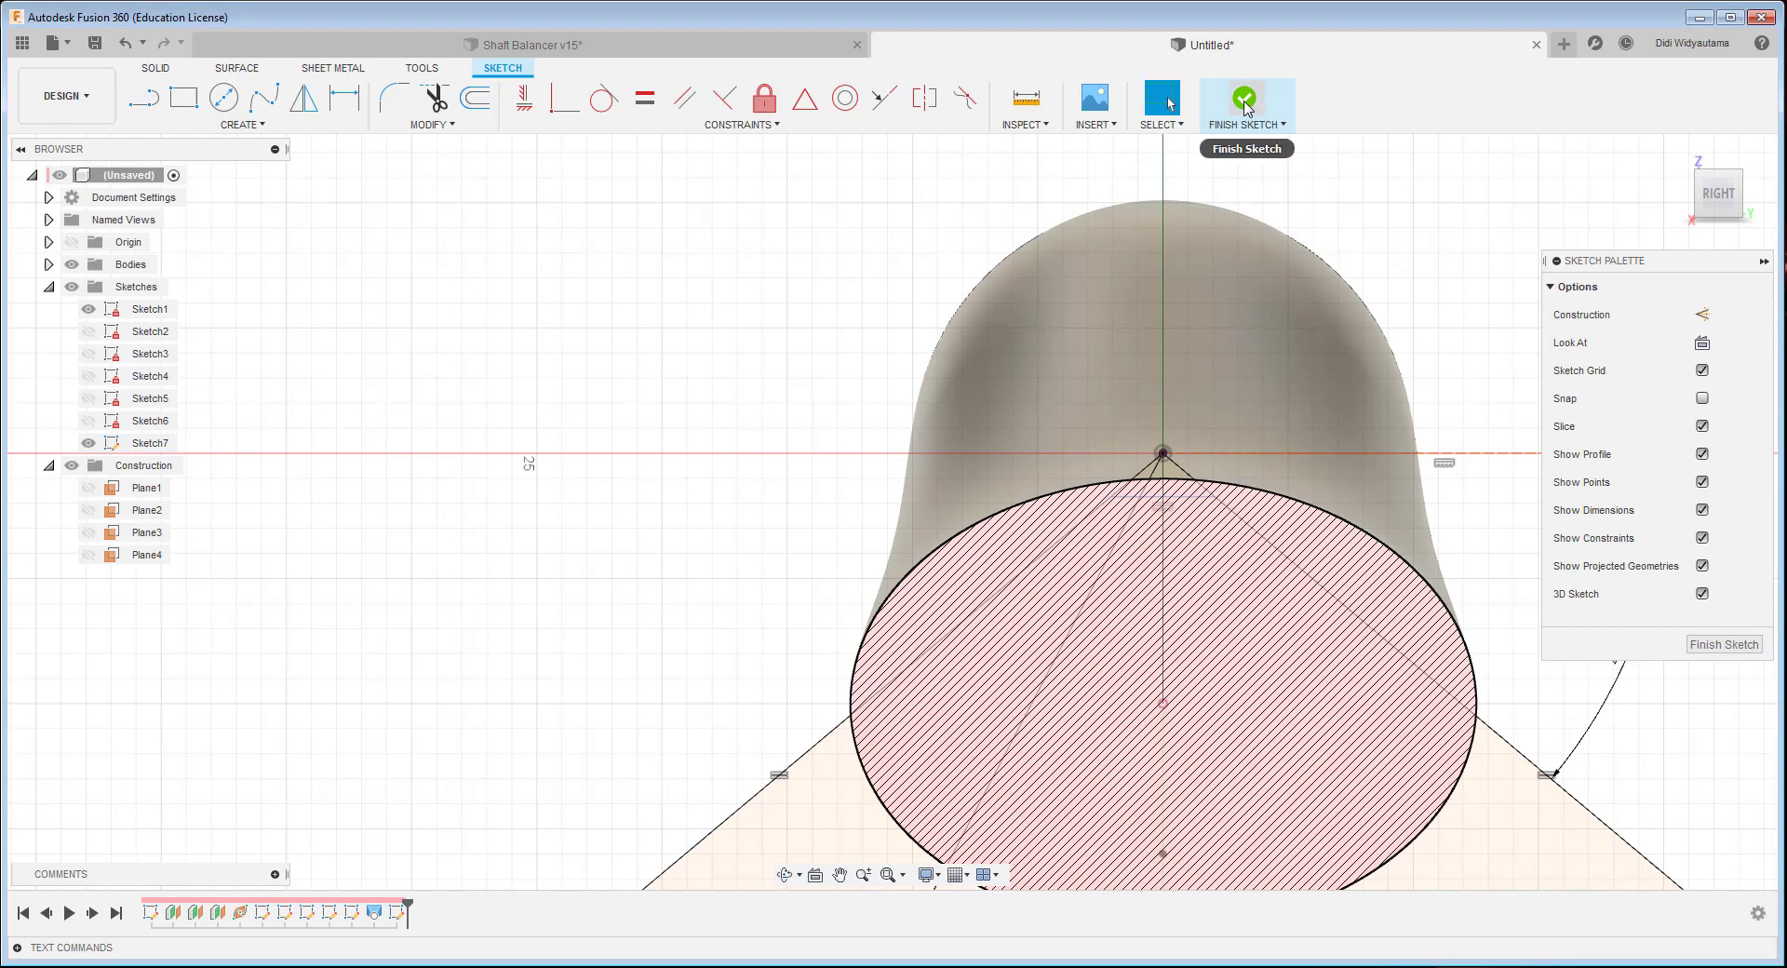
- Extrude the sector profile below the short line symmetrically to a whole length of 18 mm, joined to the shaft
key(e)
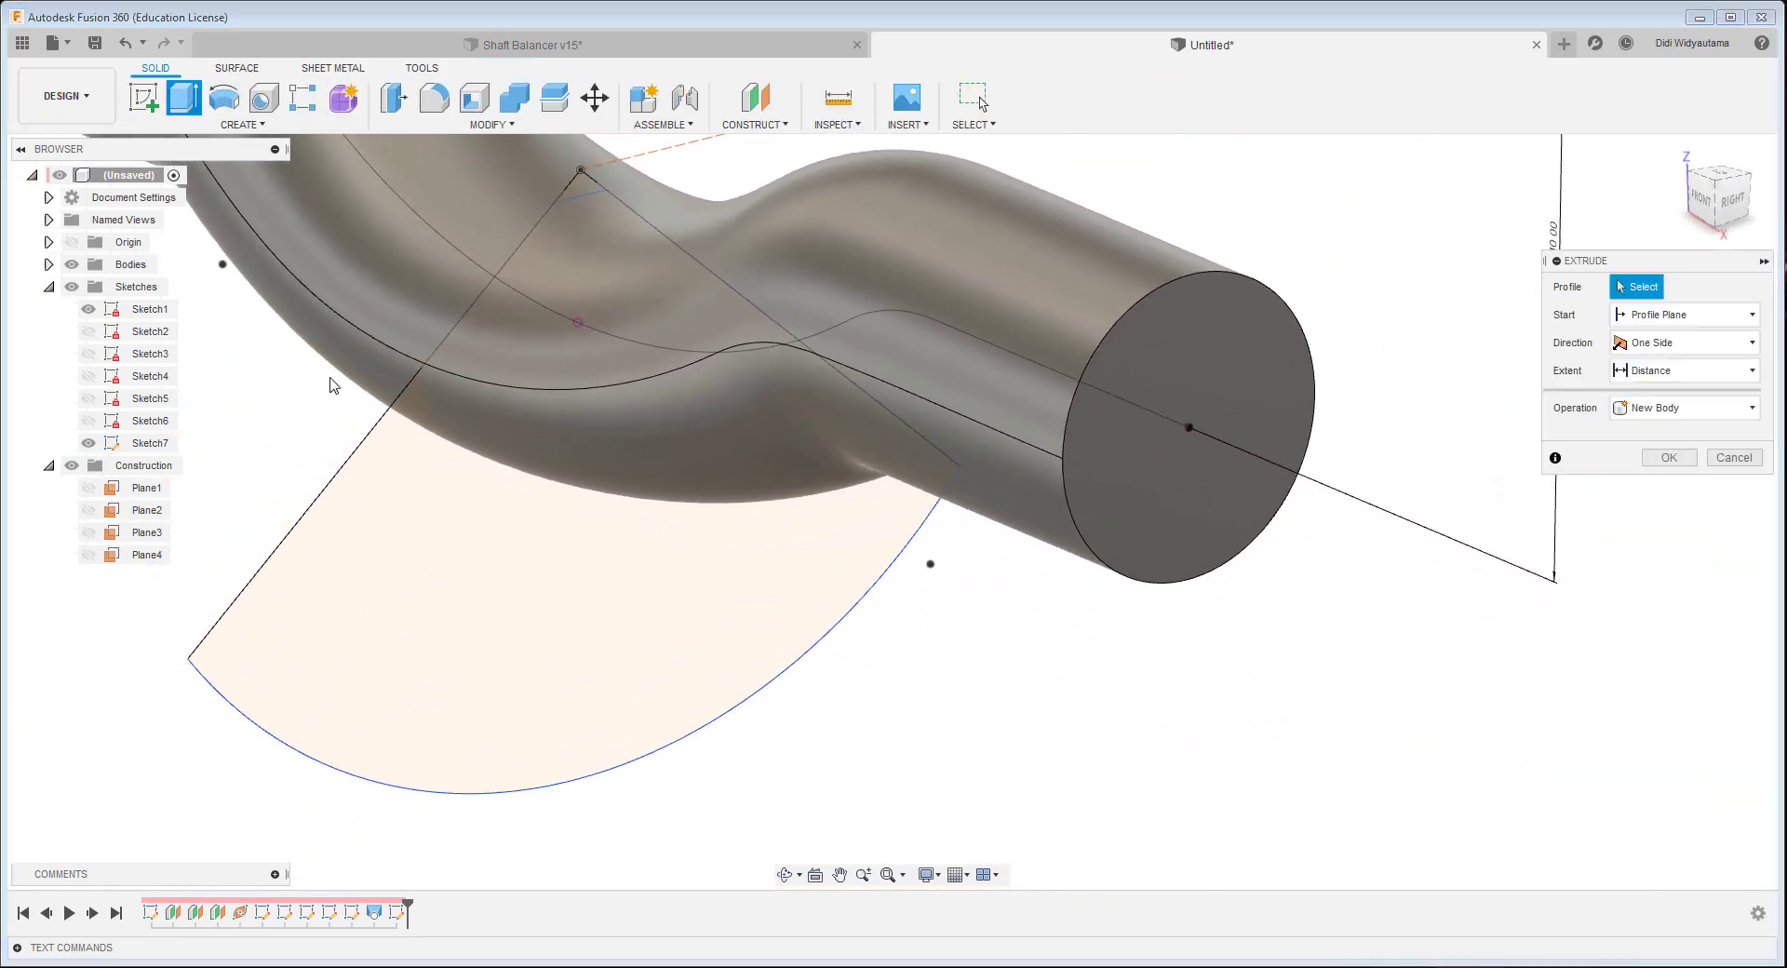
click(566, 622)
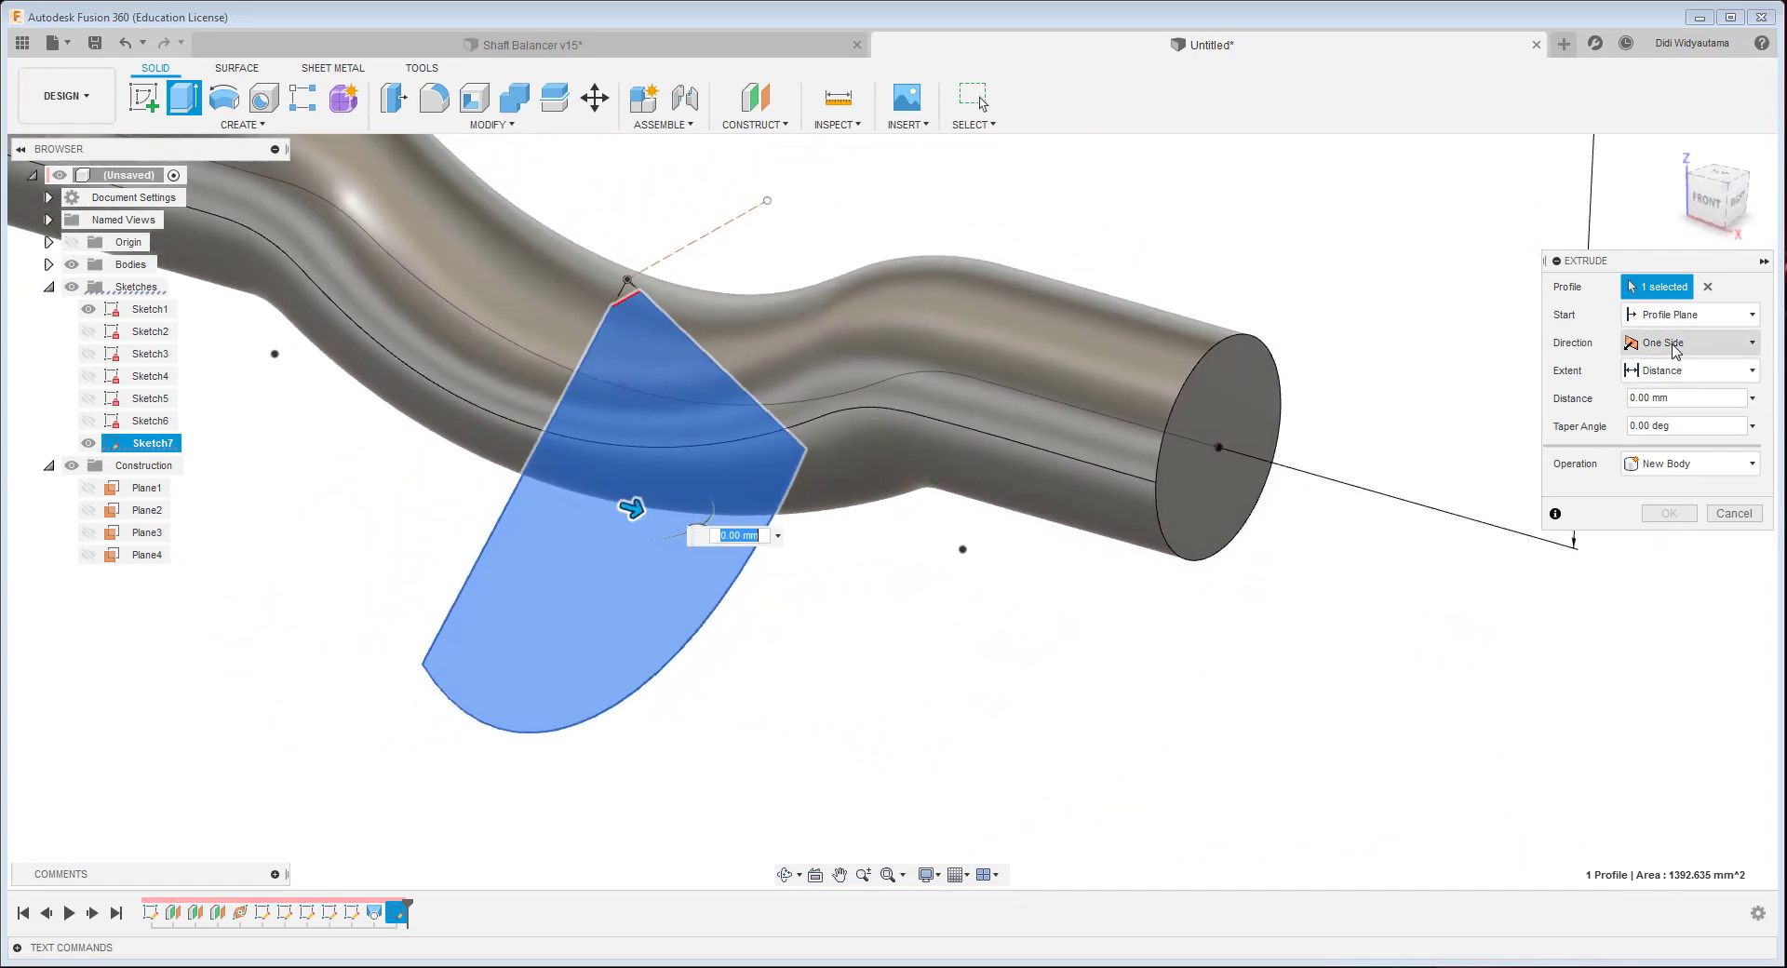
click(1683, 421)
drag(631, 510, 712, 561)
click(1709, 493)
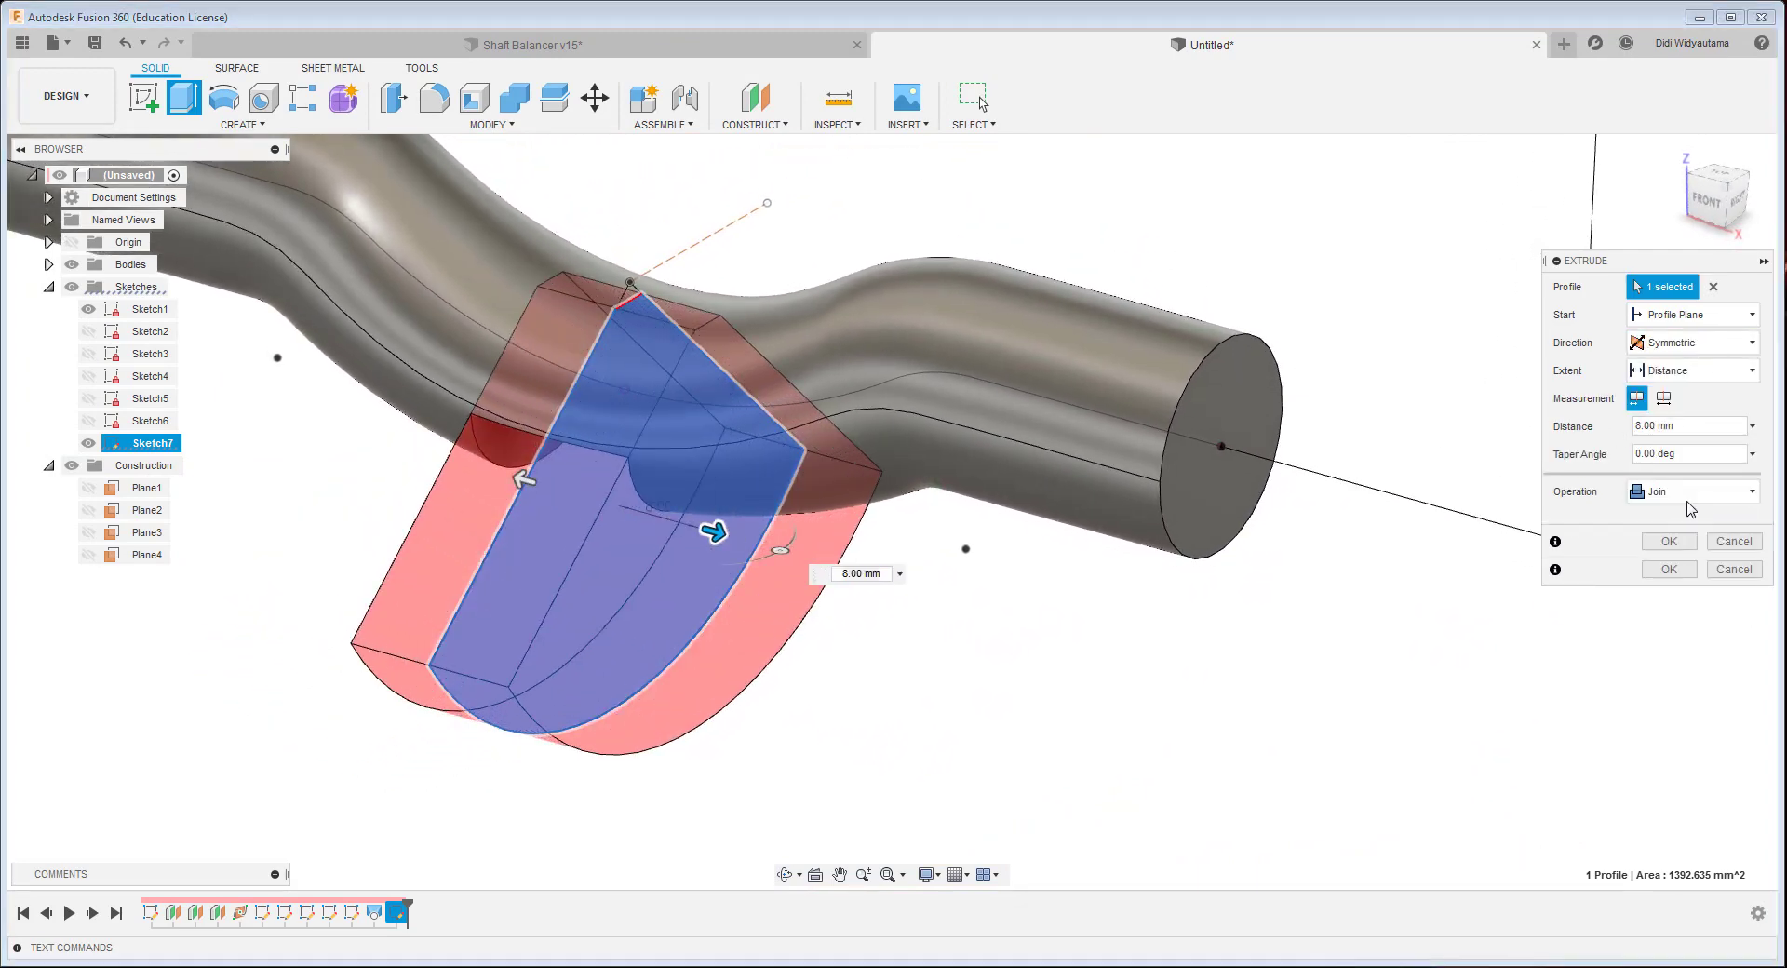
click(1664, 399)
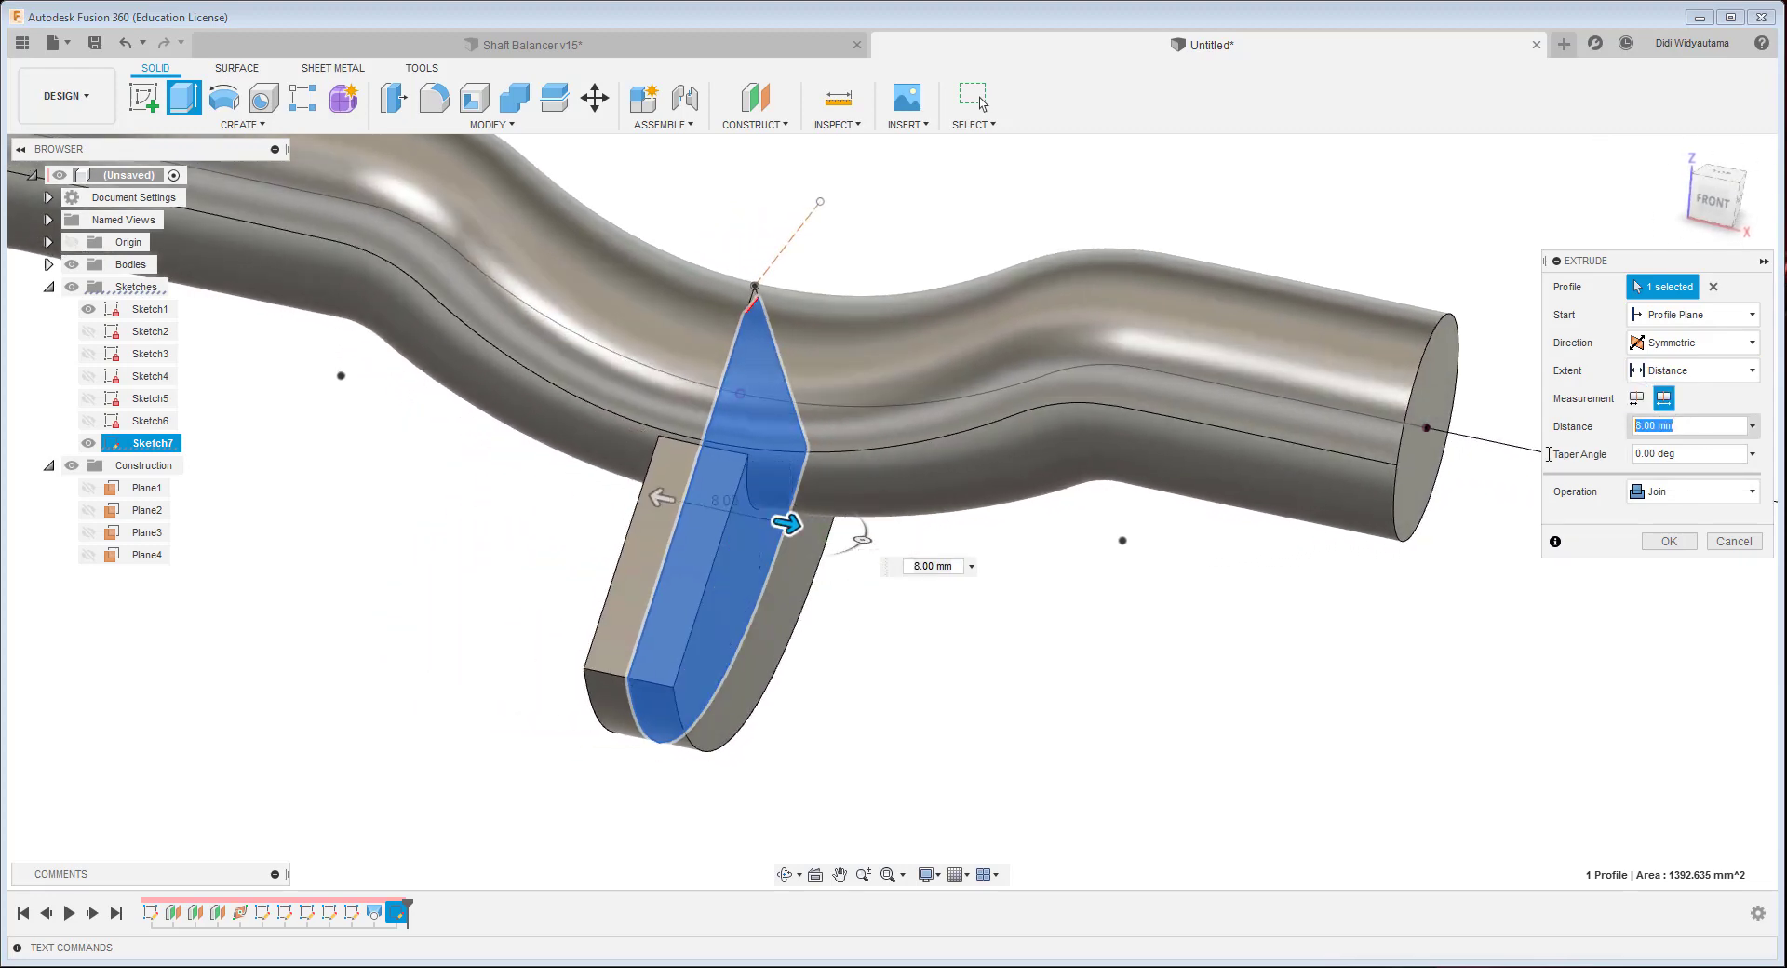
text(18)
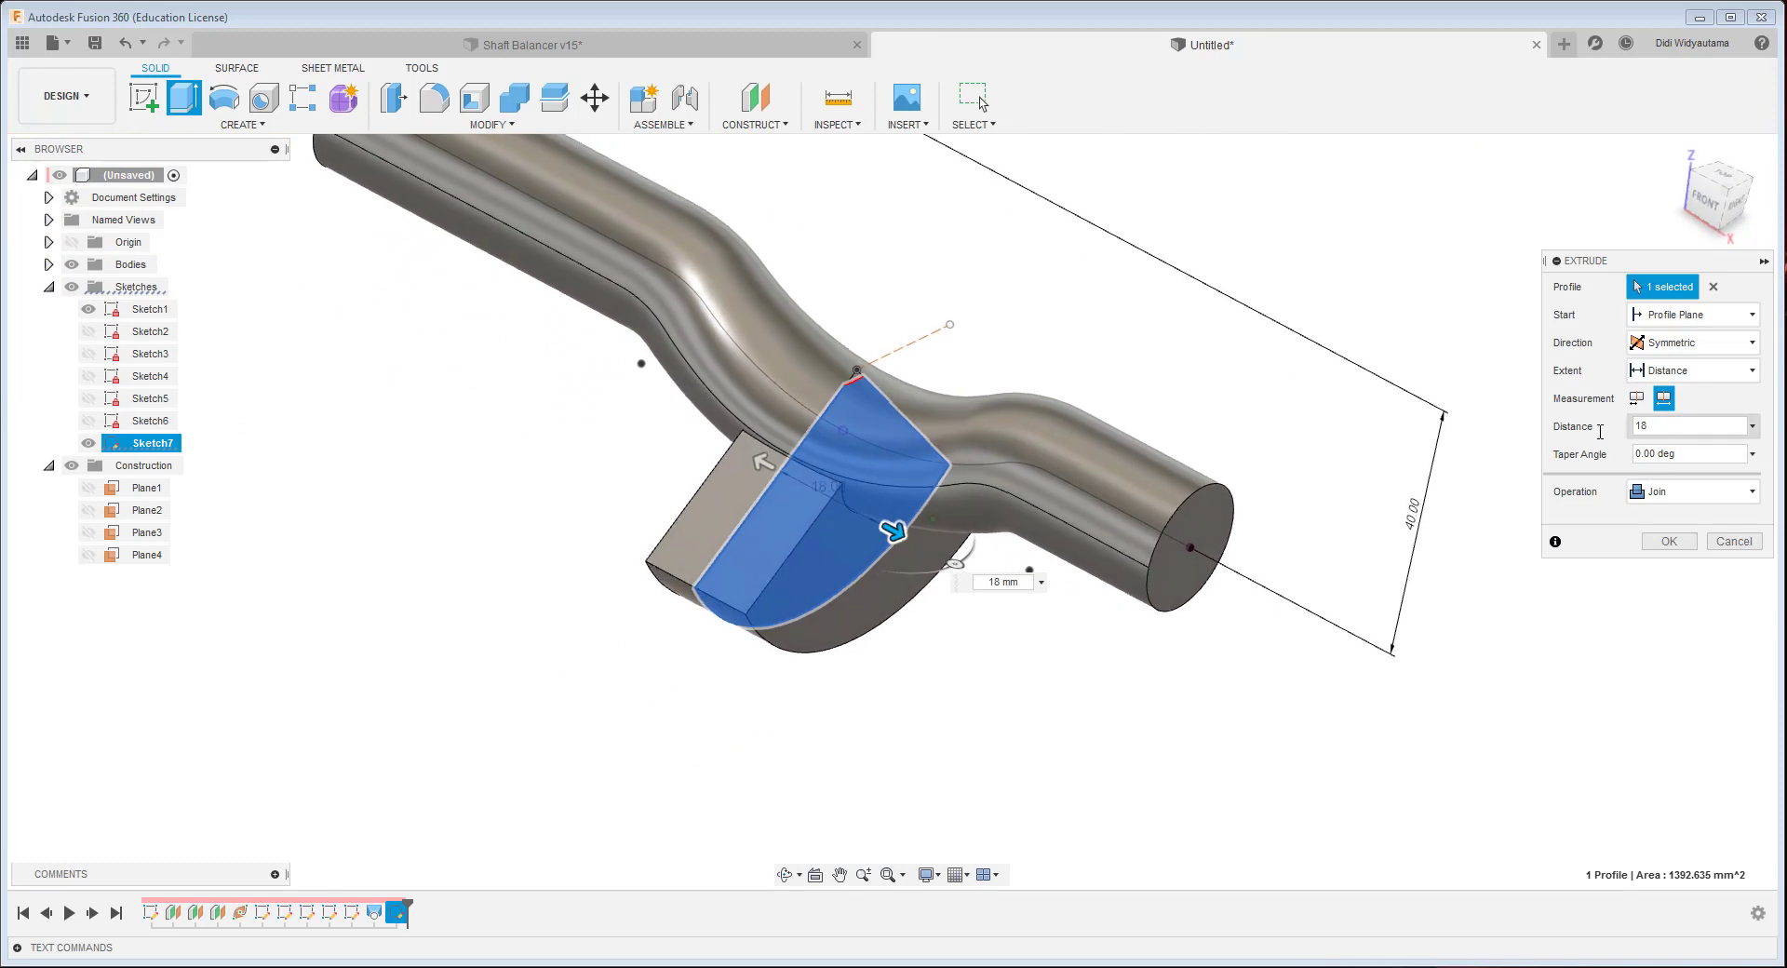
click(1669, 541)
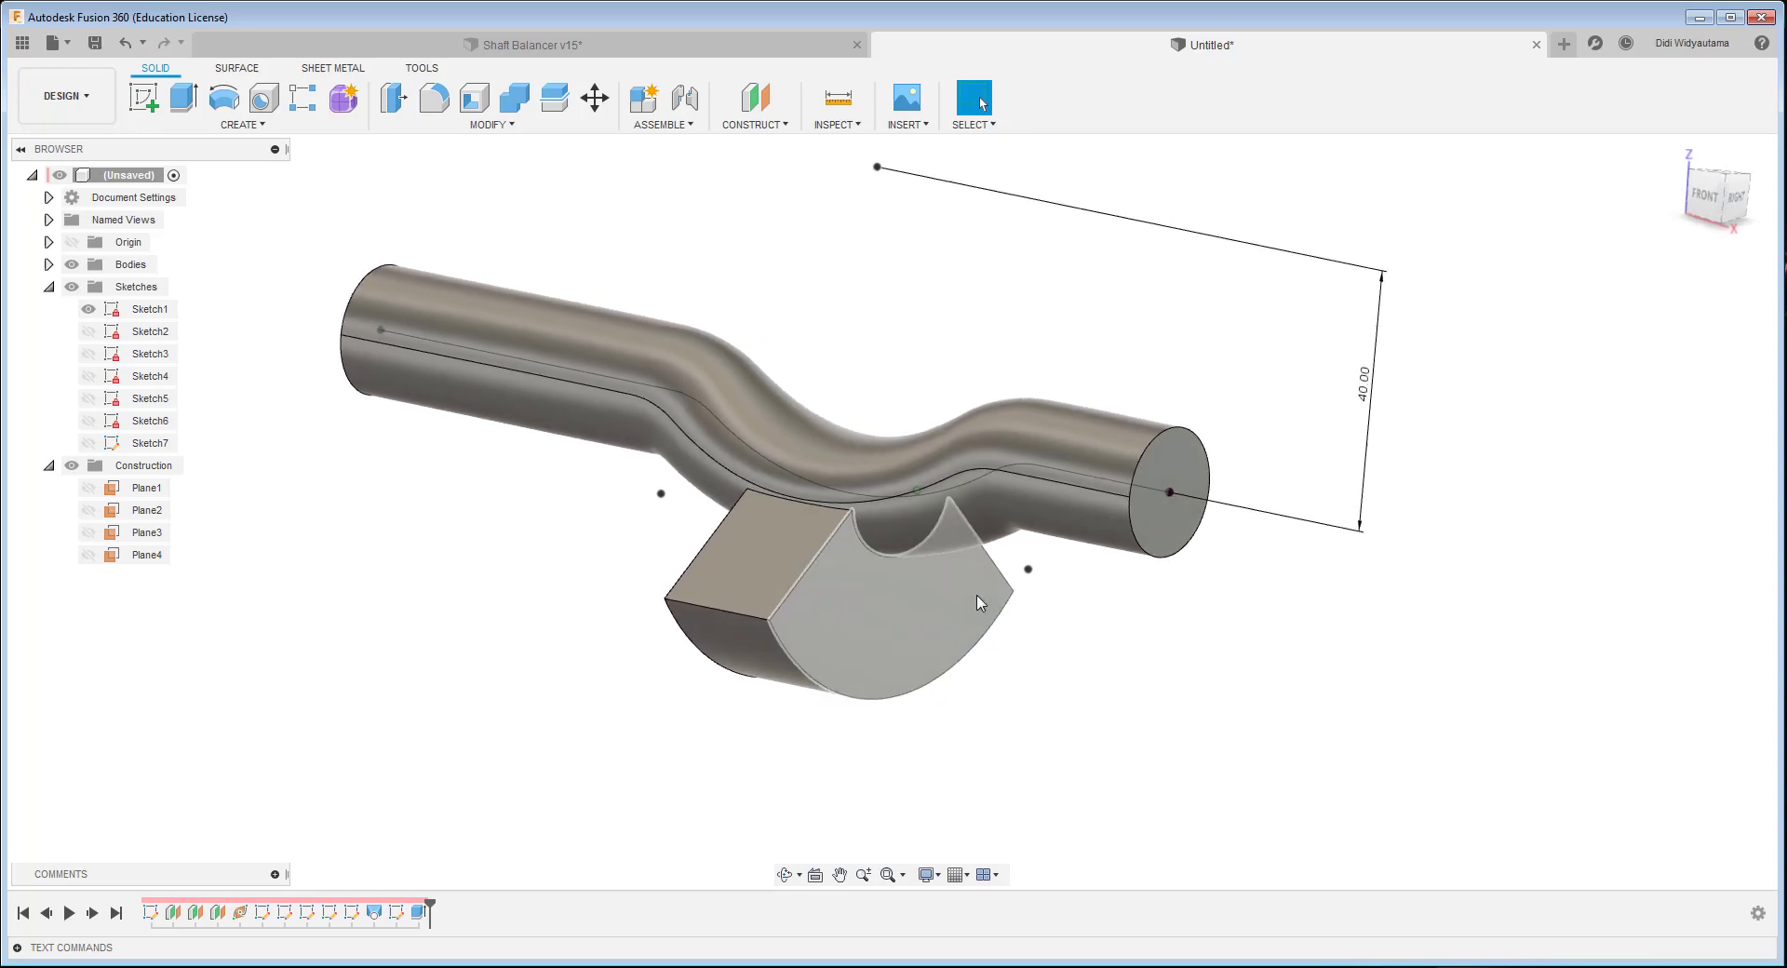
shift+middle_drag(919, 629, 518, 589)
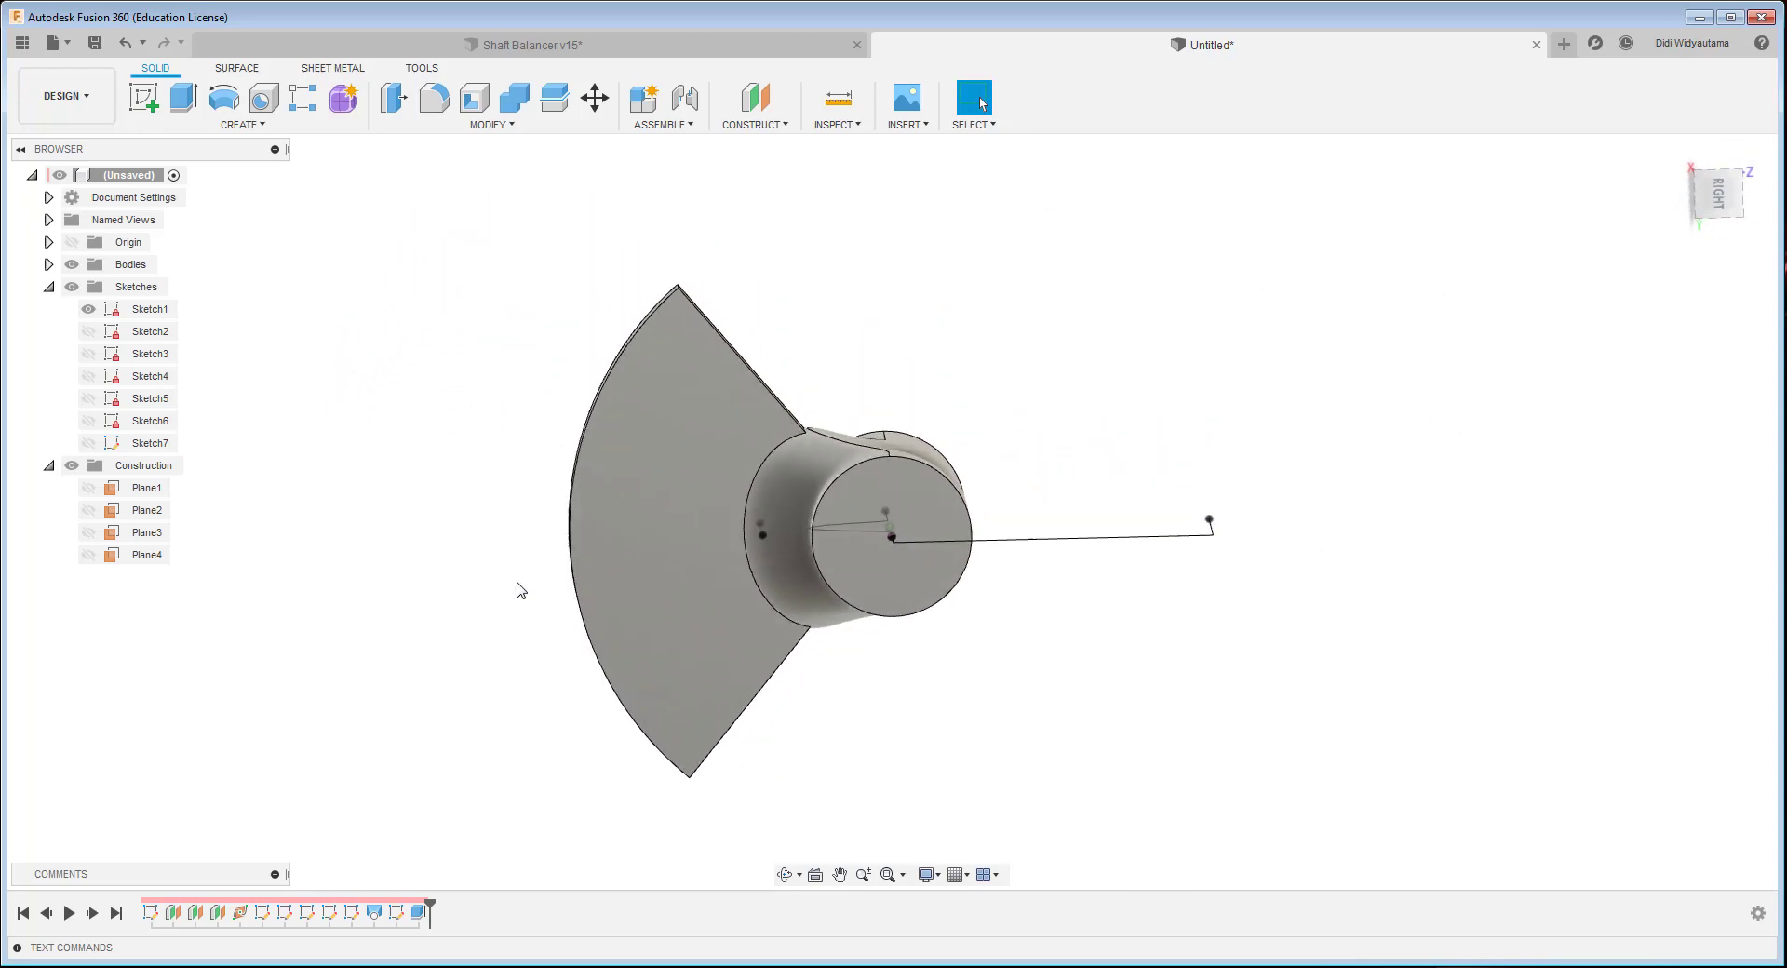
- Inspect the balance weight's shape in the finished Shaft Balancer v15 design, and return to the untitled design
click(637, 47)
shift+middle_drag(992, 512, 820, 565)
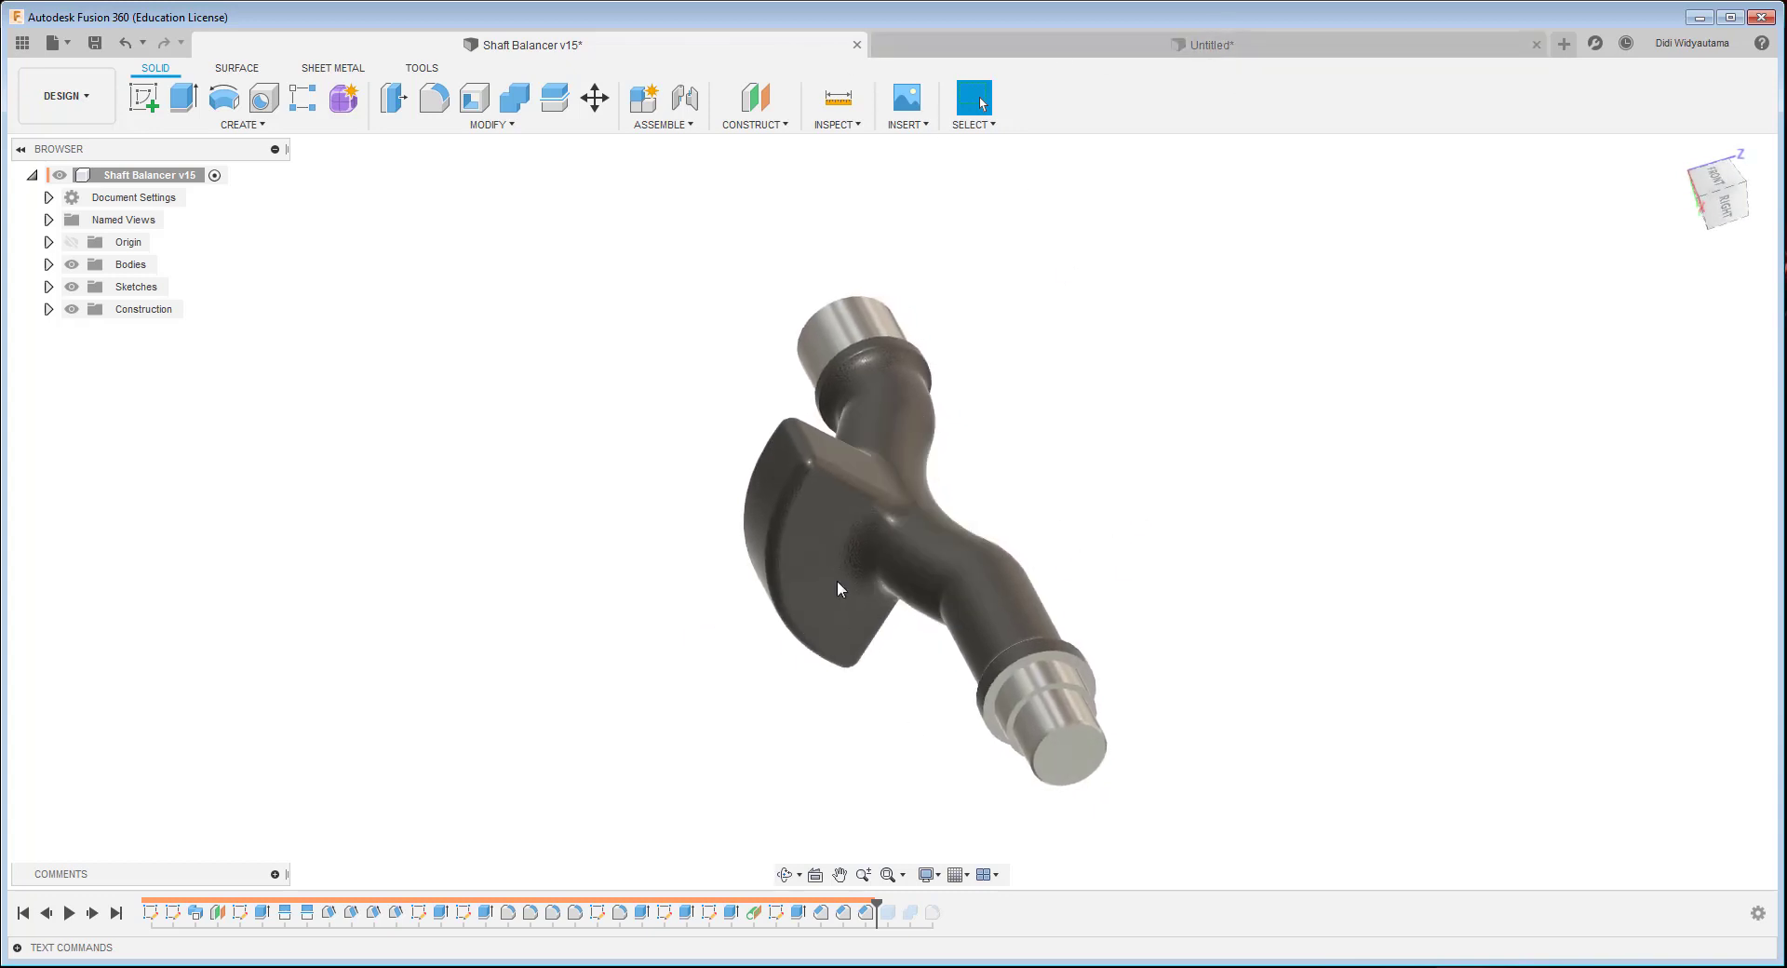
click(1231, 53)
shift+middle_drag(1061, 349, 530, 406)
- Split the balance weight's flat sector face on the origin side in half with the XZ plane
click(502, 125)
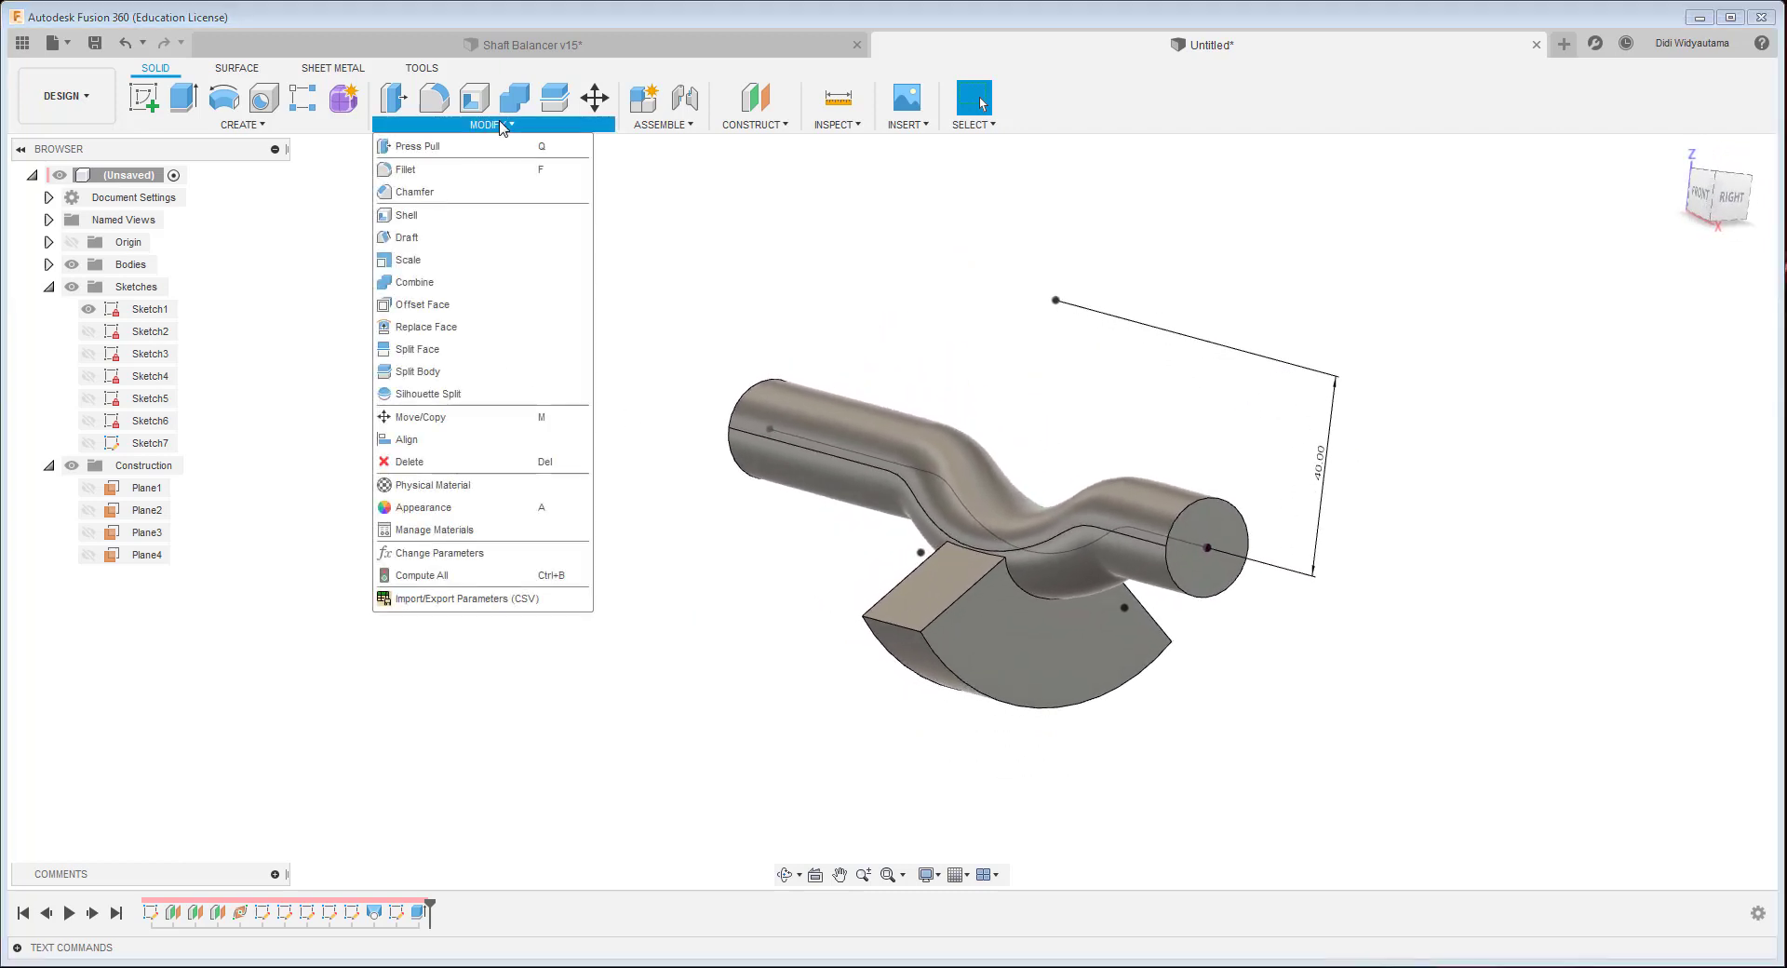
click(512, 349)
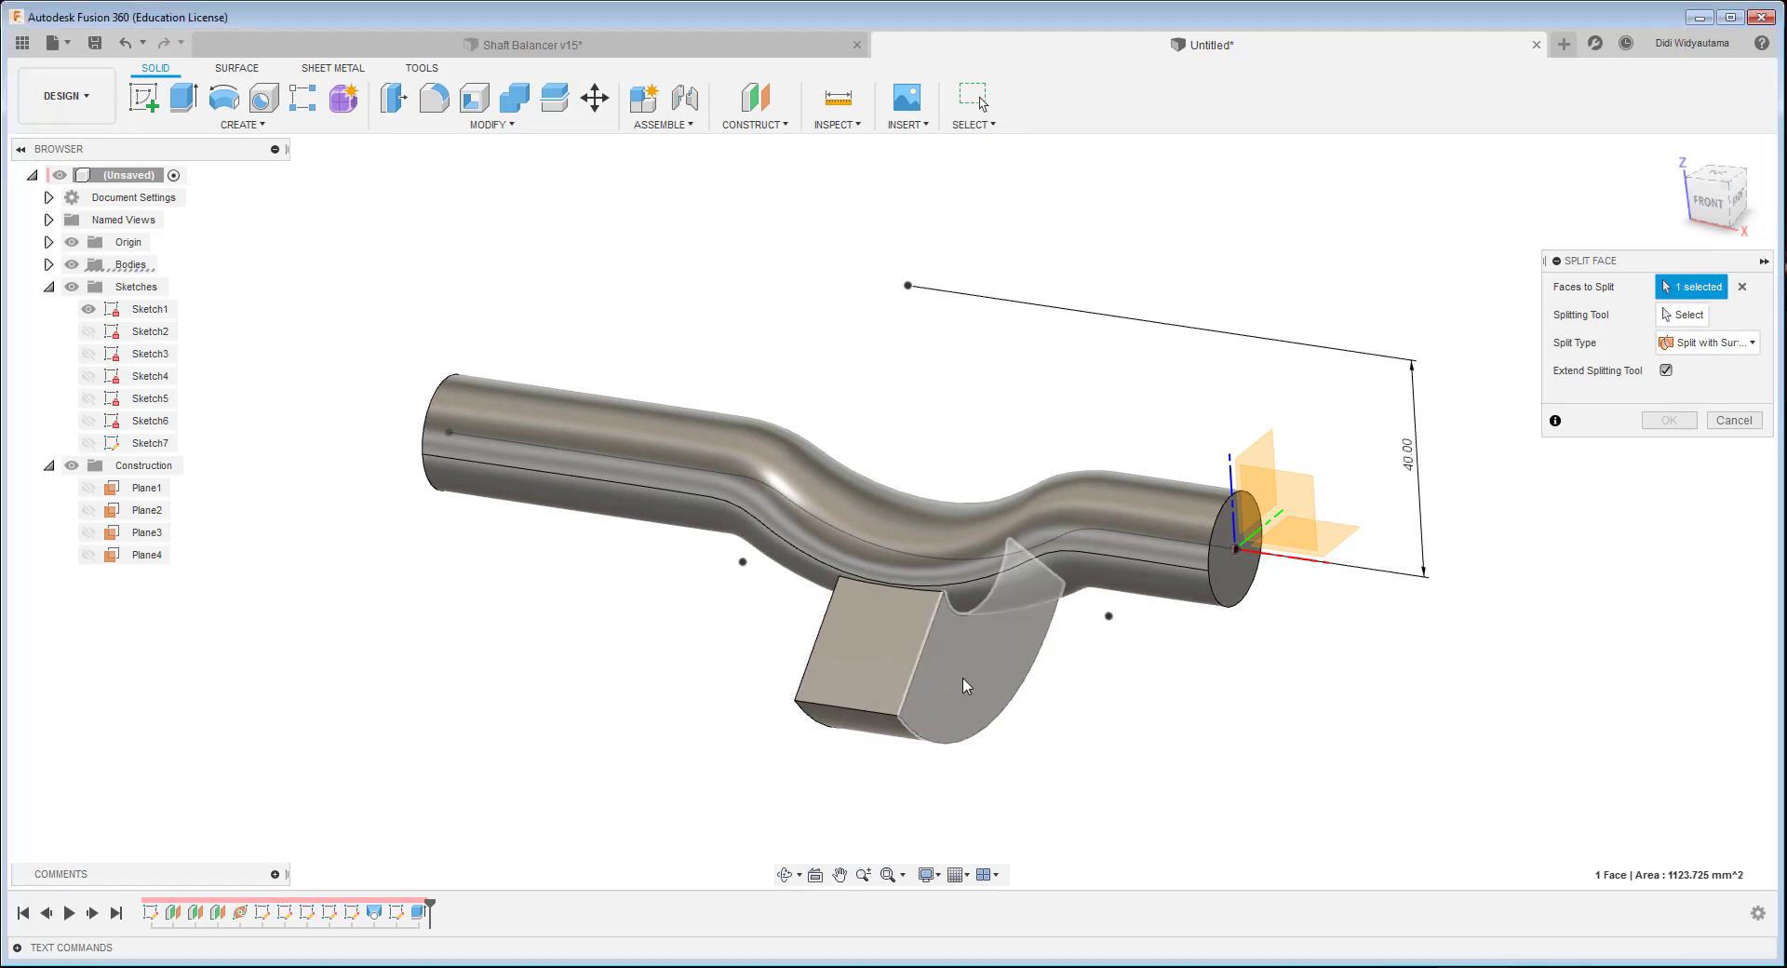
click(994, 689)
click(1295, 497)
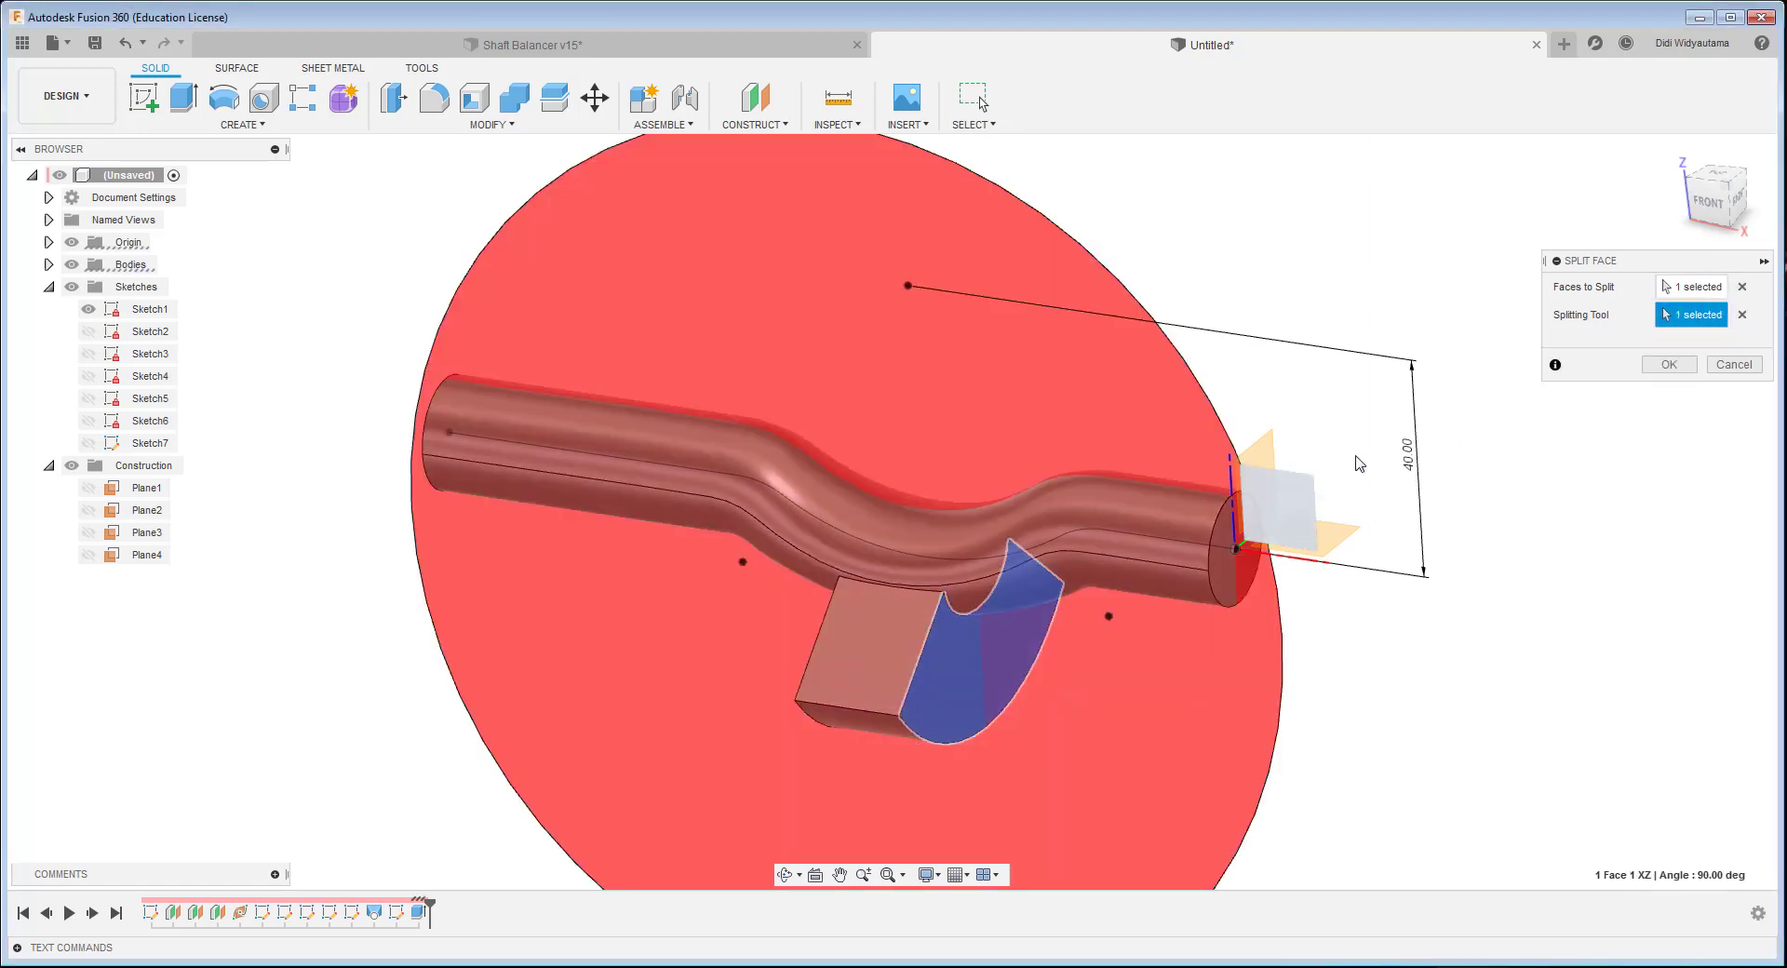
click(1682, 366)
shift+middle_drag(968, 710, 872, 720)
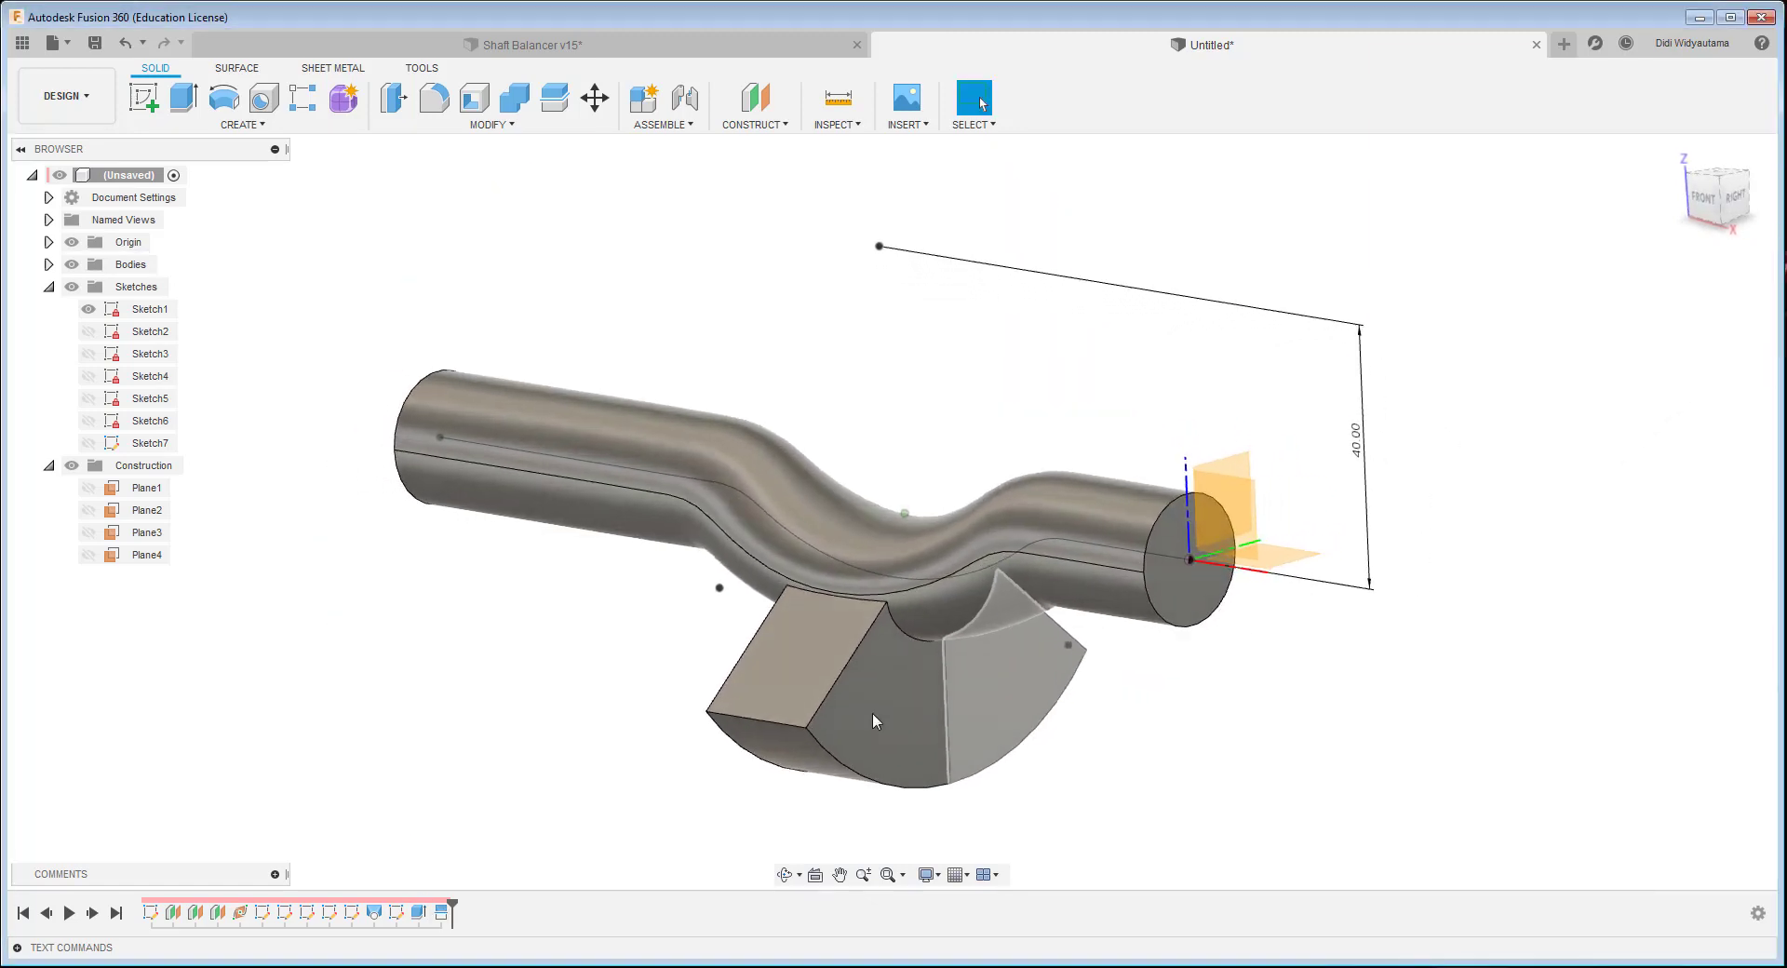
- Split the opposite sector face of the balance weight, facing away from the origin, with the XZ plane
shift+middle_drag(1316, 528, 521, 204)
click(492, 124)
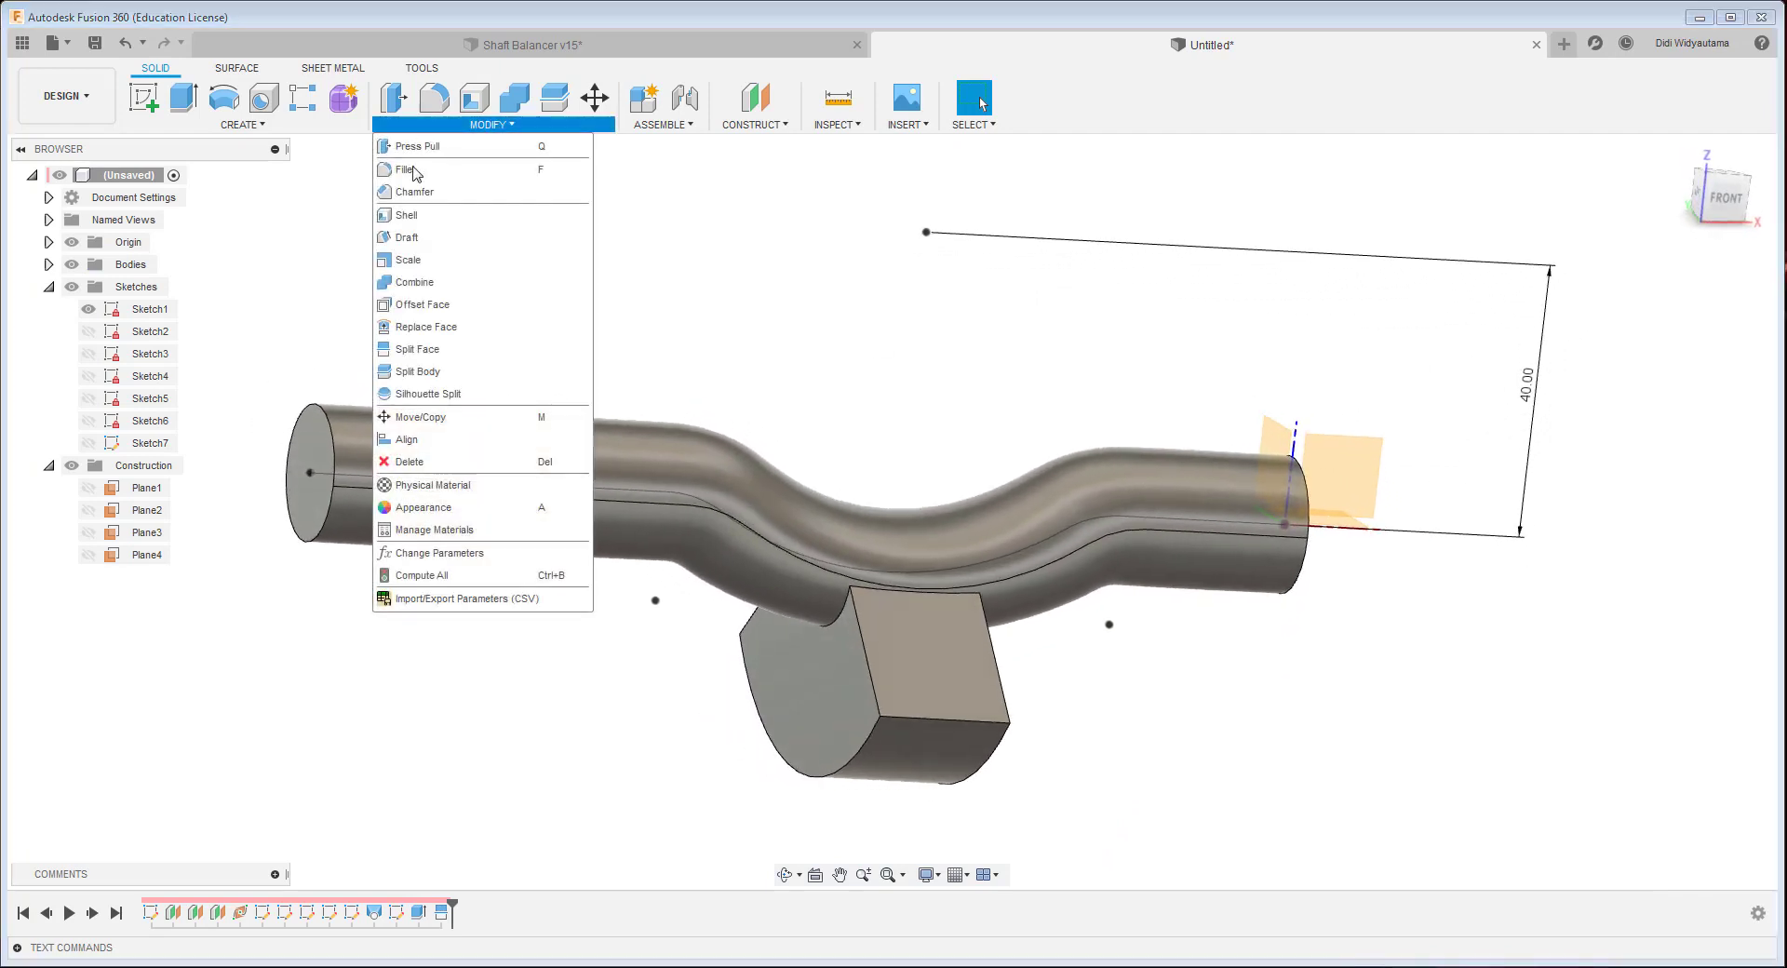
click(417, 349)
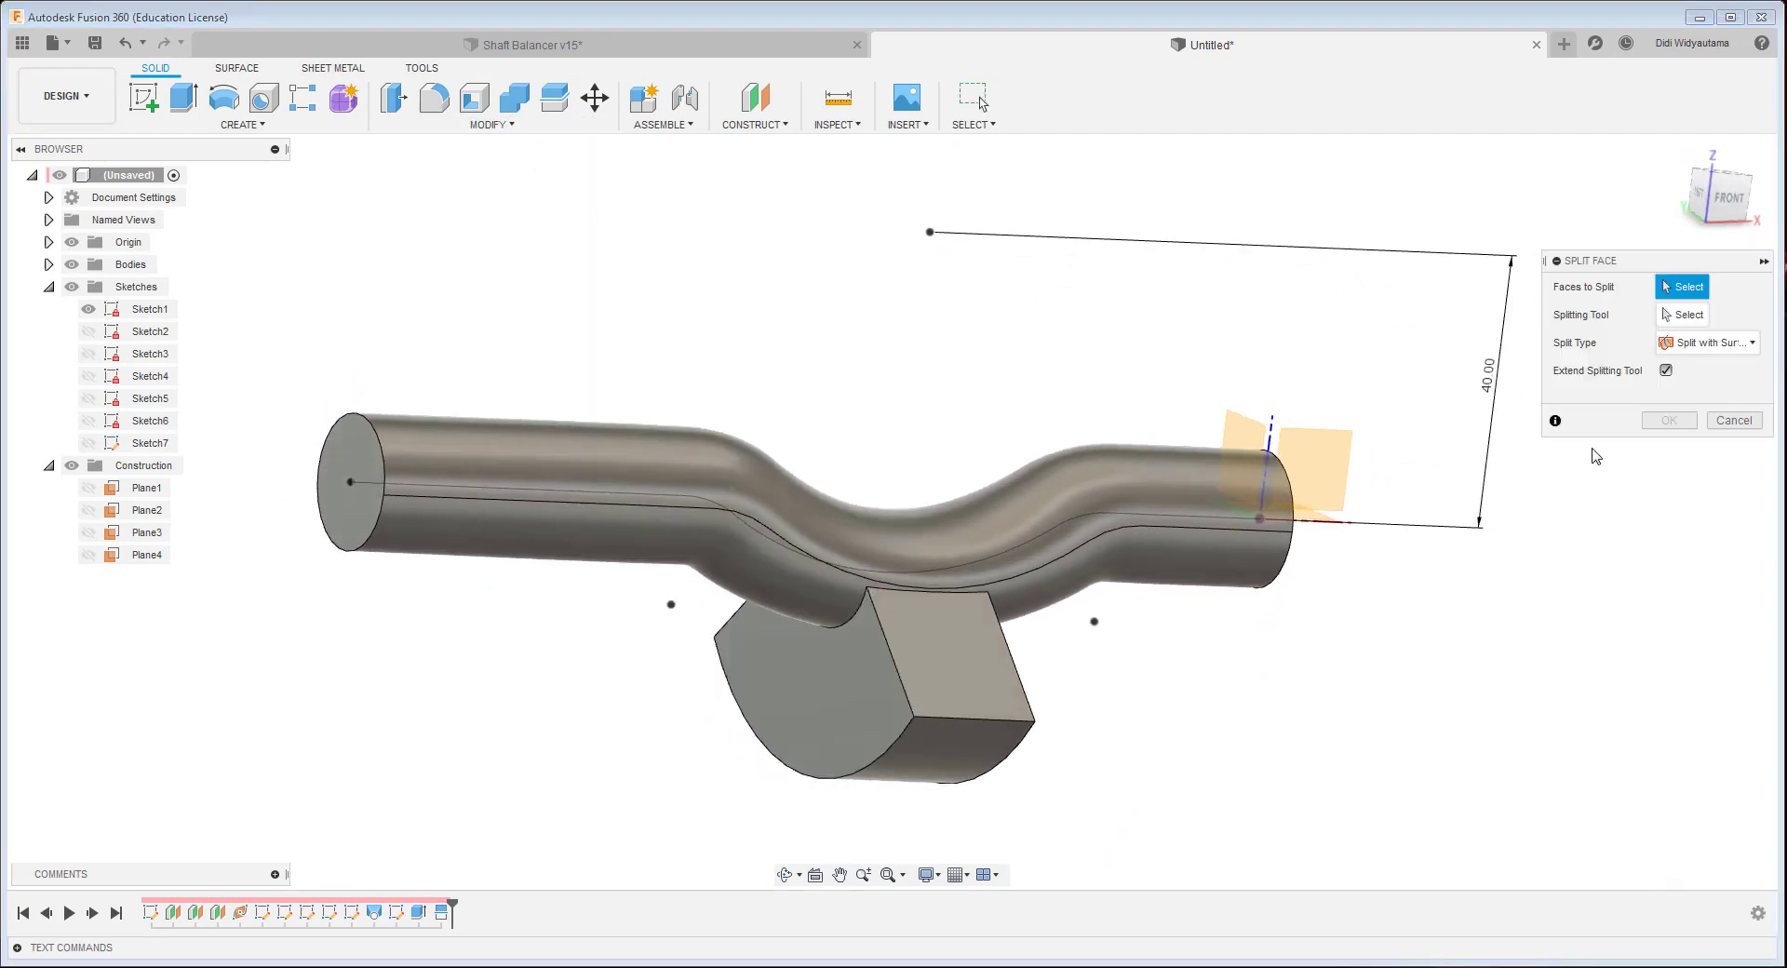
click(797, 754)
shift+middle_drag(797, 755, 914, 505)
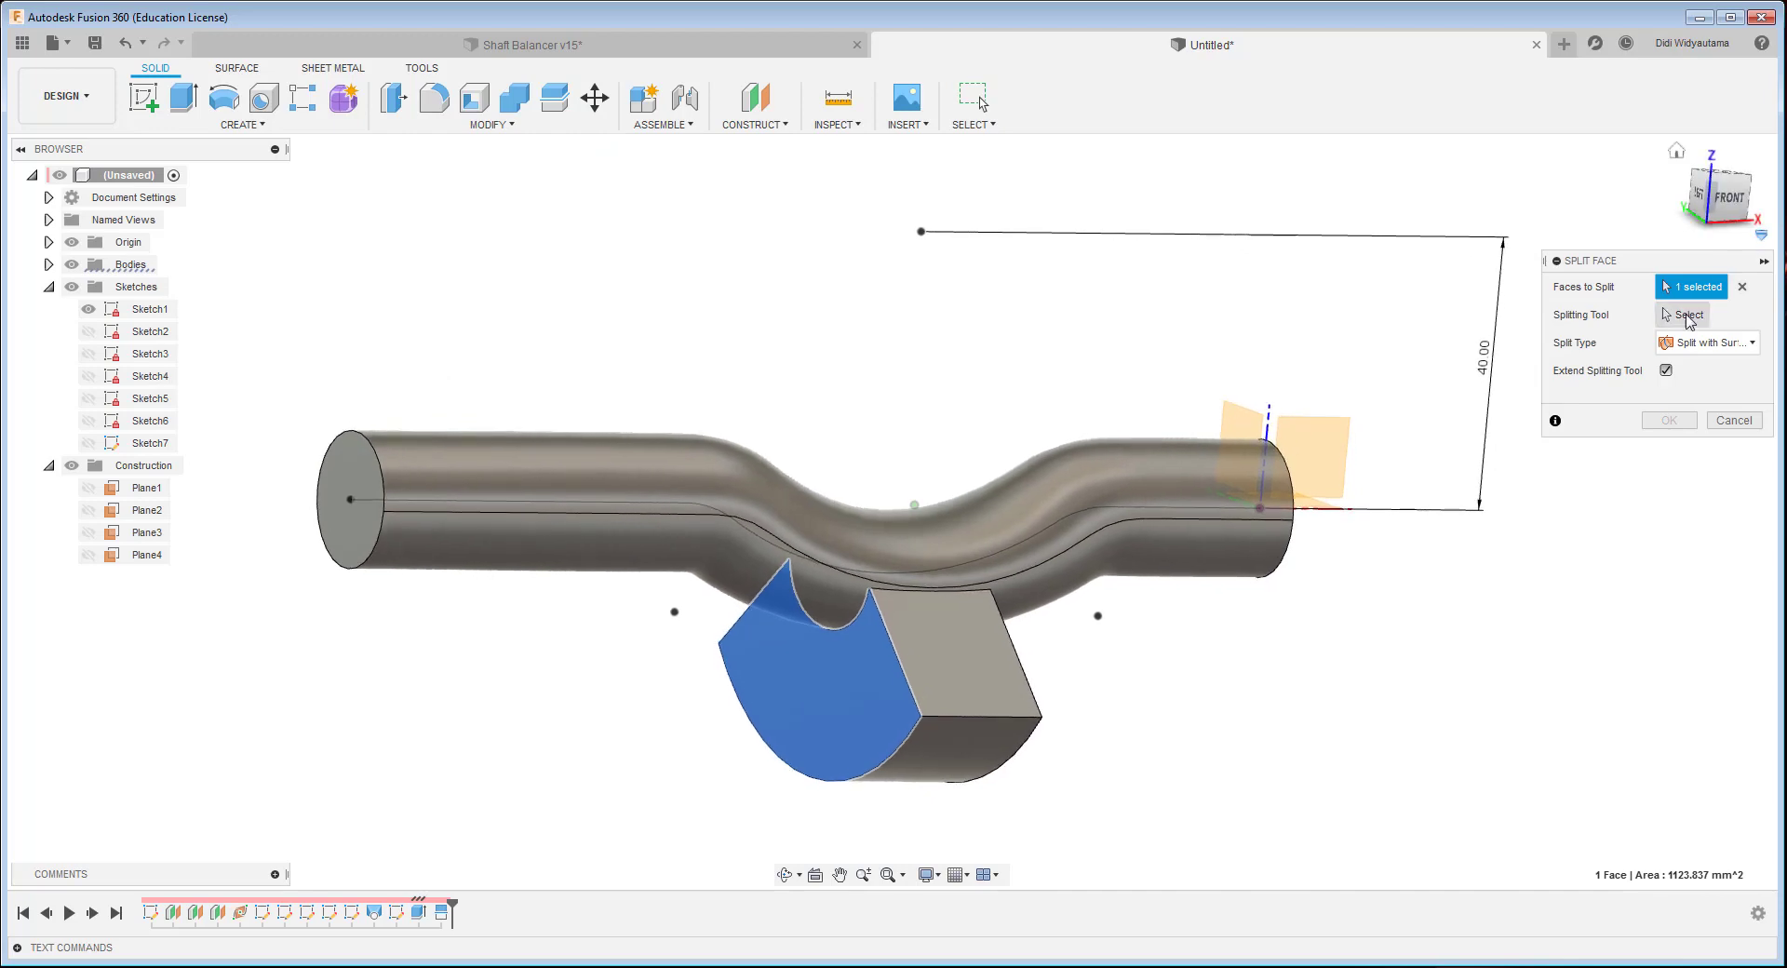
click(1317, 439)
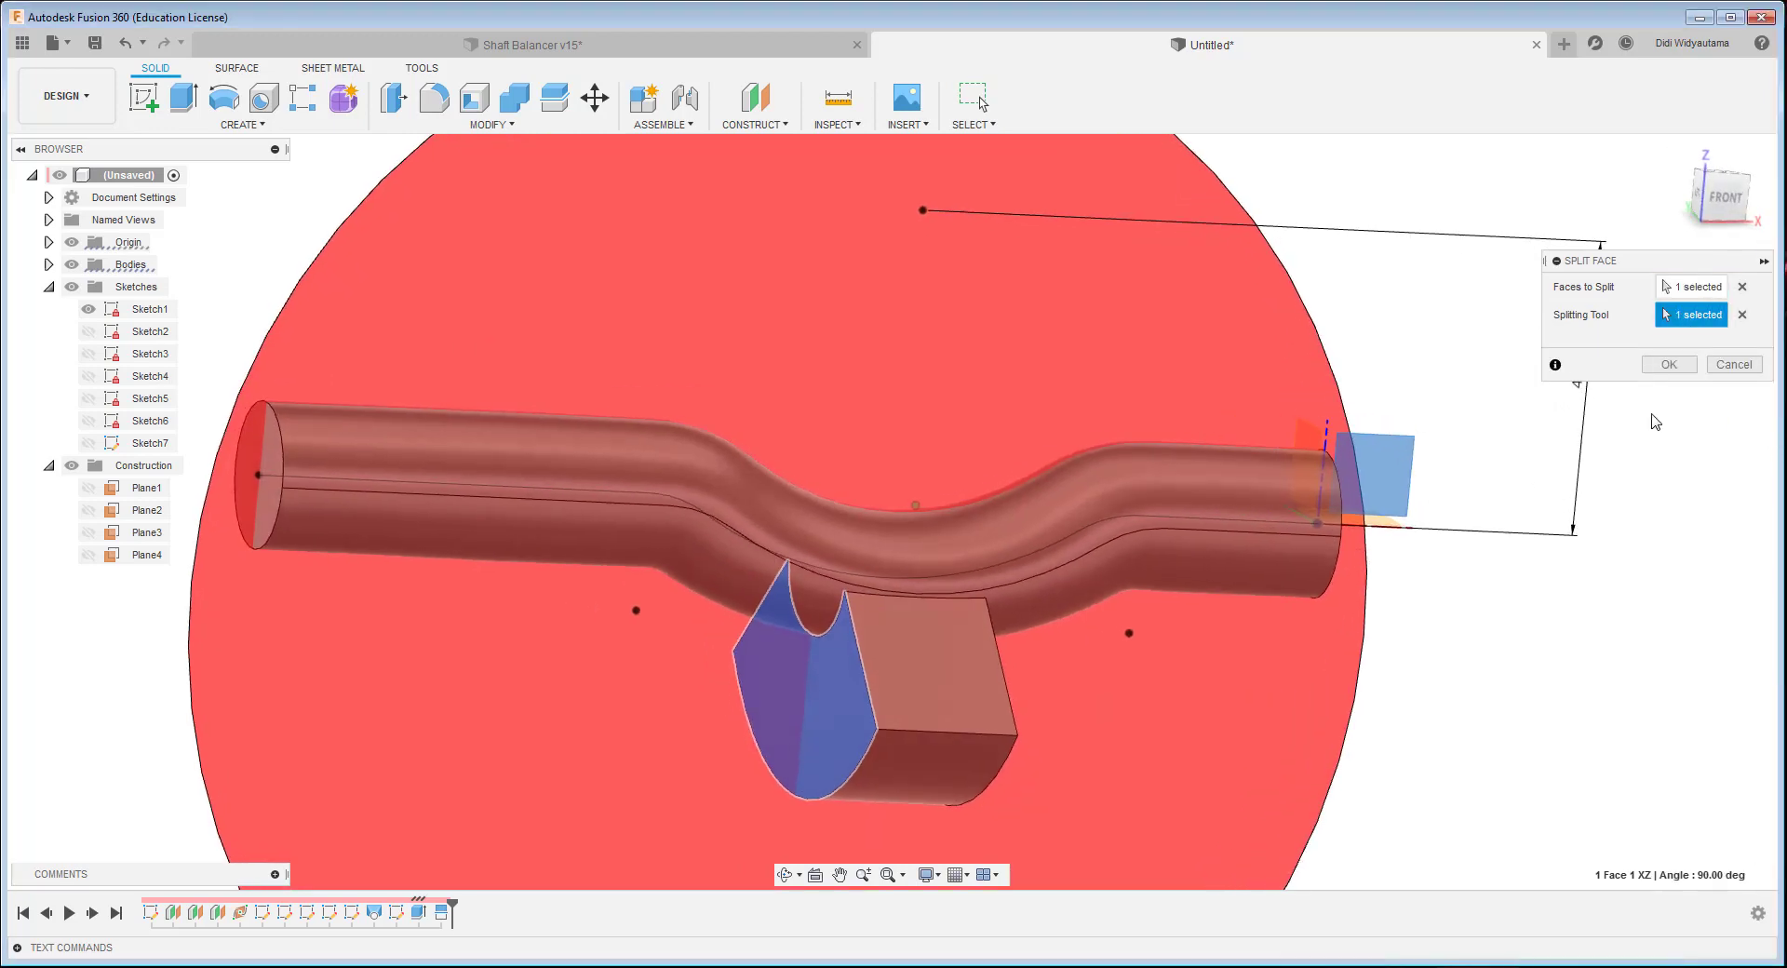
click(1670, 364)
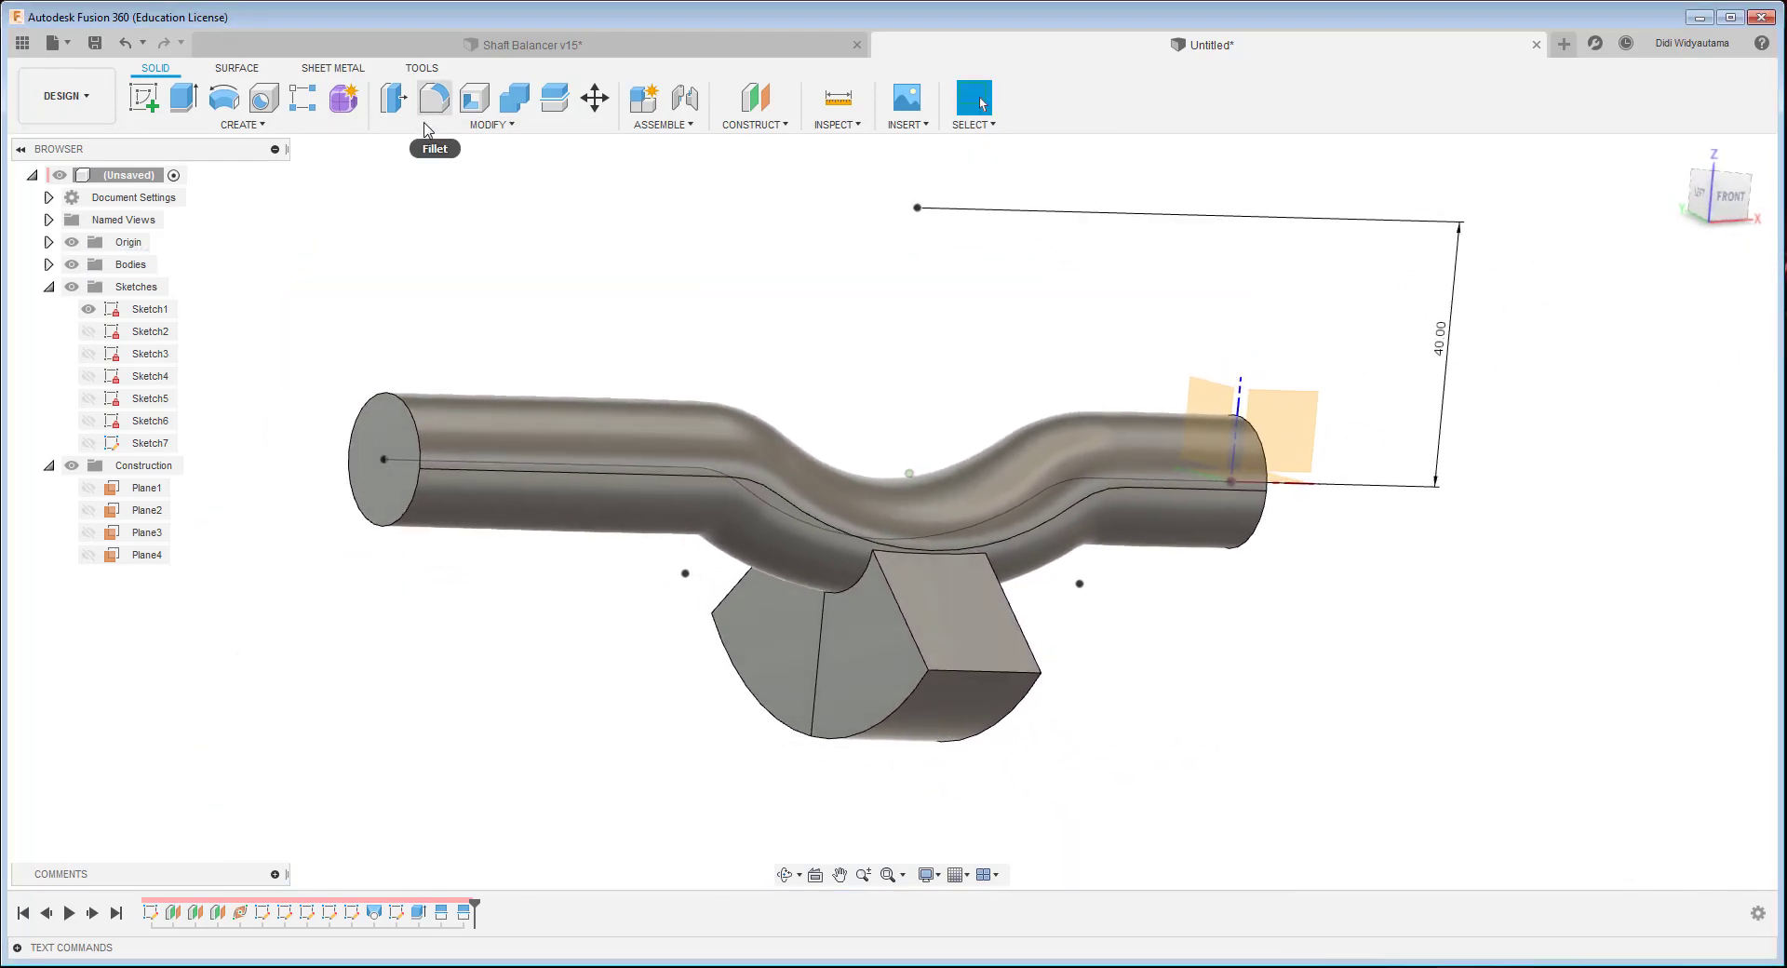
- Draft the rear half of the sector face away from the origin by 3 degrees from the XZ plane, with Tangent Chain off
click(427, 125)
click(444, 240)
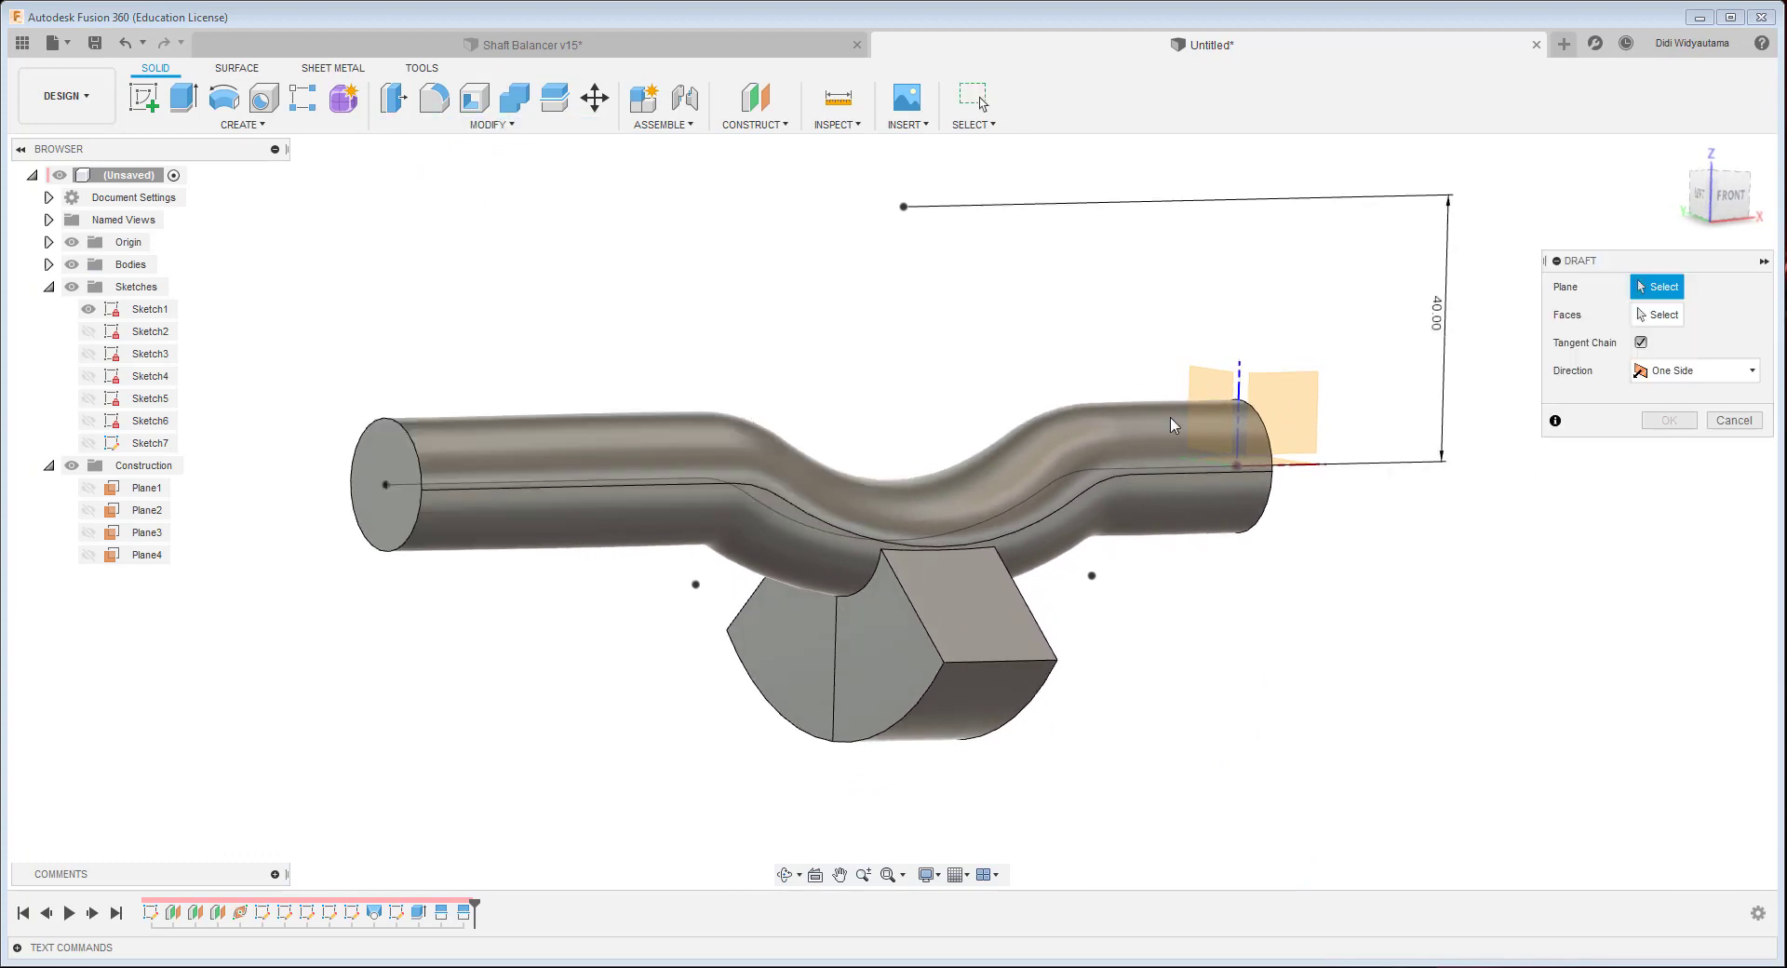
click(1641, 342)
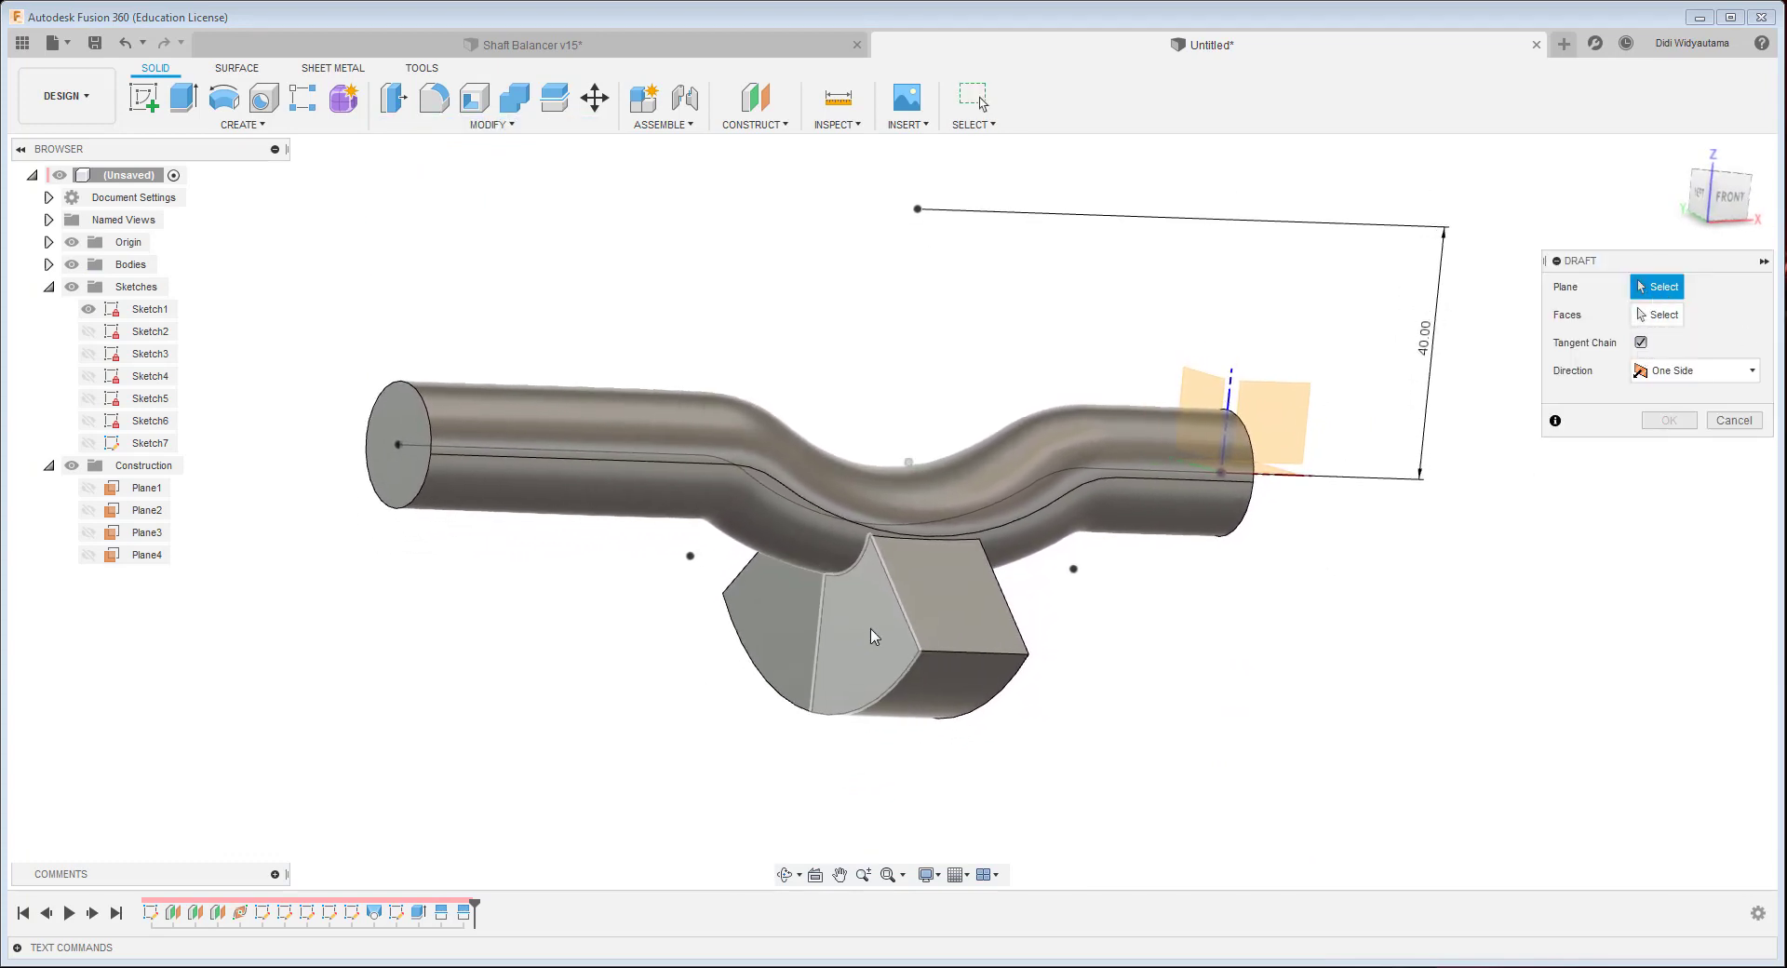
click(1270, 398)
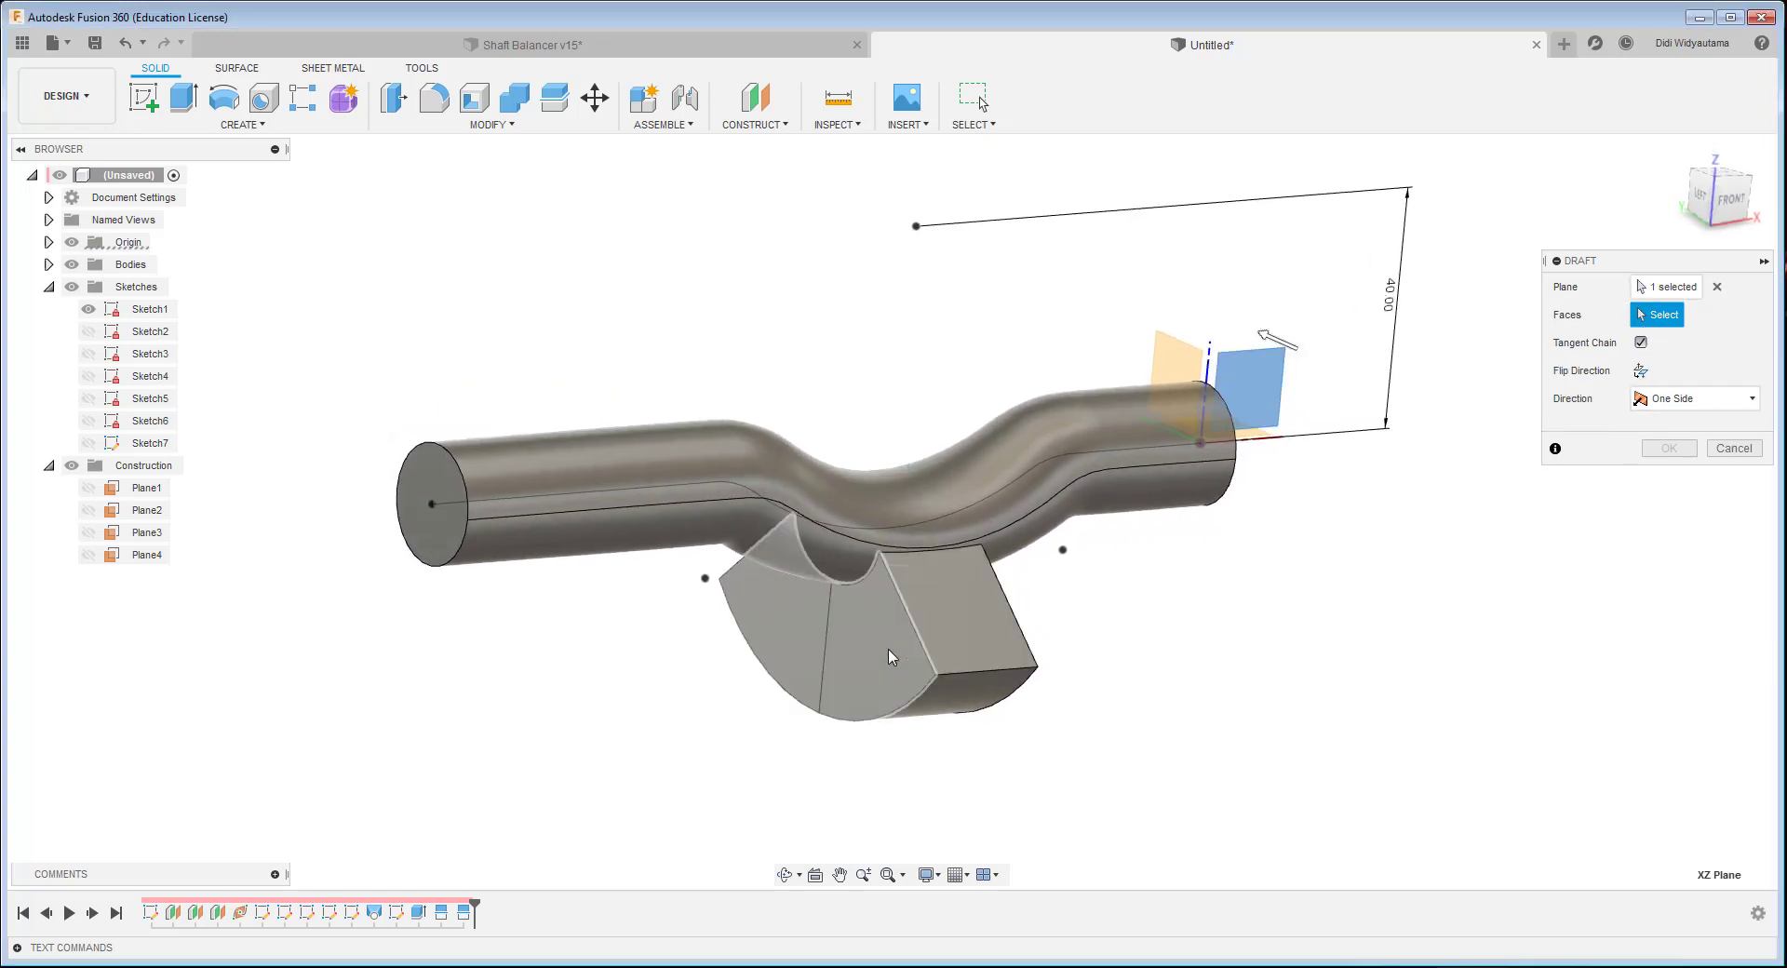
click(1641, 343)
click(809, 663)
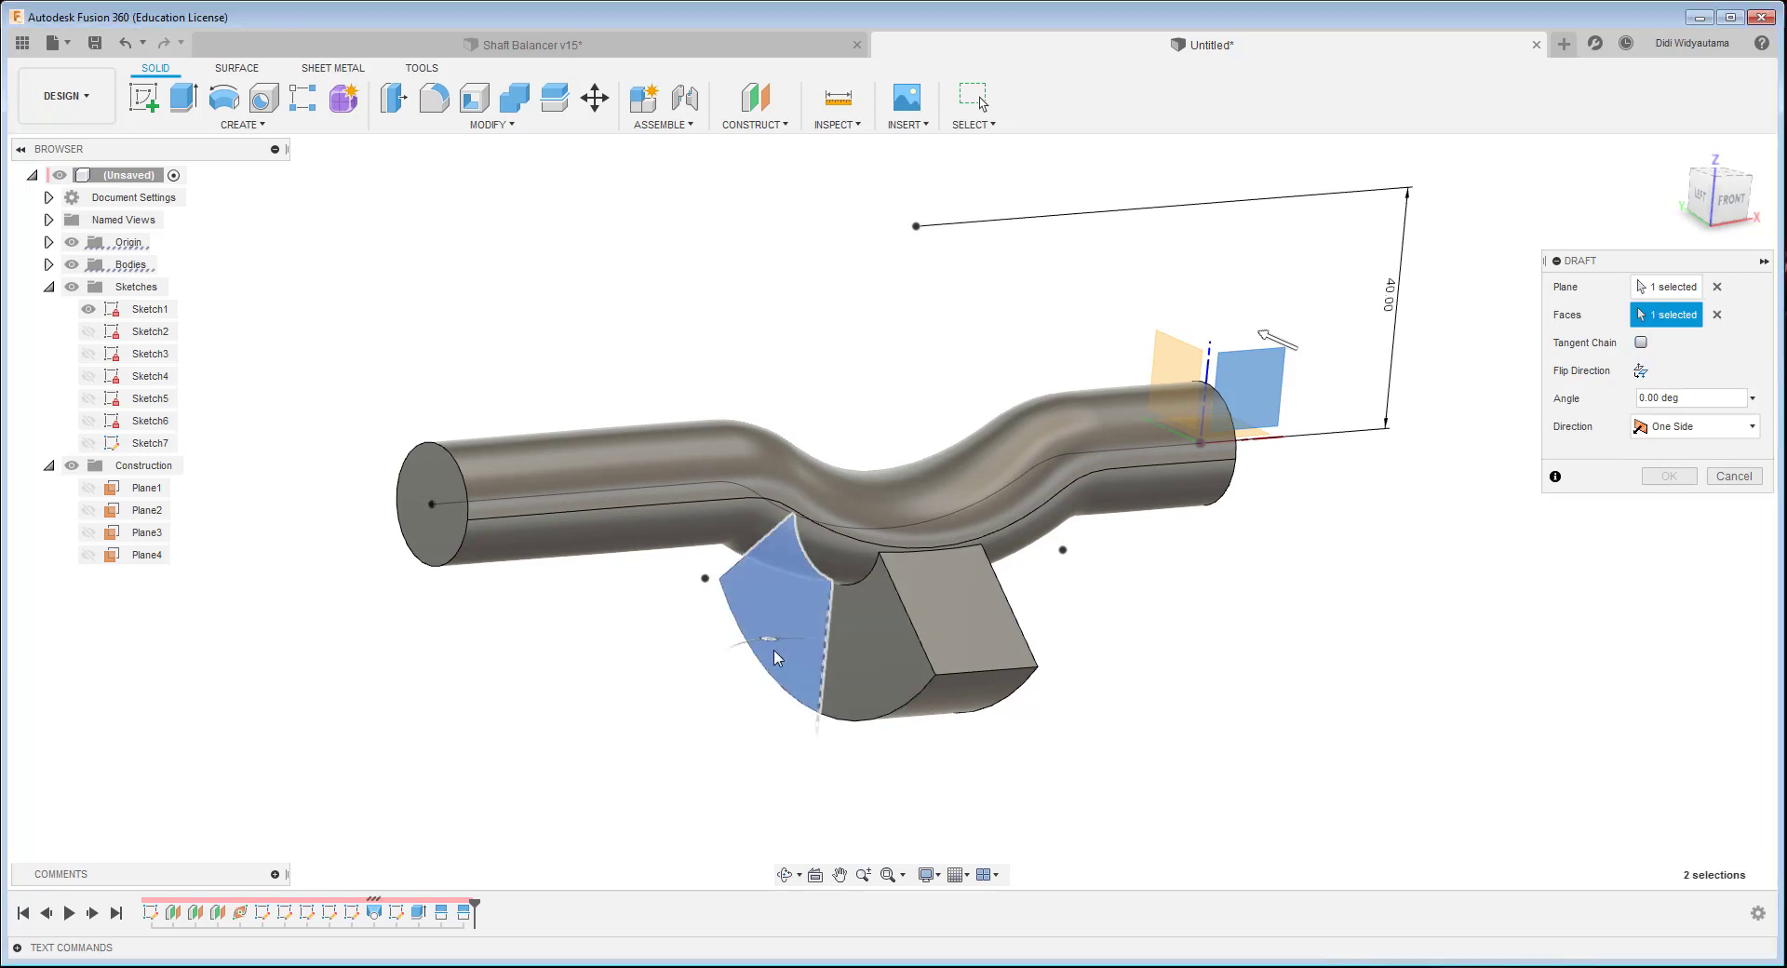
shift+middle_drag(828, 673, 860, 624)
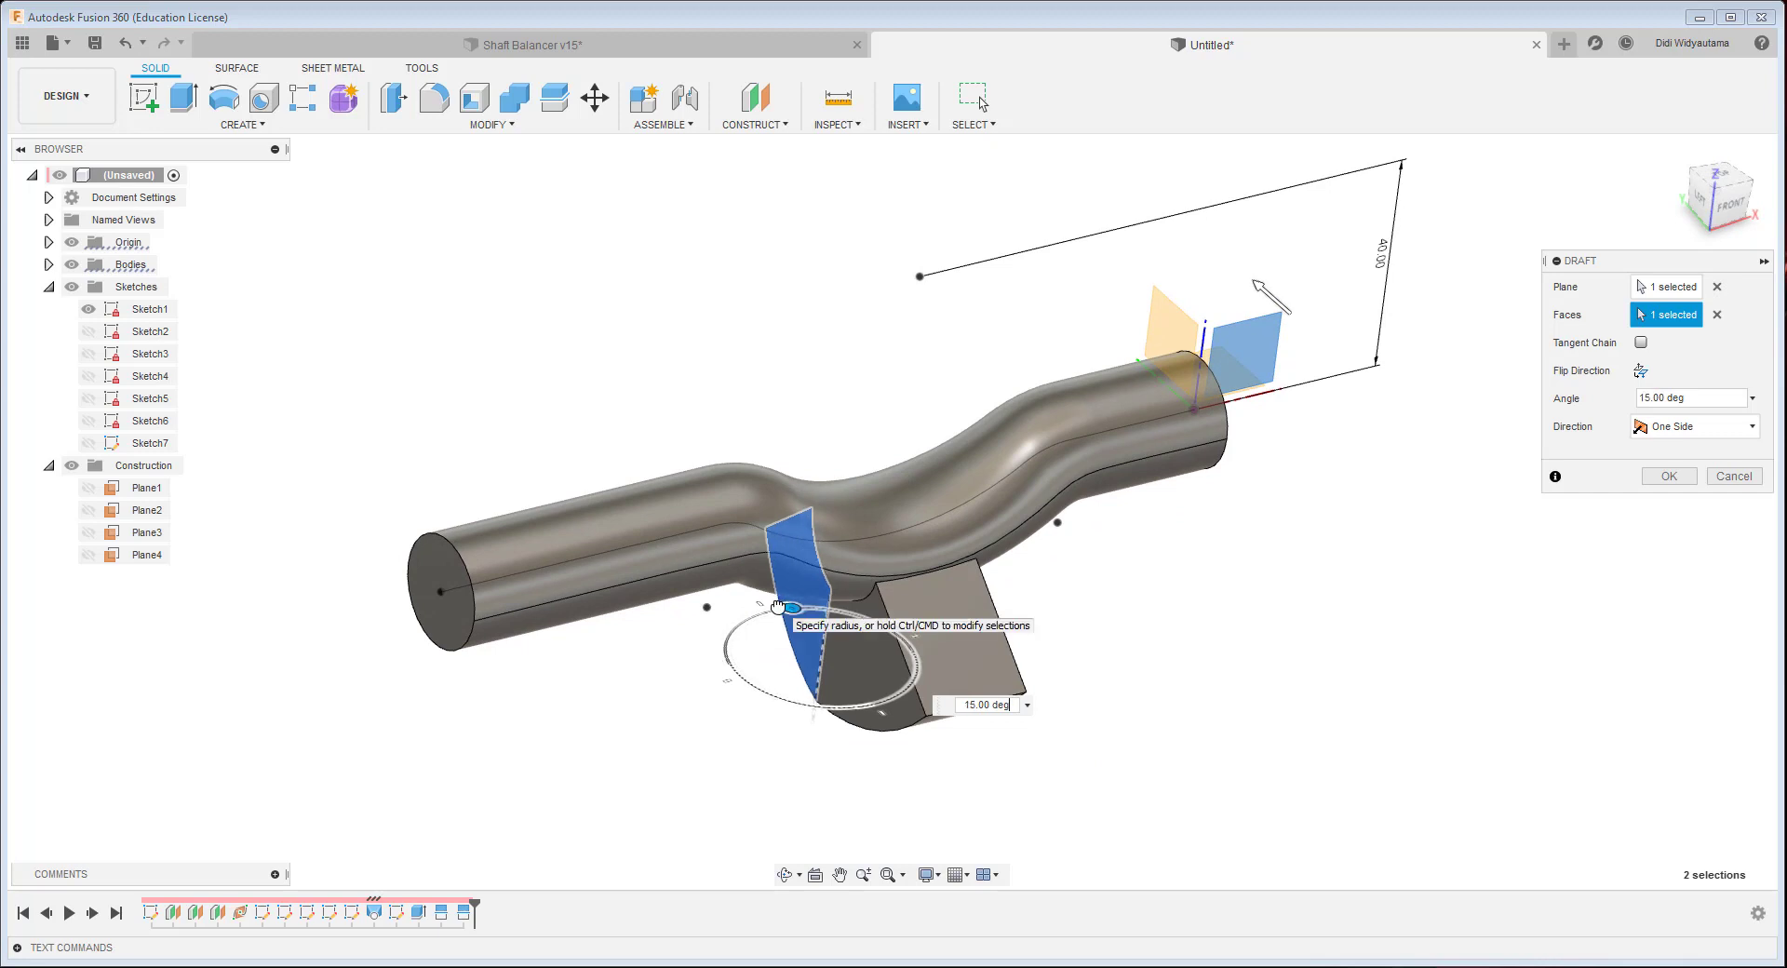
drag(778, 607, 776, 607)
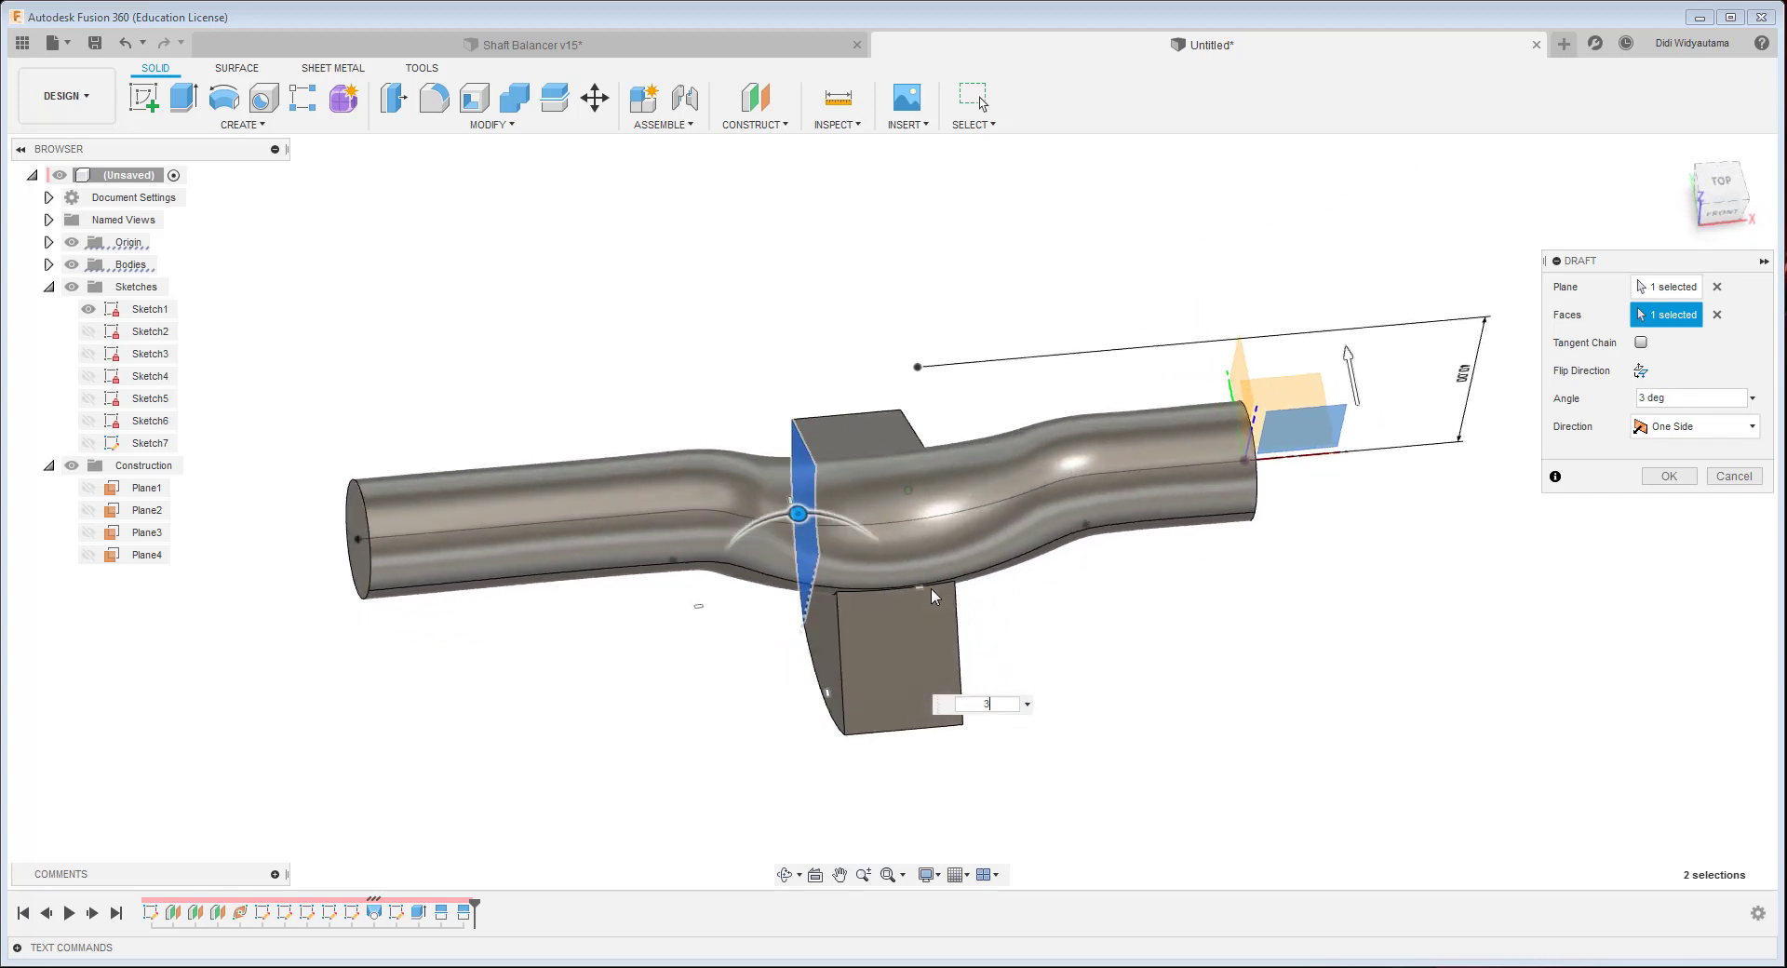
click(1669, 477)
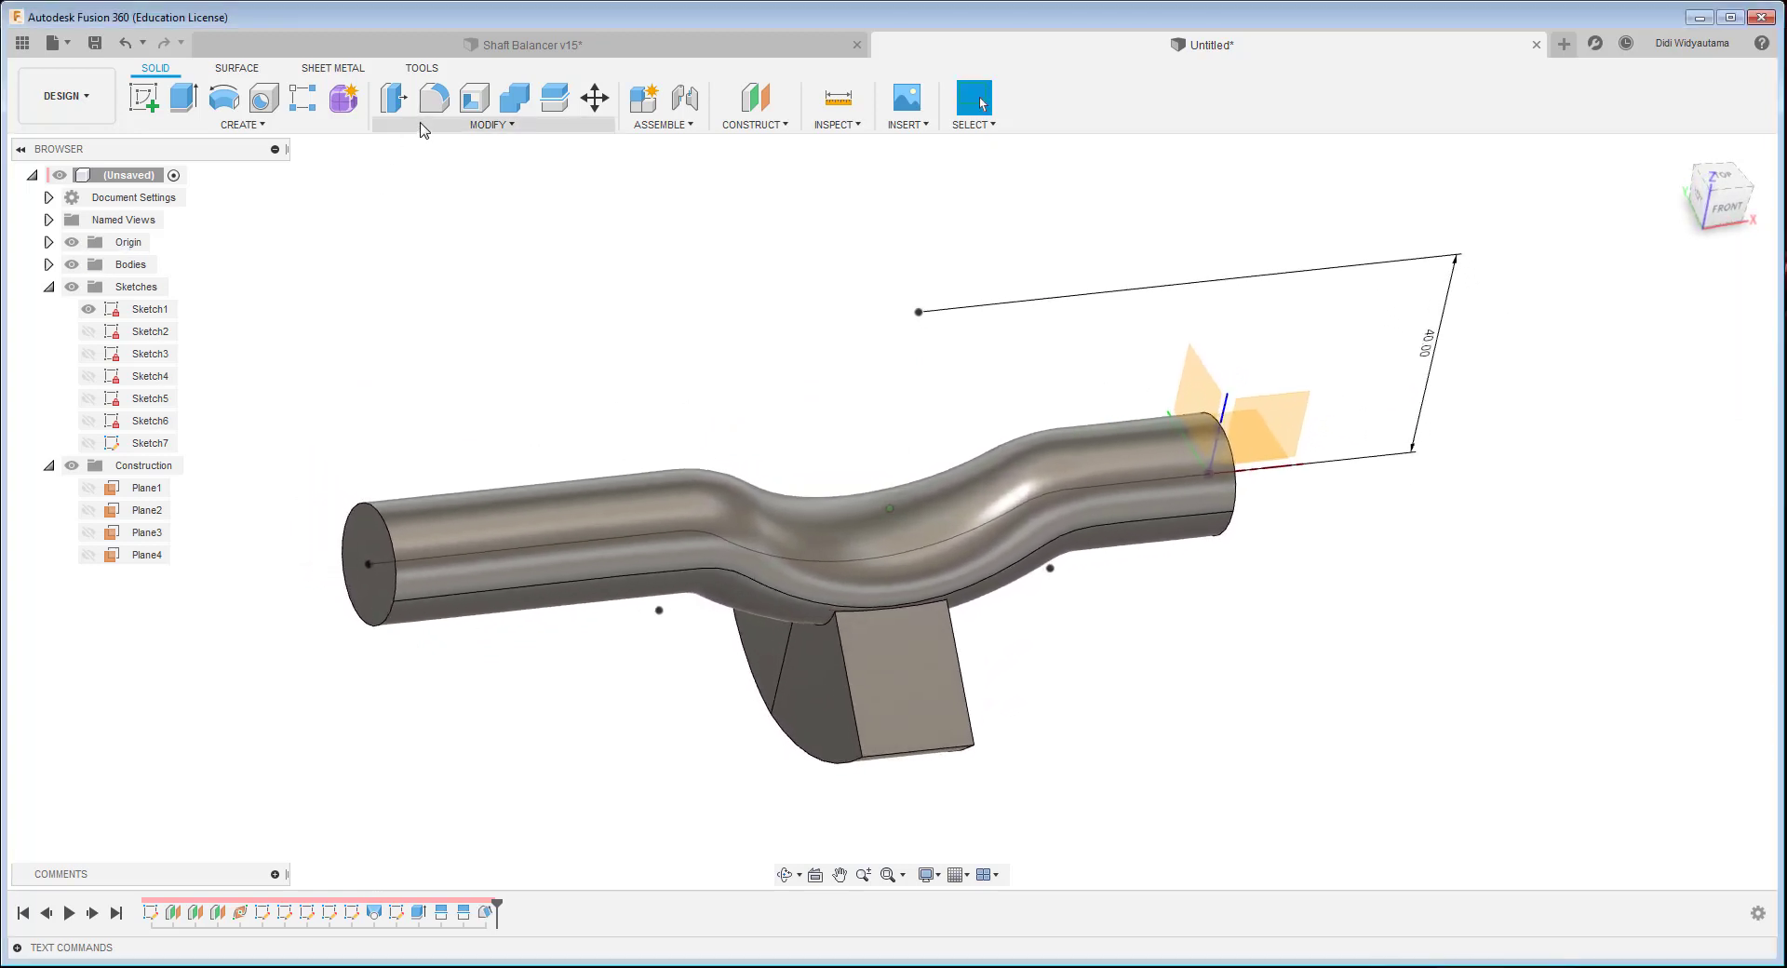
- Draft the front half of the sector face away from the origin by -3 degrees from the XZ plane
click(492, 124)
click(443, 255)
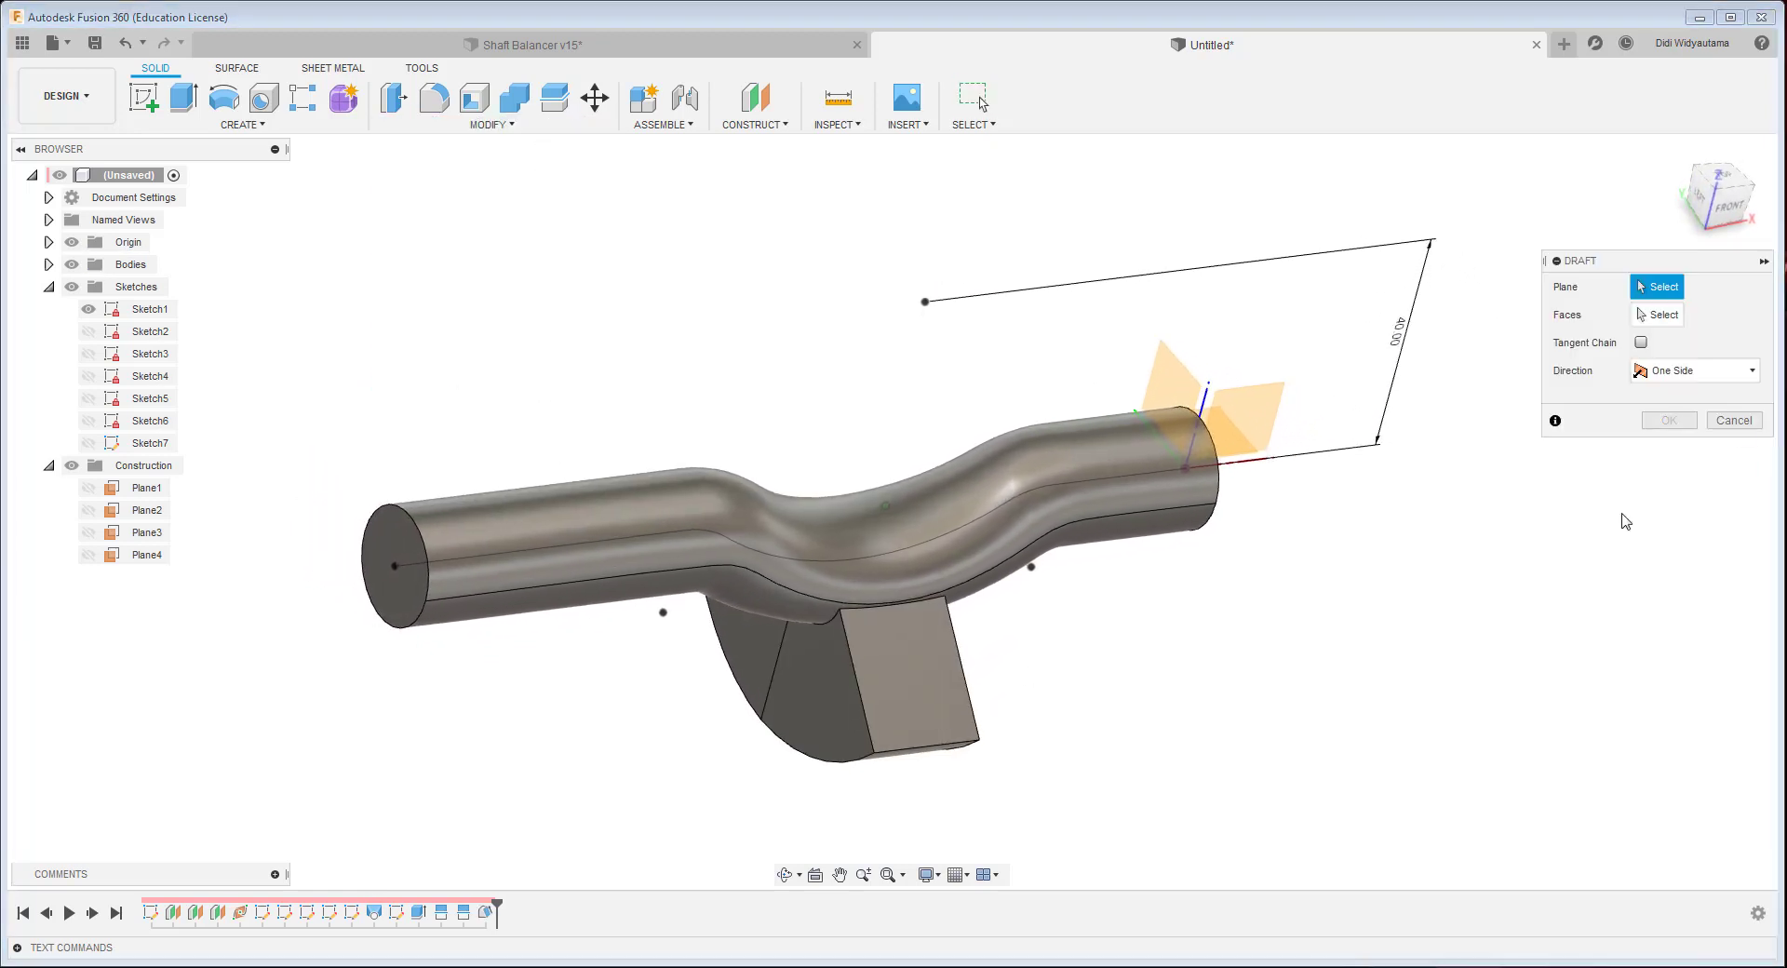
click(1236, 395)
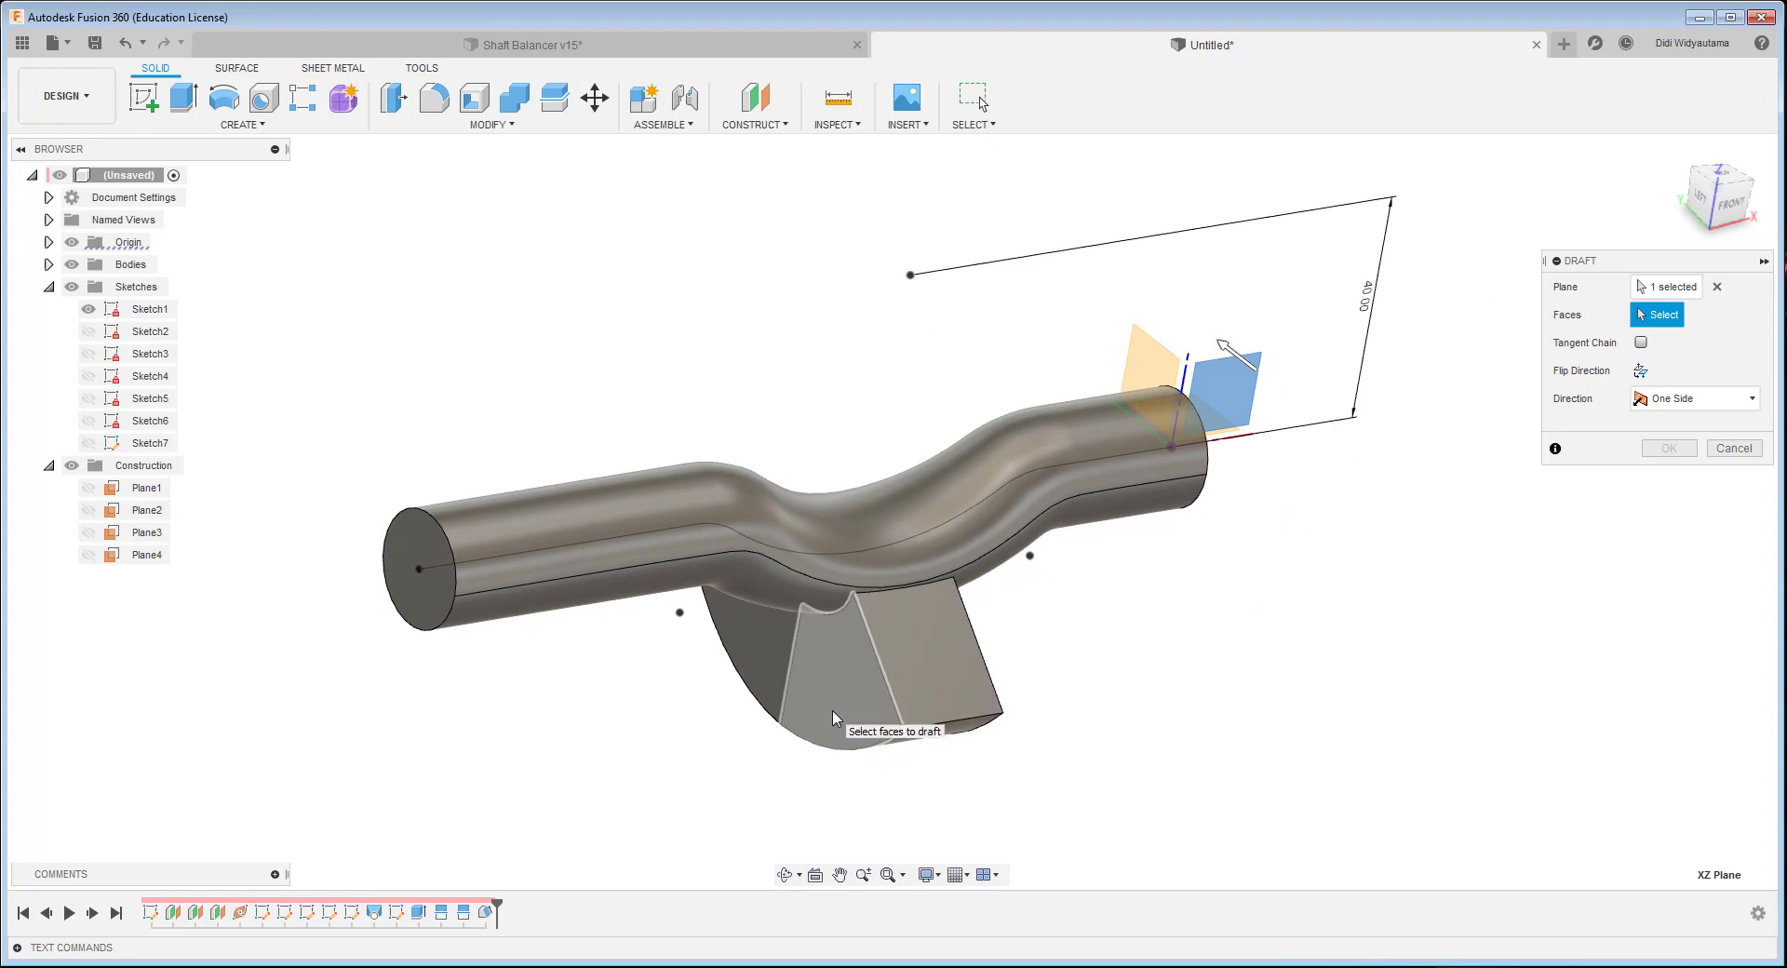
click(833, 714)
shift+middle_drag(789, 673, 737, 616)
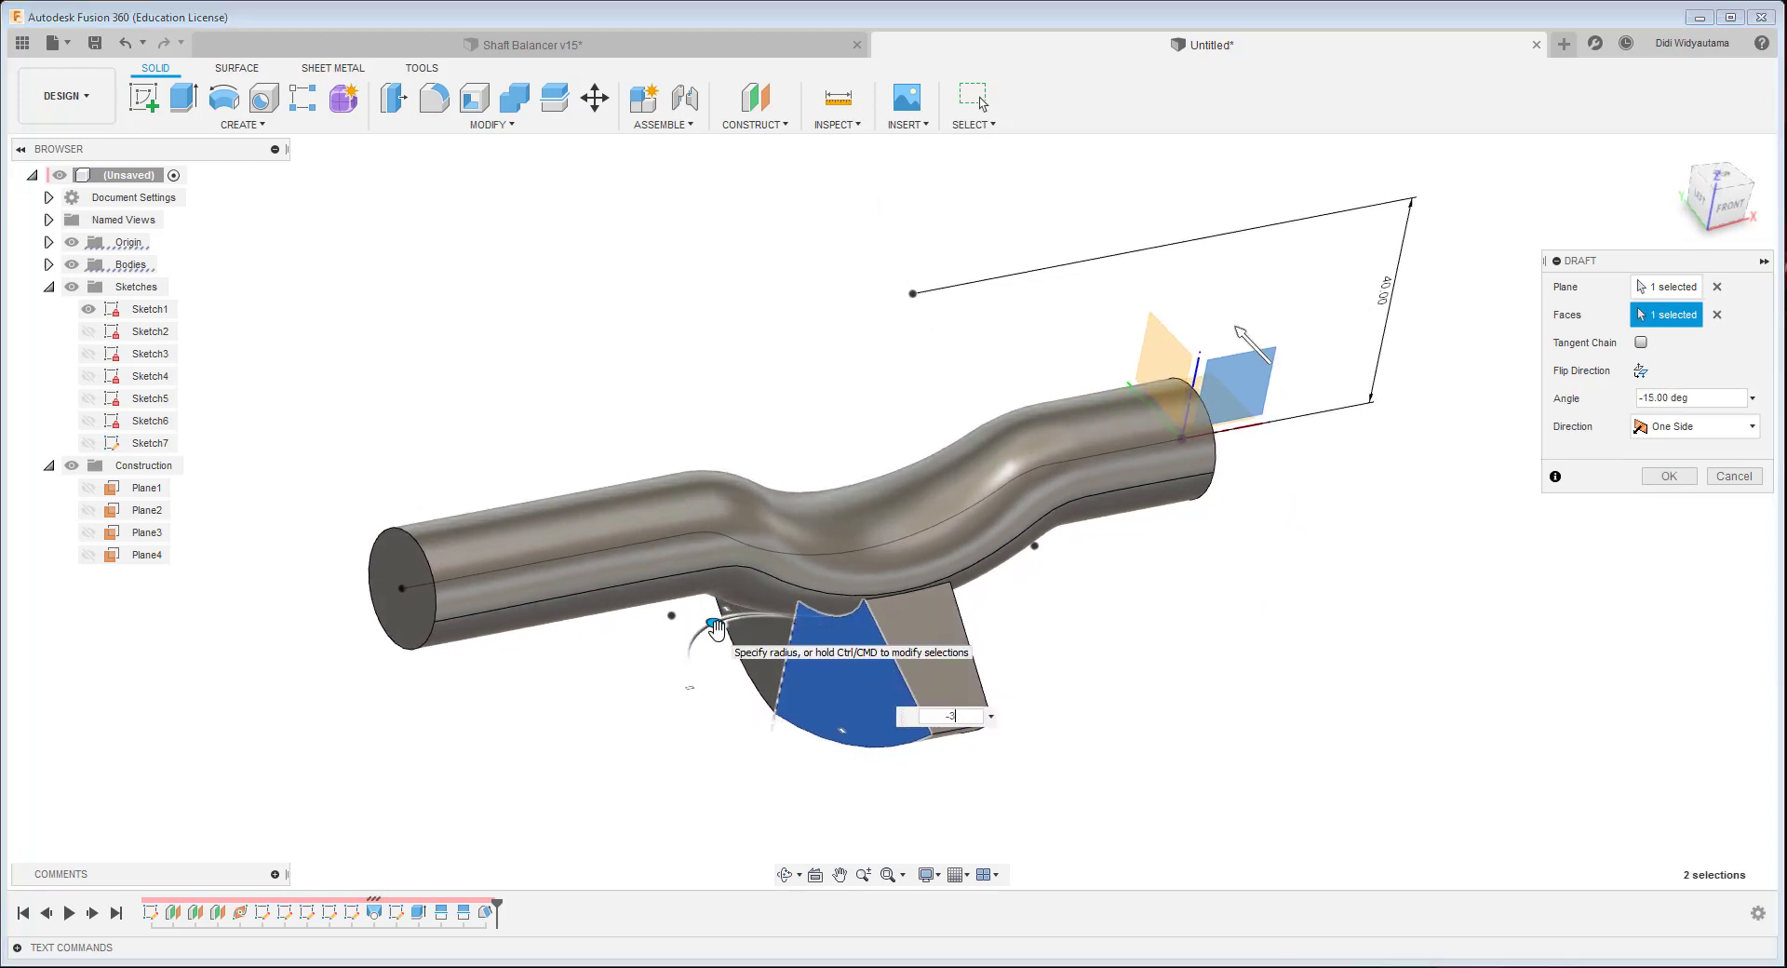
click(1669, 475)
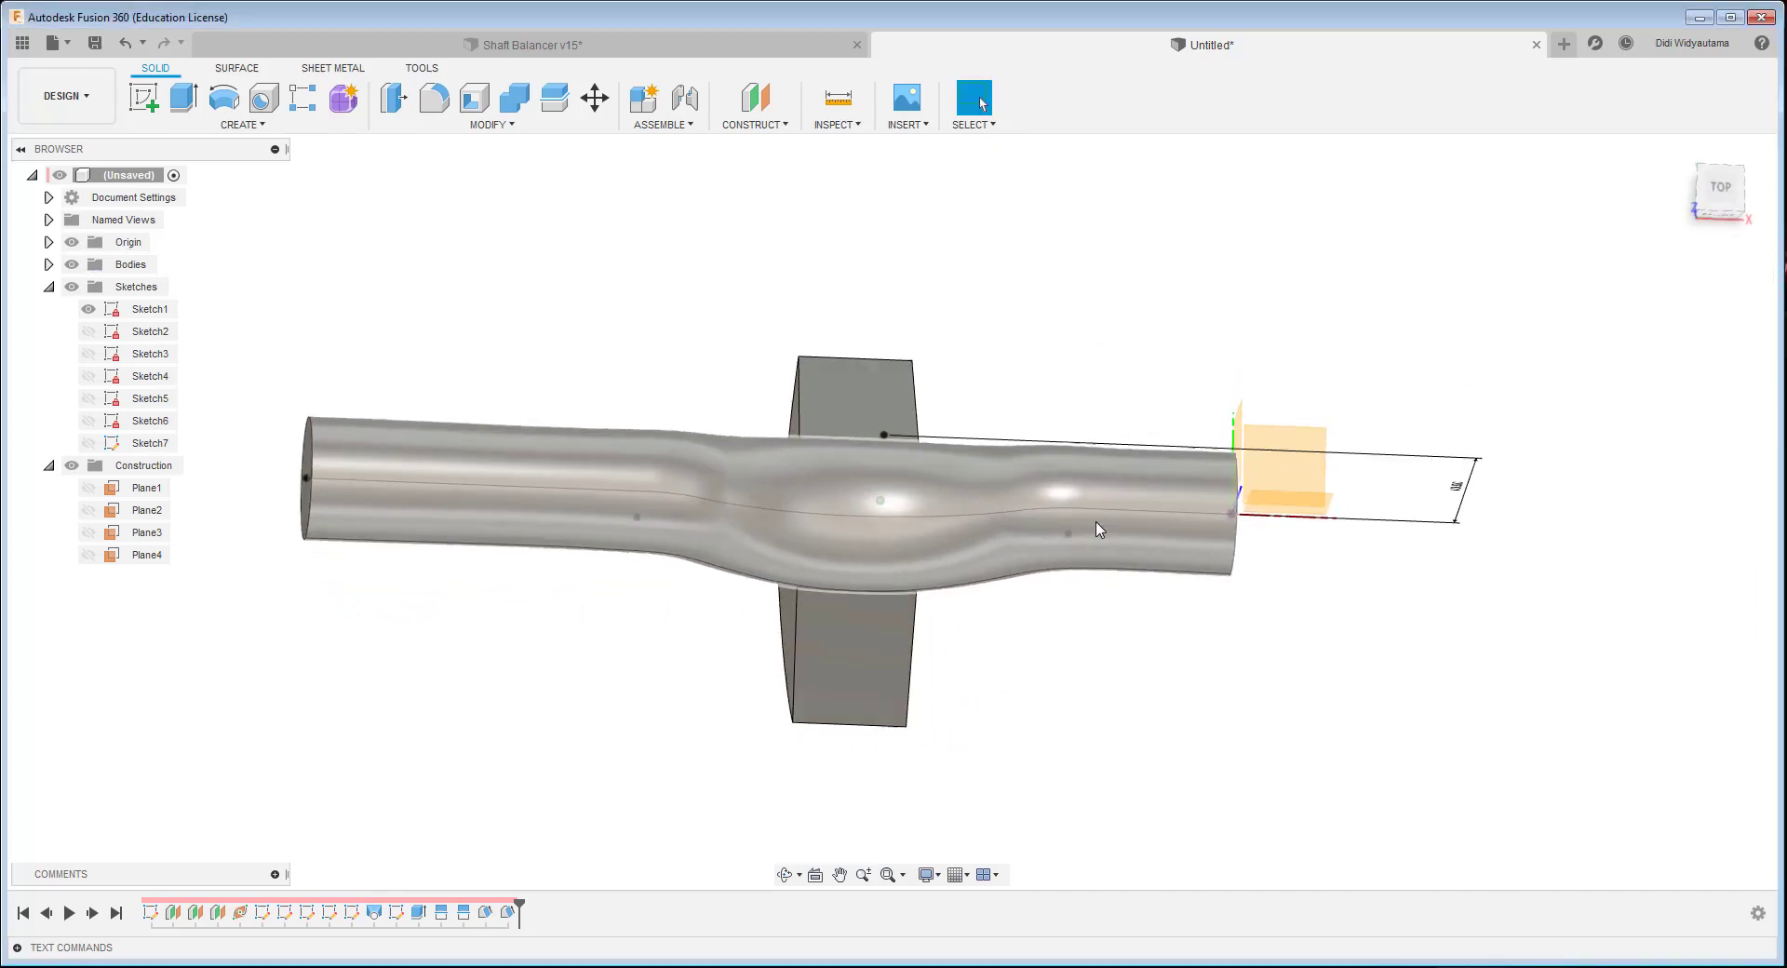
- Draft the rear half of the origin-side sector face inward, using the XZ plane as the draft plane
shift+middle_drag(674, 395, 428, 119)
click(488, 124)
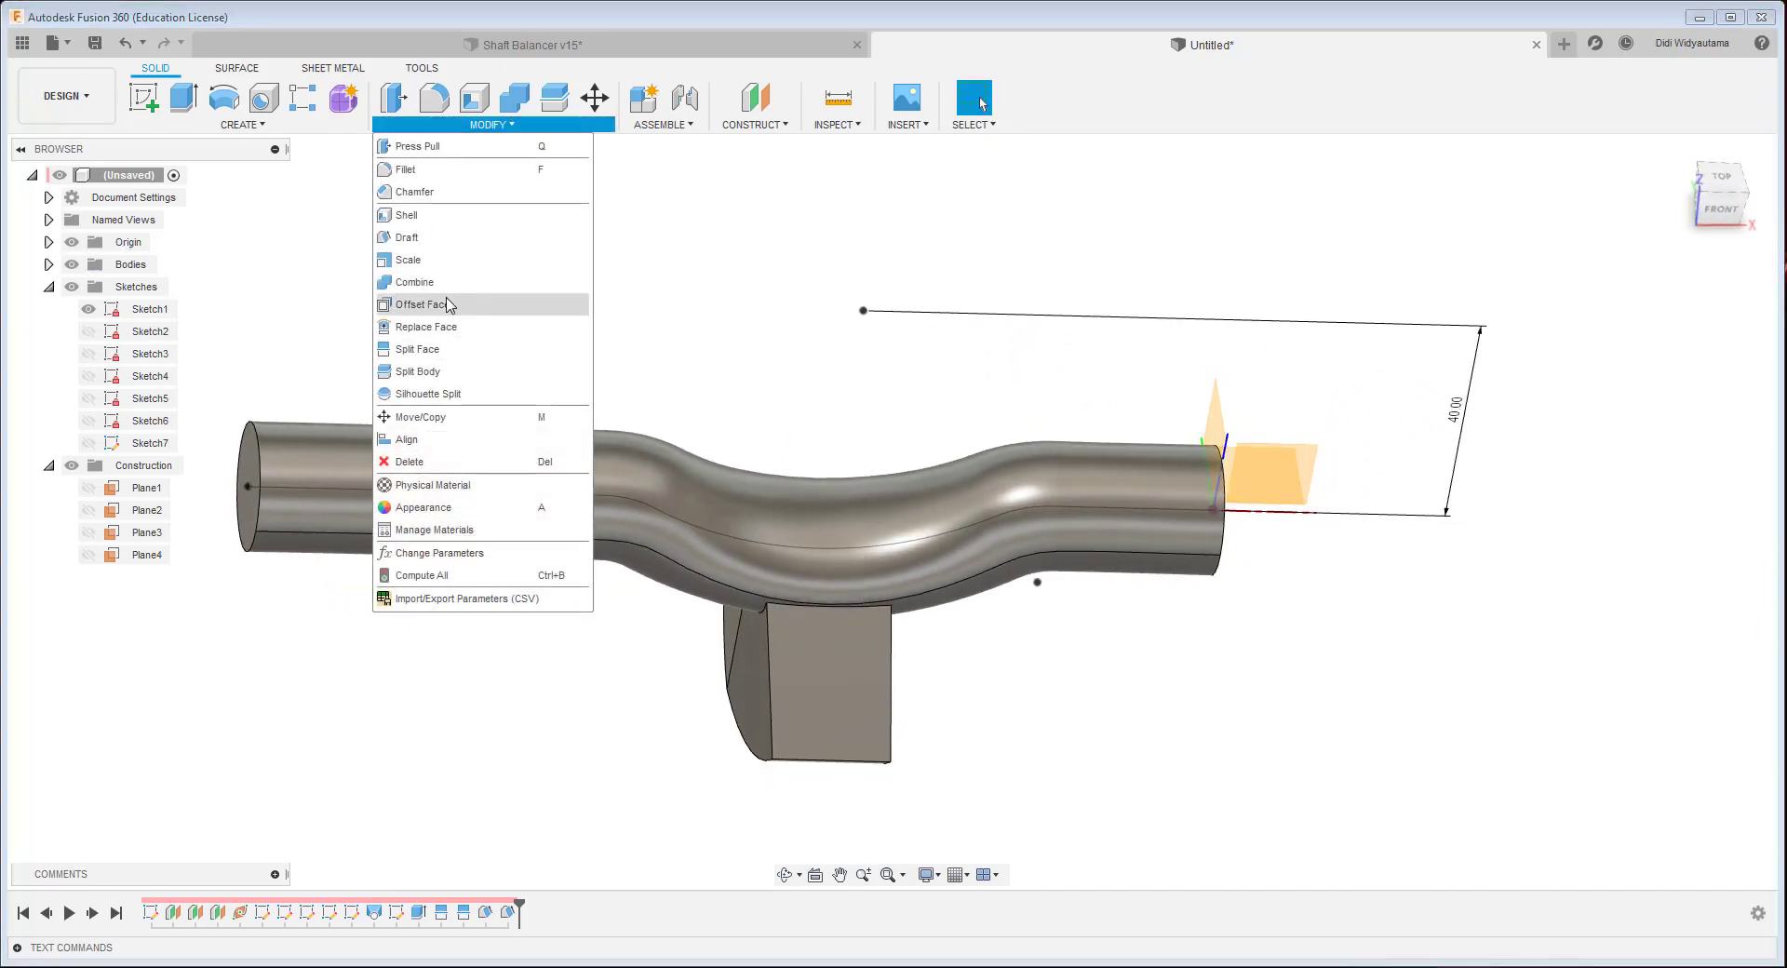
click(445, 237)
shift+middle_drag(1025, 660, 881, 646)
click(1219, 460)
click(893, 660)
drag(881, 632, 879, 630)
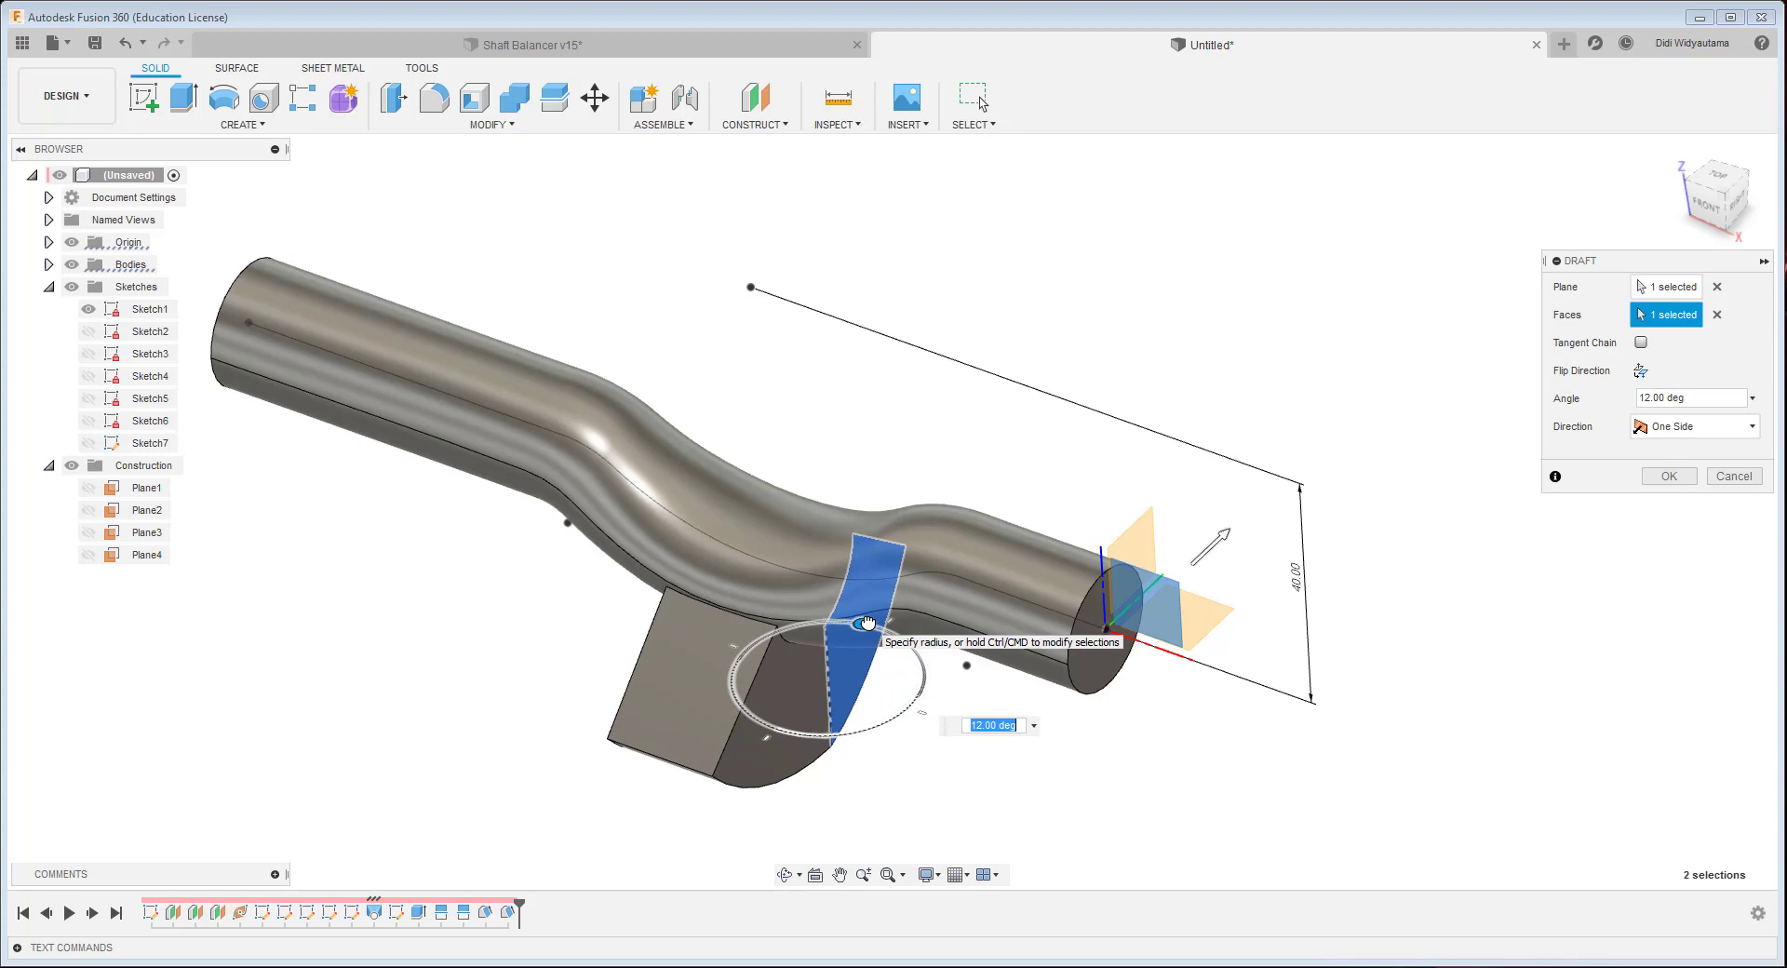
key(Return)
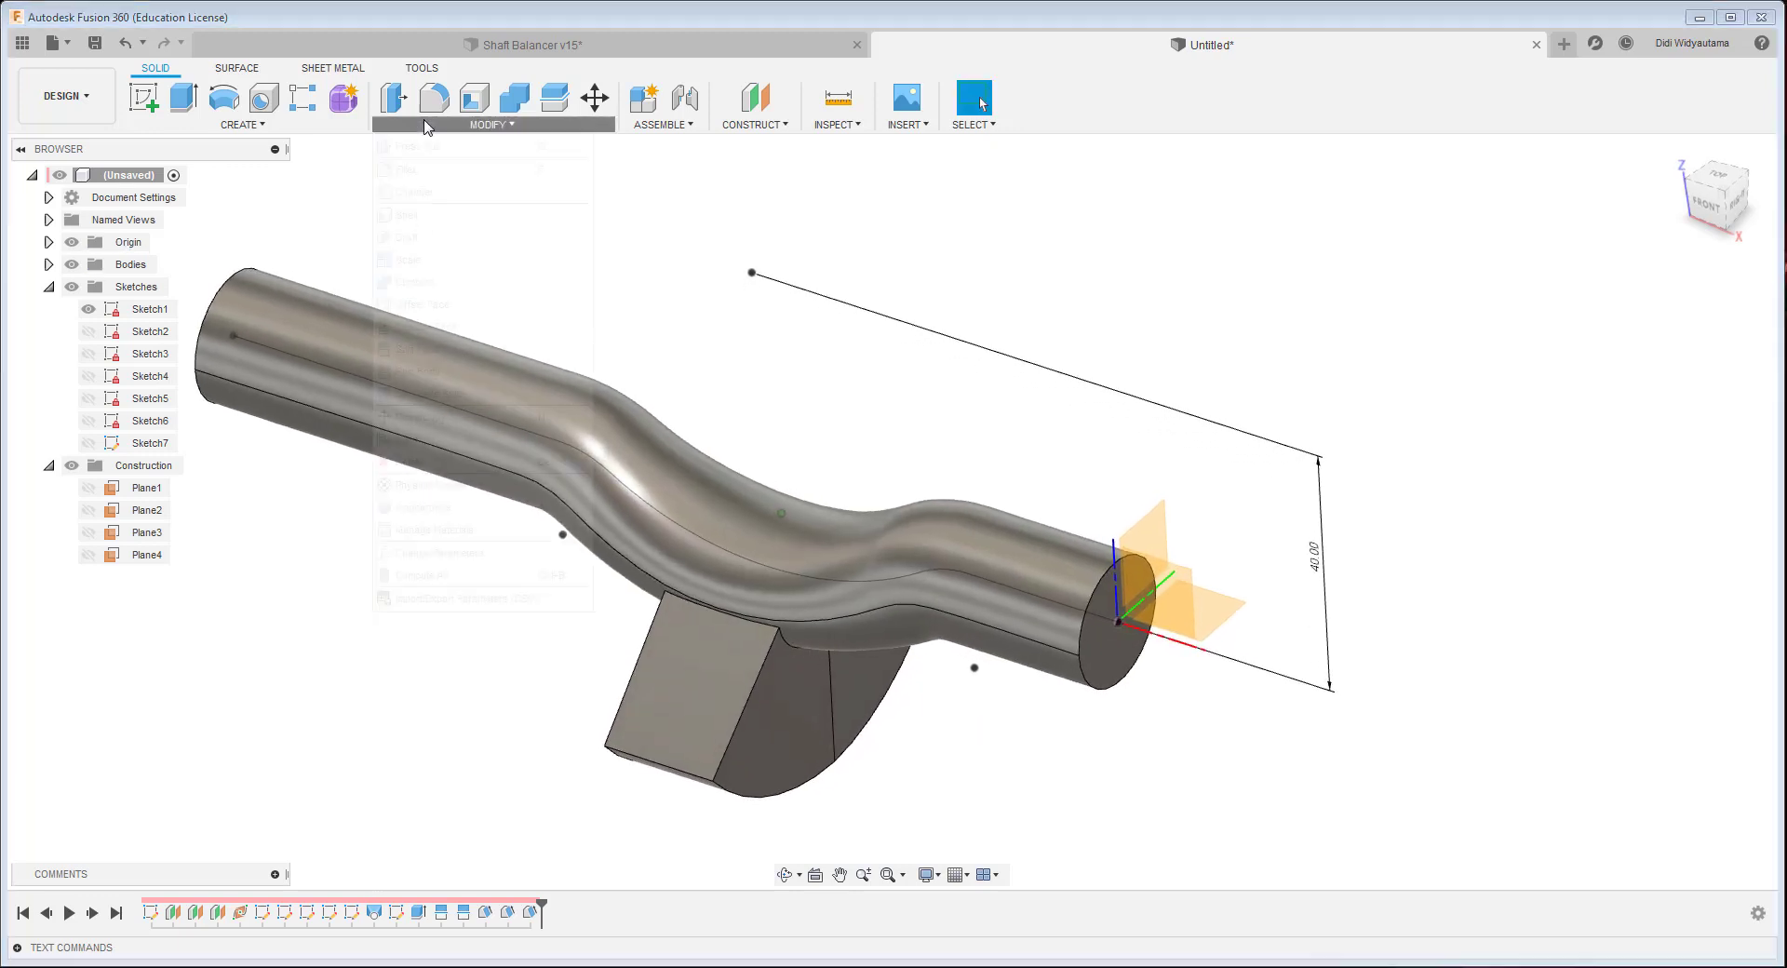
- Draft the front half of the origin-side sector face, using the XZ plane as the draft plane
click(492, 123)
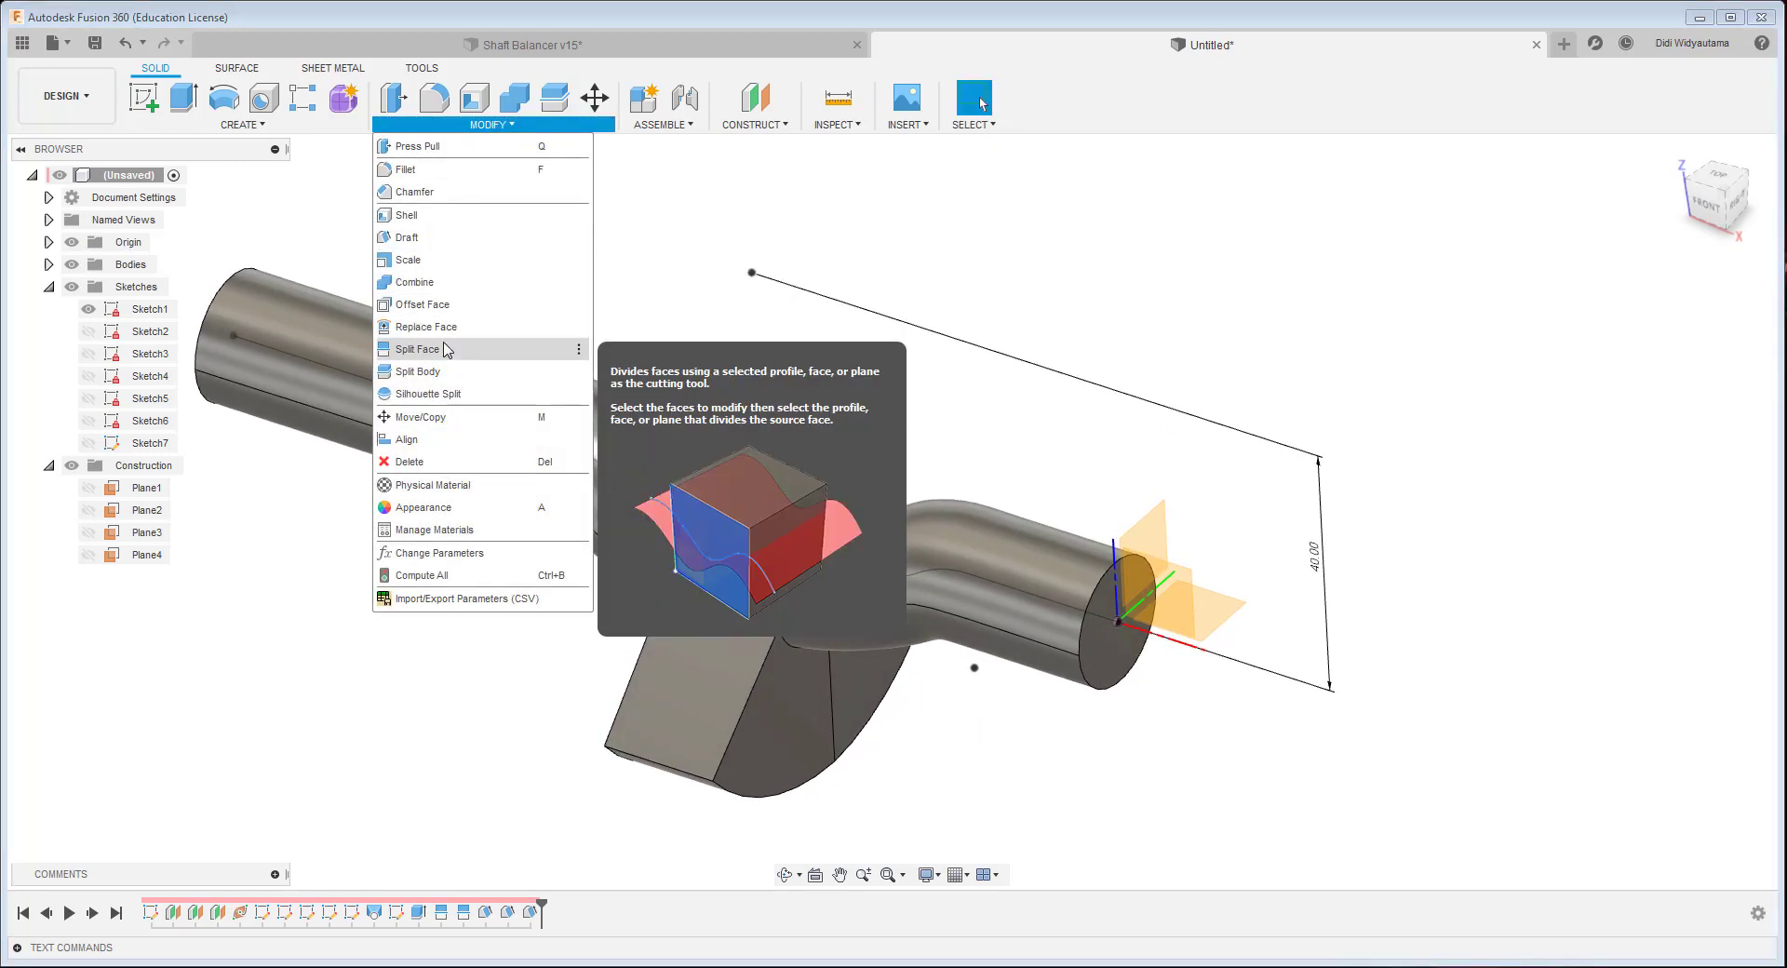
click(419, 237)
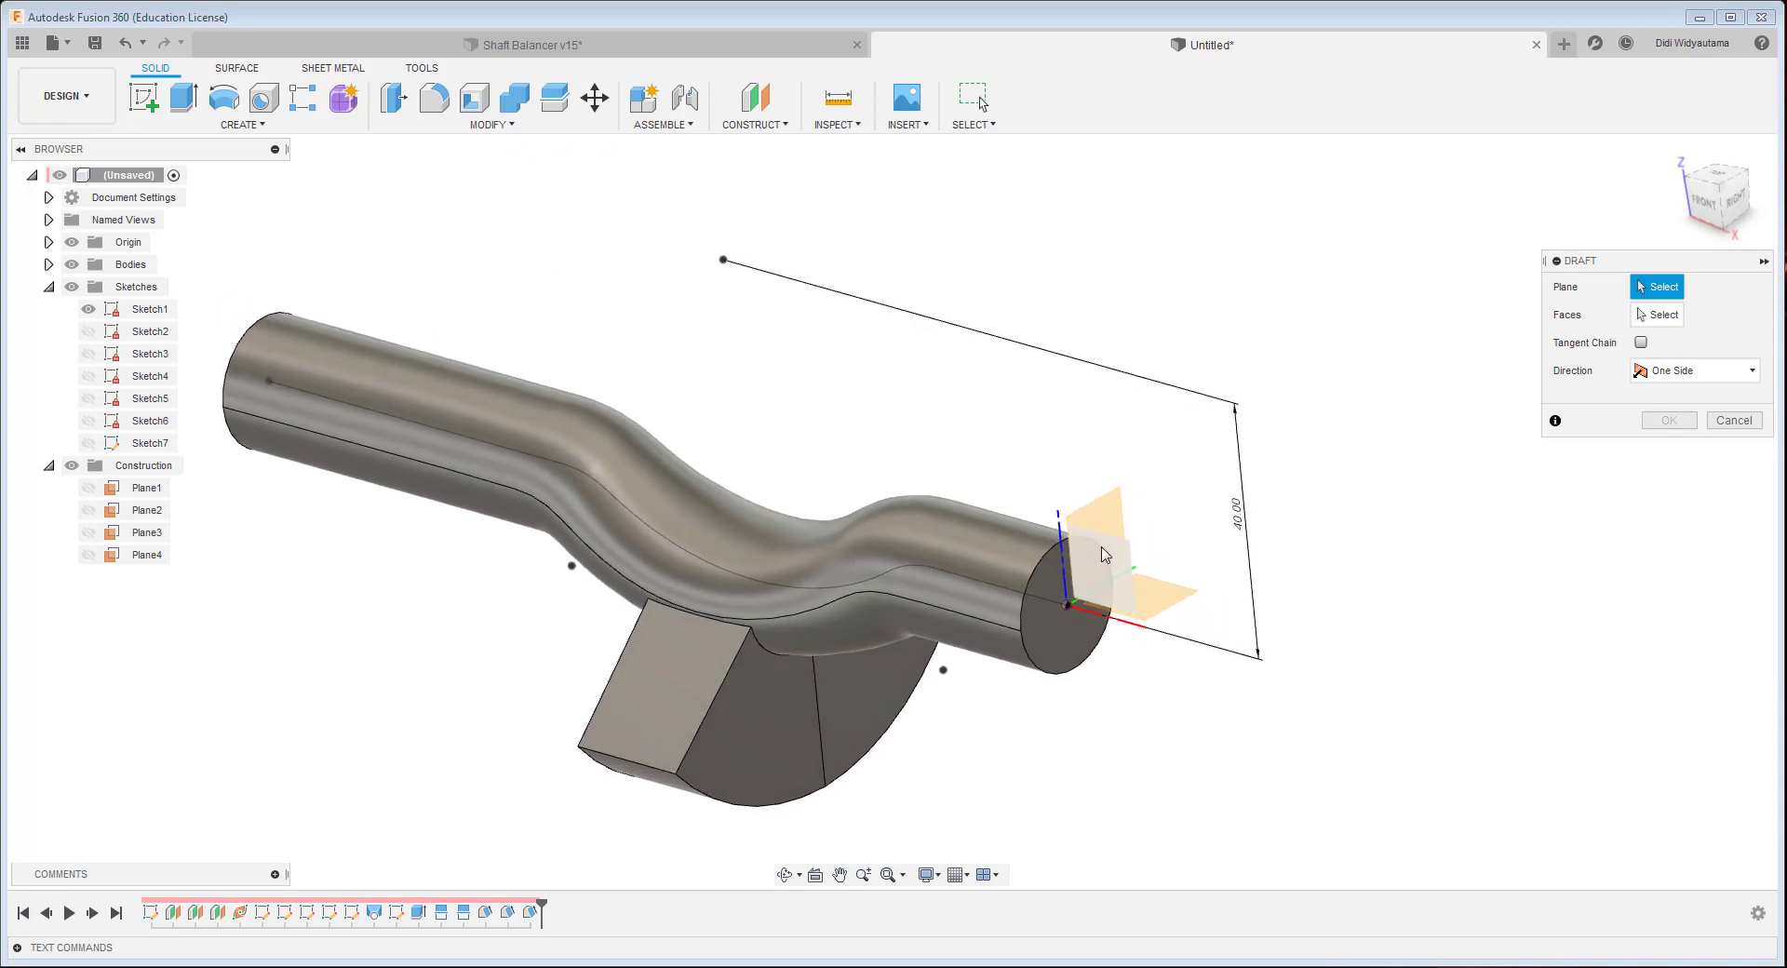
click(777, 715)
shift+middle_drag(1320, 602, 1350, 643)
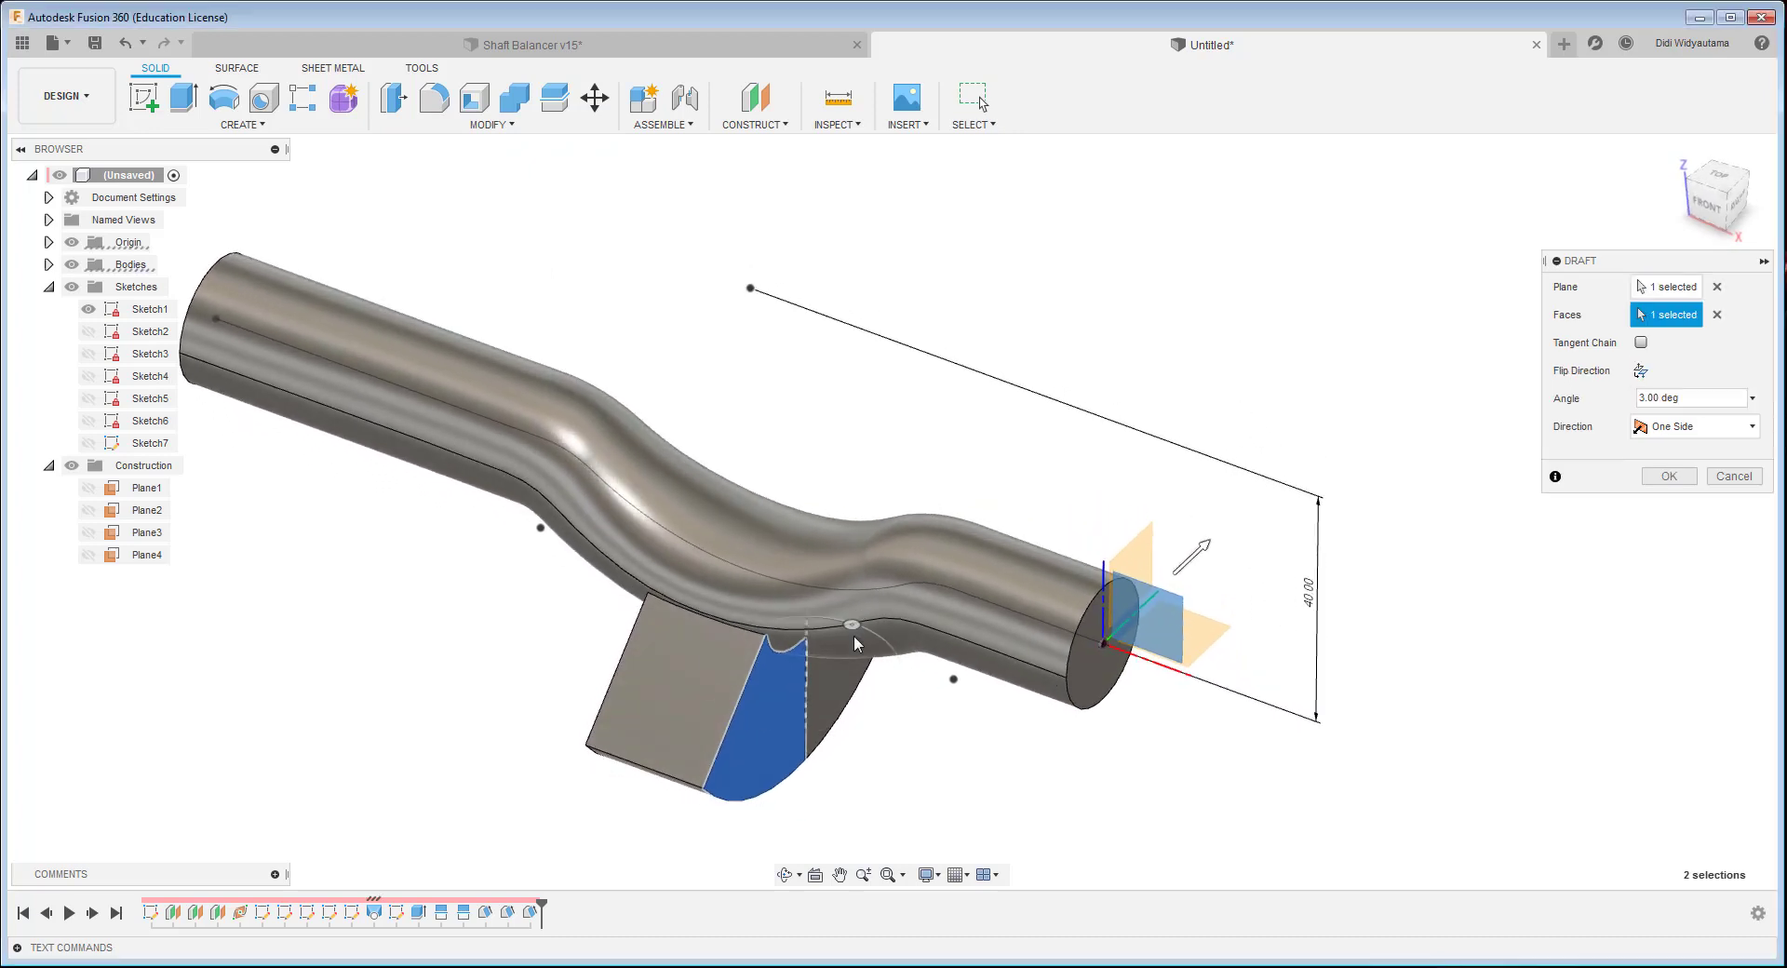
drag(852, 625, 852, 628)
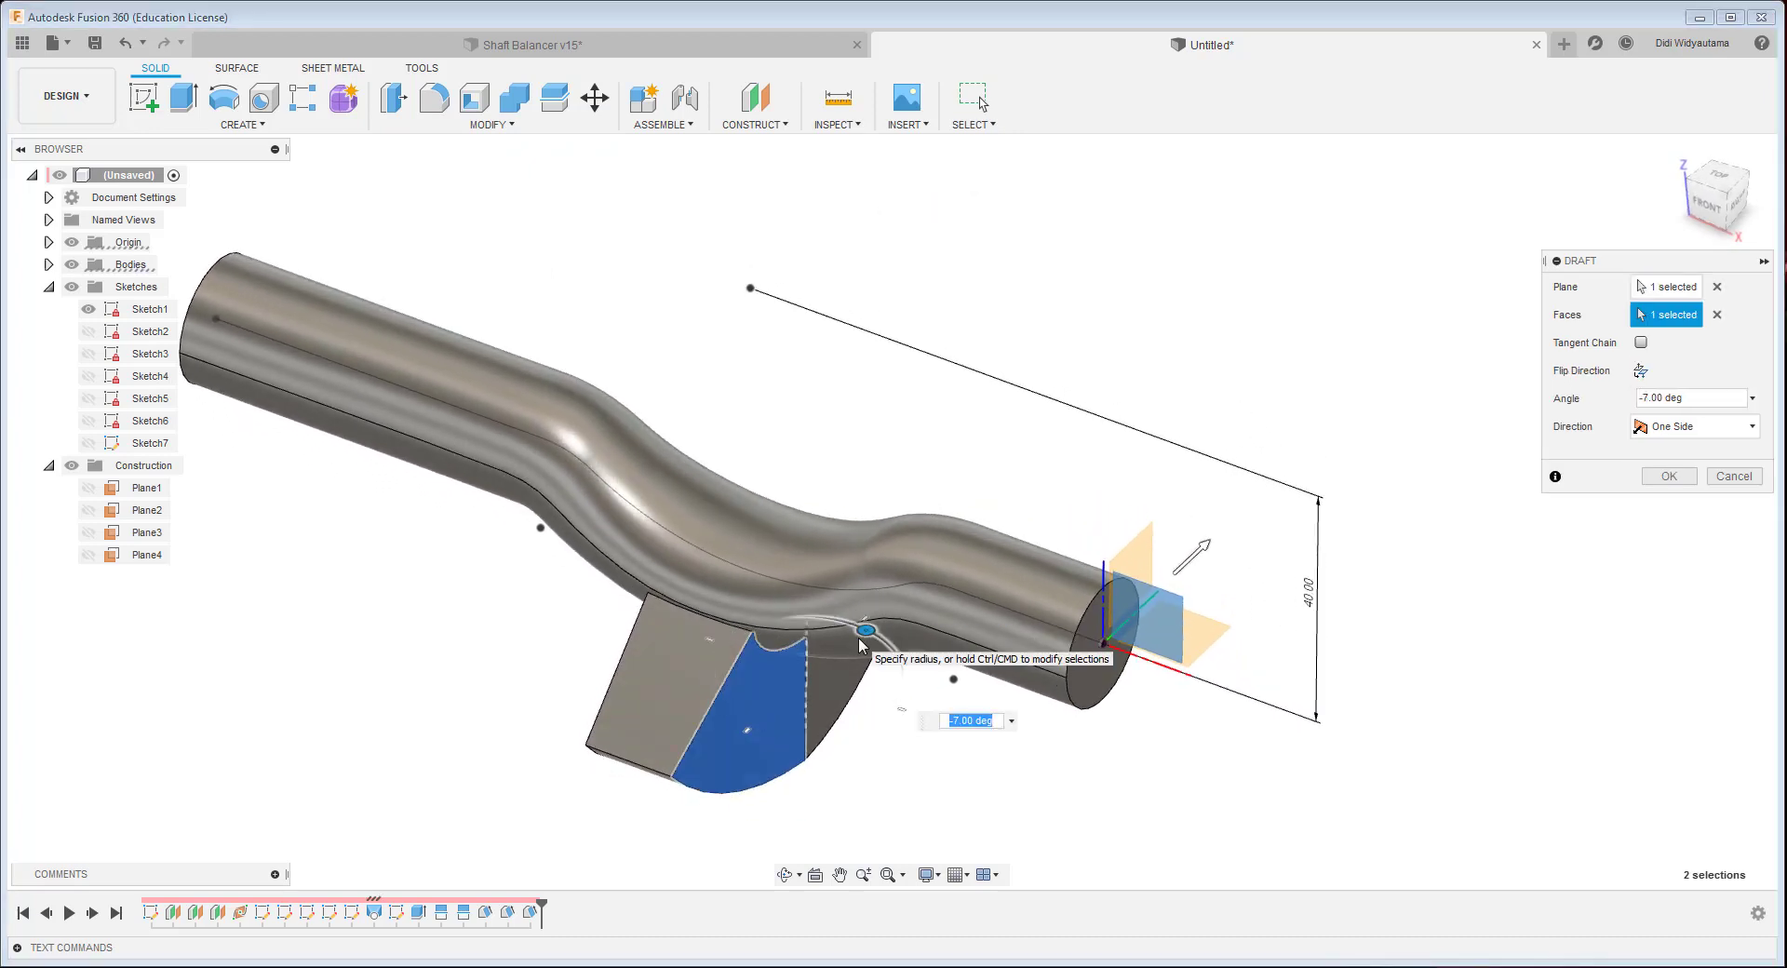
key(Return)
- Fillet the balance weight's 12 outer edges, including arcs, side edges and face seams, with a 3 mm constant radius
scroll(1384, 499, up, 3)
shift+middle_drag(1384, 498, 933, 424)
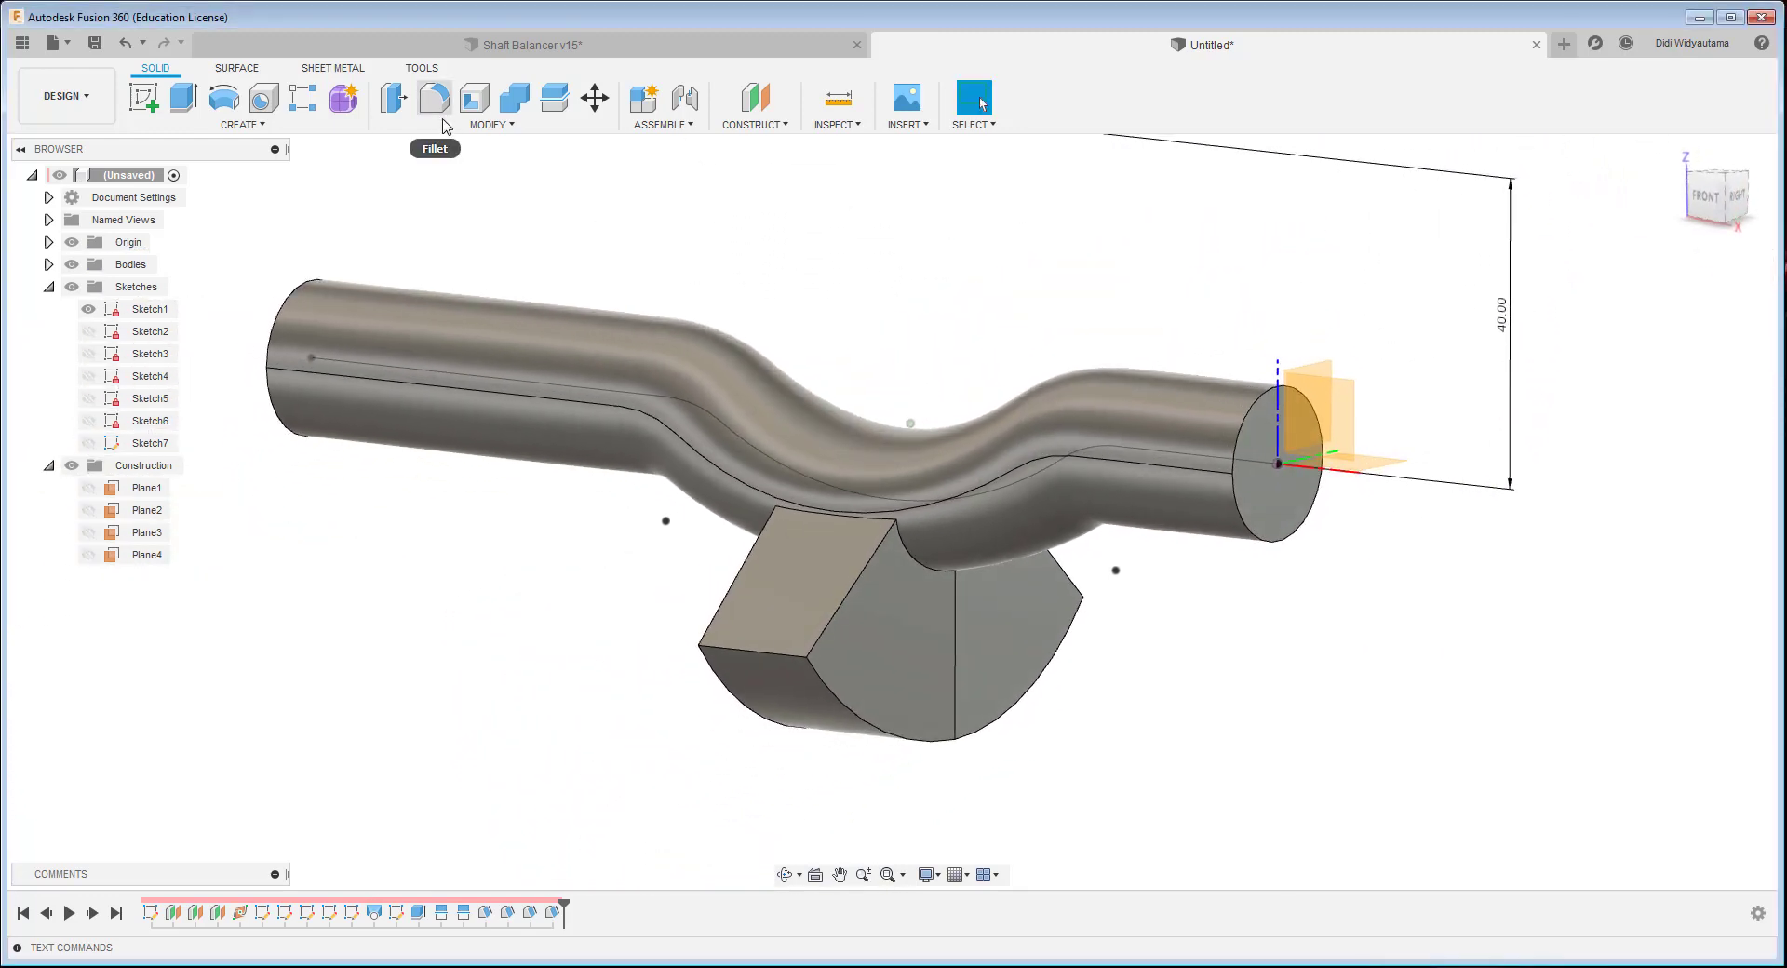
click(438, 115)
click(938, 742)
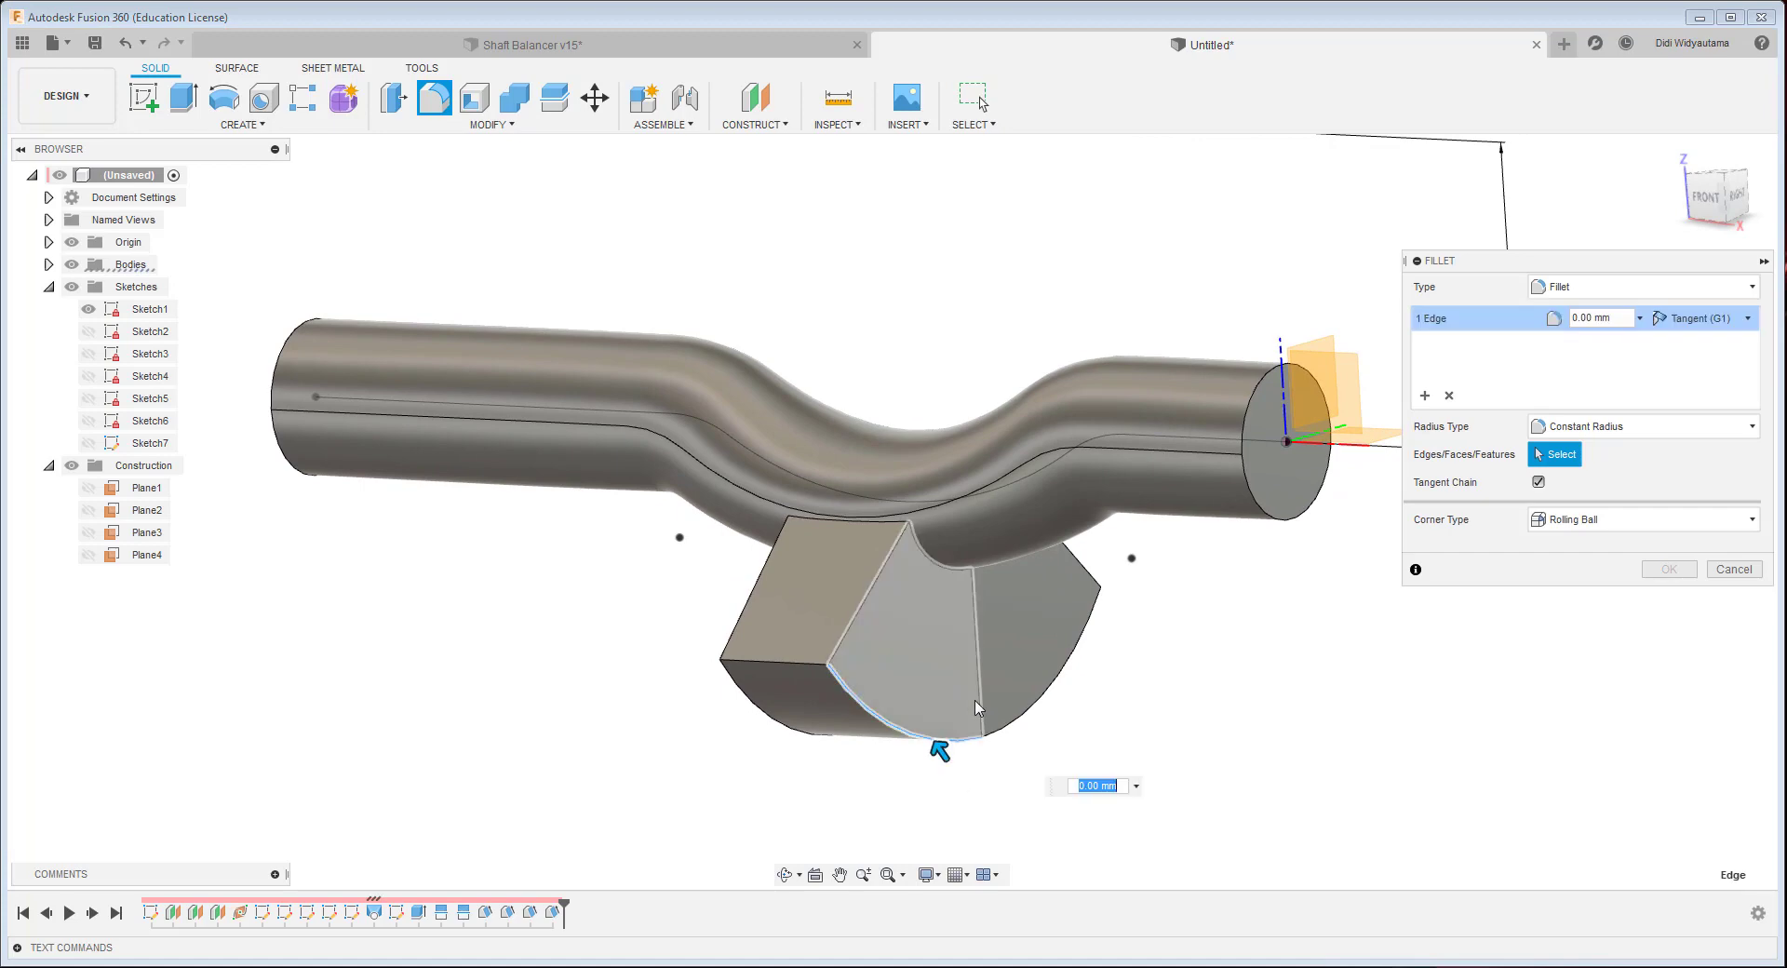
click(1041, 715)
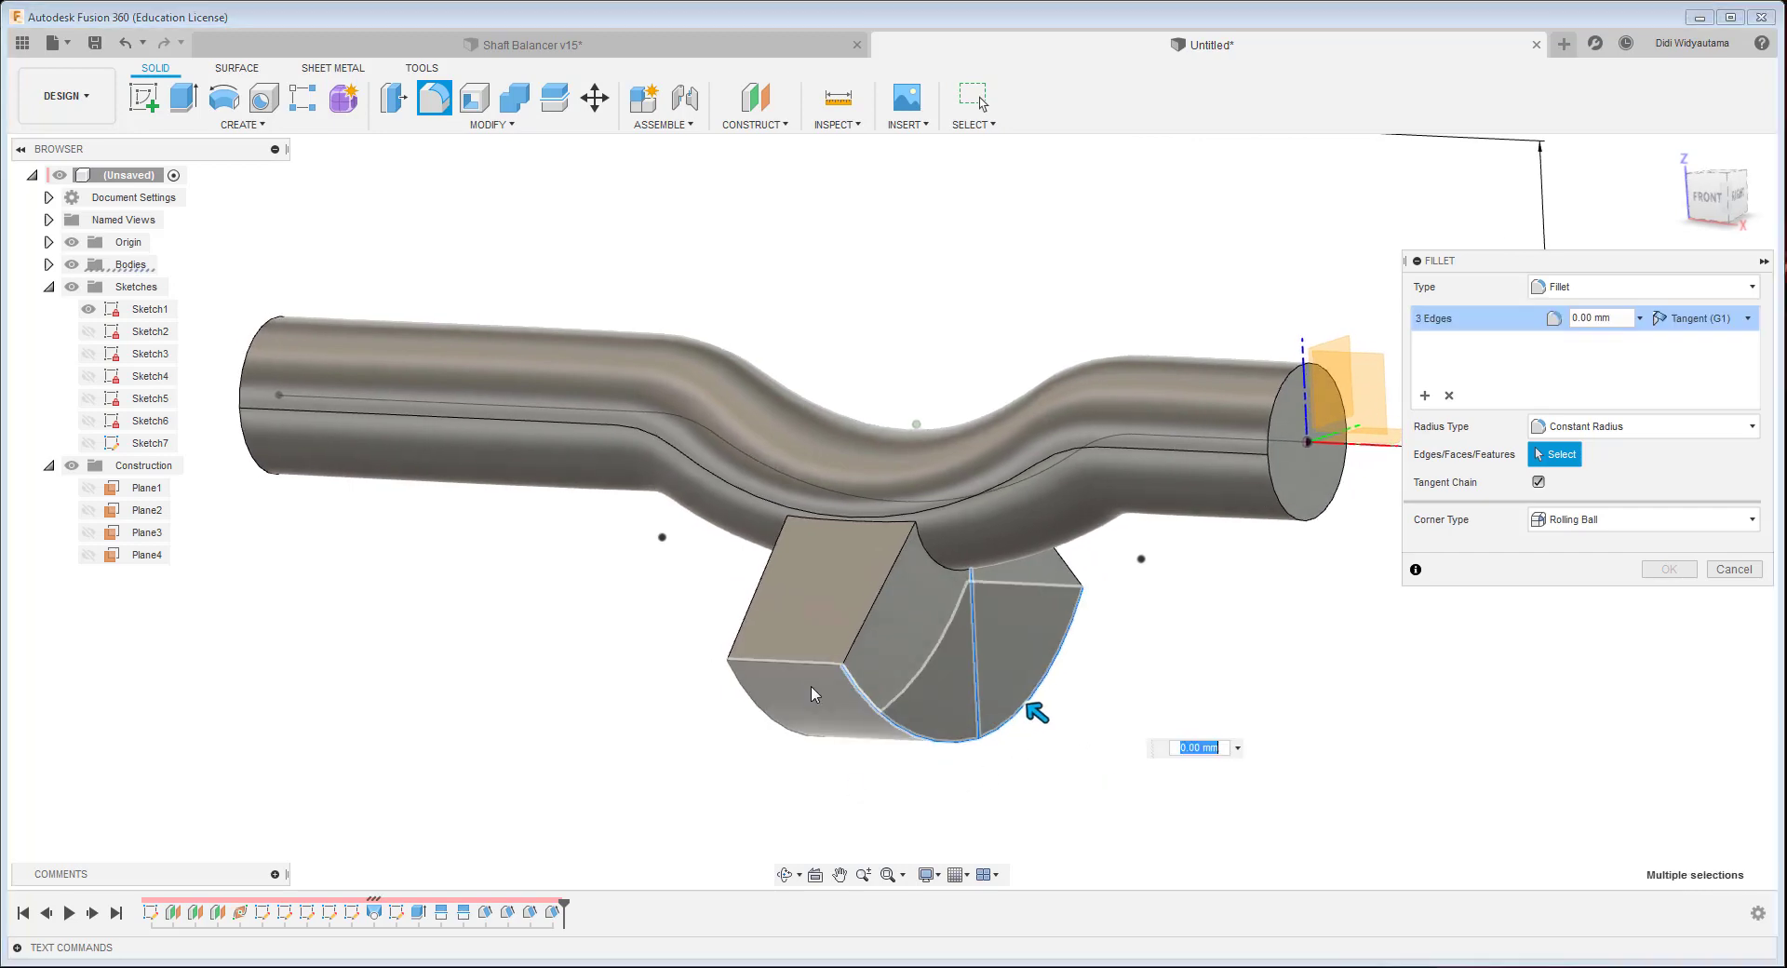
shift+middle_drag(811, 666, 916, 721)
click(821, 691)
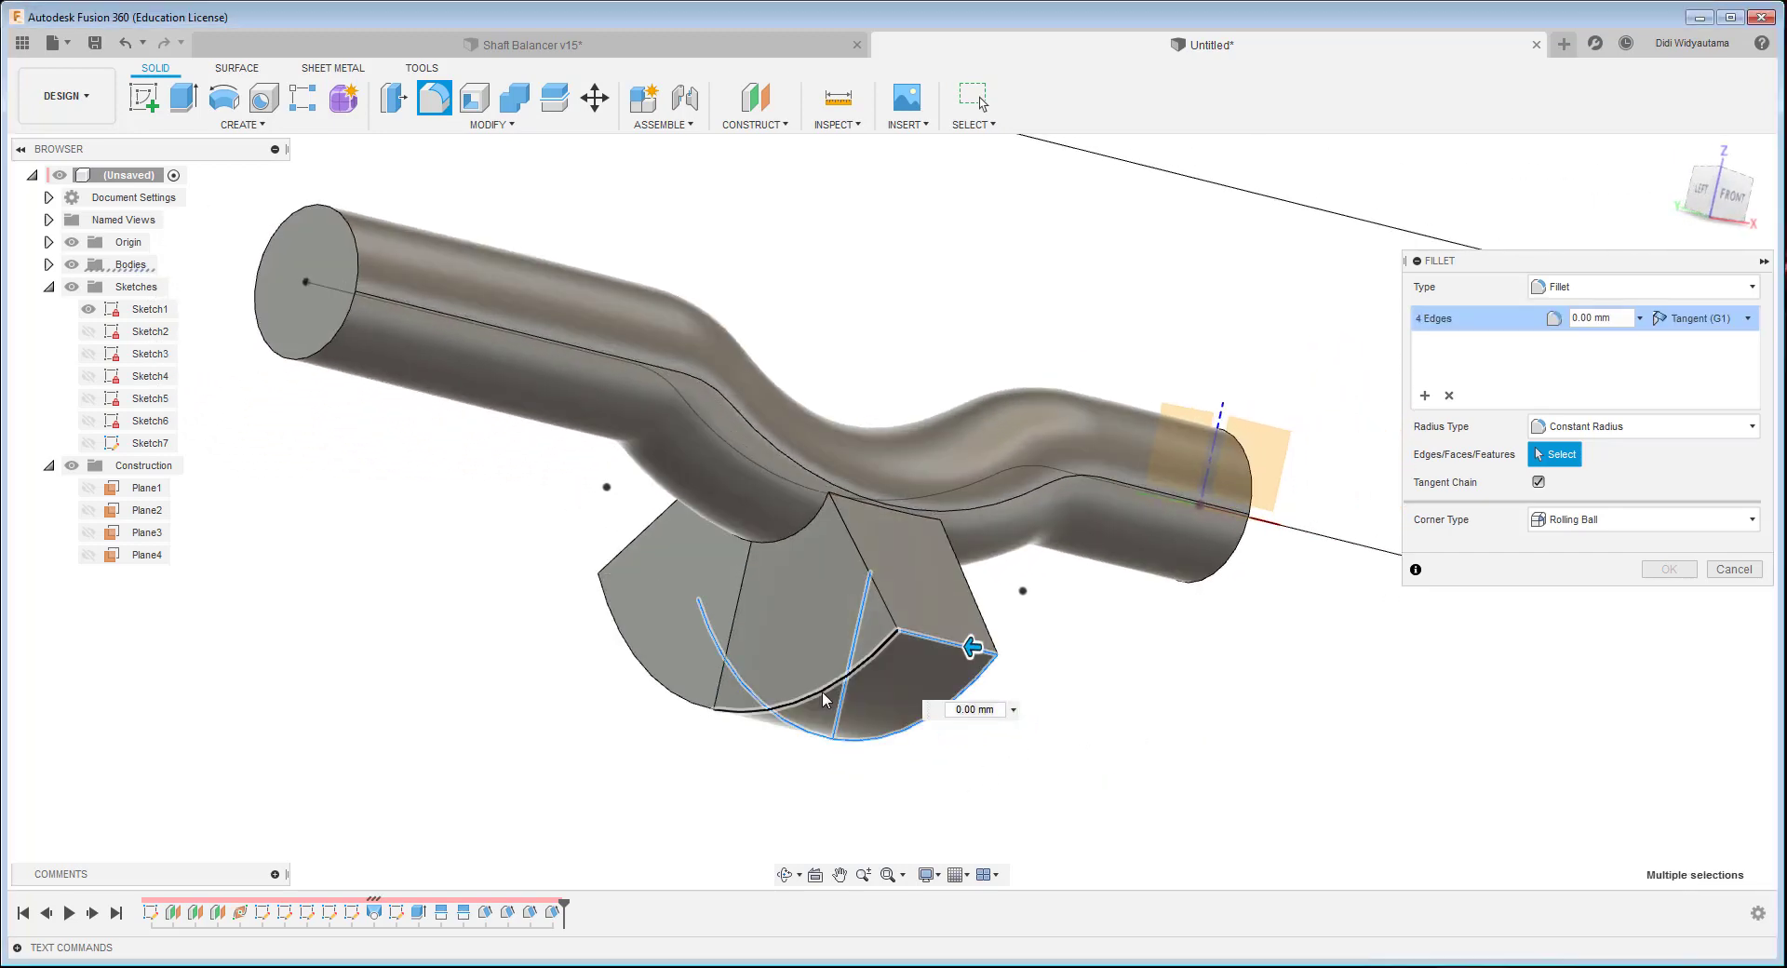
click(867, 564)
click(952, 561)
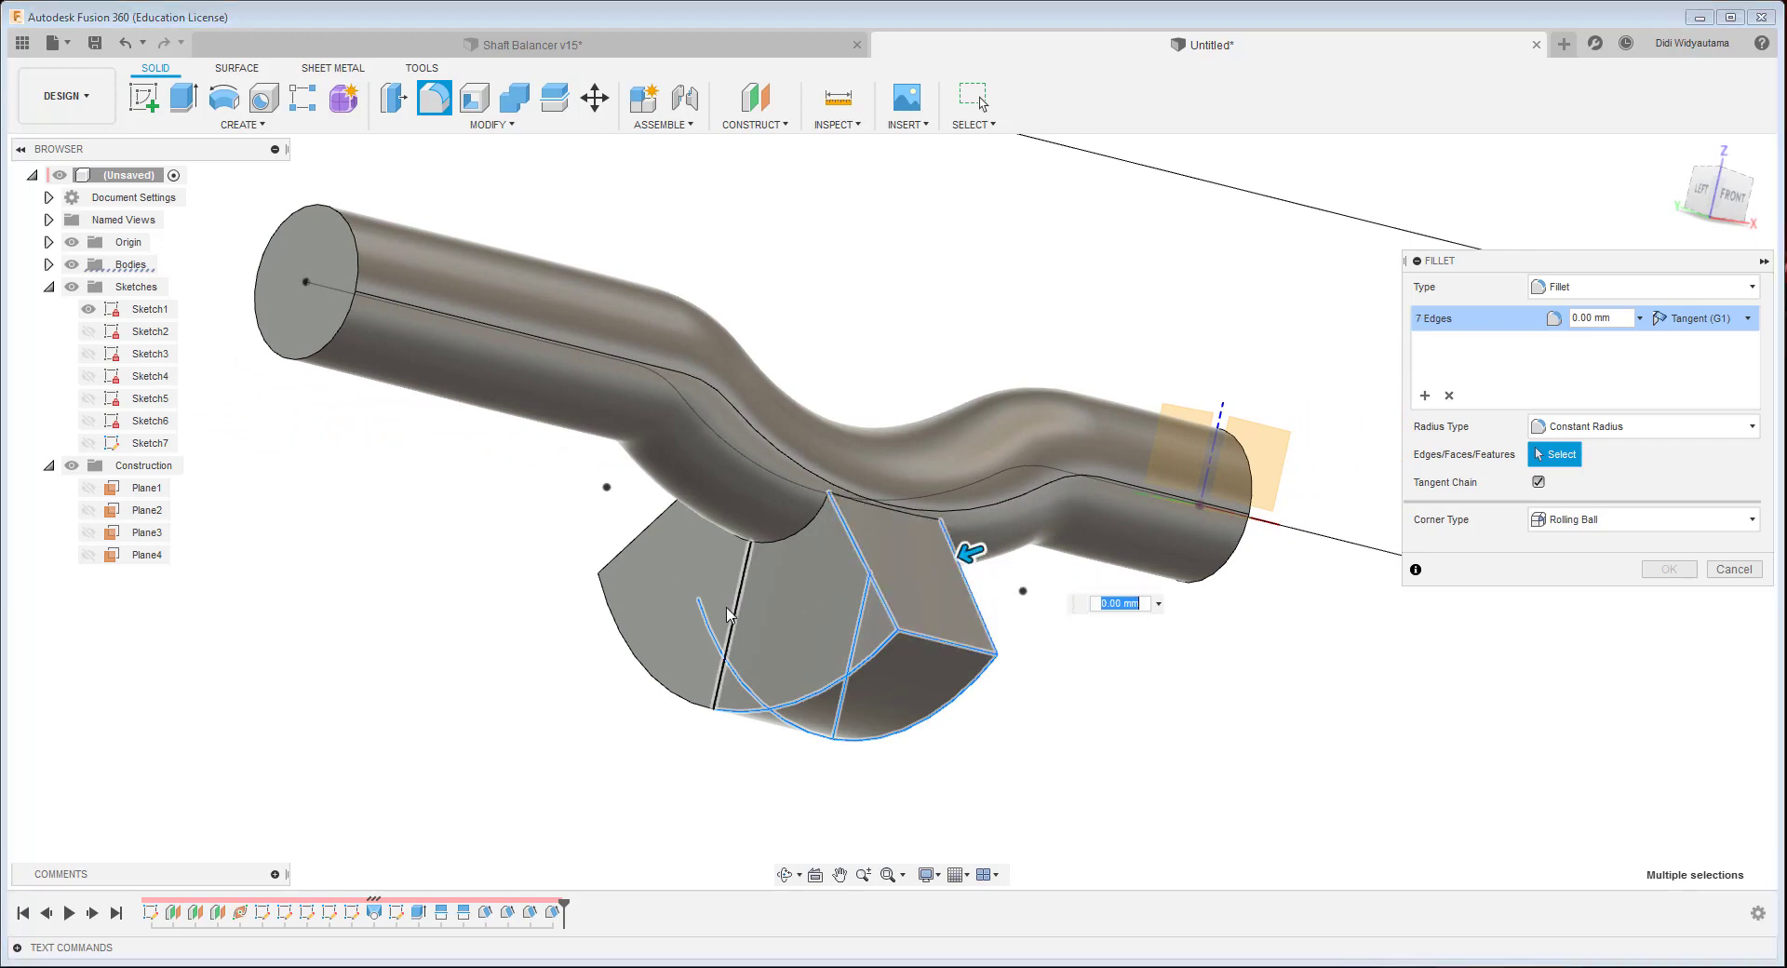
click(659, 690)
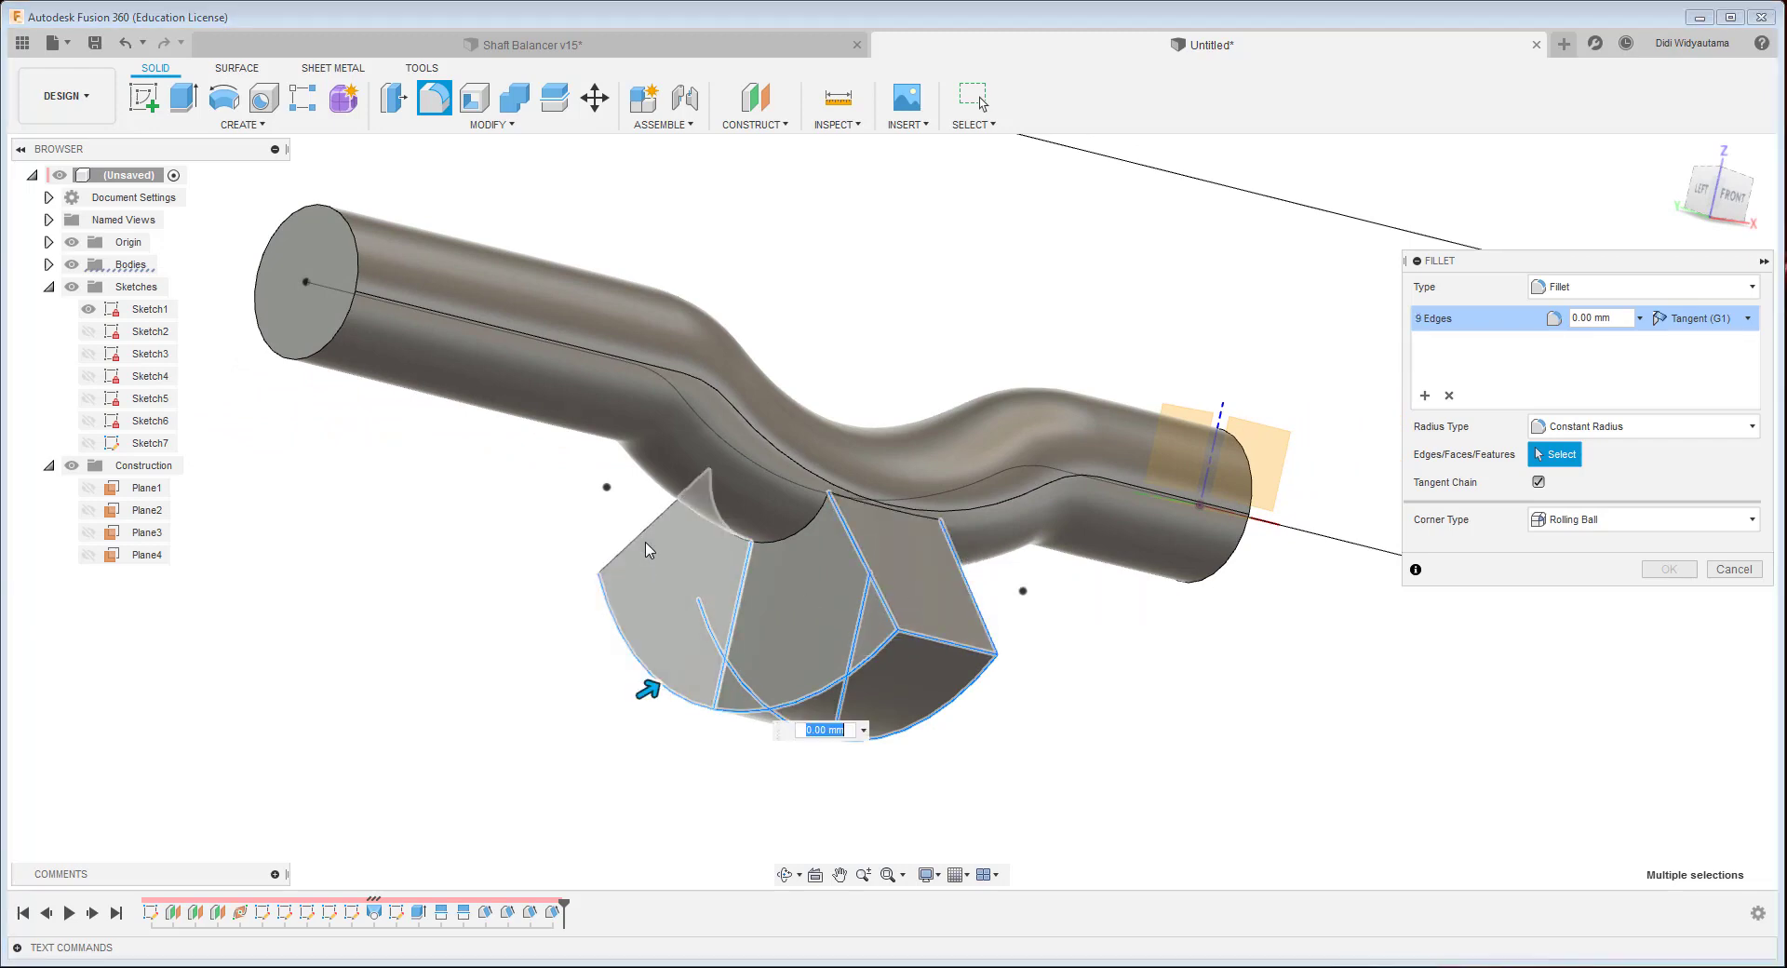
click(646, 538)
shift+middle_drag(736, 601, 996, 661)
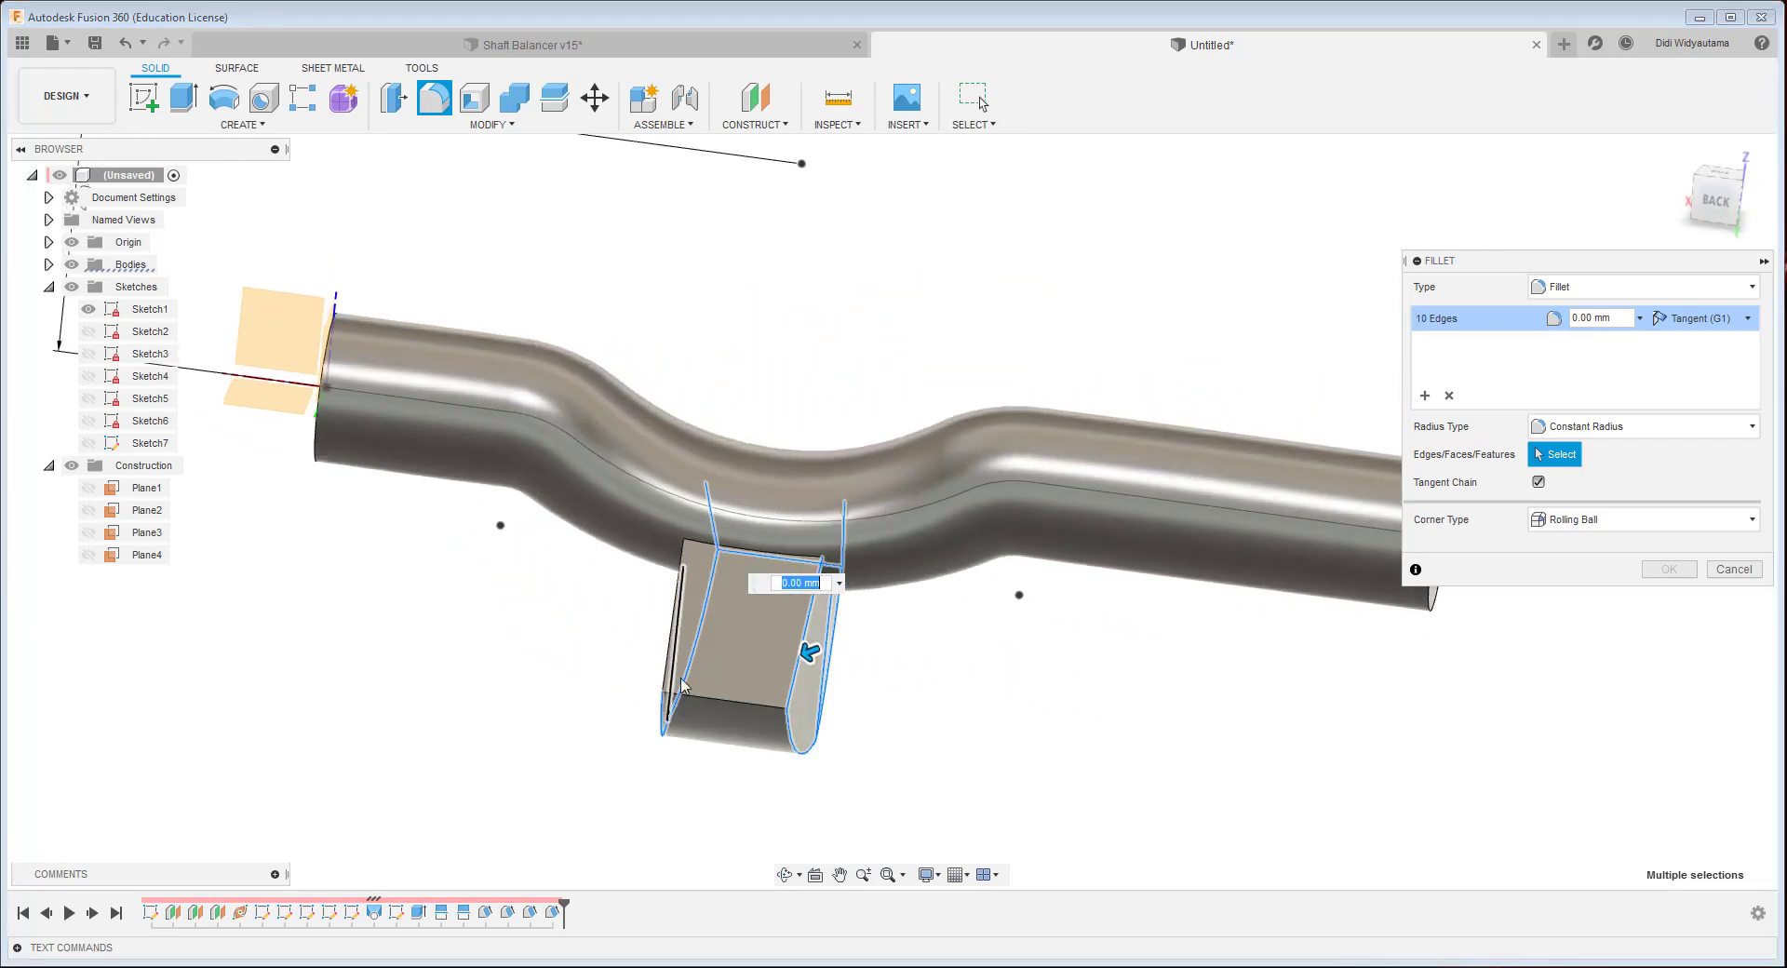
click(723, 703)
shift+middle_drag(722, 704, 769, 626)
click(662, 614)
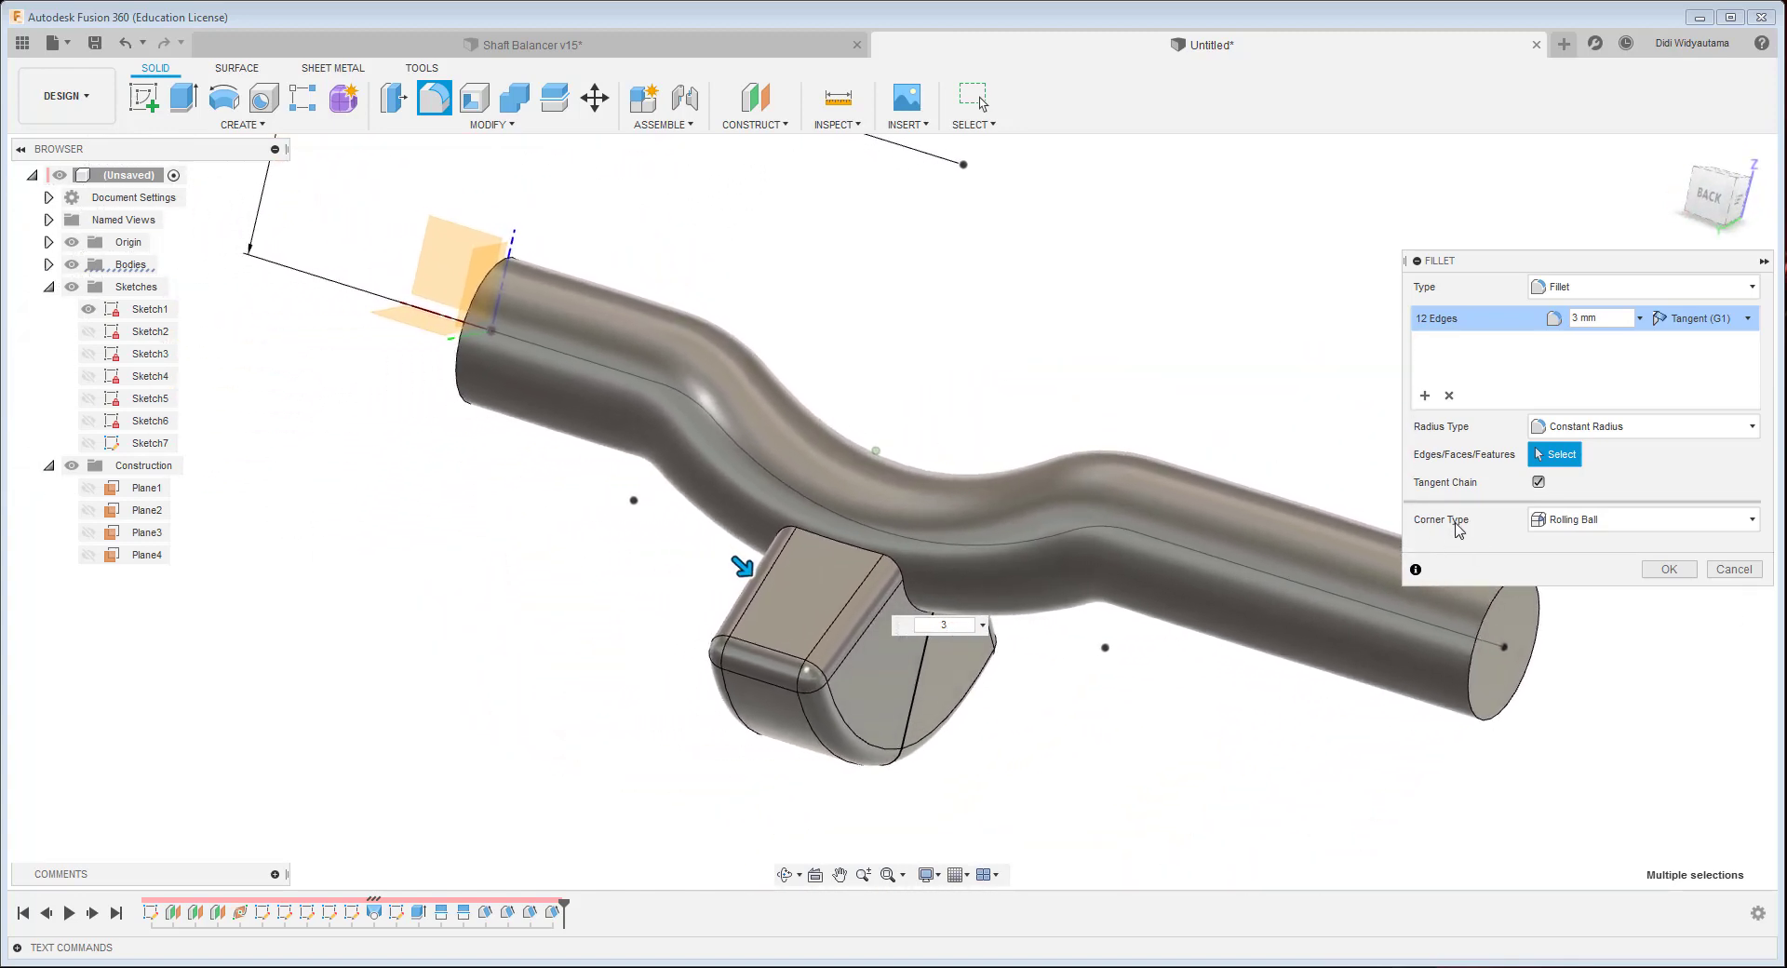
- Change the weight fillet's corner type to Setback, inspect the blended corners, and finish the fillet
click(1615, 521)
click(1573, 568)
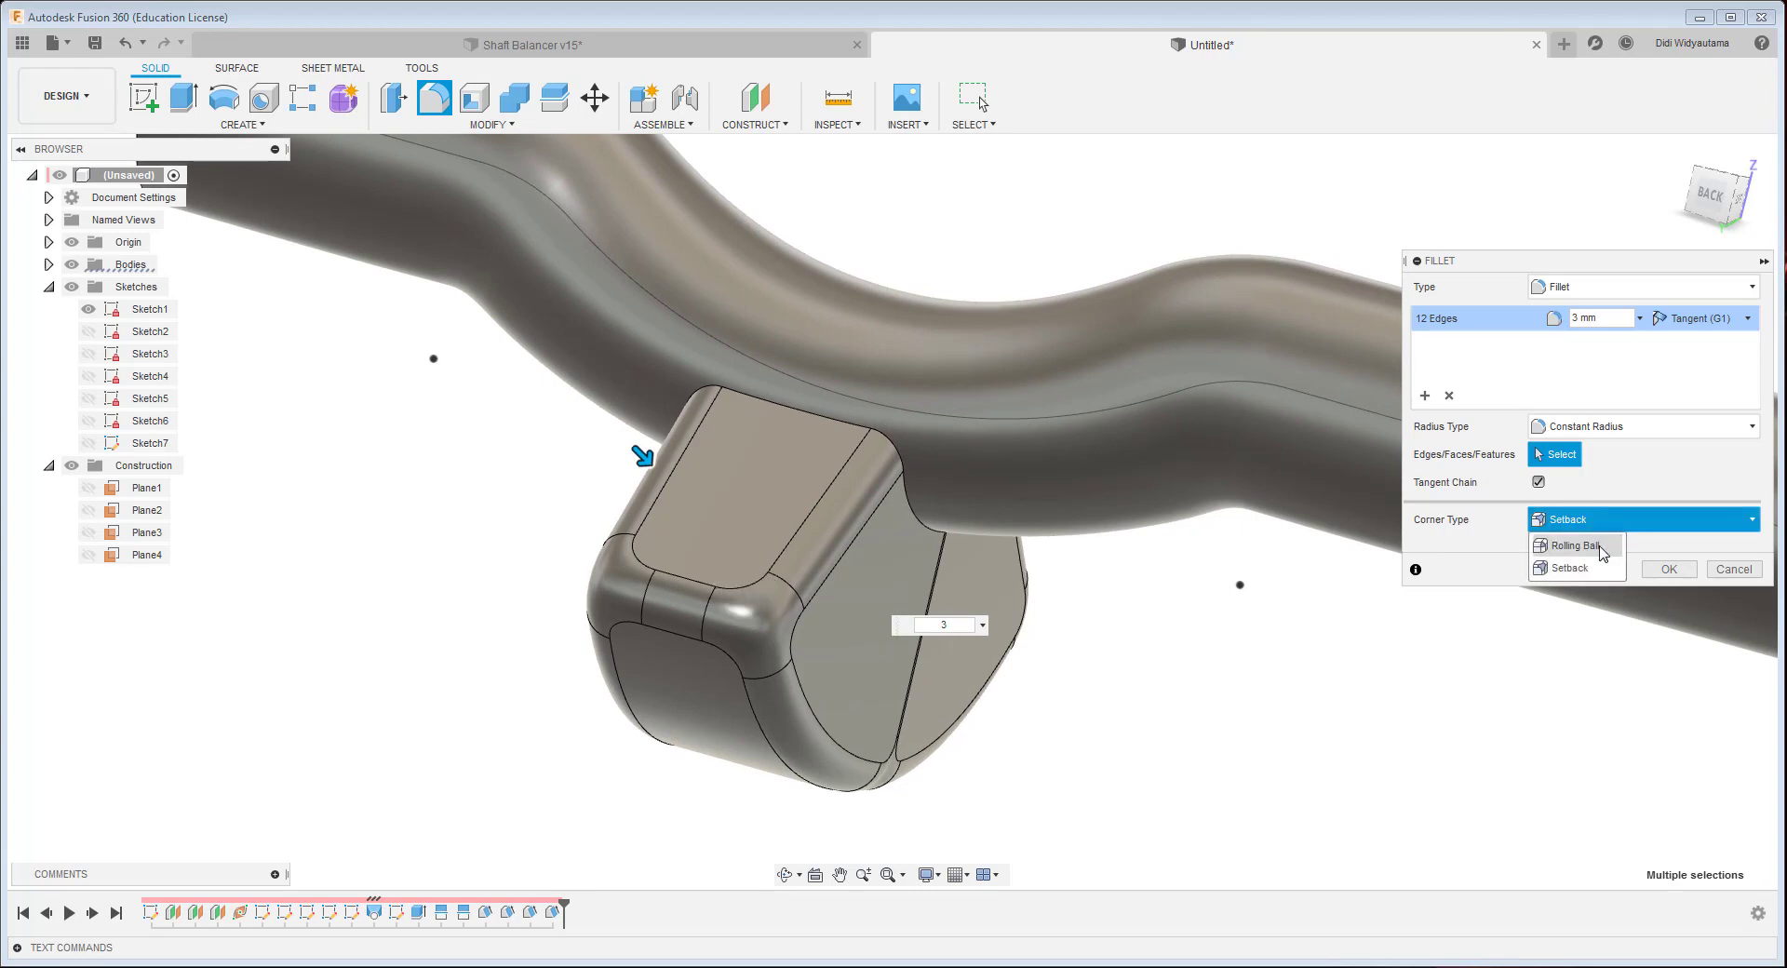
scroll(752, 603, up, 3)
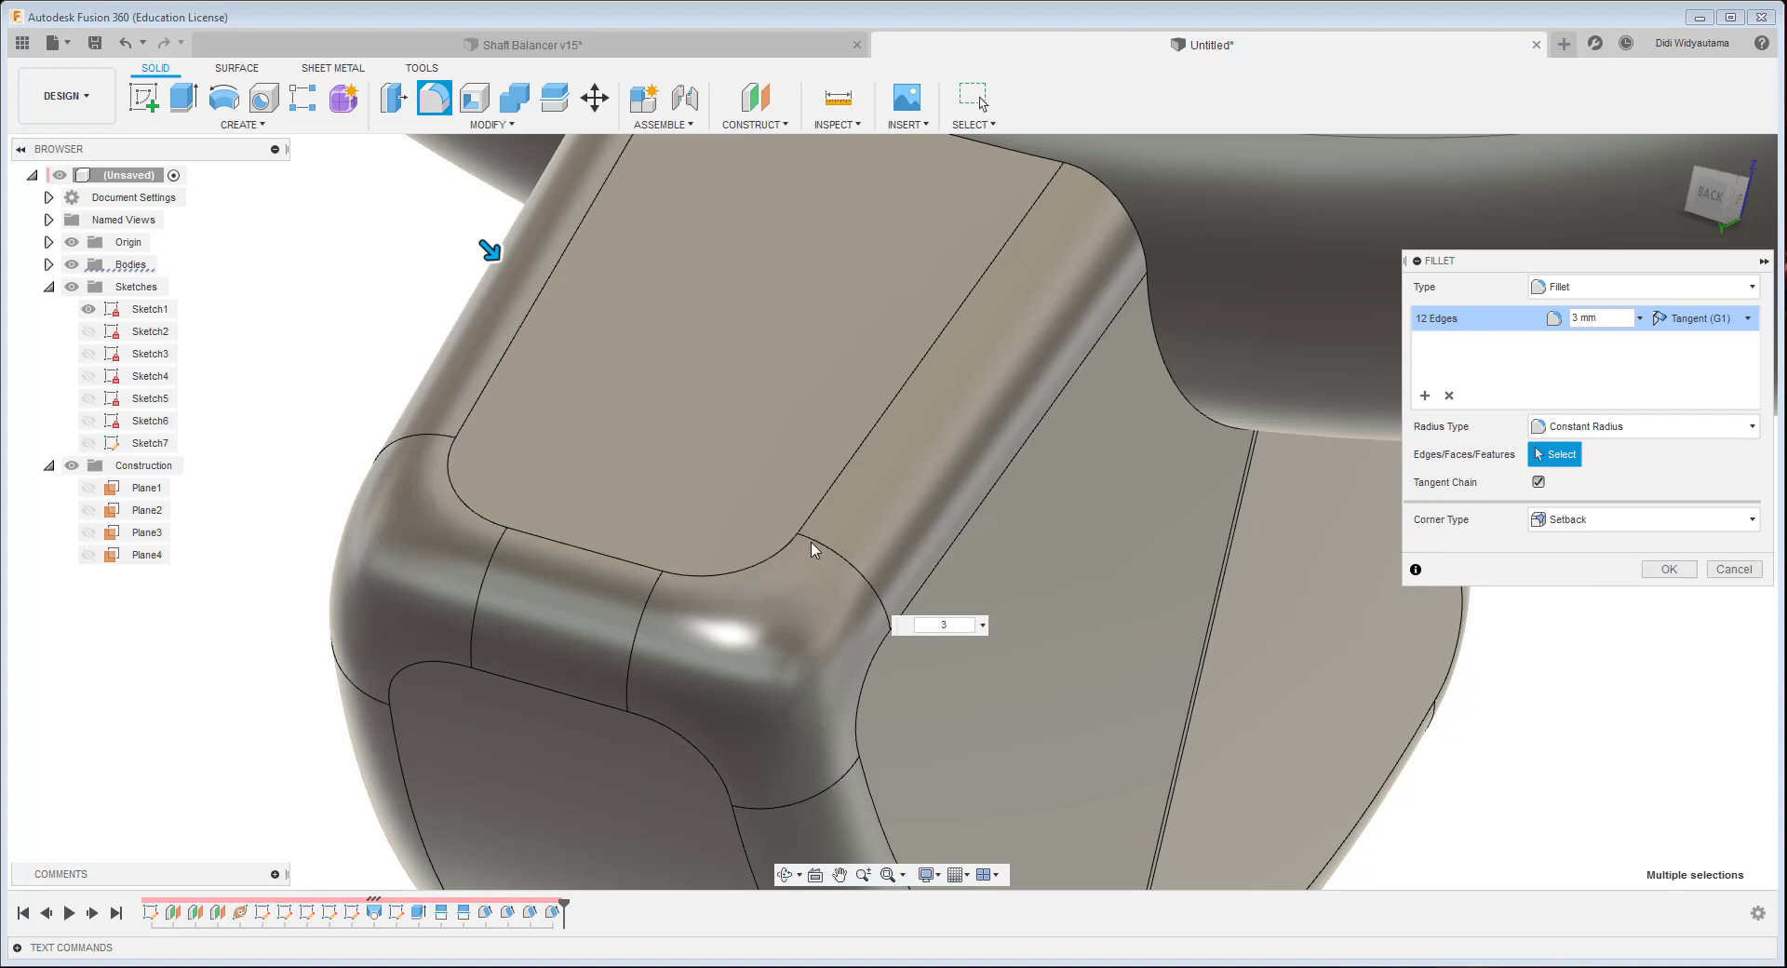
scroll(812, 549, down, 5)
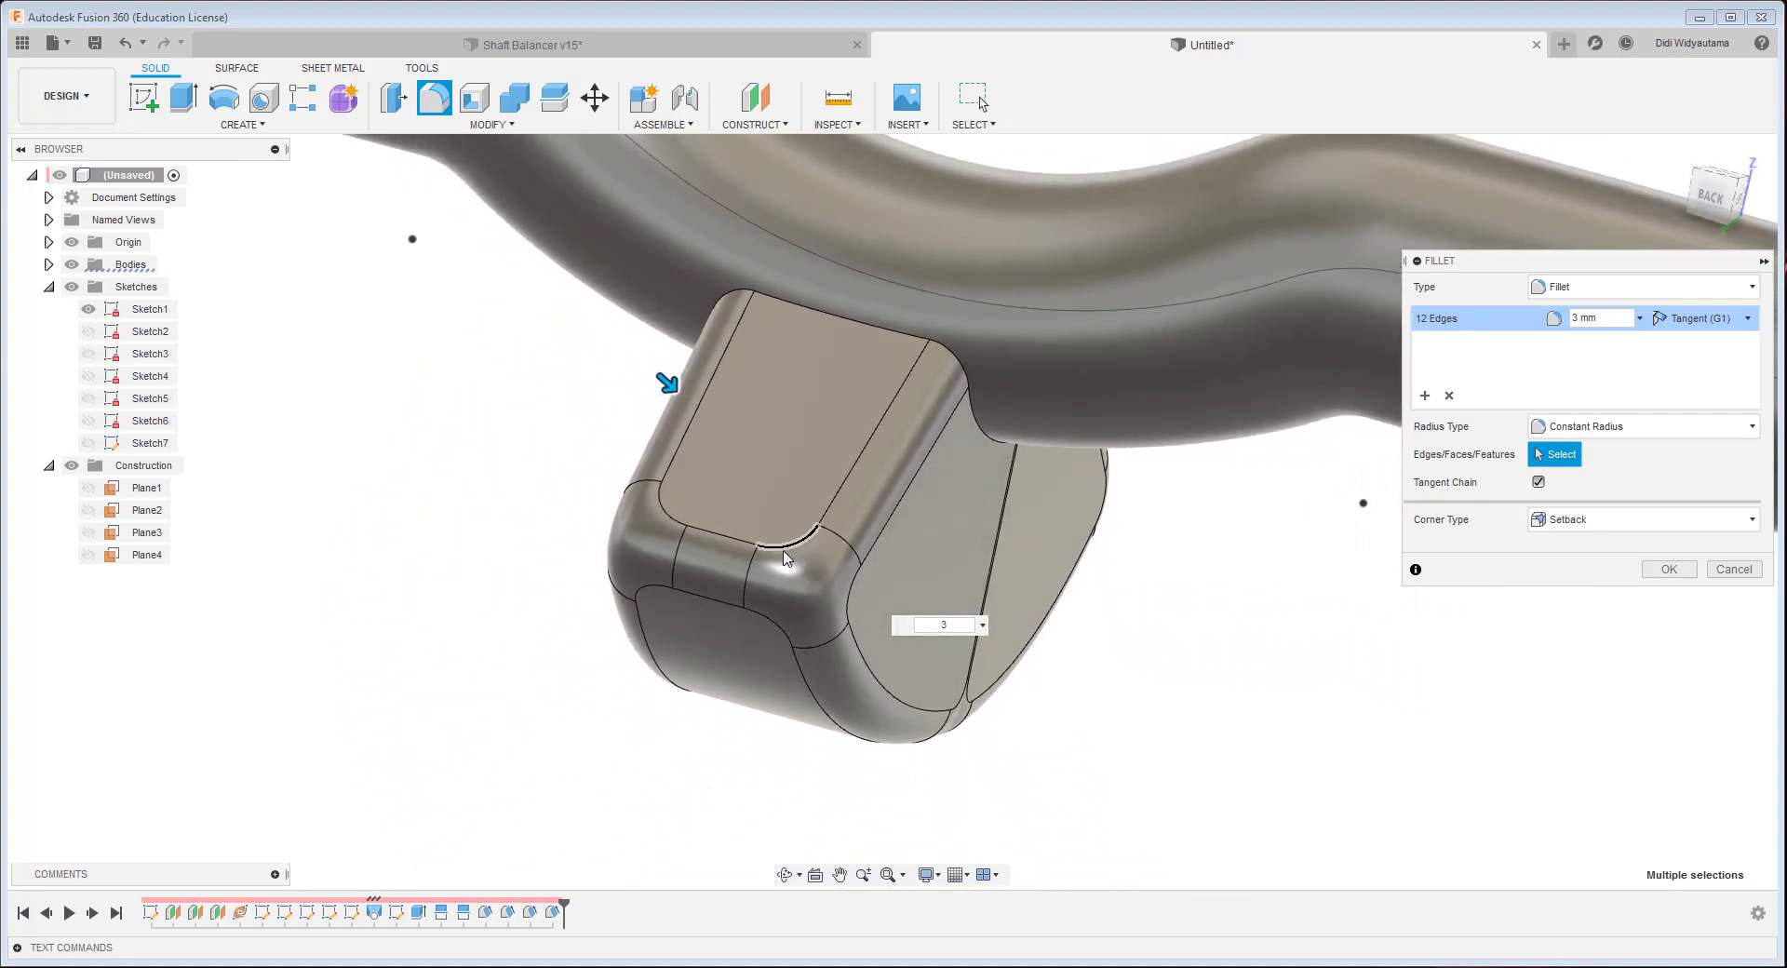
shift+middle_drag(786, 551, 1133, 475)
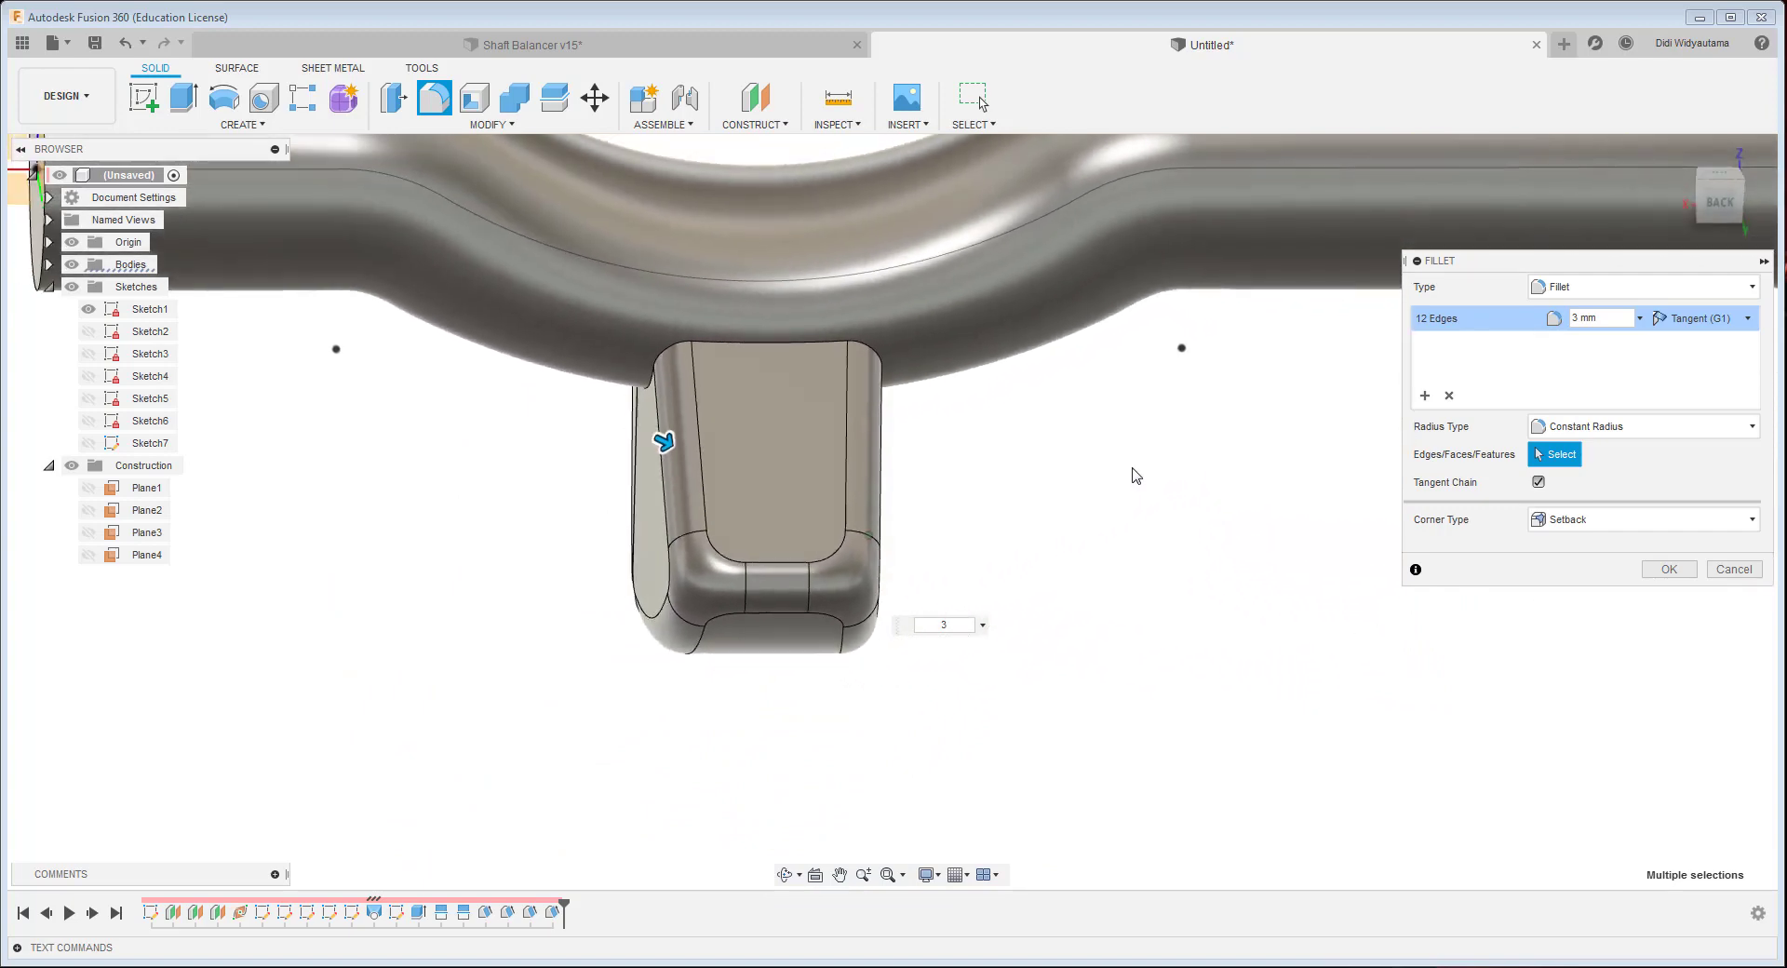
scroll(838, 507, down, 4)
shift+middle_drag(838, 521, 1665, 585)
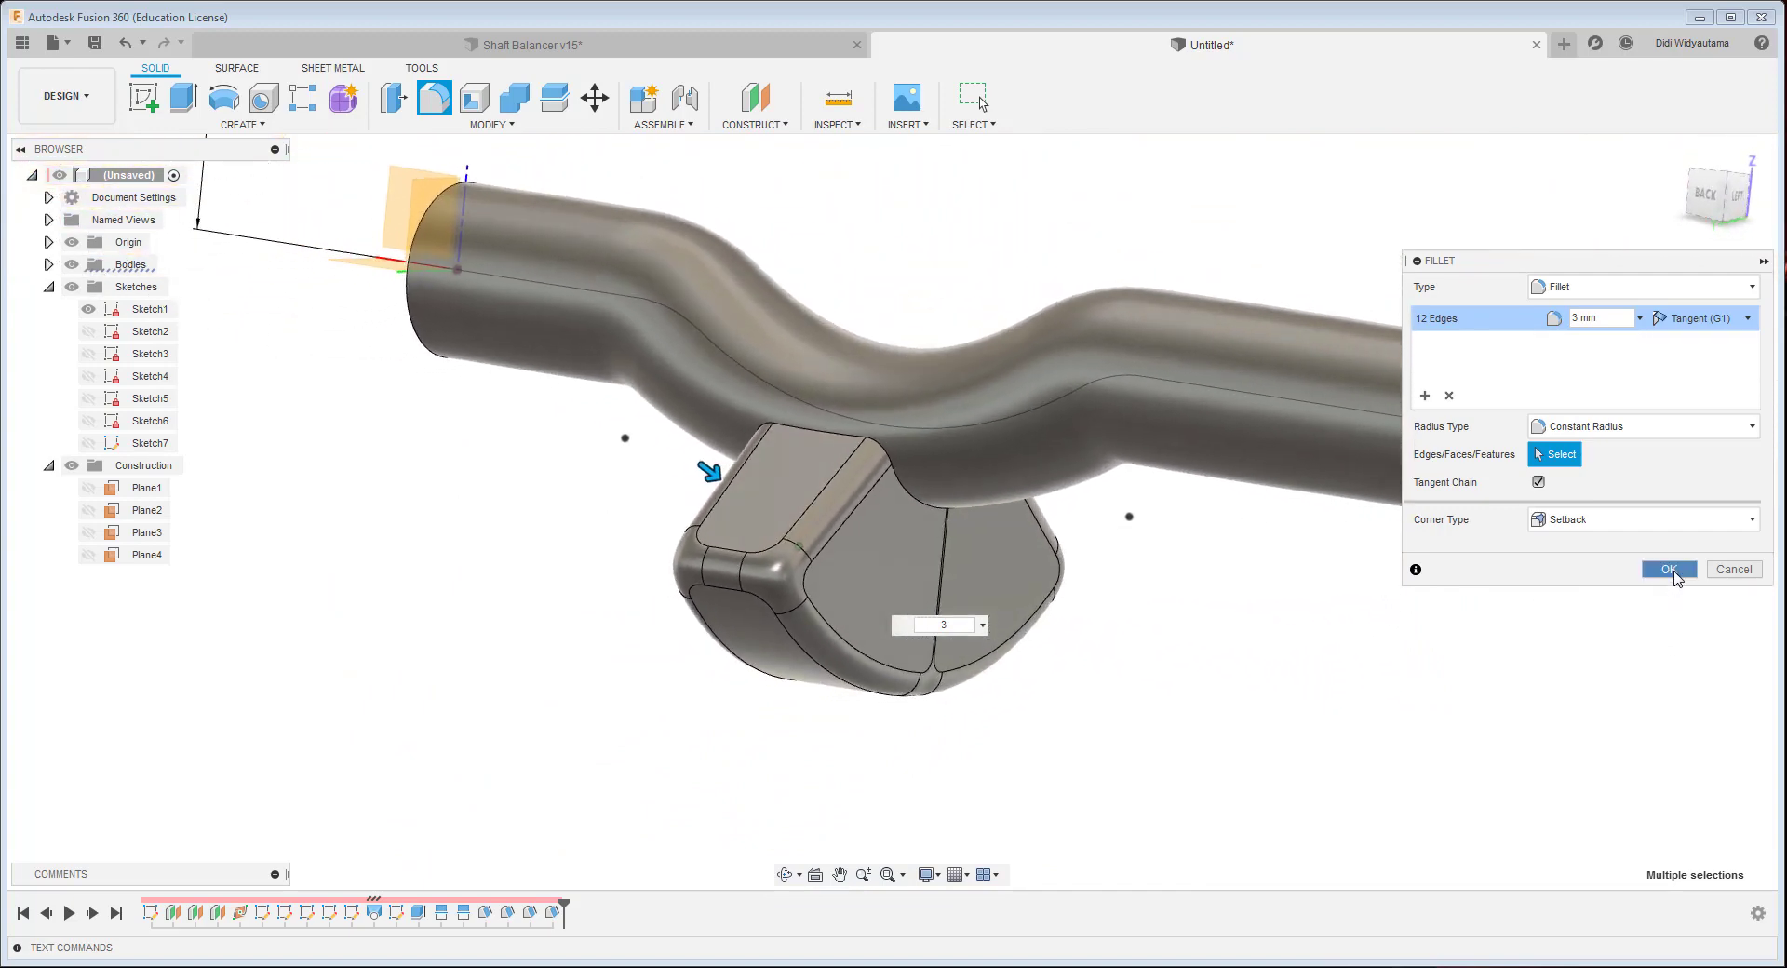
click(1671, 572)
- Fillet the junction between the balance weight and the shaft with an 8 mm radius
shift+middle_drag(1129, 665, 521, 205)
key(f)
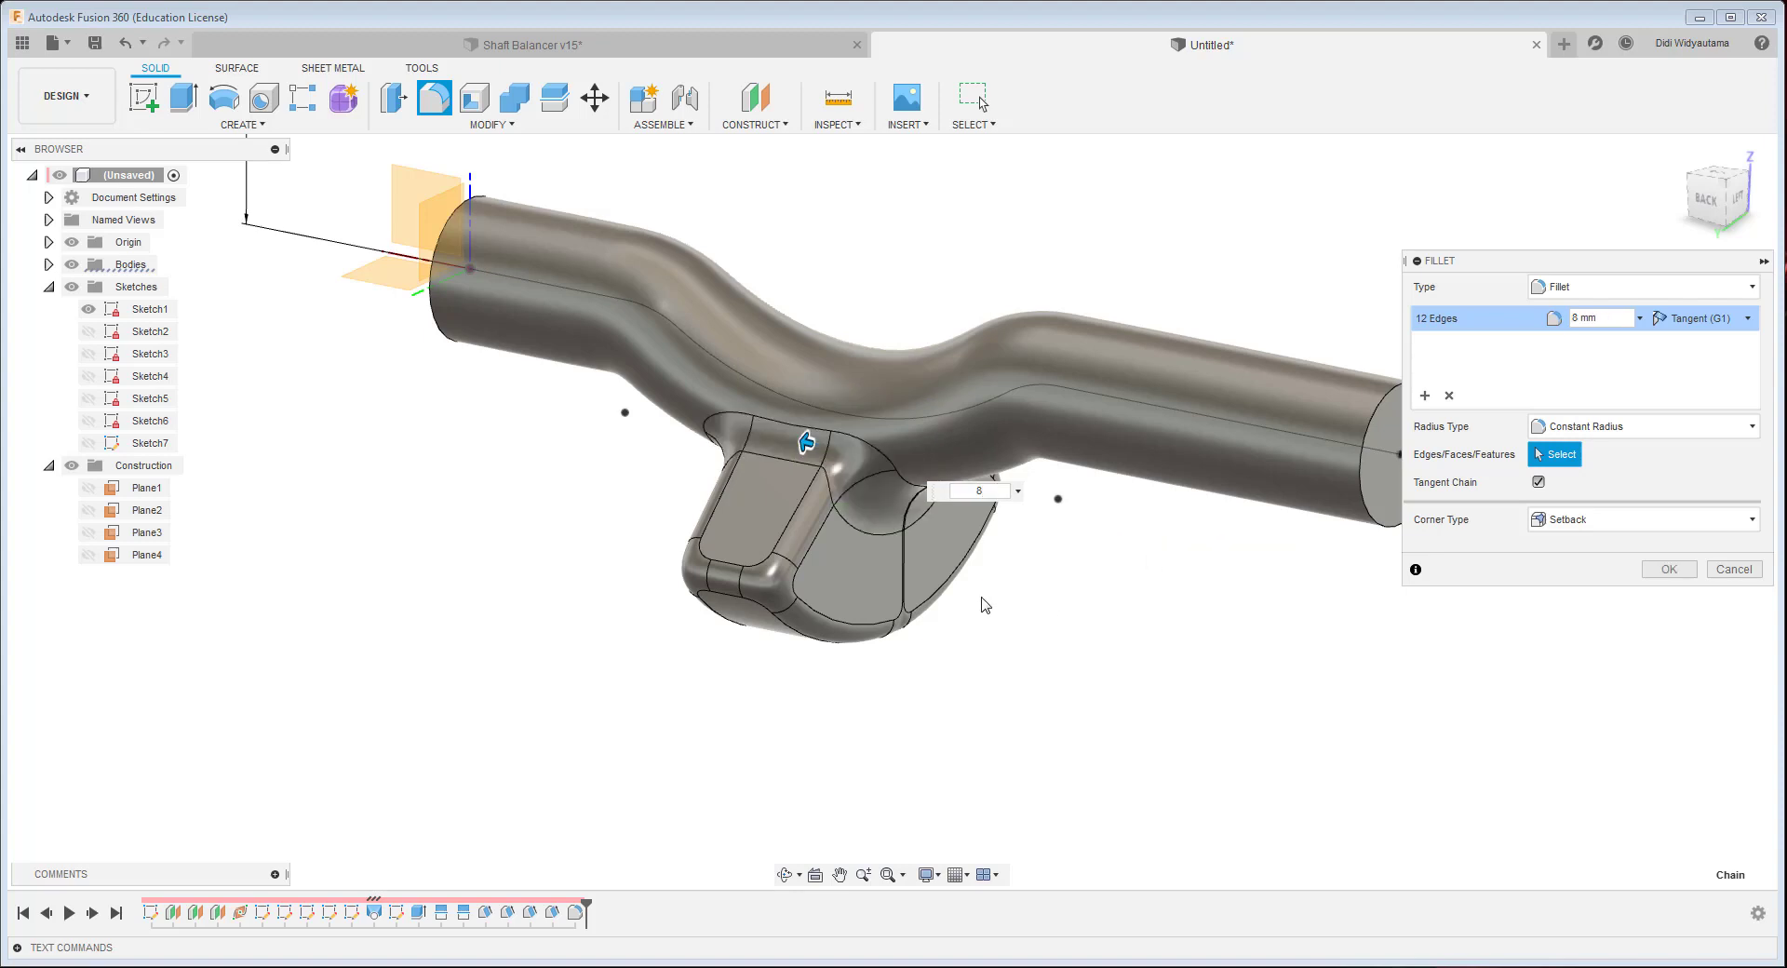
click(1668, 568)
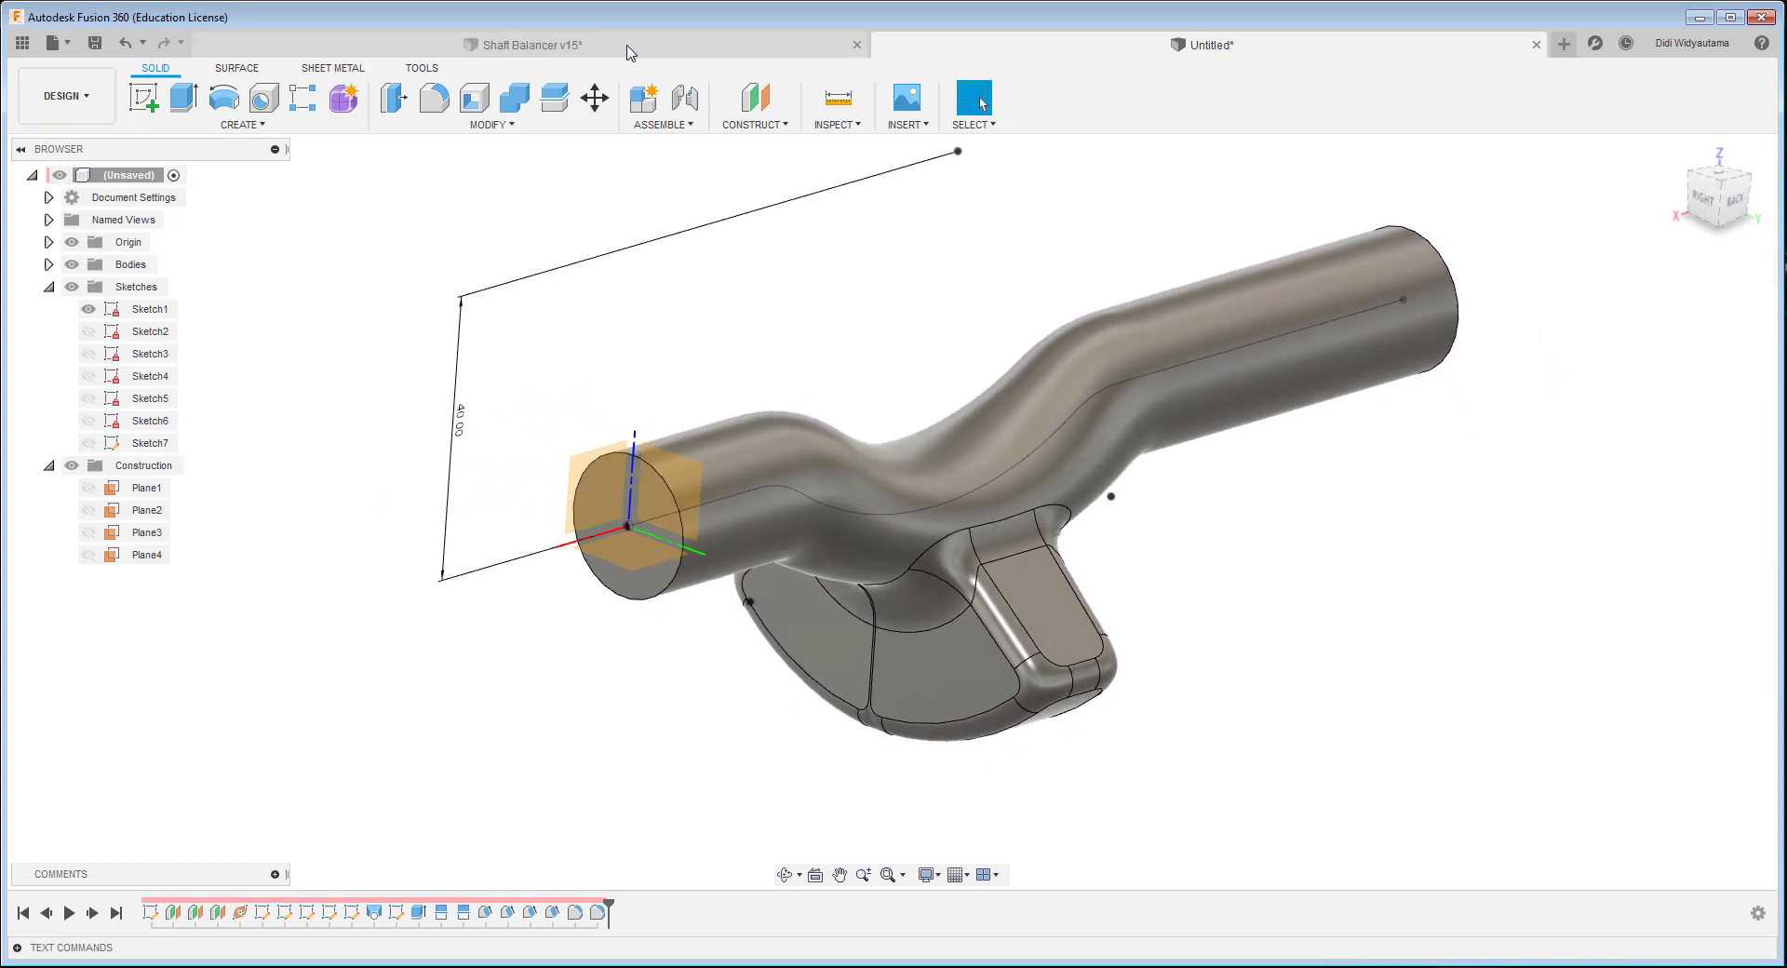
- Check the Shaft Balancer v15 document, and offset the shaft outline 2.5 mm outward in a new sketch on the origin-side end face
click(626, 47)
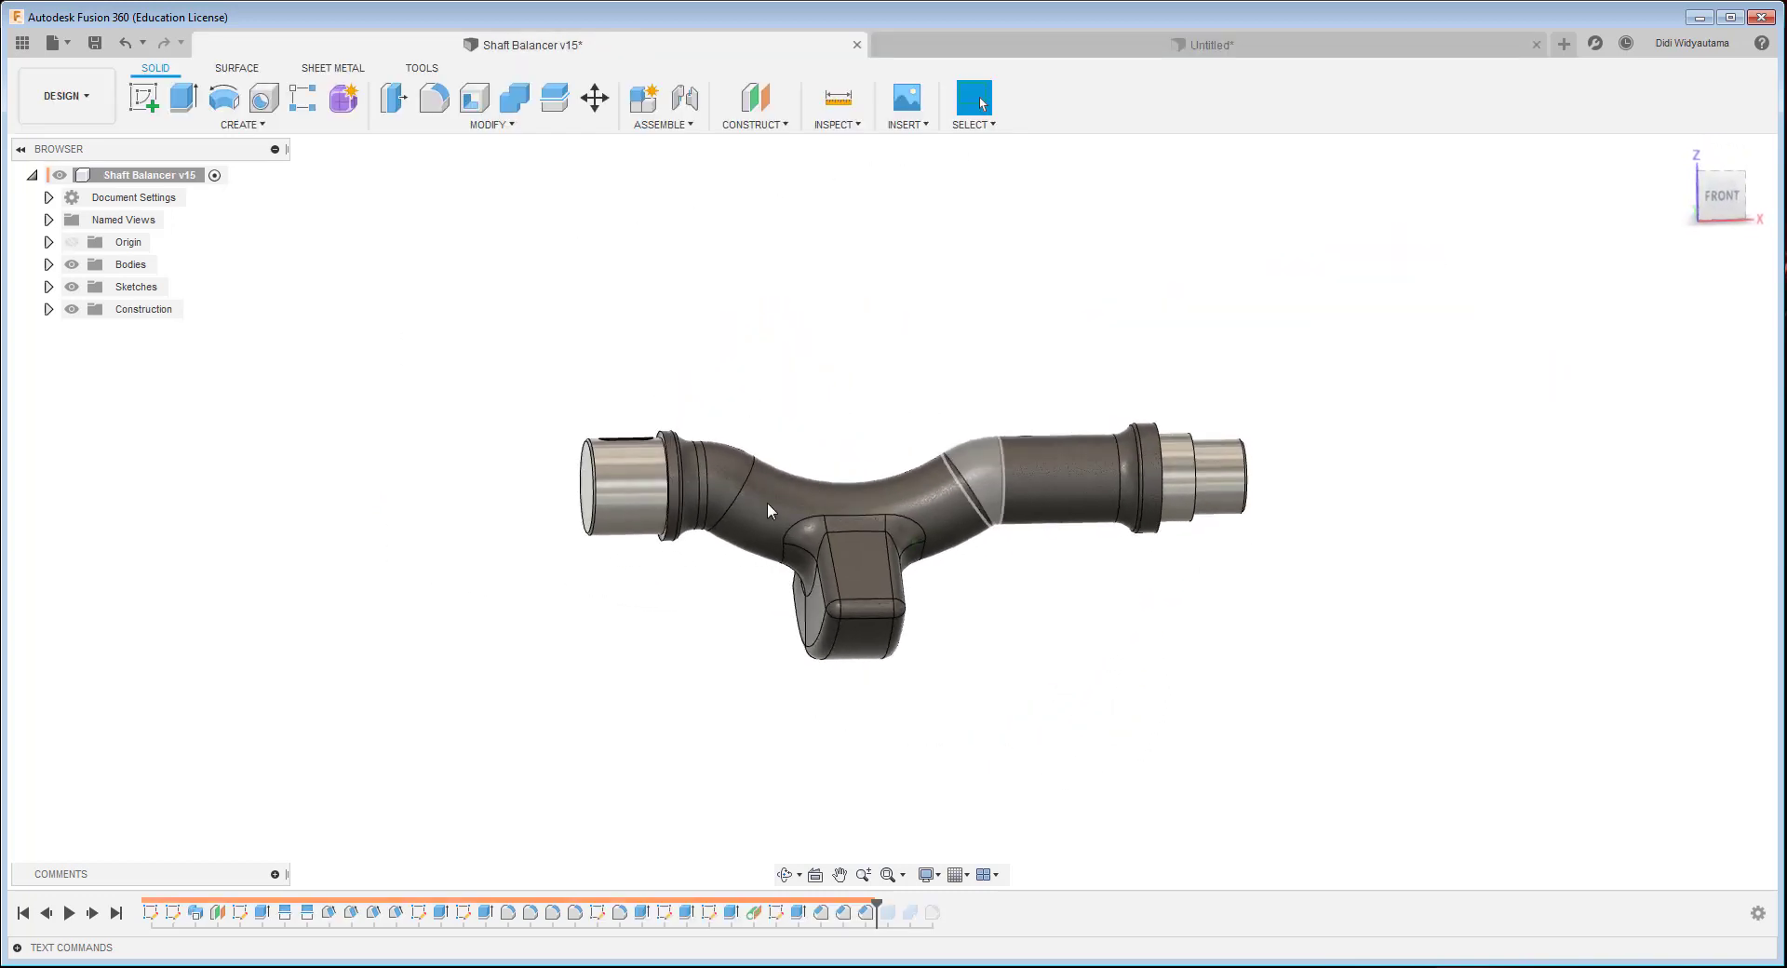
click(1079, 49)
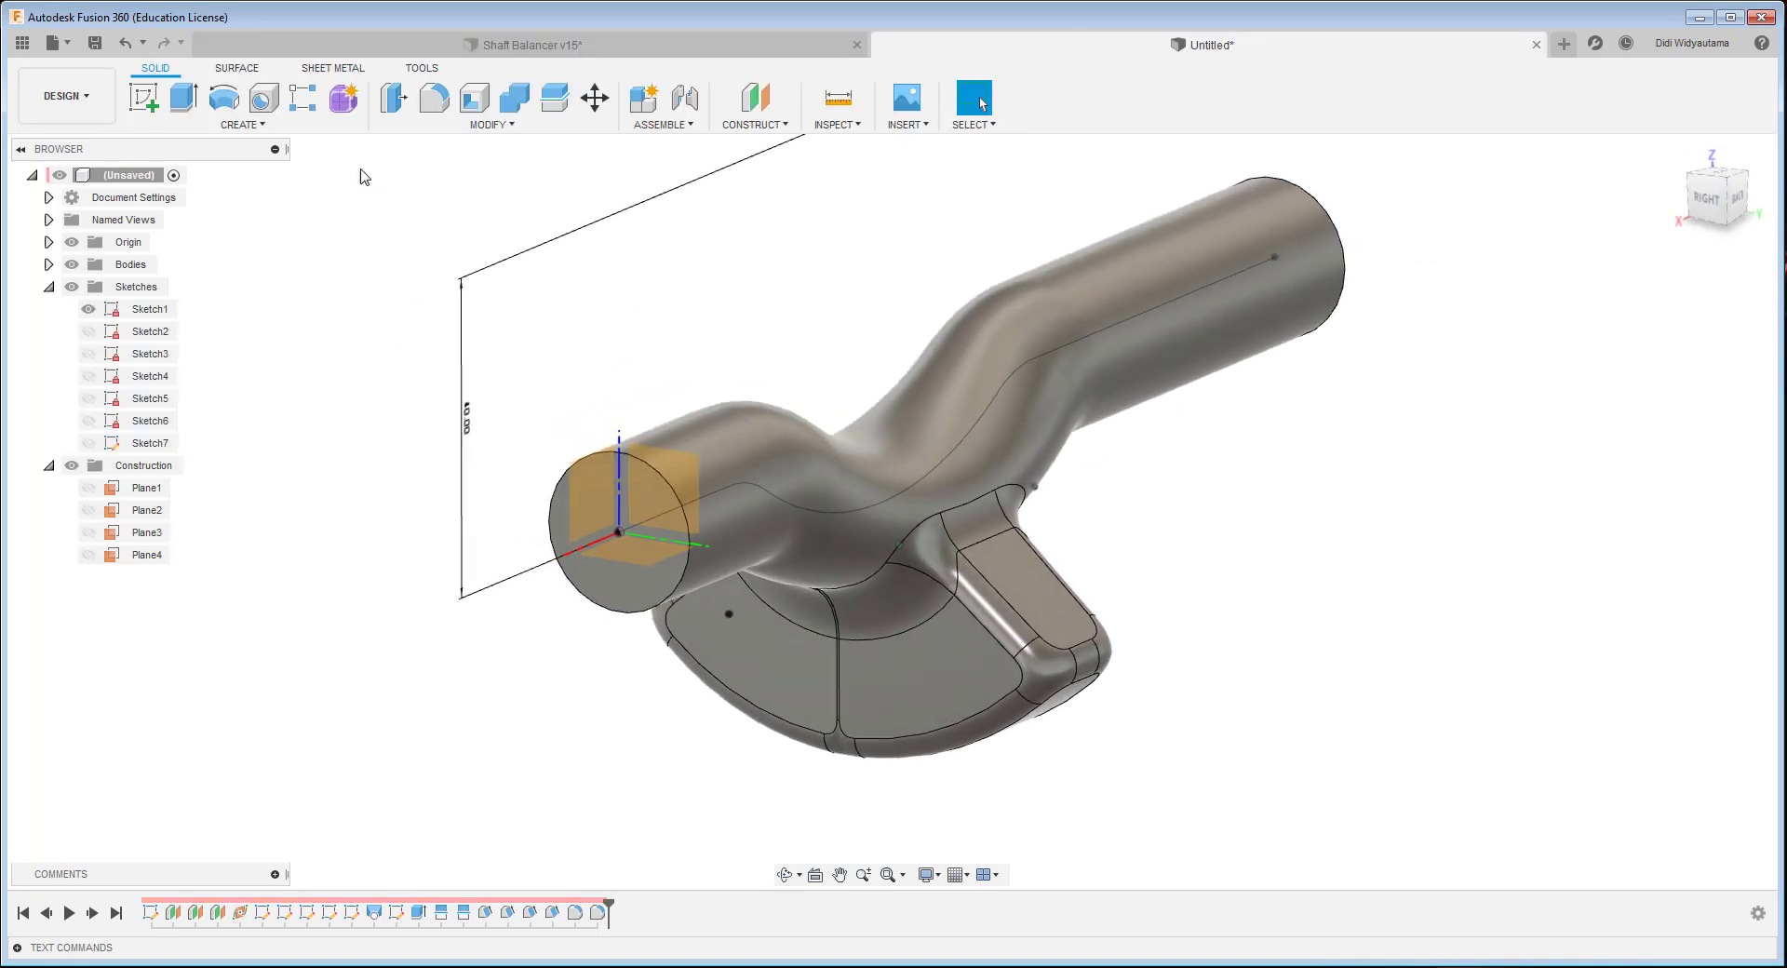
click(160, 111)
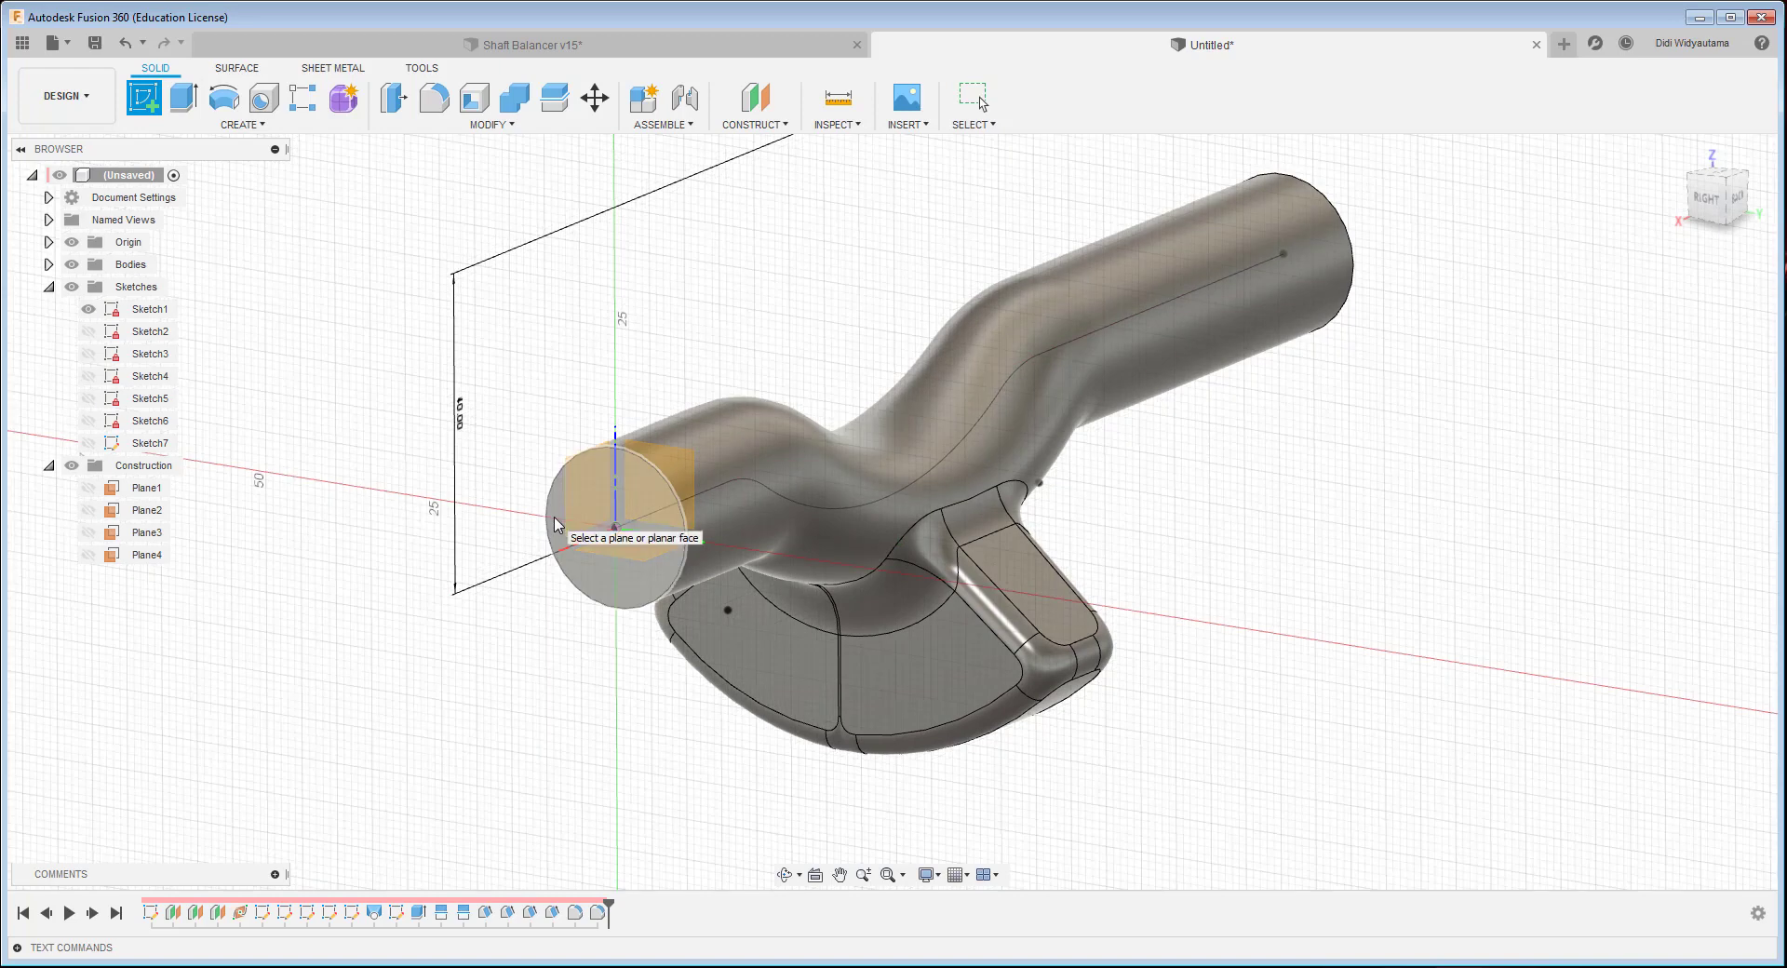
click(577, 532)
click(963, 516)
click(474, 104)
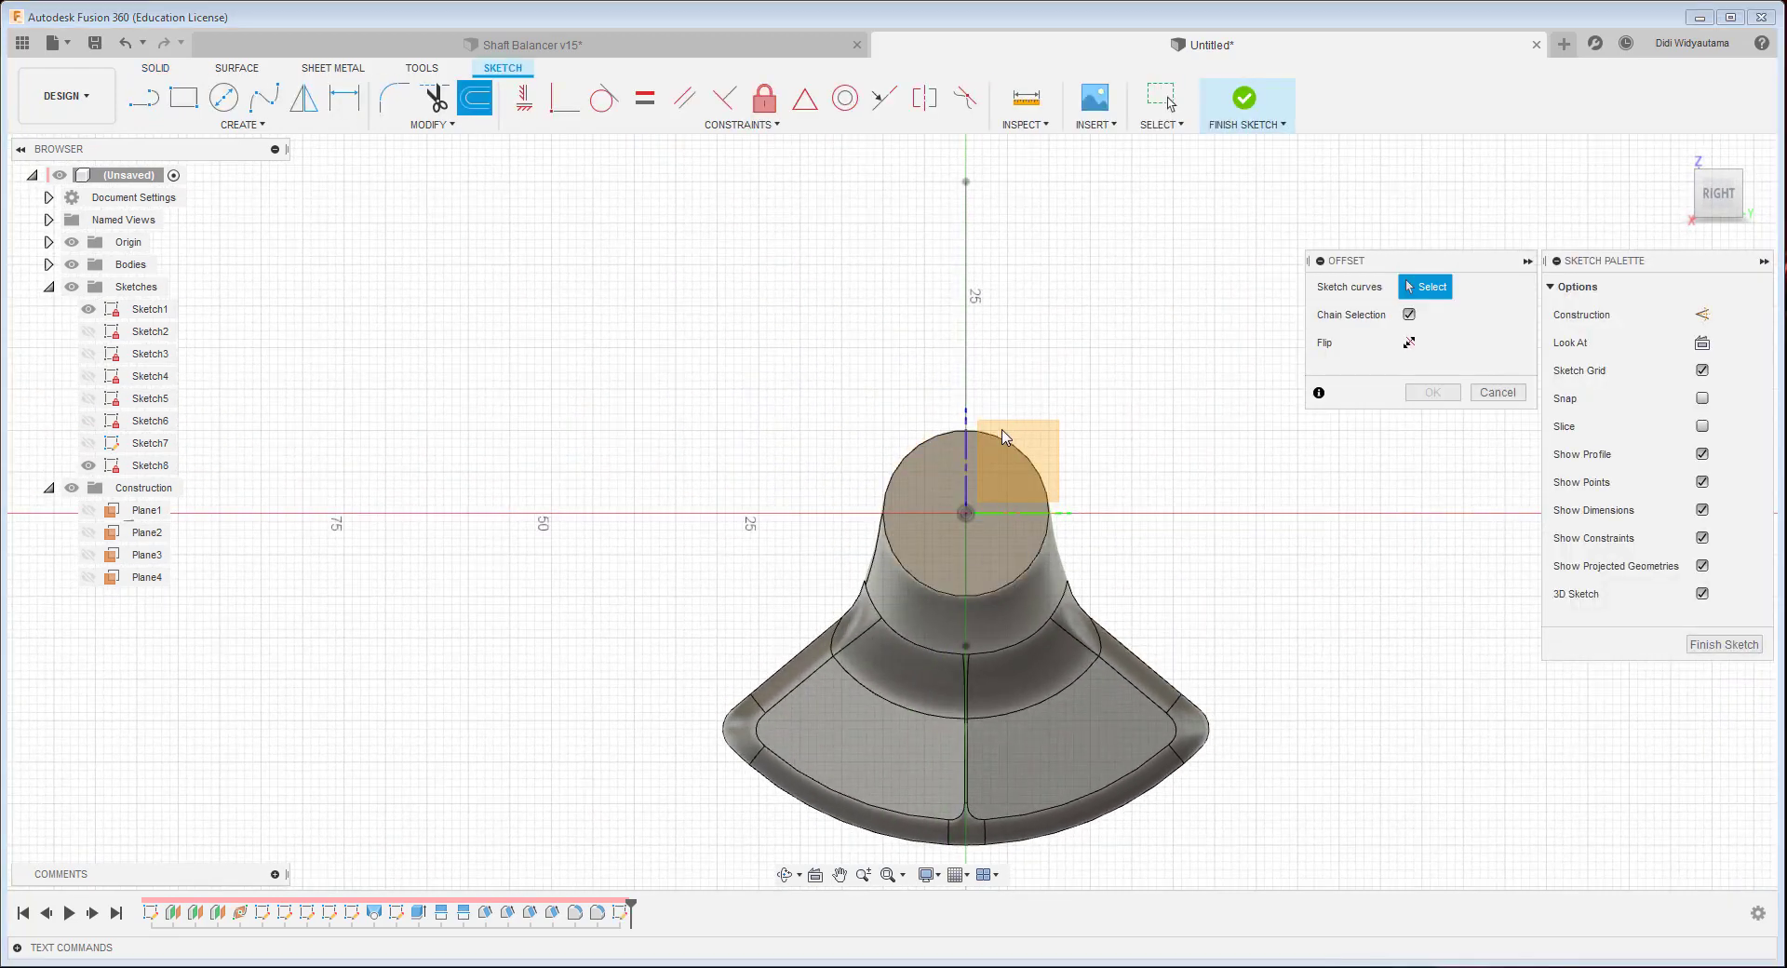
click(1003, 441)
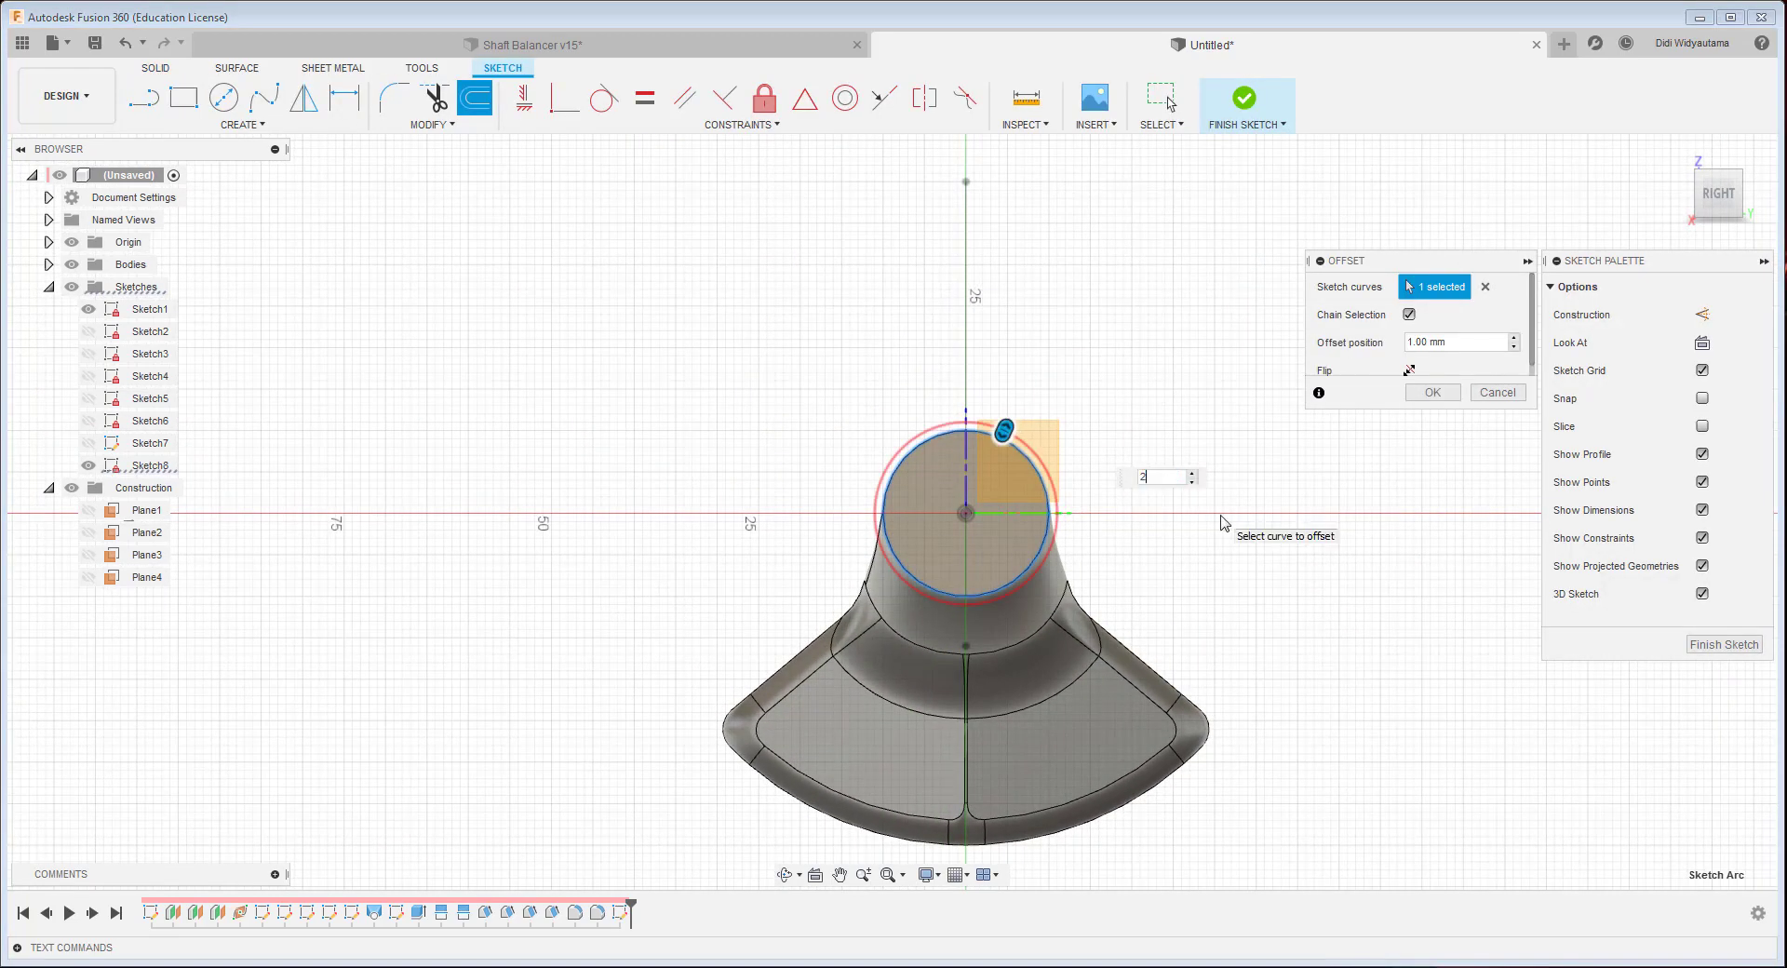
key(Return)
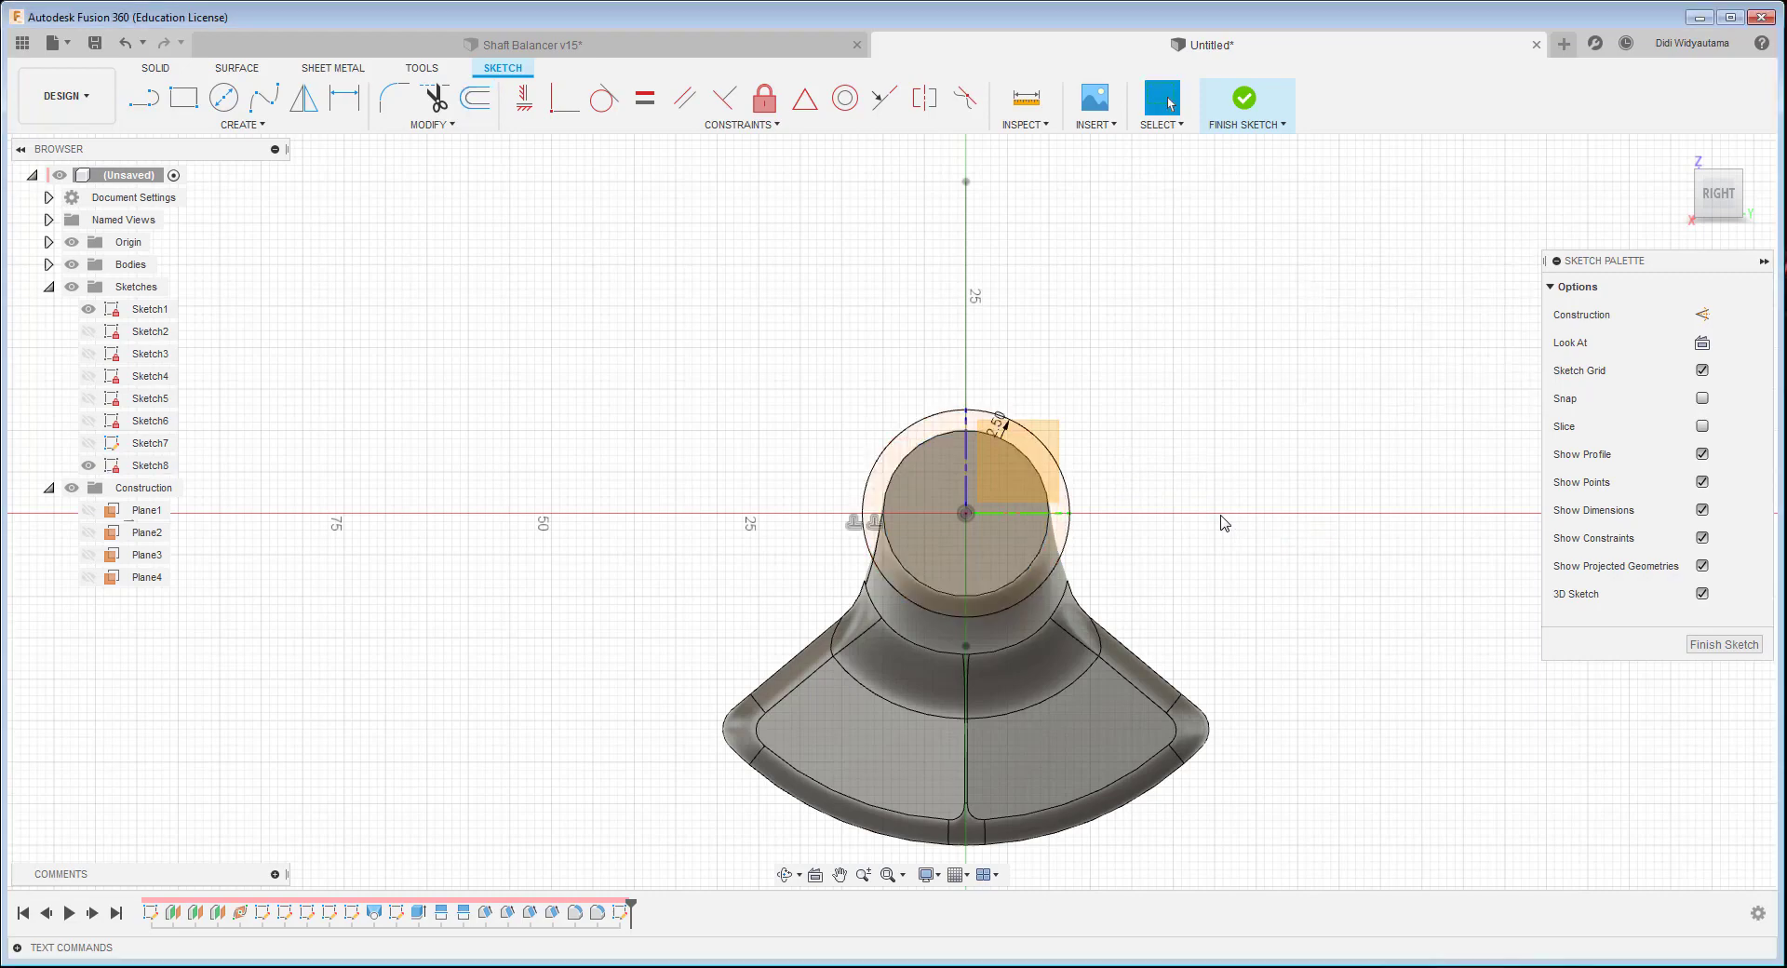
click(1727, 646)
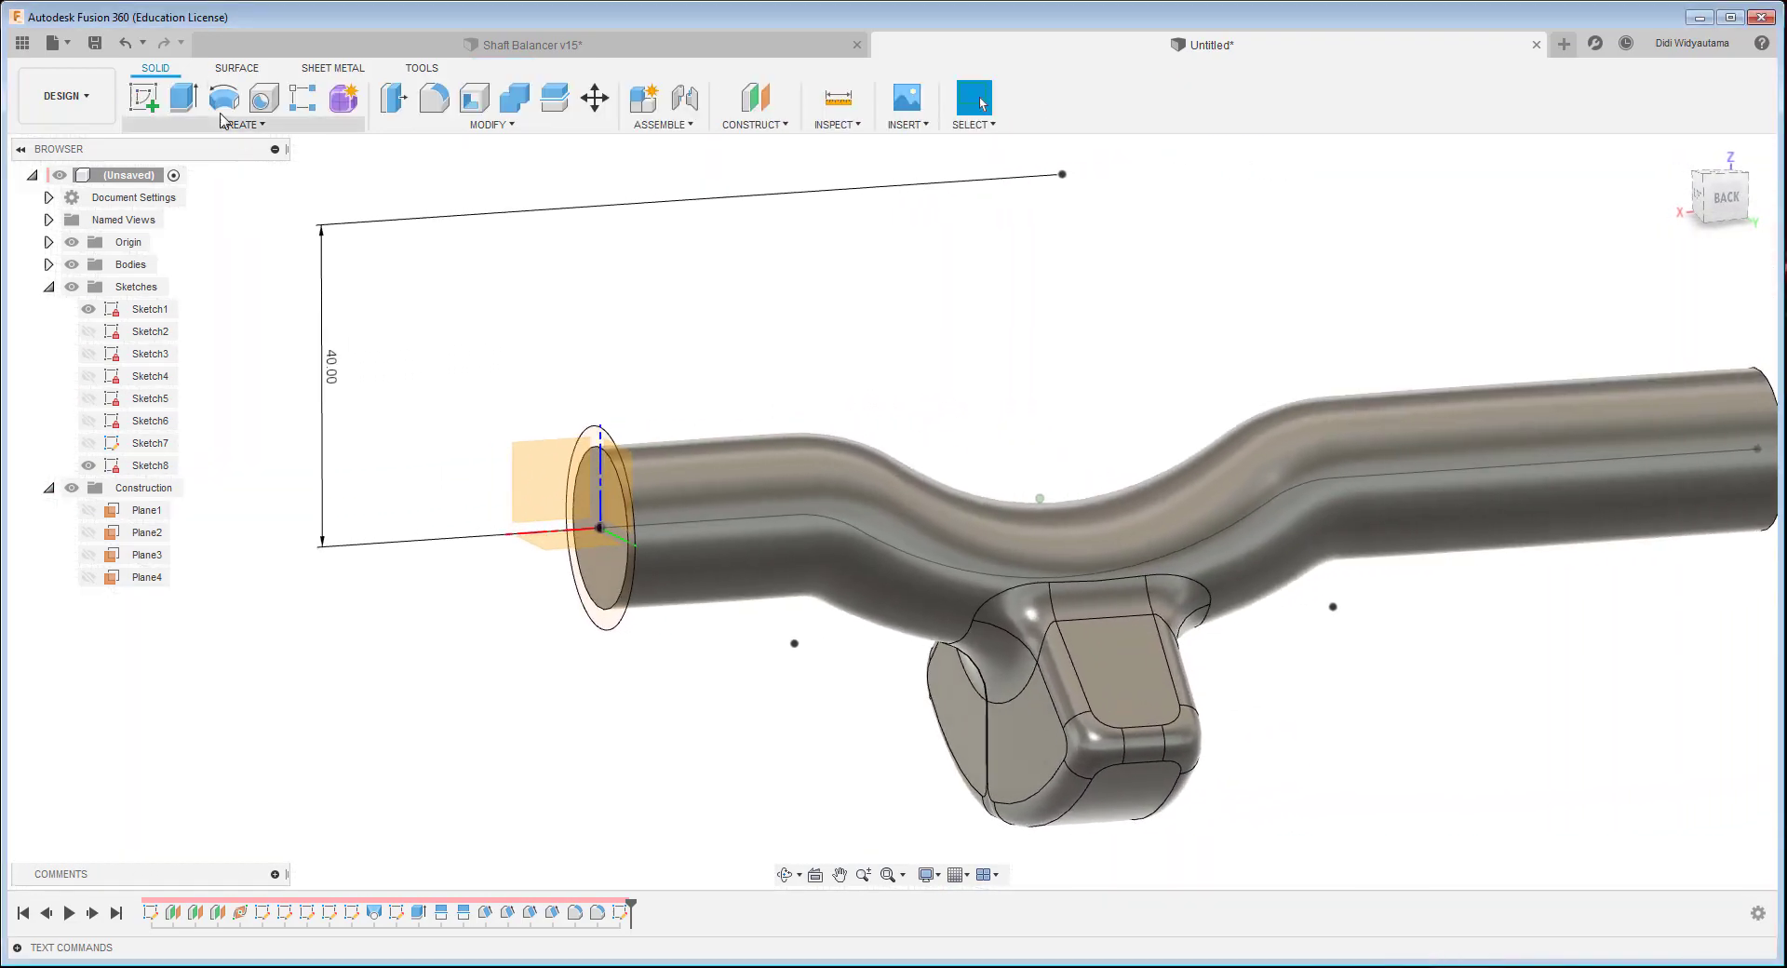
- Extrude the ring profile from the origin-side end back along the shaft as a collar, using the Join operation
click(188, 103)
click(630, 474)
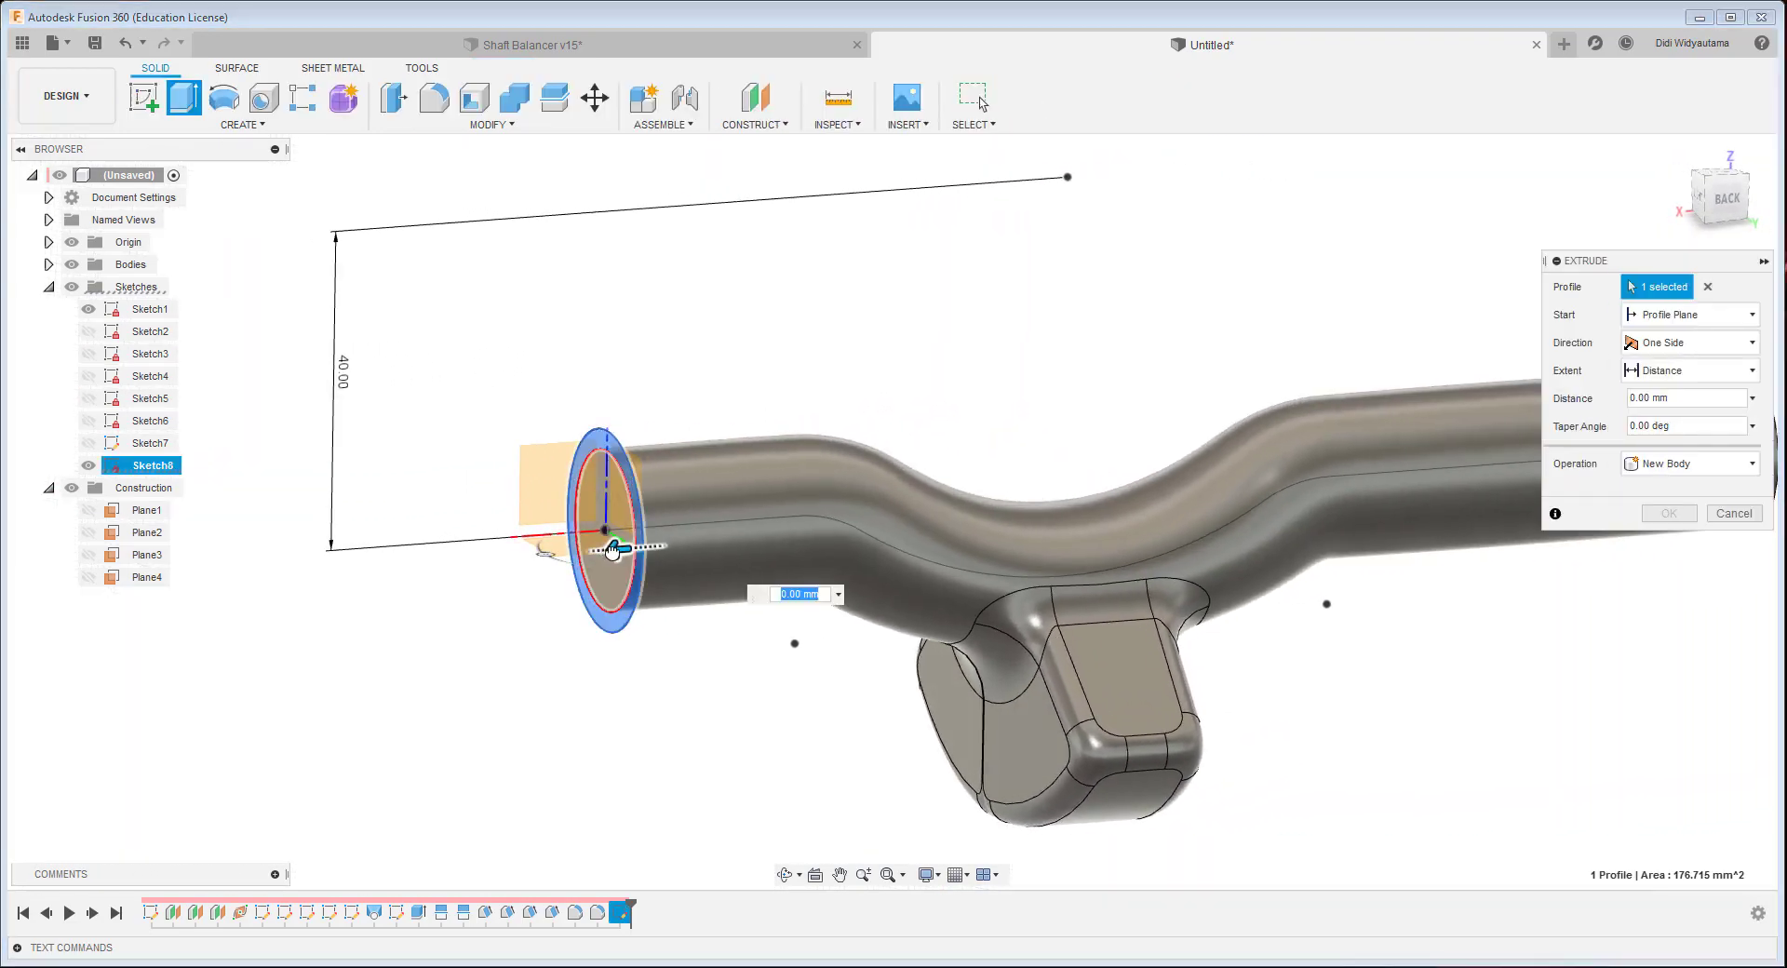
drag(612, 549, 812, 533)
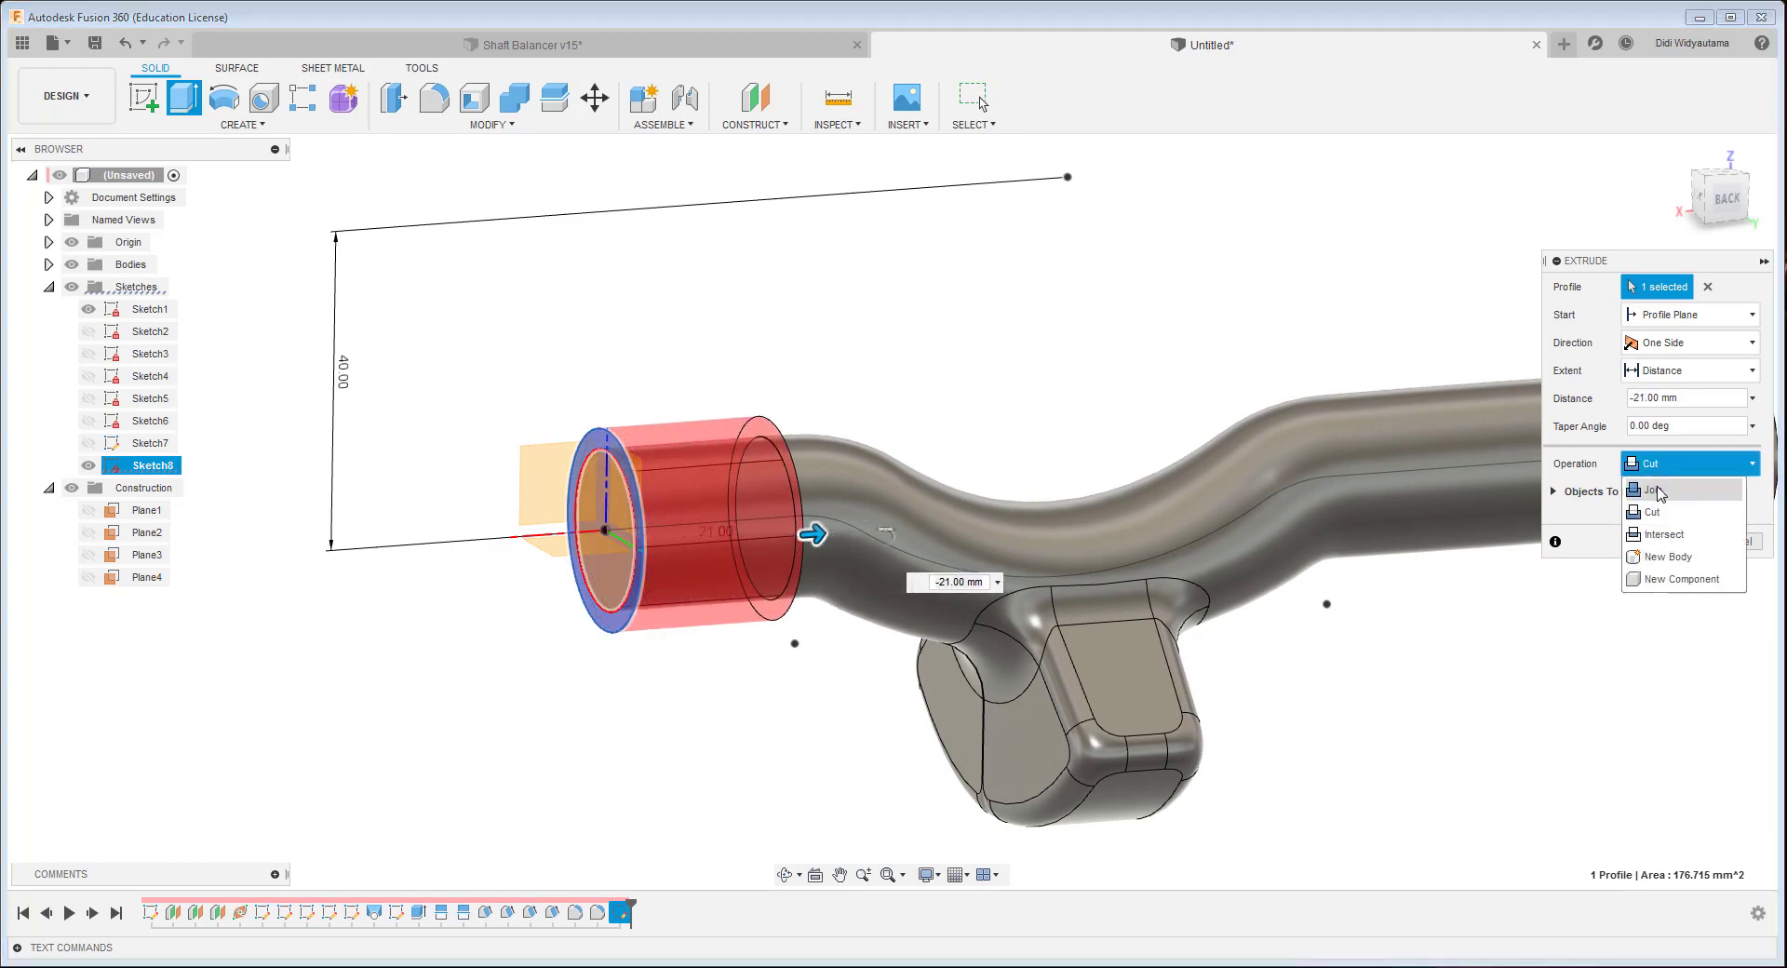
click(1662, 501)
shift+middle_drag(666, 545, 987, 585)
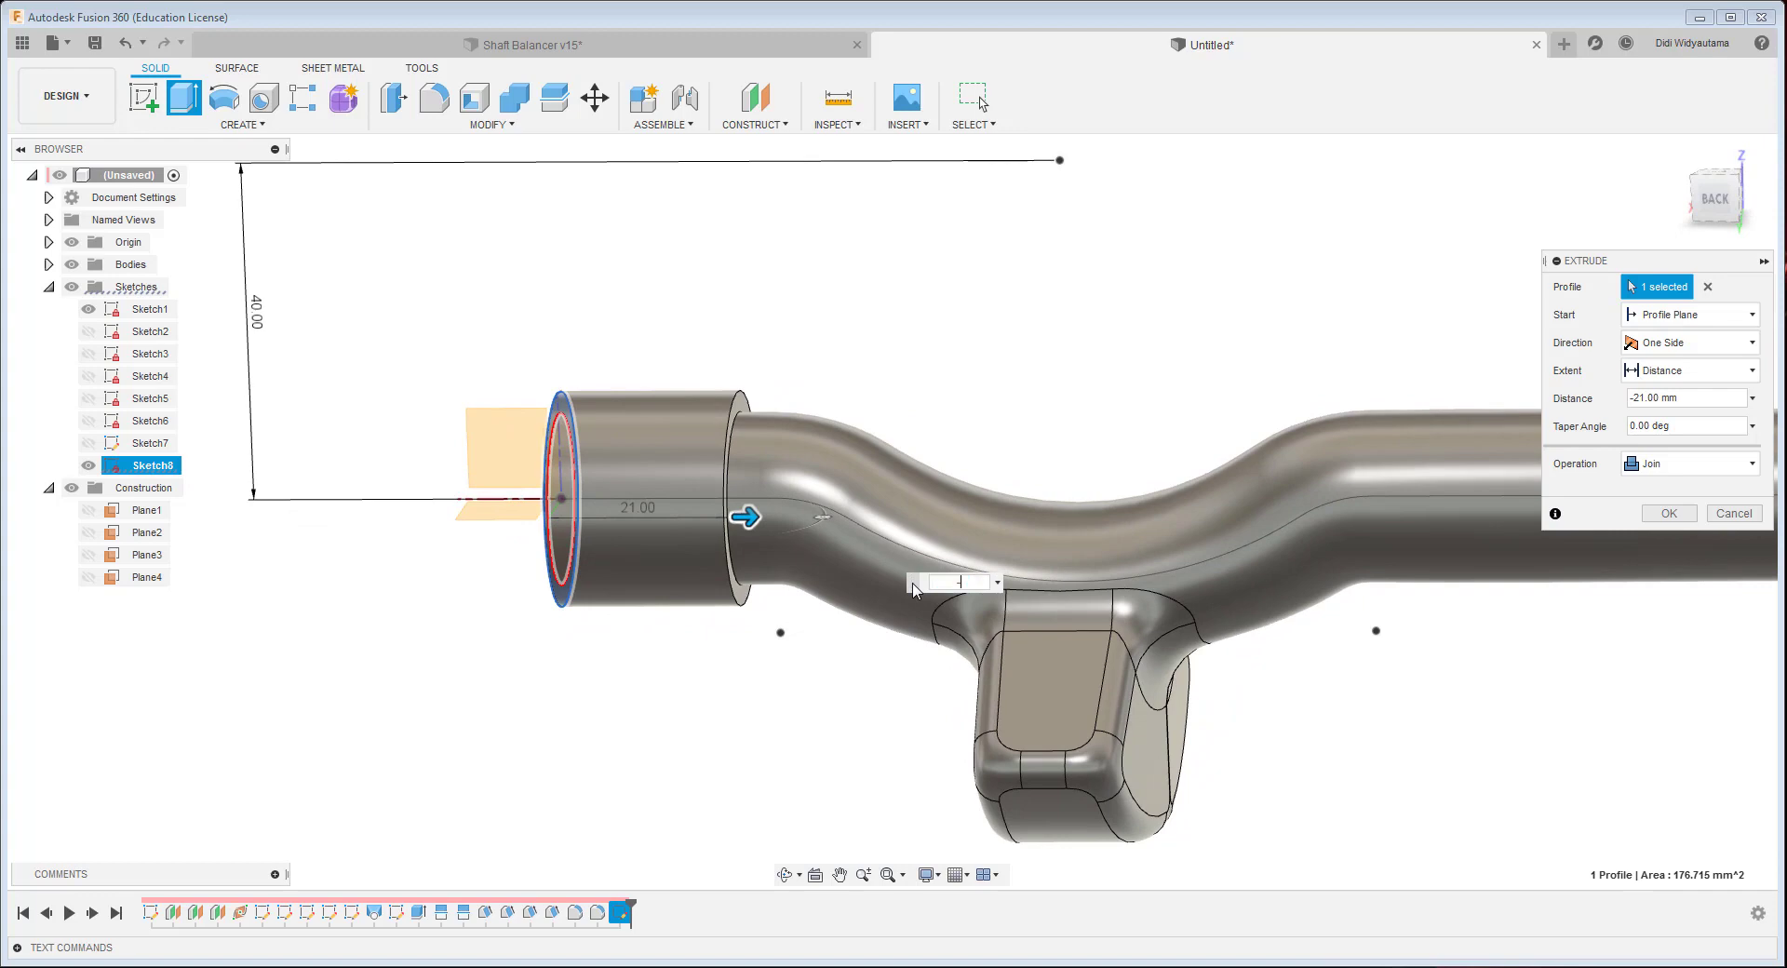
key(Return)
key(F6)
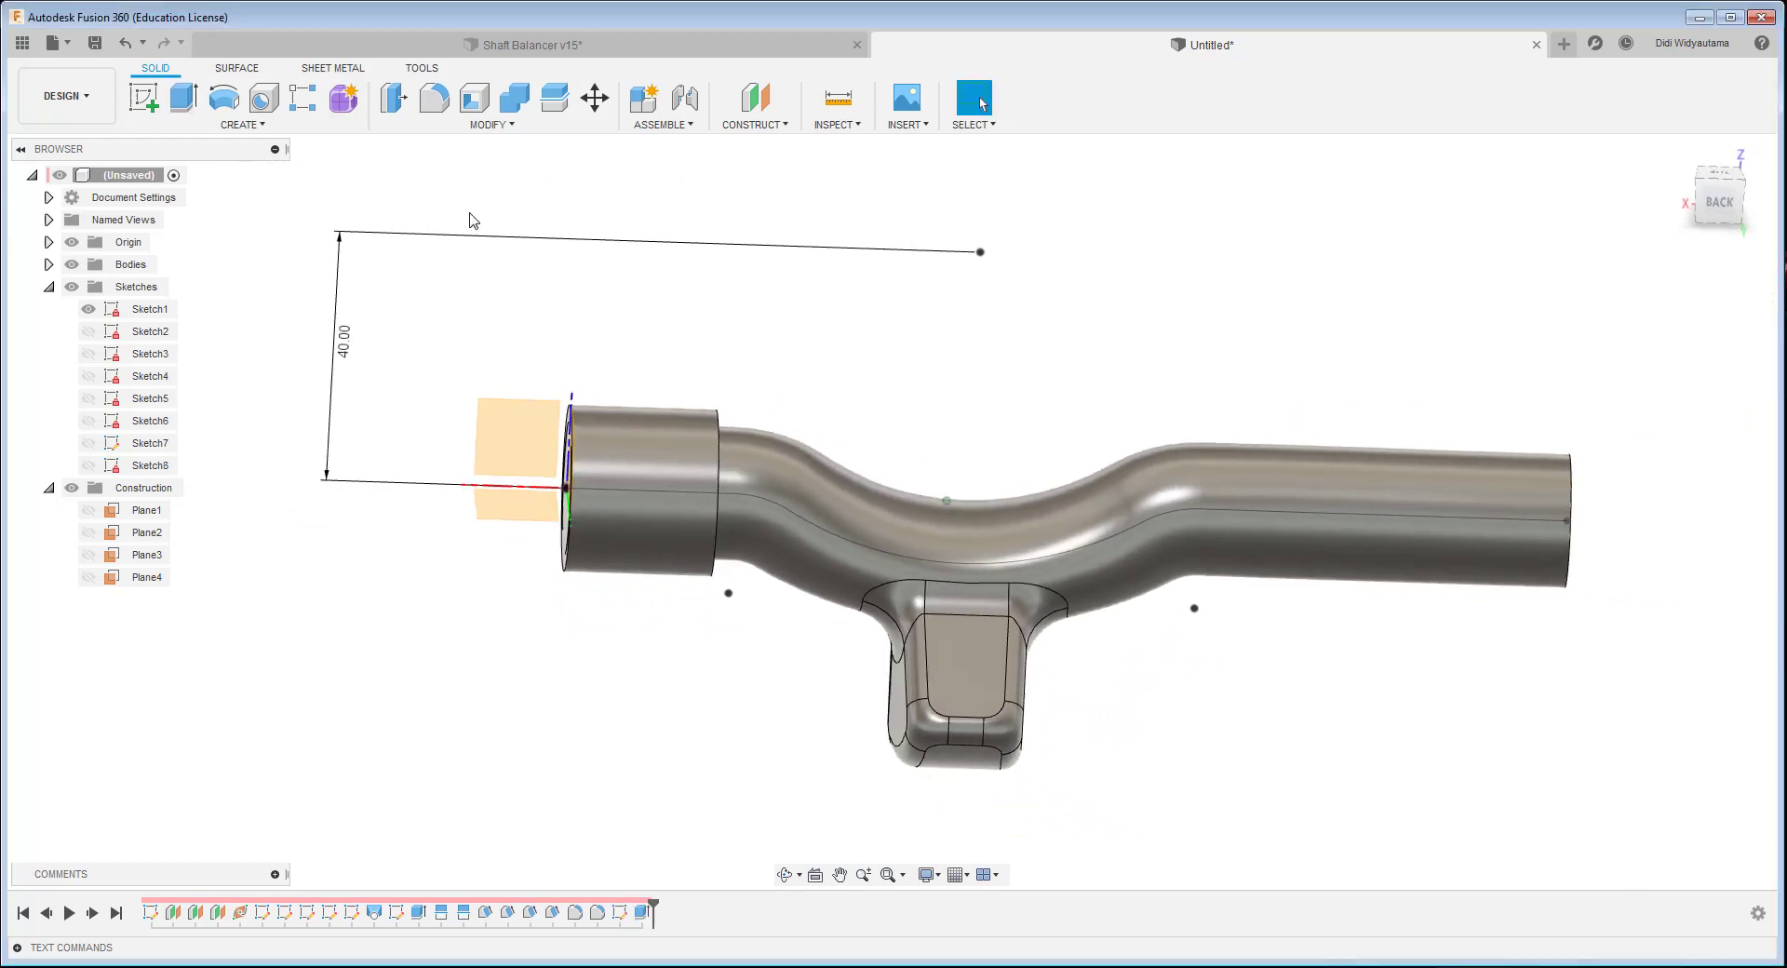
- Sketch on the end face away from the origin a circle offset 2.5 mm outward from the shaft outline
click(146, 100)
click(1408, 512)
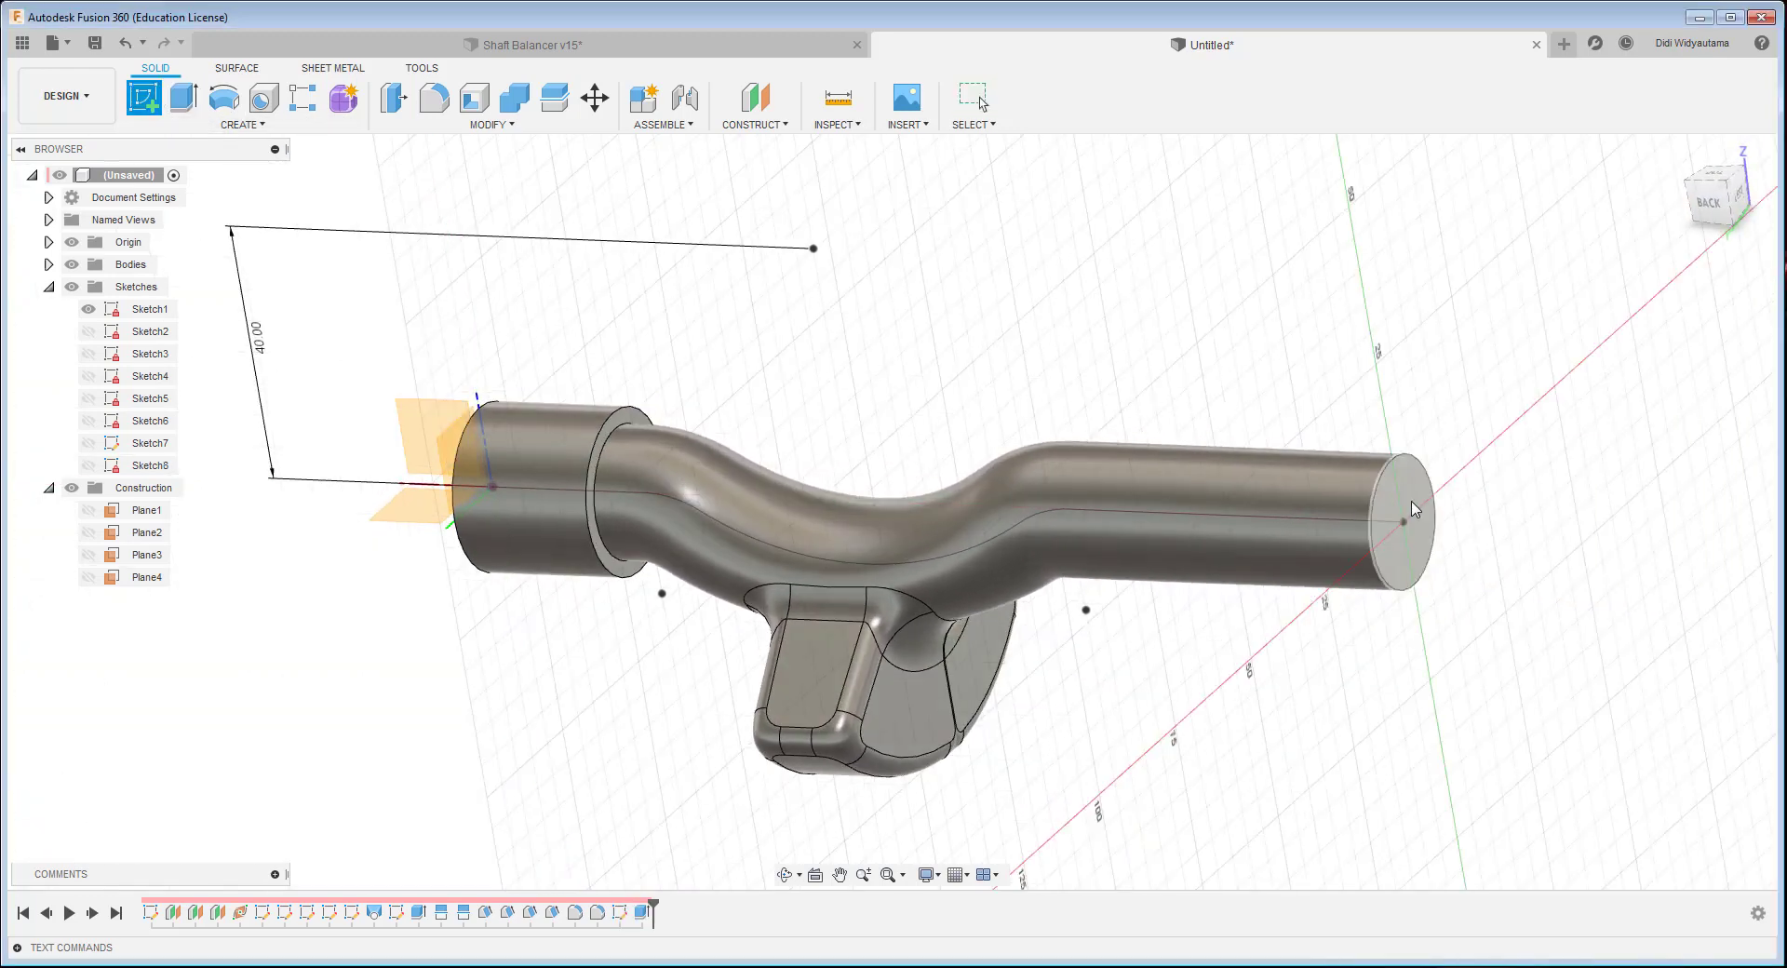
shift+middle_drag(913, 531, 1017, 512)
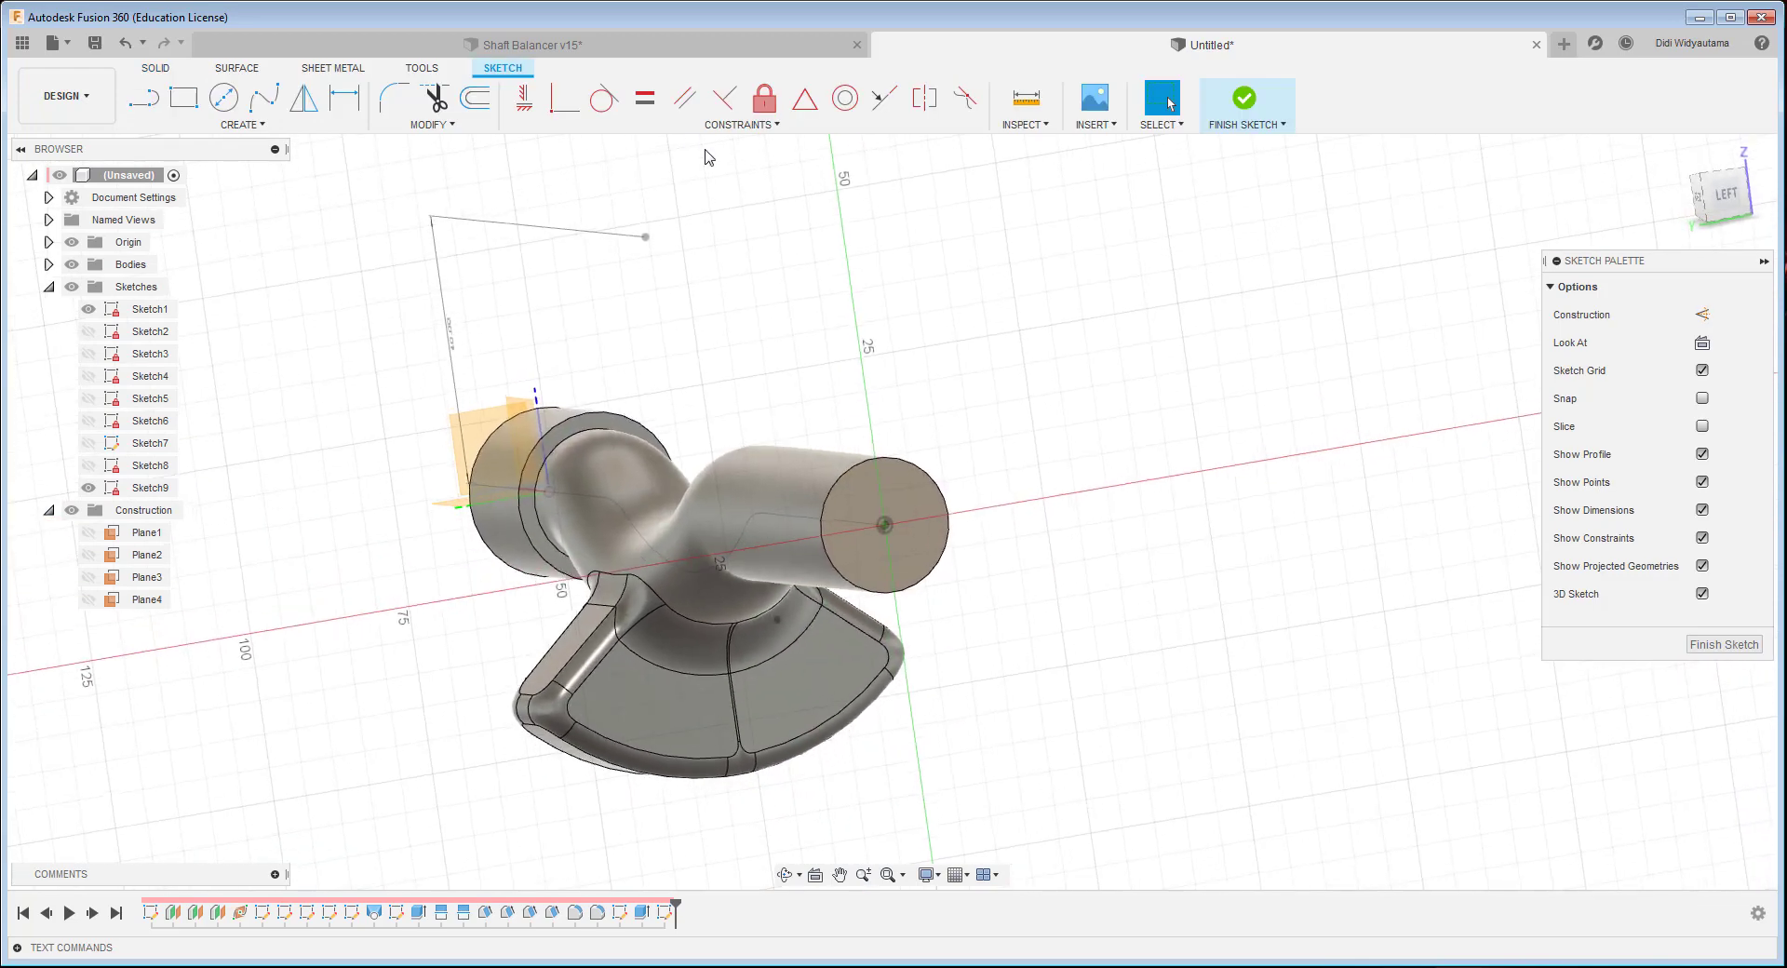
click(489, 102)
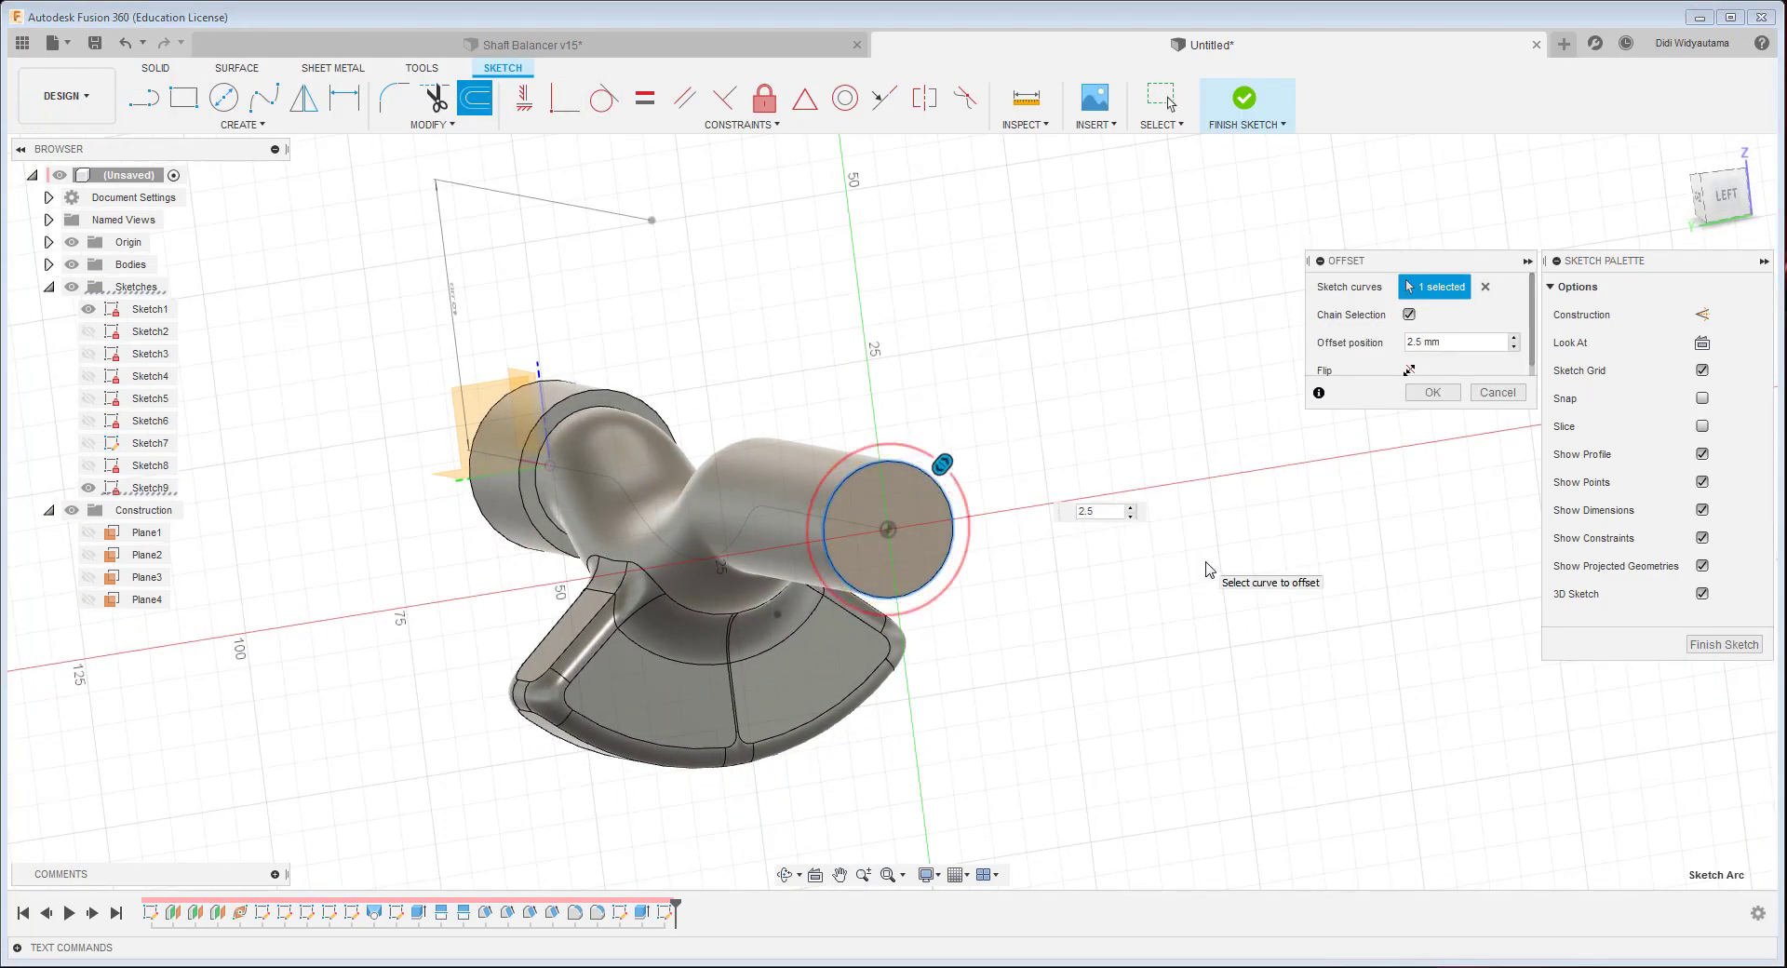
key(Return)
shift+middle_drag(1209, 570, 1591, 603)
click(1709, 648)
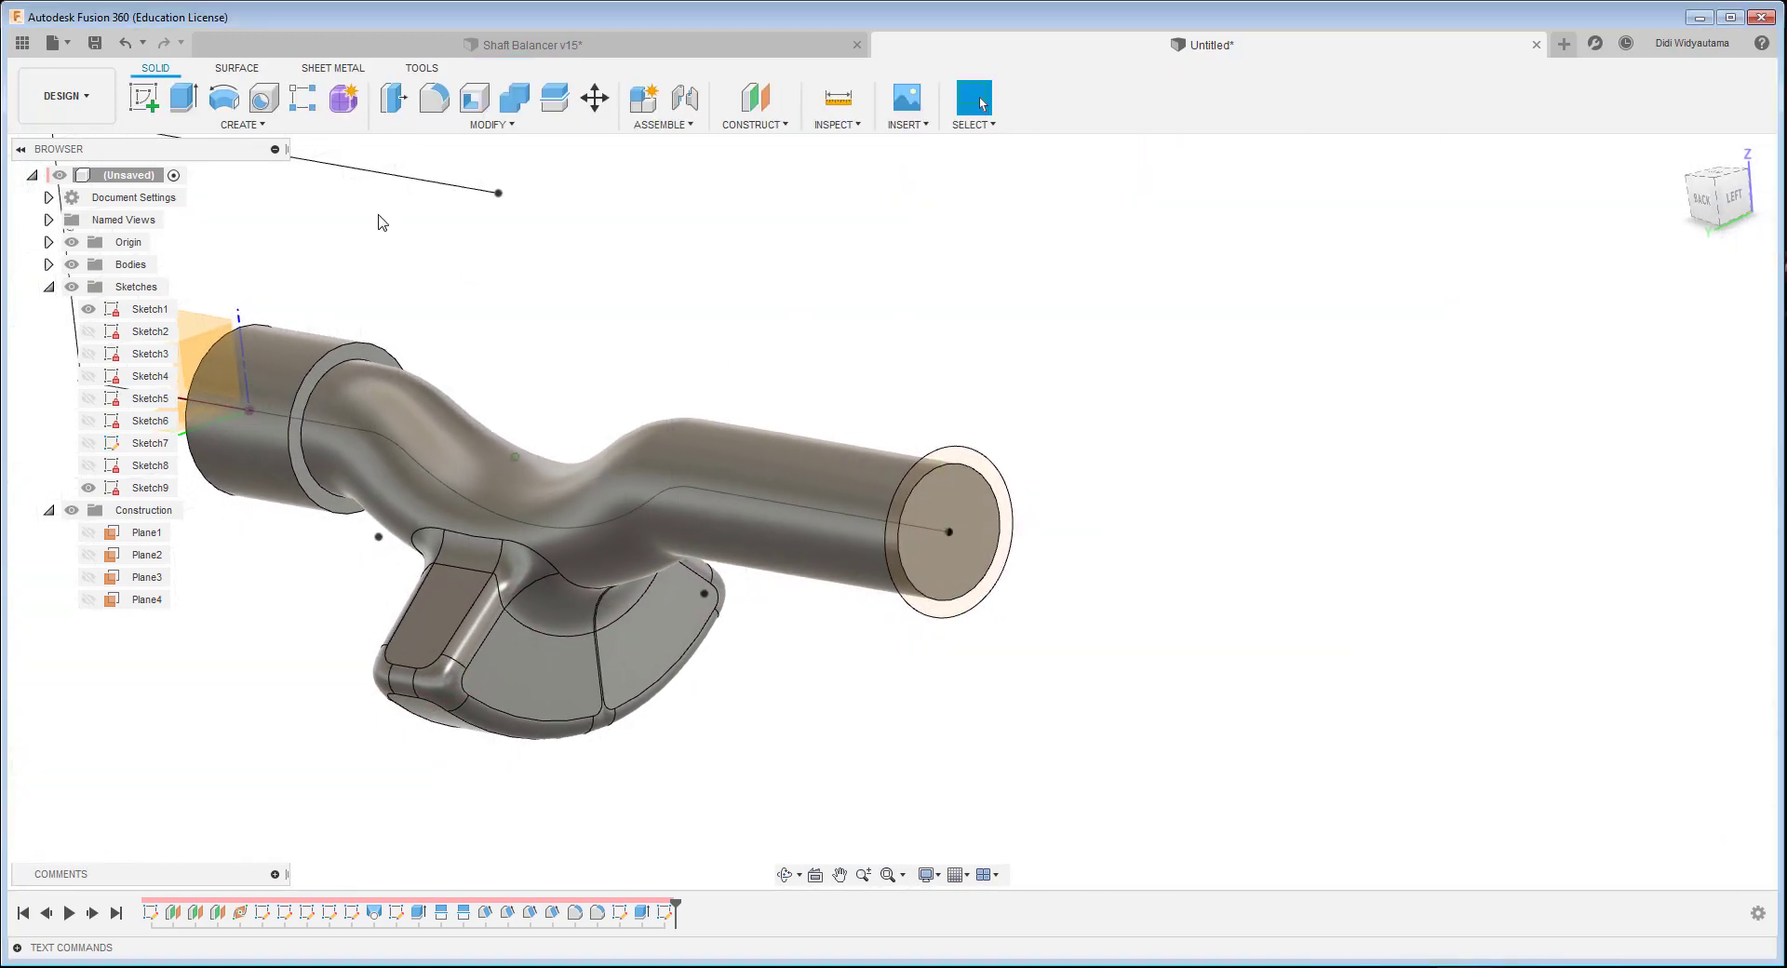
- Extrude the ring at the end away from the origin by -25 mm along the shaft, using the Join operation
click(183, 97)
click(997, 459)
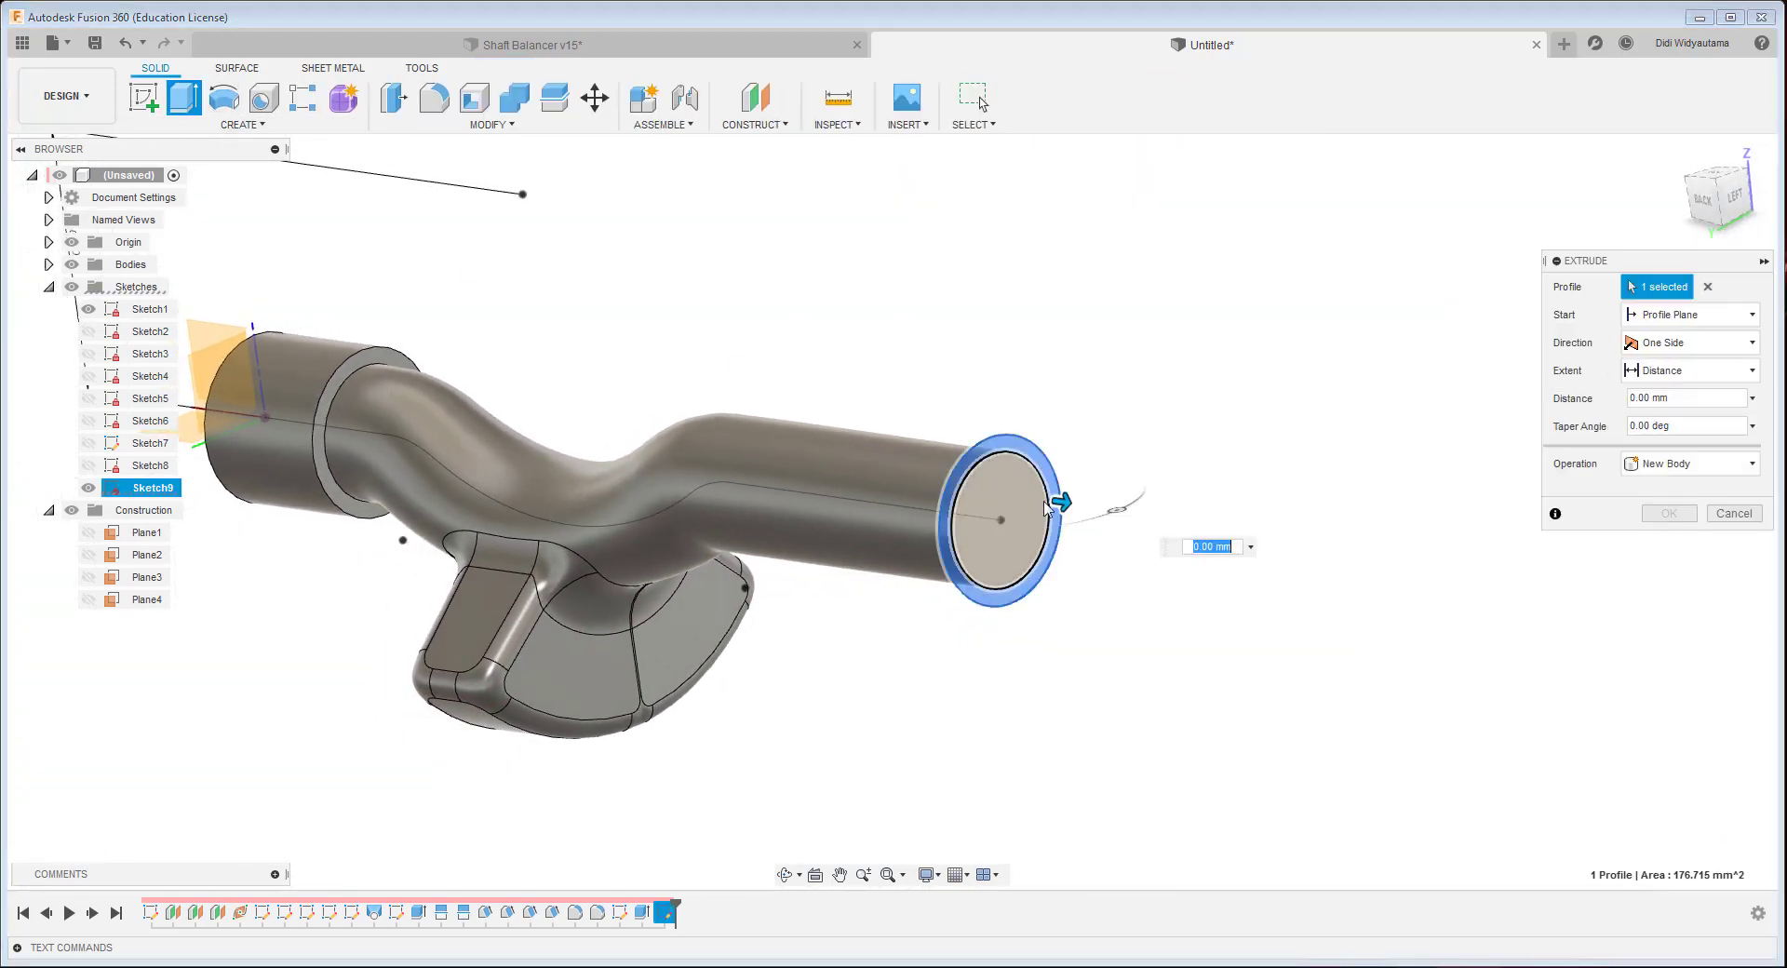
text(-30)
key(Return)
click(1689, 464)
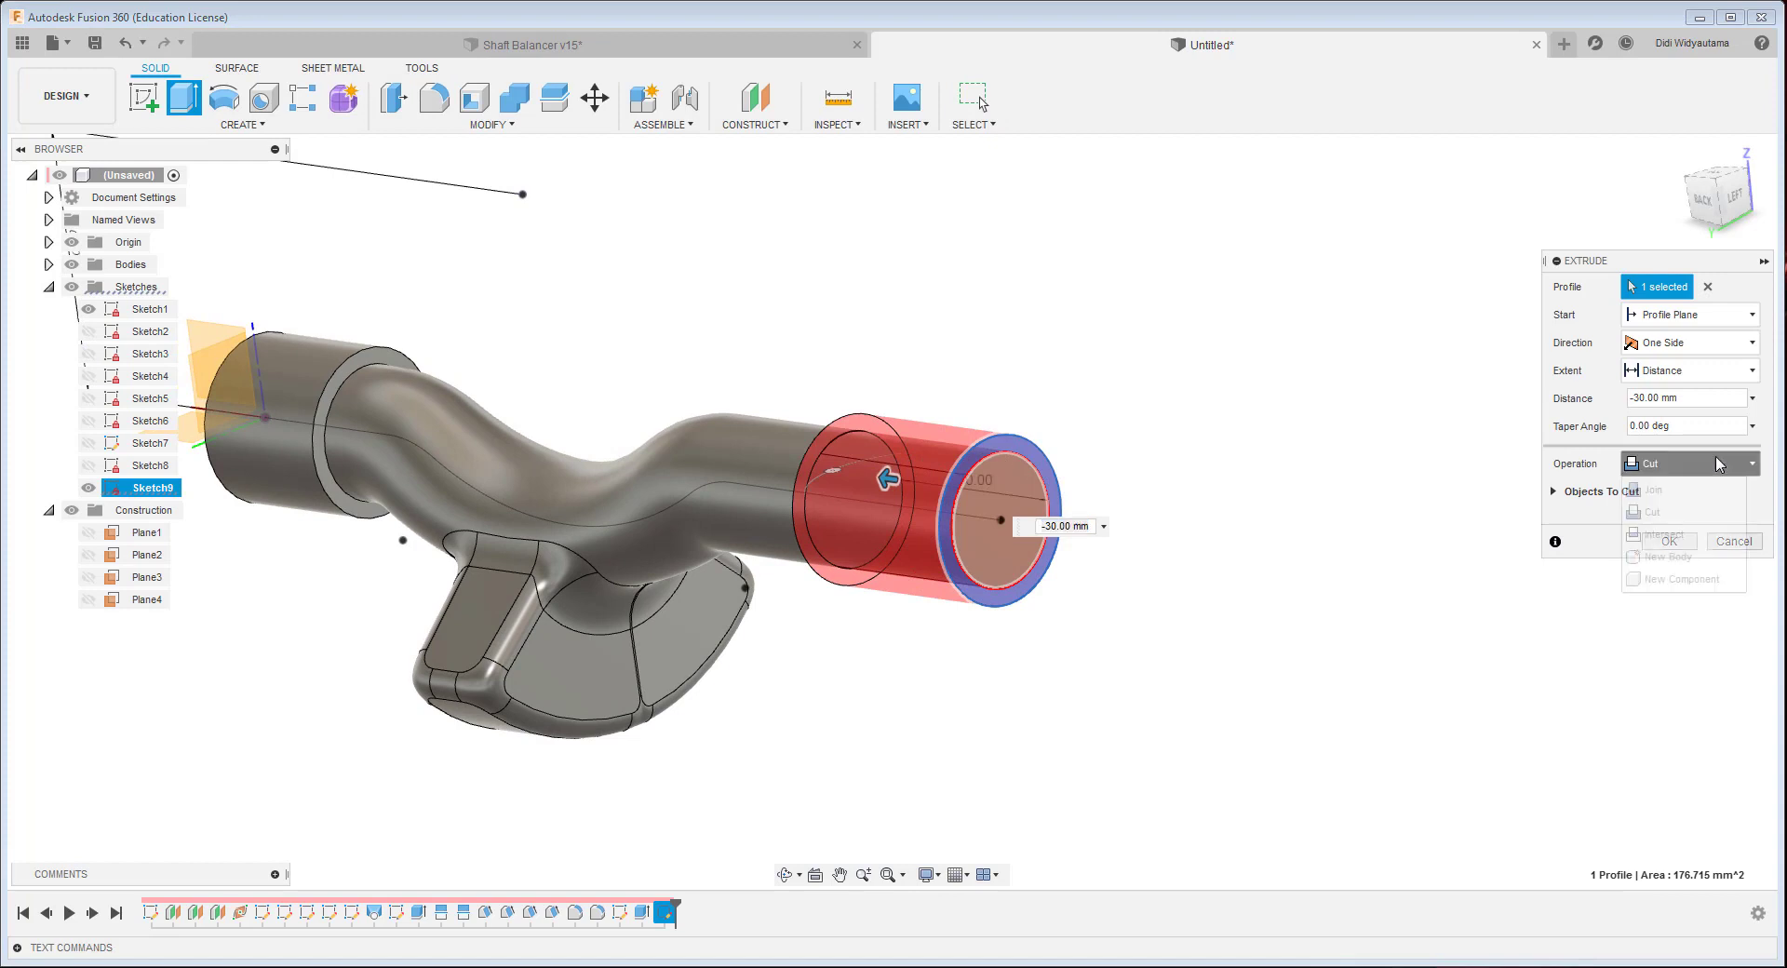
click(1661, 492)
click(1686, 398)
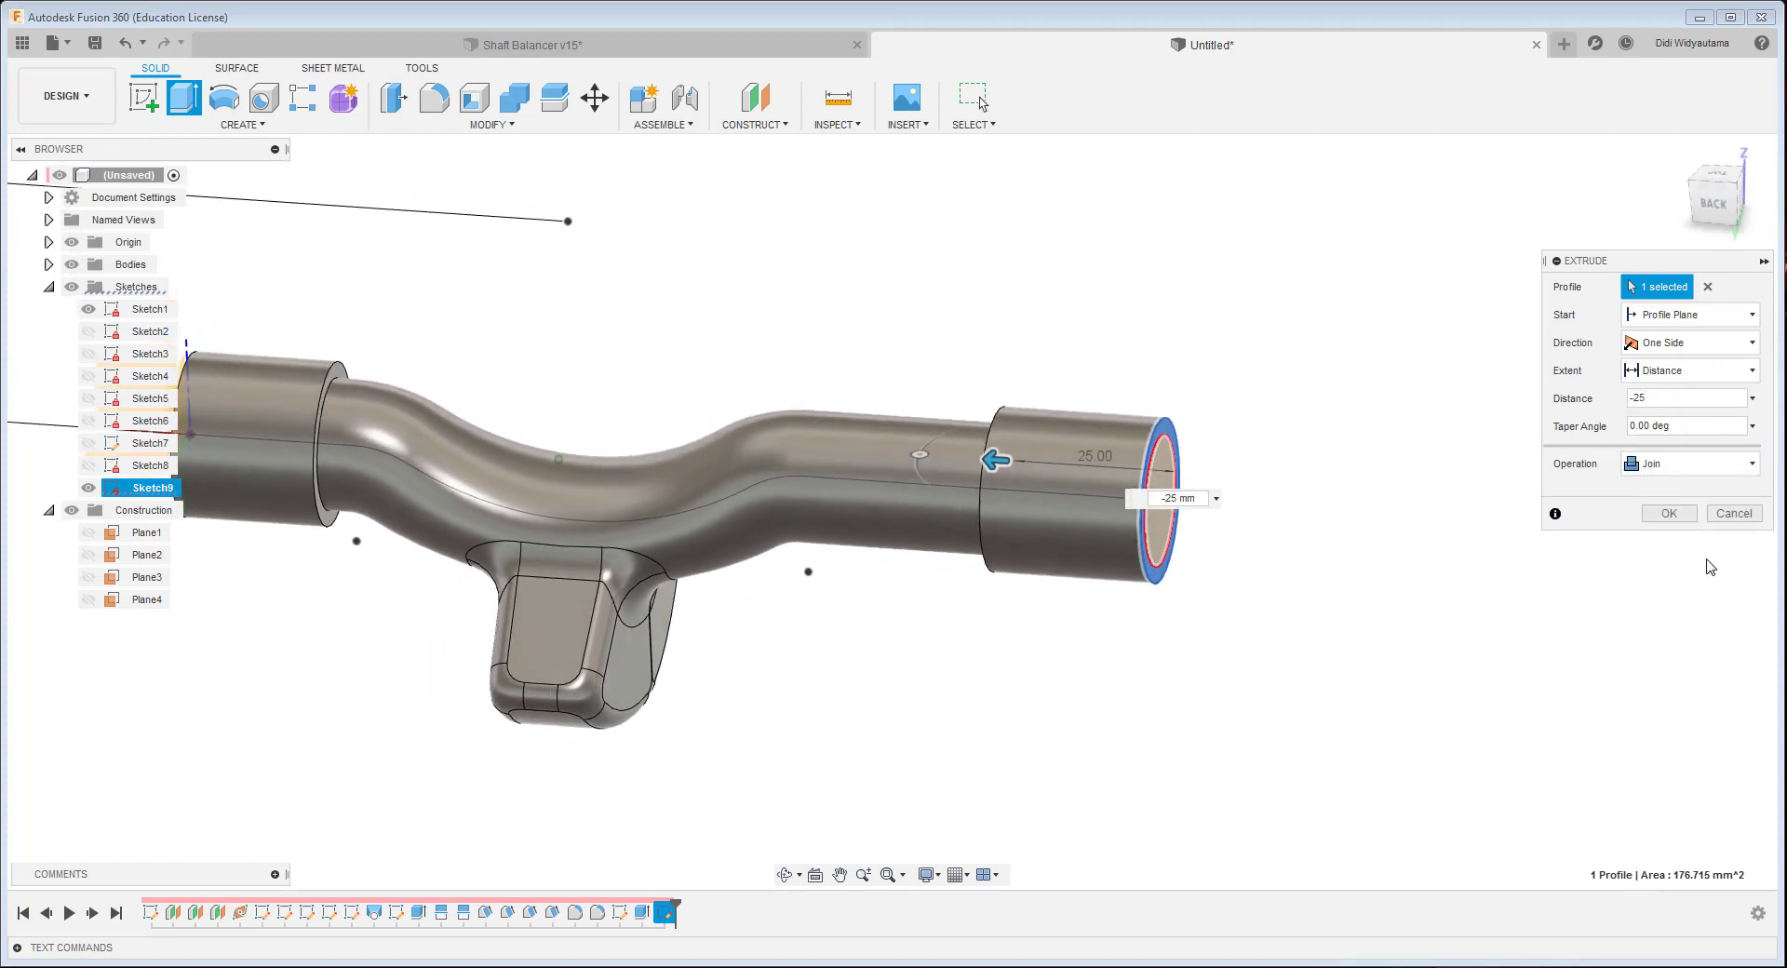
click(1669, 512)
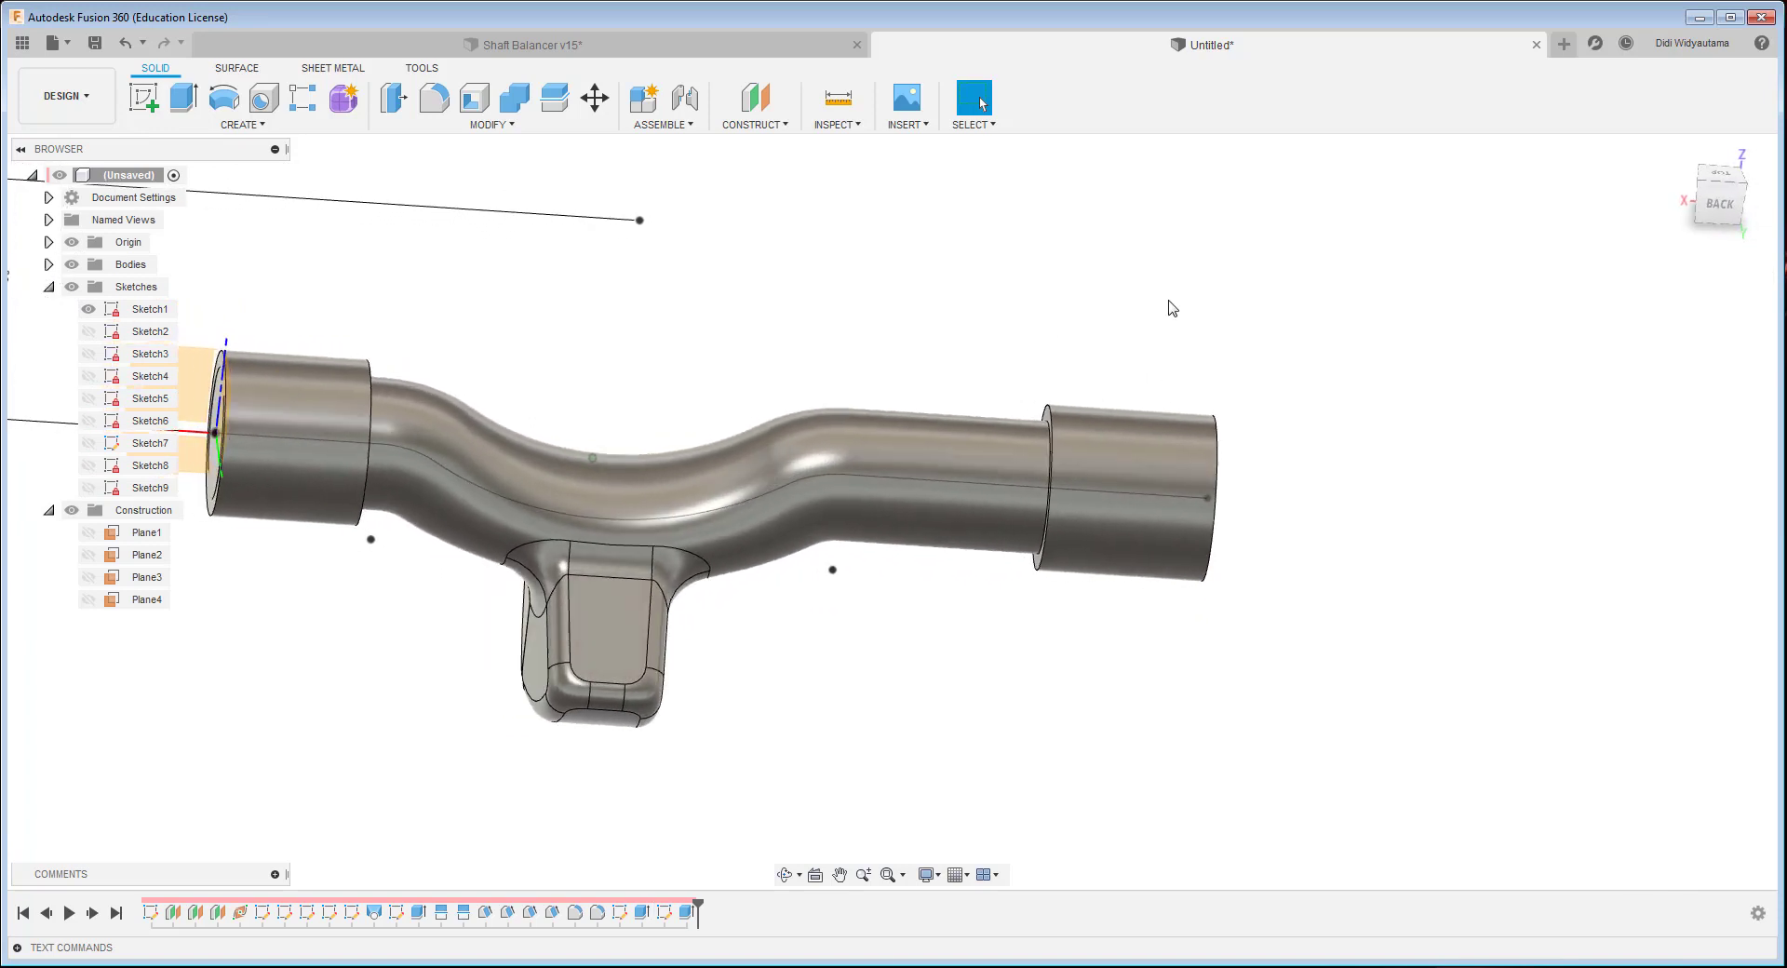
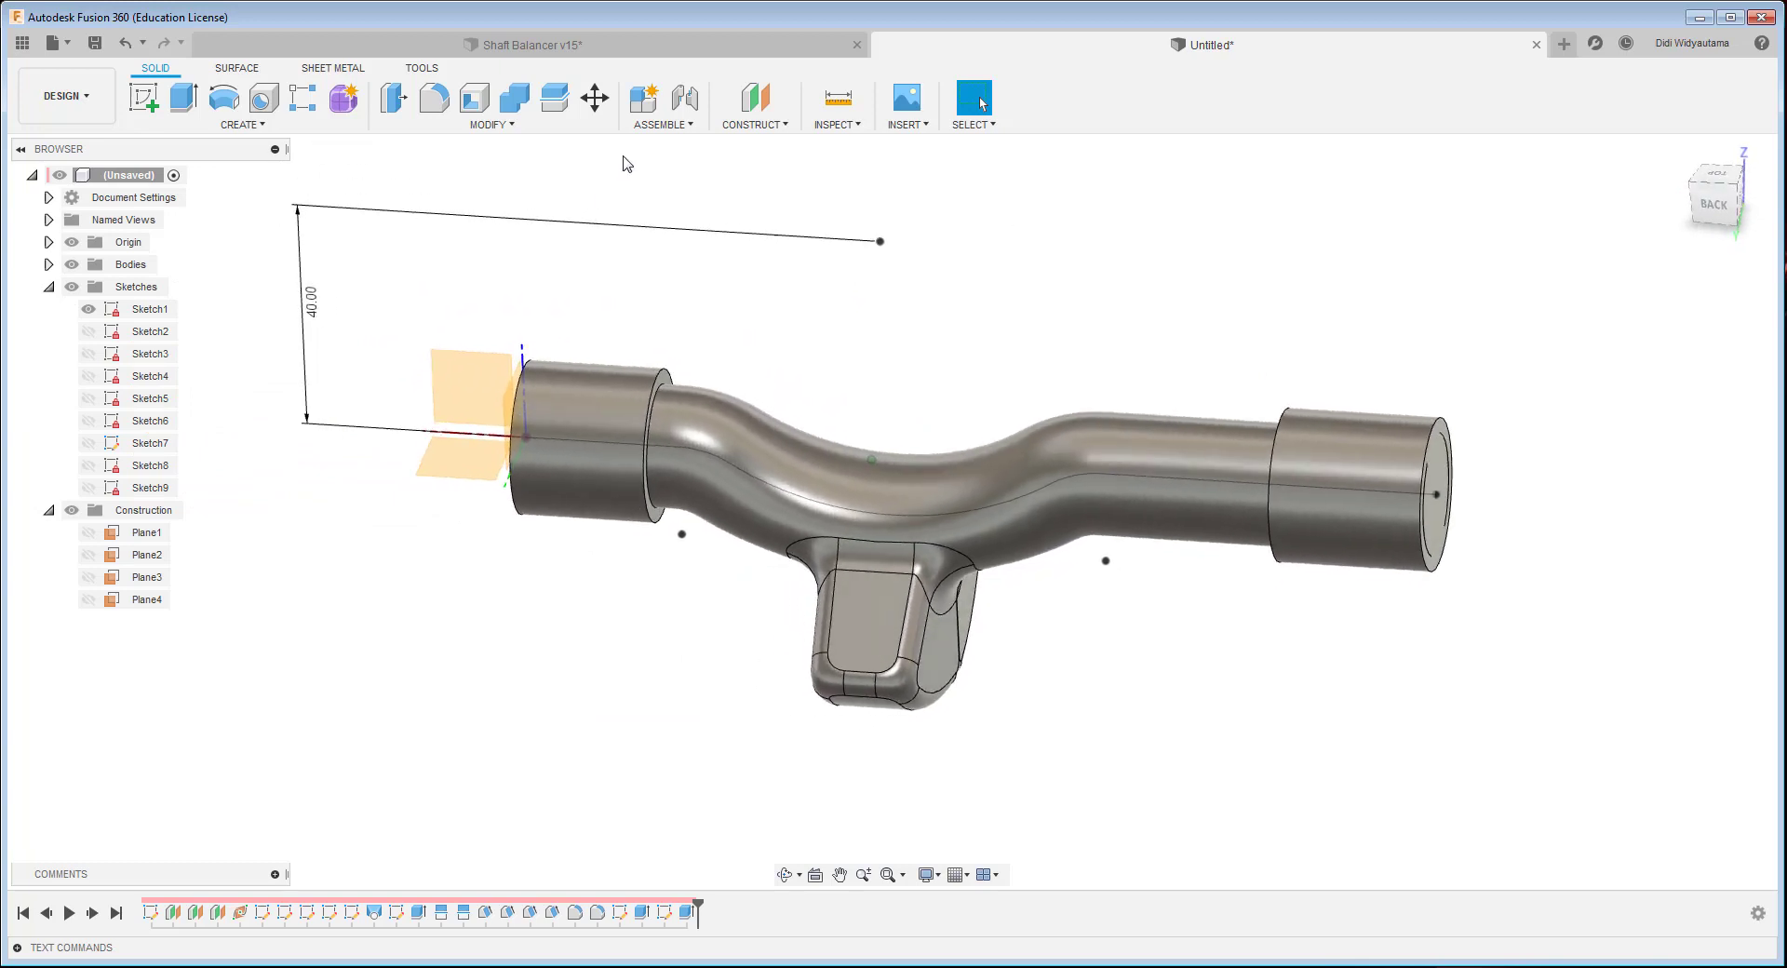
click(432, 99)
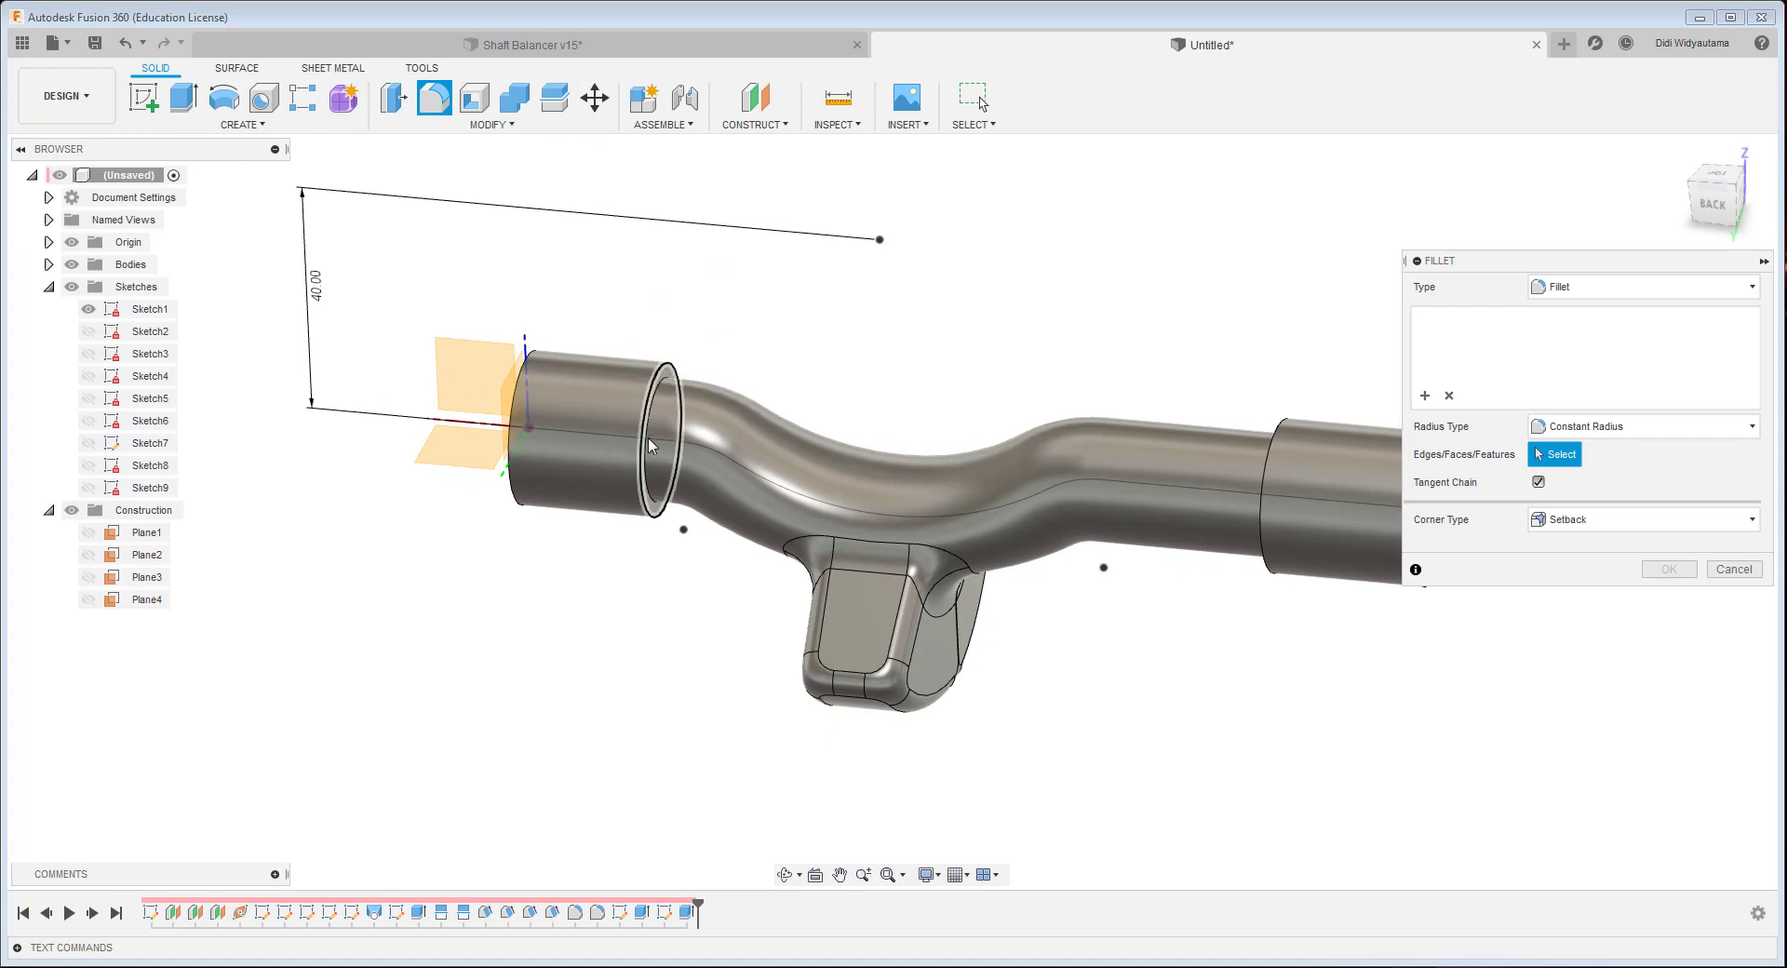
click(660, 398)
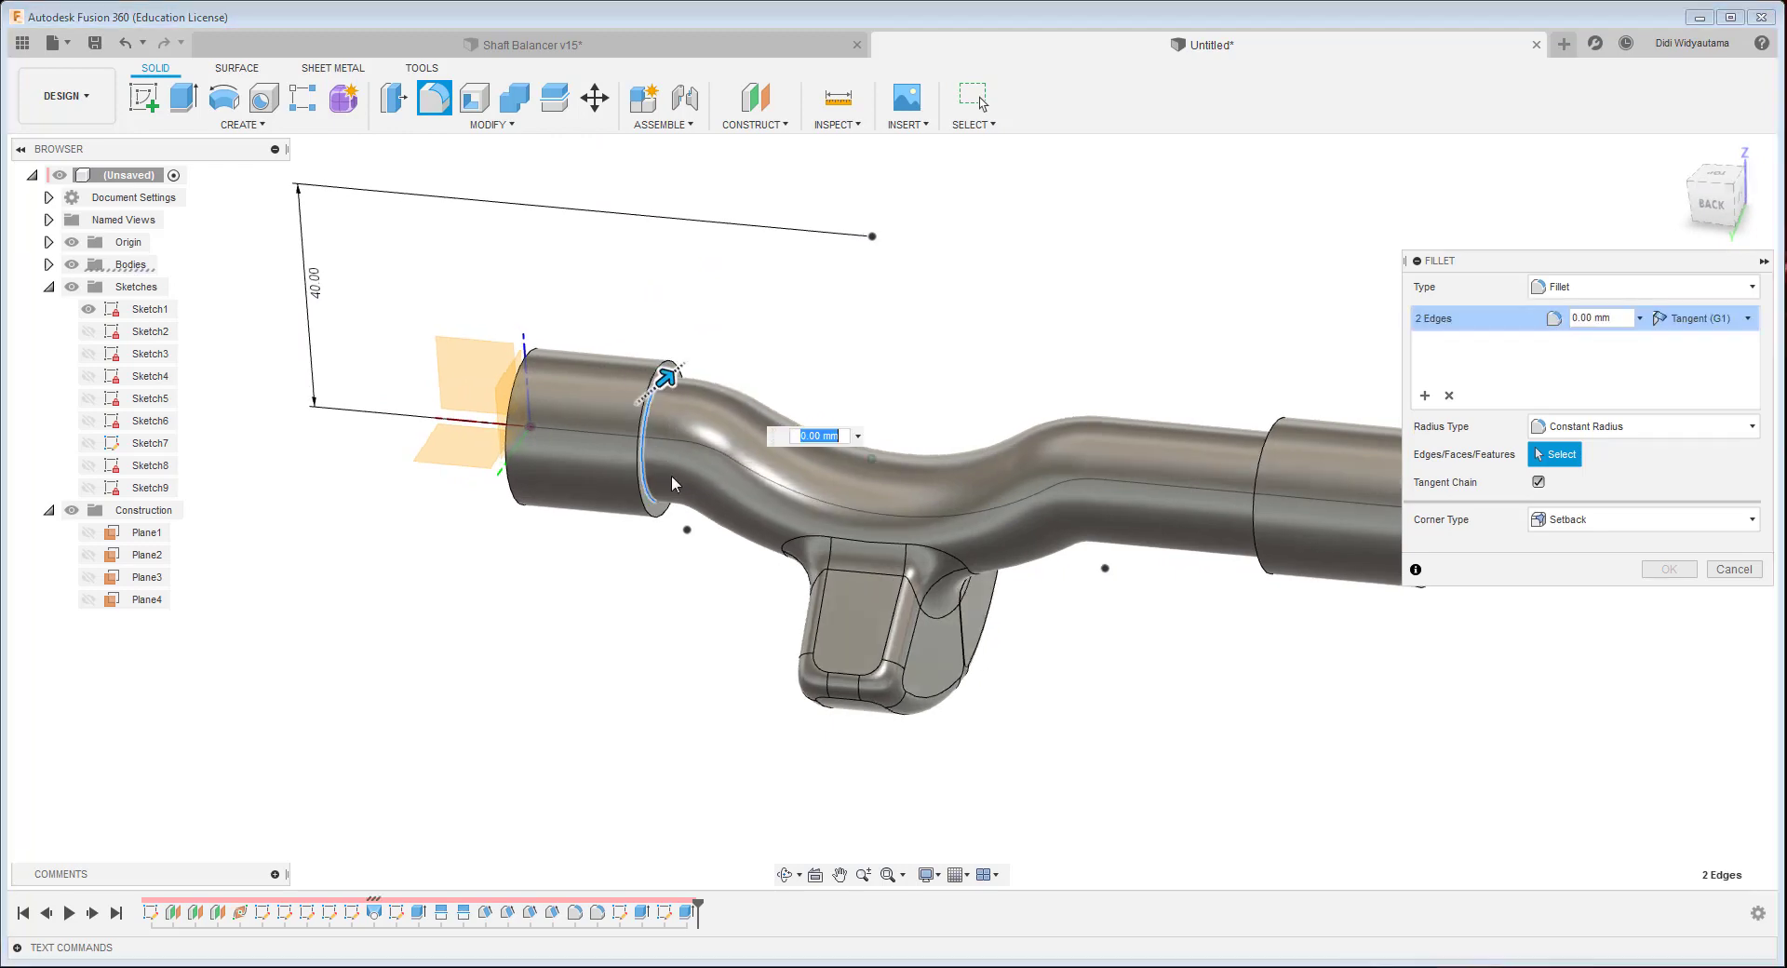
scroll(672, 474, up, 5)
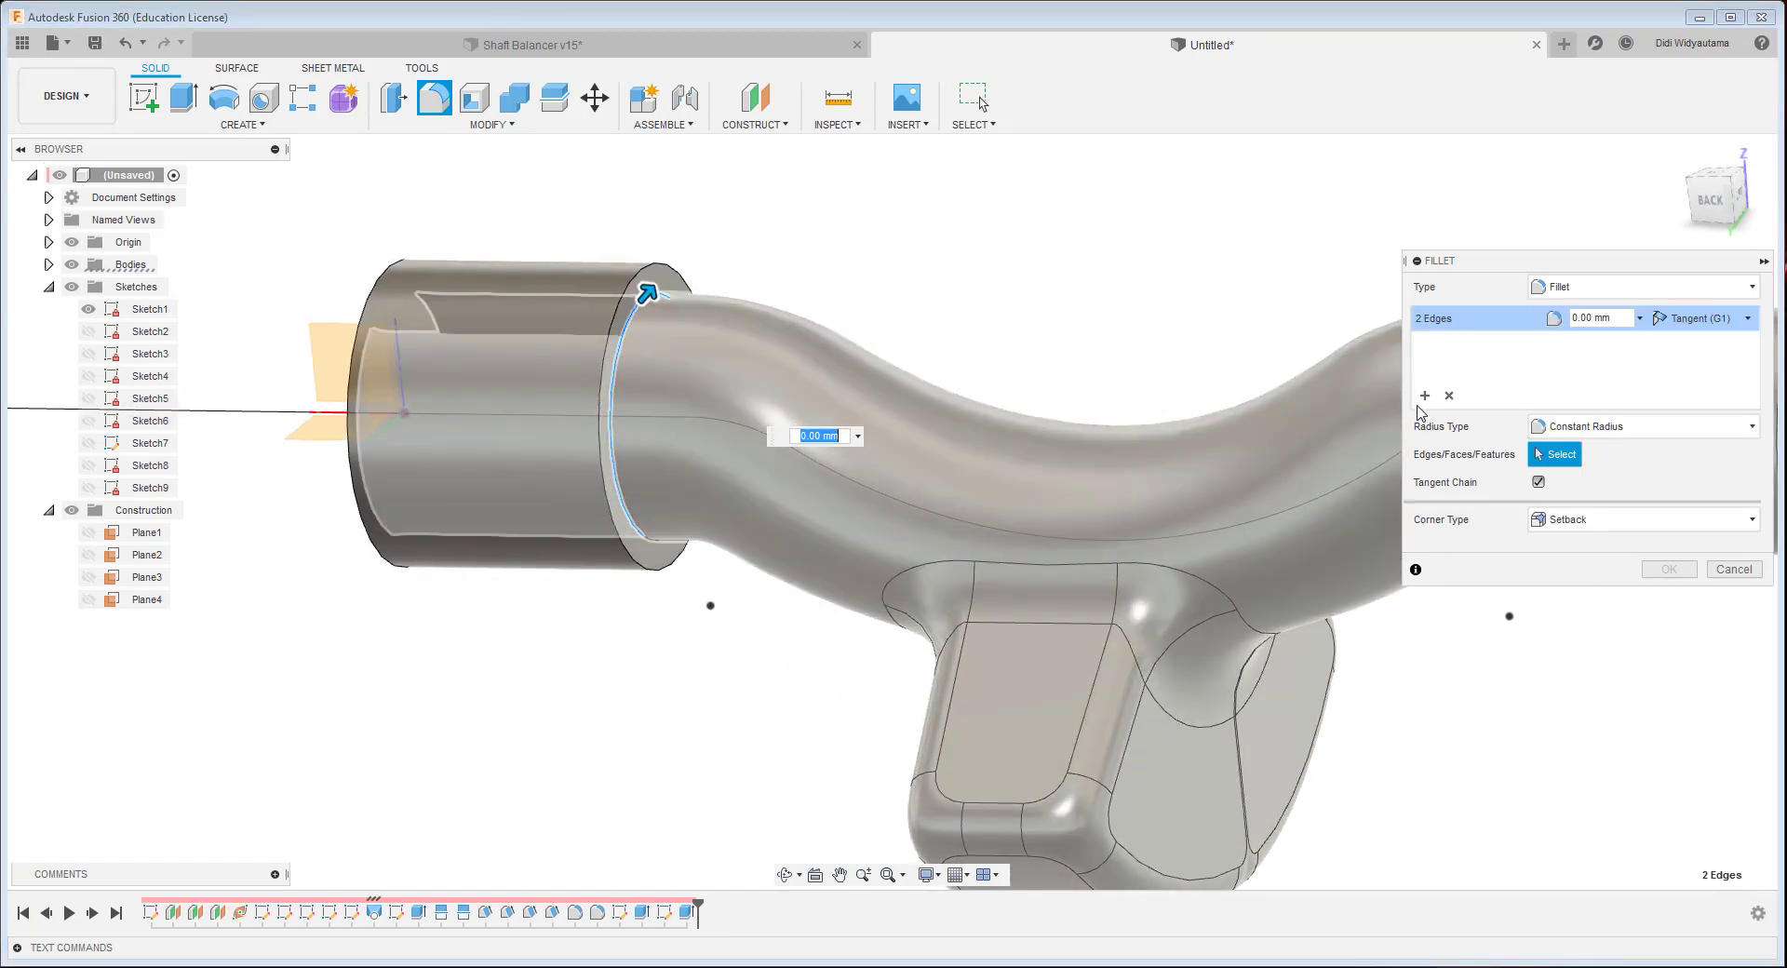
click(1448, 396)
shift+middle_drag(725, 298, 745, 352)
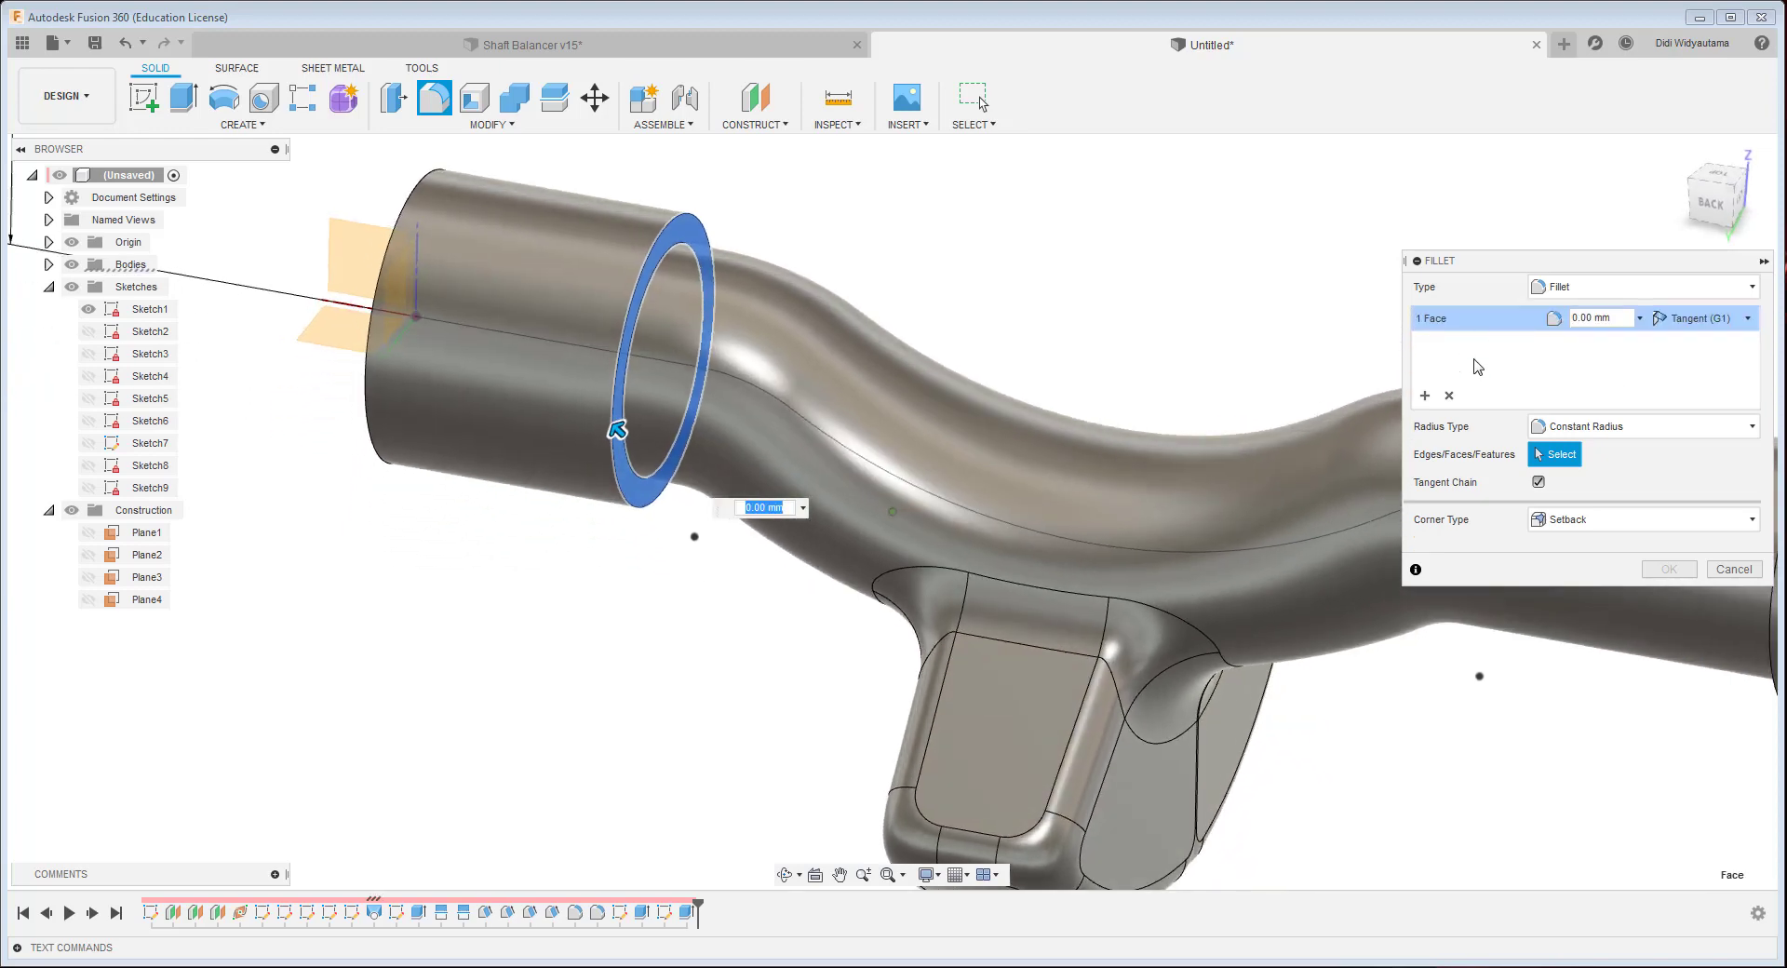
click(734, 324)
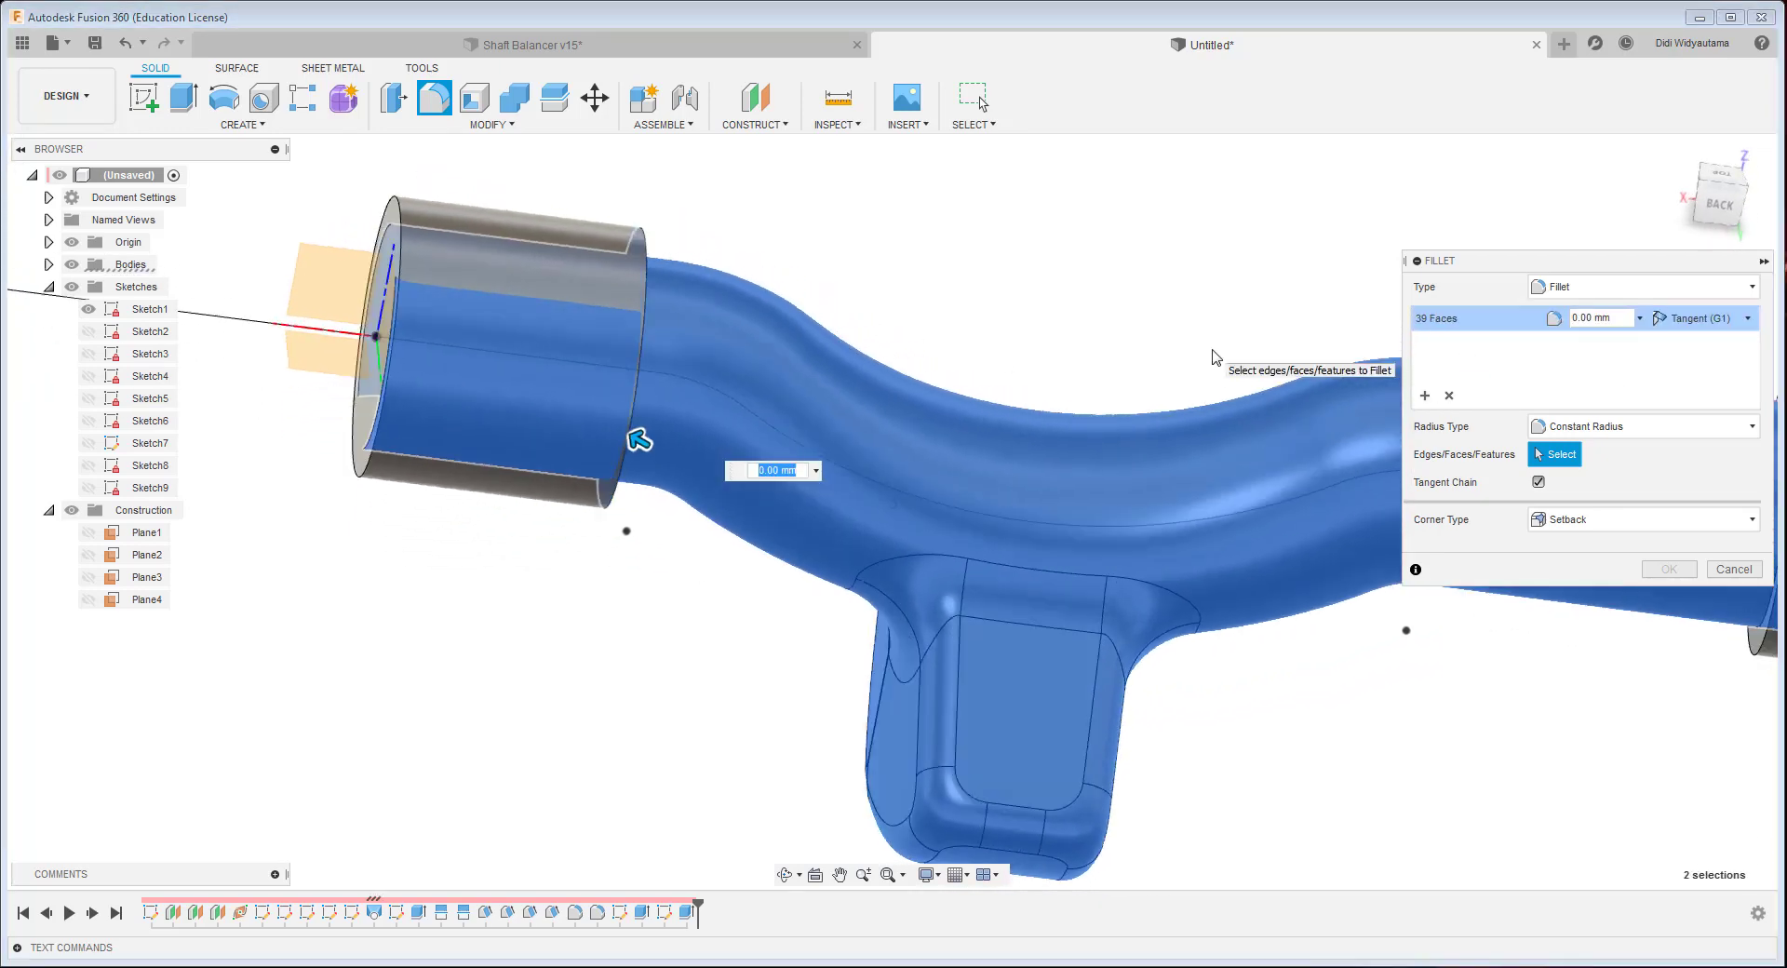
click(1733, 569)
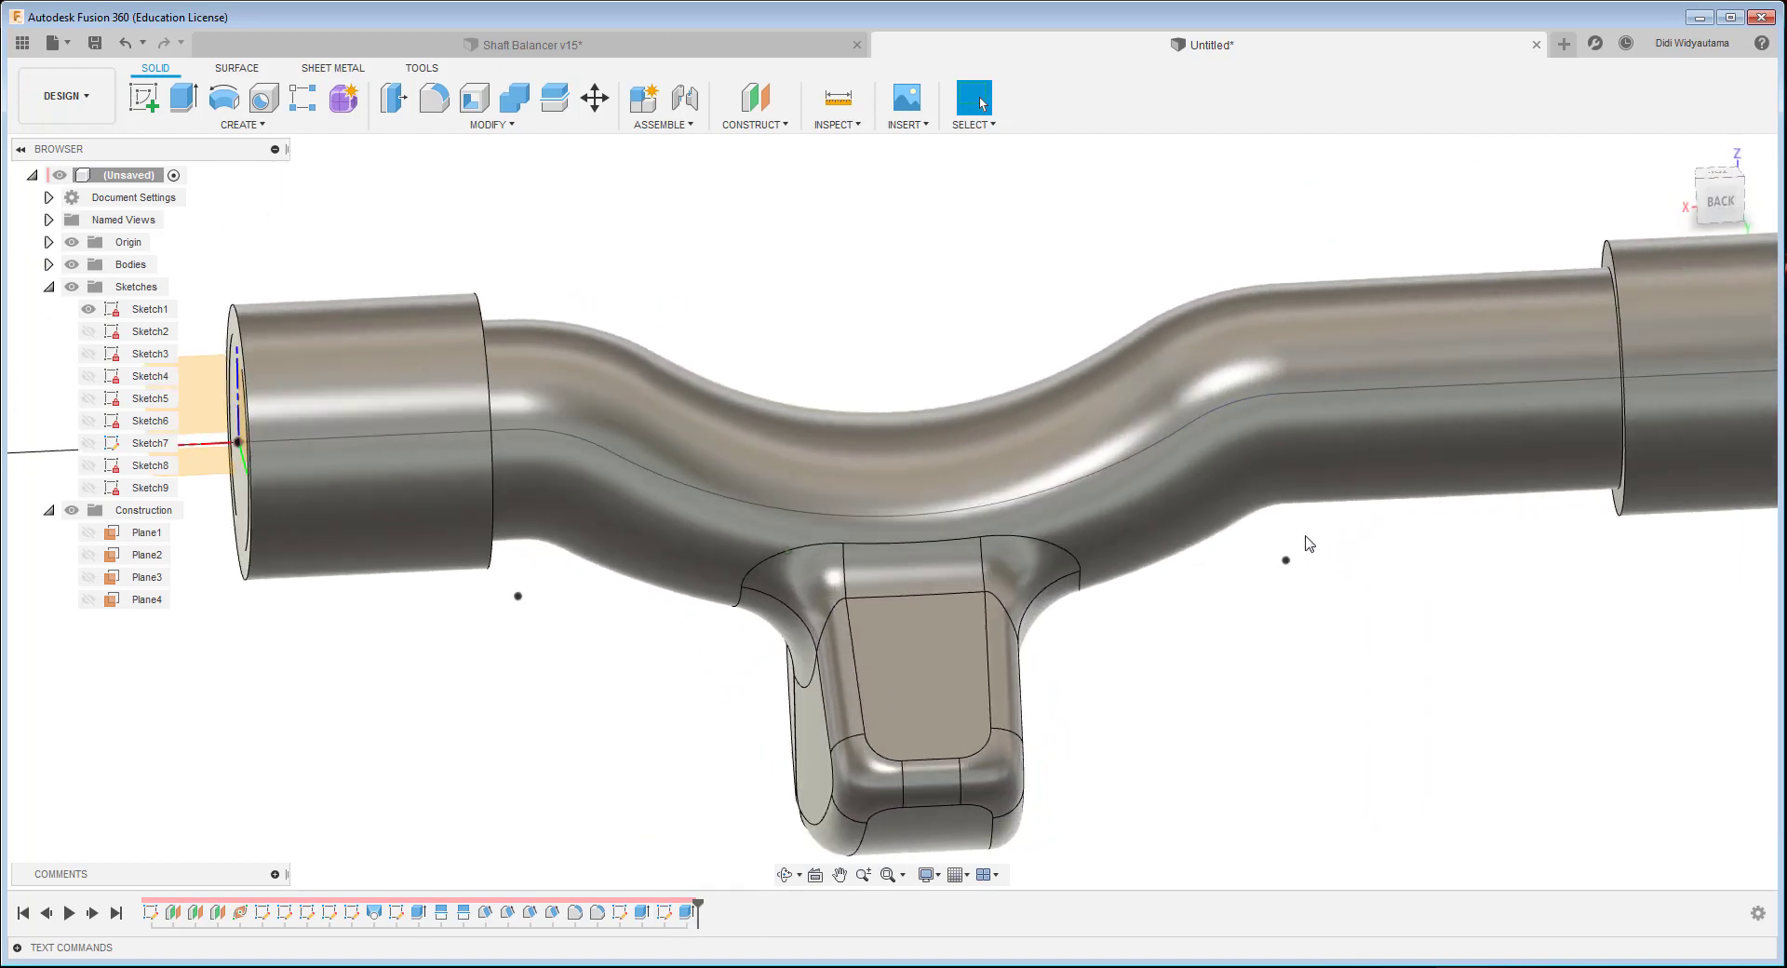
shift+middle_drag(1310, 545, 1383, 464)
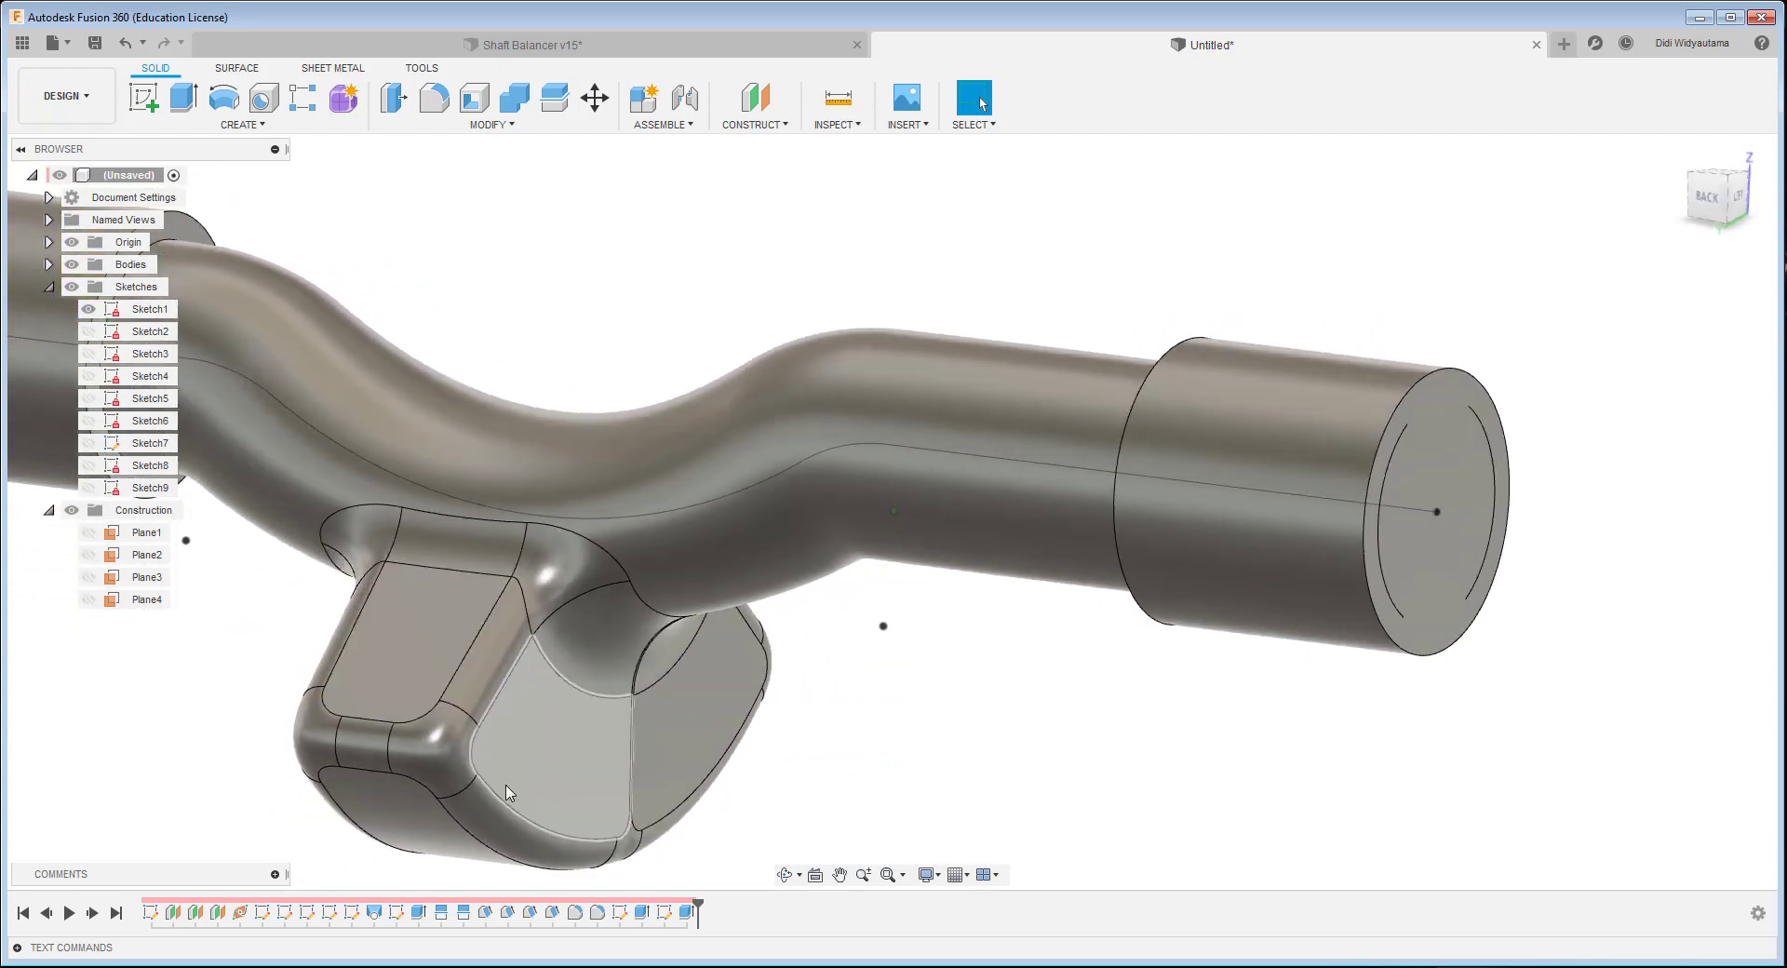
- Edit the shaft loft, setting the origin-side end profile's condition to Direction and switching the Tangent Edges option
click(375, 916)
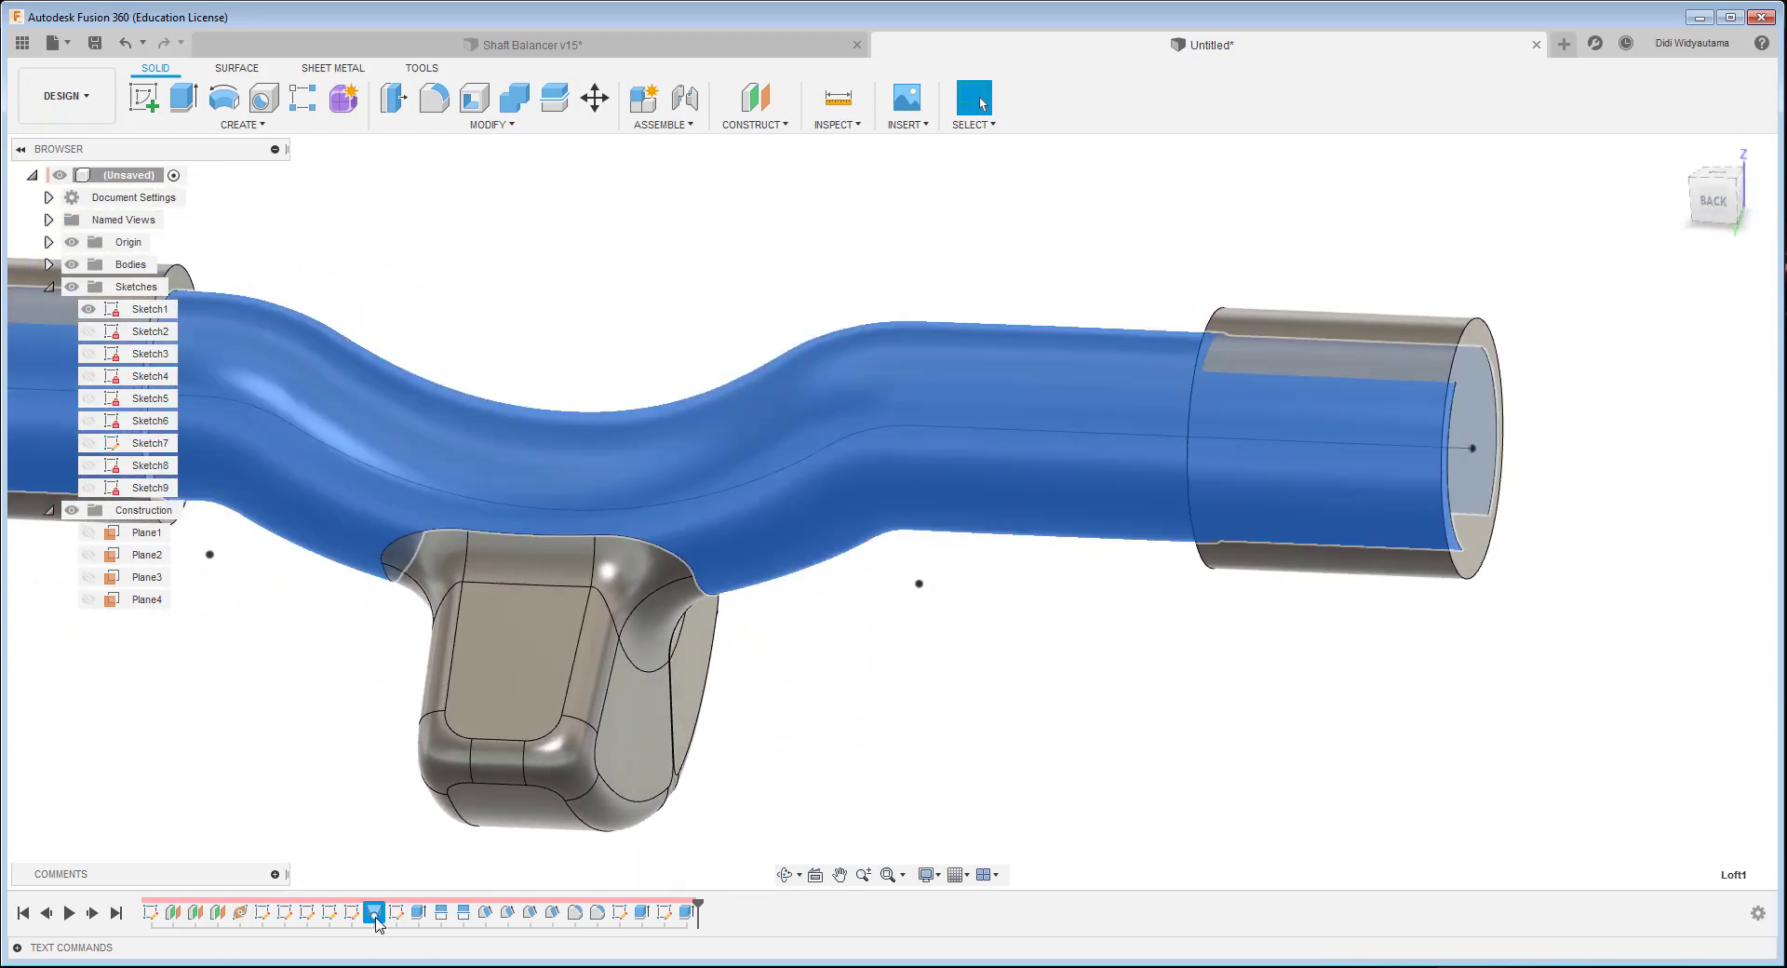
click(424, 751)
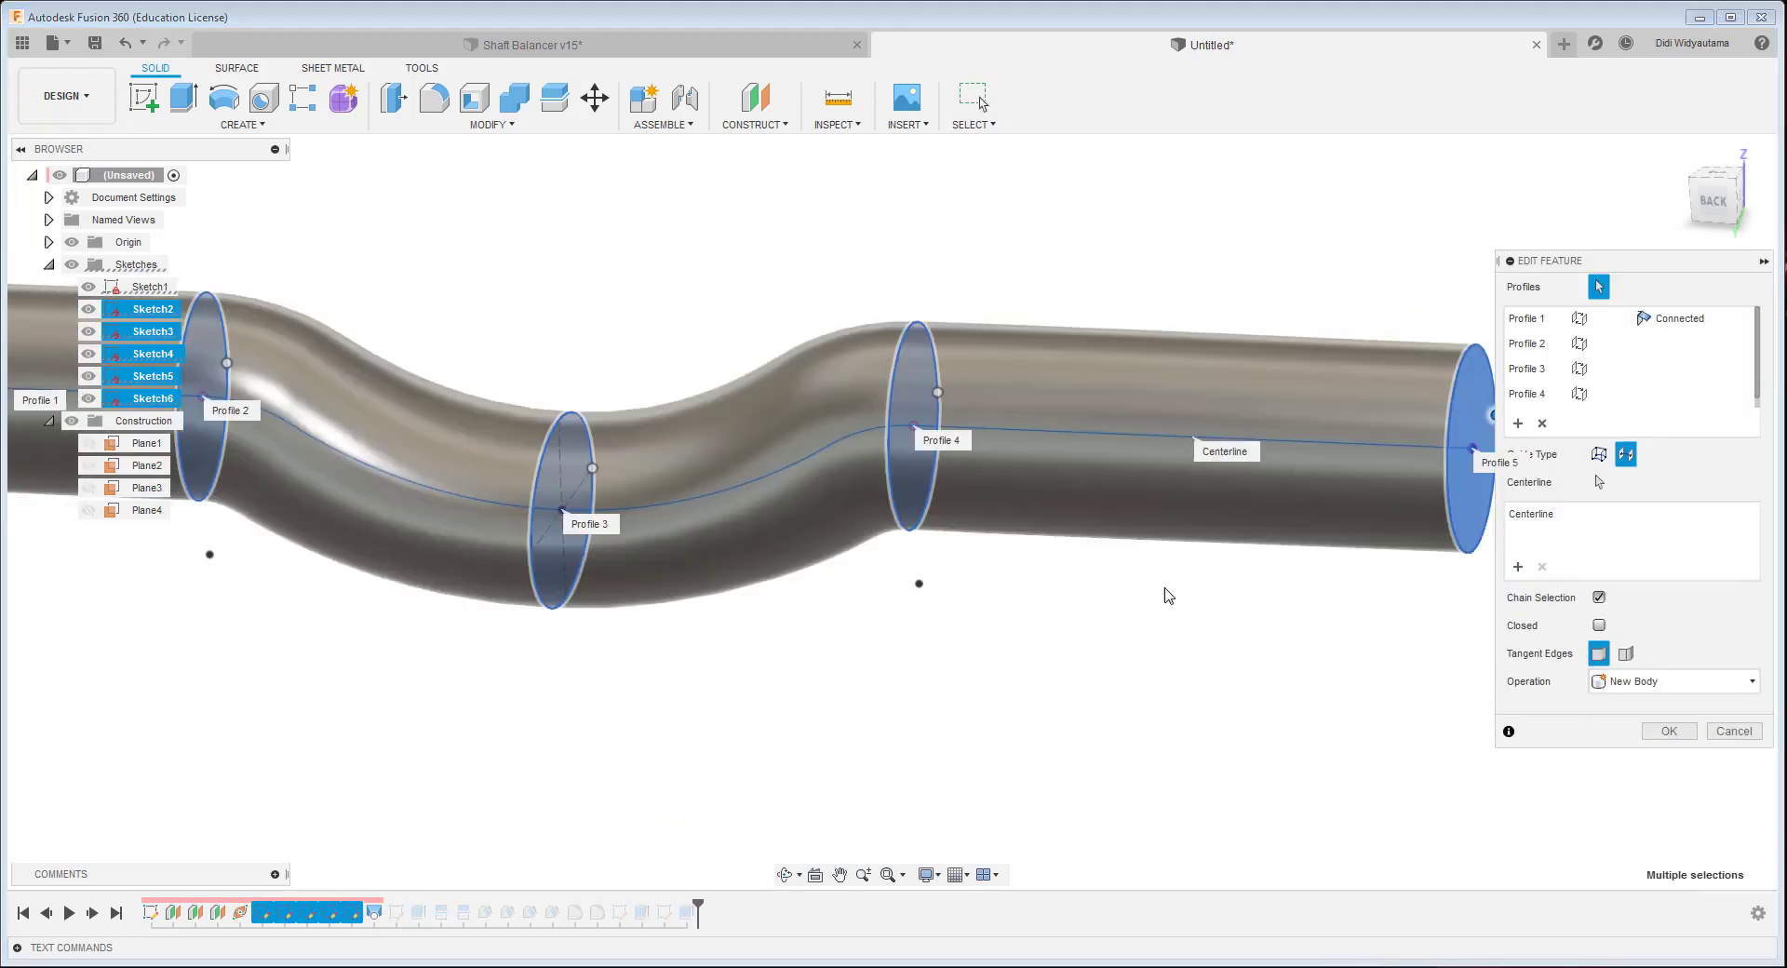
scroll(1313, 693, down, 2)
middle_drag(1313, 692, 931, 616)
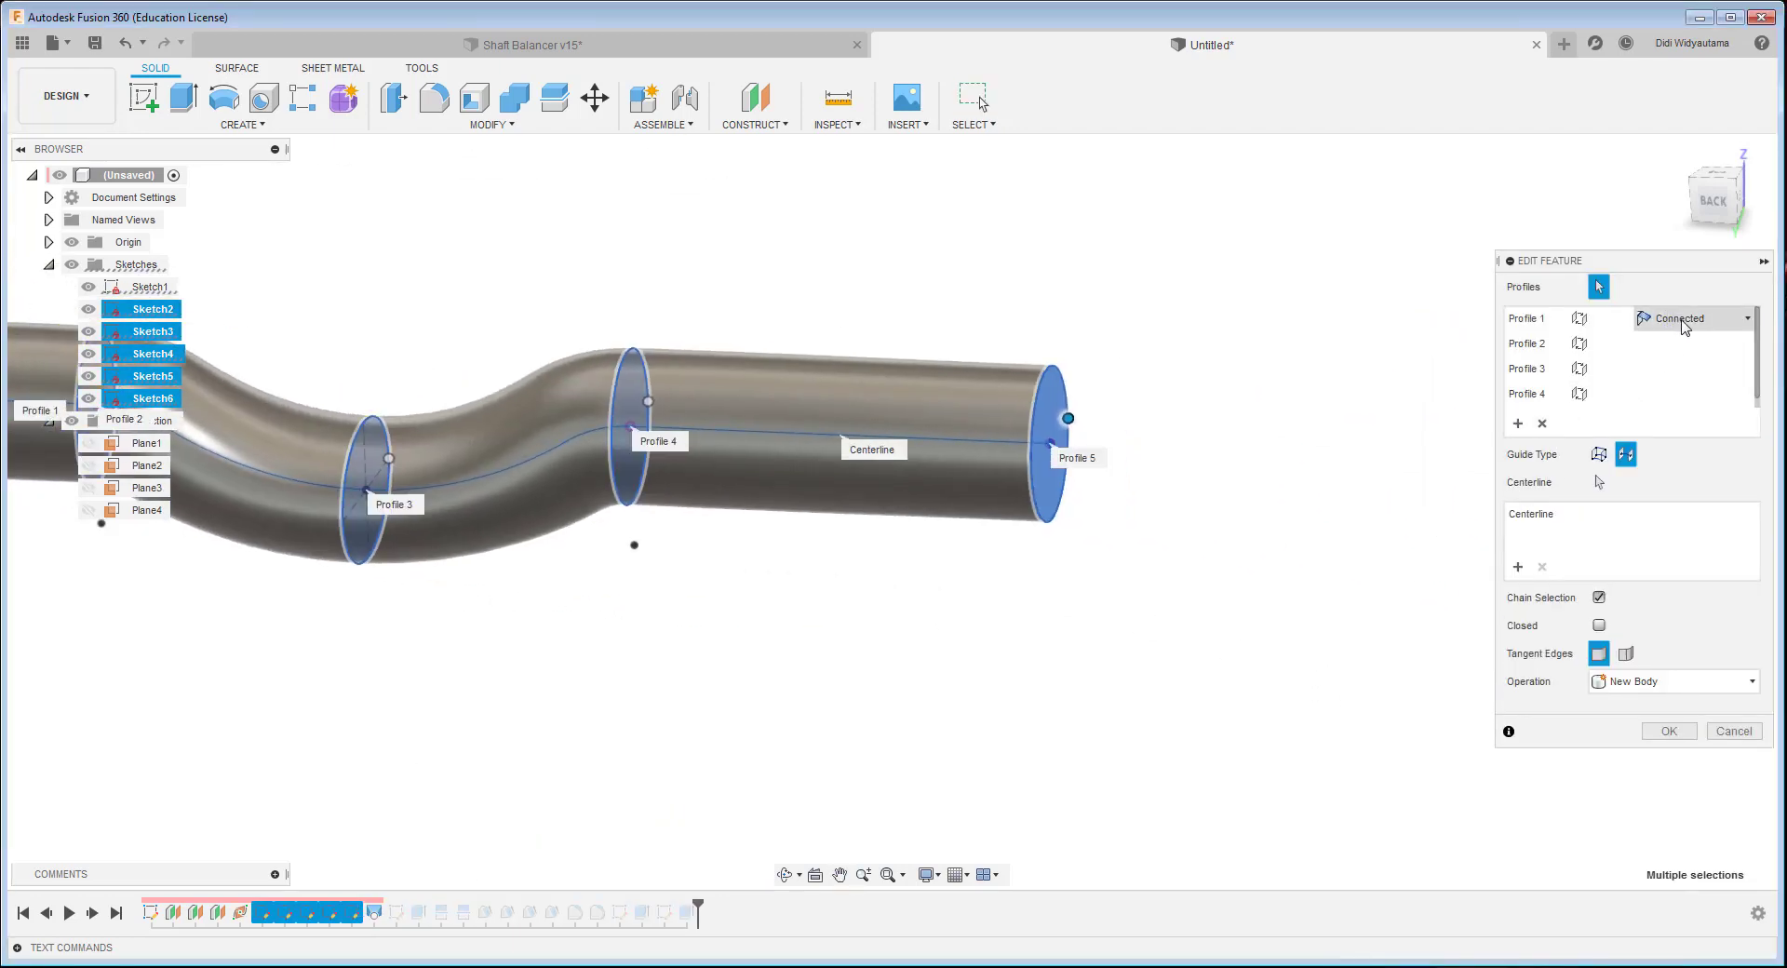
scroll(735, 589, down, 2)
middle_drag(732, 593, 1029, 618)
shift+middle_drag(511, 483, 450, 497)
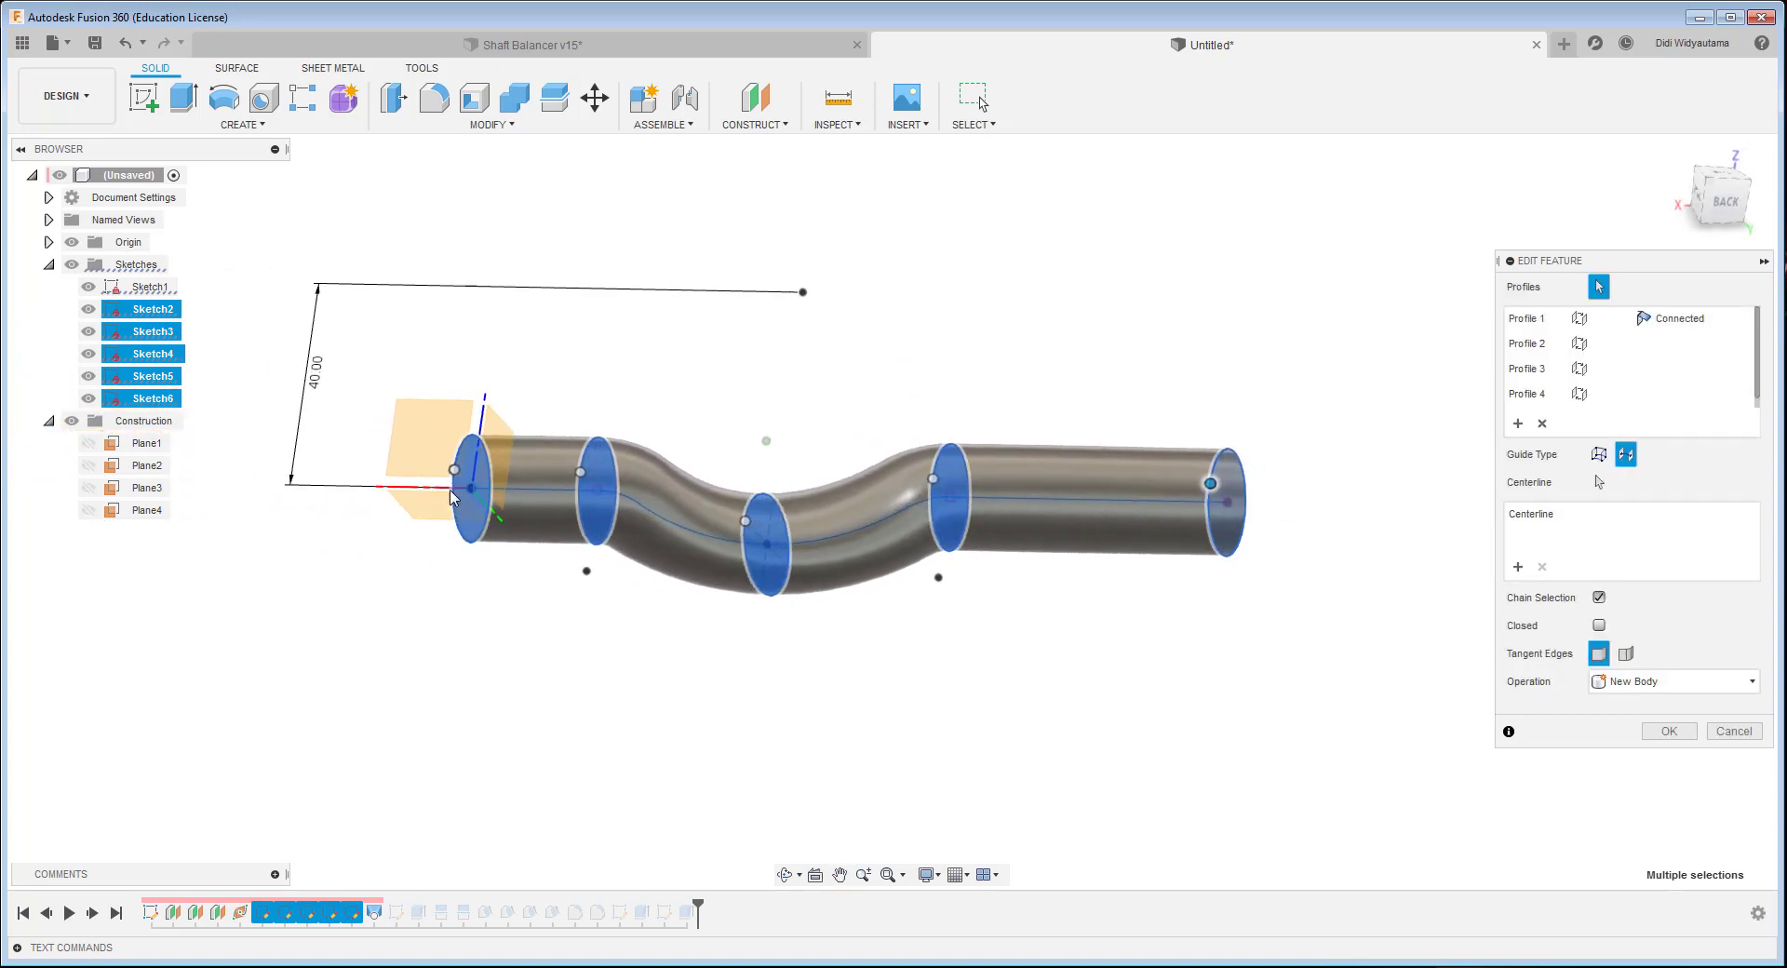
scroll(499, 459, up, 3)
click(1725, 325)
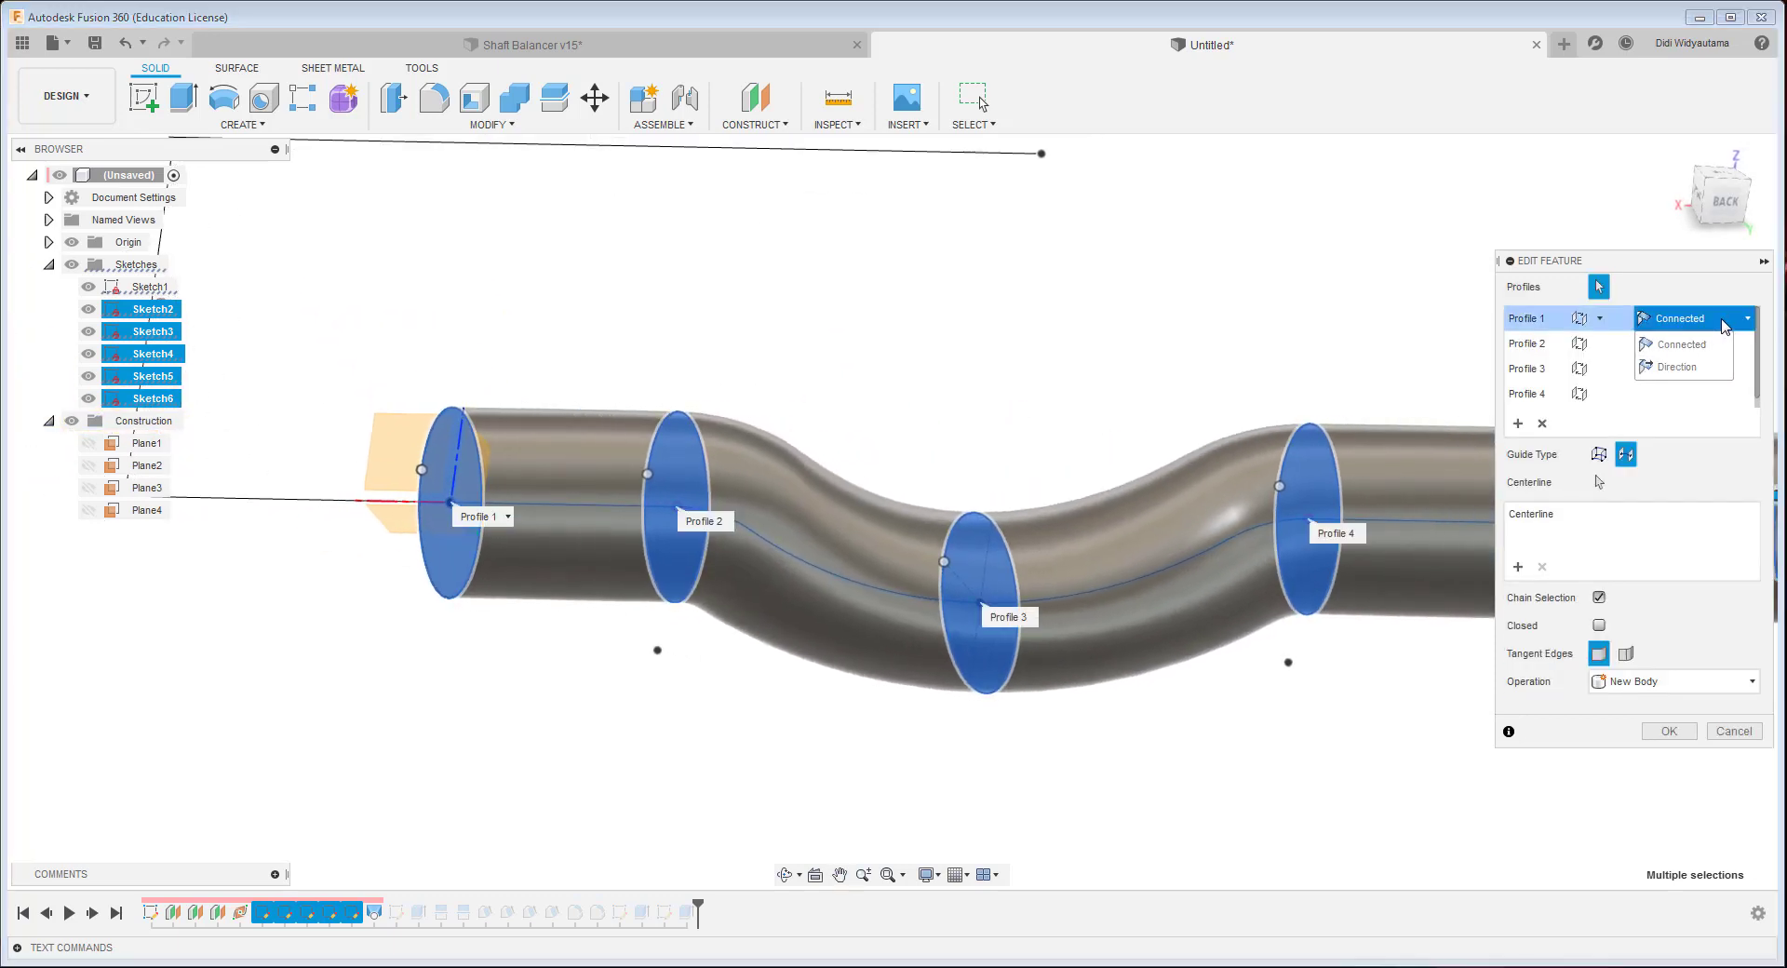
click(1709, 369)
shift+middle_drag(1480, 366, 1695, 500)
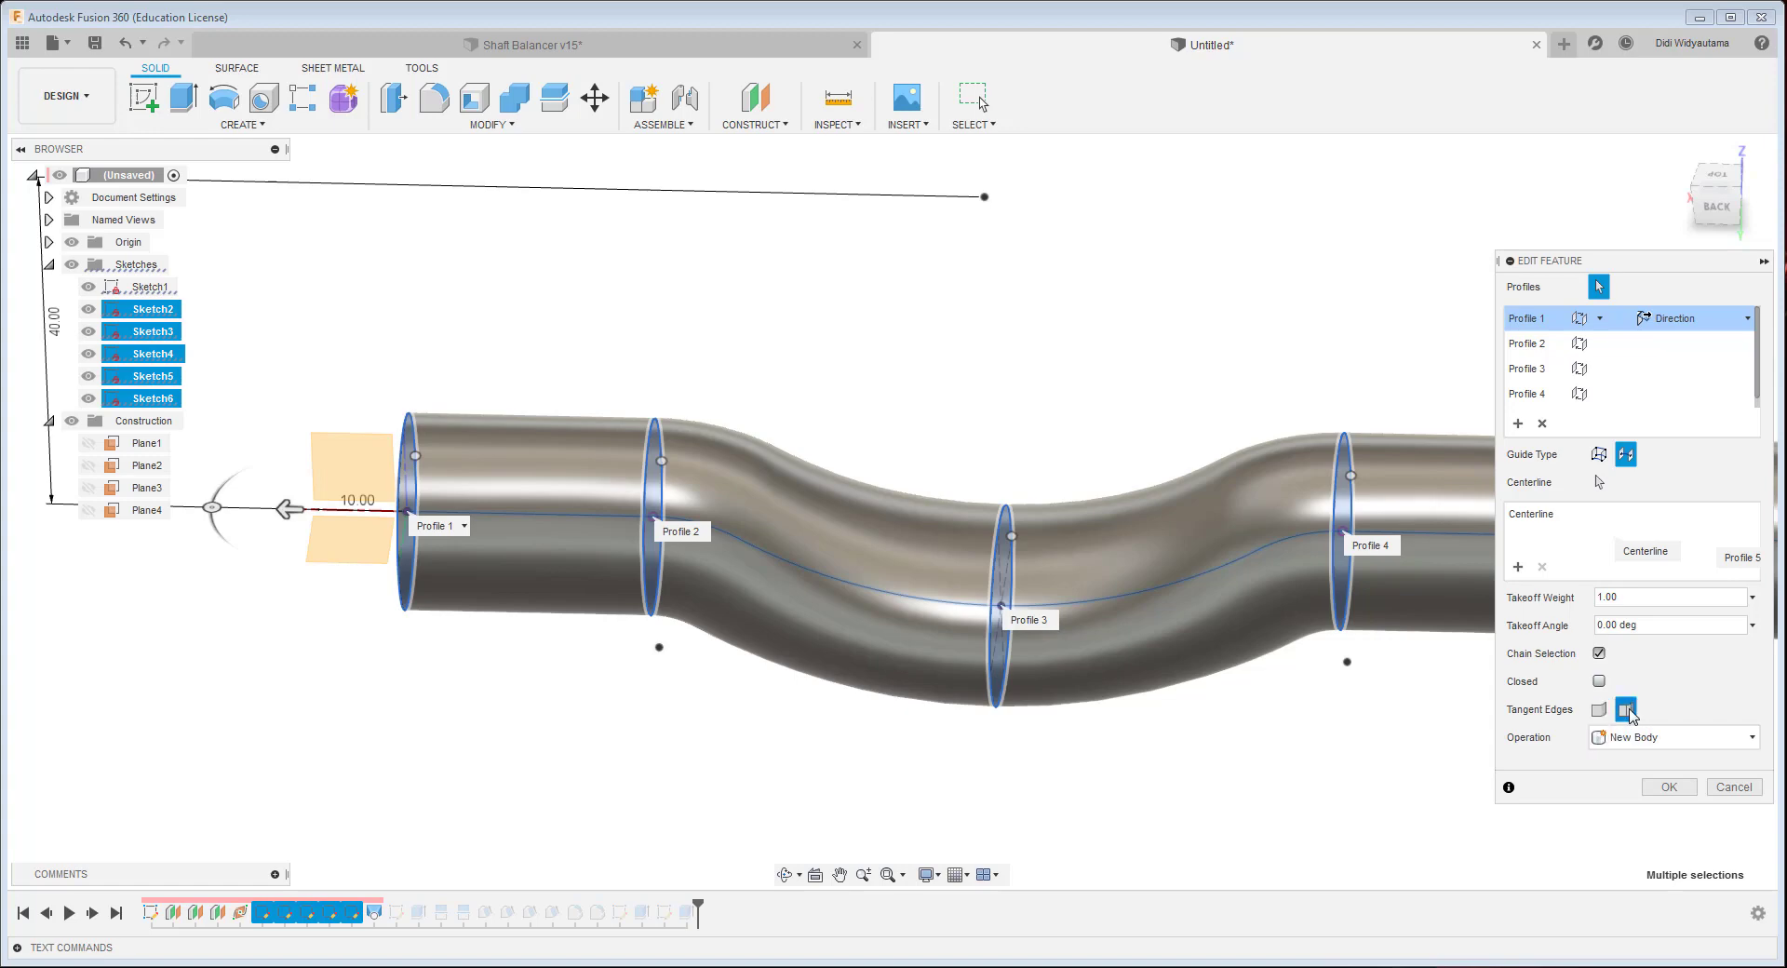
click(1668, 791)
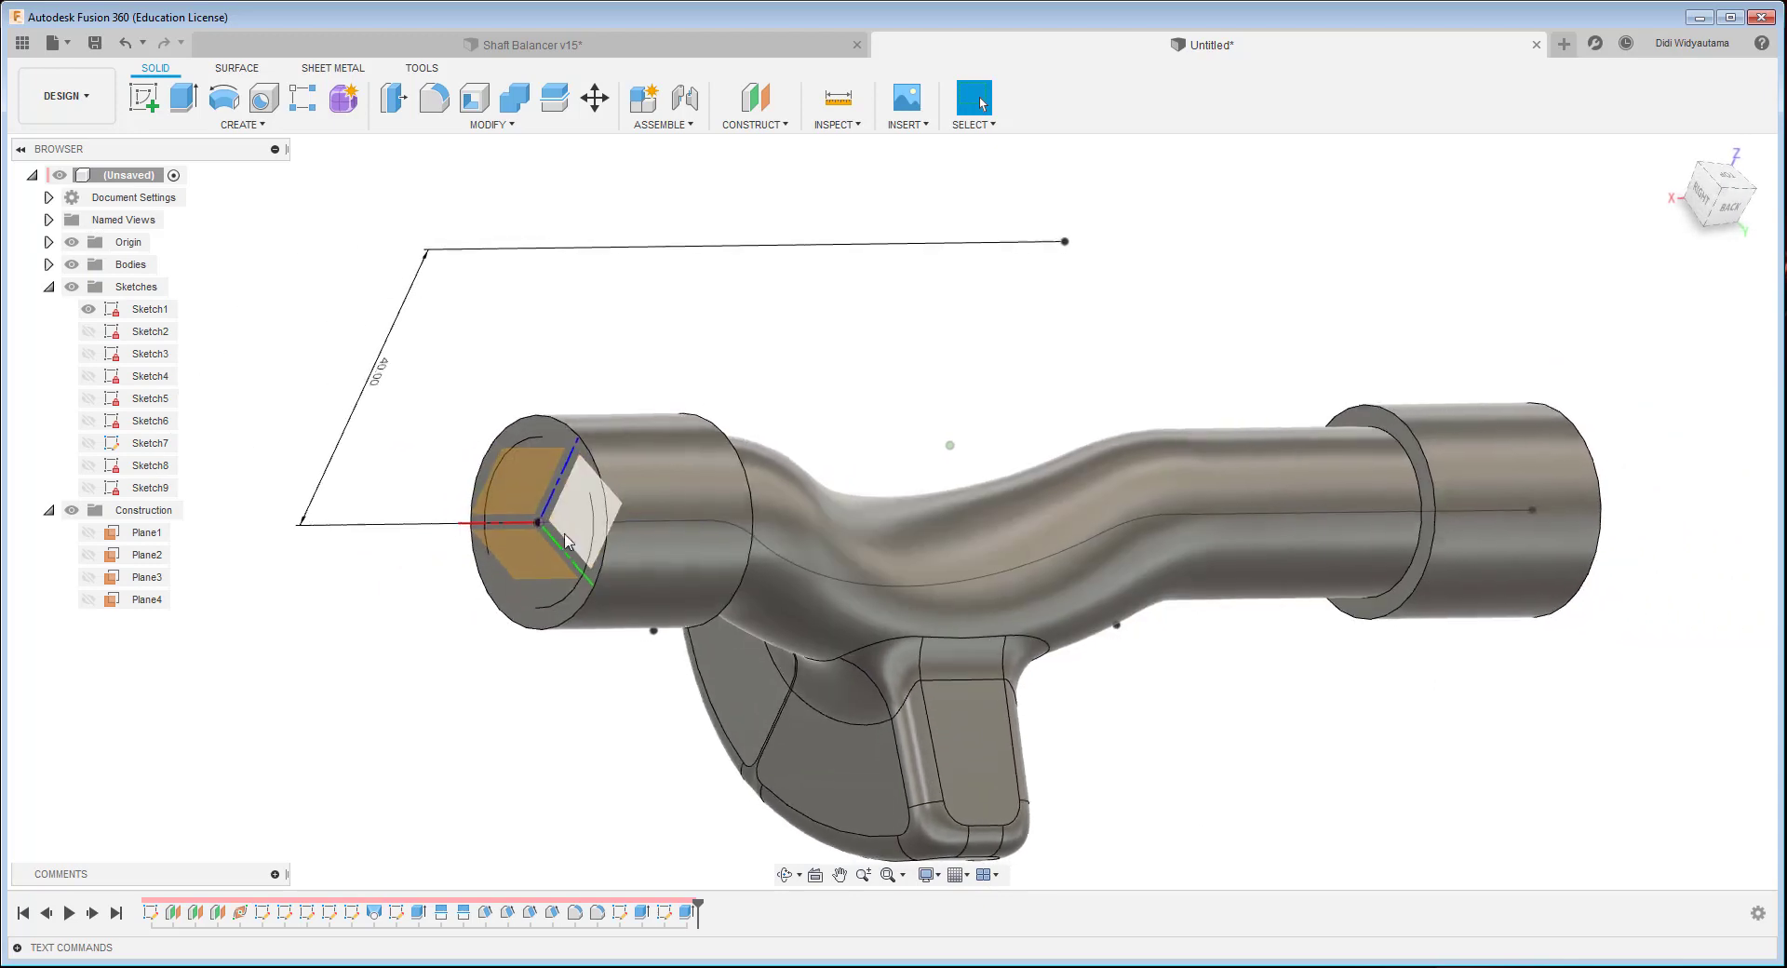
- Edit both collar extrusions to include the inner circle profile along with the ring at each shaft end
double_click(641, 912)
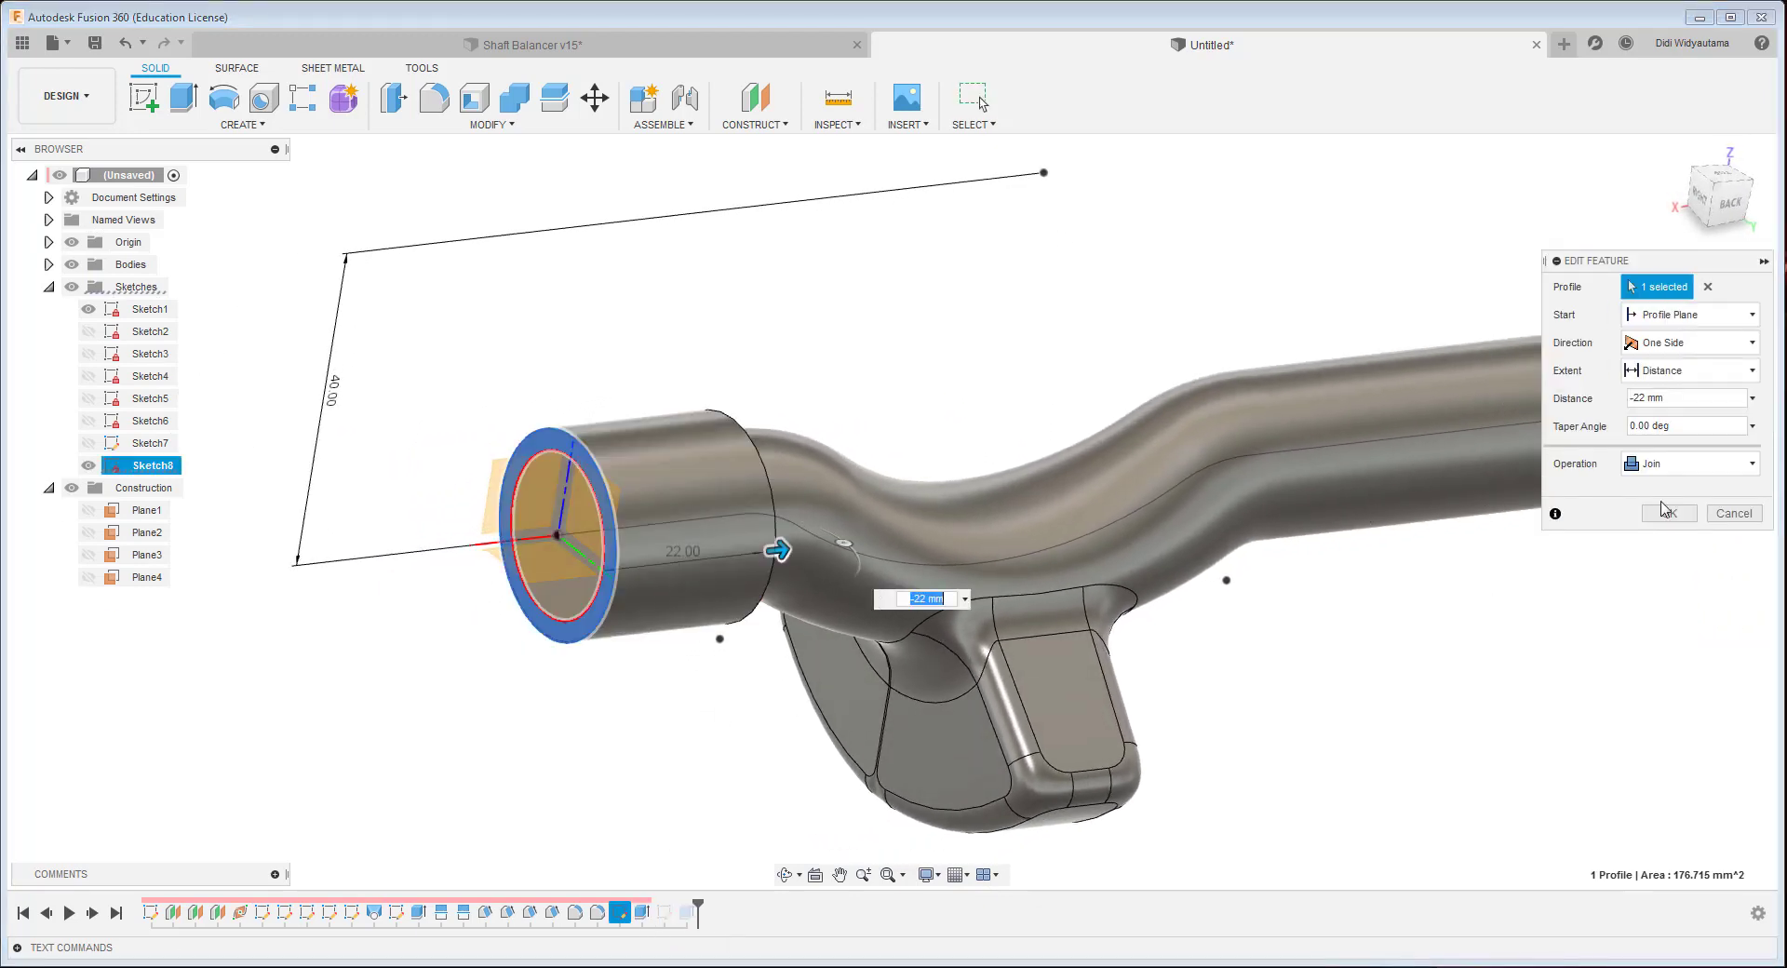
click(593, 495)
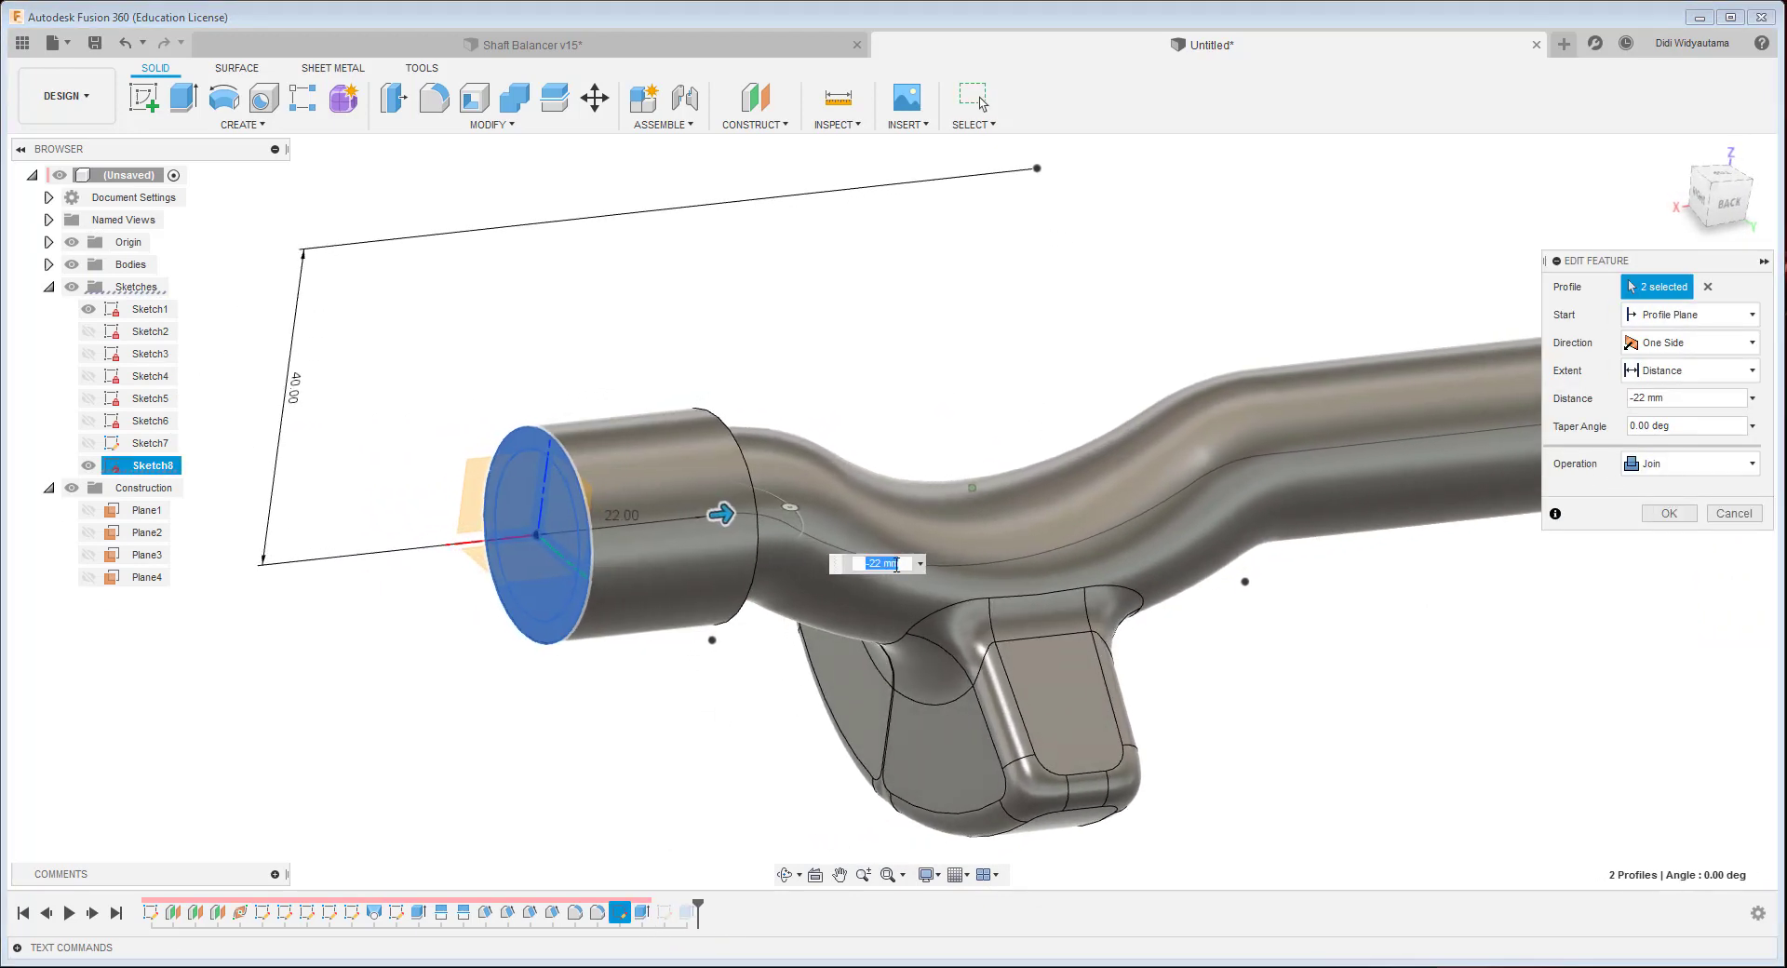
click(1668, 513)
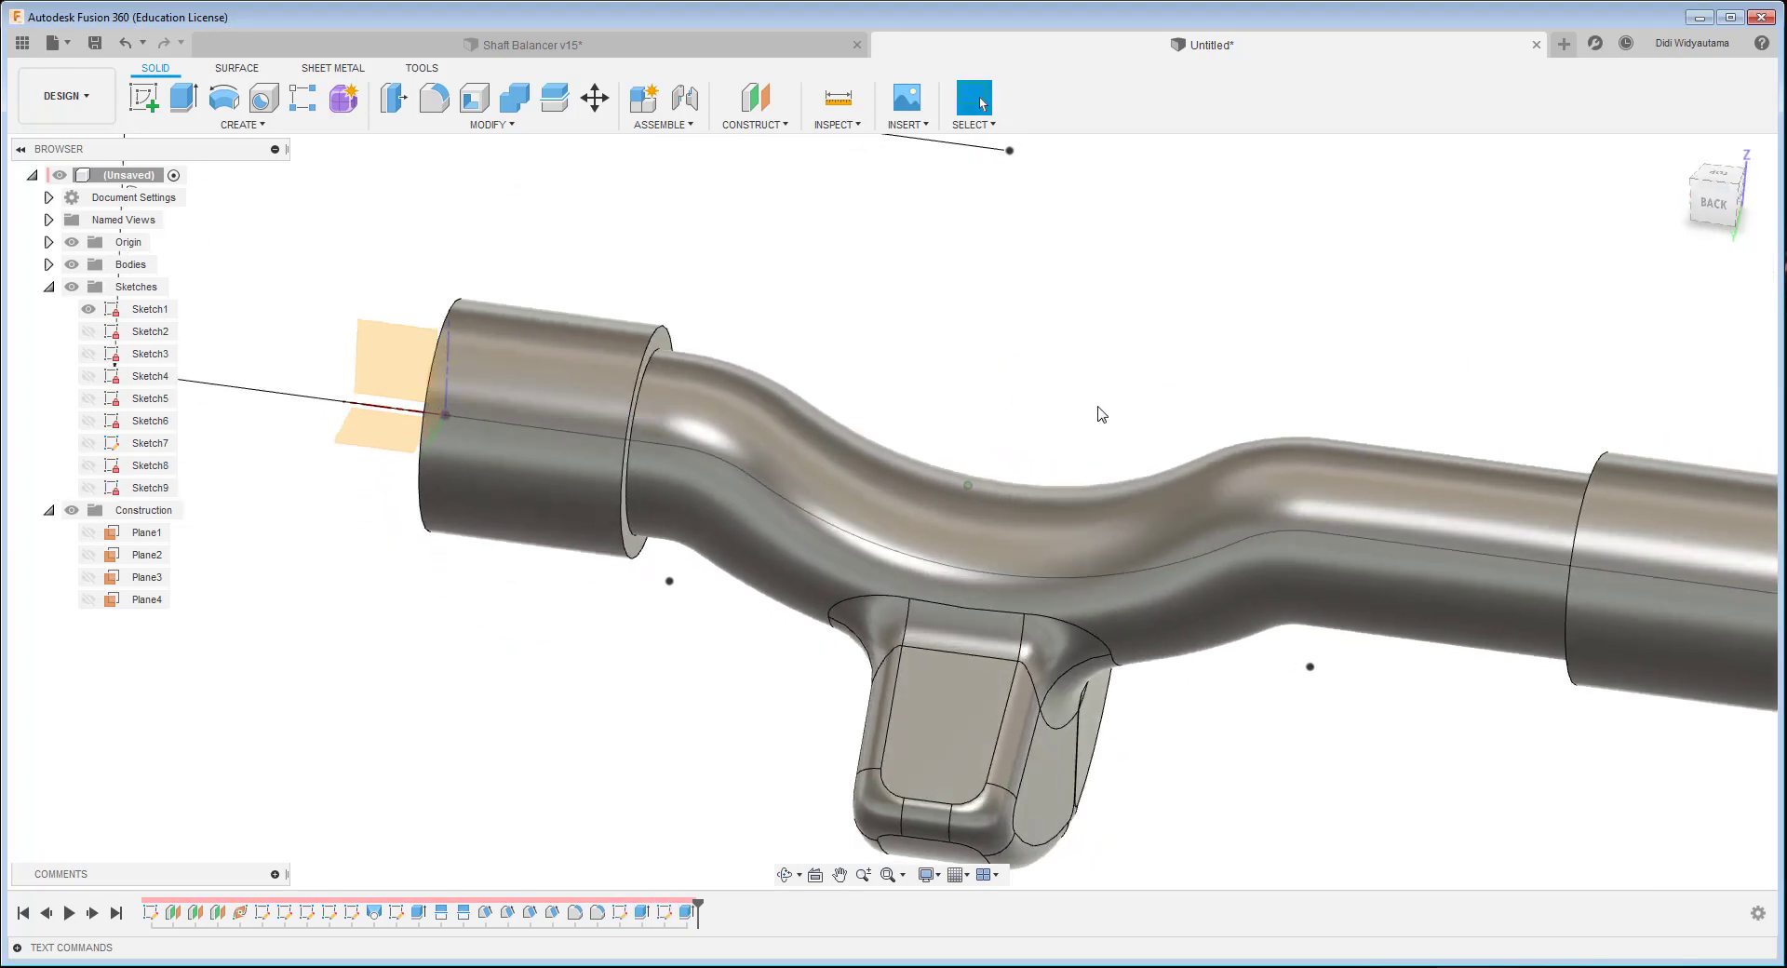
double_click(664, 912)
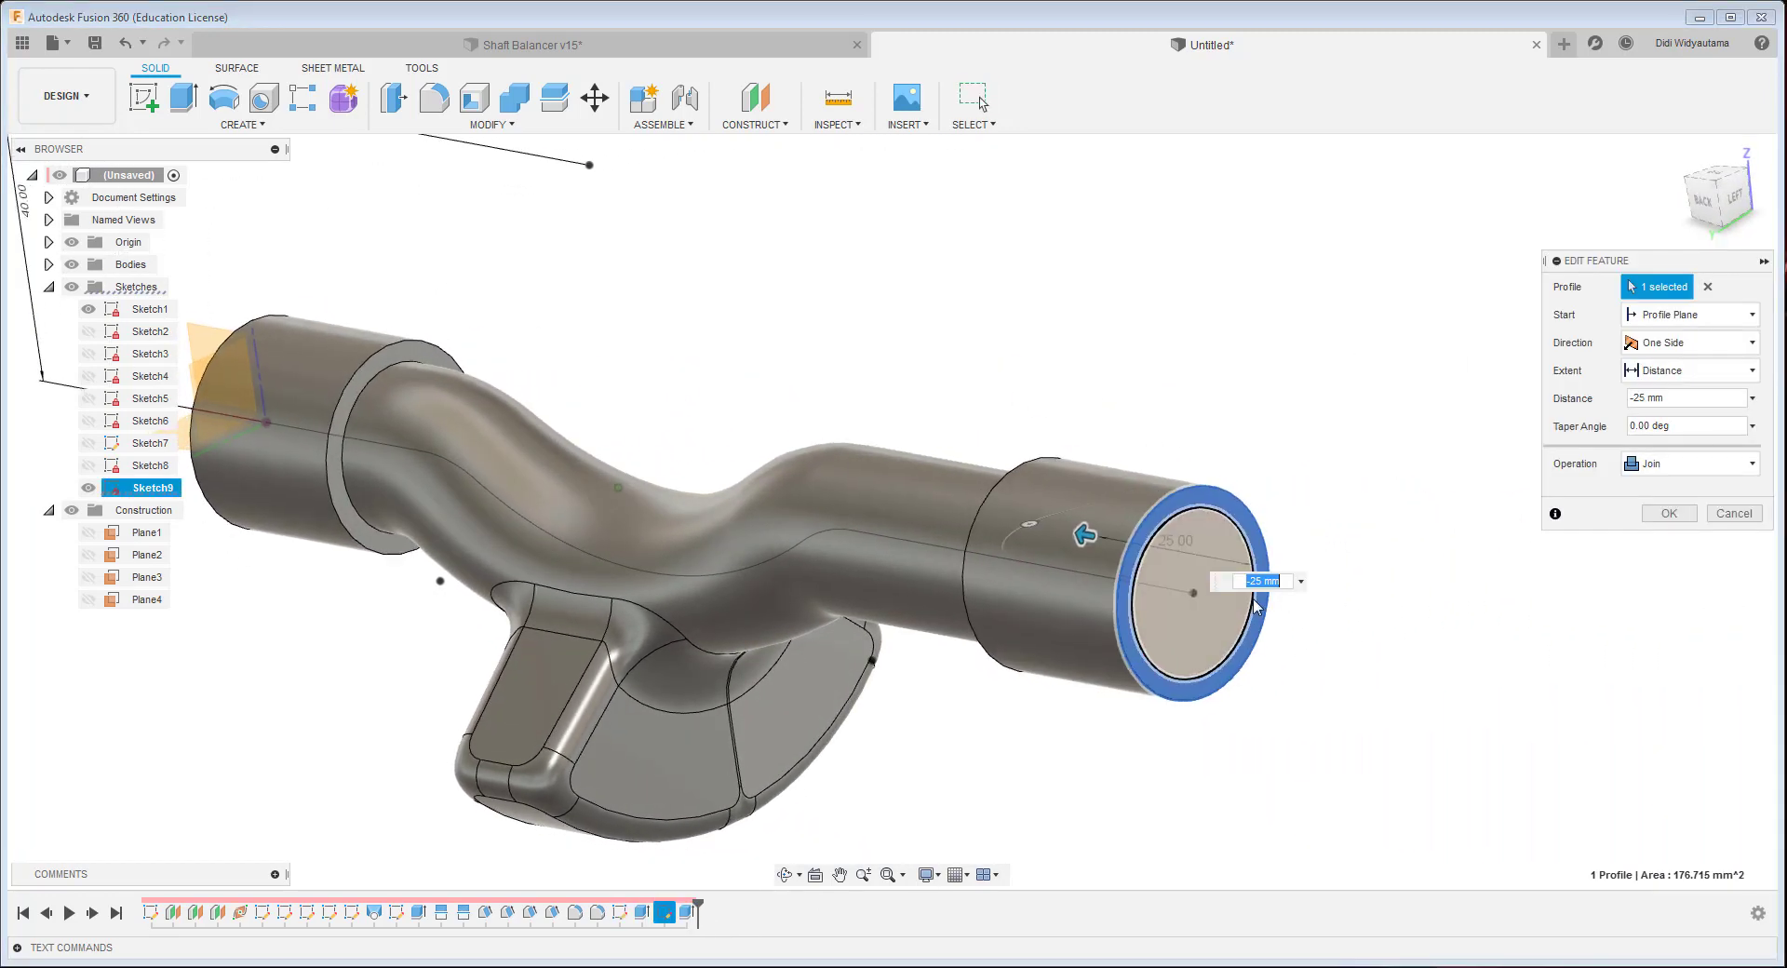
click(1668, 513)
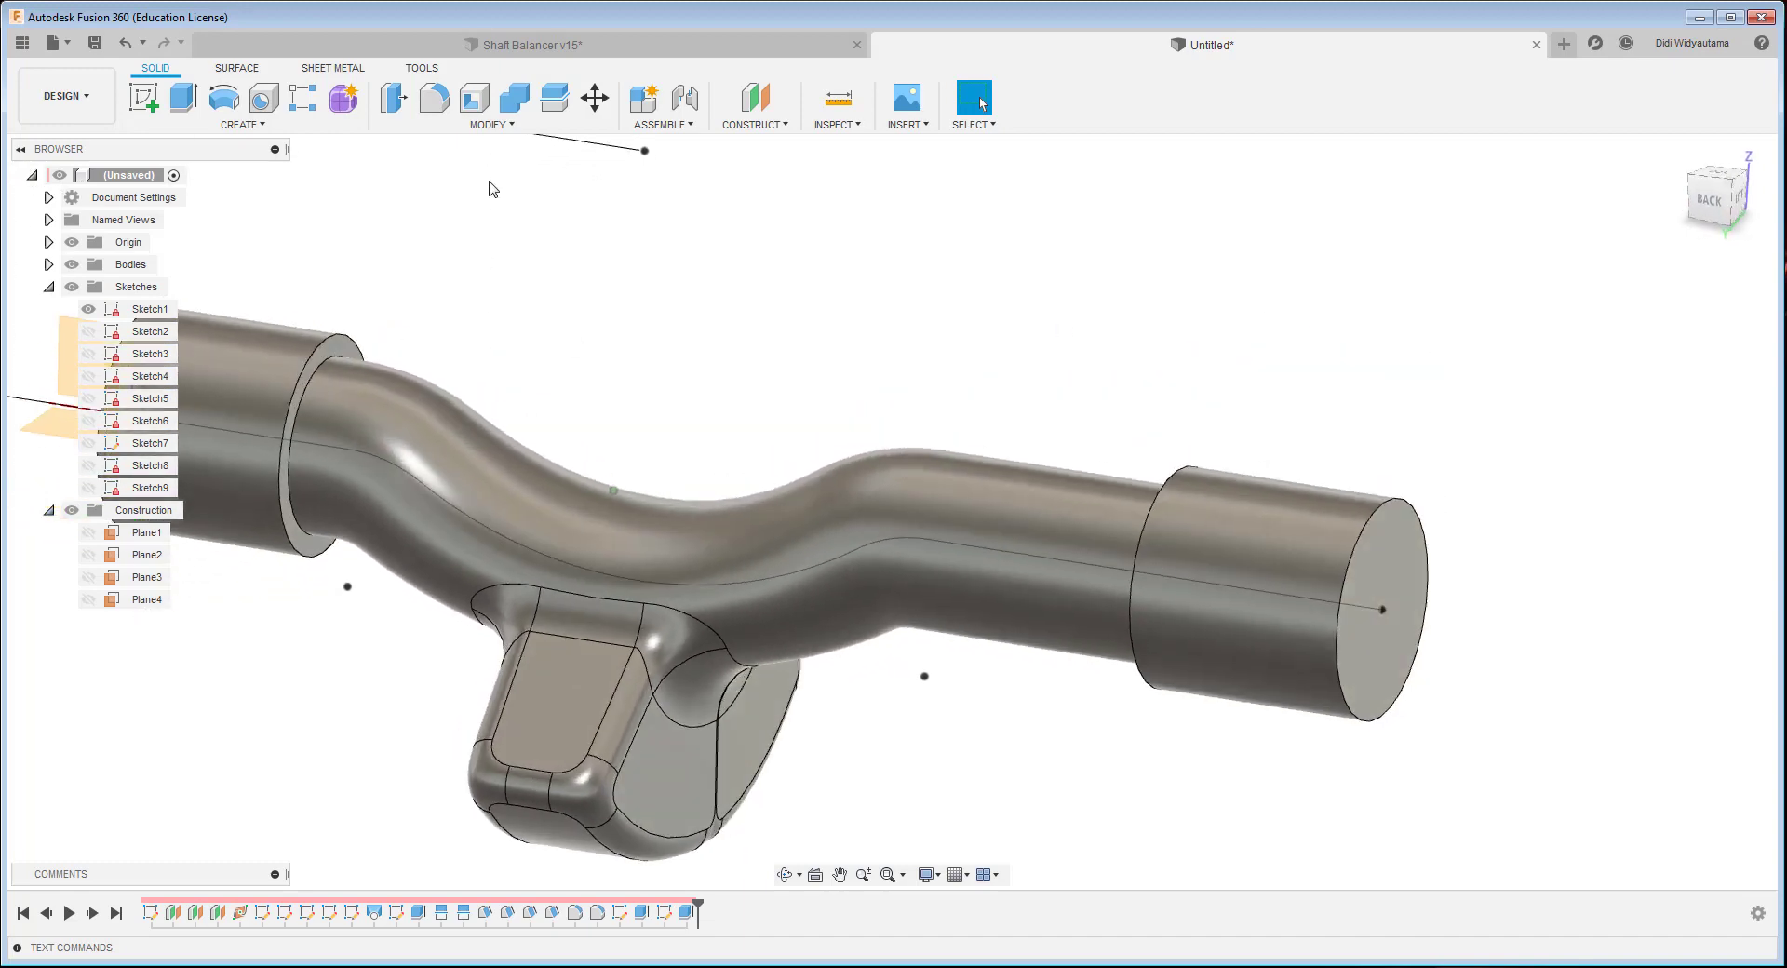
- Fillet the two inner edges where the collars meet the shaft with a 2 mm radius
key(f)
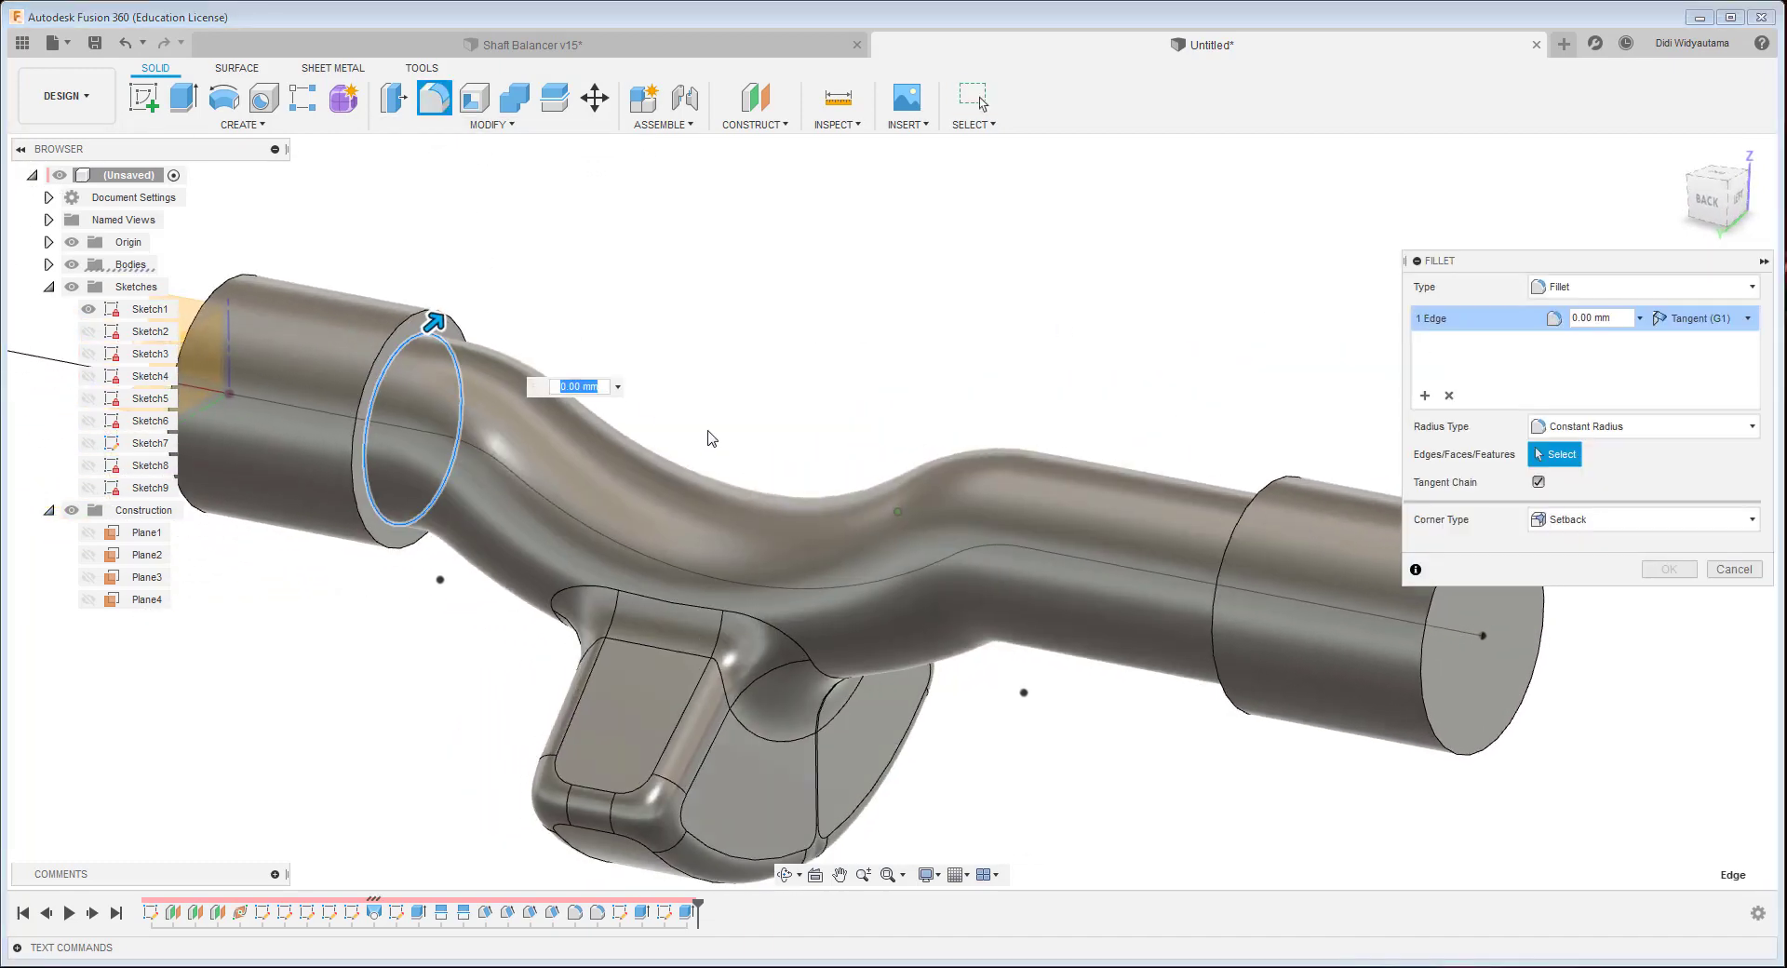
shift+middle_drag(711, 438, 1303, 484)
click(1201, 450)
shift+middle_drag(1334, 575, 1345, 607)
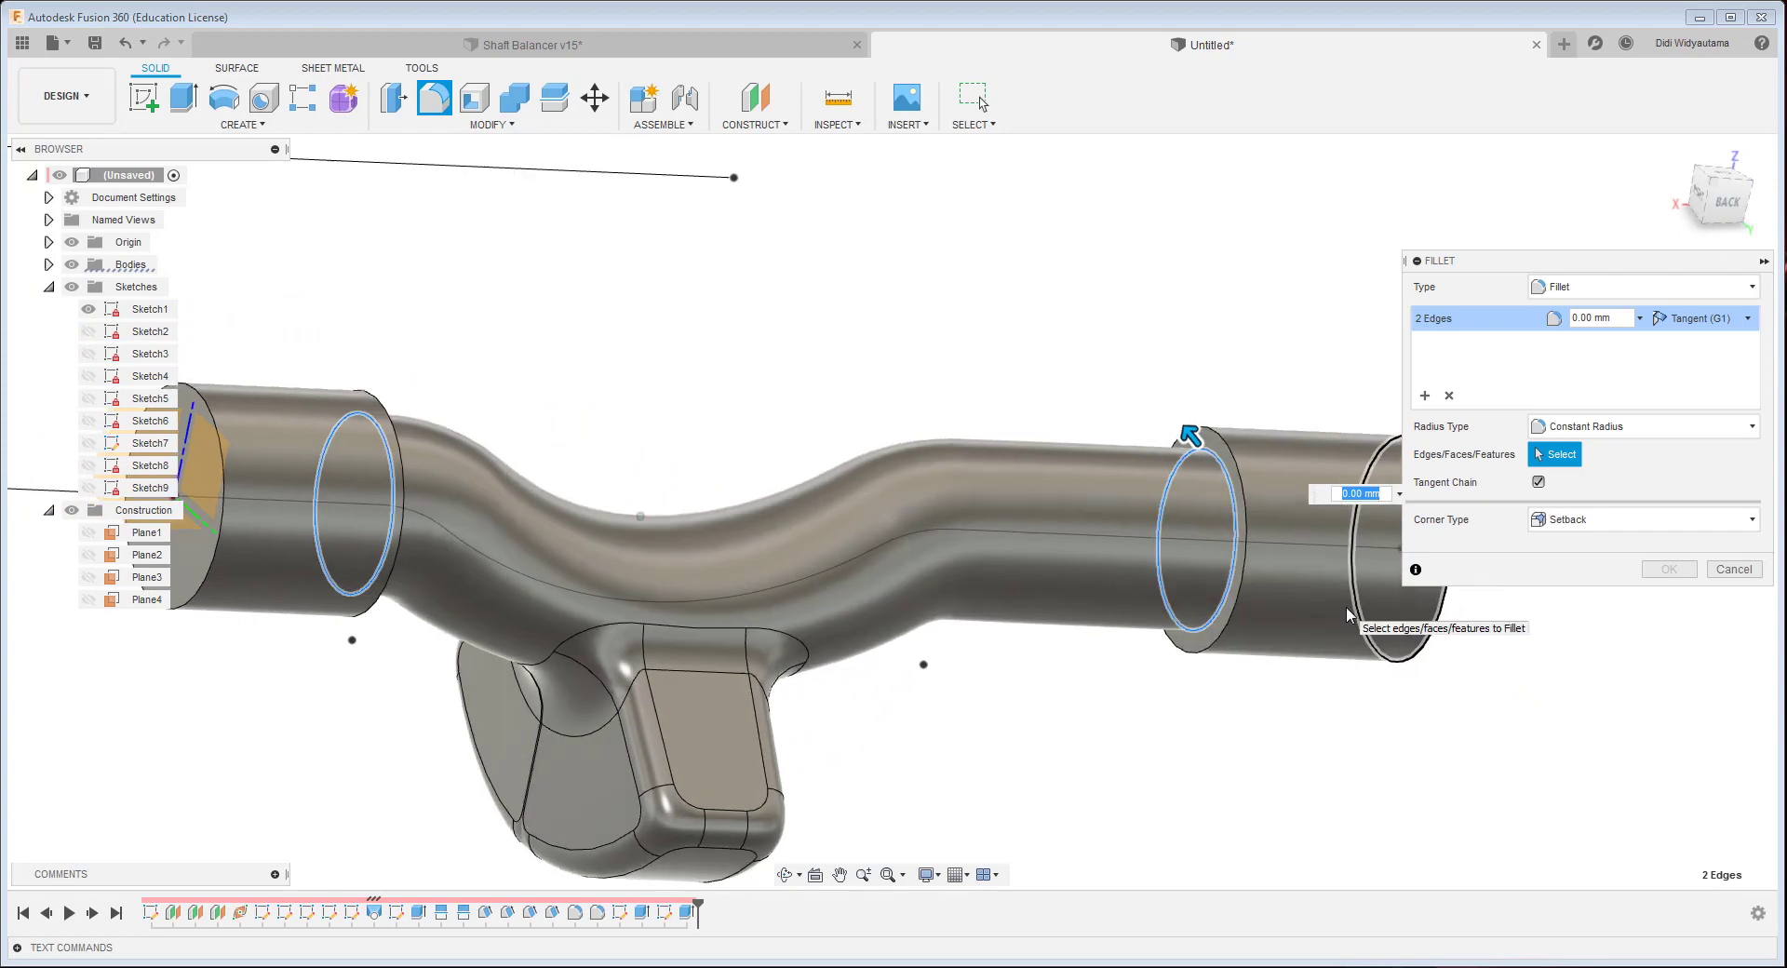
text(2)
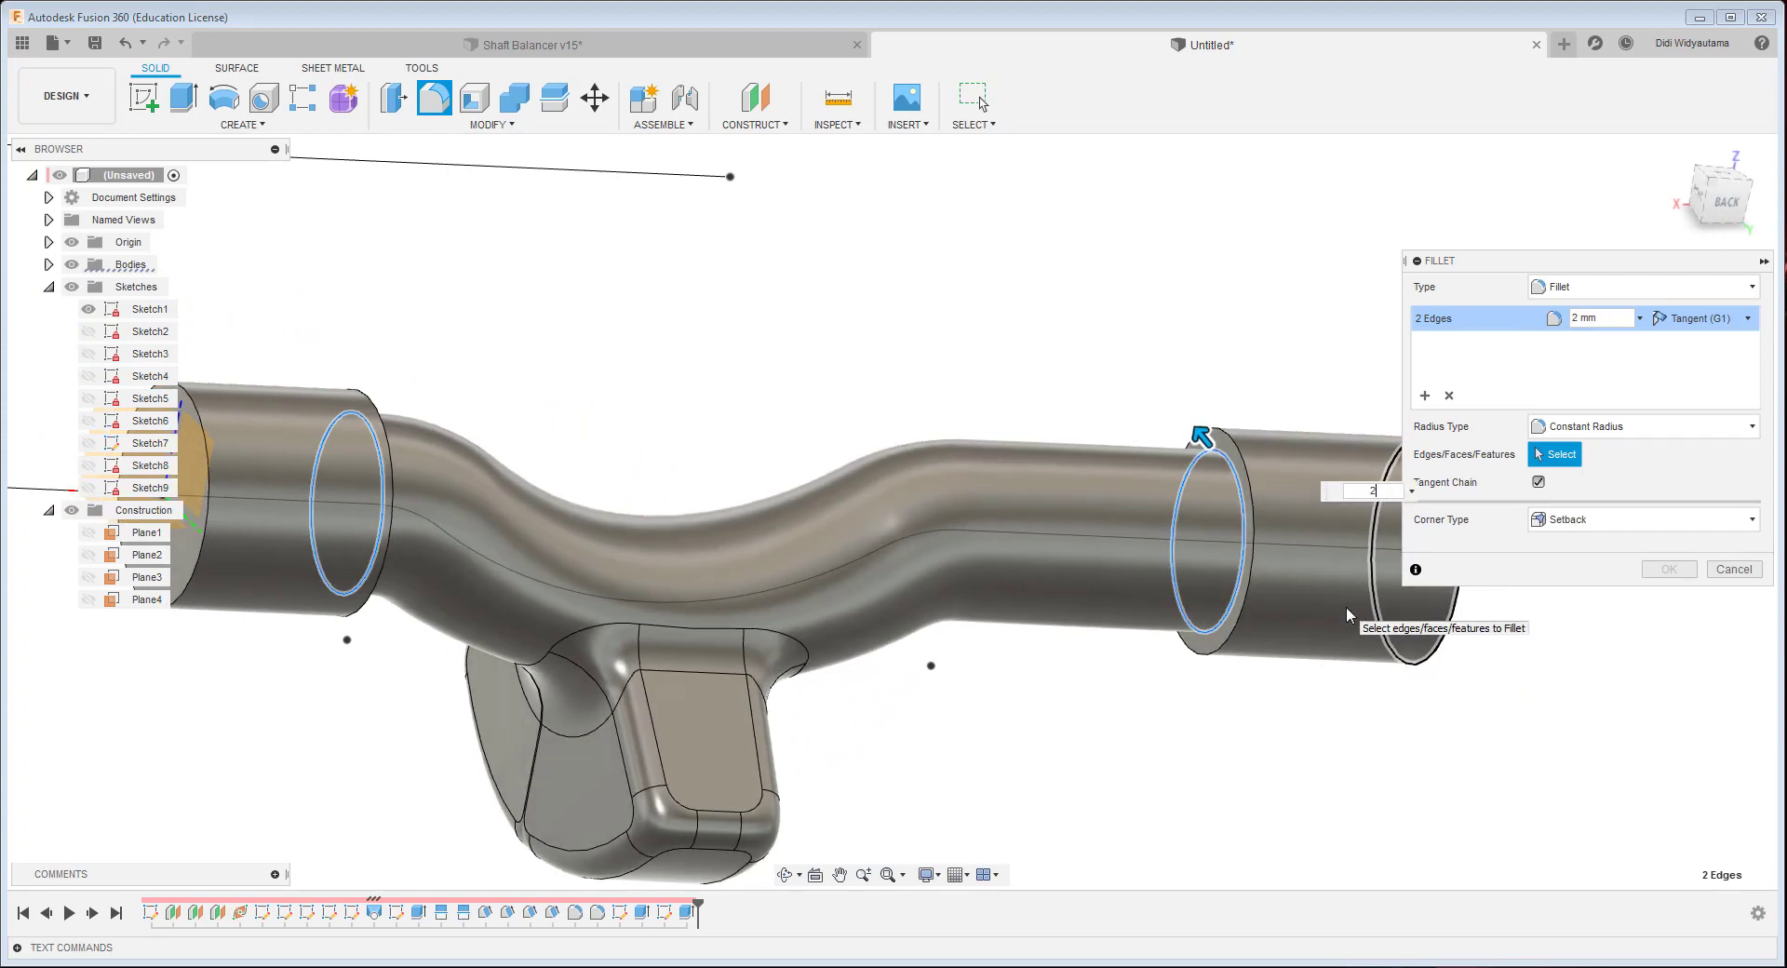
shift+middle_drag(1345, 606, 1359, 621)
scroll(1359, 621, down, 3)
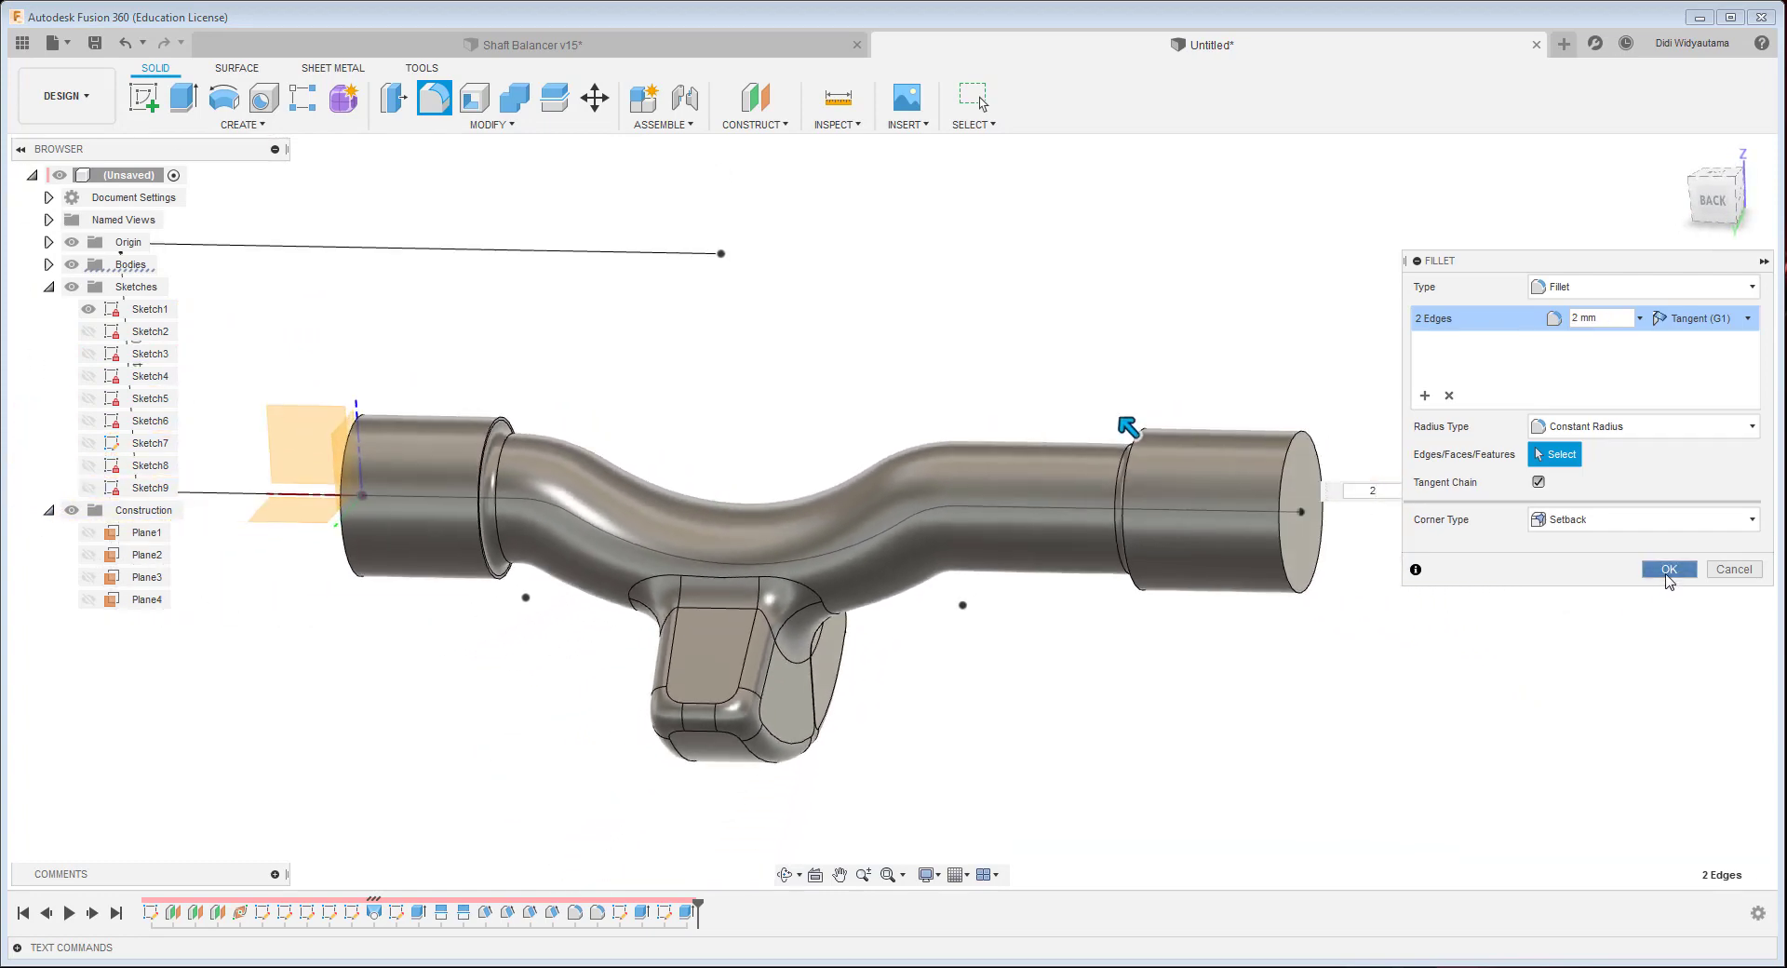
click(1667, 575)
- Fillet the outer edges of both collars on their shaft-facing sides with a 2 mm radius
shift+middle_drag(1005, 325, 503, 140)
click(436, 103)
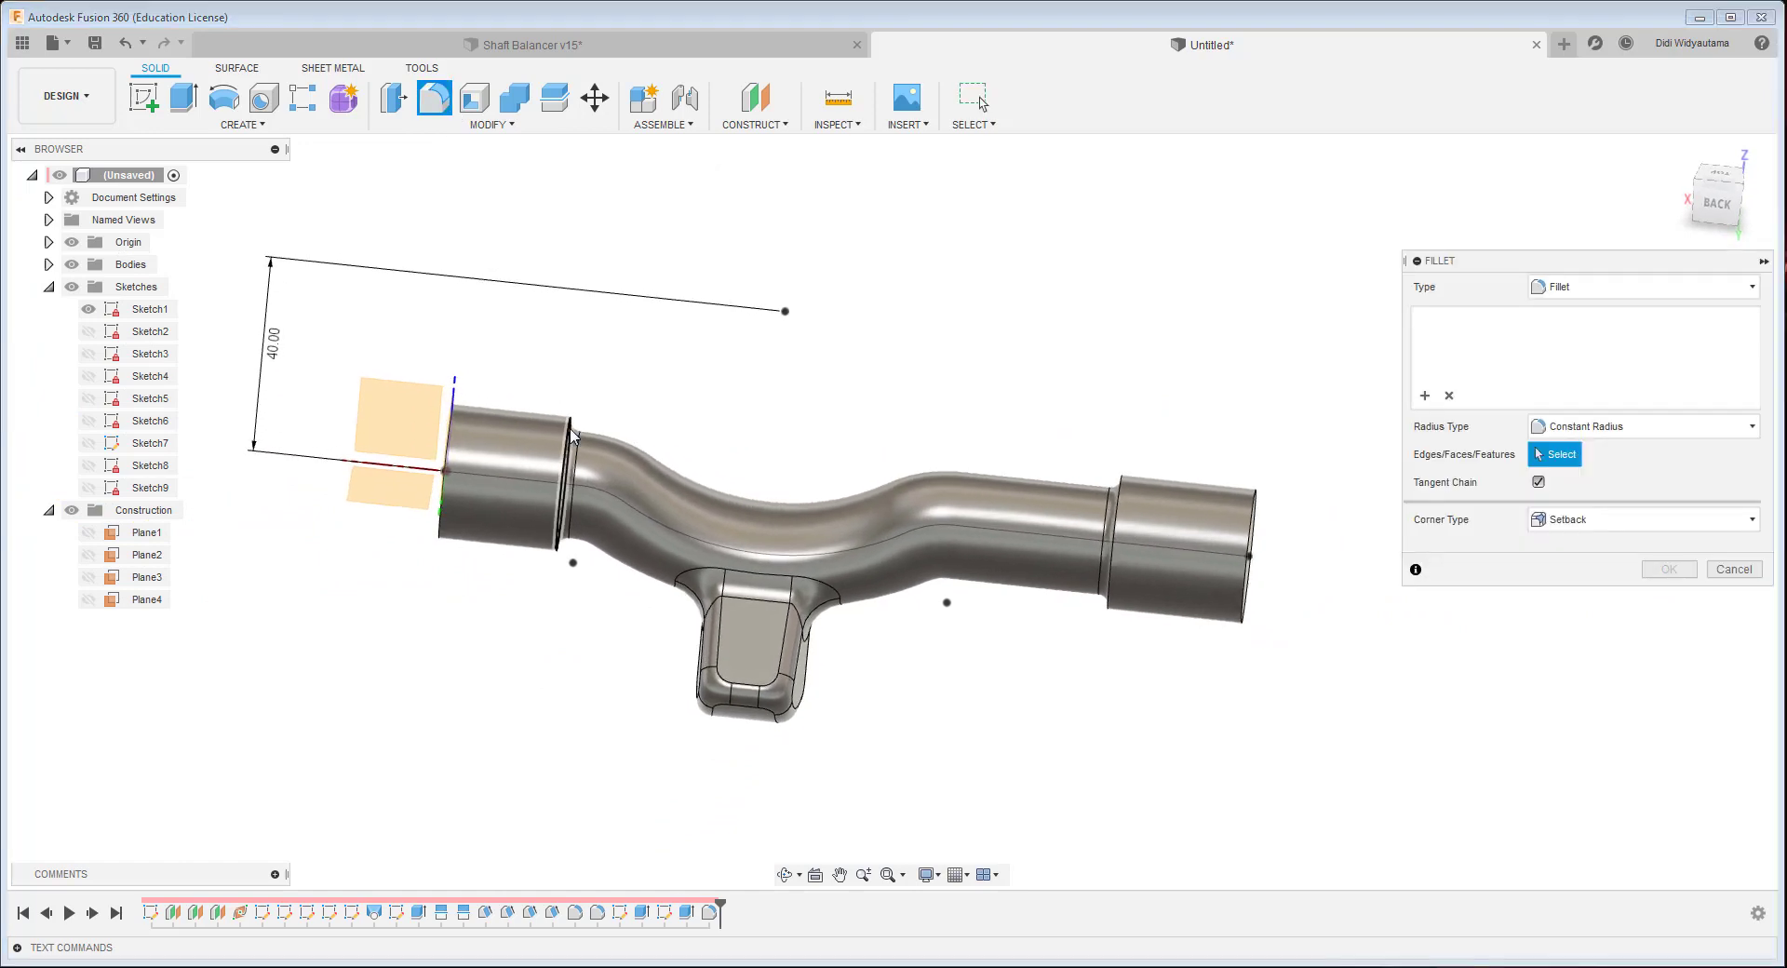
click(1117, 483)
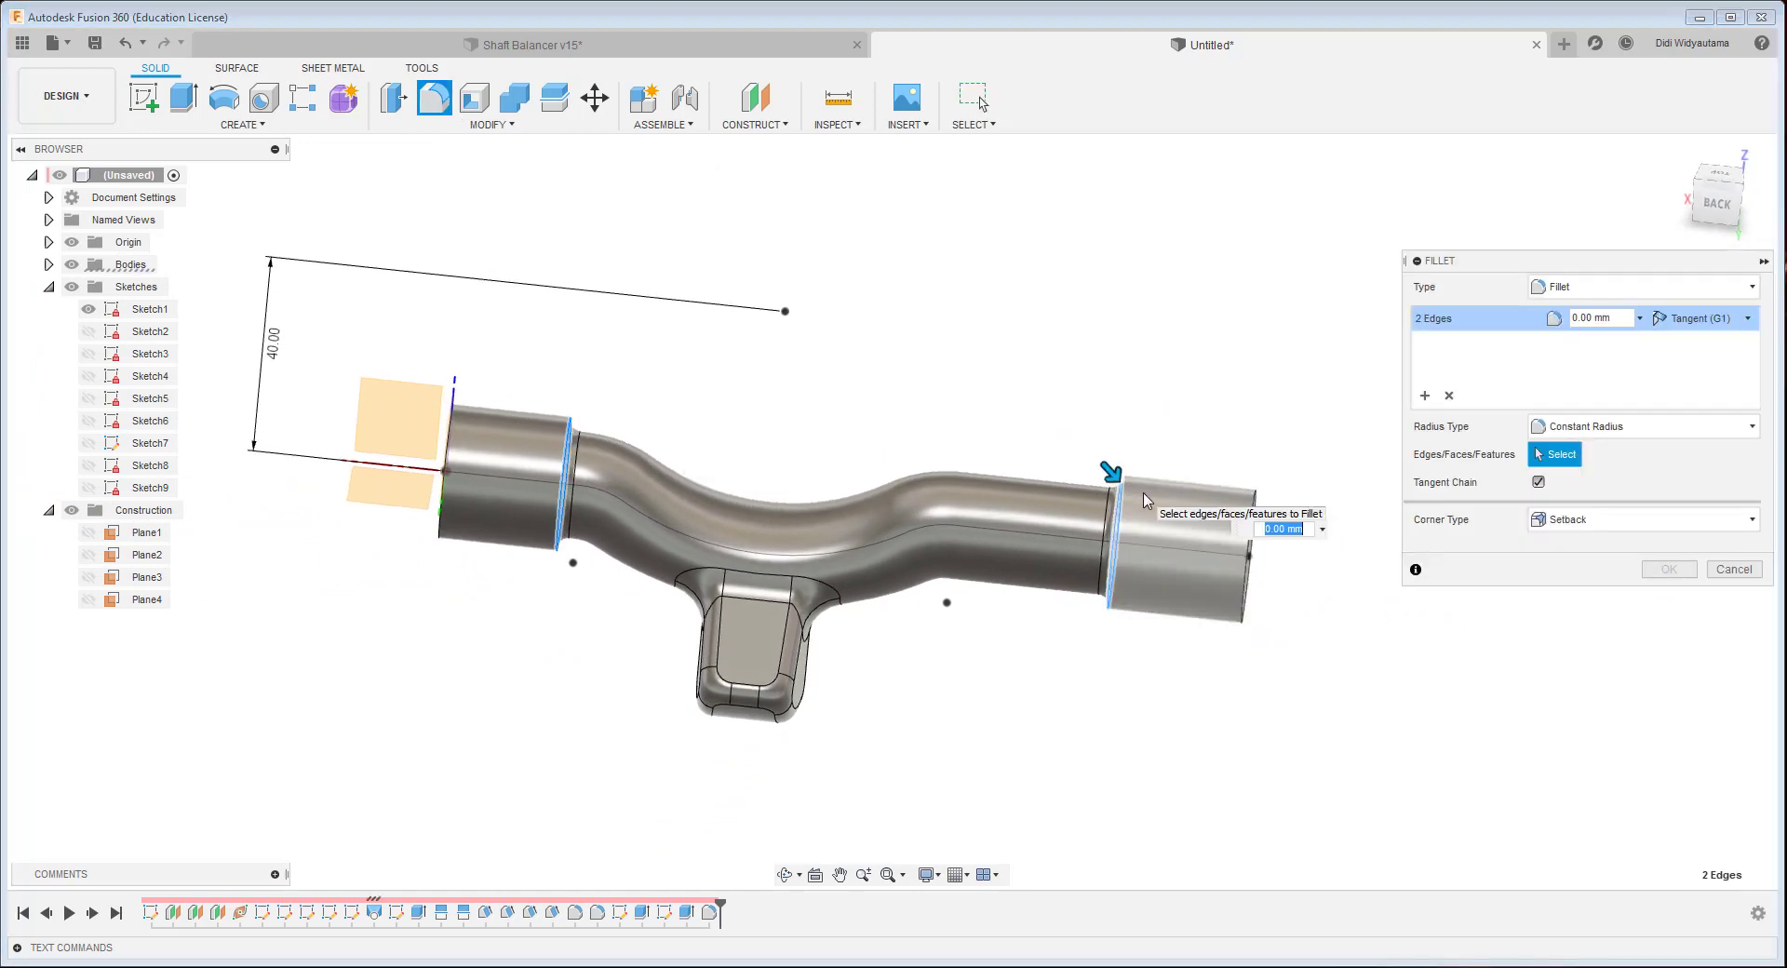
shift+middle_drag(1046, 543, 1461, 603)
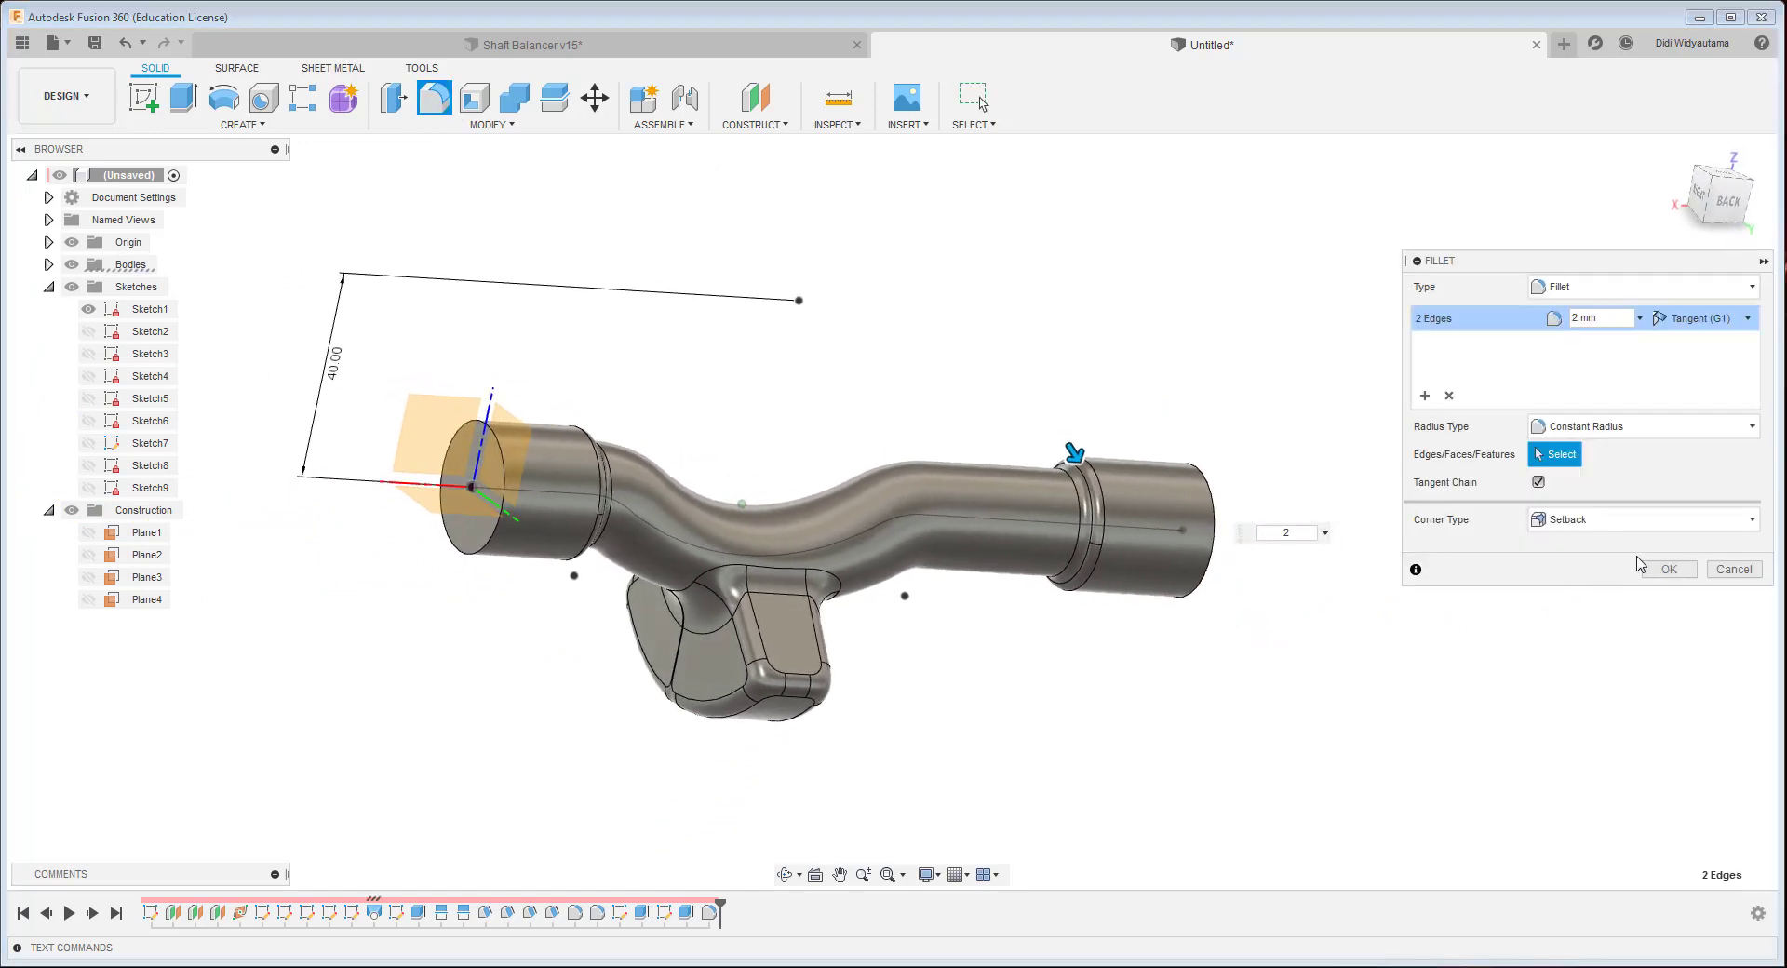
click(1665, 569)
- Switch to the Shaft Balancer v15 document and measure the circular edge where the slotted end journal meets its collar
scroll(1316, 394, up, 1)
shift+middle_drag(1316, 394, 1065, 331)
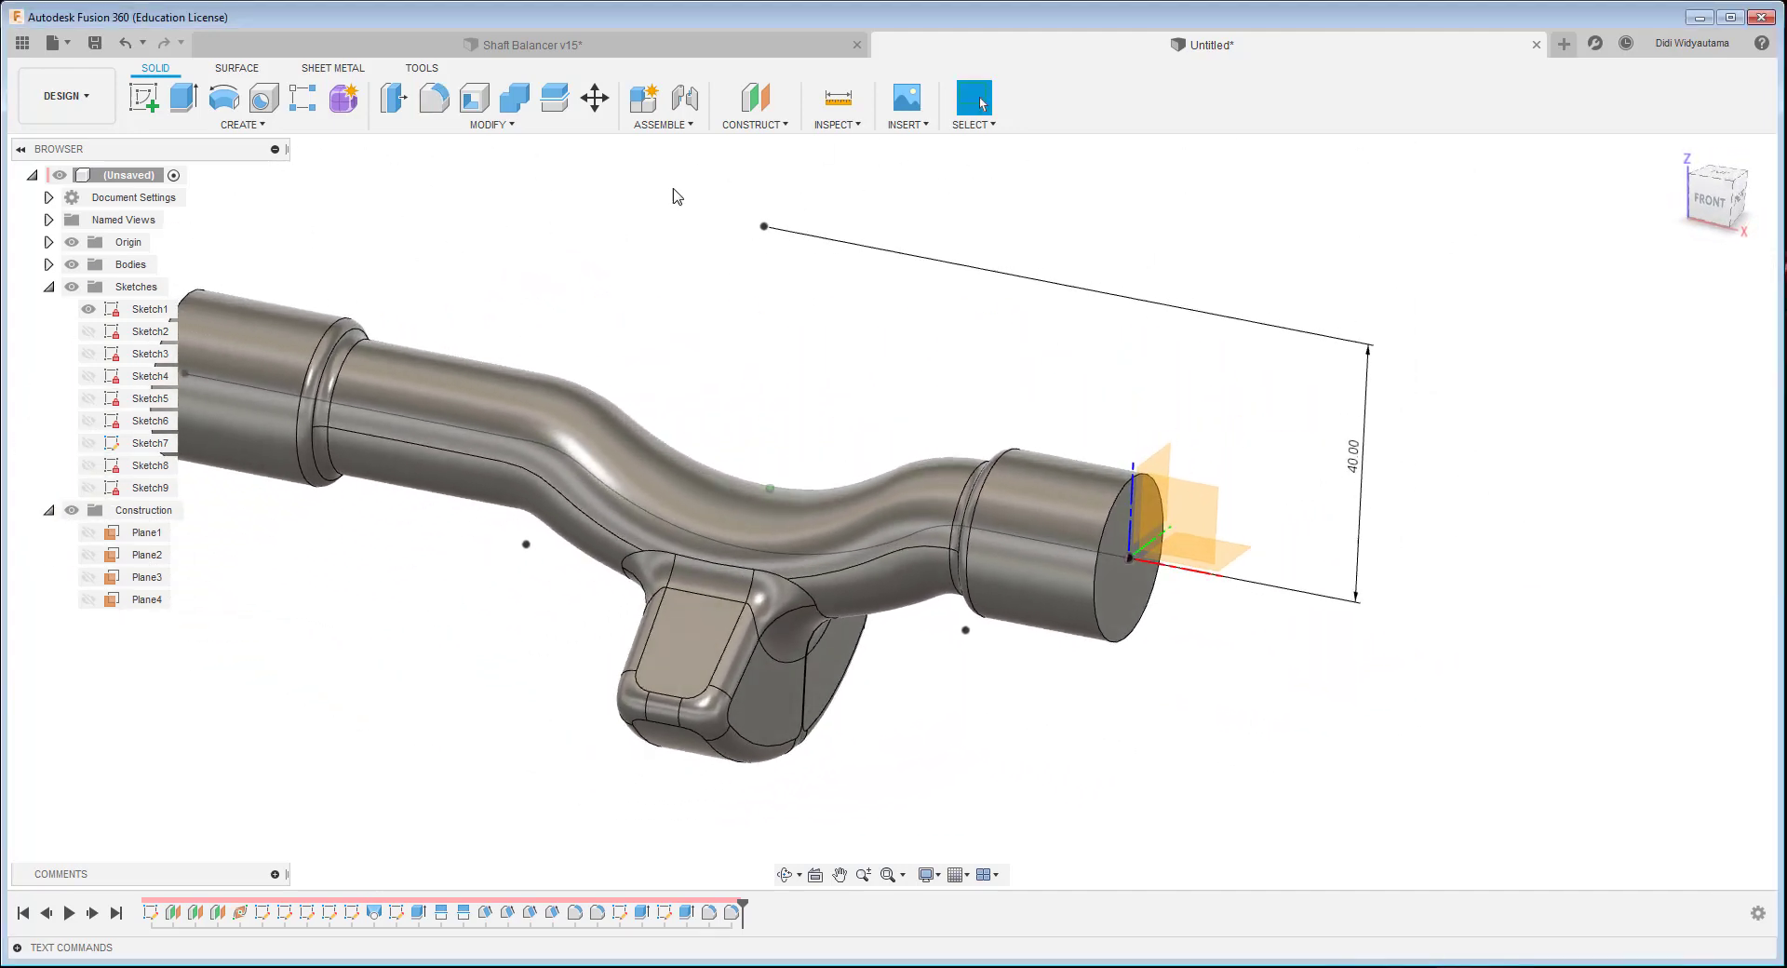
click(618, 46)
shift+middle_drag(1334, 554, 646, 459)
click(838, 97)
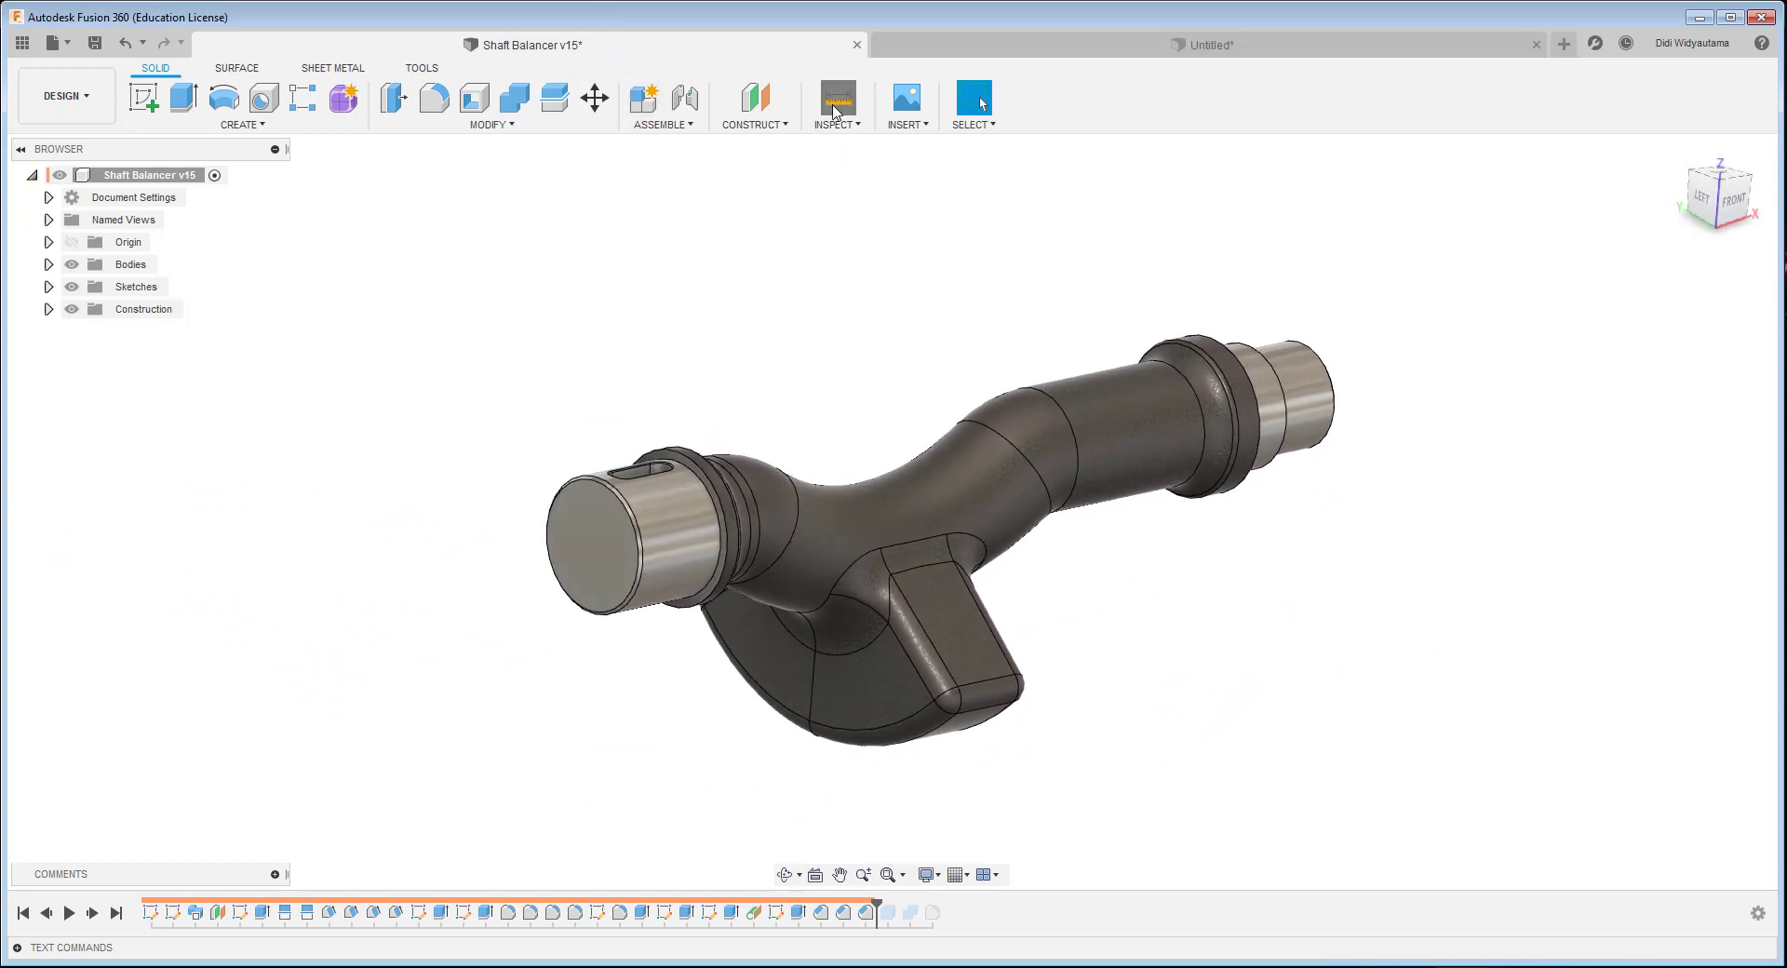
click(701, 492)
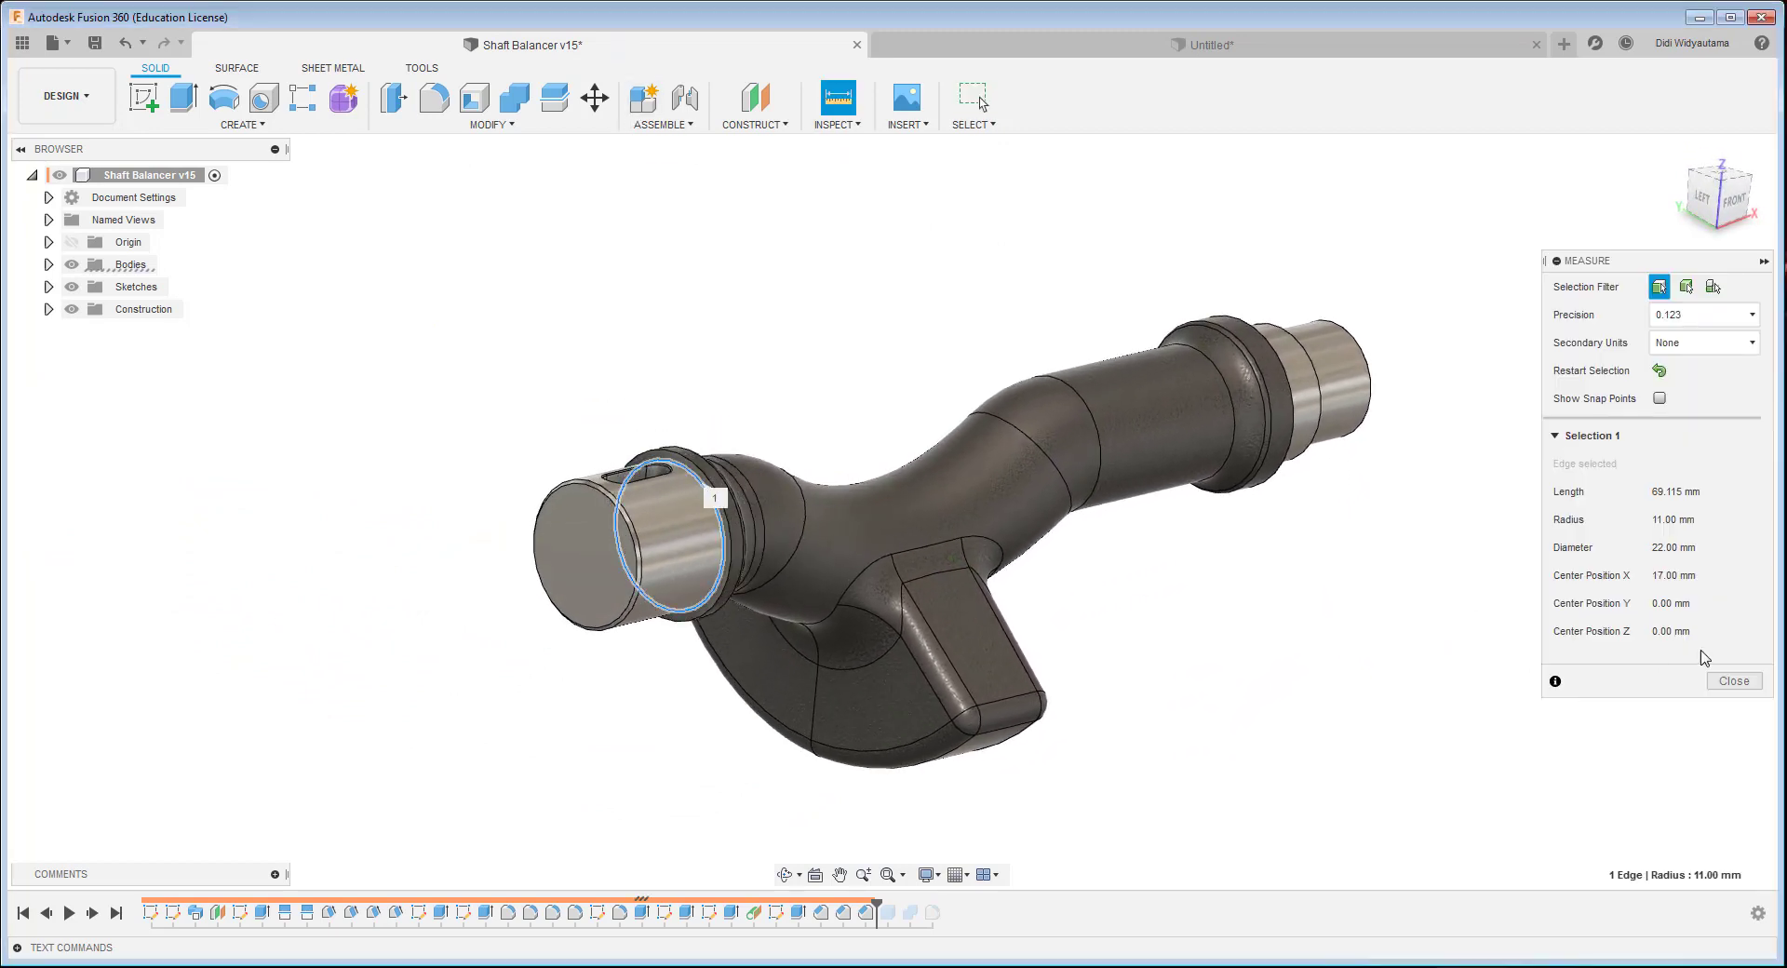
click(1736, 682)
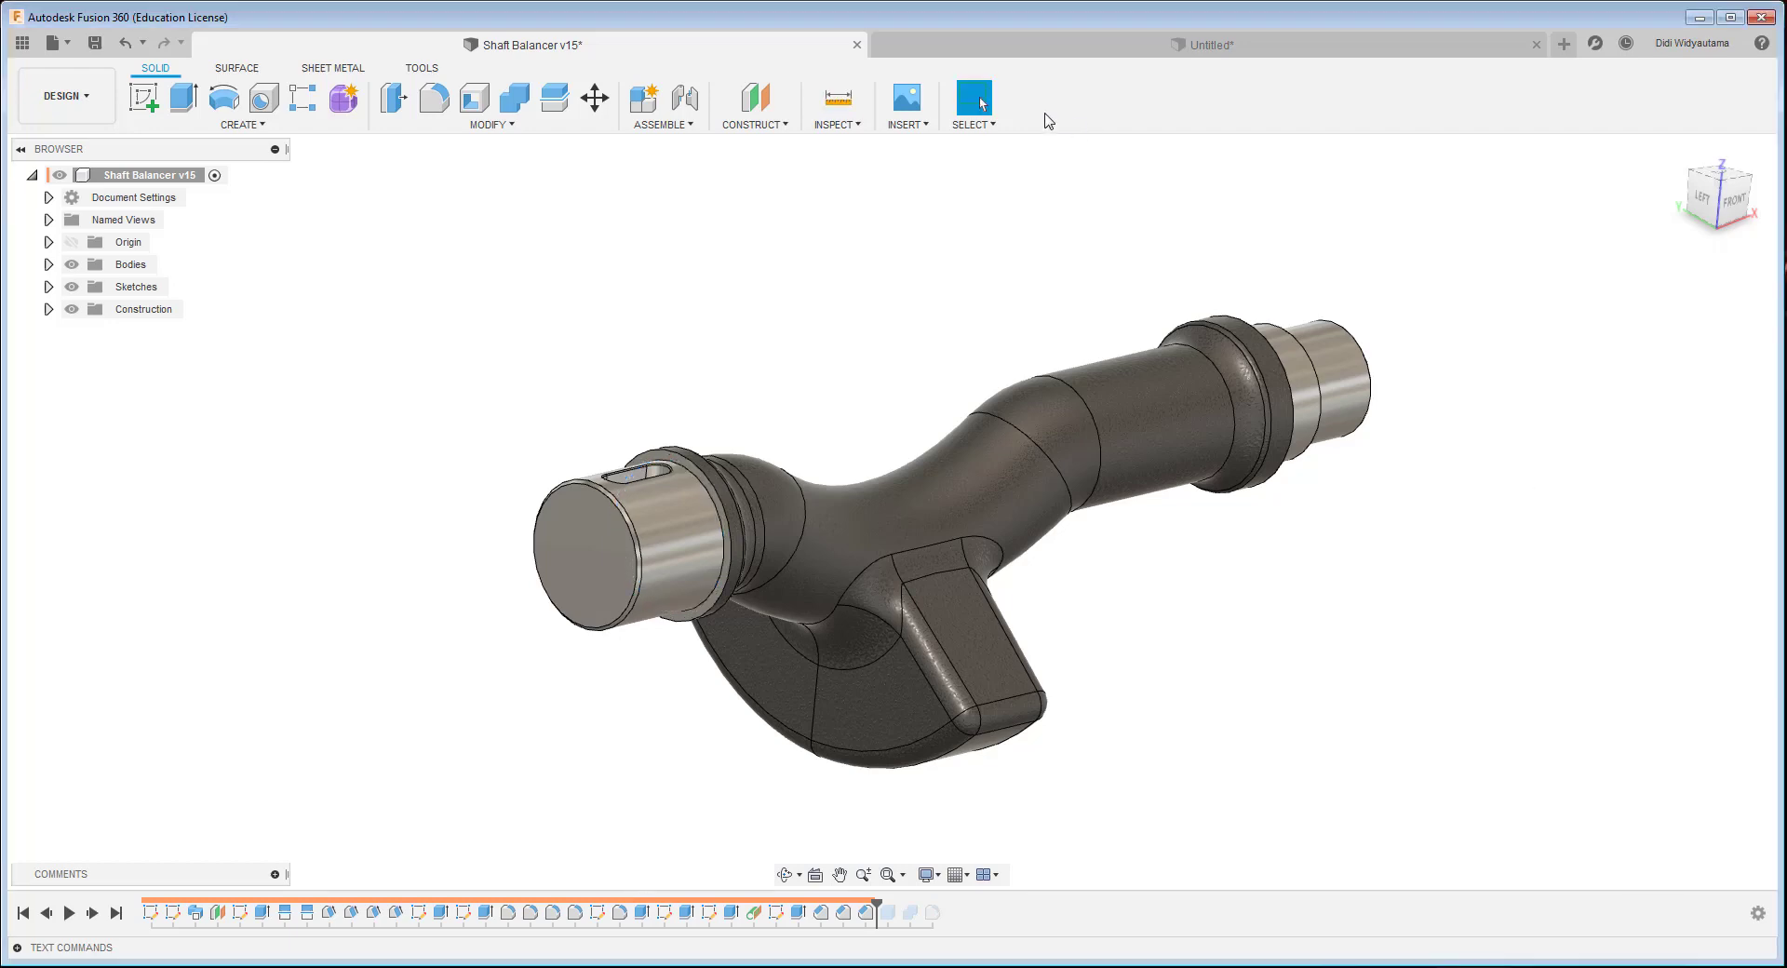
- Return to the untitled design and sketch a 22 mm diameter circle centred at the origin on the origin-side end face
click(973, 54)
shift+middle_drag(1270, 413, 418, 260)
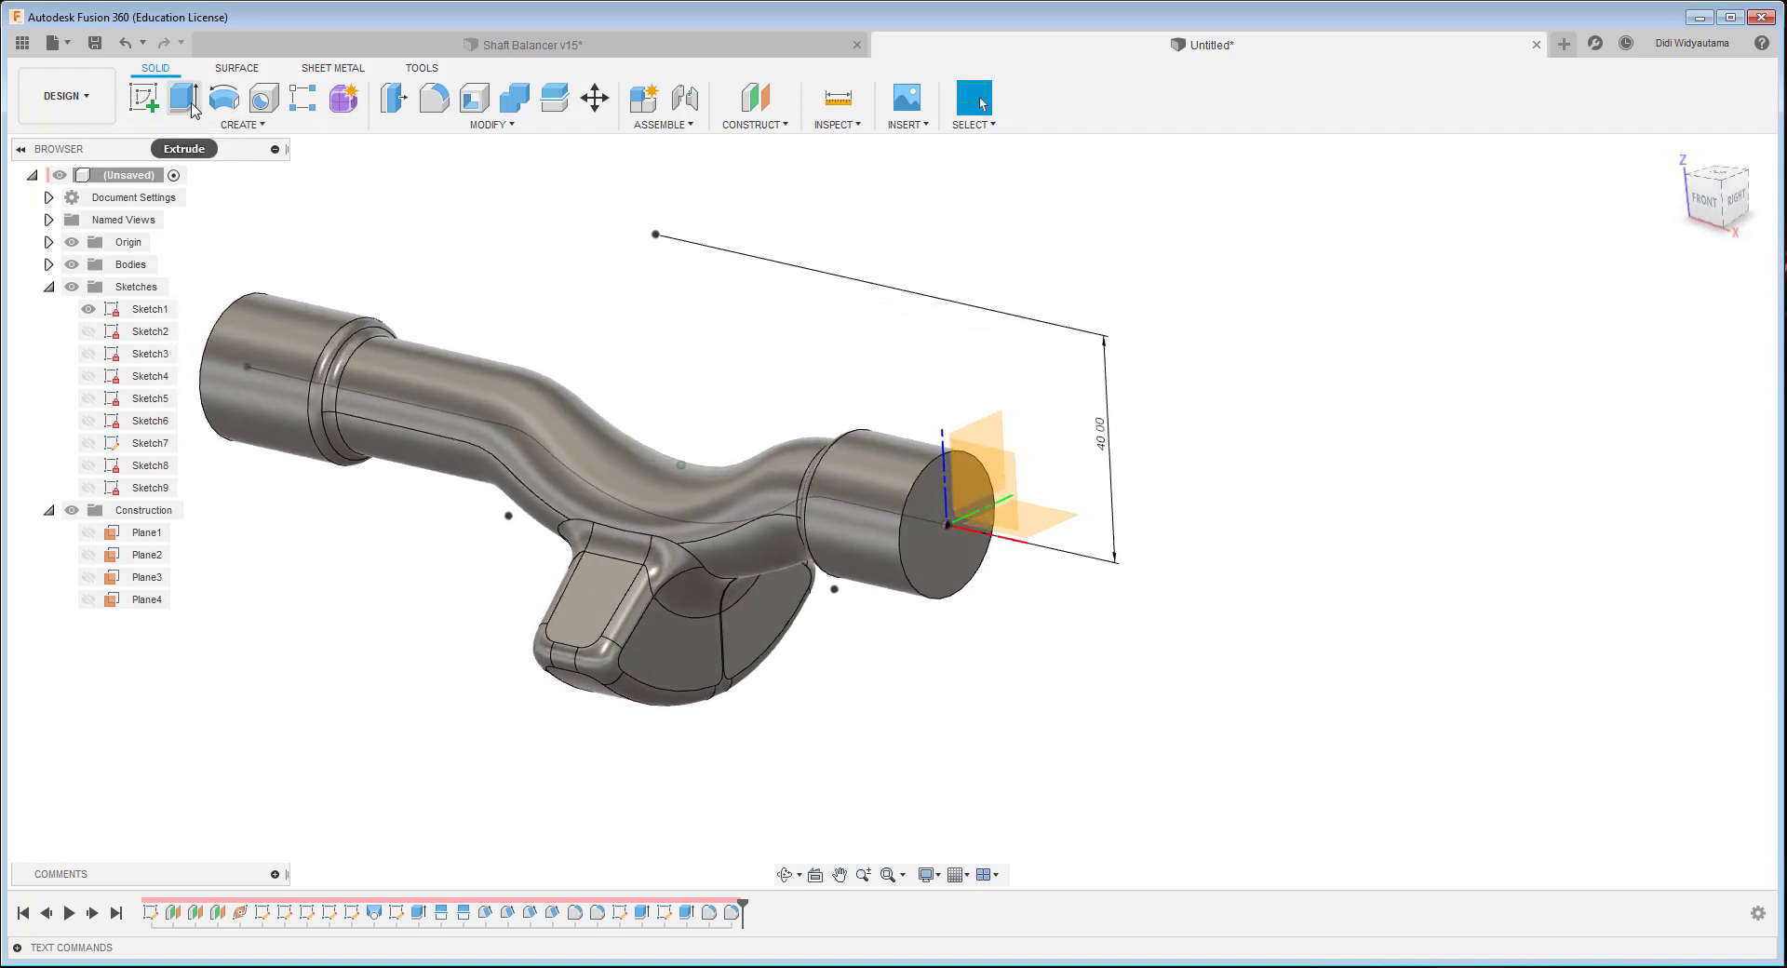
click(147, 97)
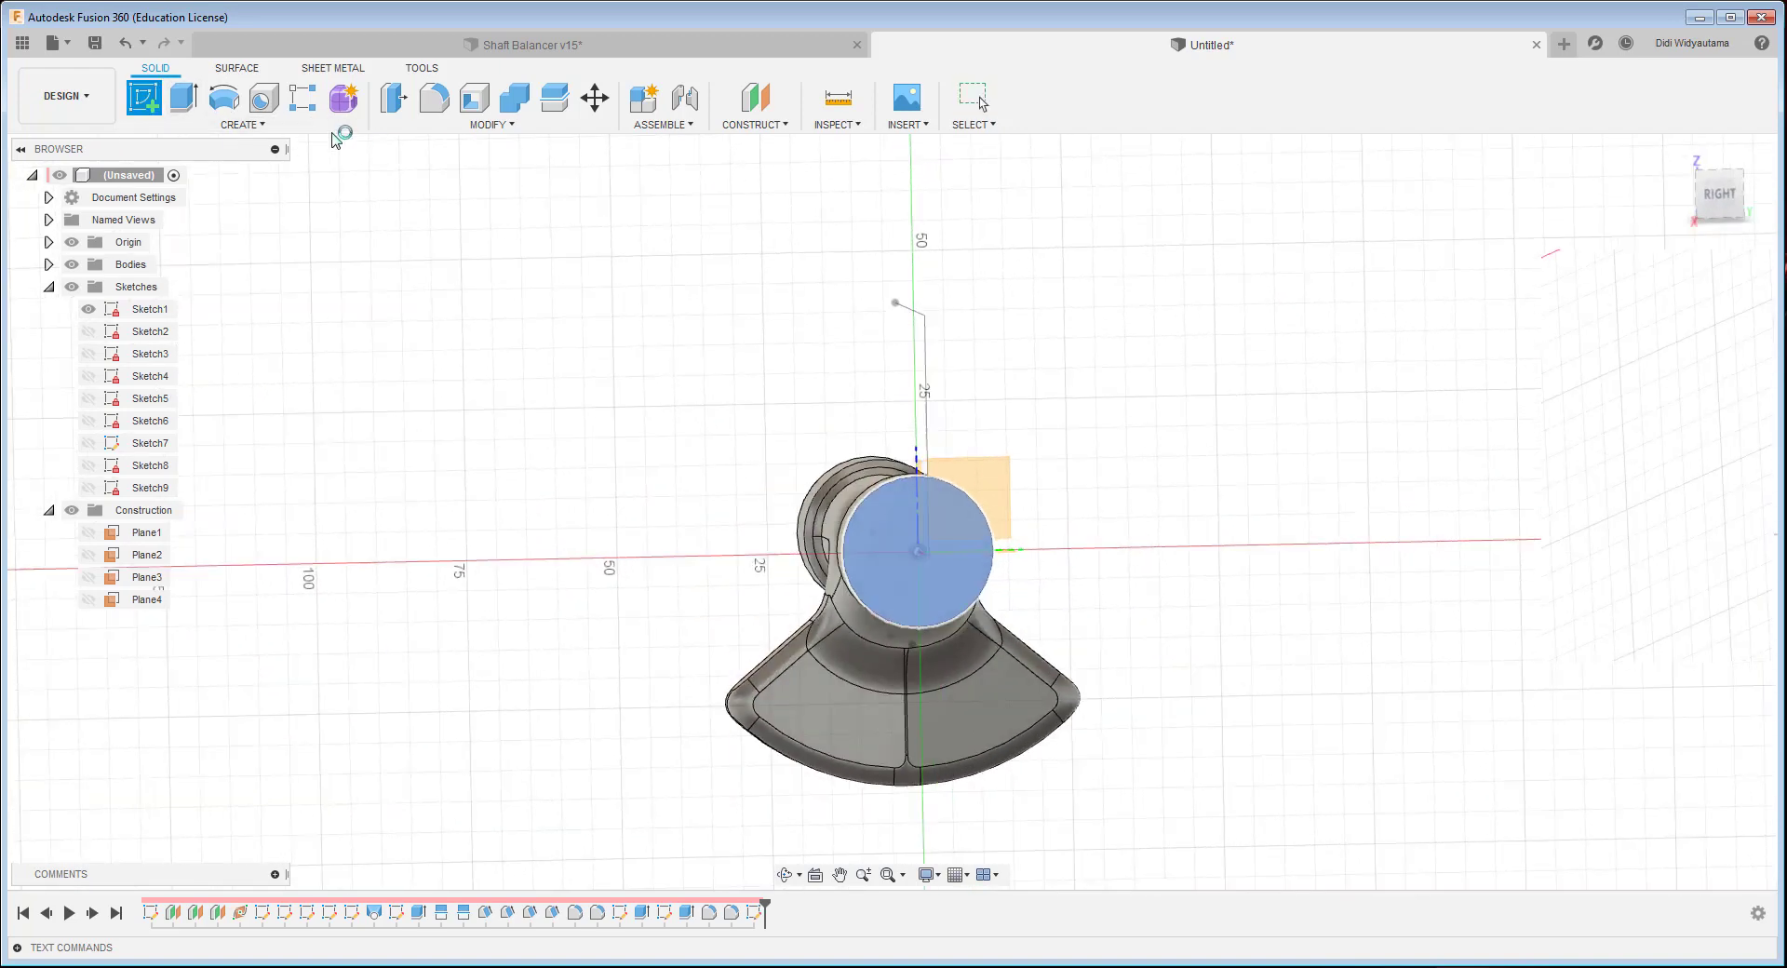
click(216, 98)
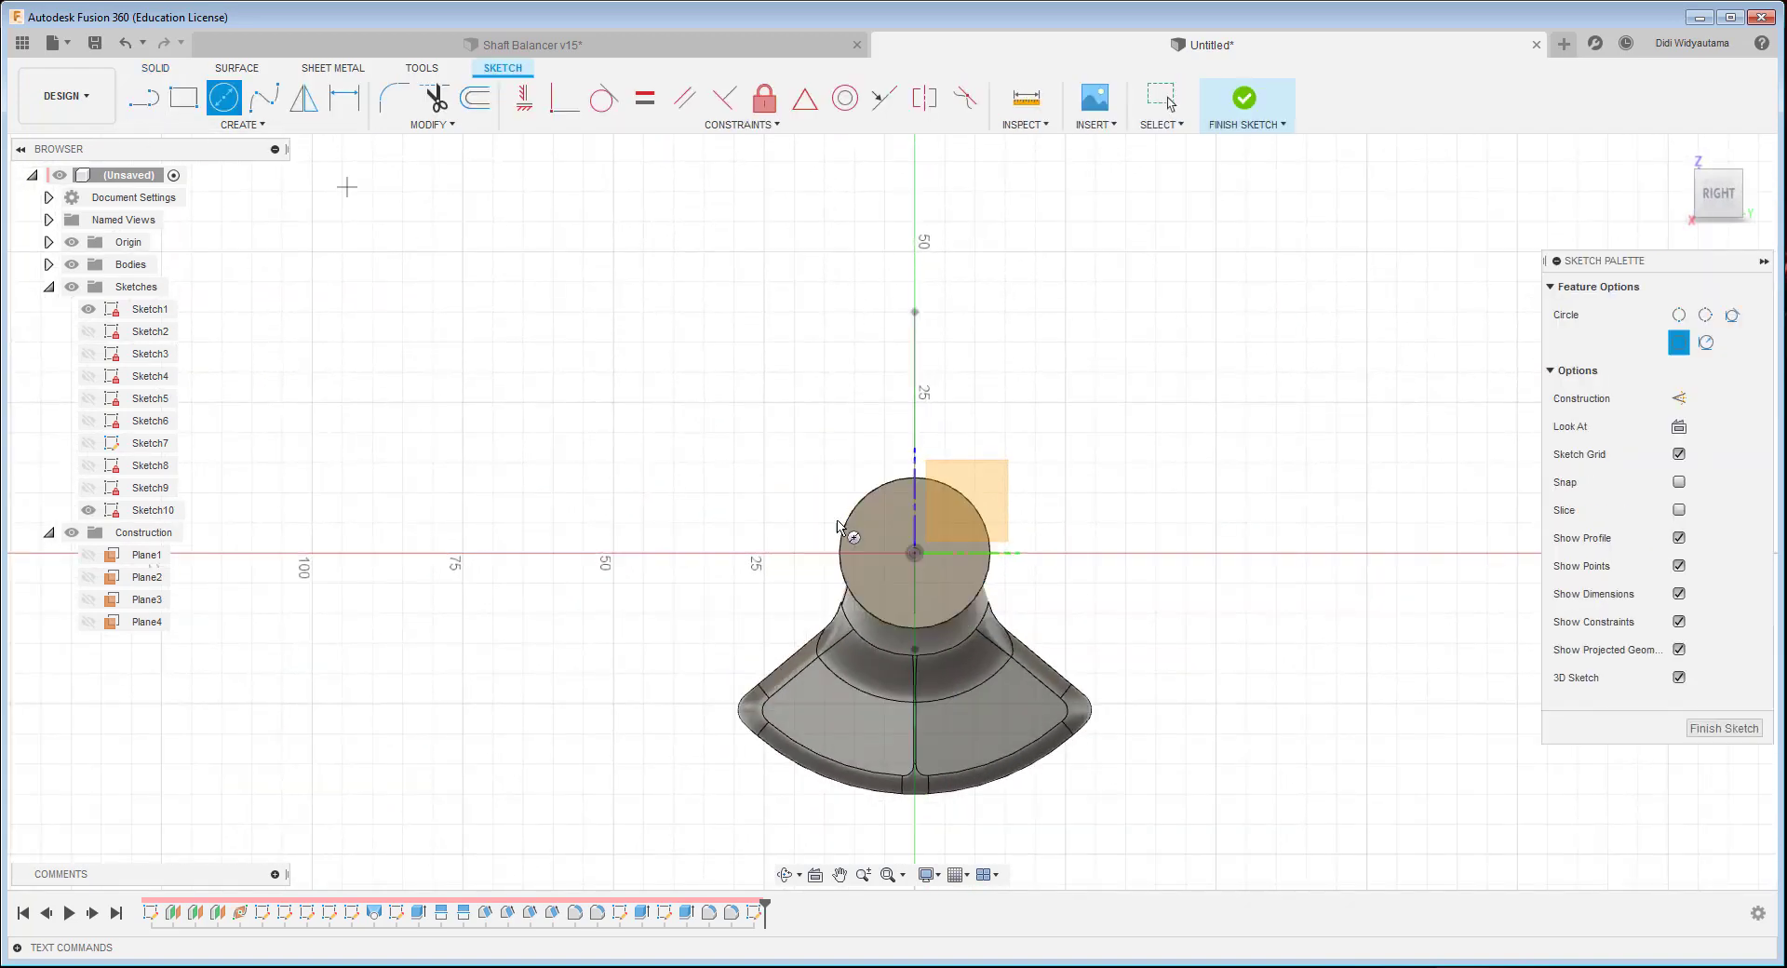
click(908, 536)
key(Return)
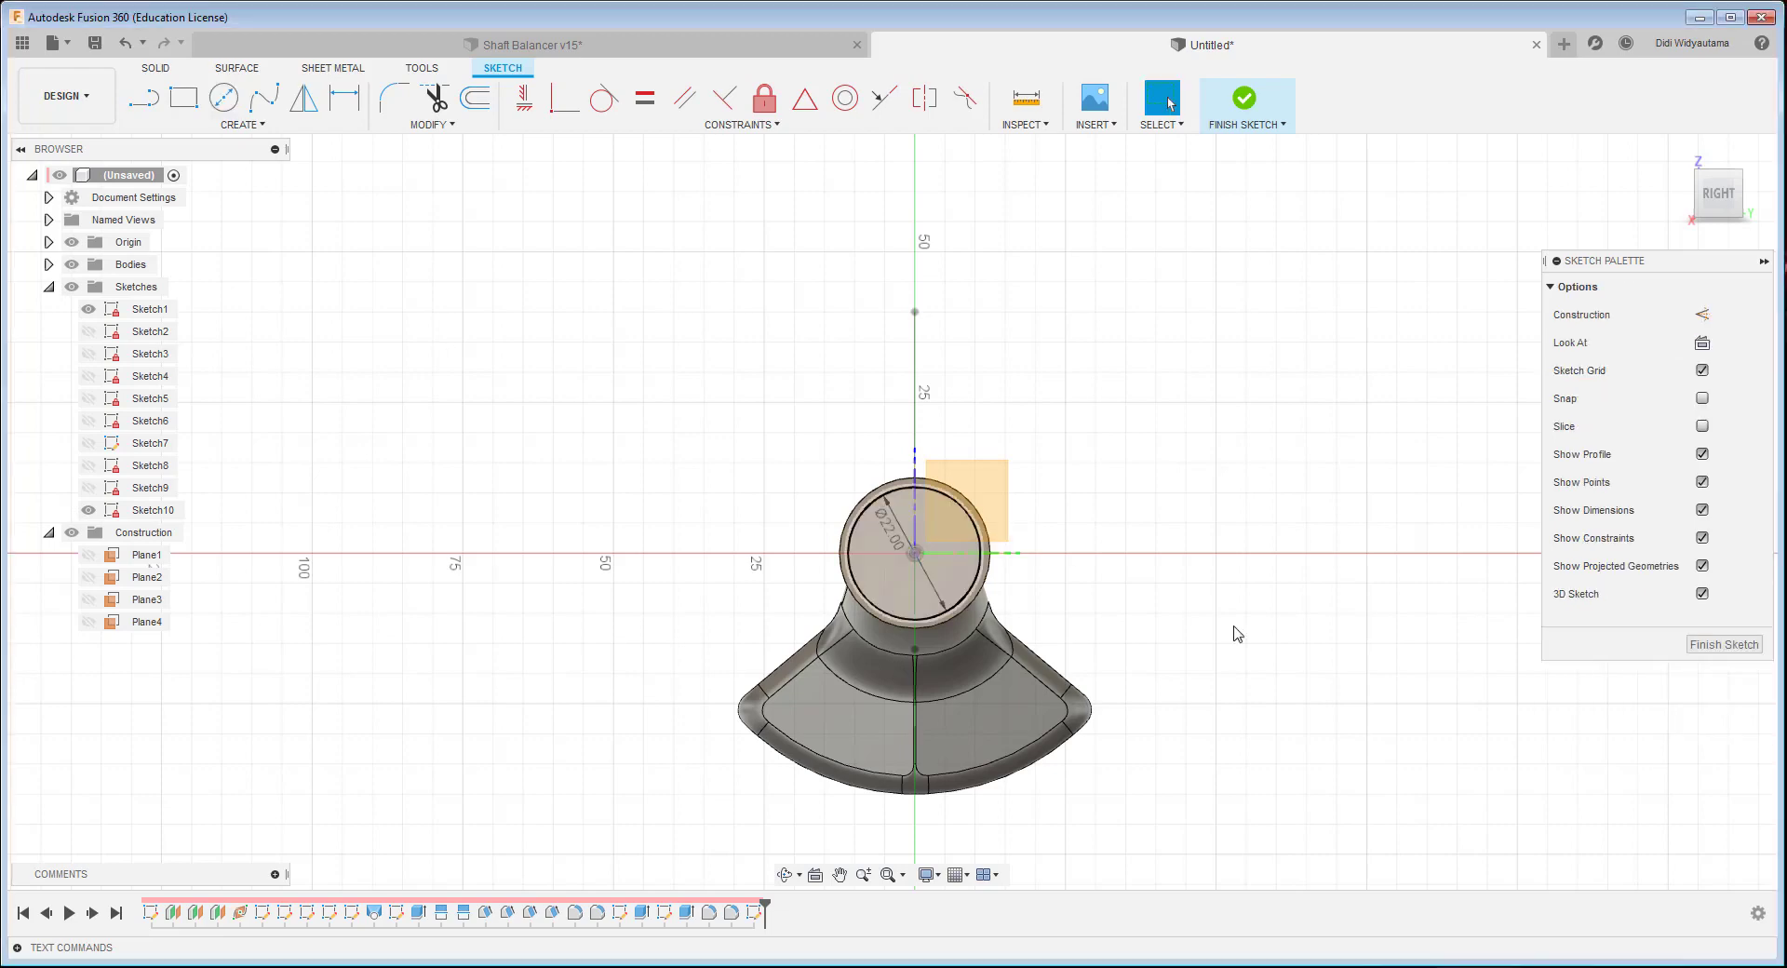
click(1721, 644)
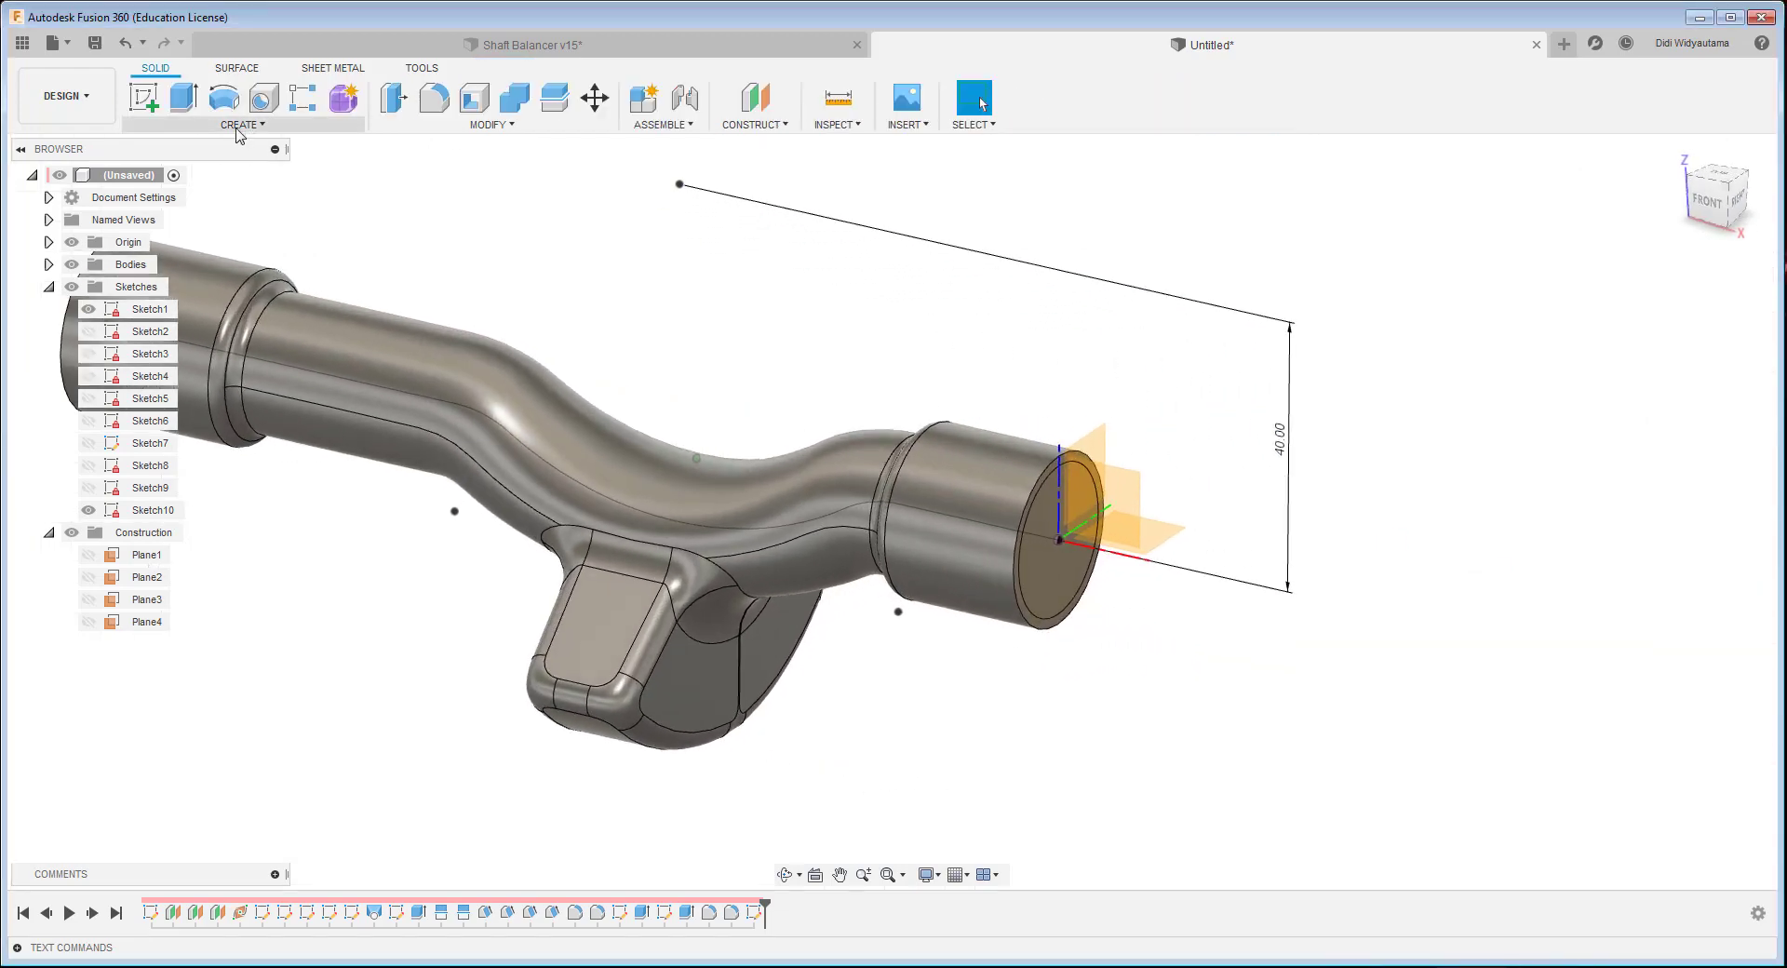
- Extrude the ring outside the 22 mm circle as an 18 mm deep cut into the shaft to form the origin-side journal
key(e)
click(1078, 460)
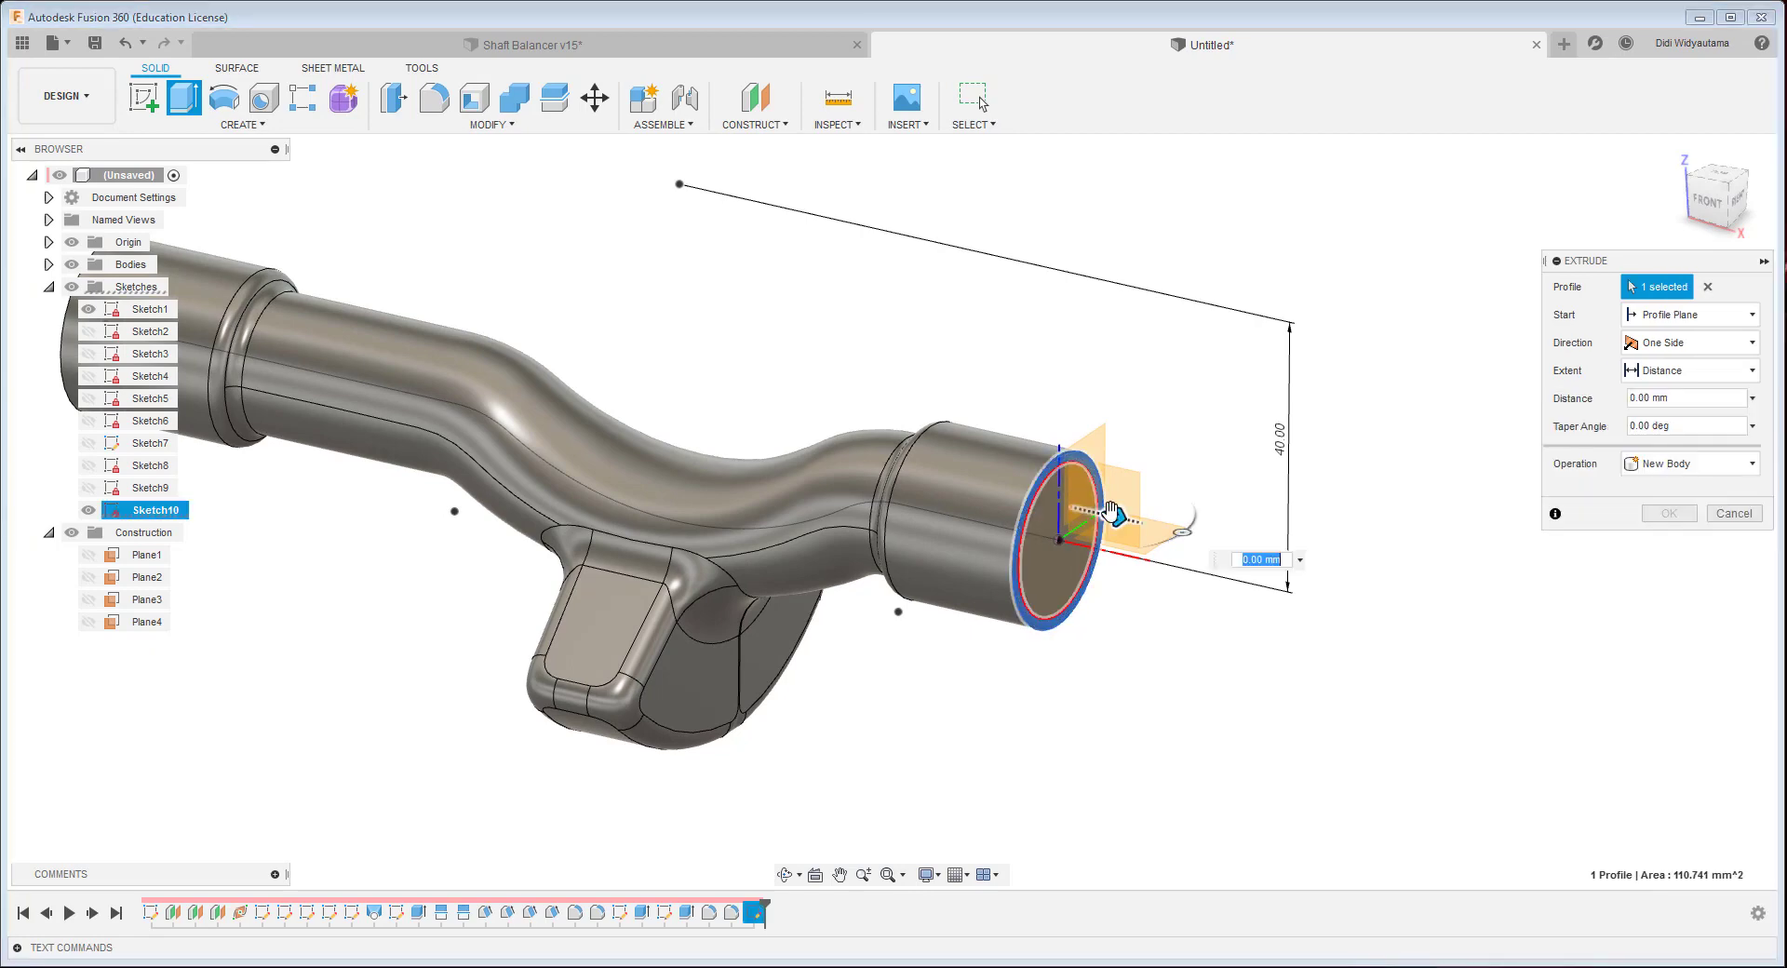
drag(1117, 514, 1022, 476)
shift+middle_drag(1022, 477, 1154, 565)
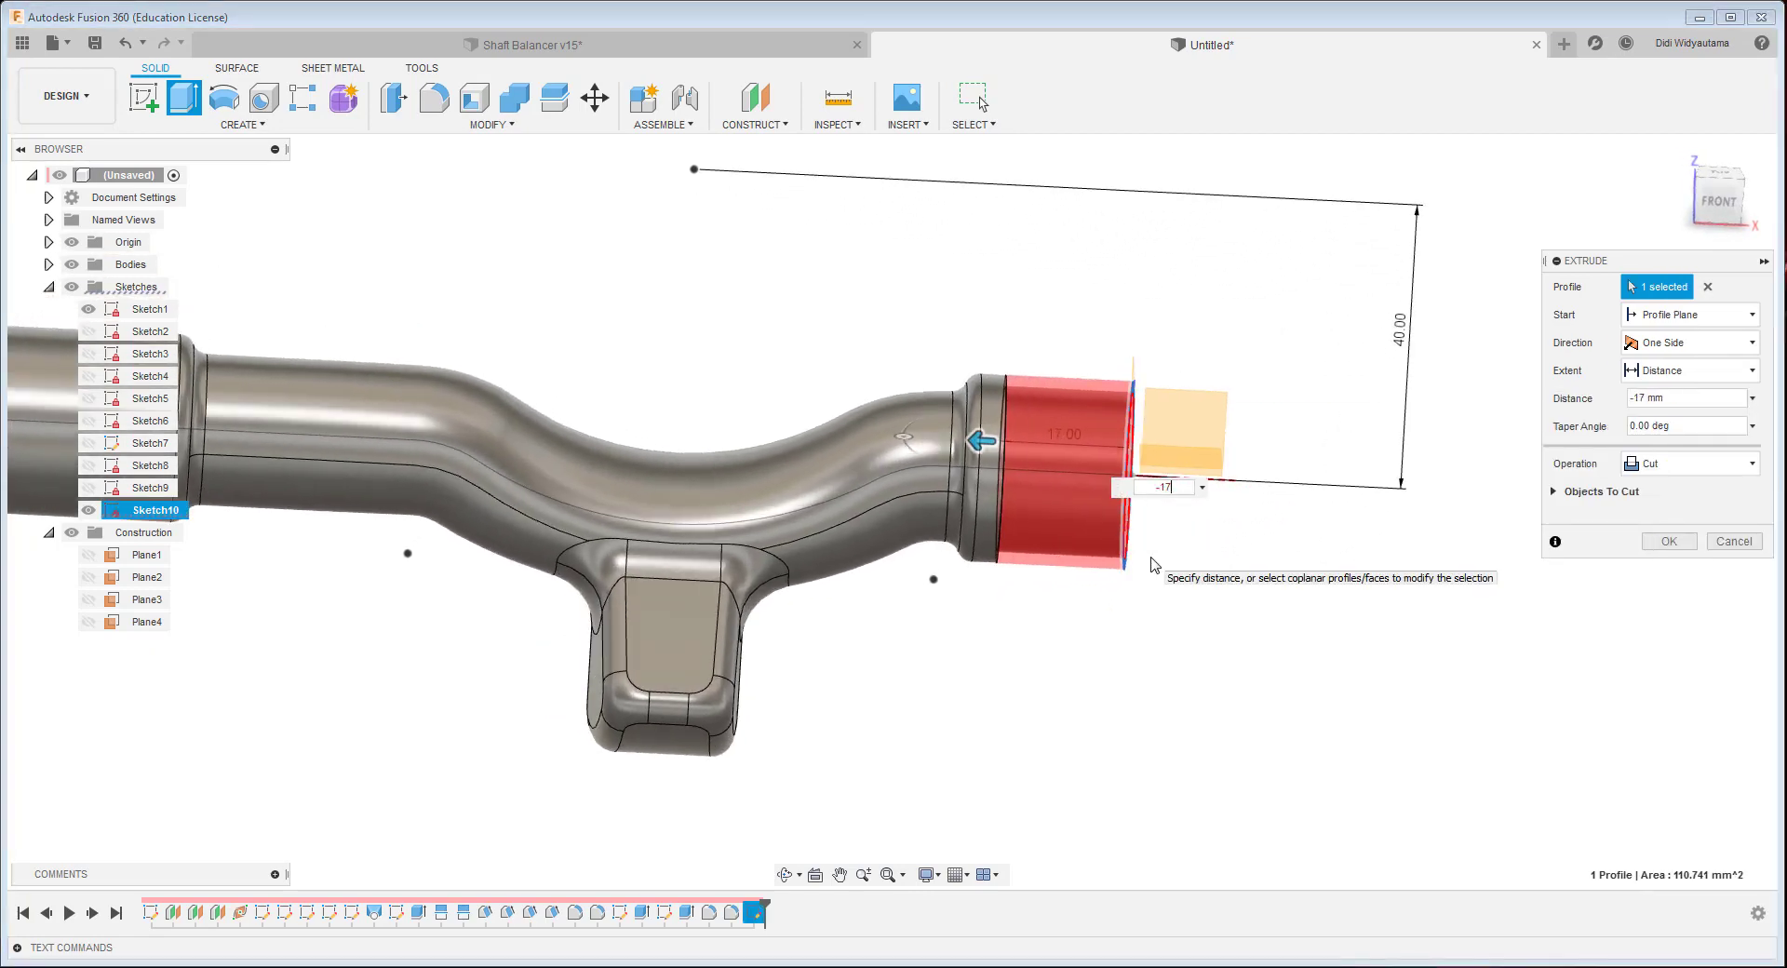
shift+middle_drag(1083, 477, 1027, 477)
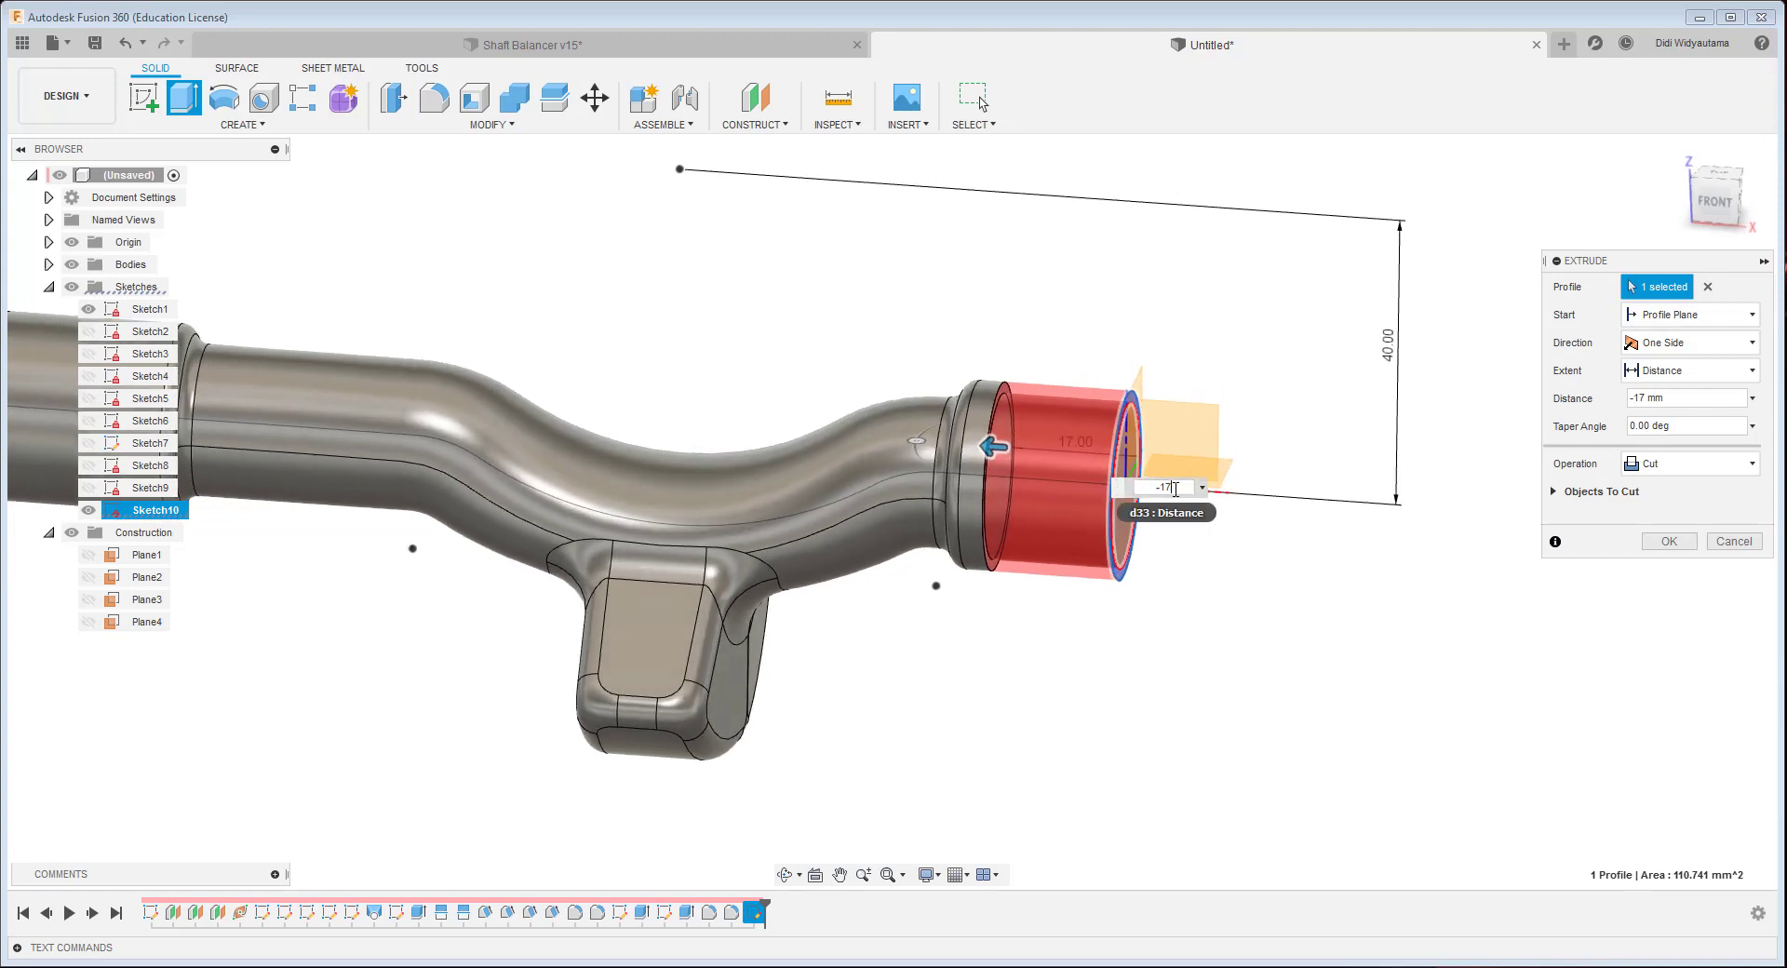
key(Return)
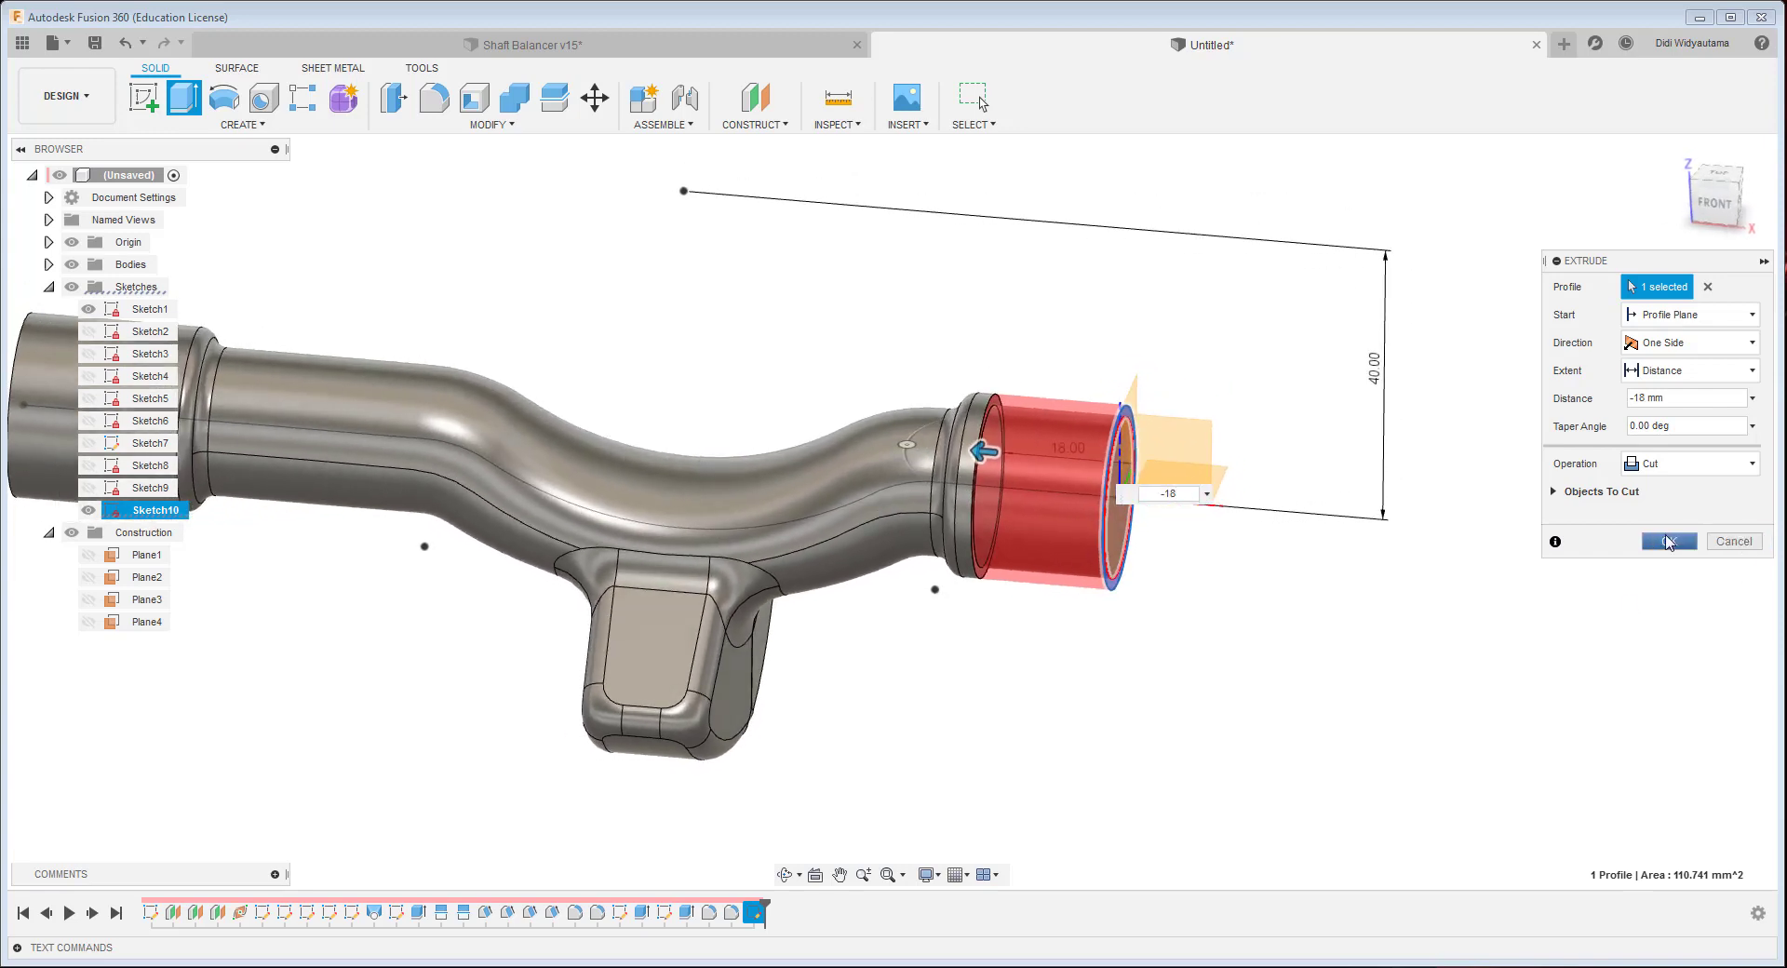
click(1669, 542)
- Add an equal-distance chamfer to the outer circular edge of the origin-side journal's end face
shift+middle_drag(1252, 436, 1182, 538)
click(491, 123)
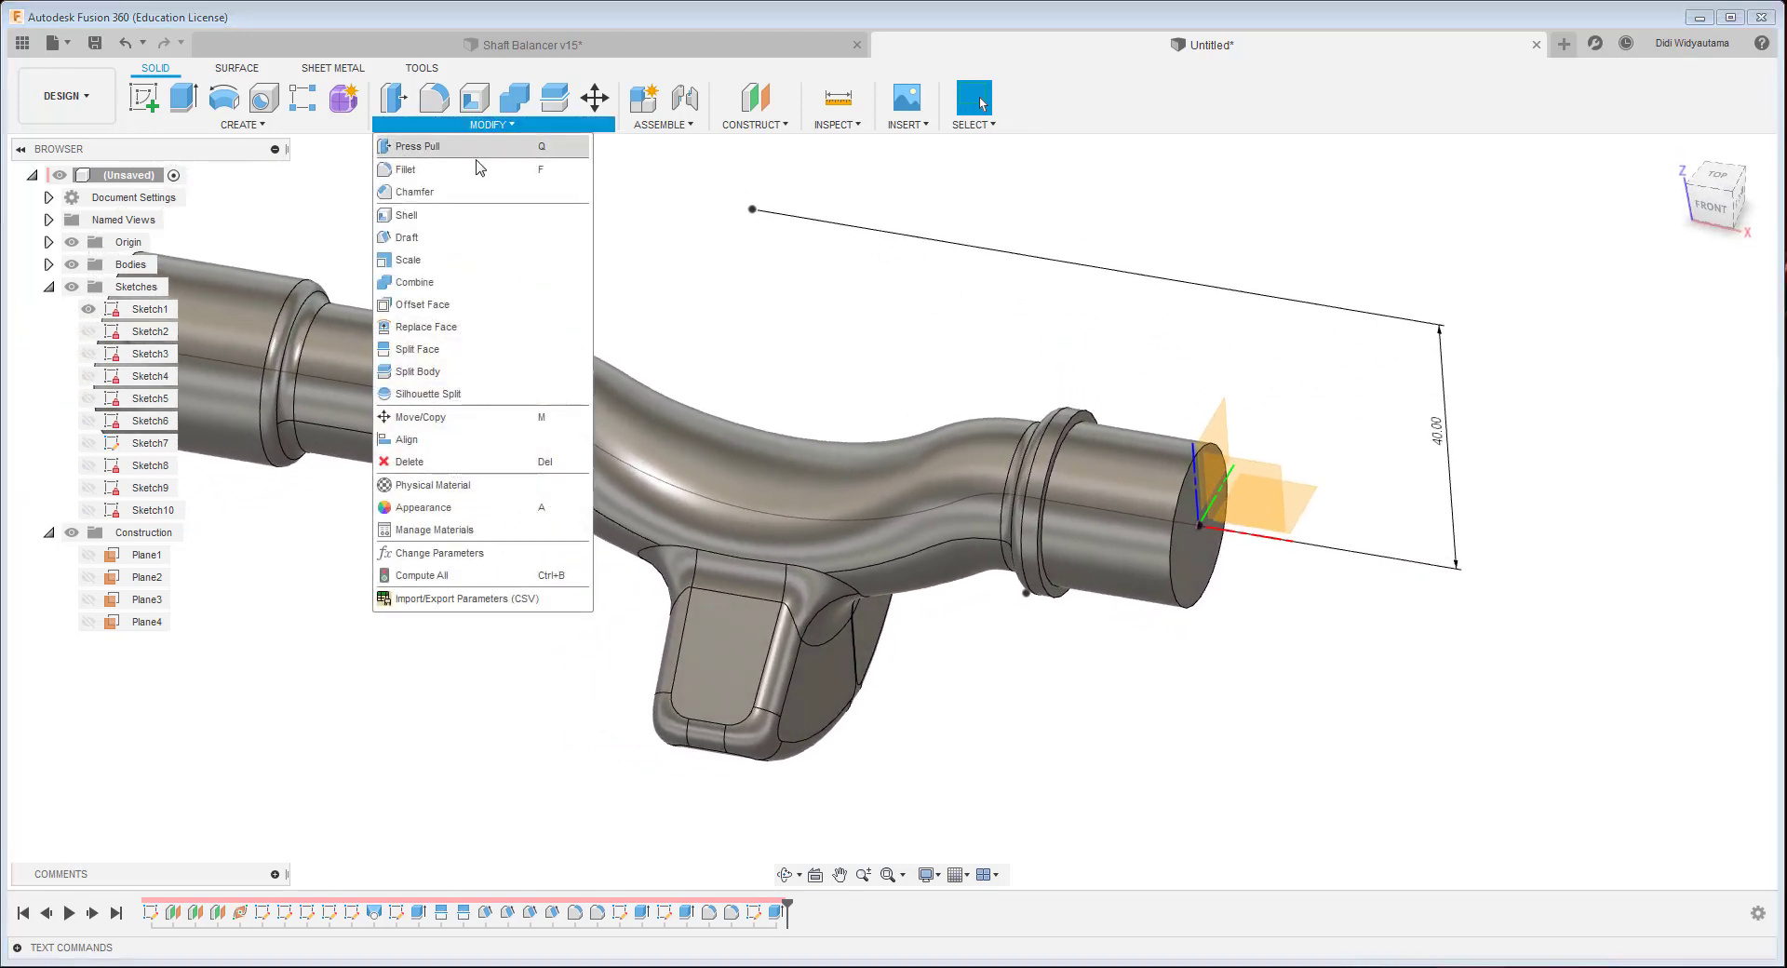
click(464, 192)
click(1219, 467)
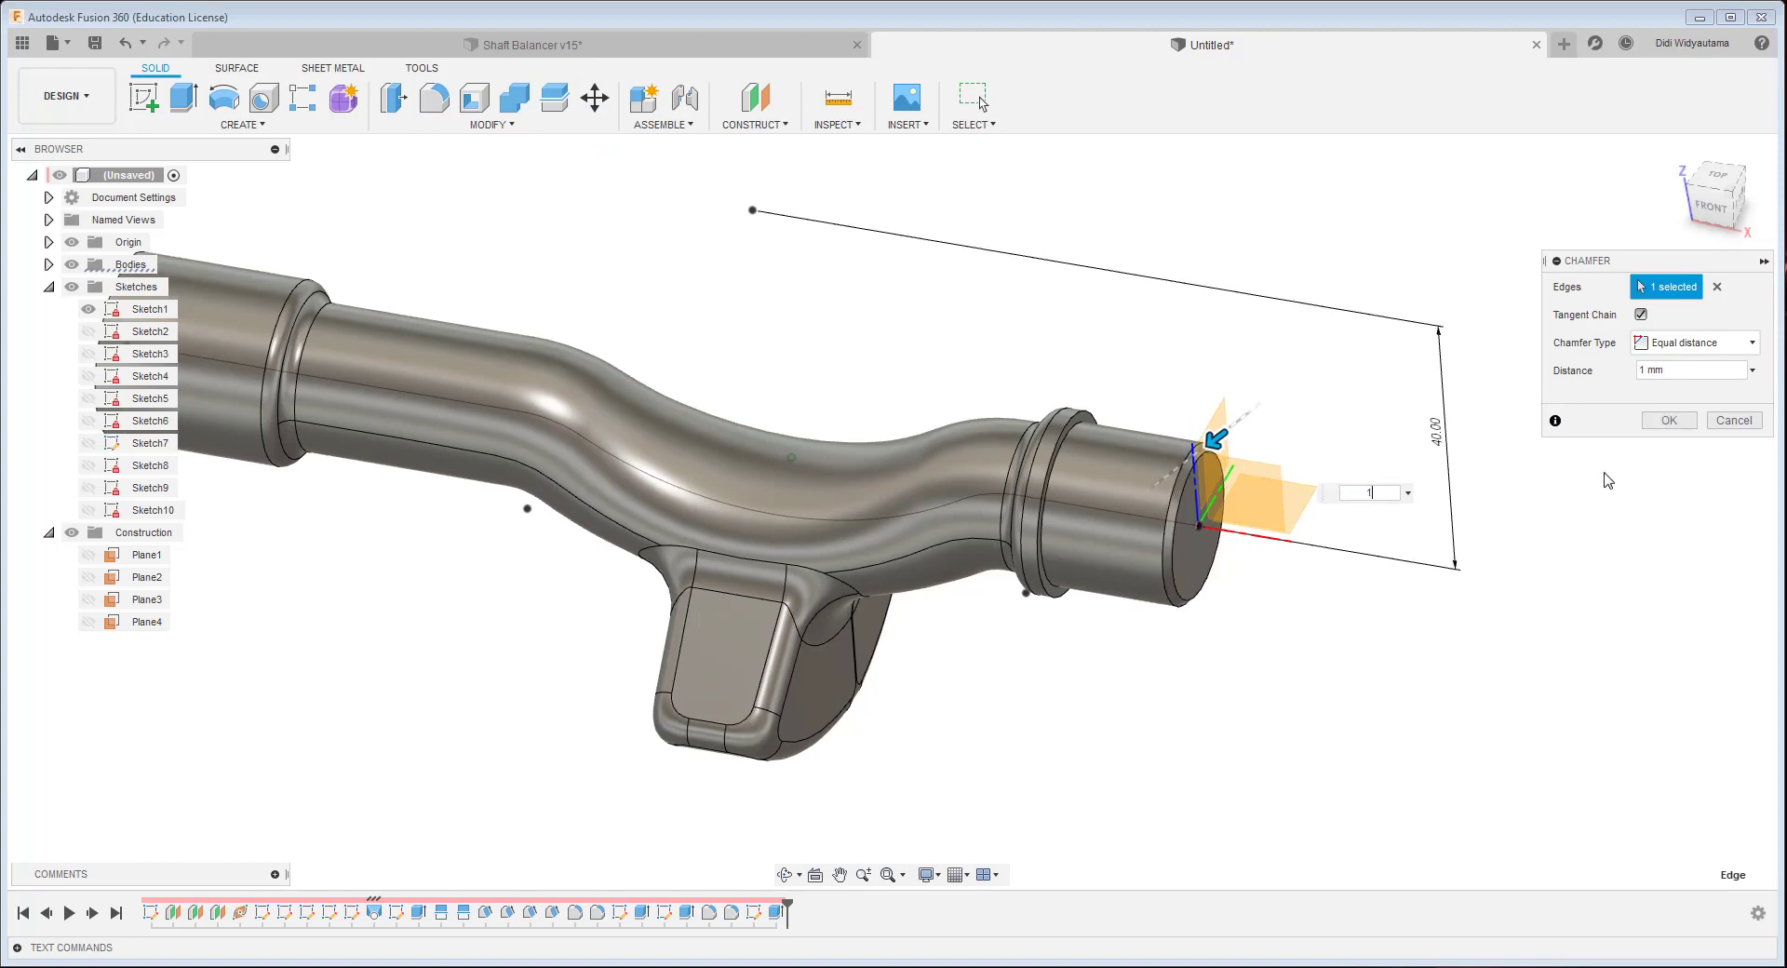
drag(1670, 371, 1598, 395)
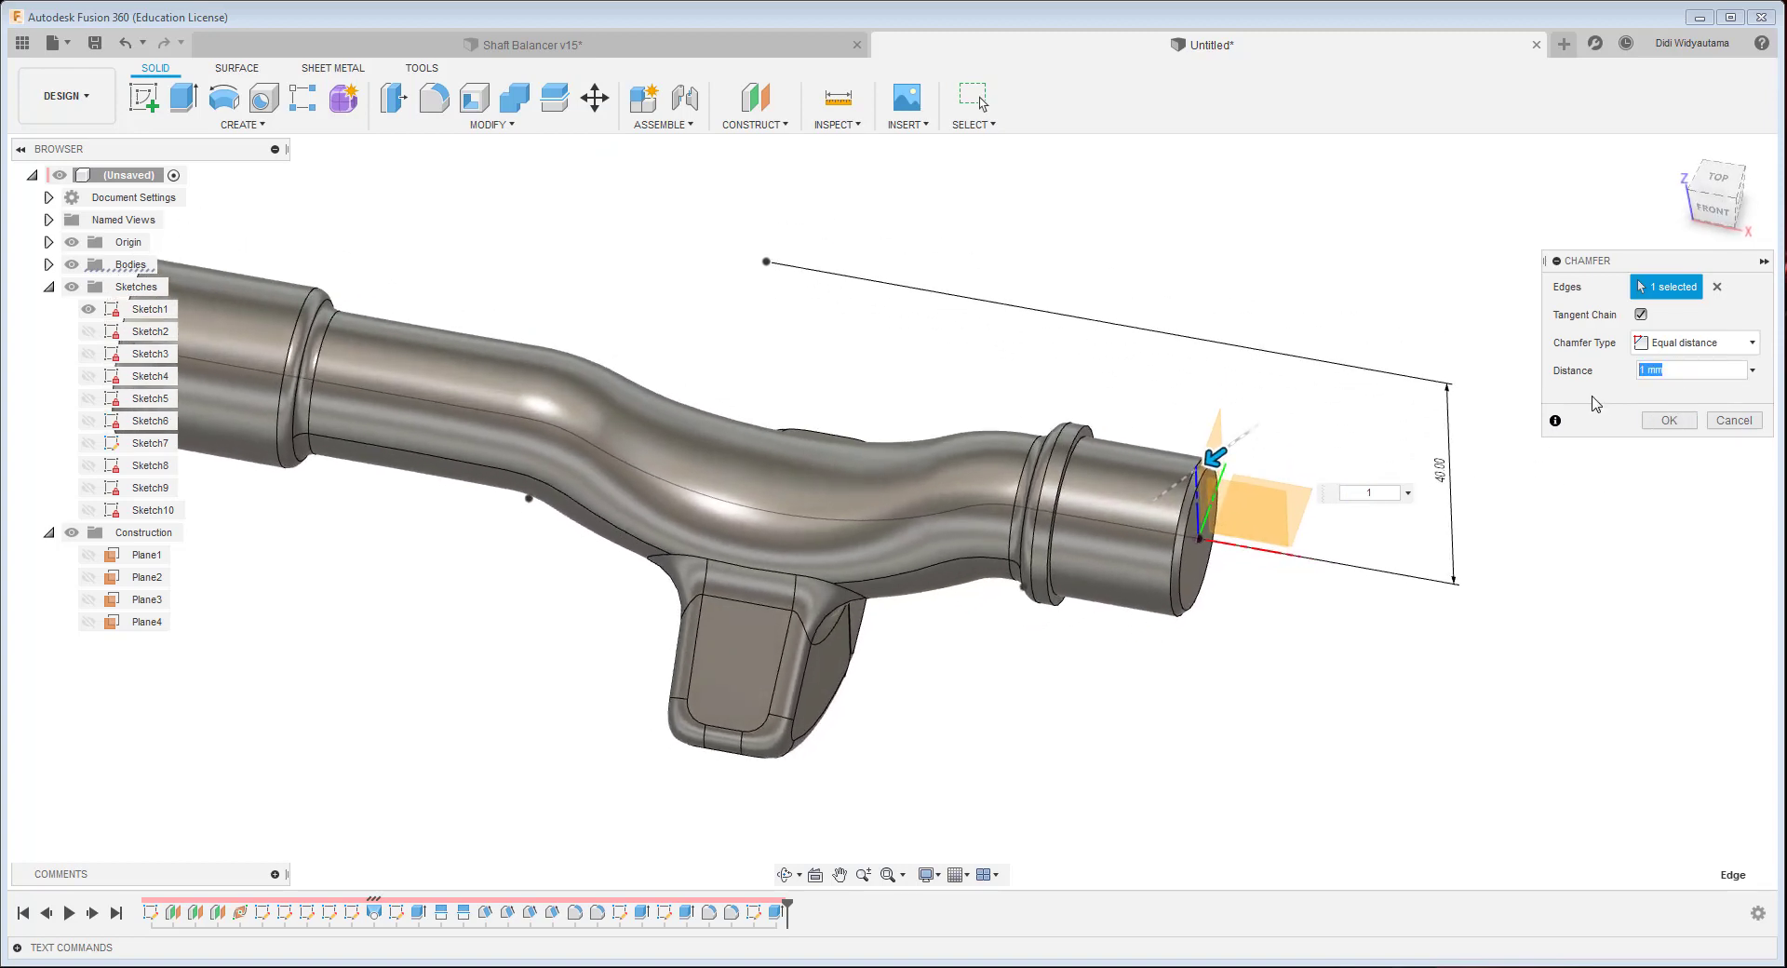
click(1651, 422)
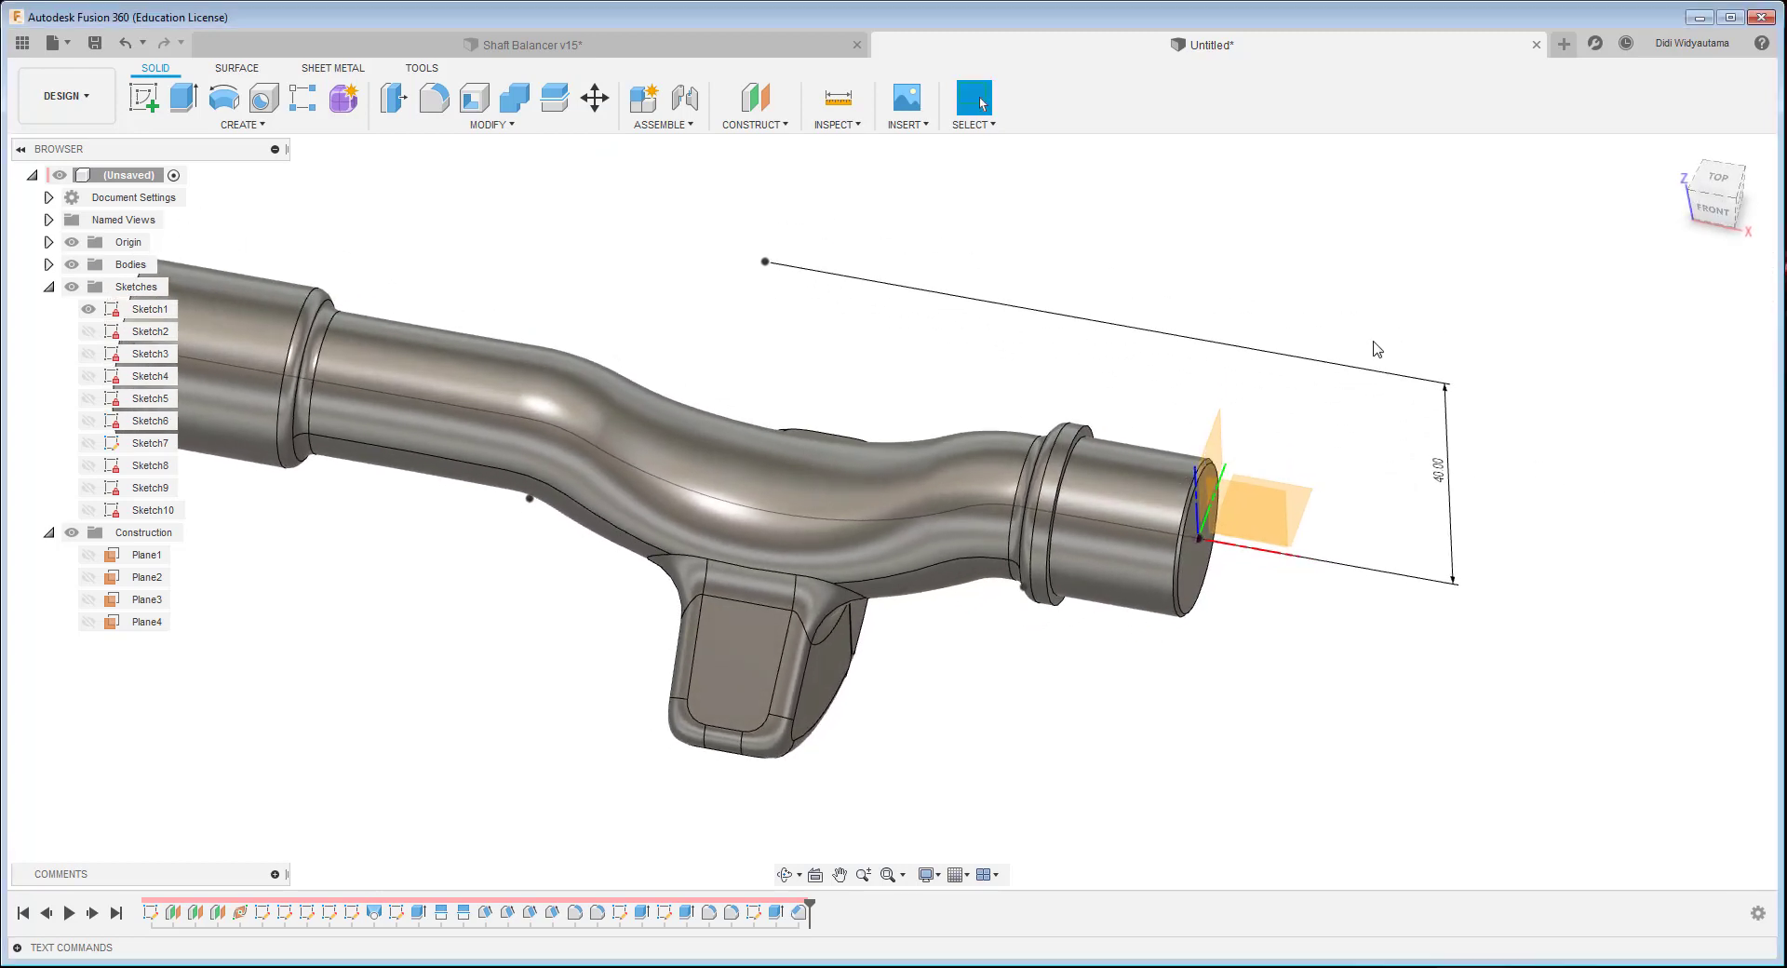
- Examine the slotted end journal in the Shaft Balancer v15 document and return to the untitled design
shift+middle_drag(1375, 346, 812, 623)
click(778, 51)
shift+middle_drag(622, 554, 647, 644)
click(945, 47)
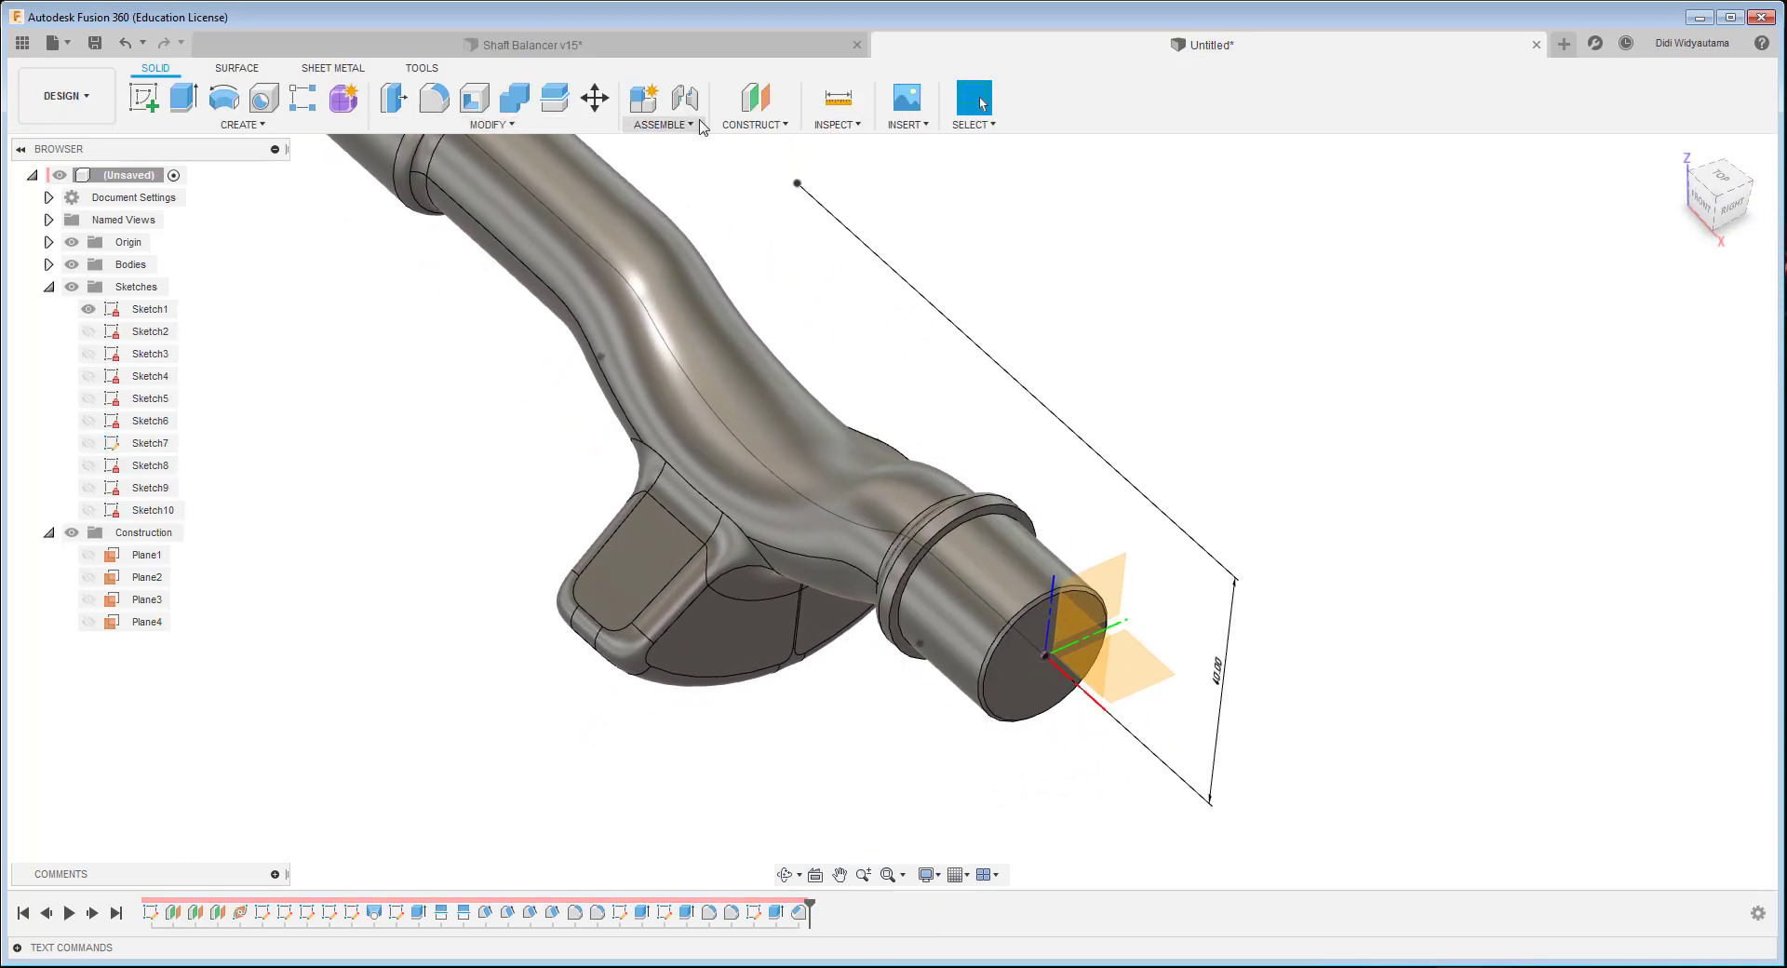
- Create a construction plane tangent to the origin-side journal's cylindrical face at an angle of 0 degrees
click(754, 124)
click(764, 191)
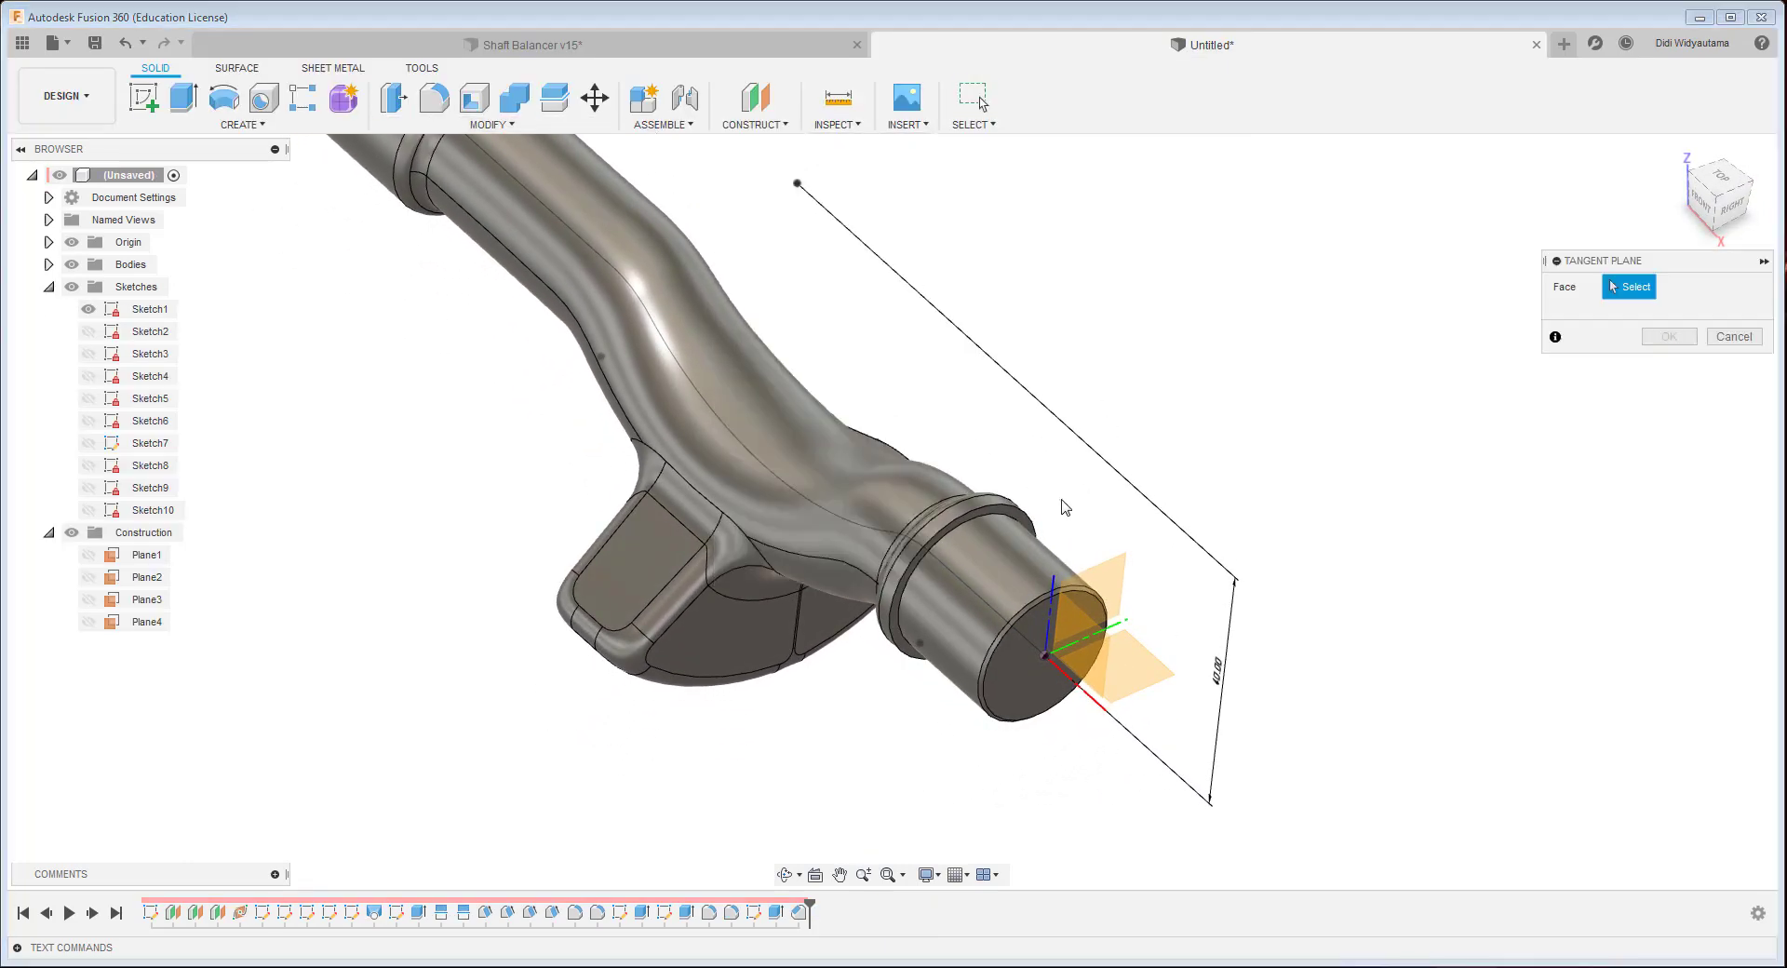
click(1154, 572)
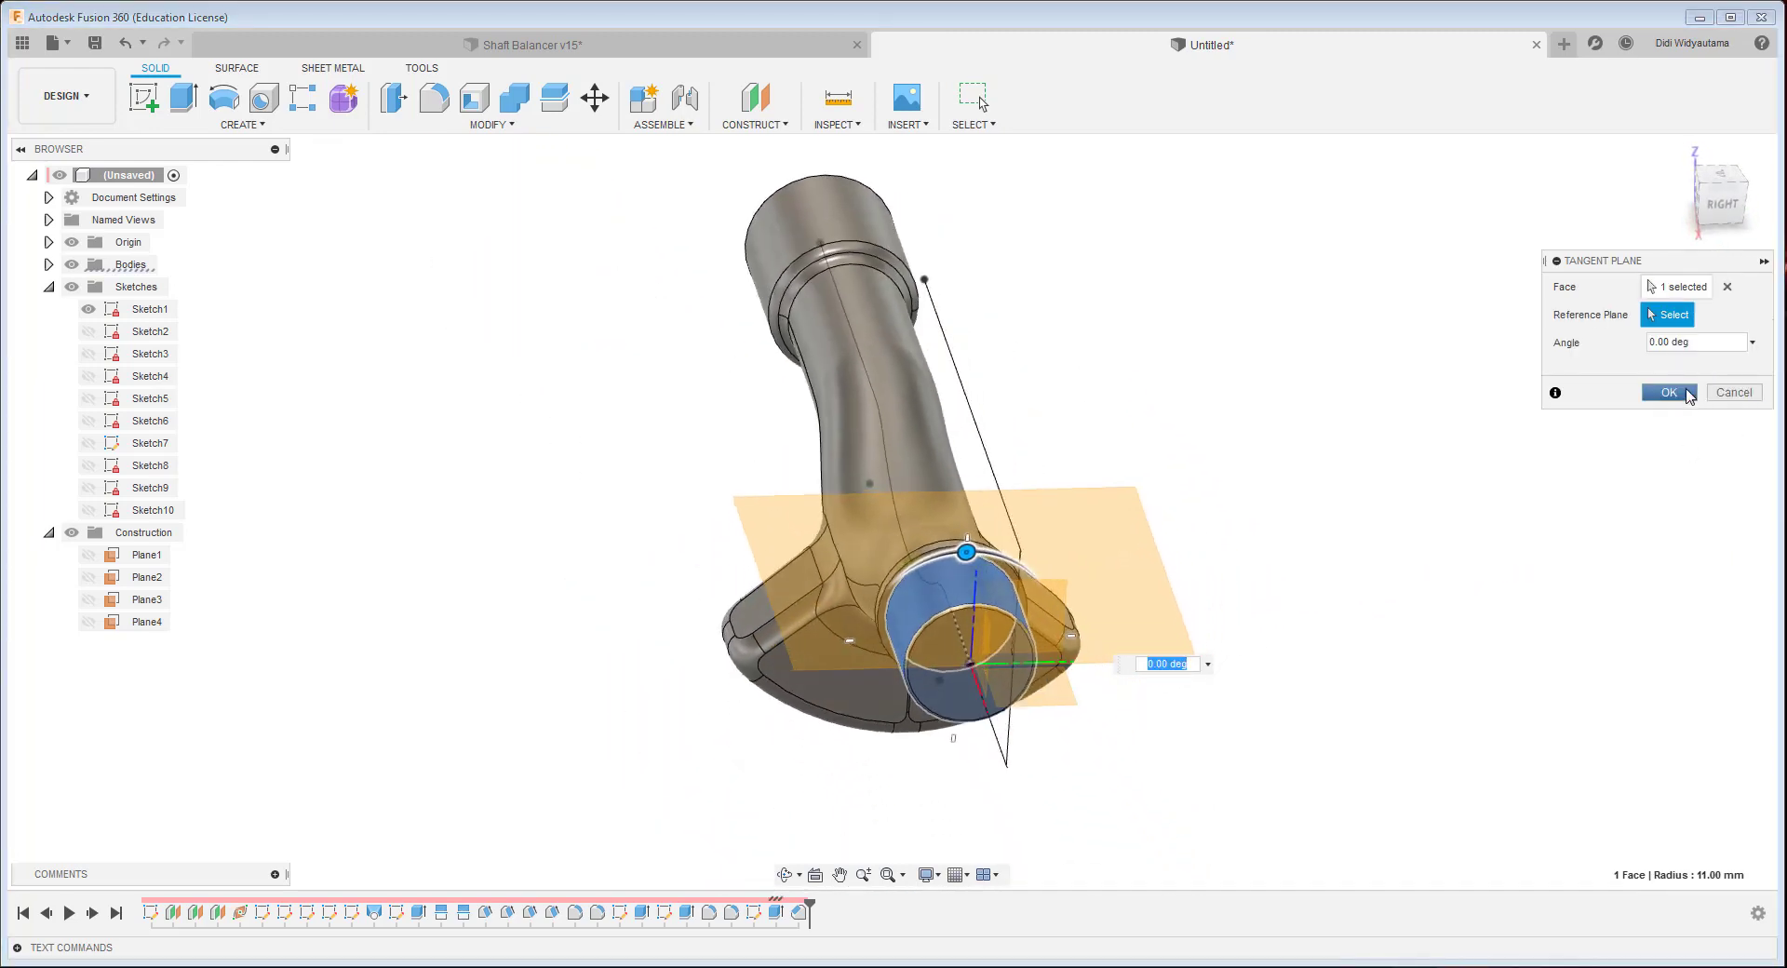
click(1669, 392)
- Sketch a center-to-center slot along the journal on the tangent plane, about 10.6 mm between centres, and constrain its midpoint to the sketch origin
scroll(1117, 438, up, 2)
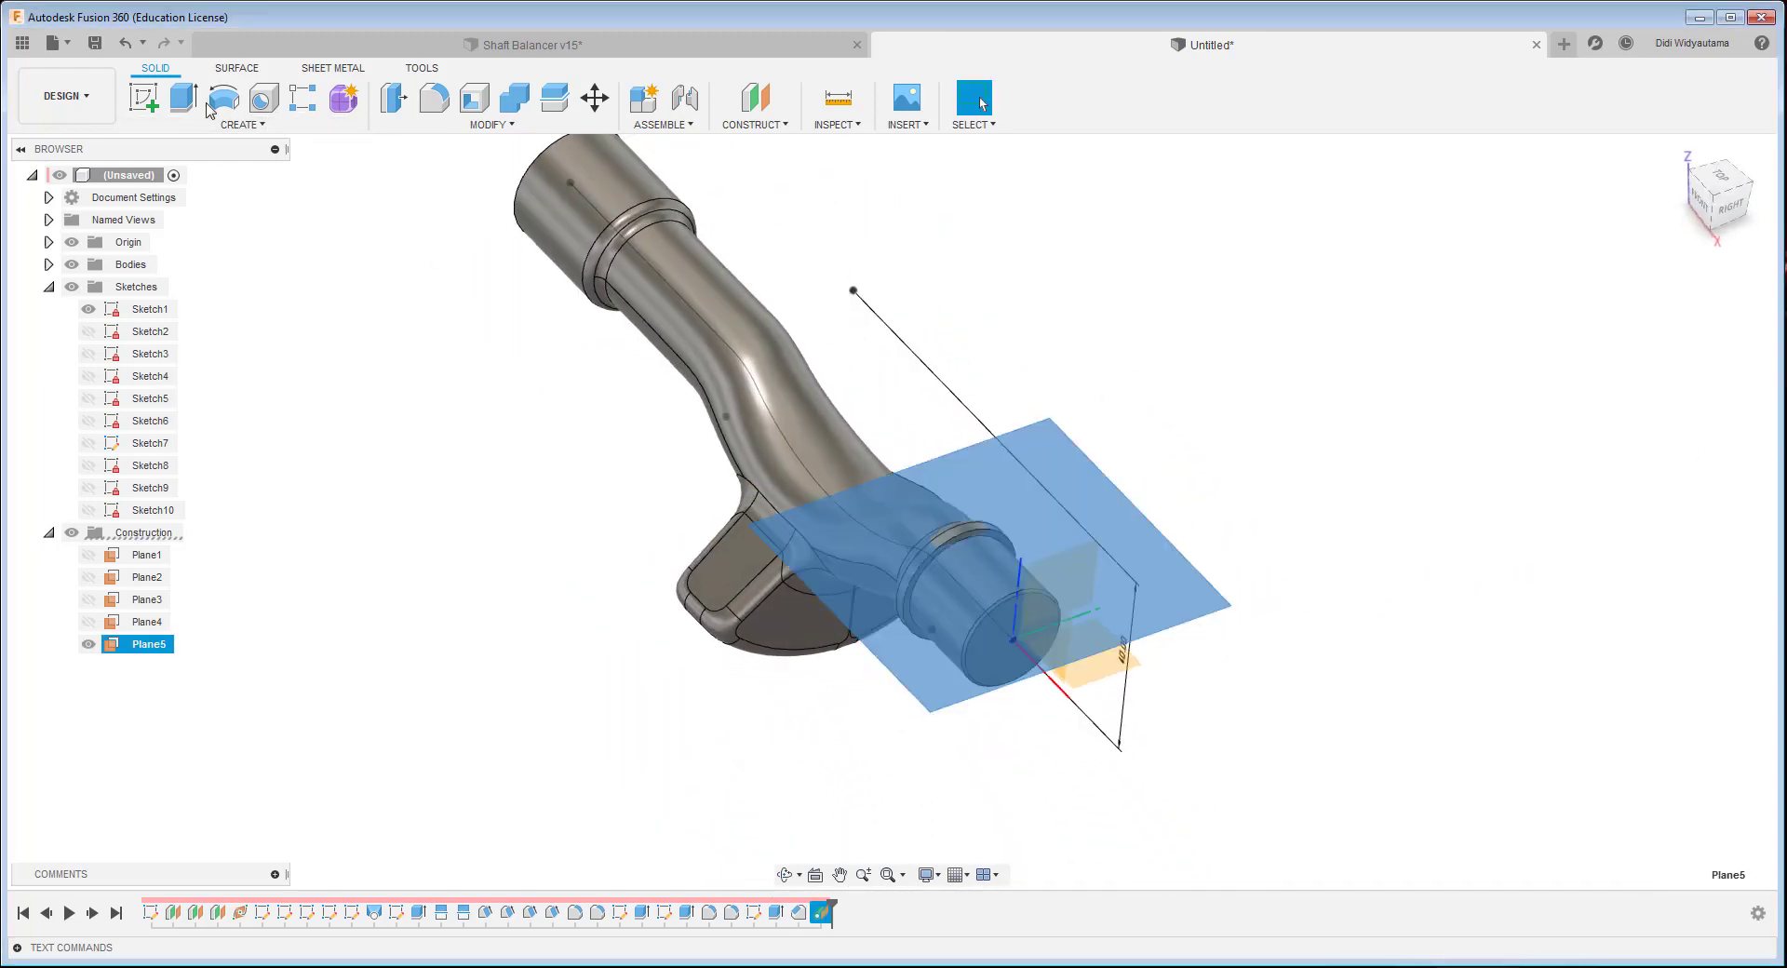
click(142, 96)
scroll(1117, 678, up, 4)
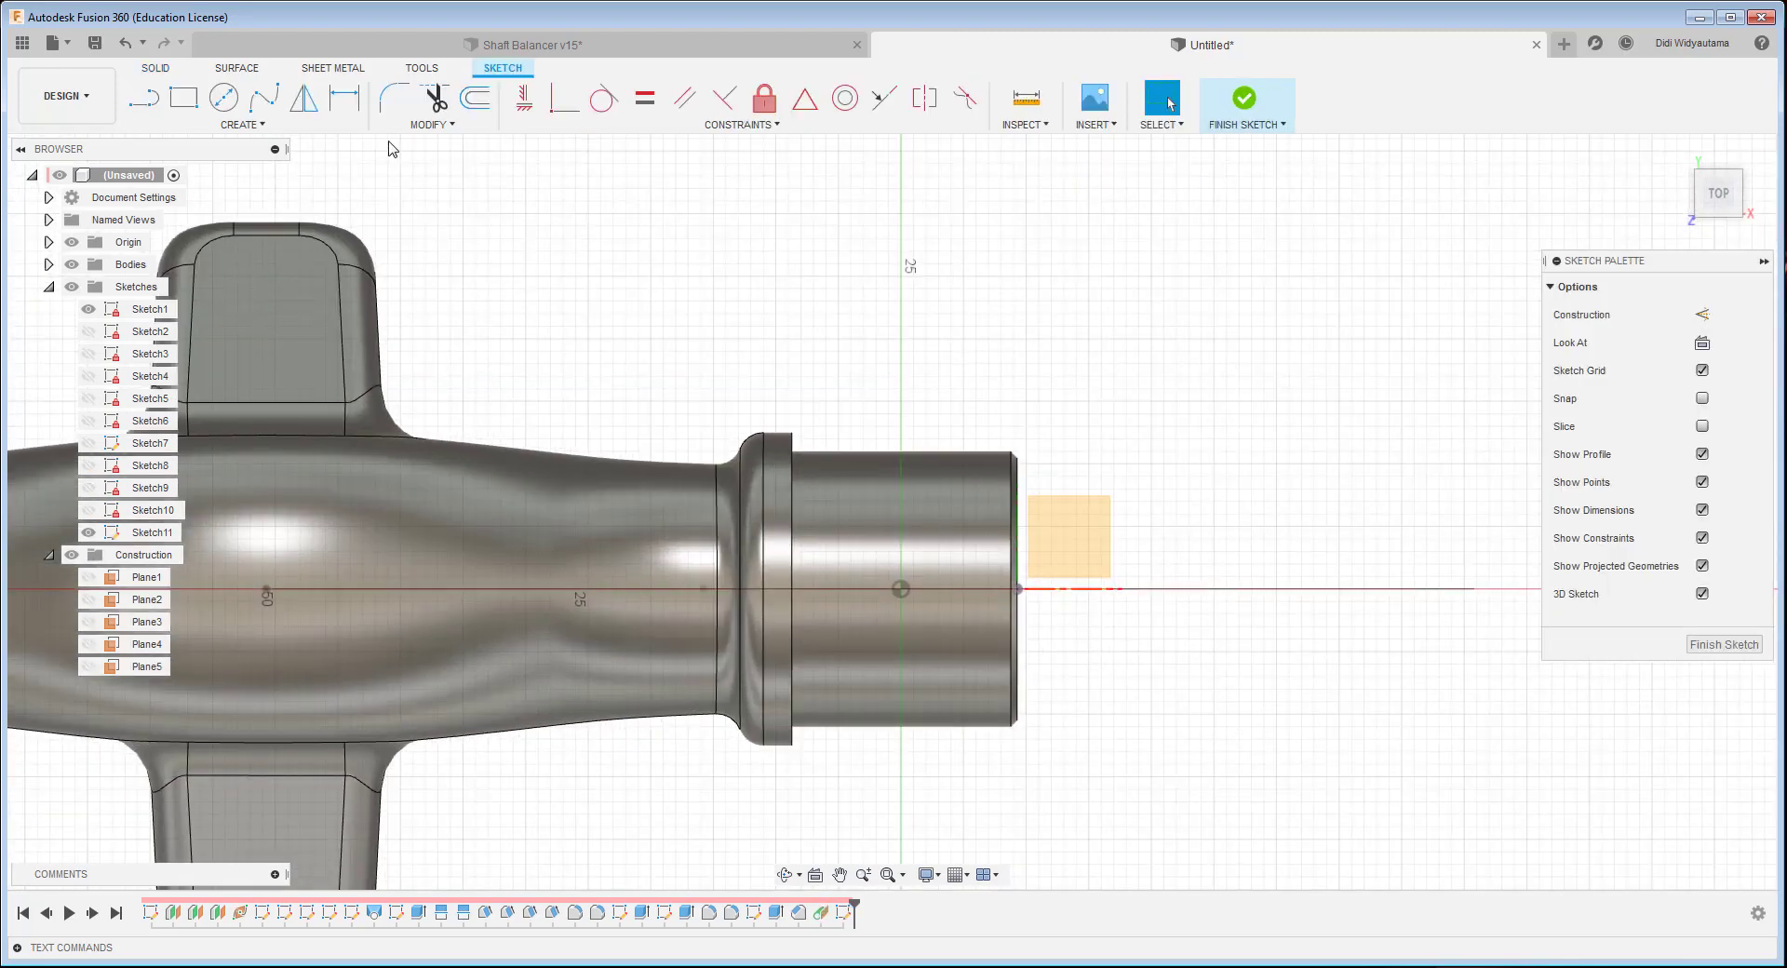
click(297, 126)
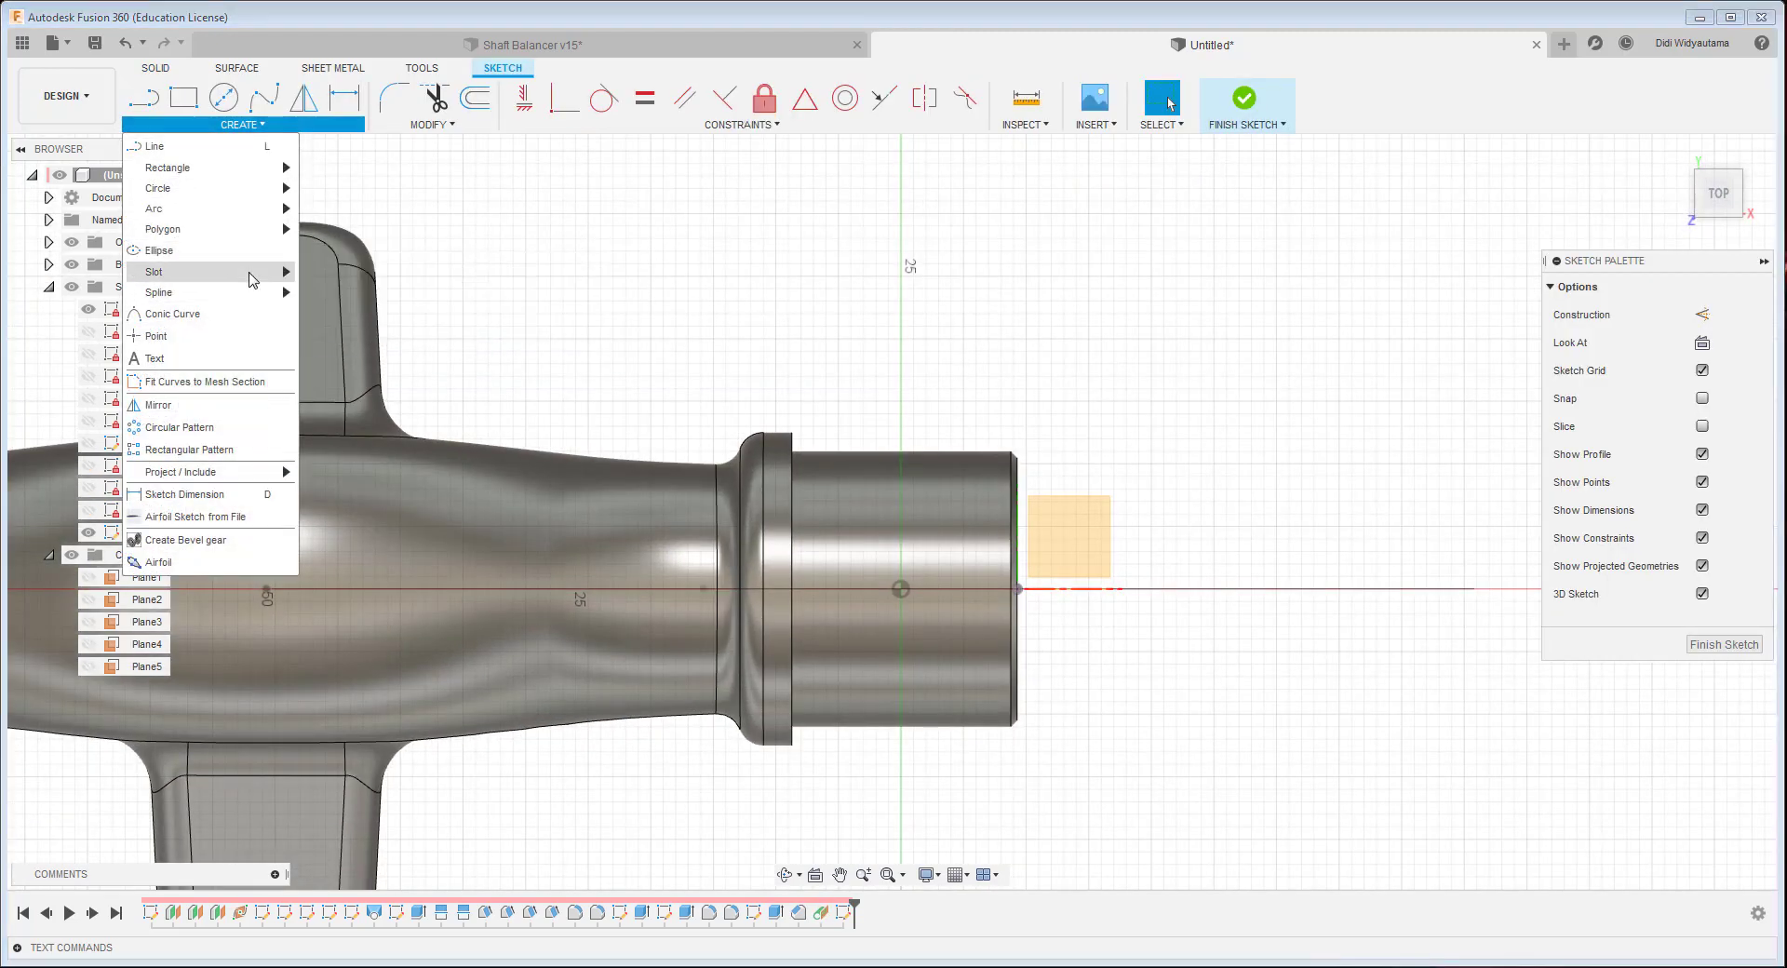
mouse_move(251, 277)
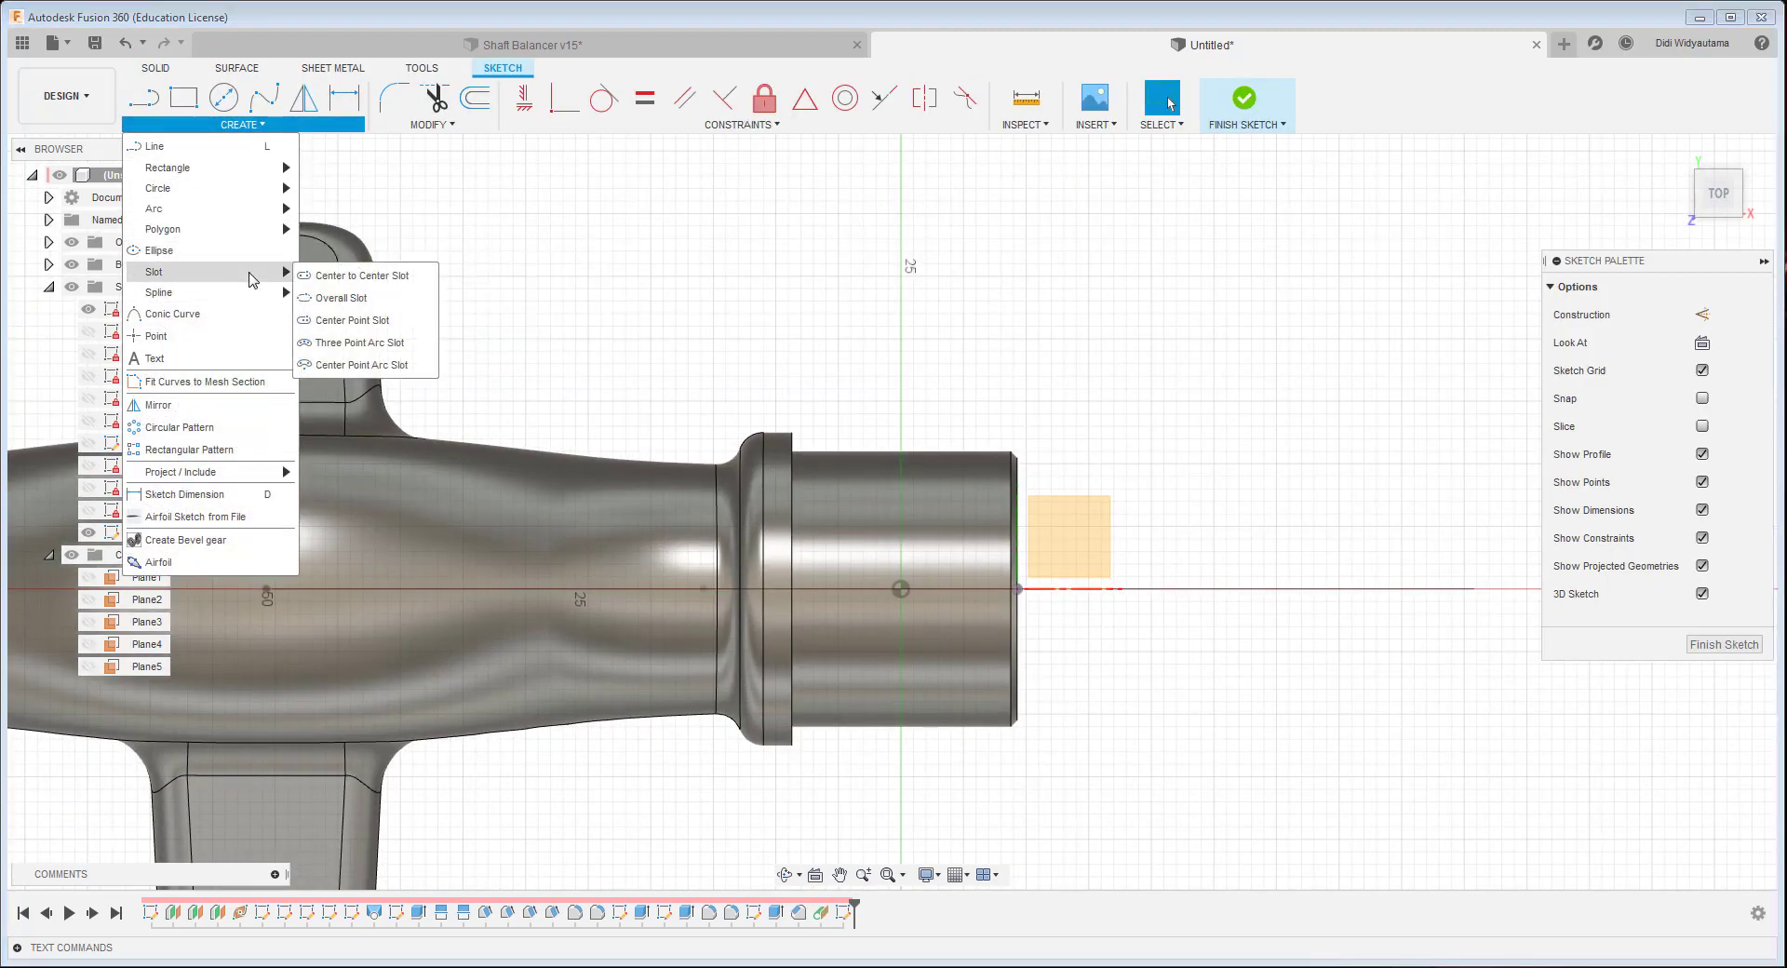
click(366, 281)
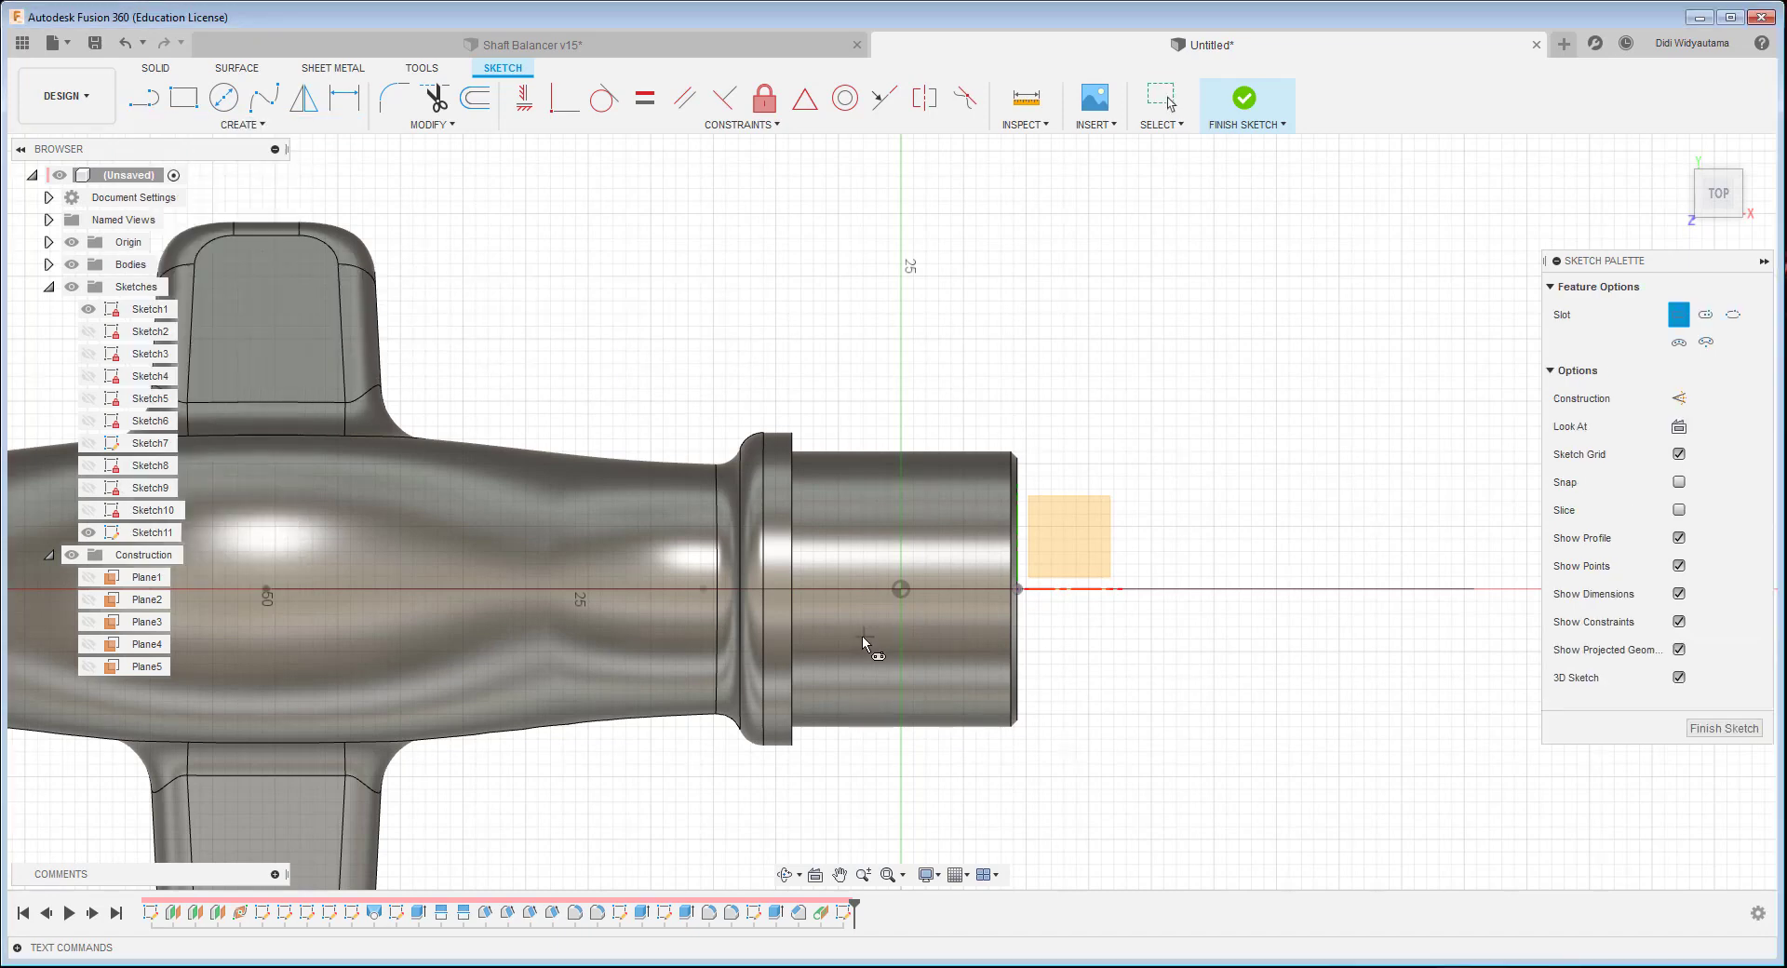
click(834, 587)
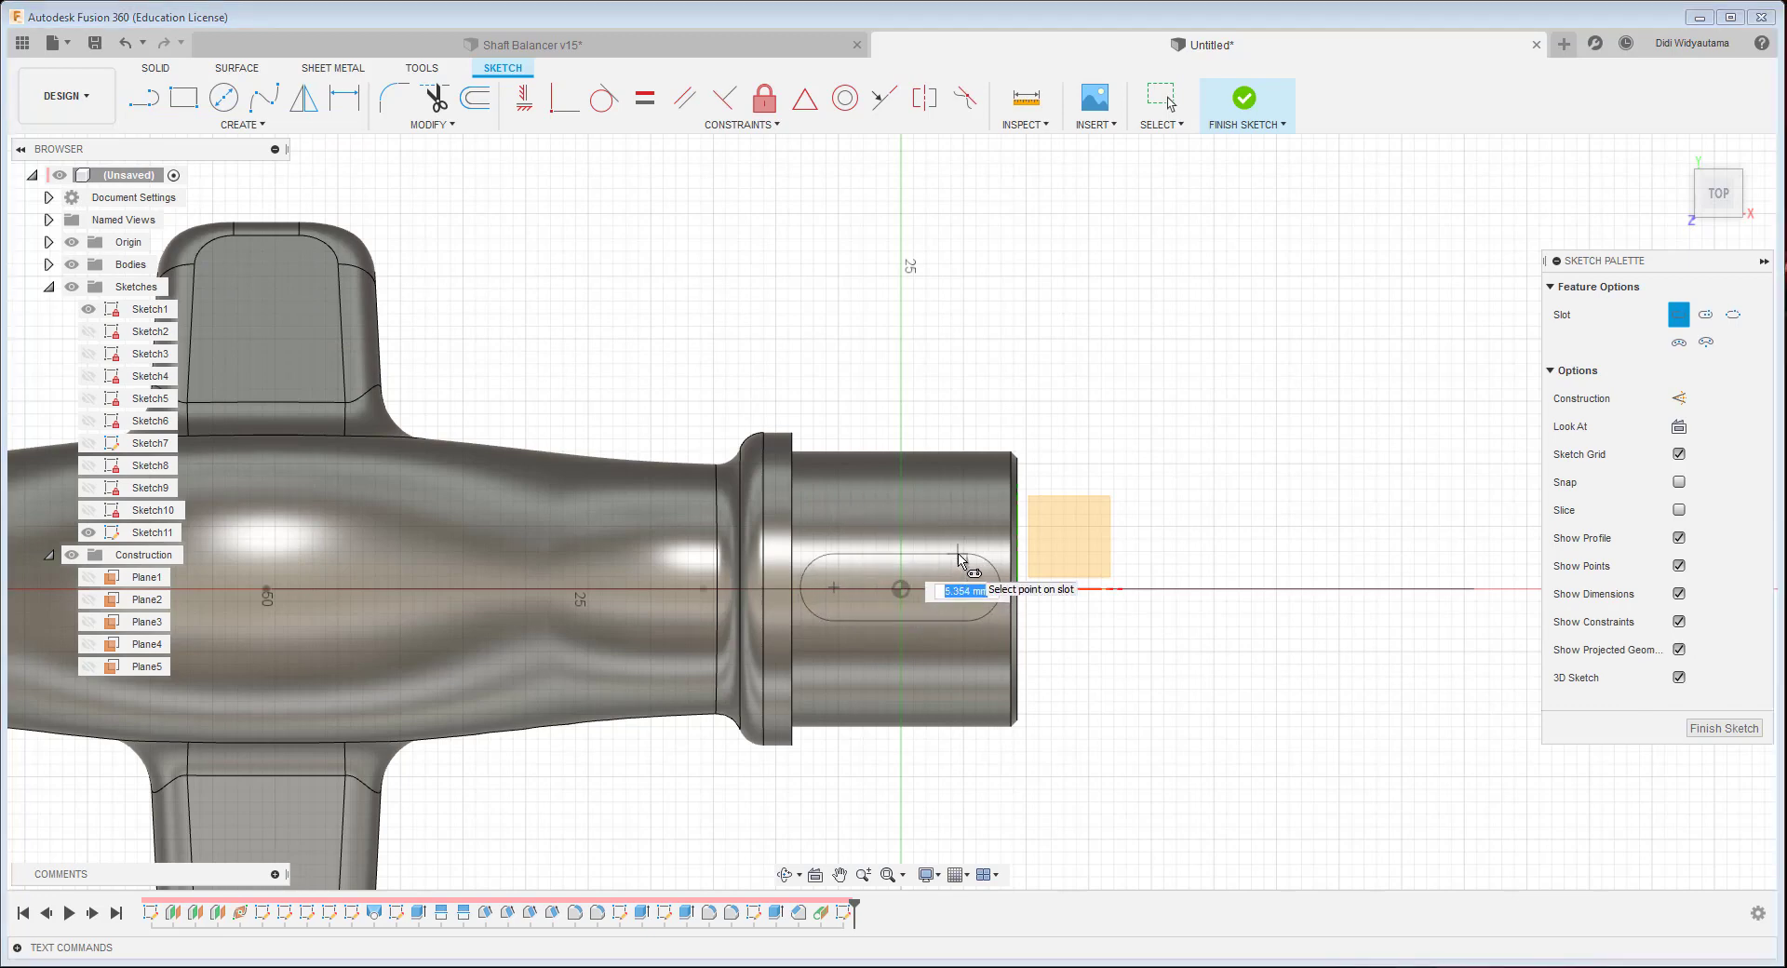
click(361, 103)
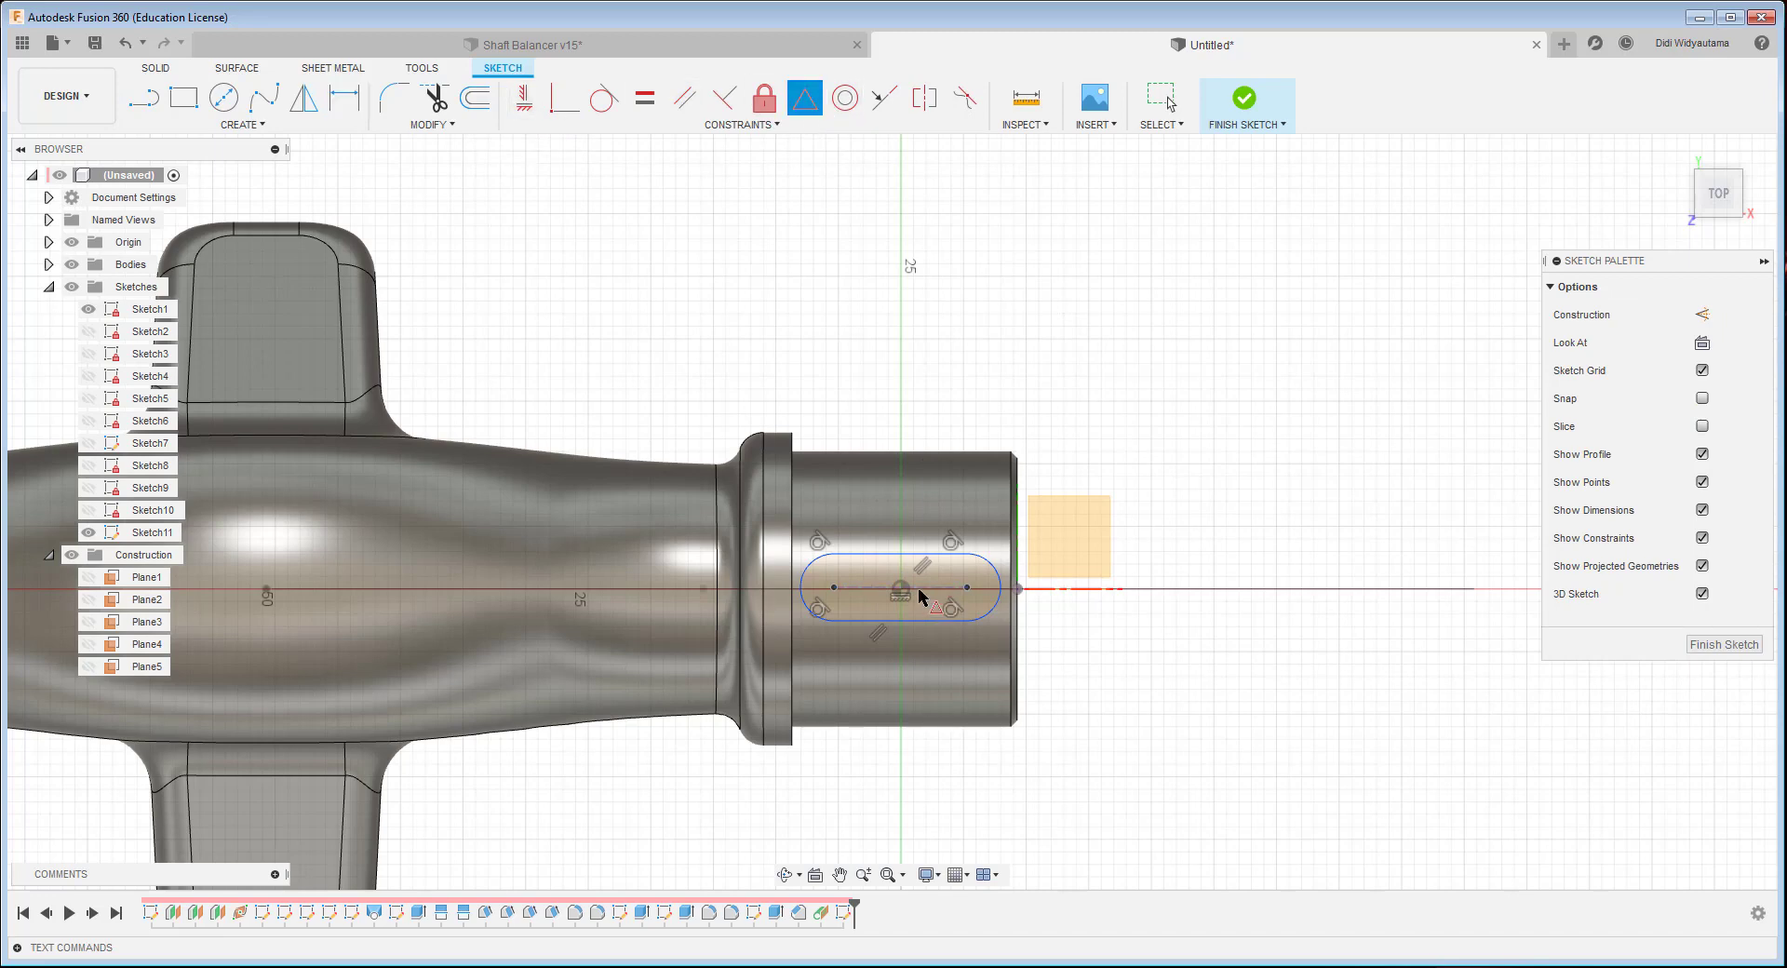
key(x)
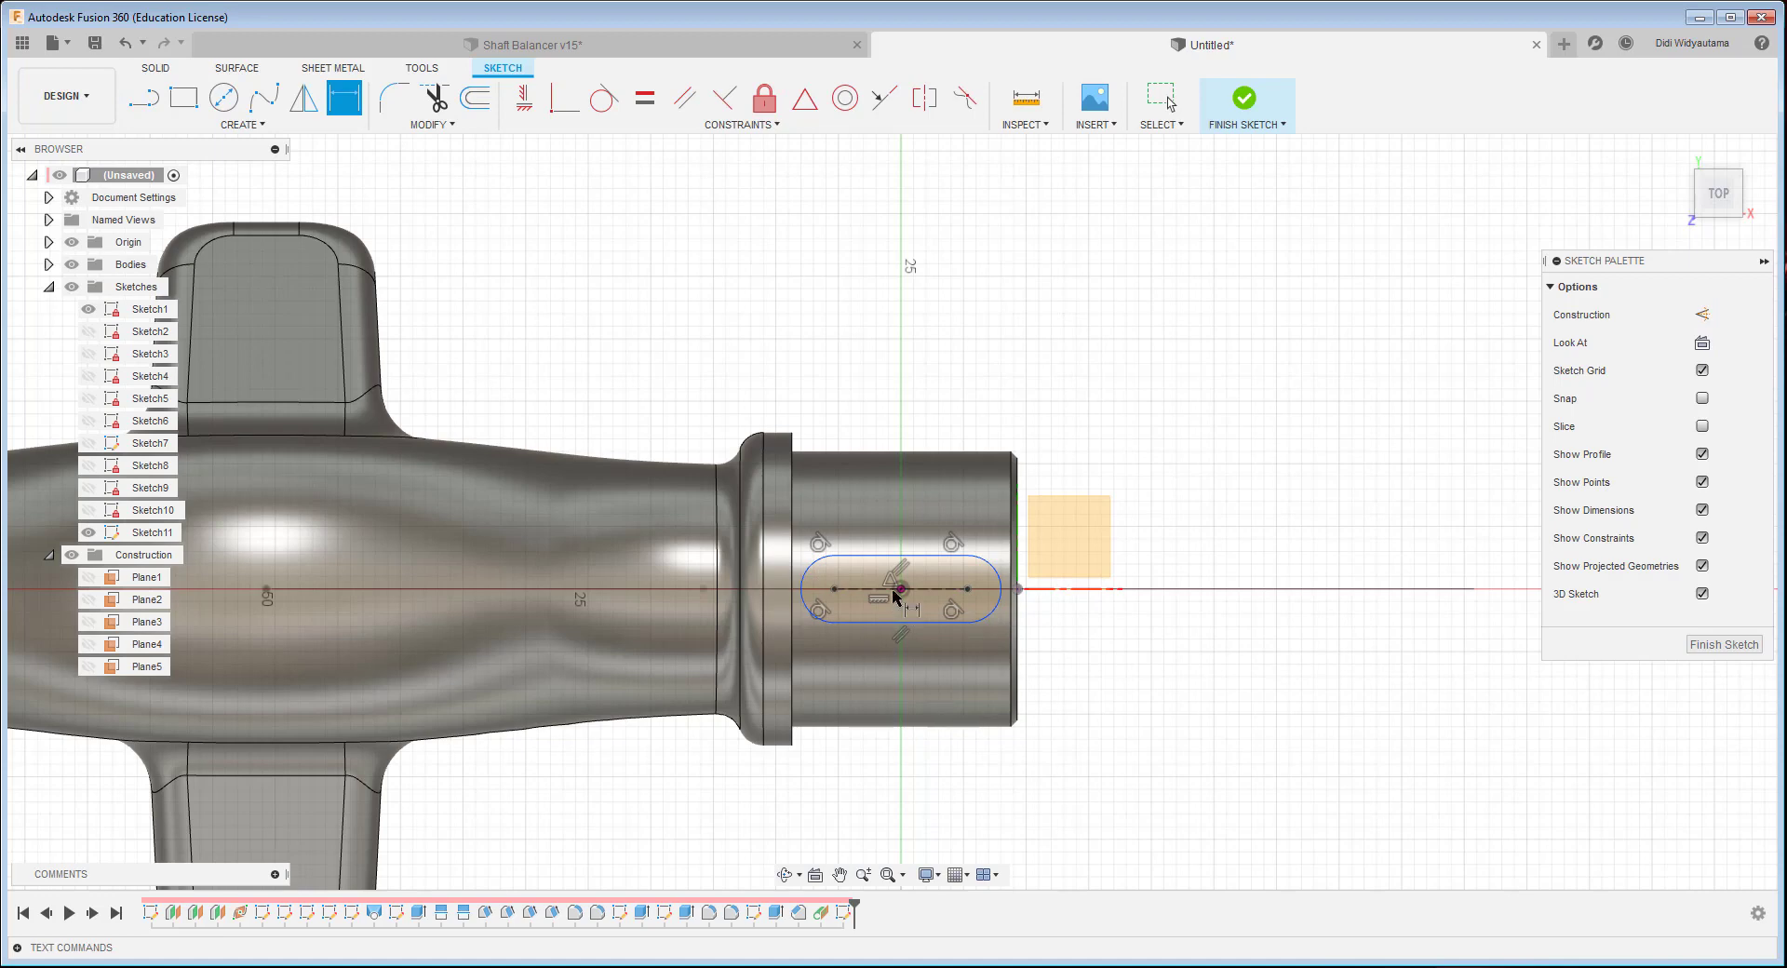
- Dimension the slot with 8 mm between its centres and a 2.5 mm end radius, and finish the sketch
click(875, 785)
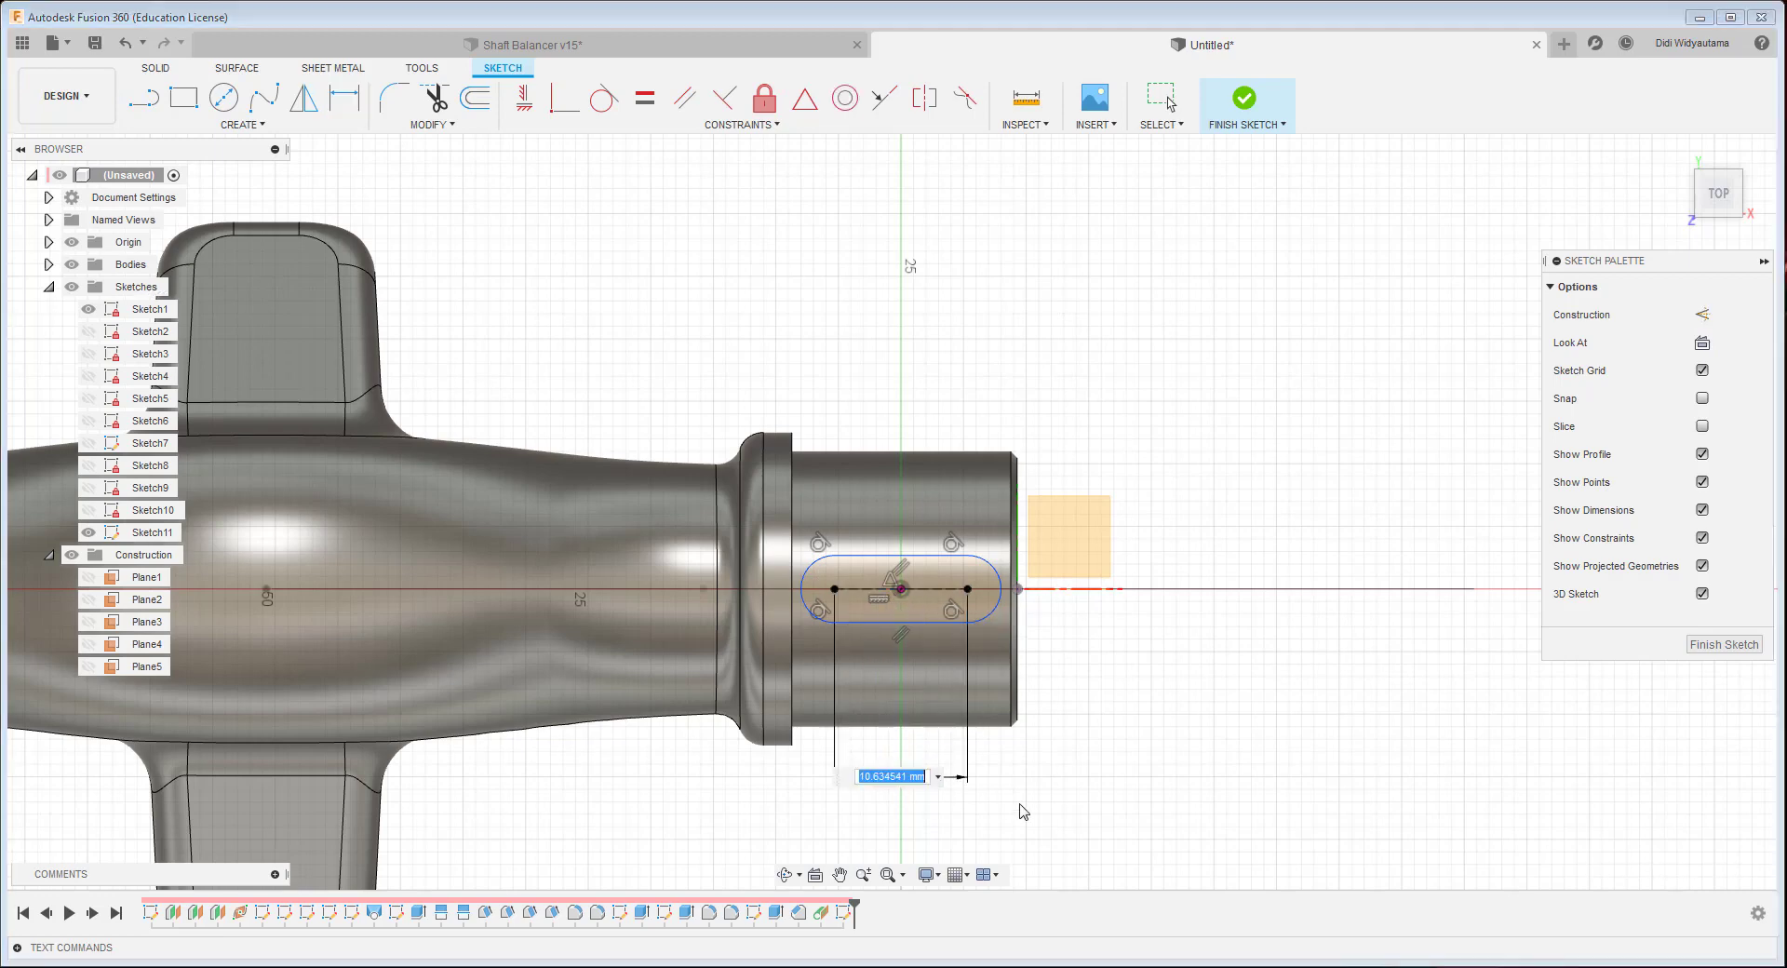
text(8)
key(Return)
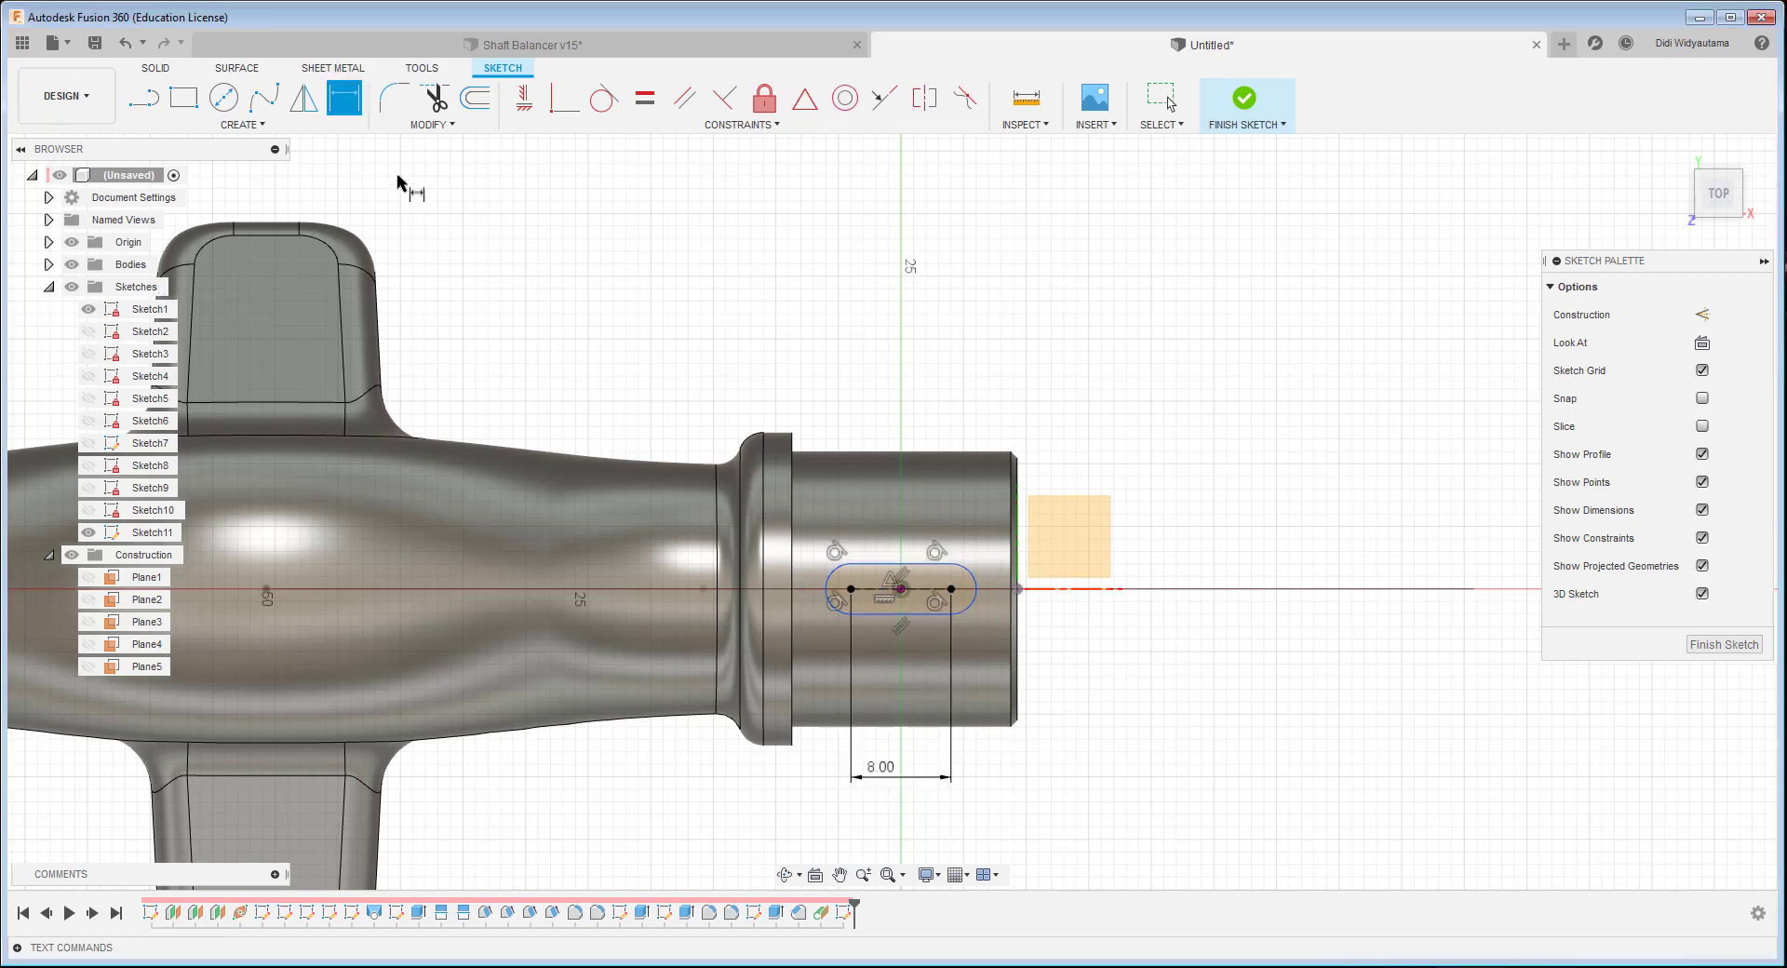
click(1103, 445)
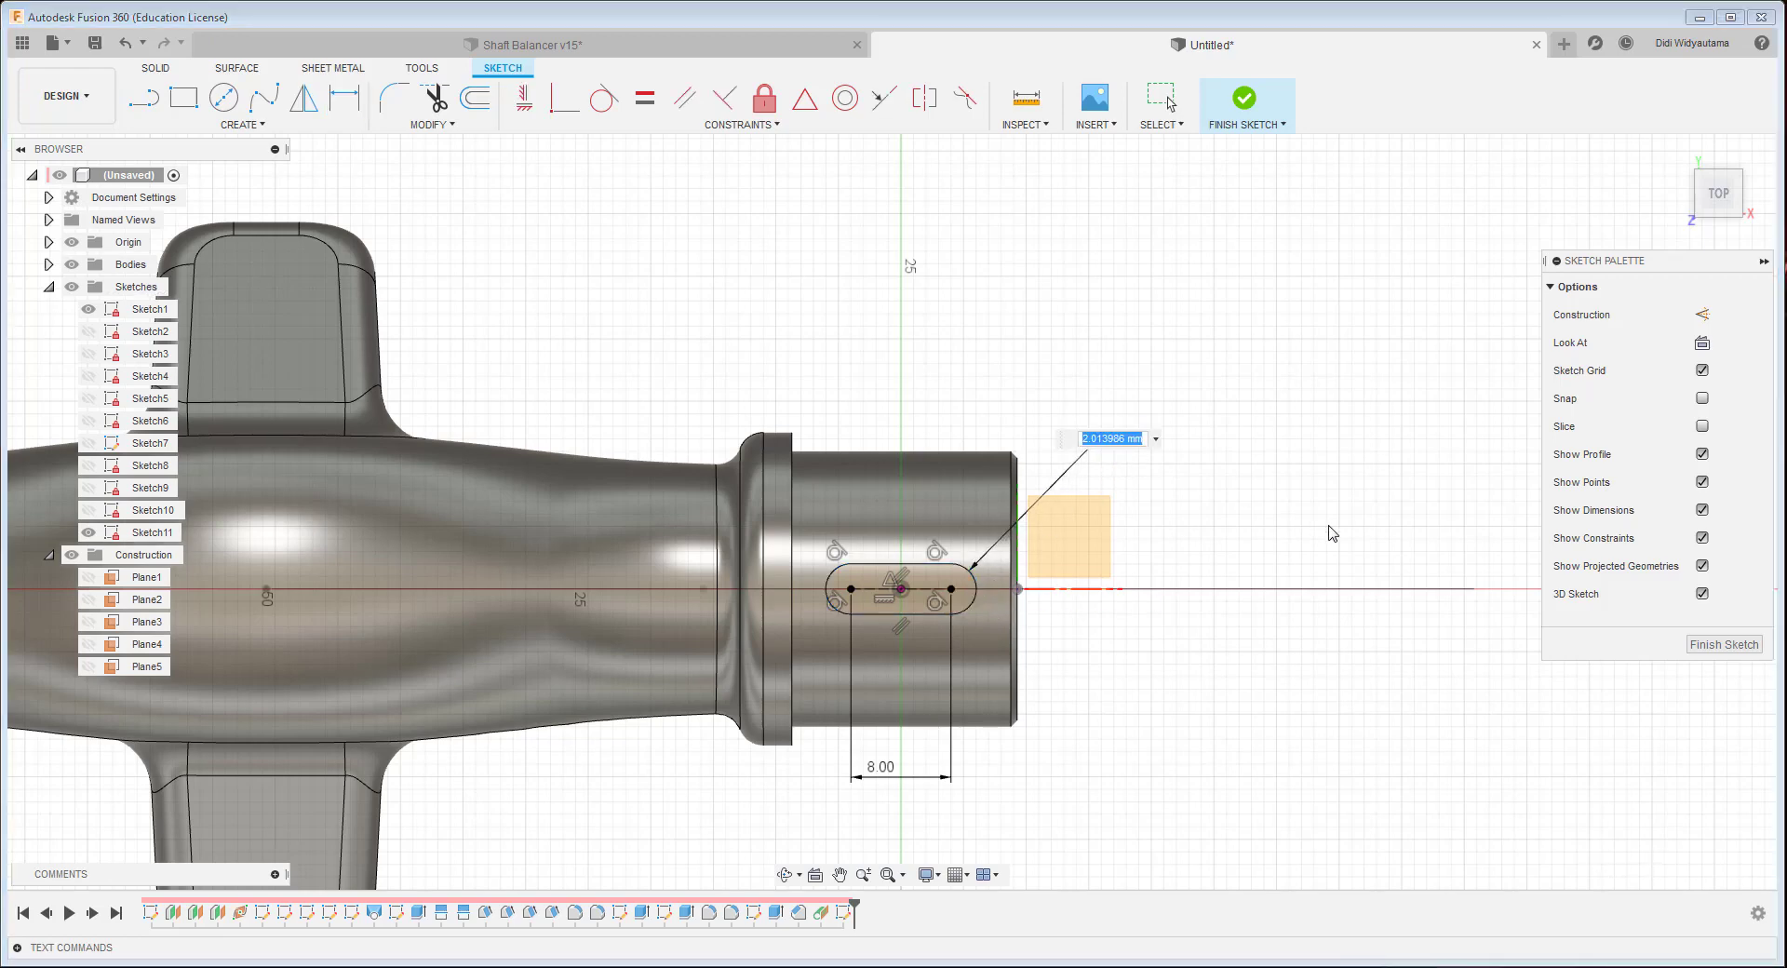
text(2.5)
key(Return)
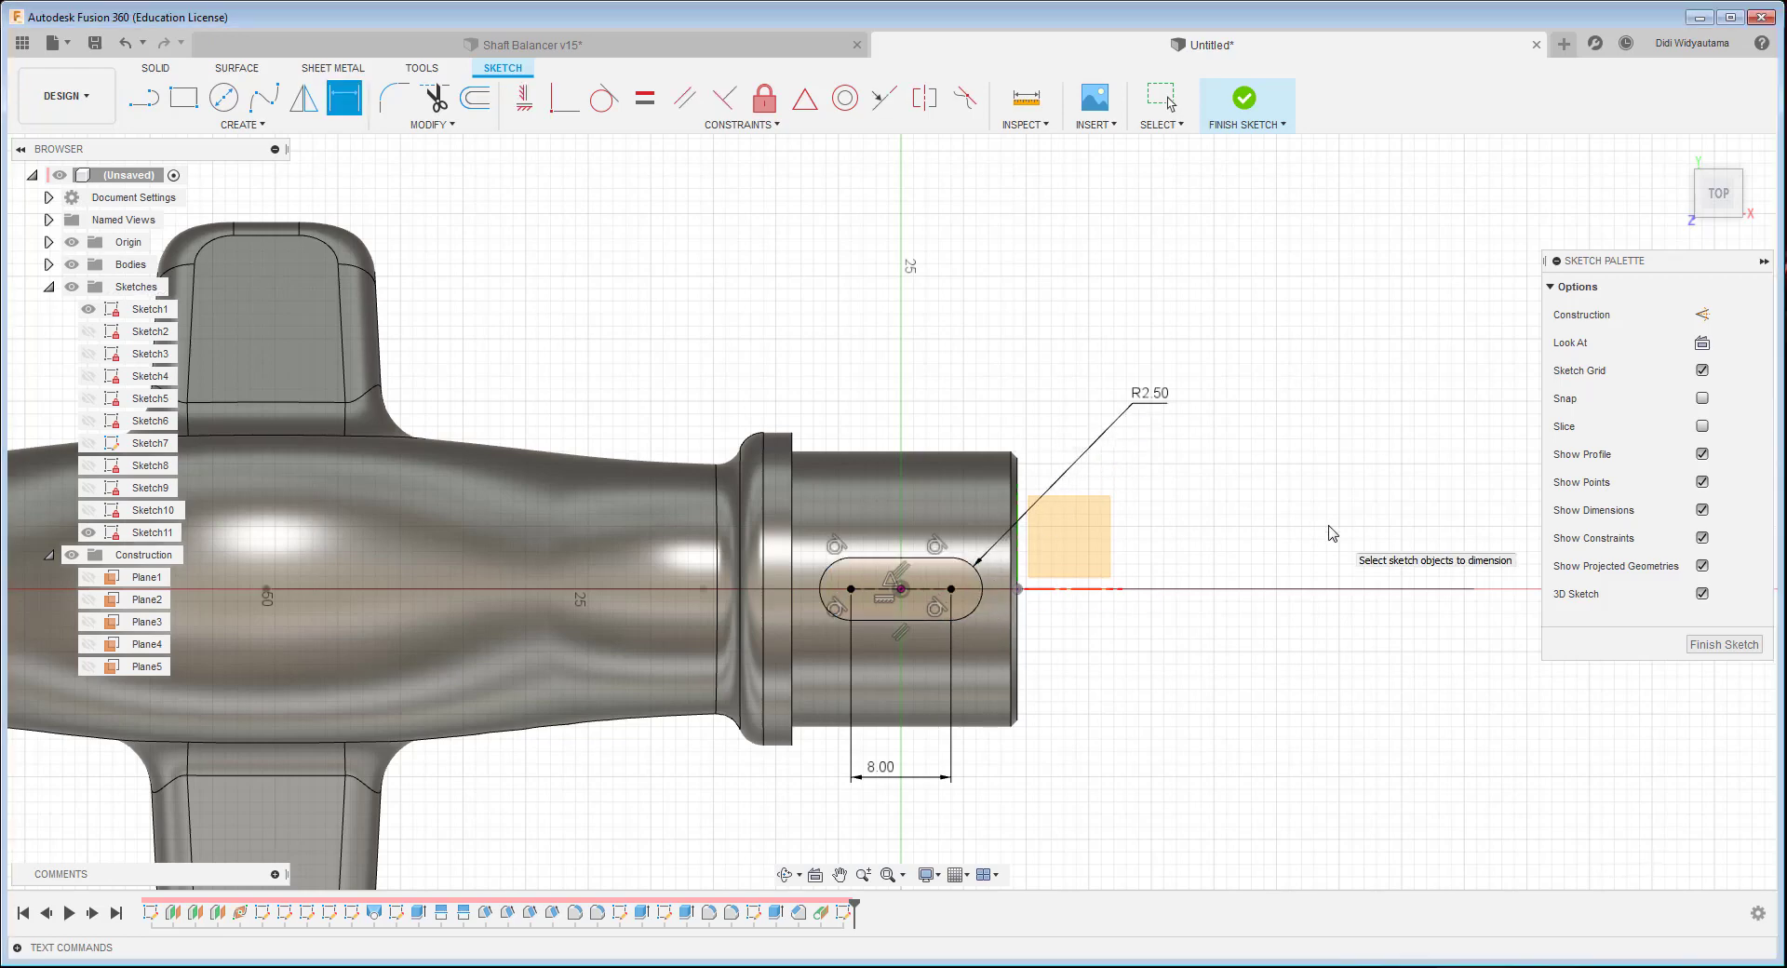
click(1692, 649)
- Extrude the slot profile as a 3 mm deep cut into the journal
click(197, 97)
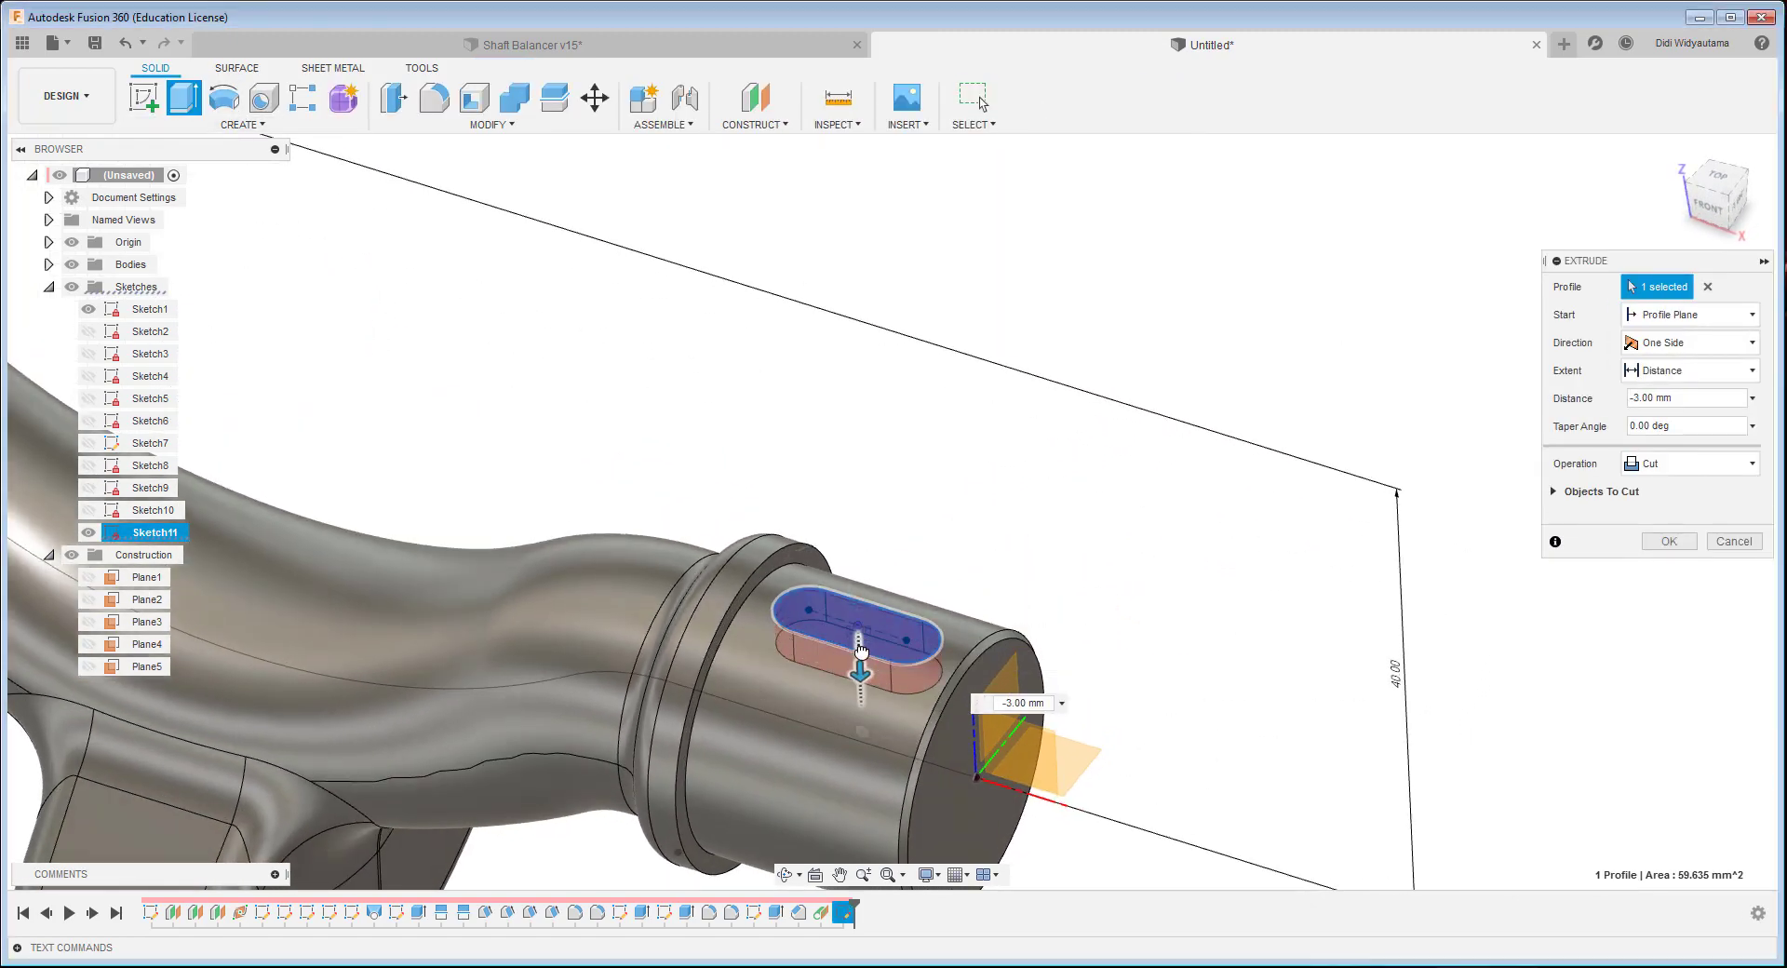
drag(865, 659, 867, 660)
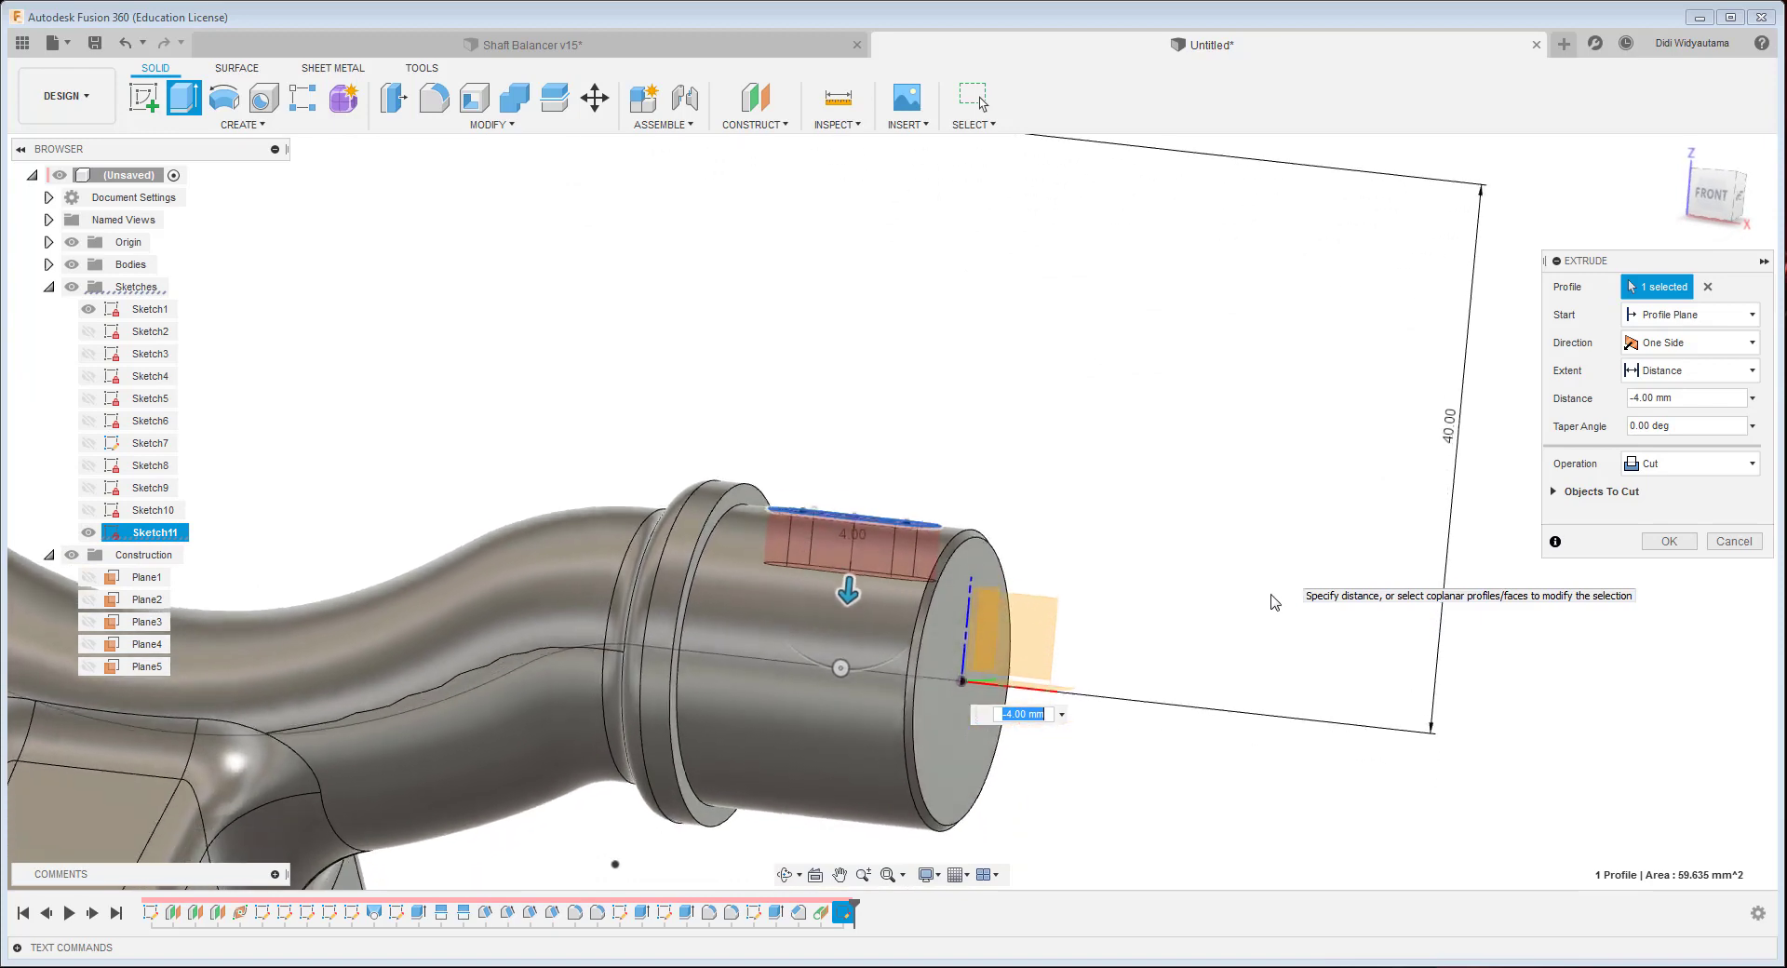
mouse_move(1072, 673)
shift+middle_down()
mouse_move(1196, 633)
mouse_move(1288, 570)
shift+middle_up()
scroll(1228, 609, up, 3)
scroll(1288, 570, down, 2)
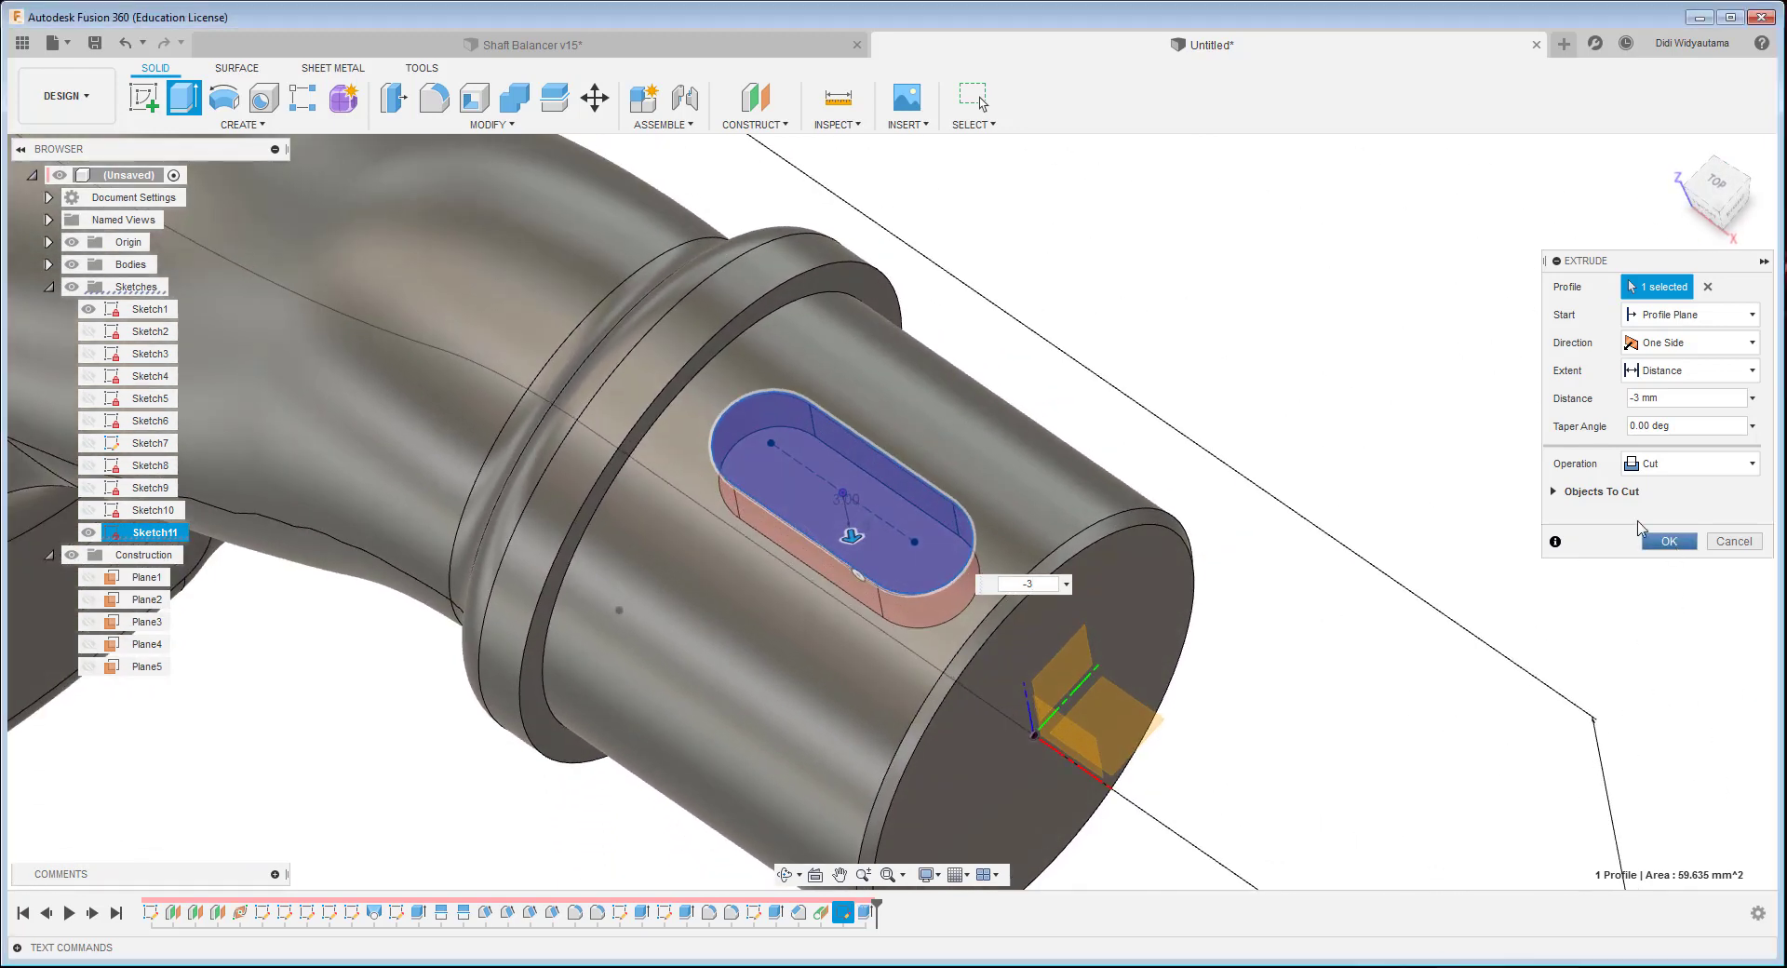
click(1669, 540)
- Chamfer the slot's upper edge loop with an equal distance of 0.5 mm
click(491, 124)
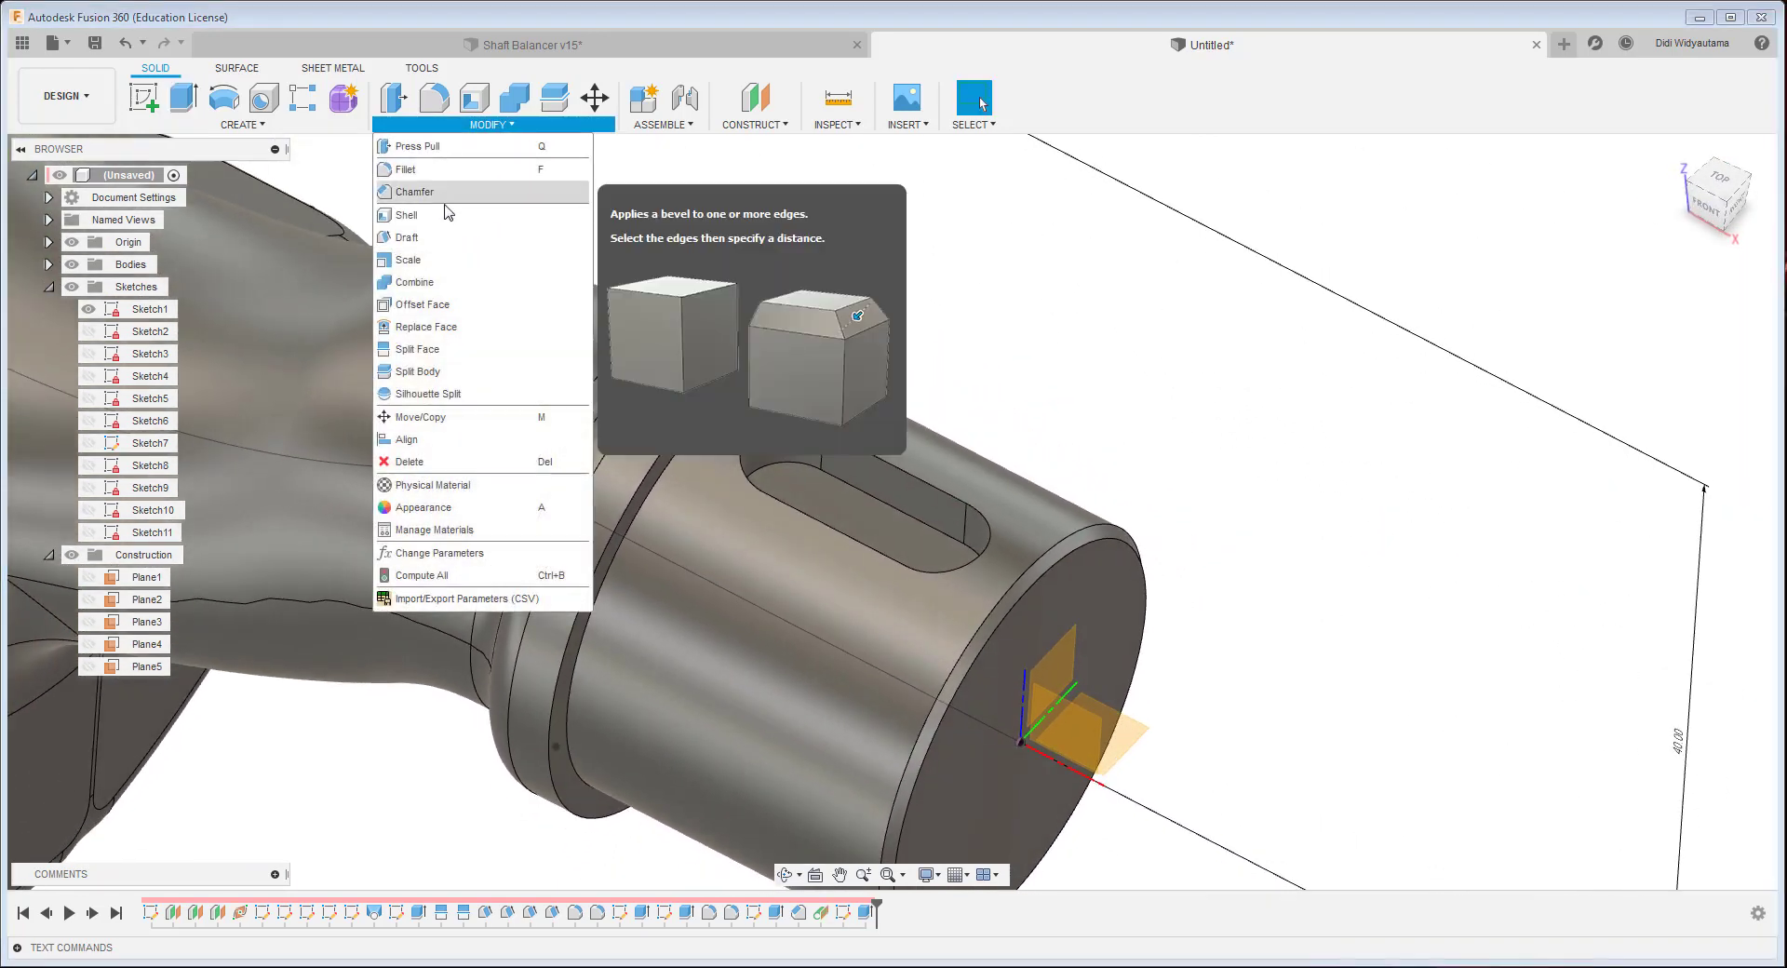
click(502, 192)
click(841, 443)
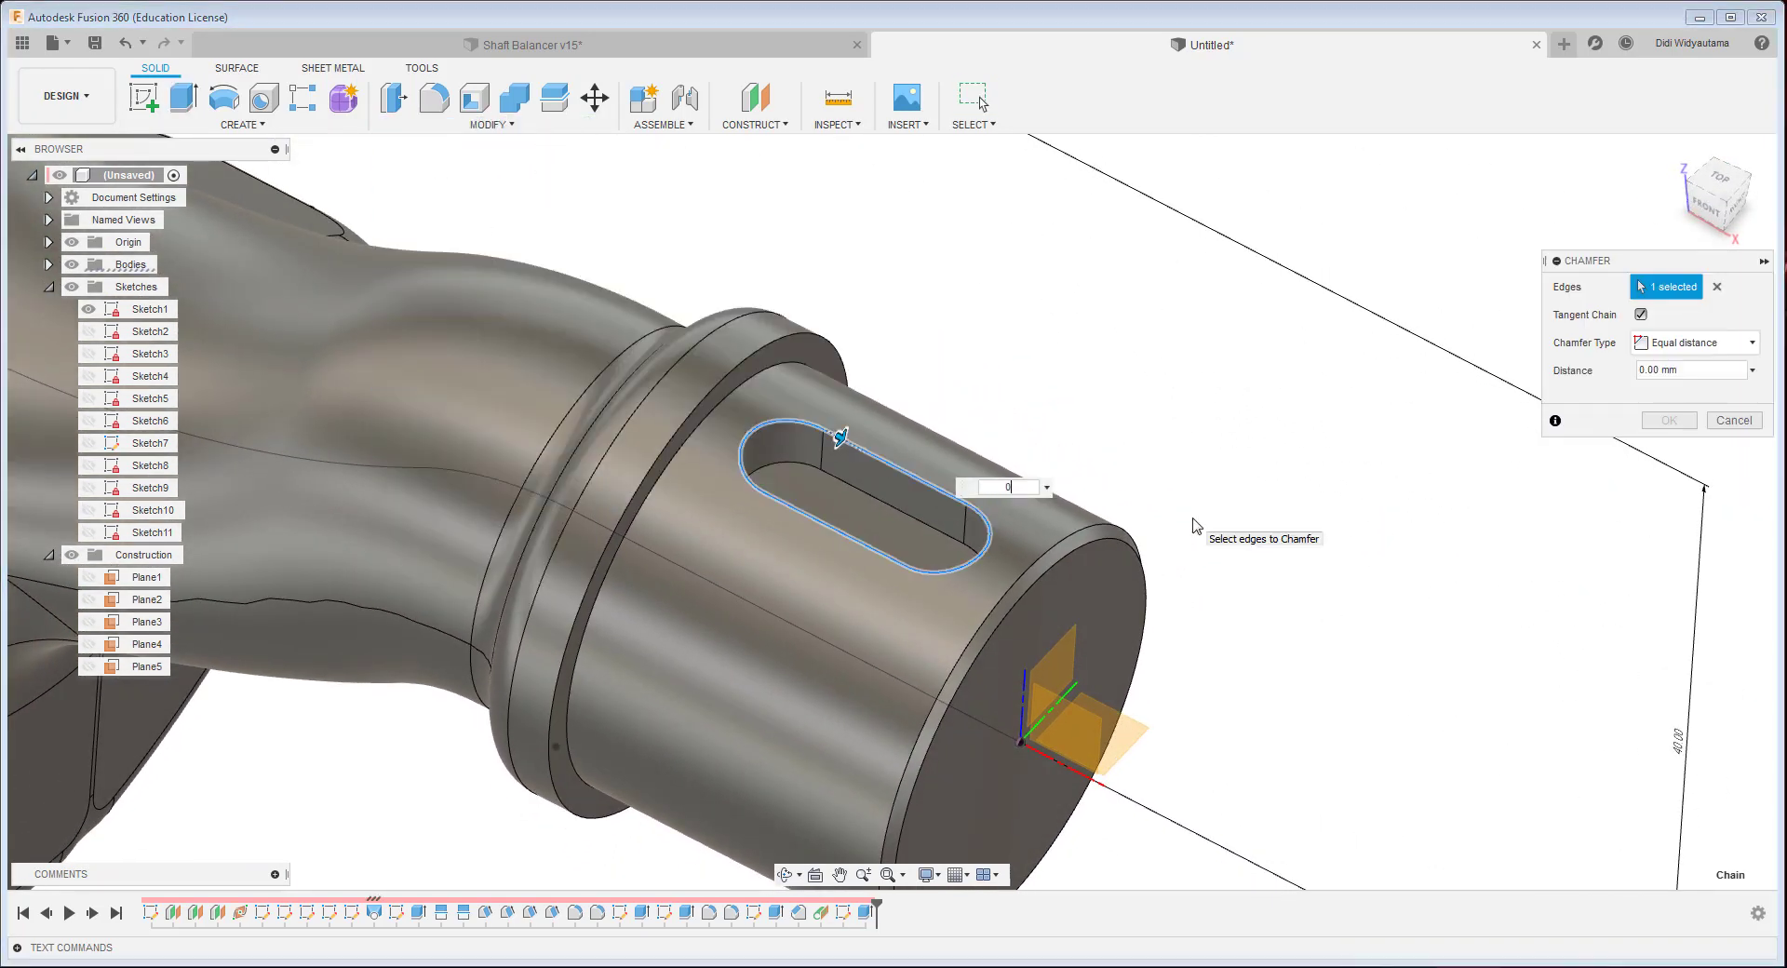
key(Return)
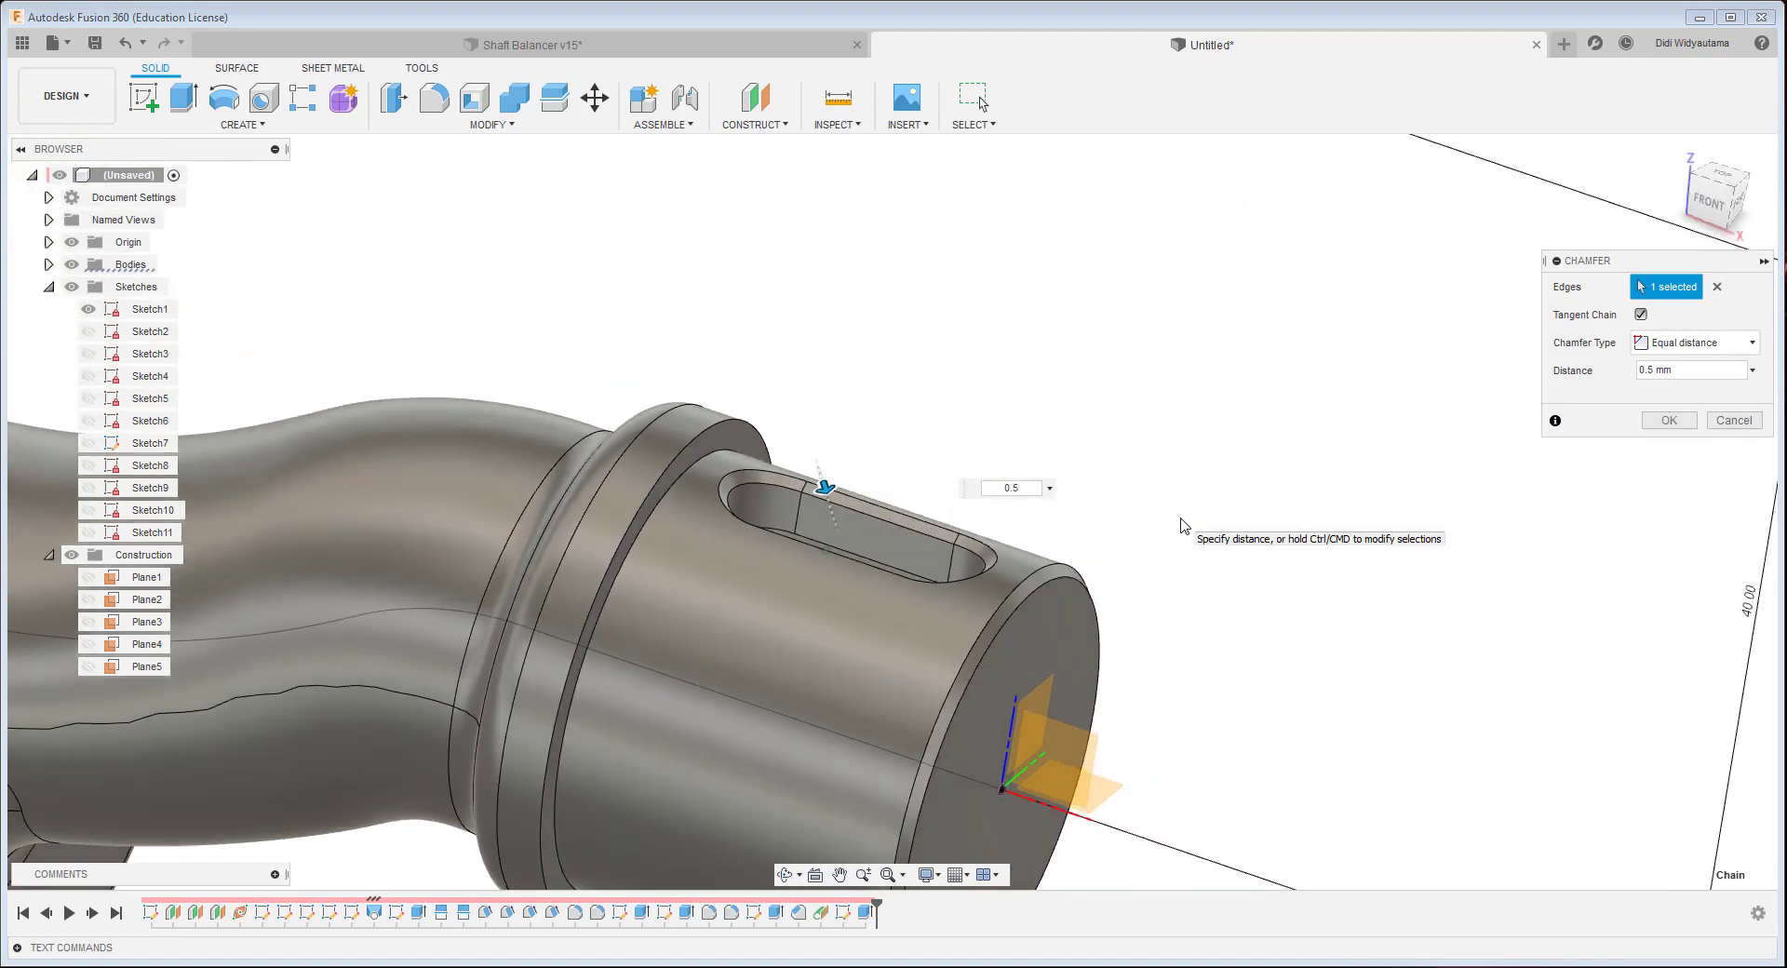
click(1669, 421)
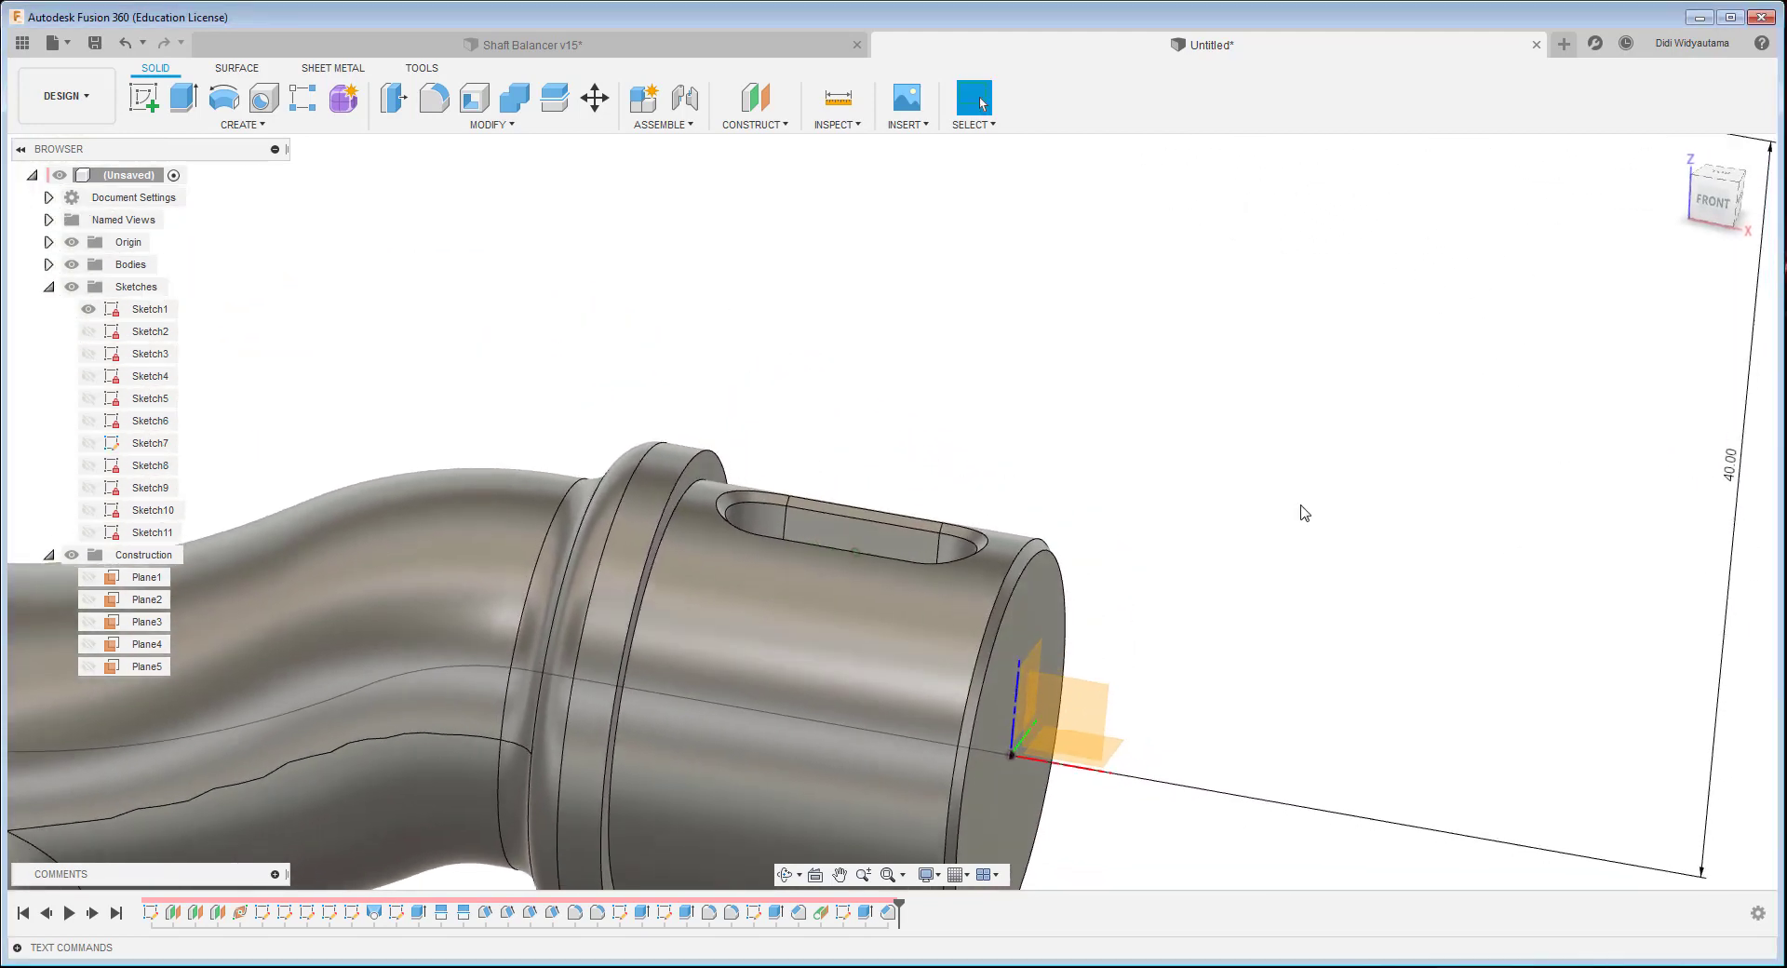
- Switch to the Shaft Balancer v15 document and measure the circular edge where the far end journal steps down to its smallest diameter
scroll(824, 537, up, 4)
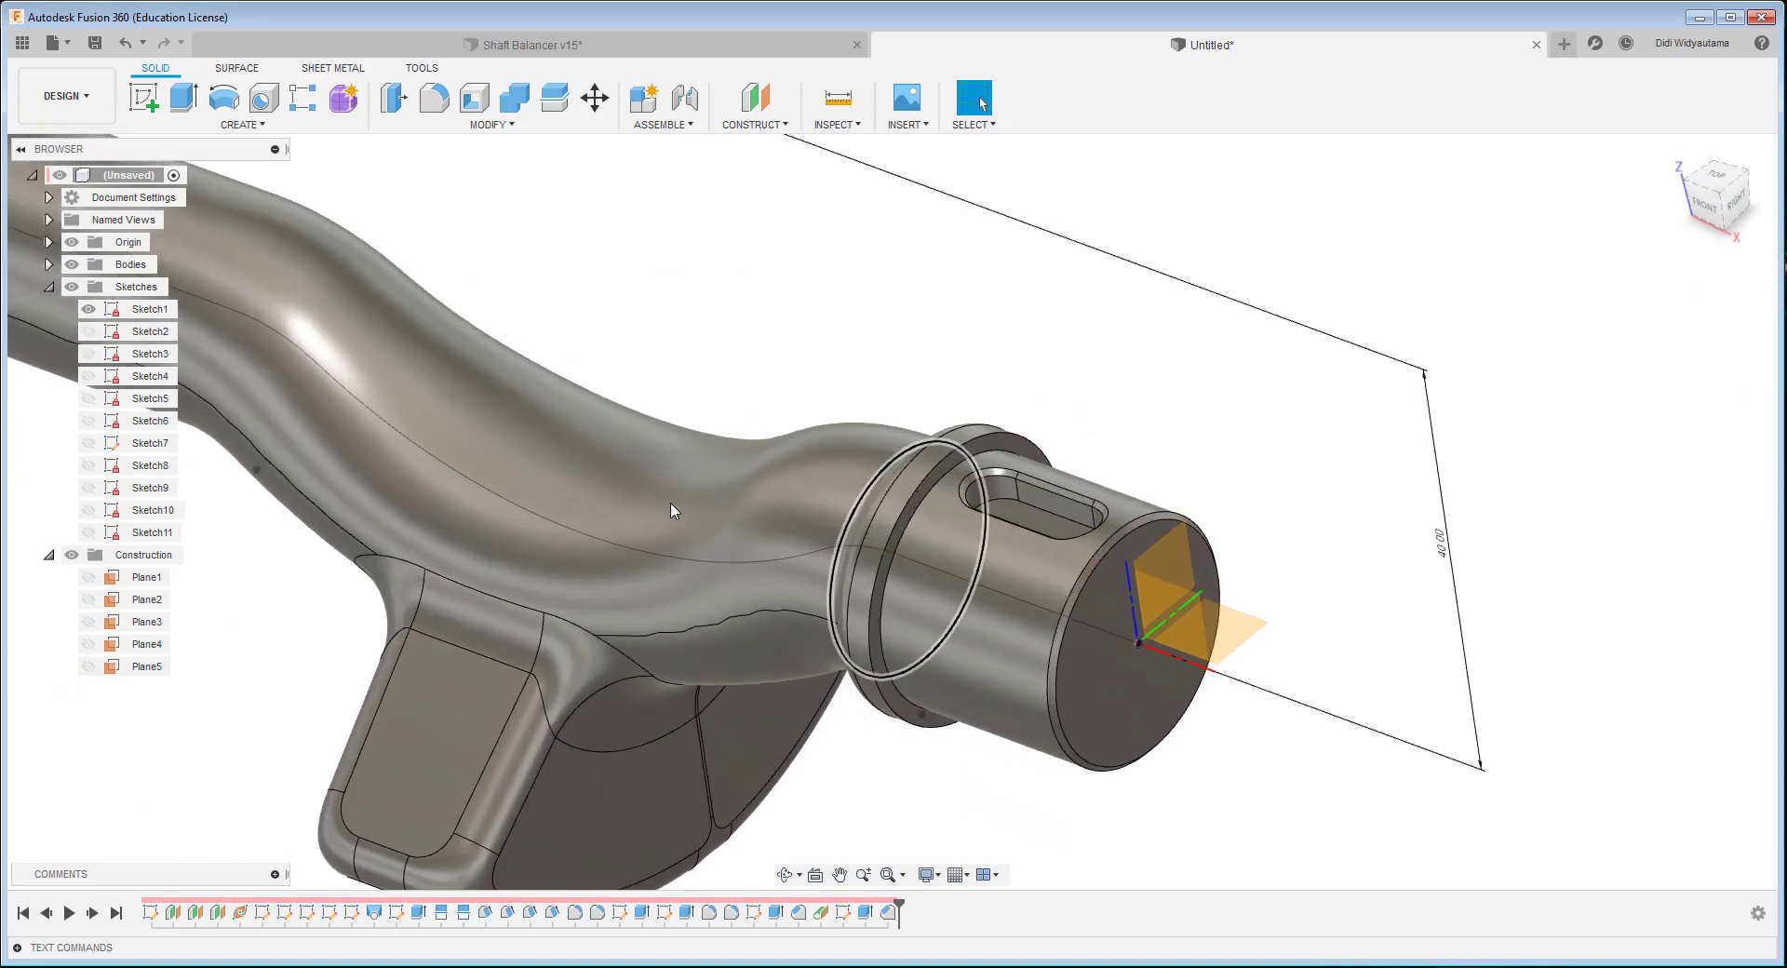
scroll(471, 467, down, 3)
shift+middle_drag(471, 467, 819, 368)
scroll(826, 613, up, 4)
click(728, 47)
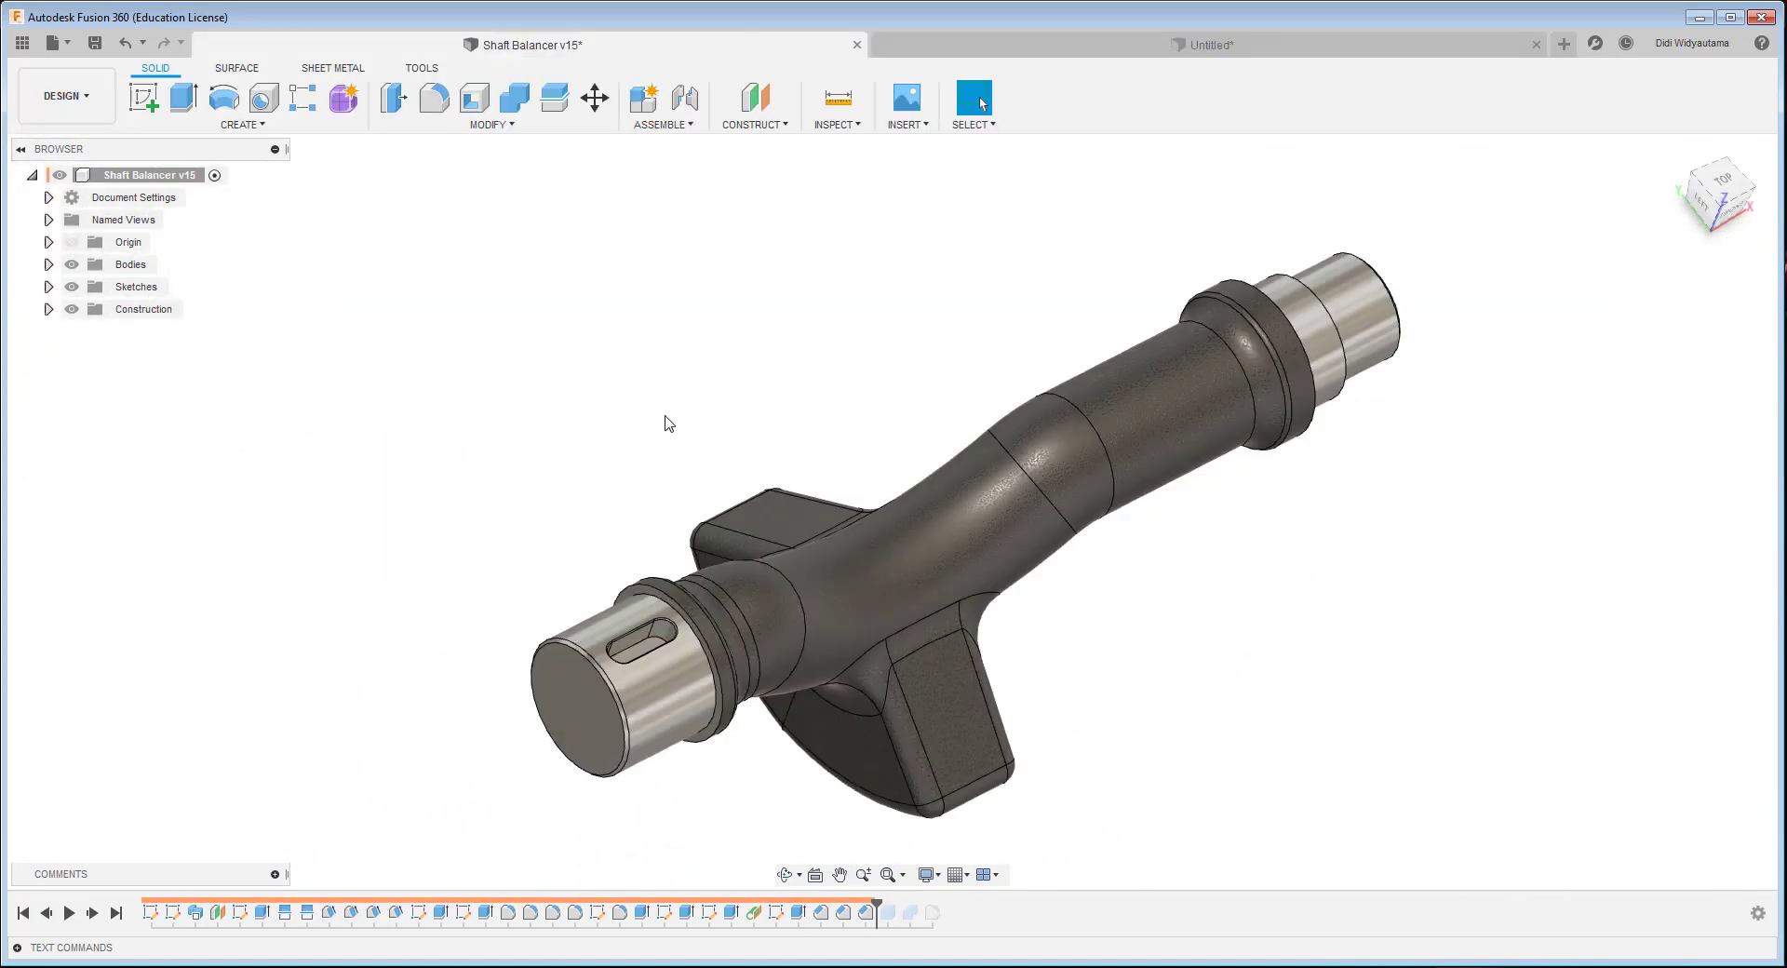
shift+middle_drag(1441, 377, 1373, 486)
scroll(1204, 673, up, 4)
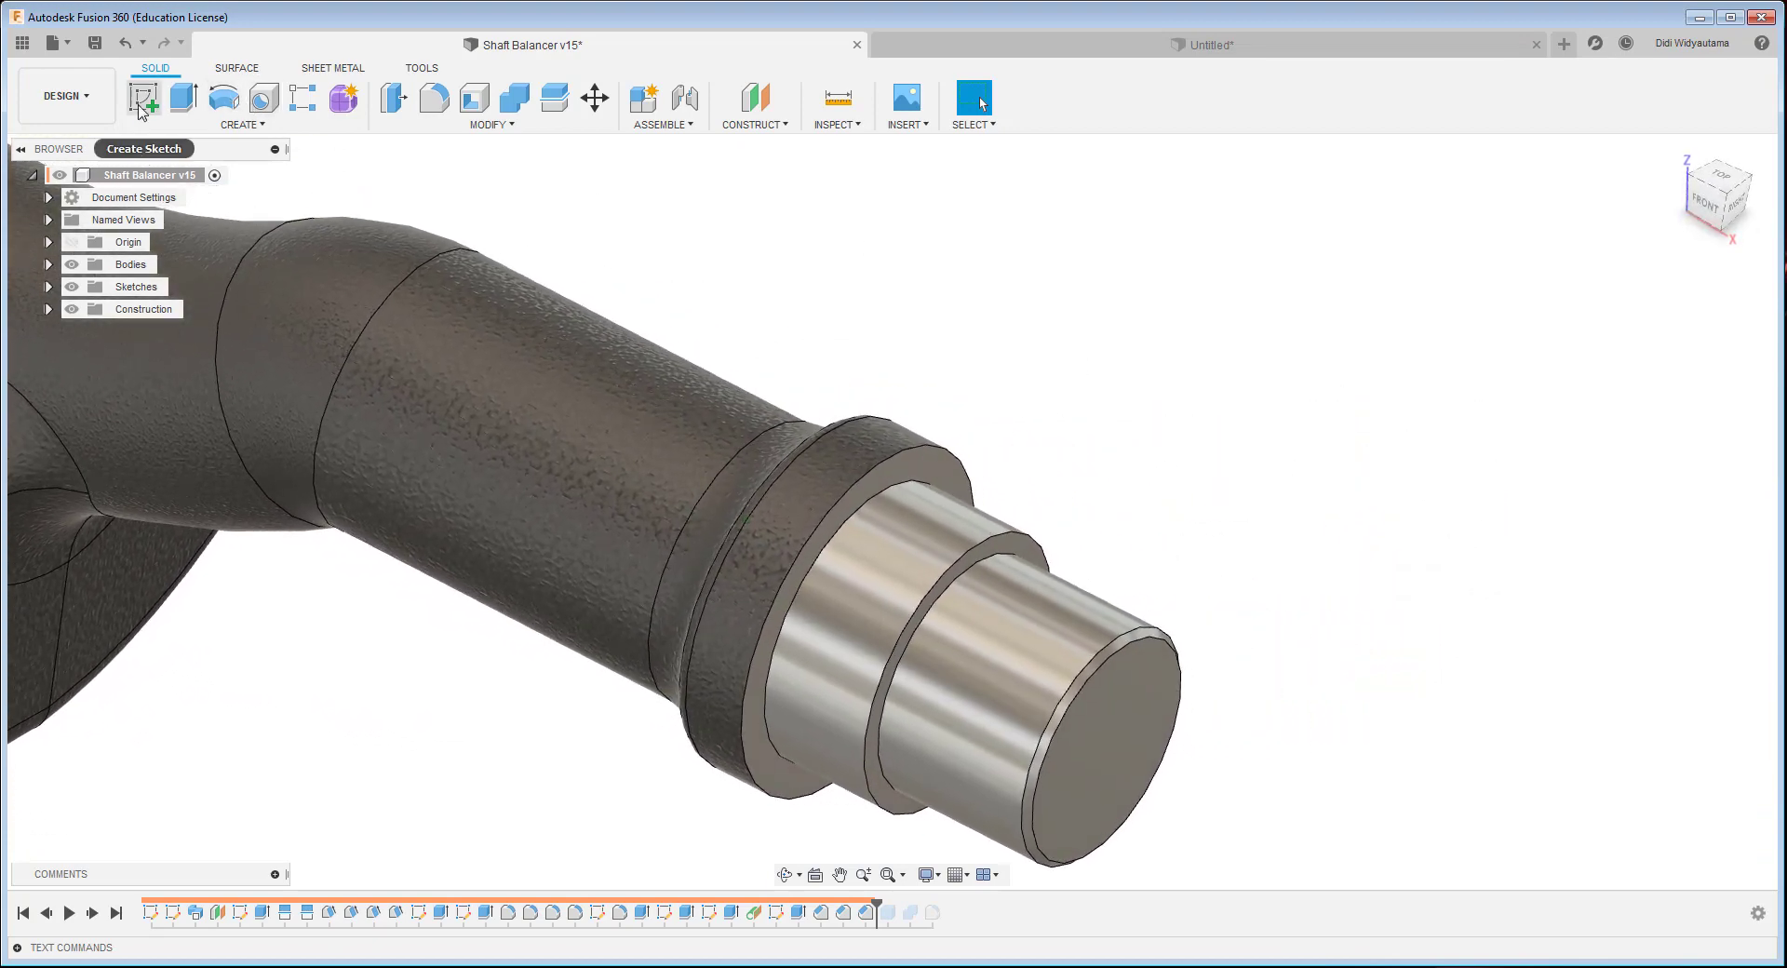
click(838, 97)
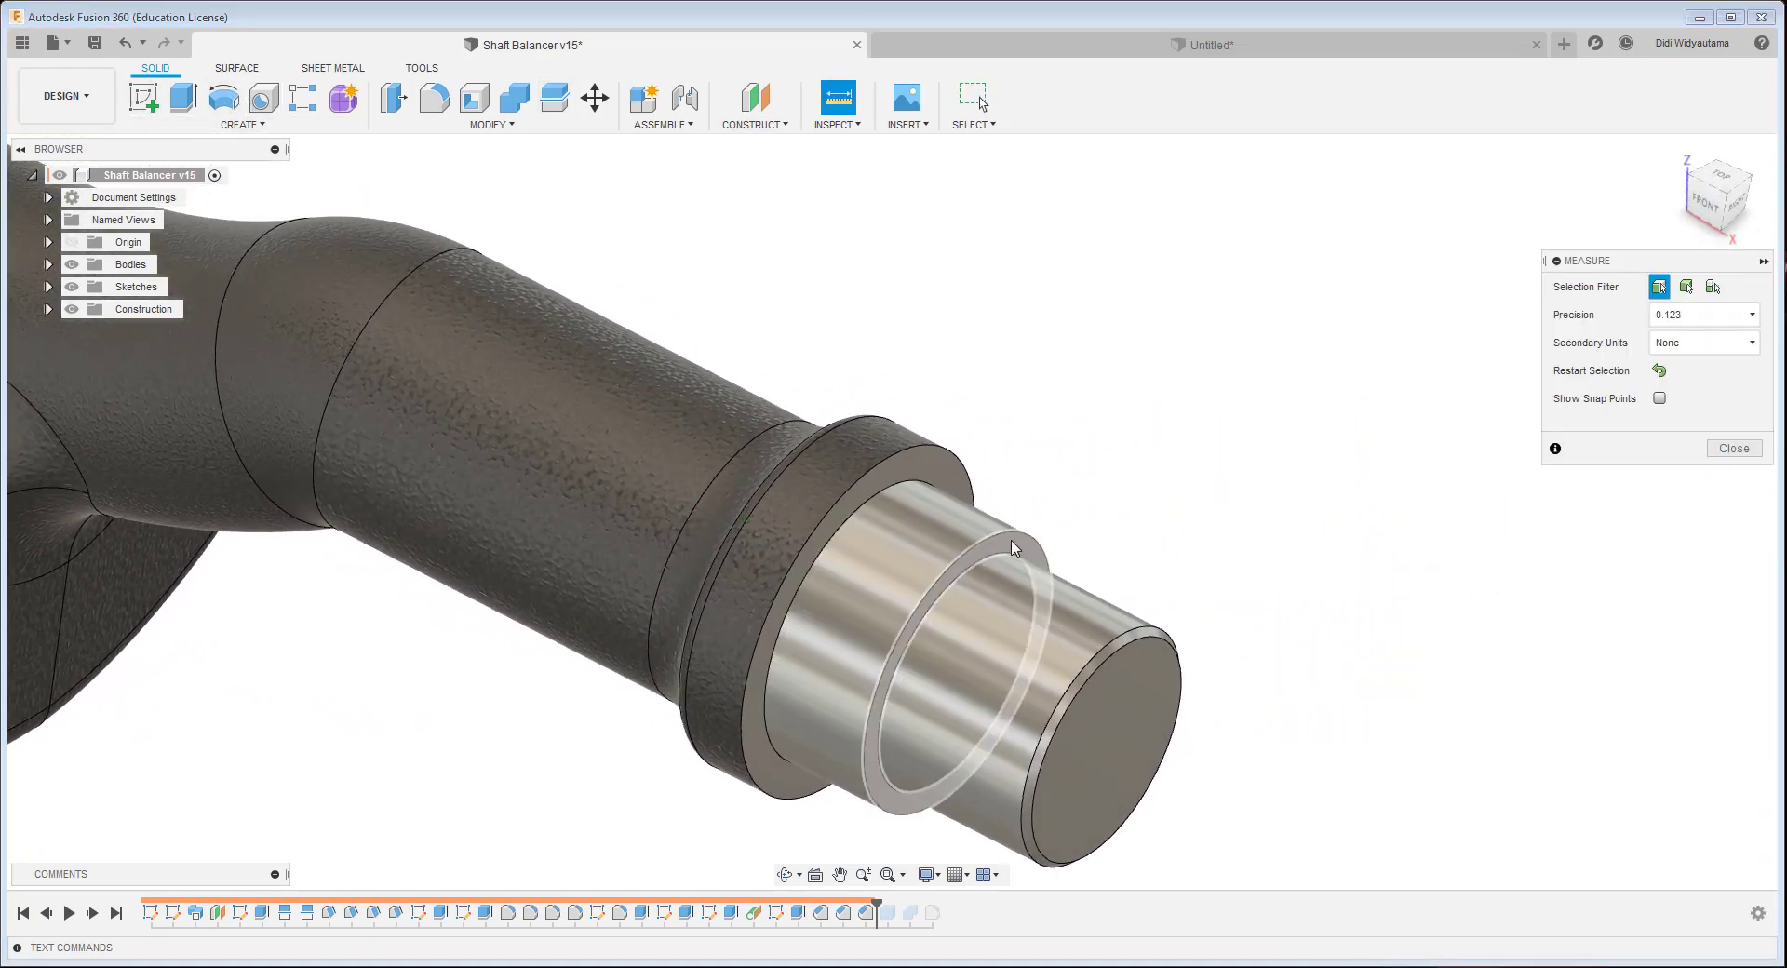
click(1030, 561)
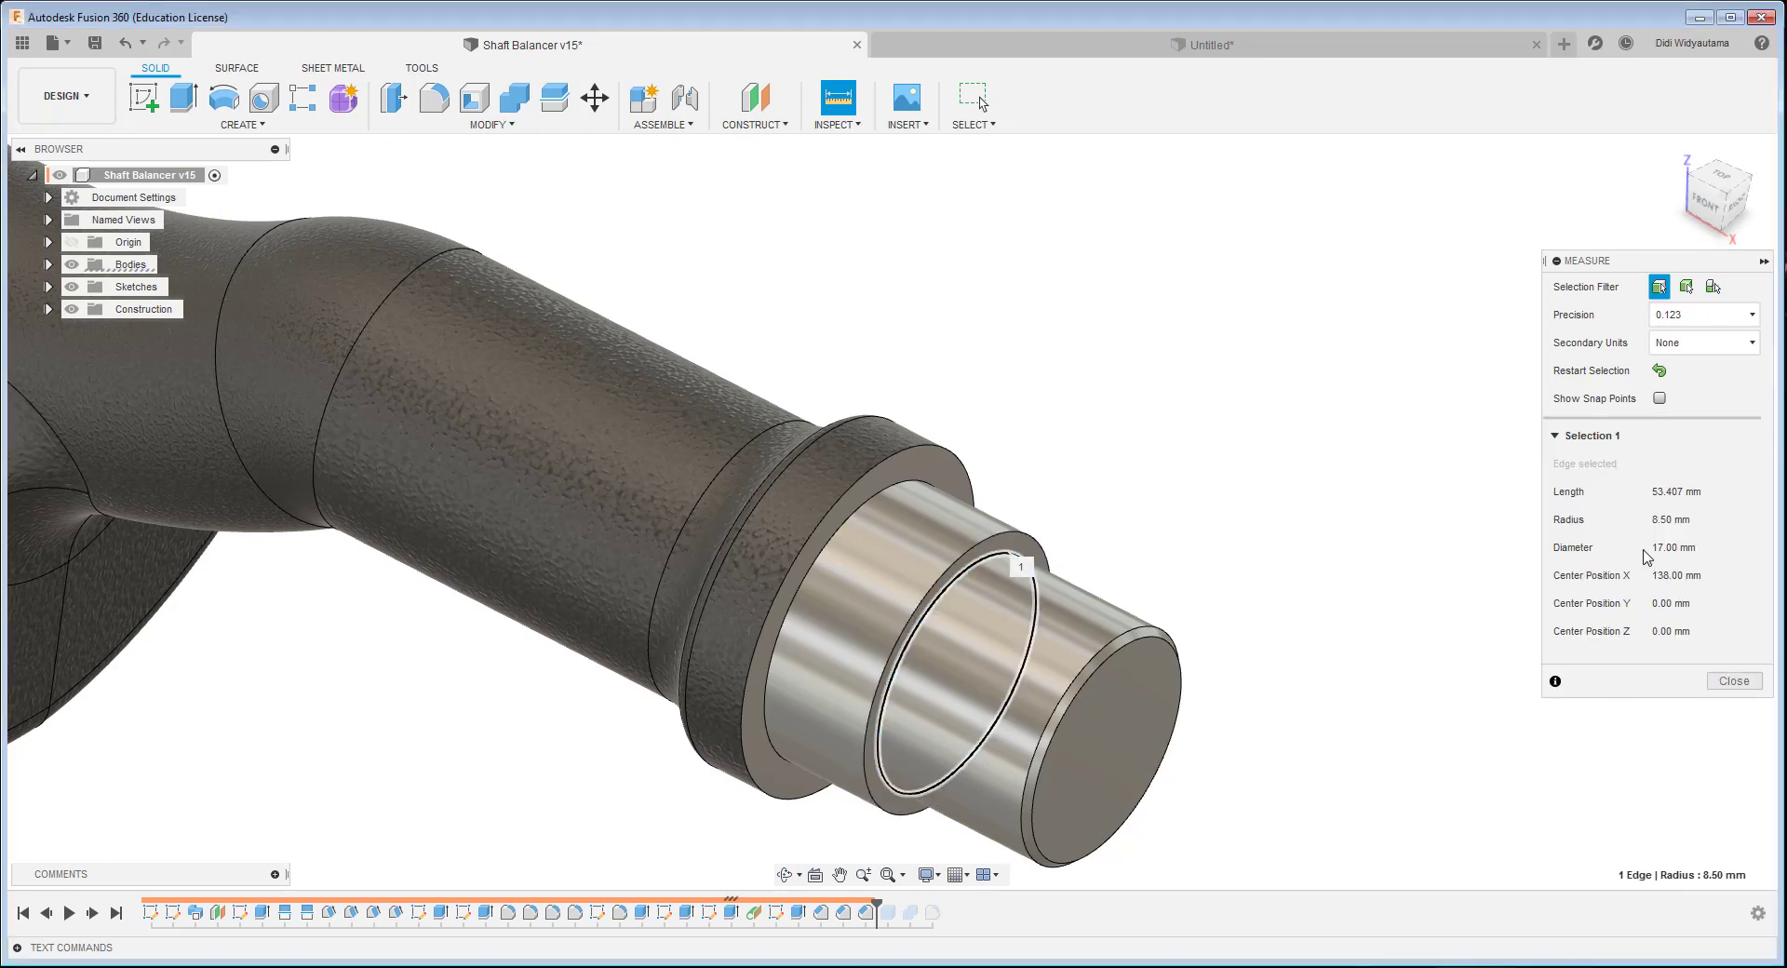
- Measure the diameter of the circular edge where the far-end journal meets the collar
click(1659, 372)
click(909, 506)
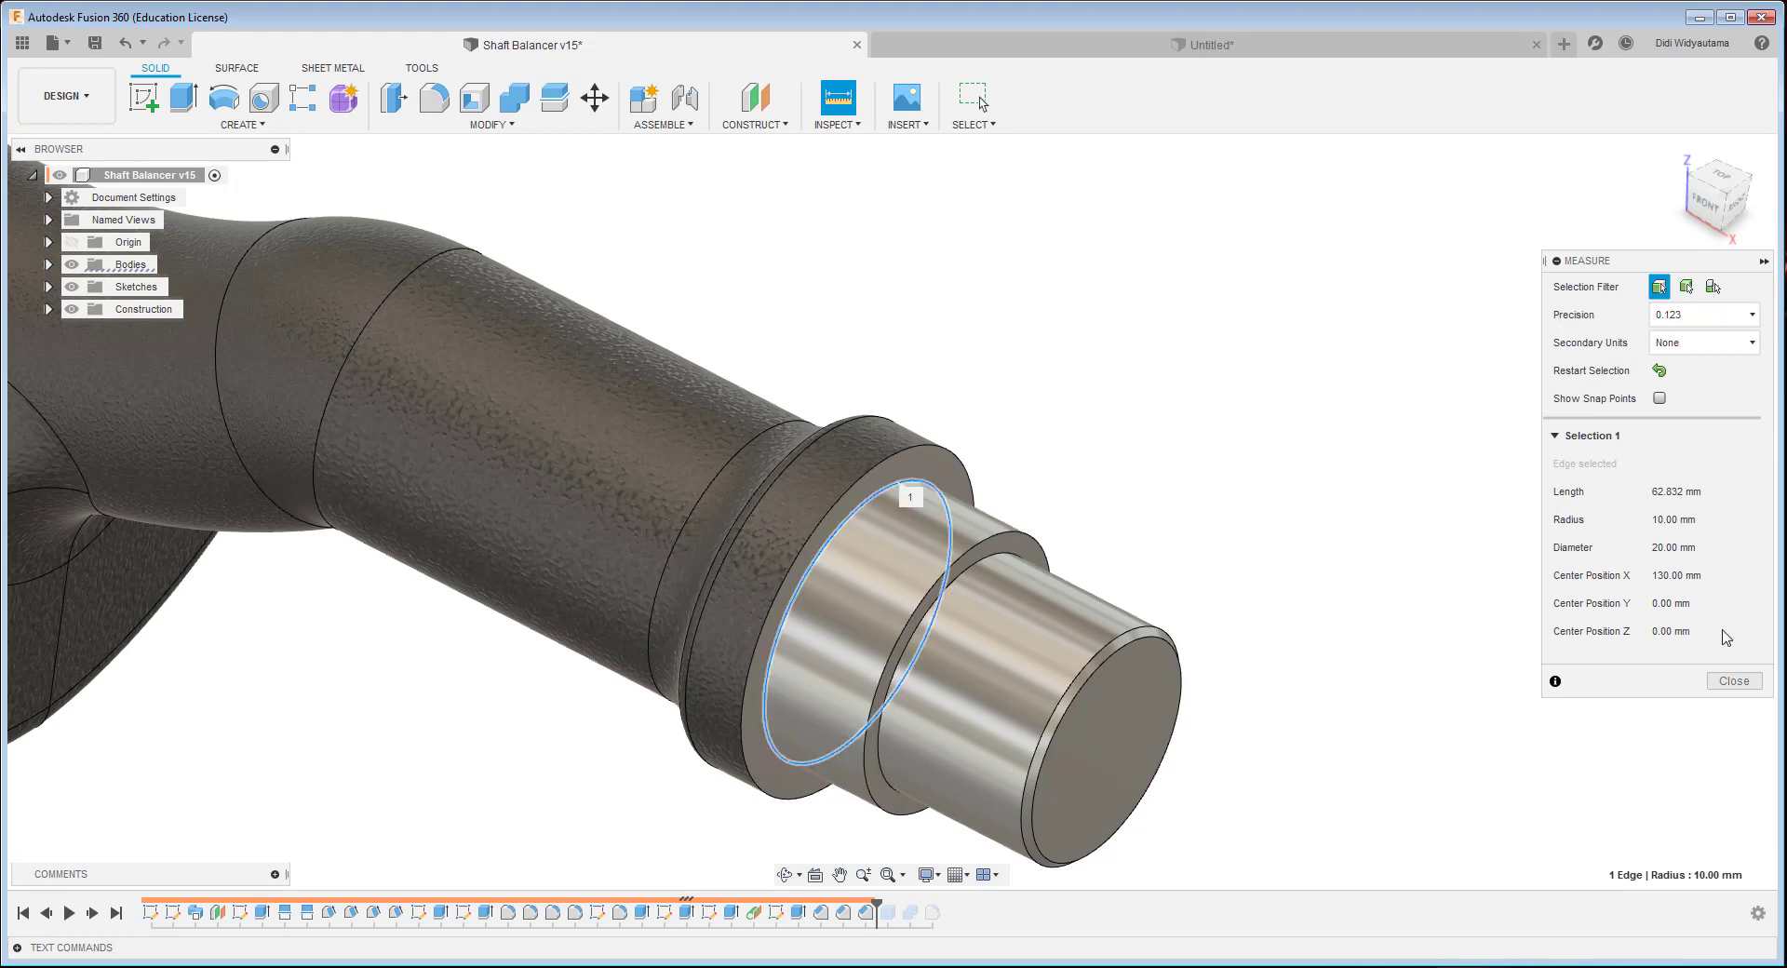
click(1733, 683)
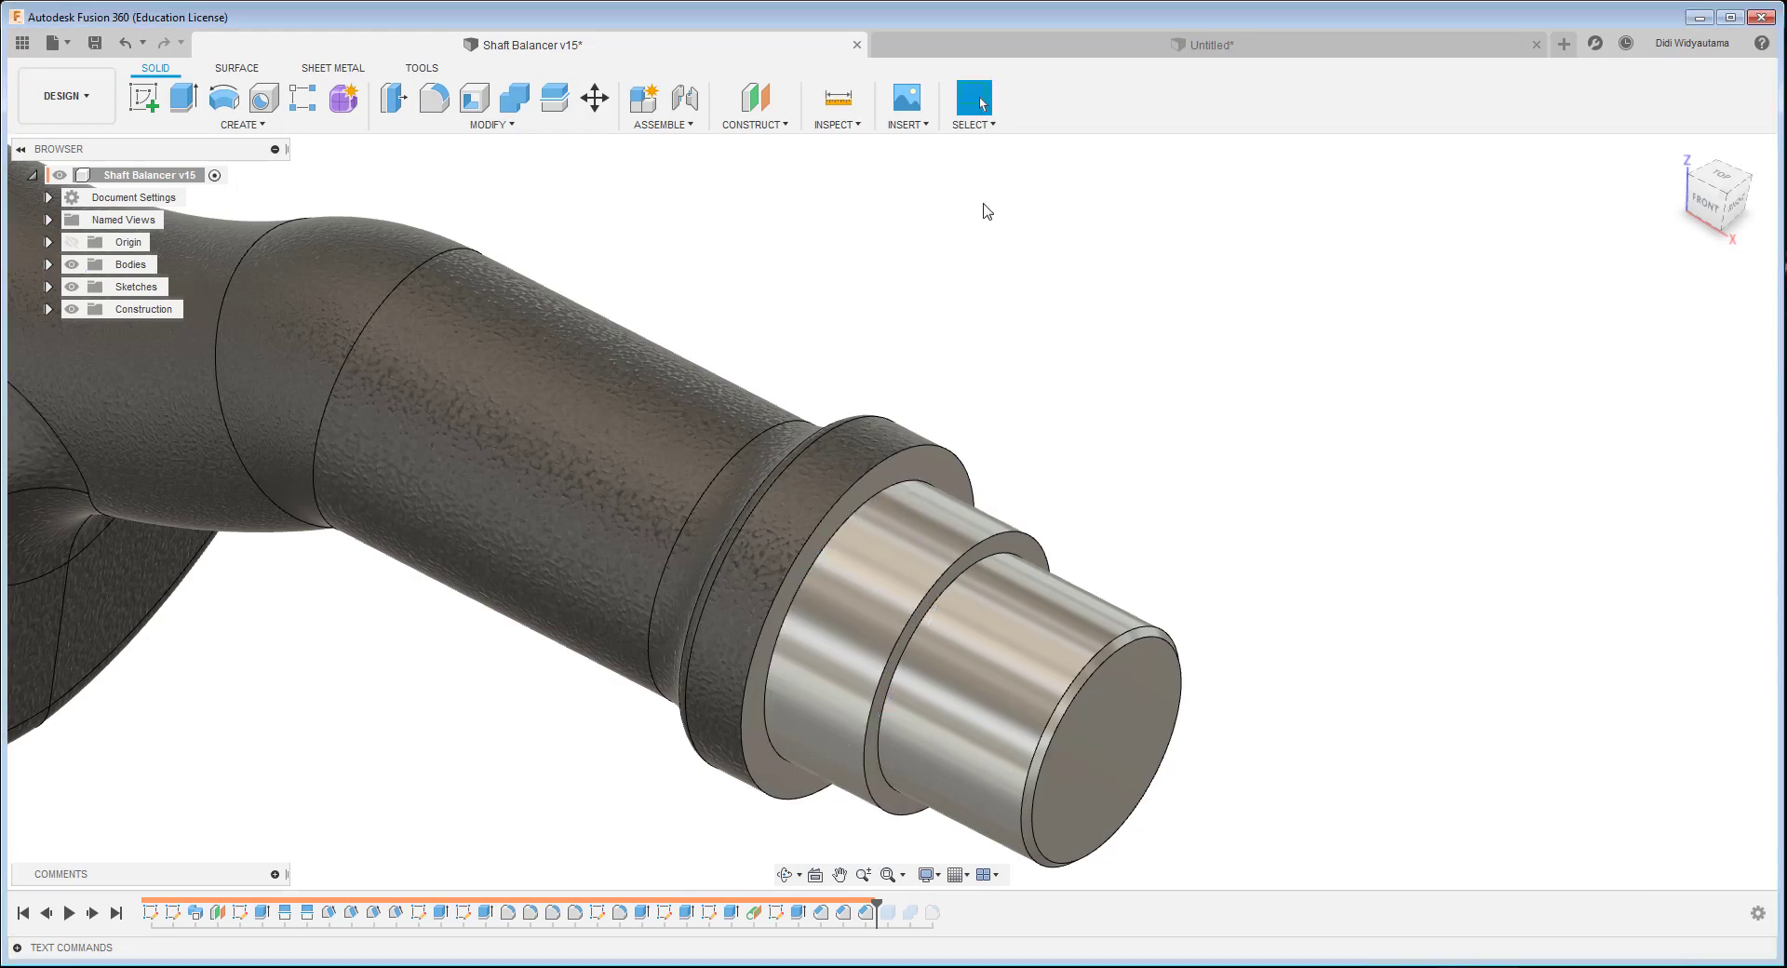
- Switch to the Untitled document and sketch a 20 mm diameter circle centred on the shaft's plain far-end face
click(1042, 47)
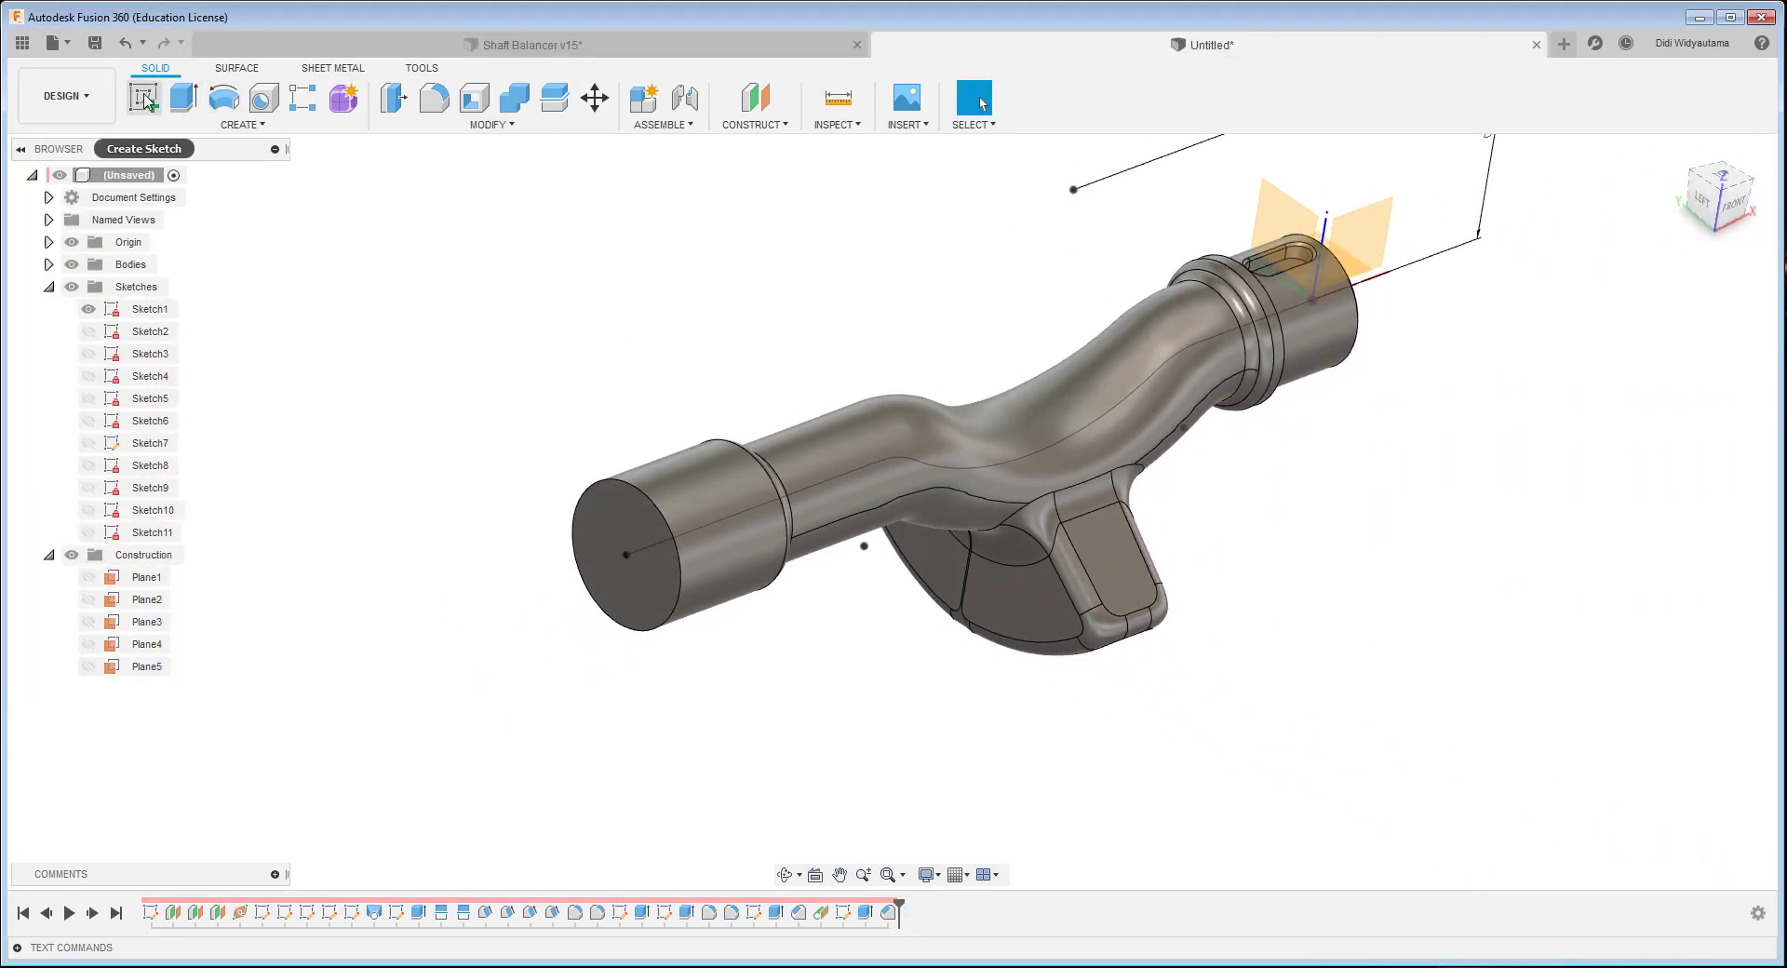
click(144, 98)
click(656, 600)
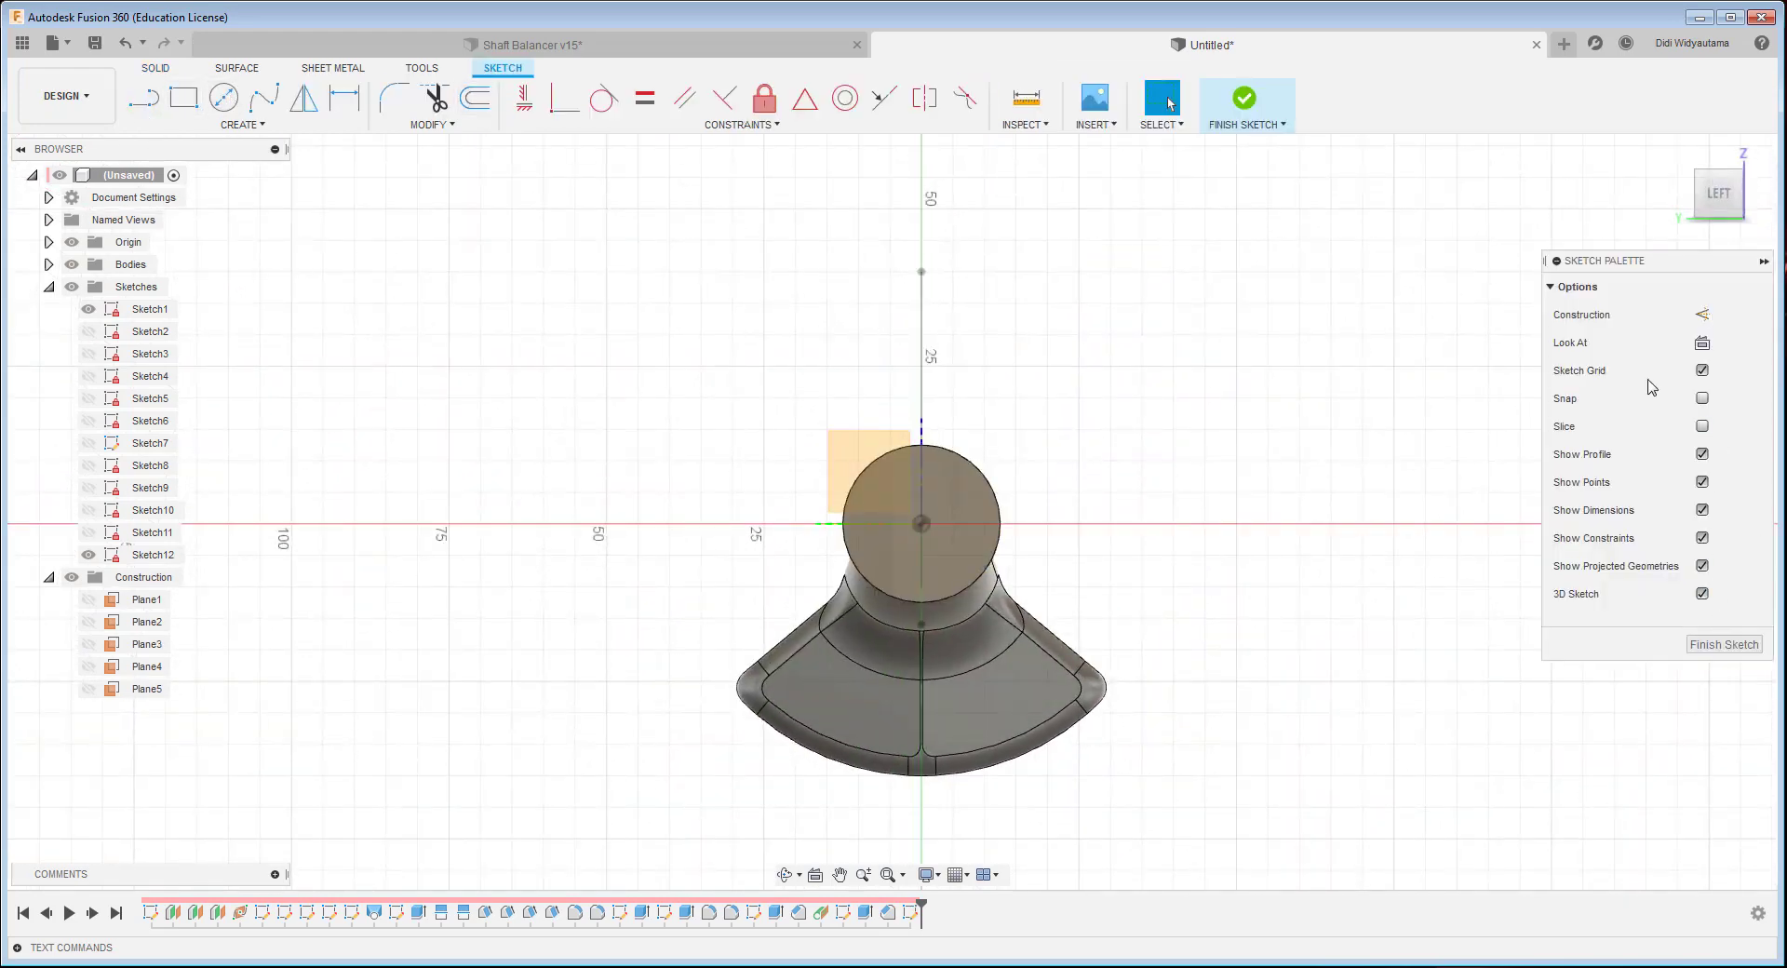
click(223, 98)
click(920, 524)
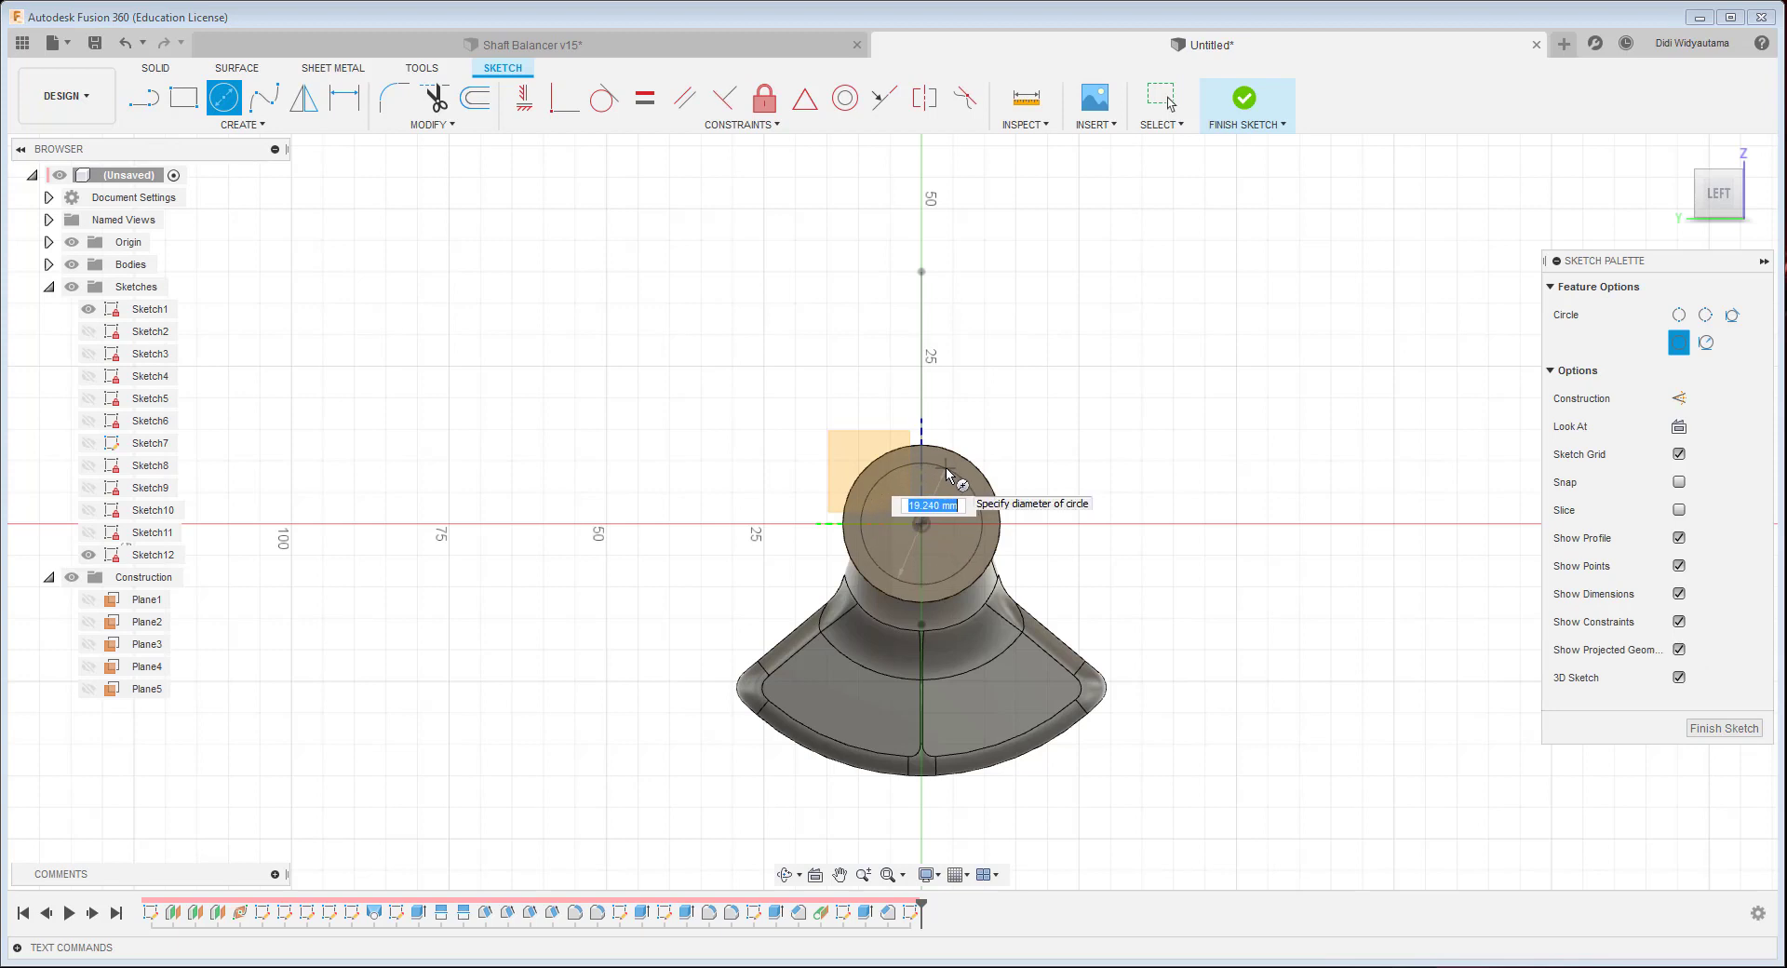
text(20)
key(Return)
key(Escape)
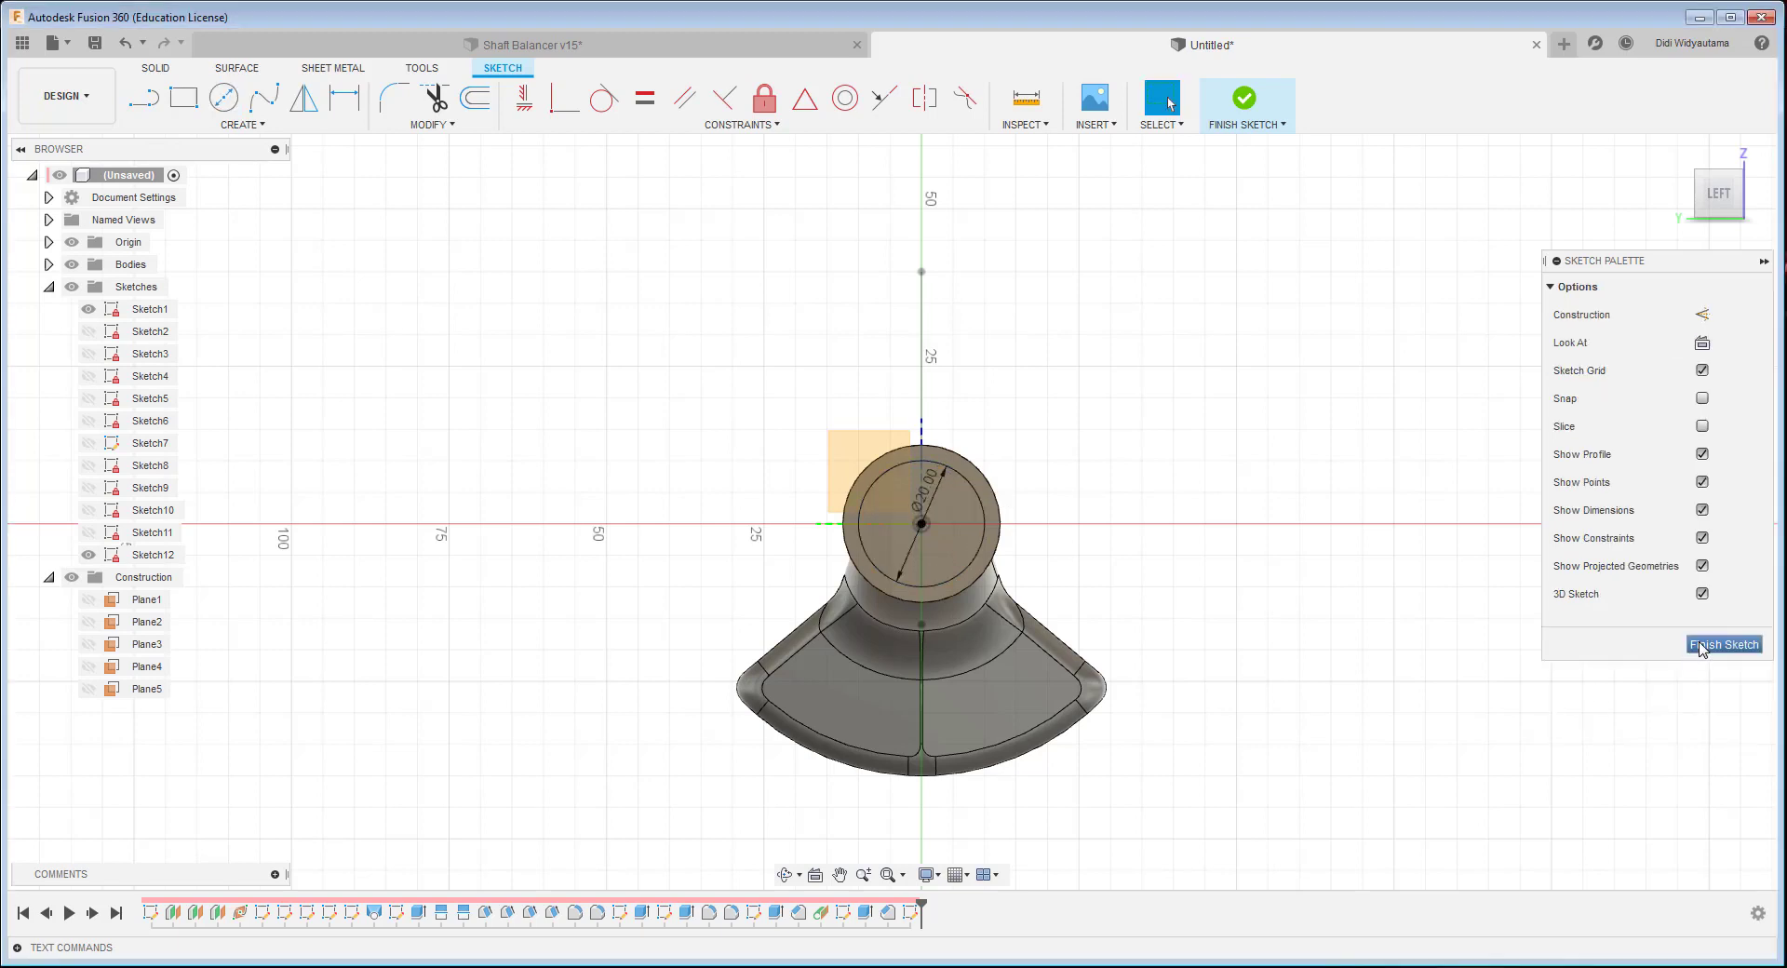
- Add a concentric 17 mm diameter circle inside the 20 mm circle and finish the sketch
click(239, 107)
click(922, 523)
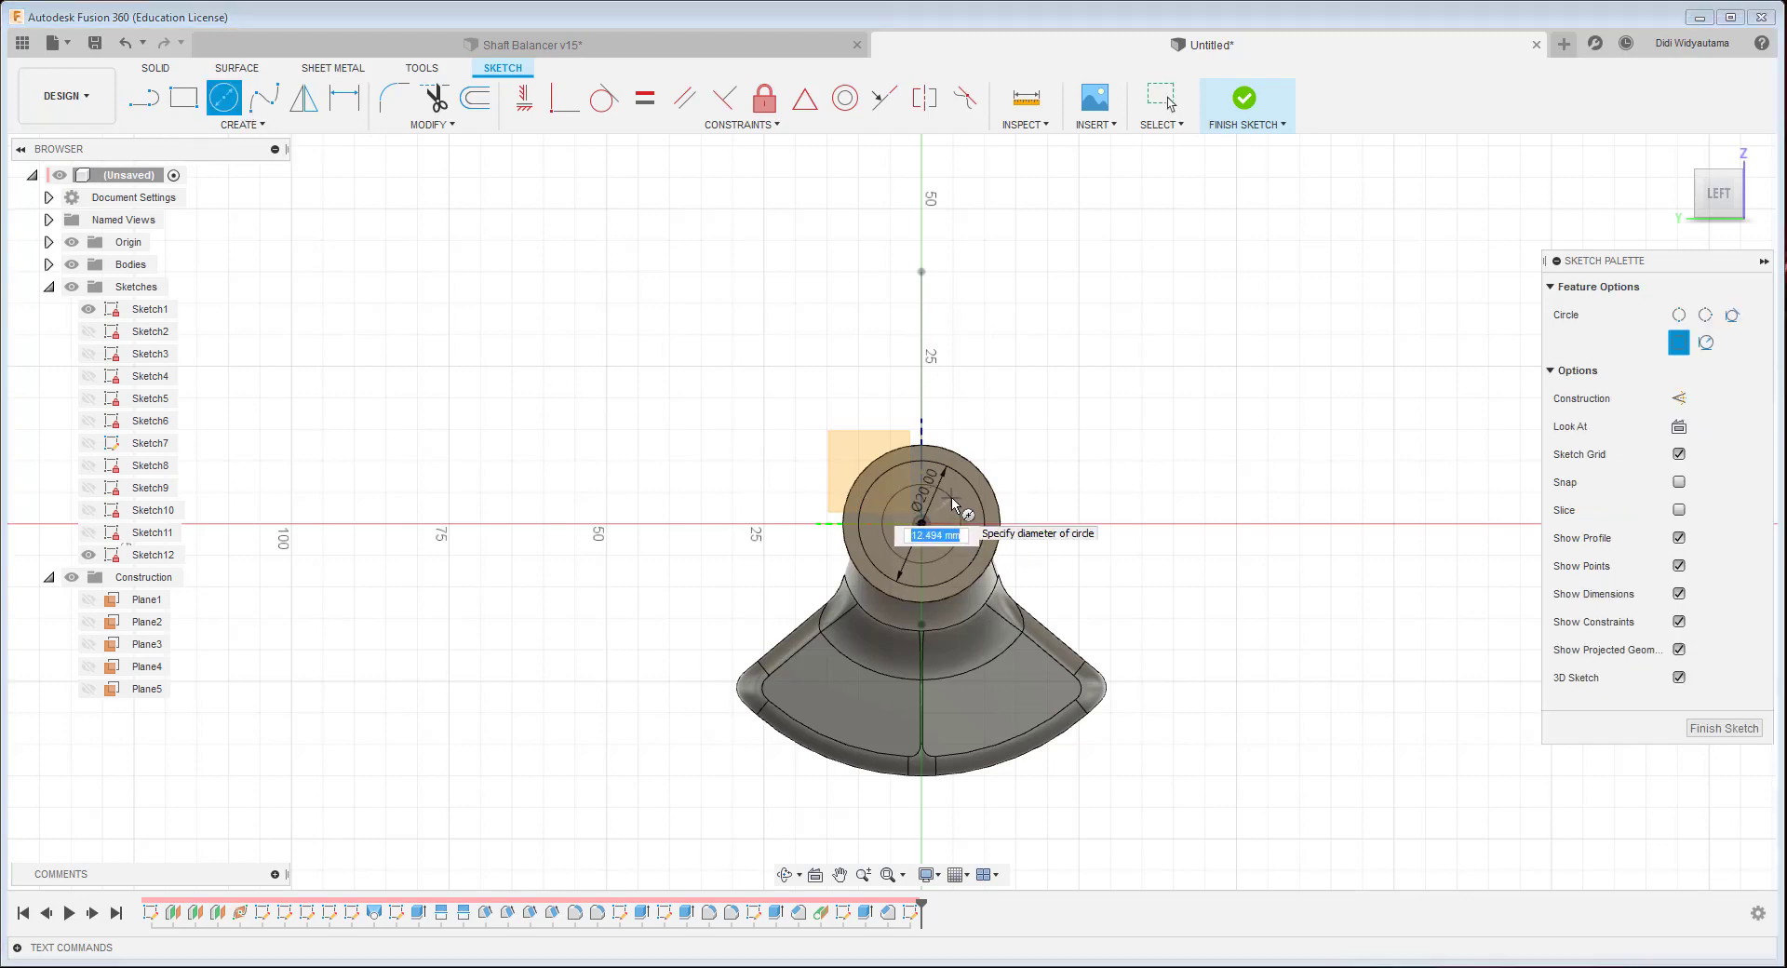
key(Return)
key(Escape)
click(1731, 651)
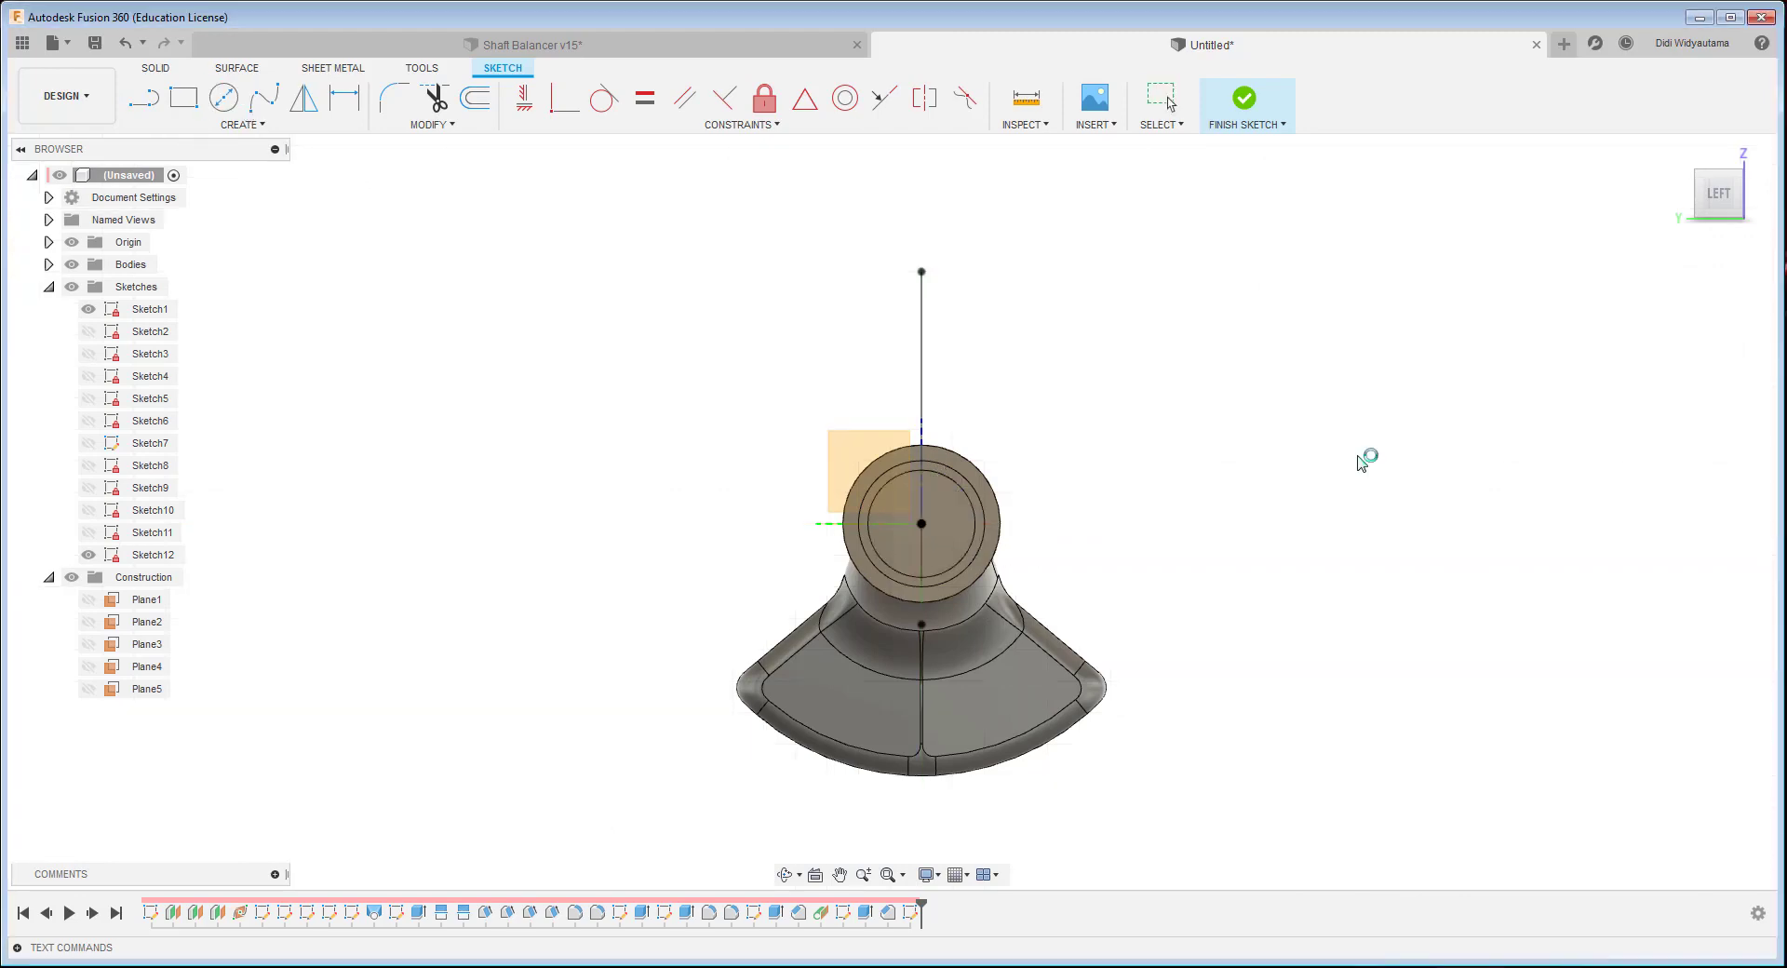
- Extrude the ring outside the 20 mm circle as a 20 mm deep cut into the far-end journal
click(174, 105)
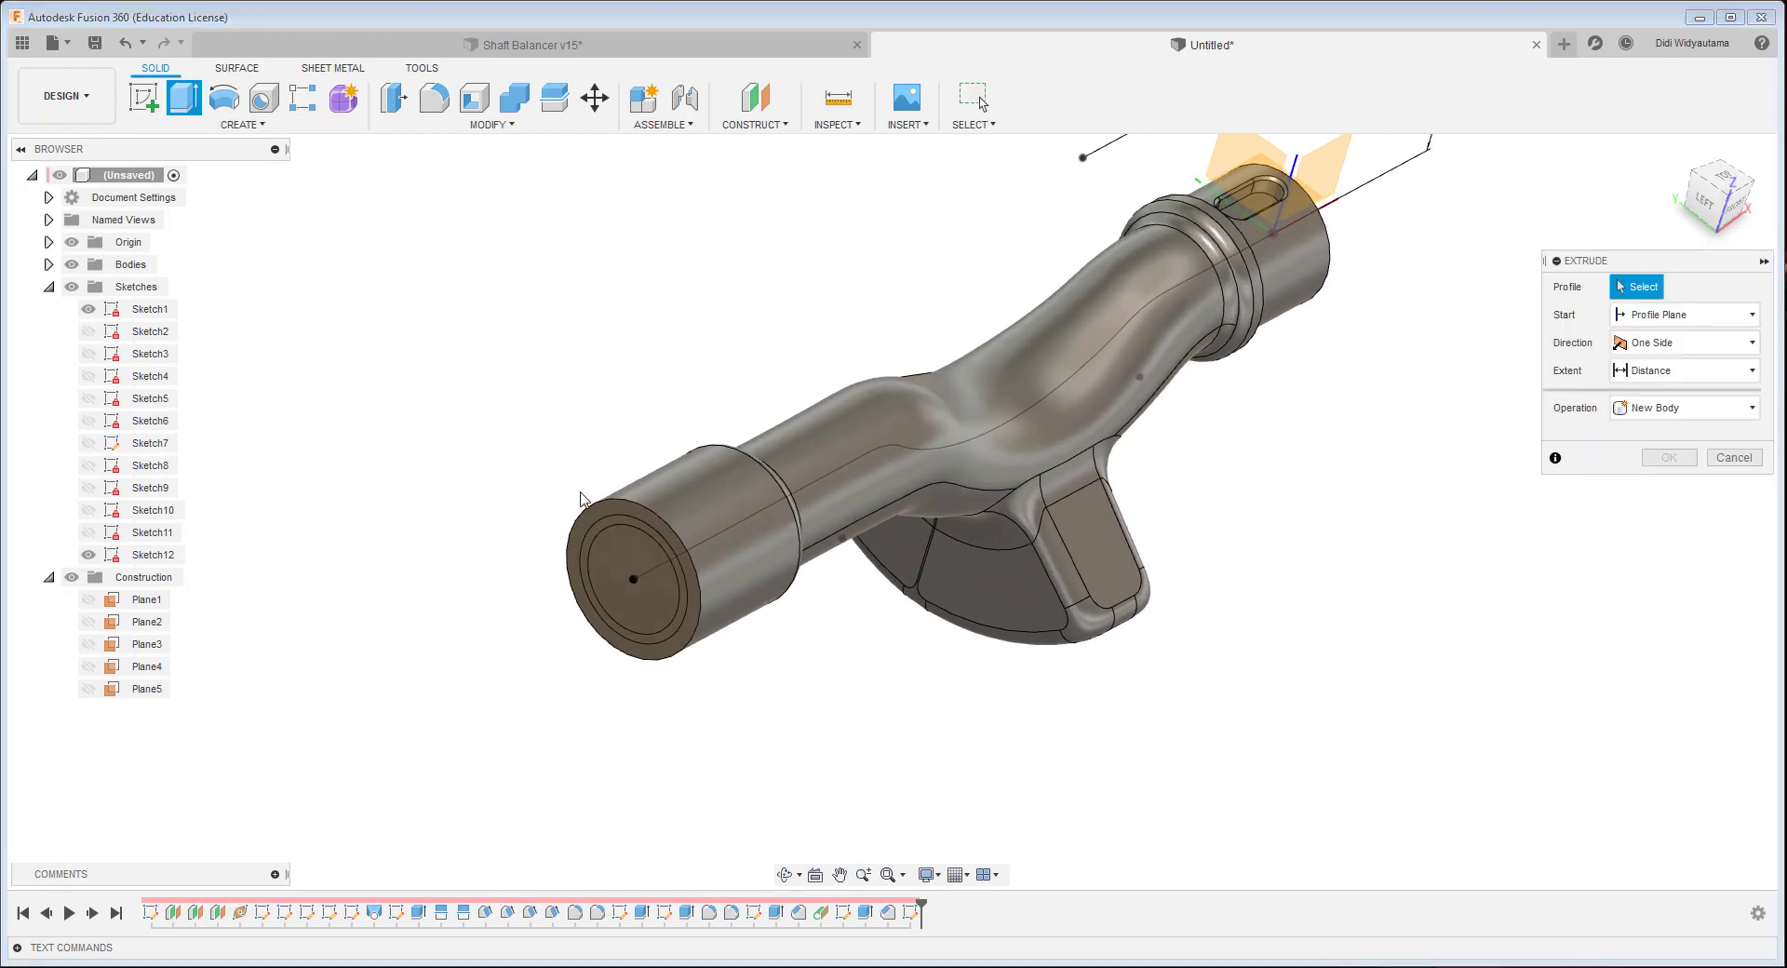
click(664, 633)
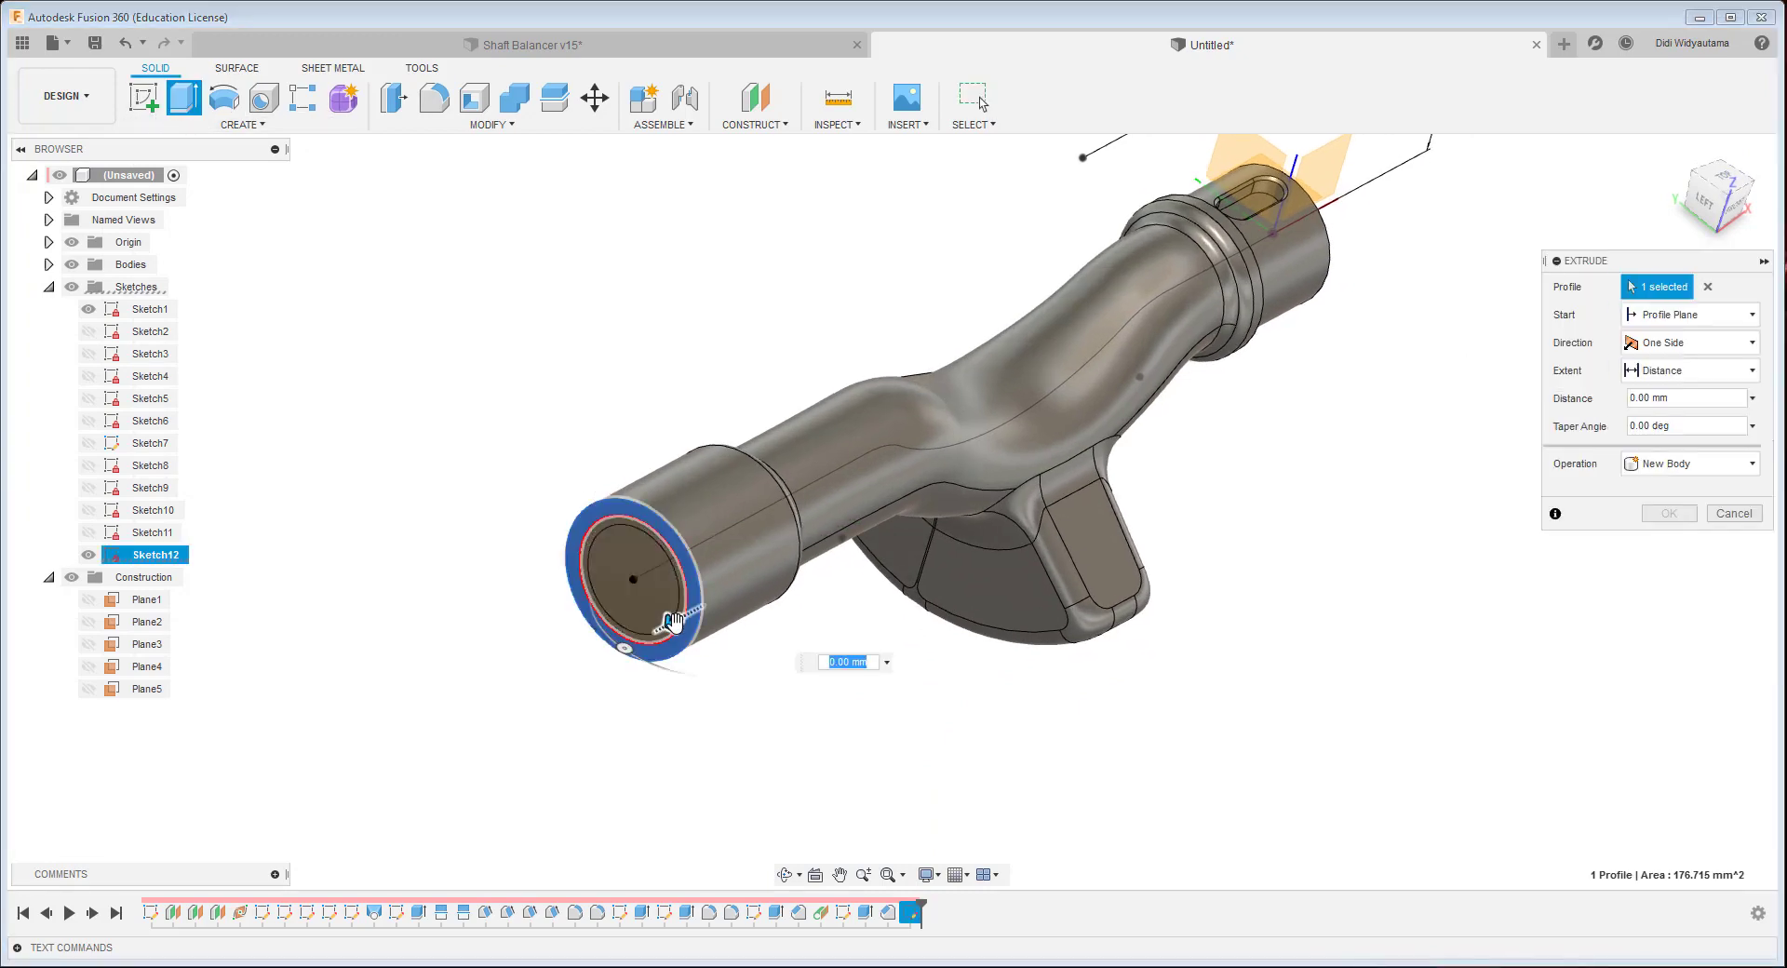
drag(663, 633, 778, 563)
shift+middle_drag(1132, 574, 978, 662)
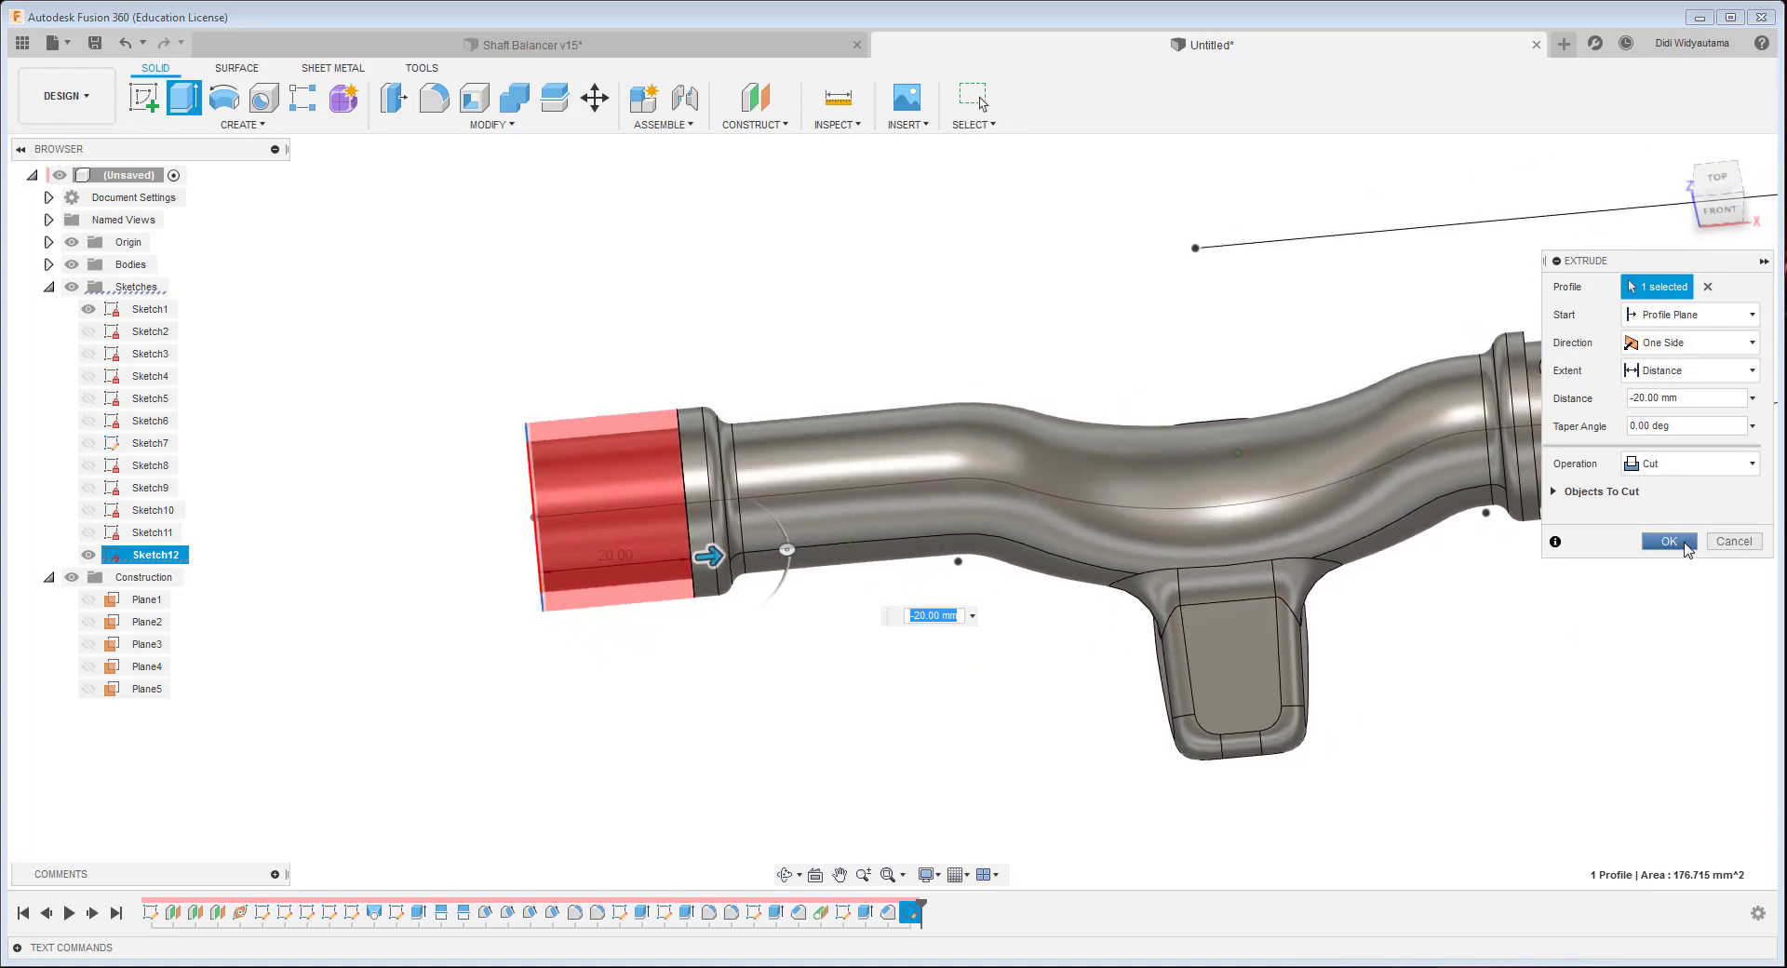
click(1686, 547)
shift+middle_drag(1686, 547, 640, 774)
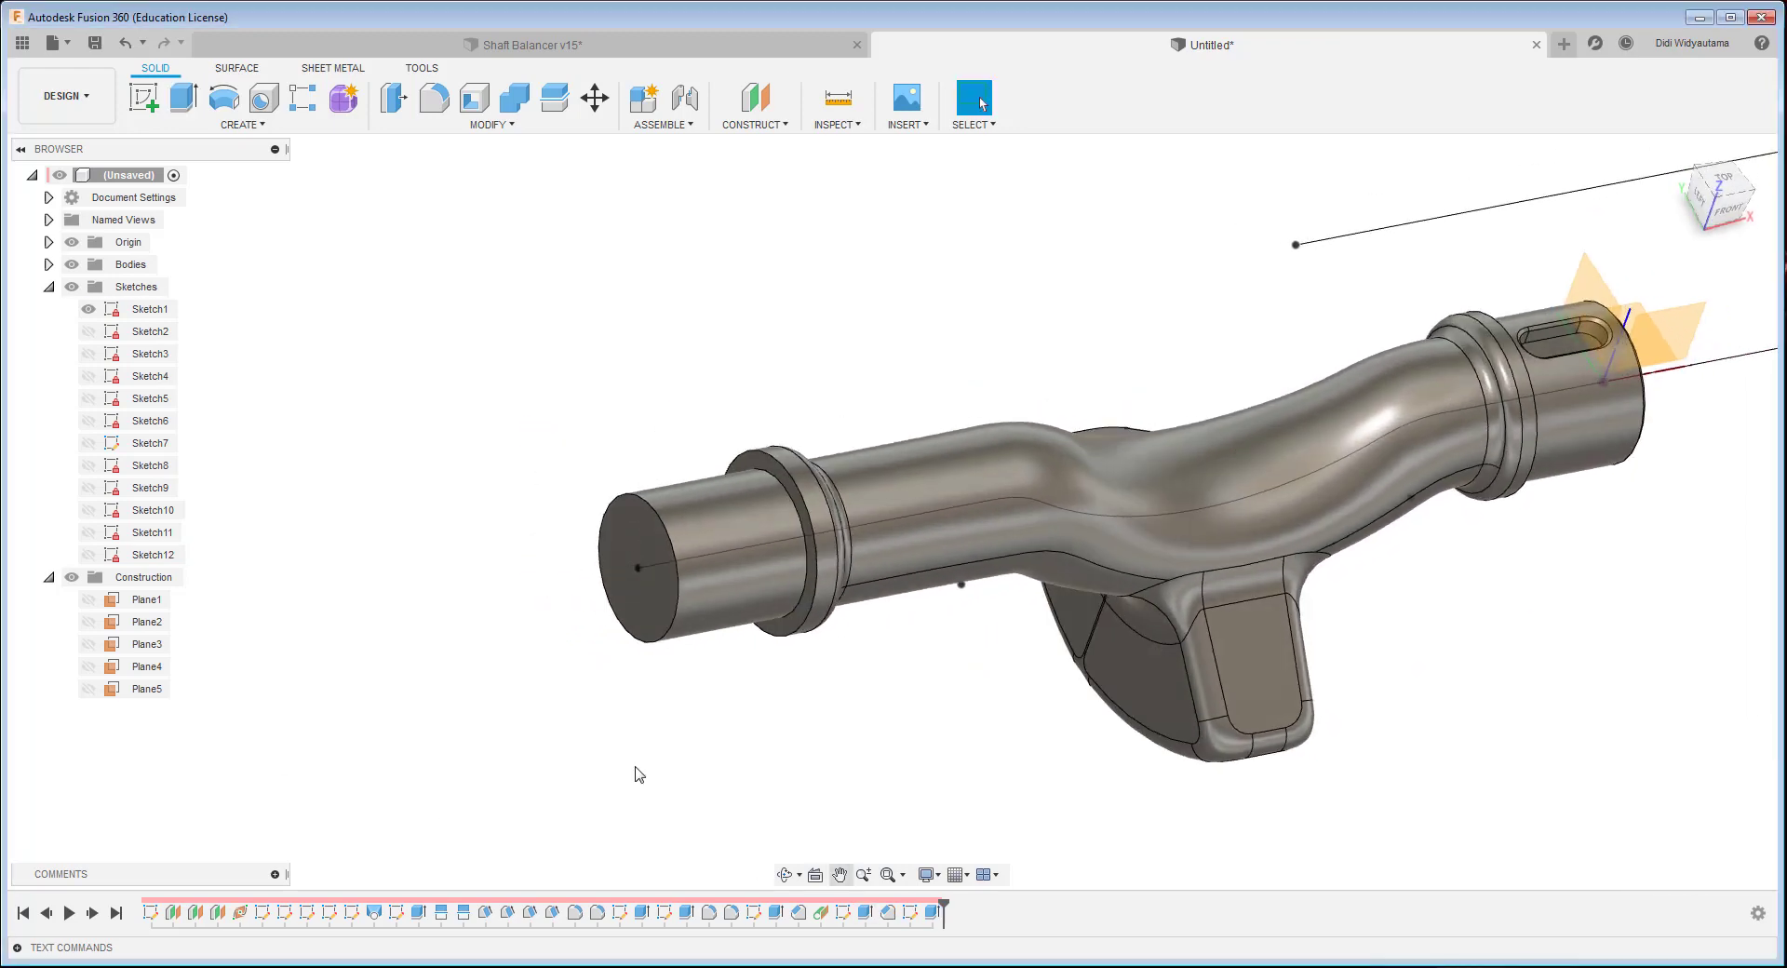
- Show Sketch12 again, and create and finish a sketch on the far-end face without drawing anything in it
double_click(139, 555)
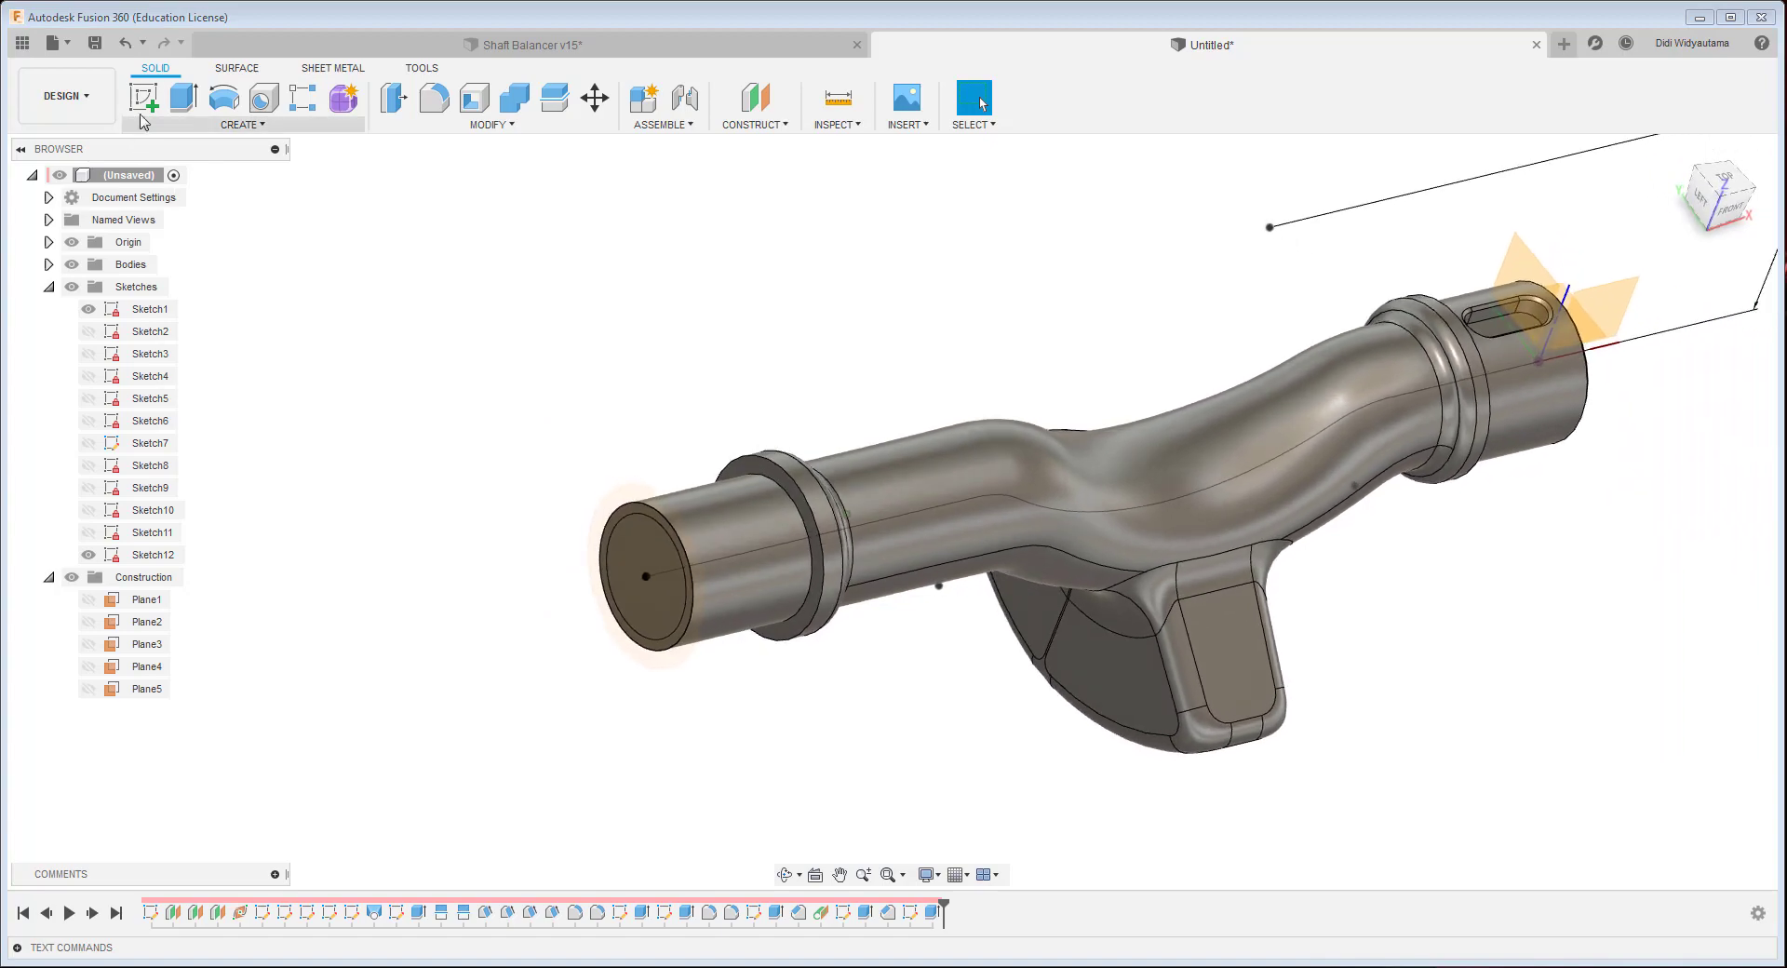
click(657, 527)
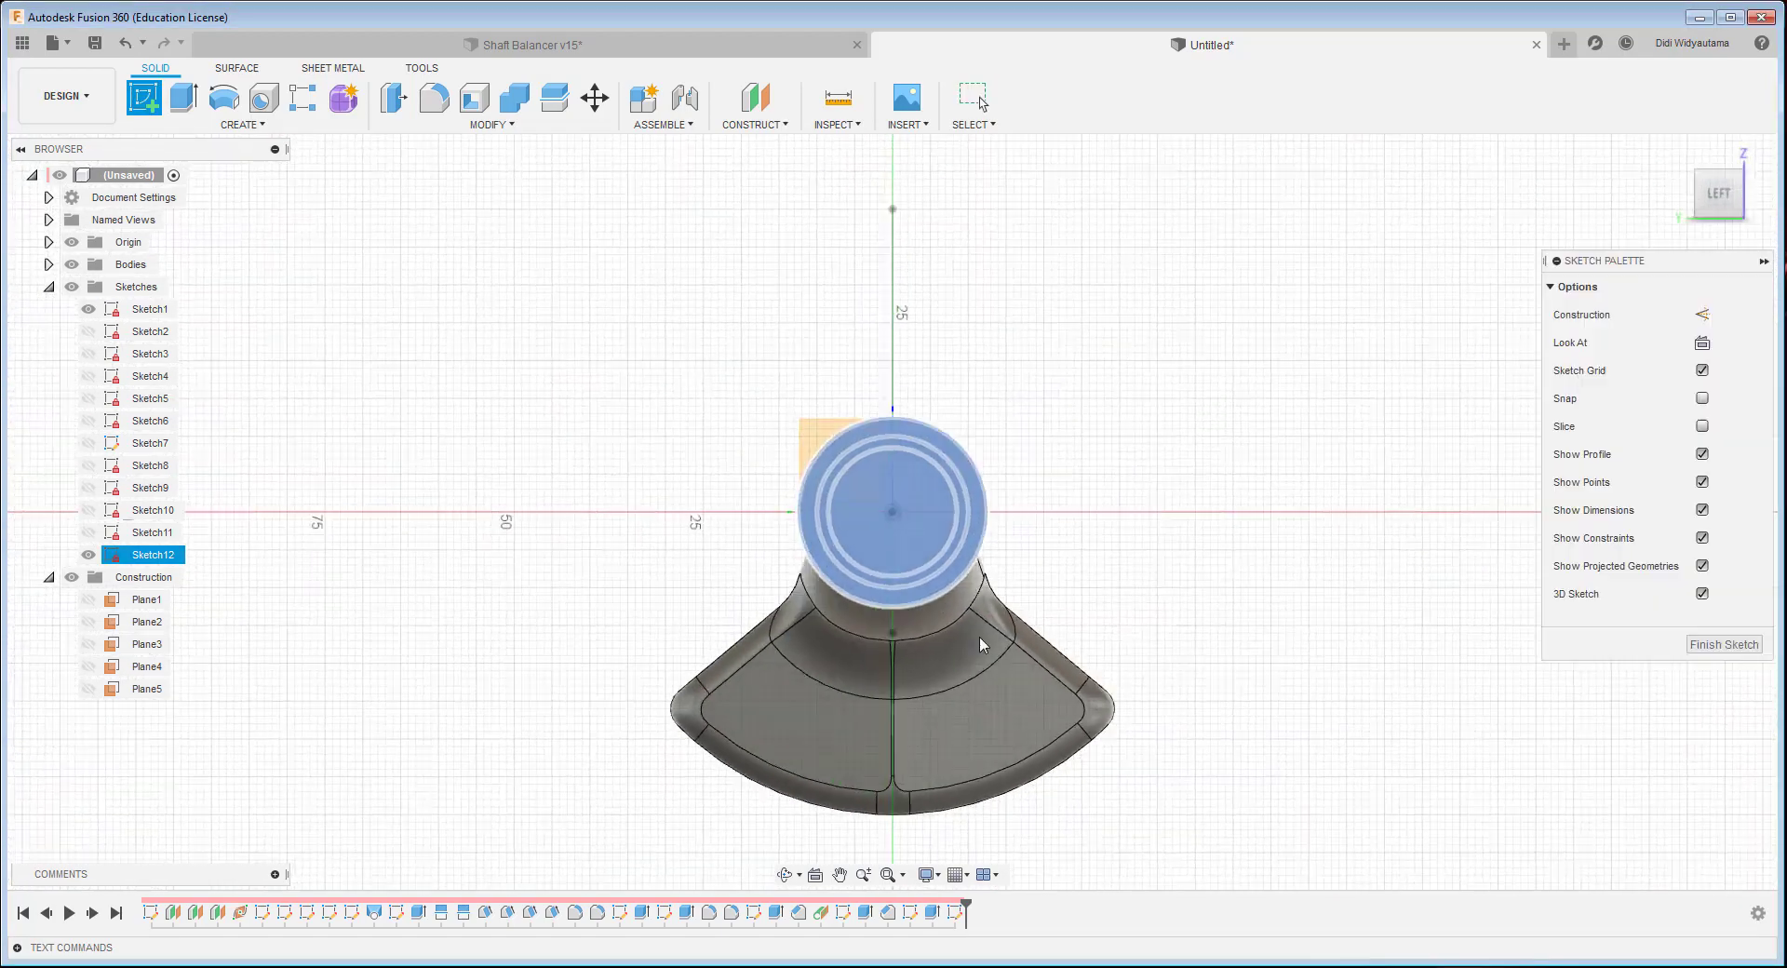
click(1701, 645)
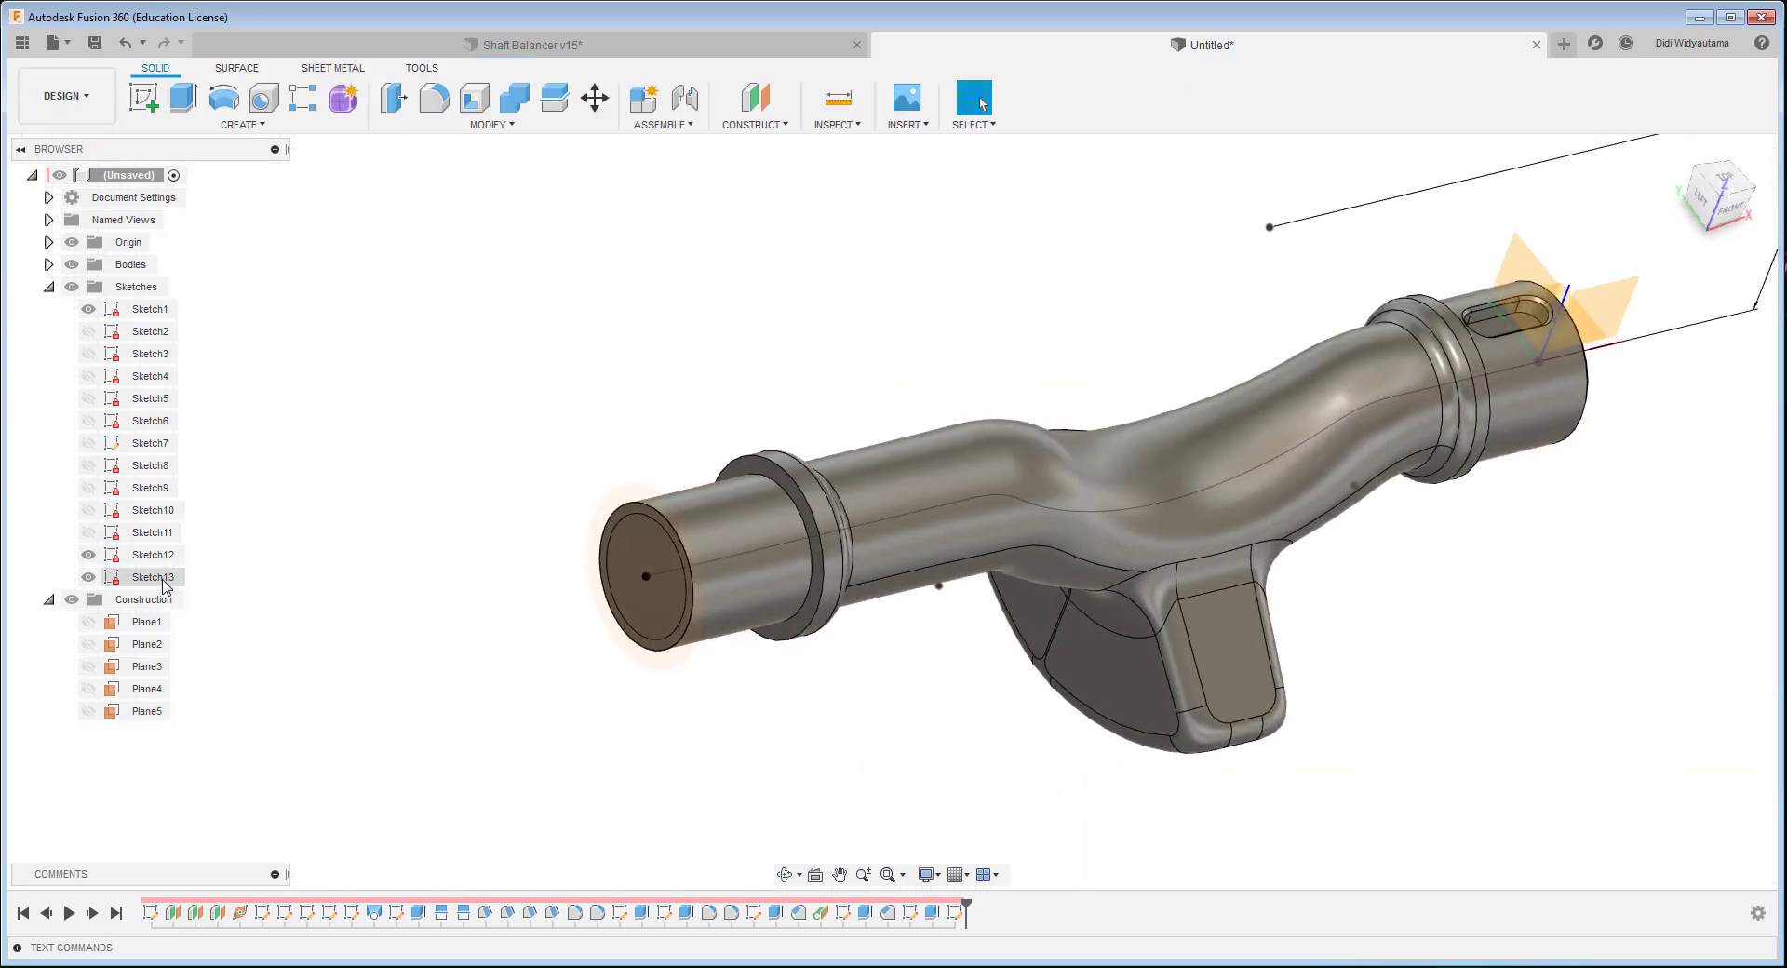
- Extrude the ring between the 20 mm and 17 mm circles as a 13 mm deep cut into the far-end journal
click(191, 108)
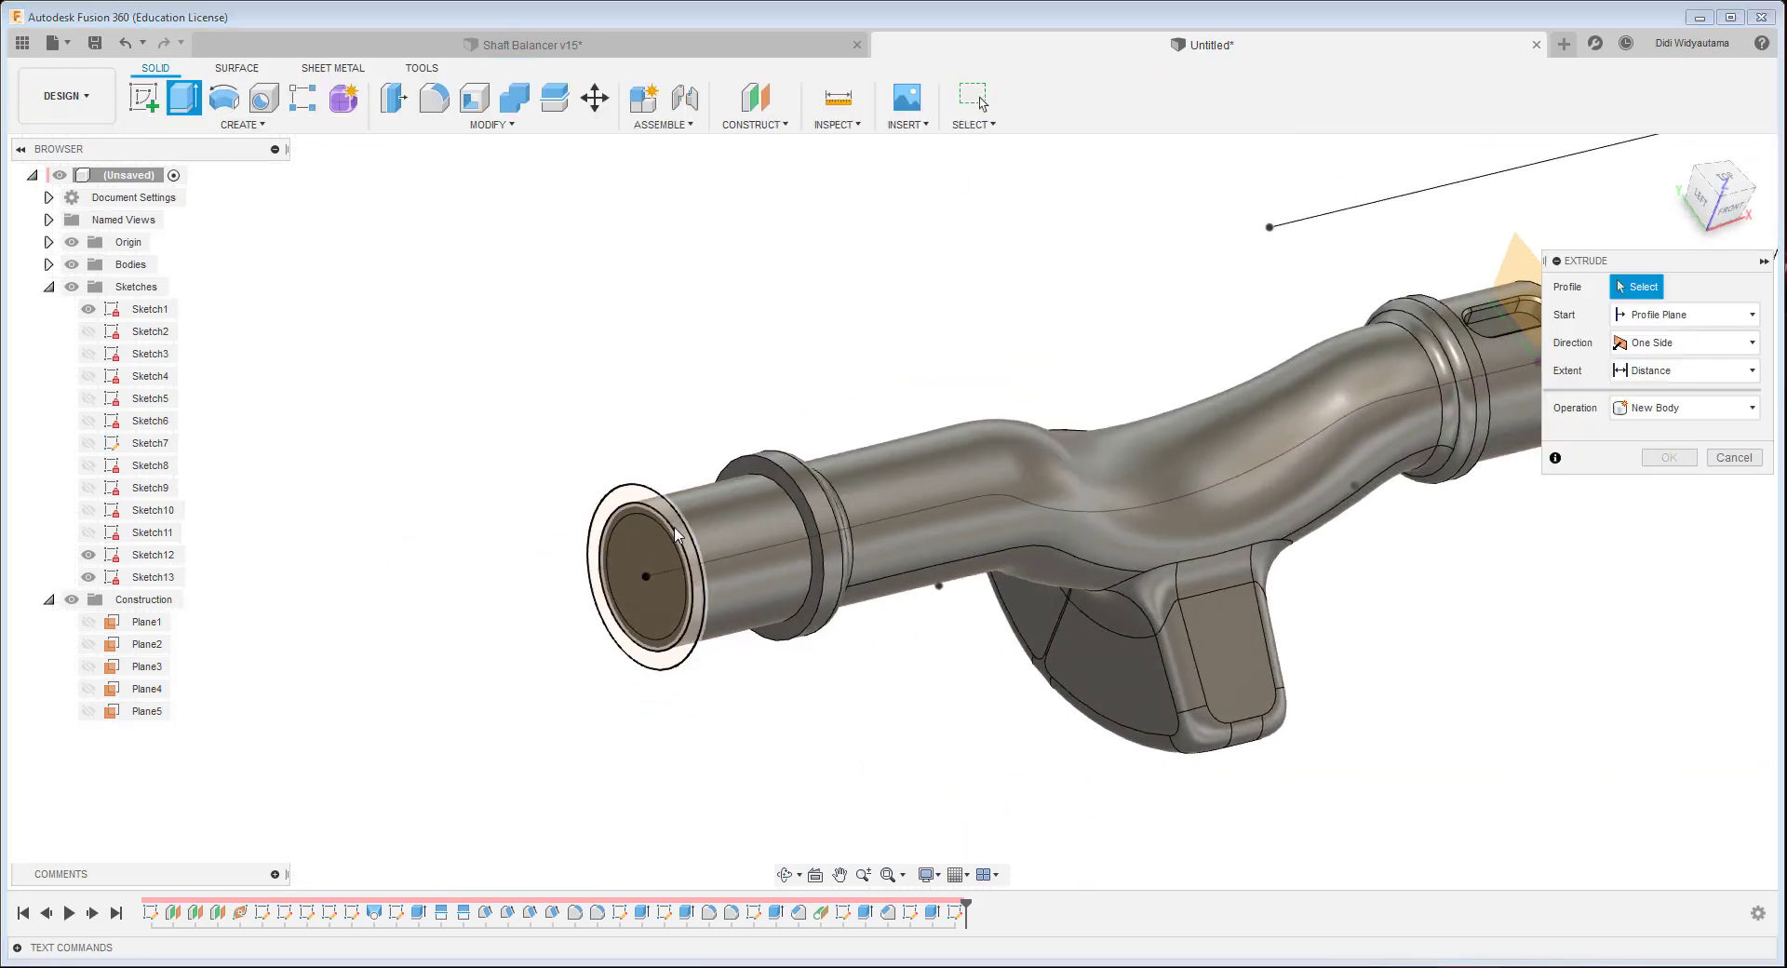
click(660, 522)
drag(674, 621, 753, 610)
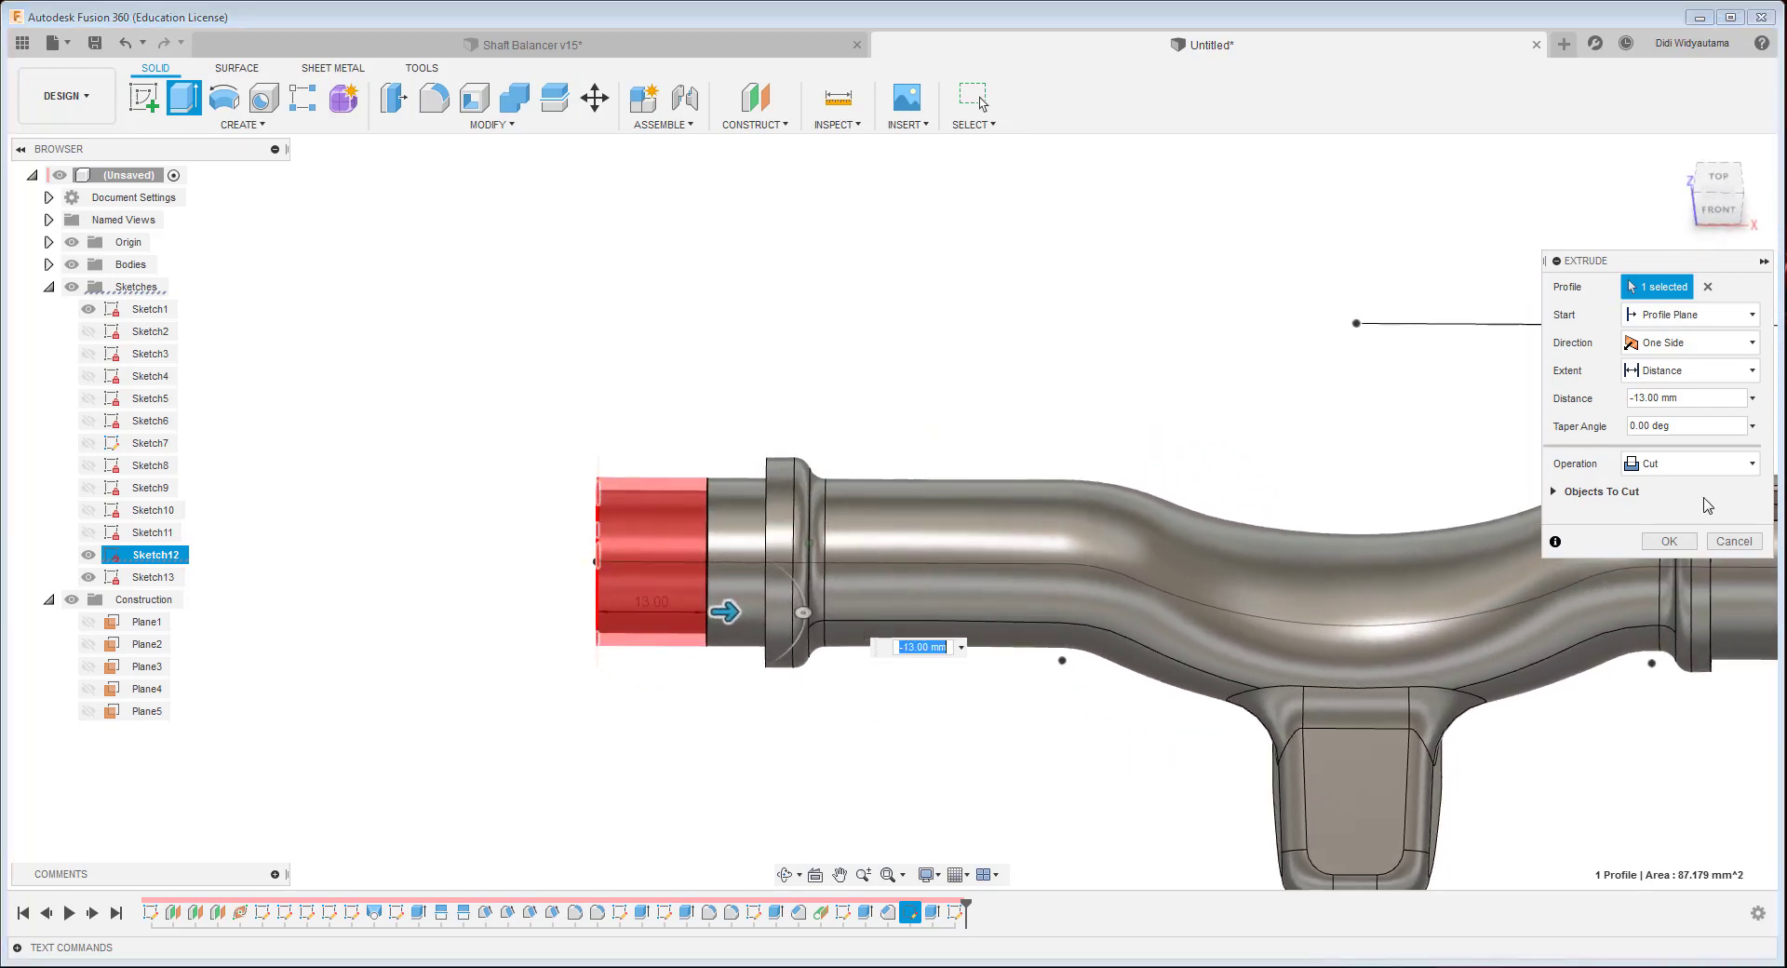
click(1679, 545)
click(911, 287)
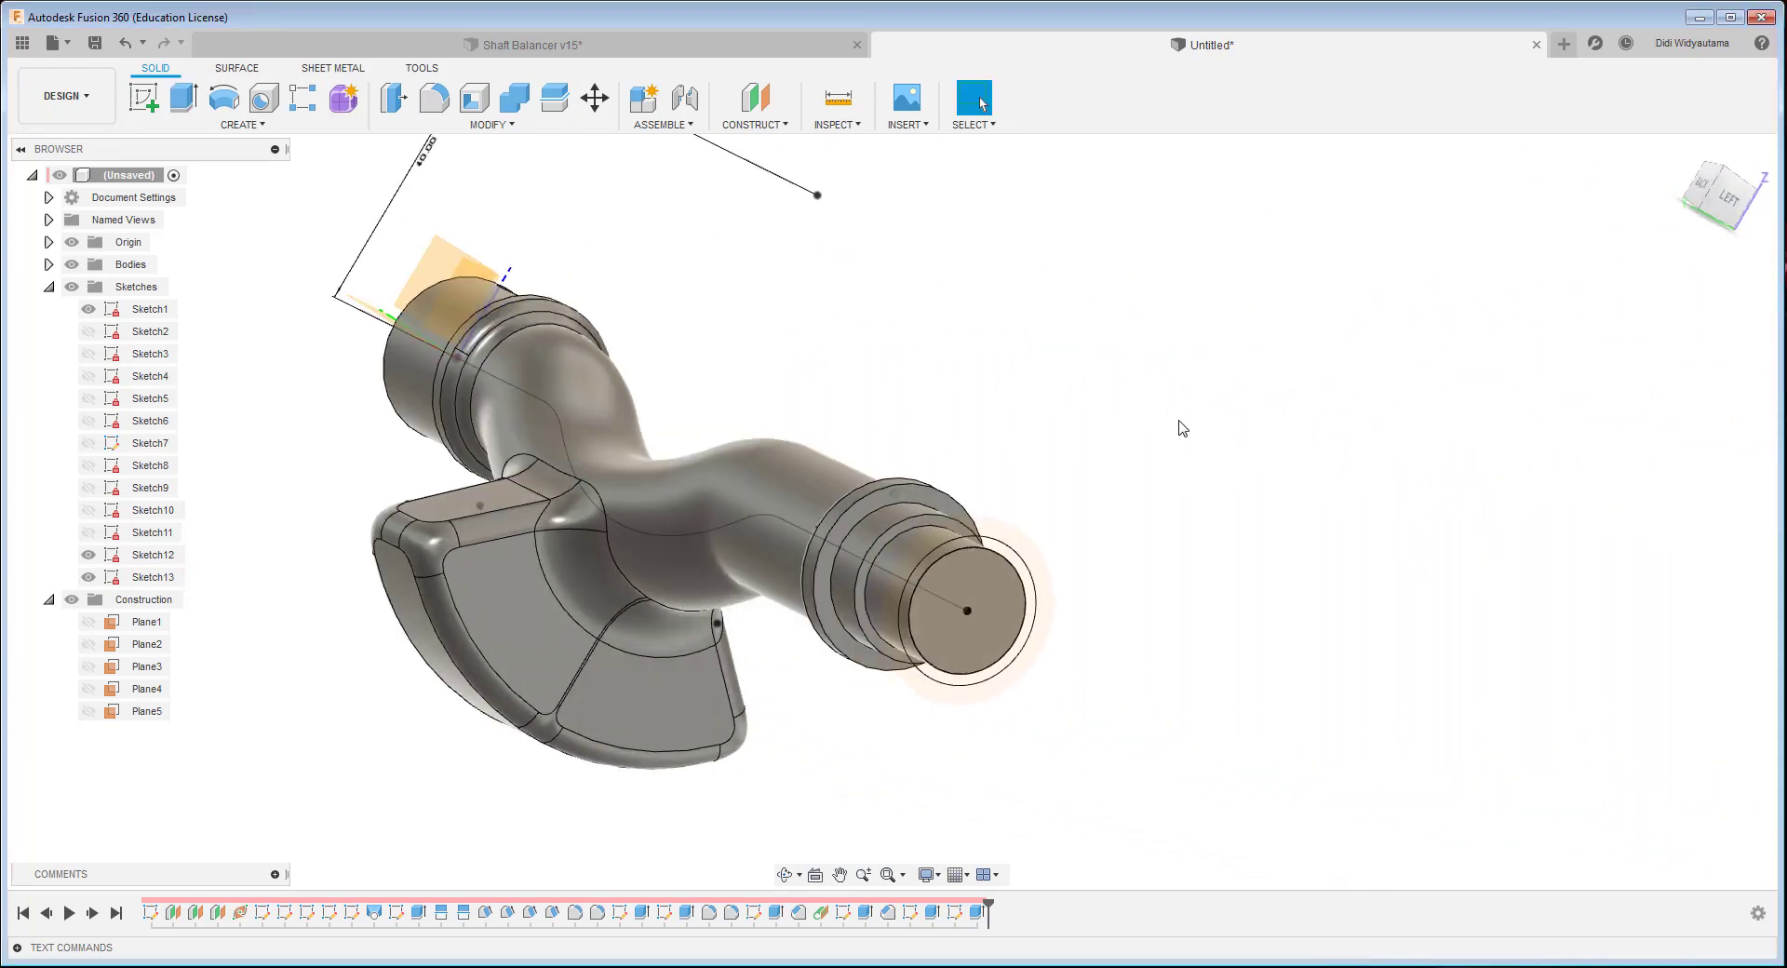
- Chamfer the outer circular edge of the far-end journal's end face with an equal distance of 0.5 mm
click(558, 122)
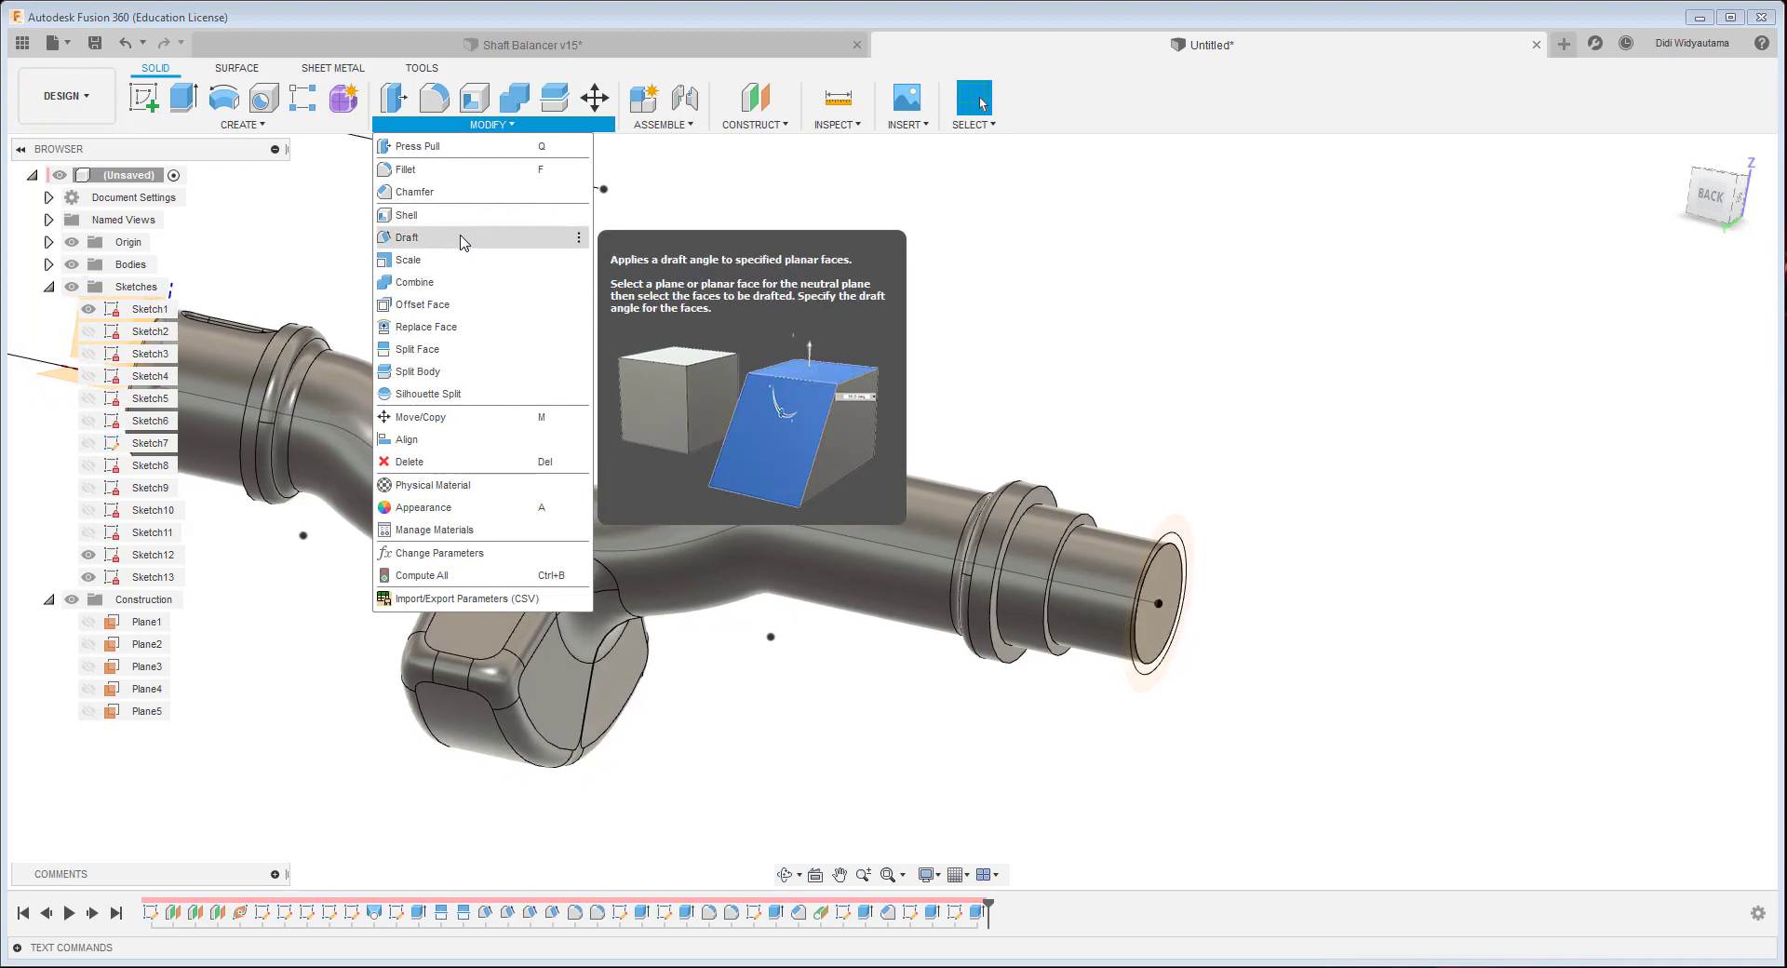
click(466, 192)
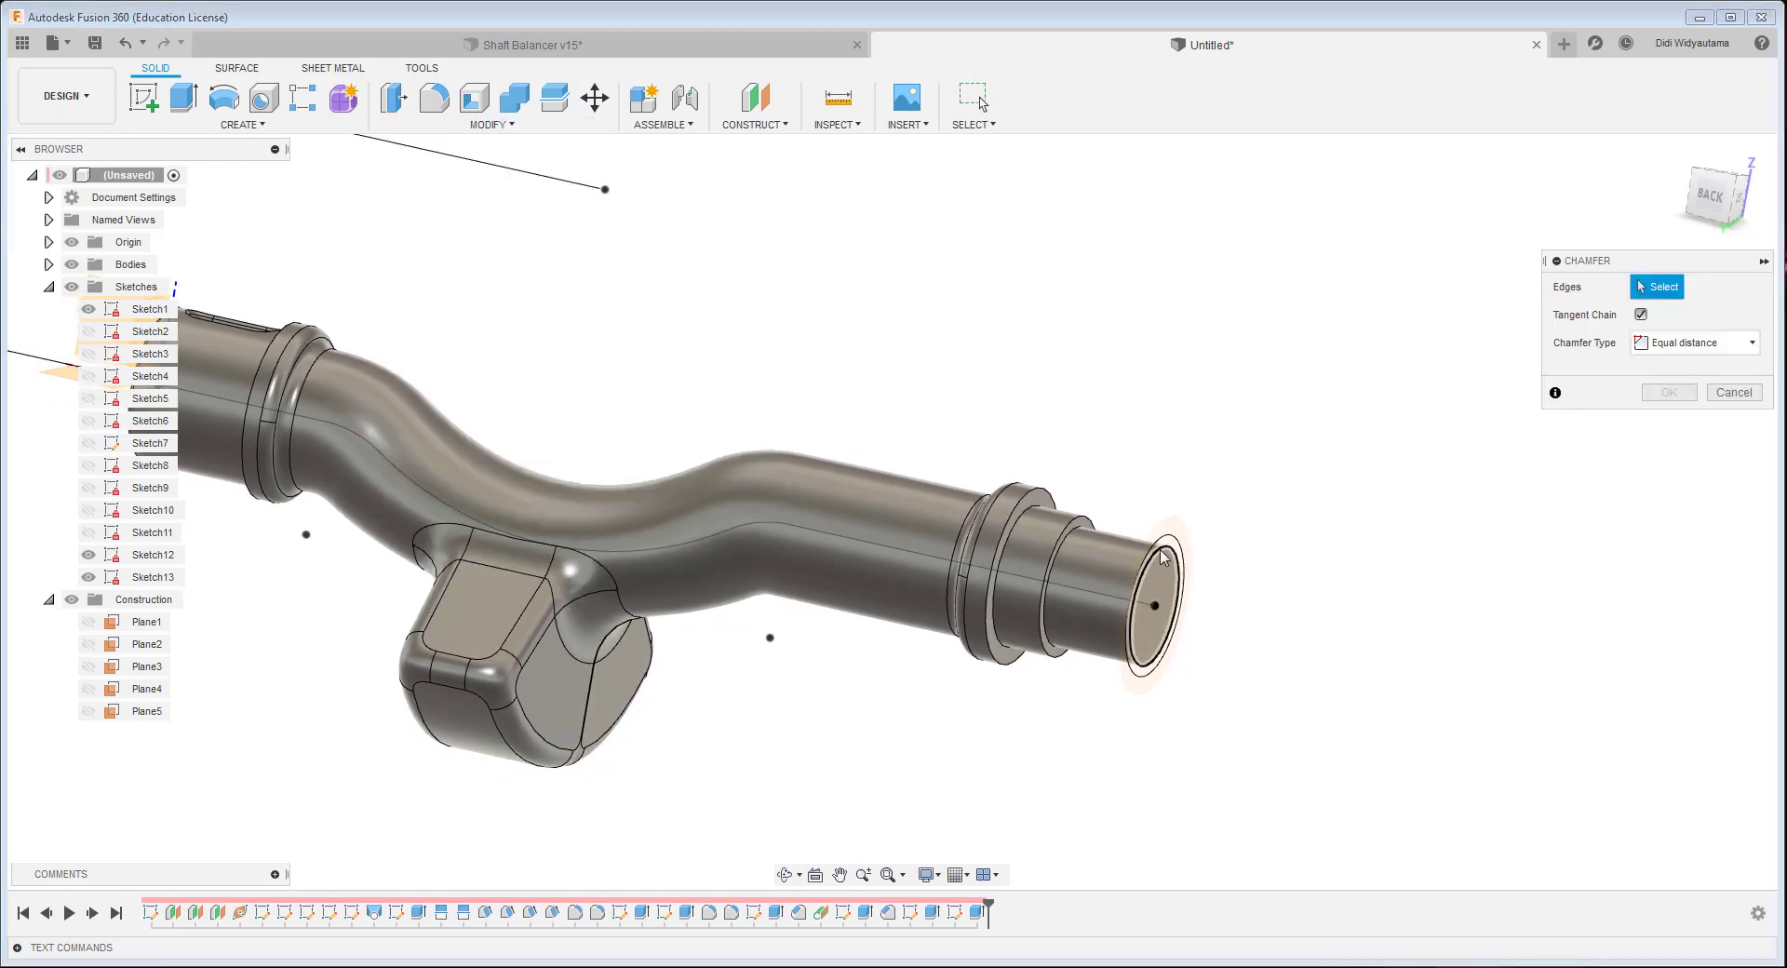
click(1163, 556)
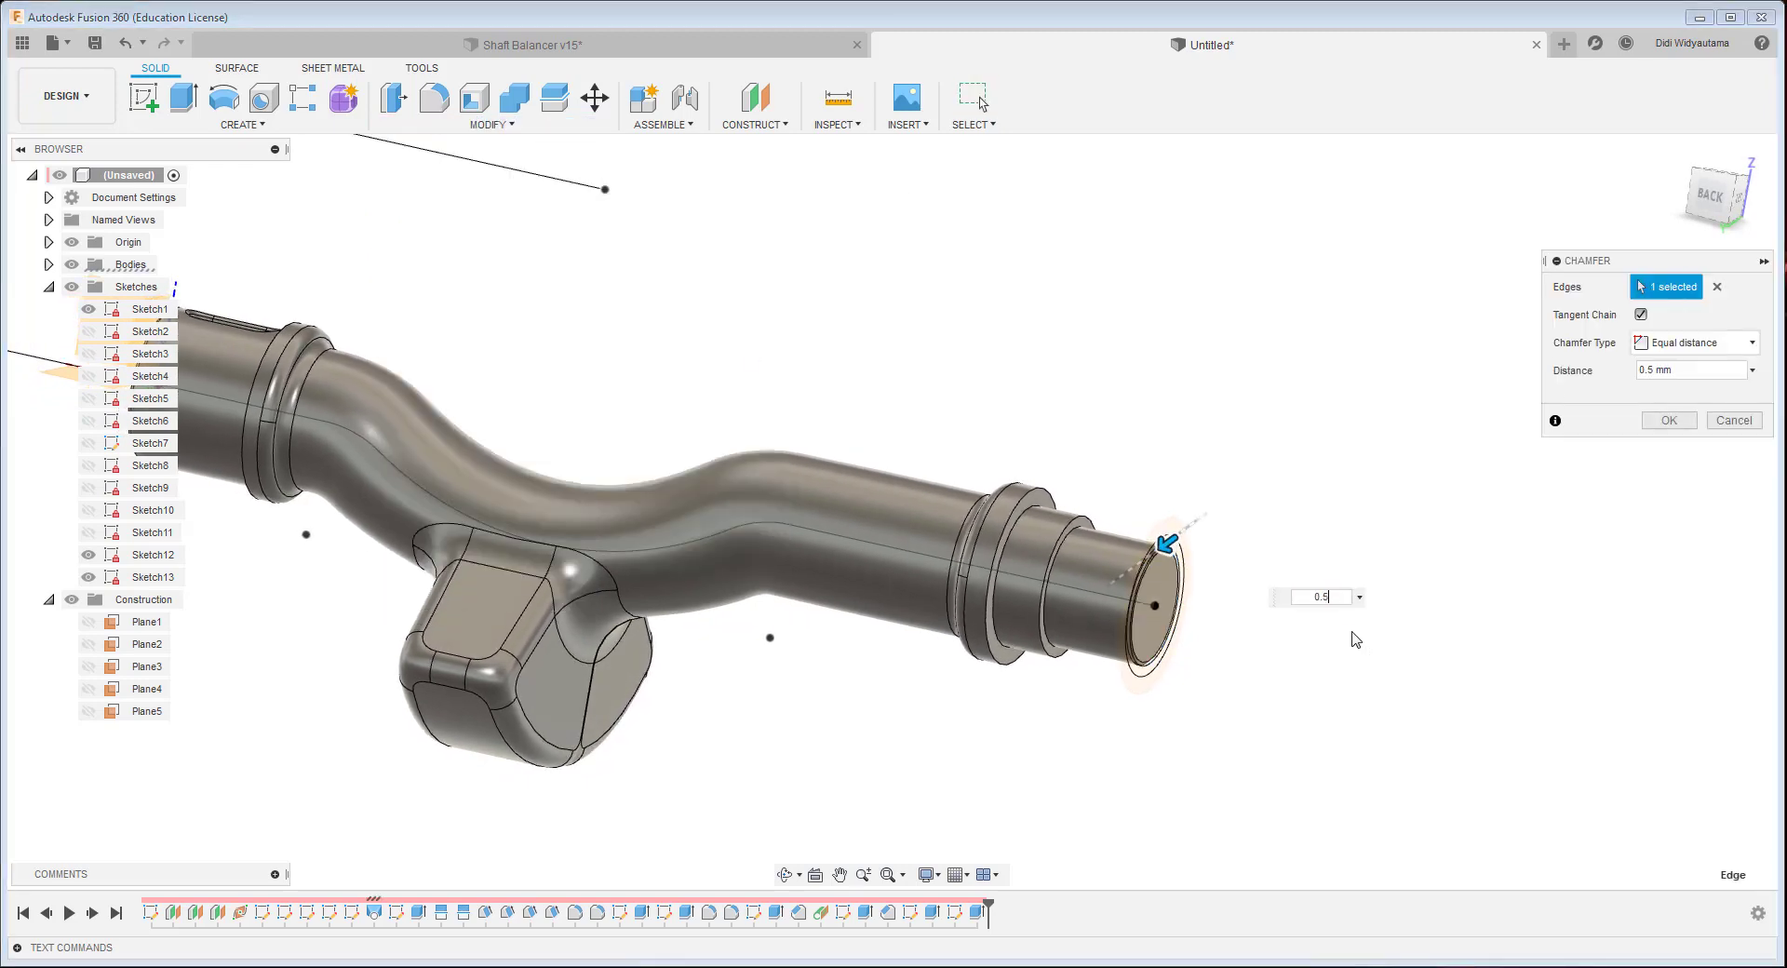
key(Return)
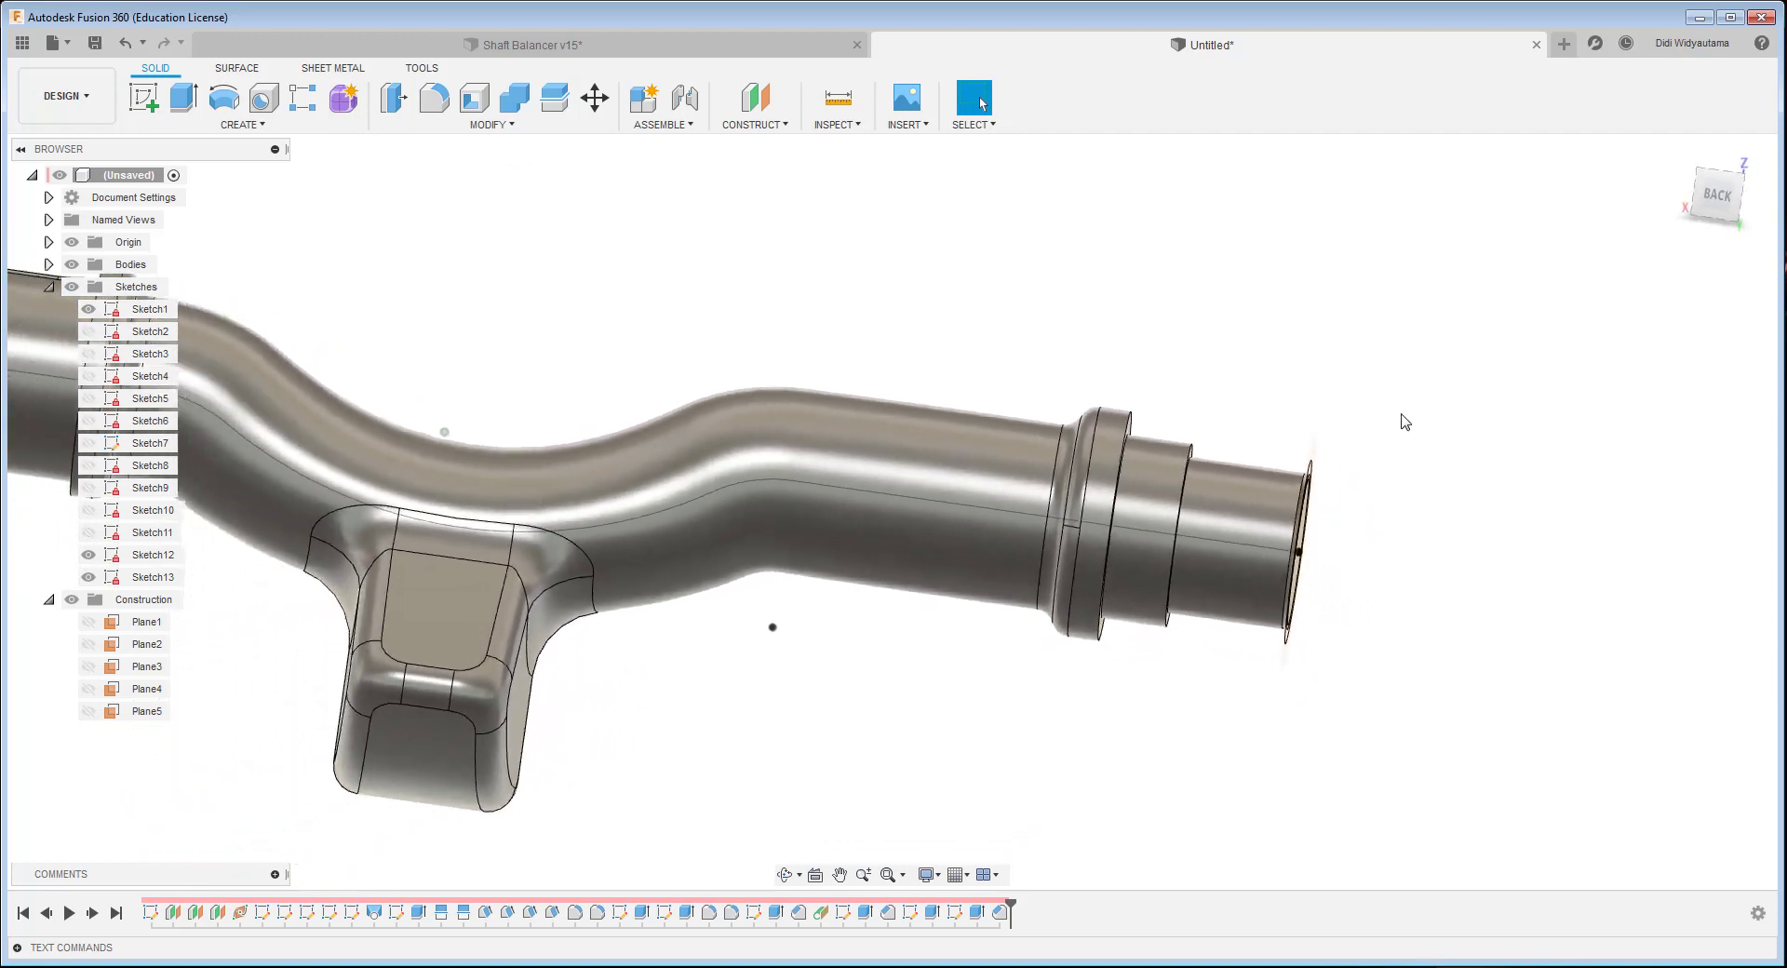
shift+middle_drag(1405, 421, 334, 137)
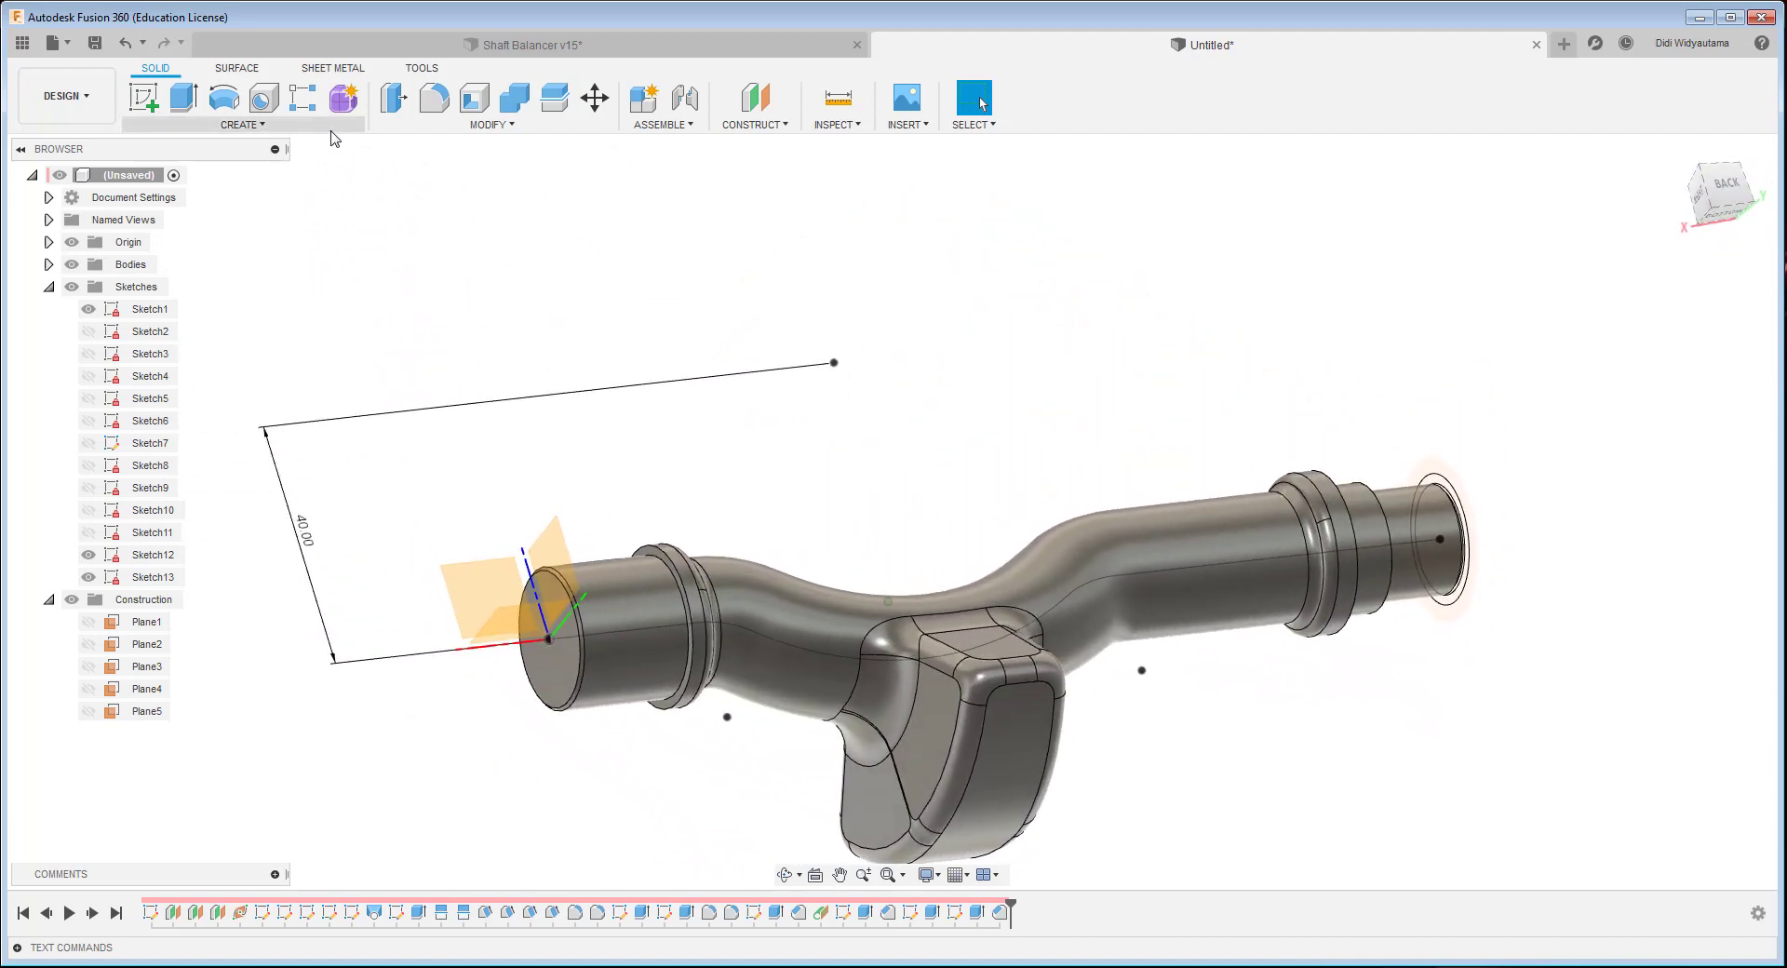
click(332, 132)
right_click(494, 271)
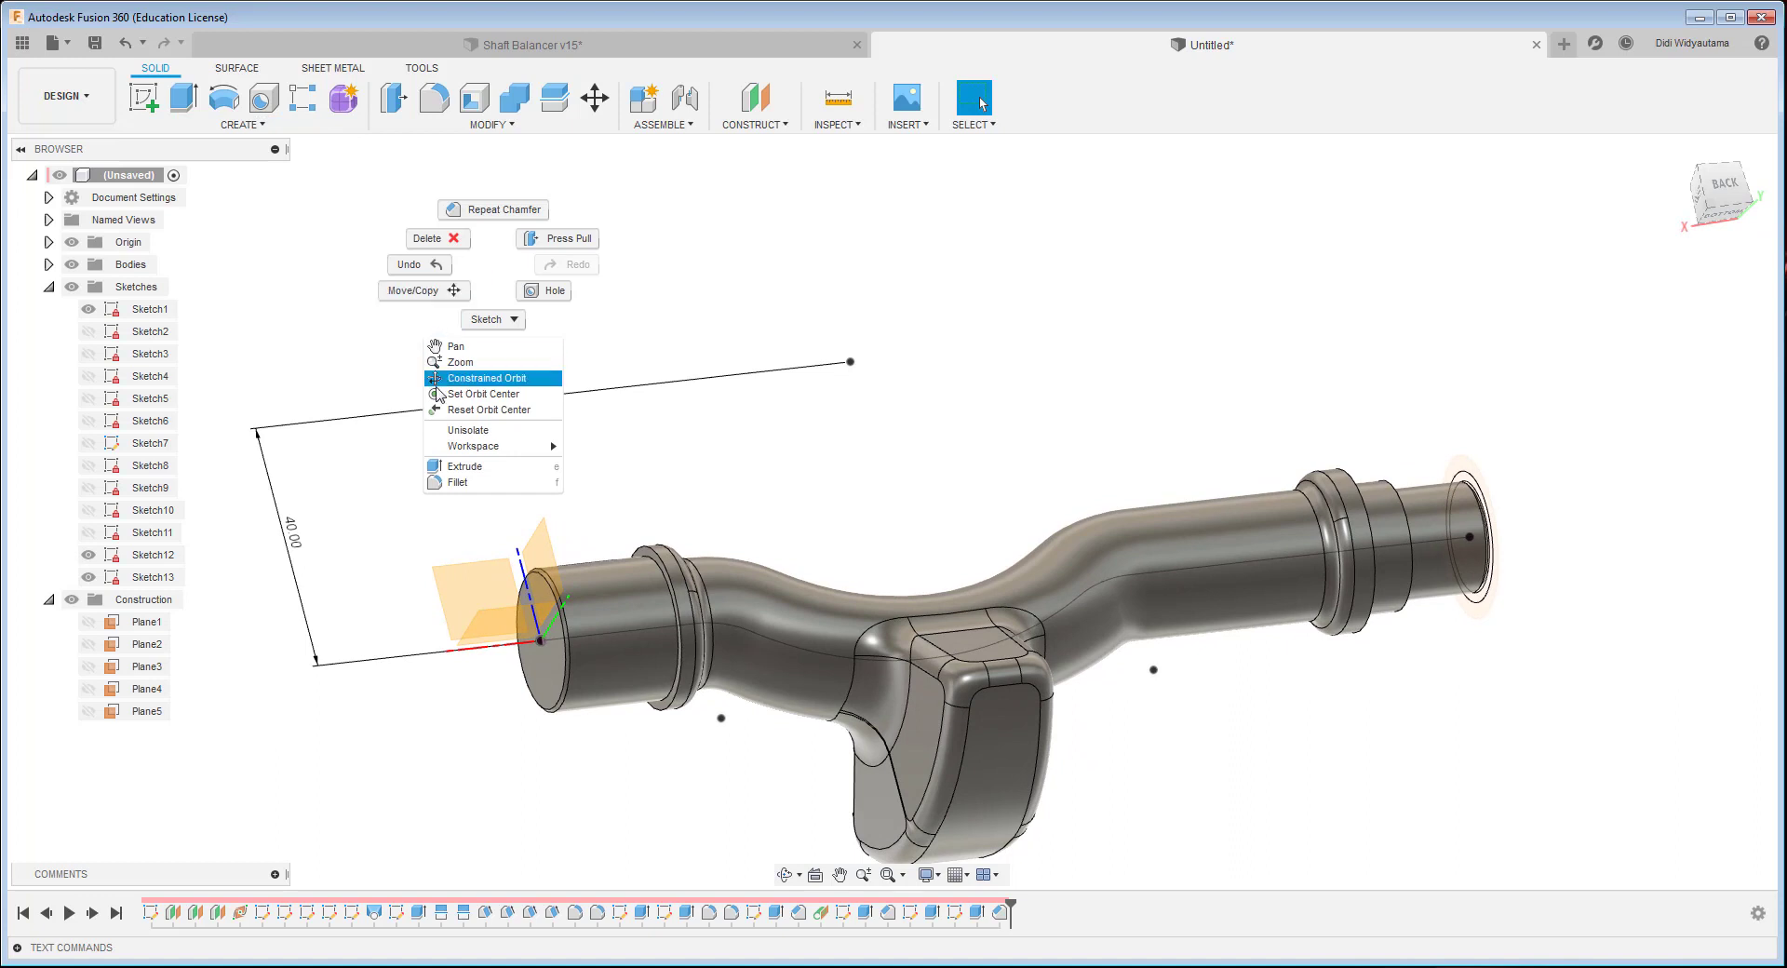
click(771, 316)
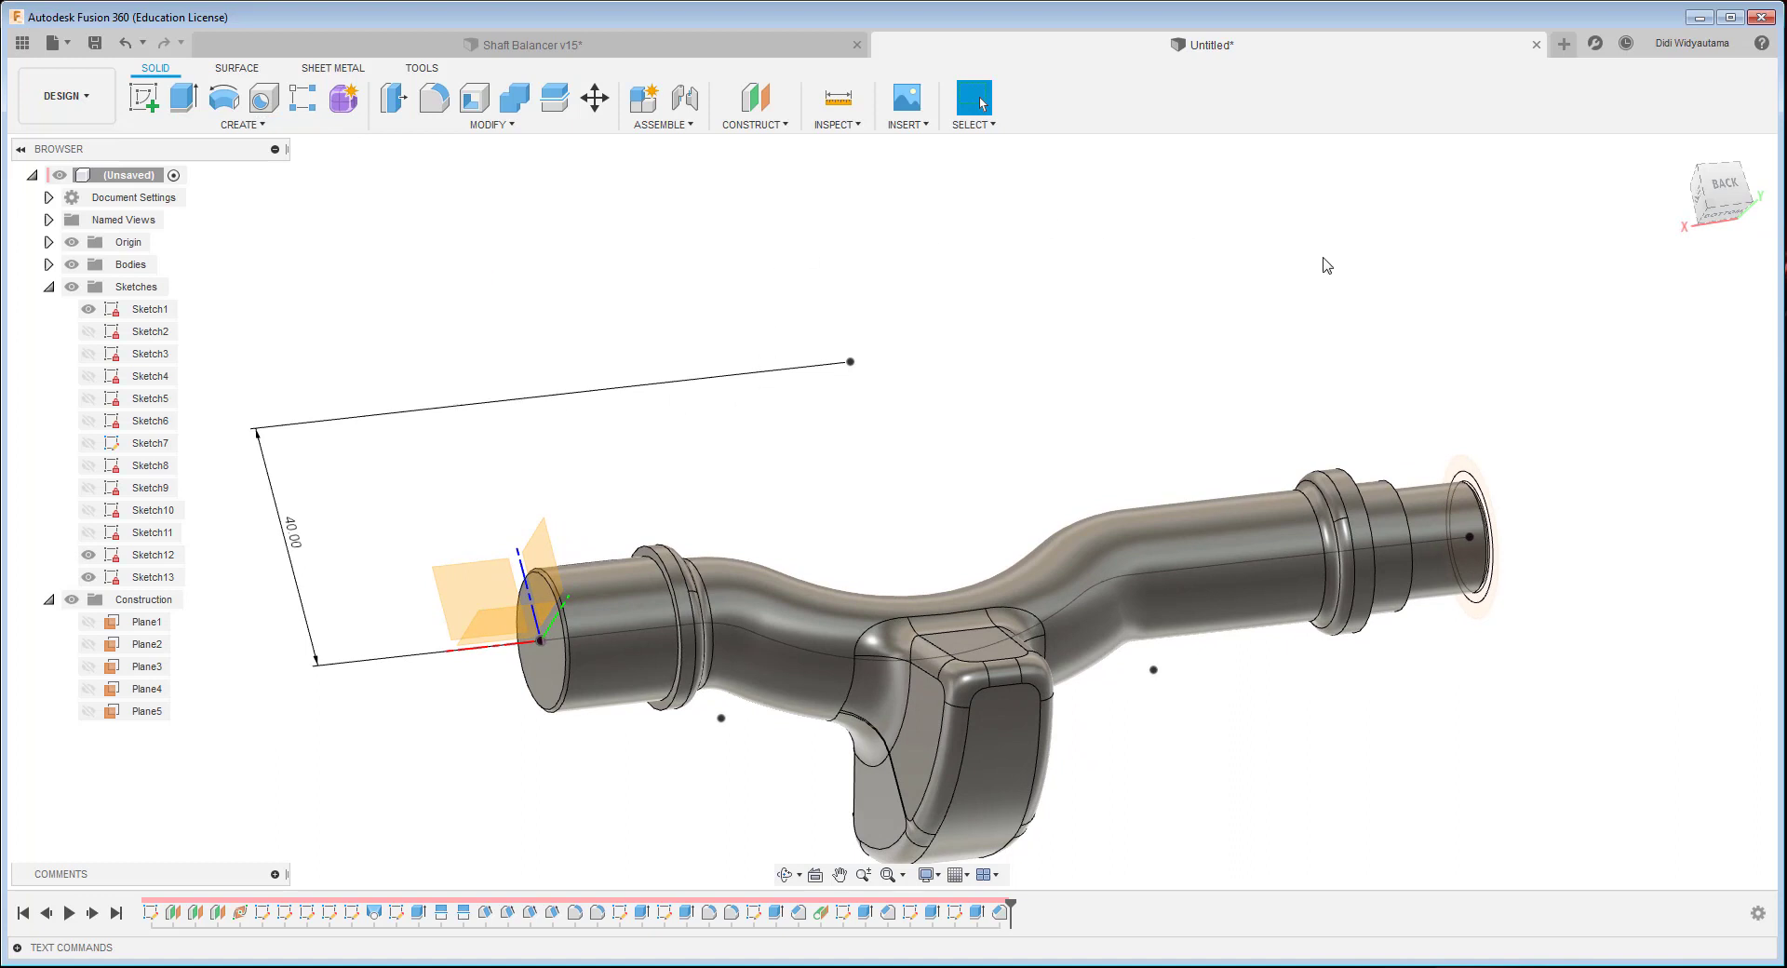
click(242, 123)
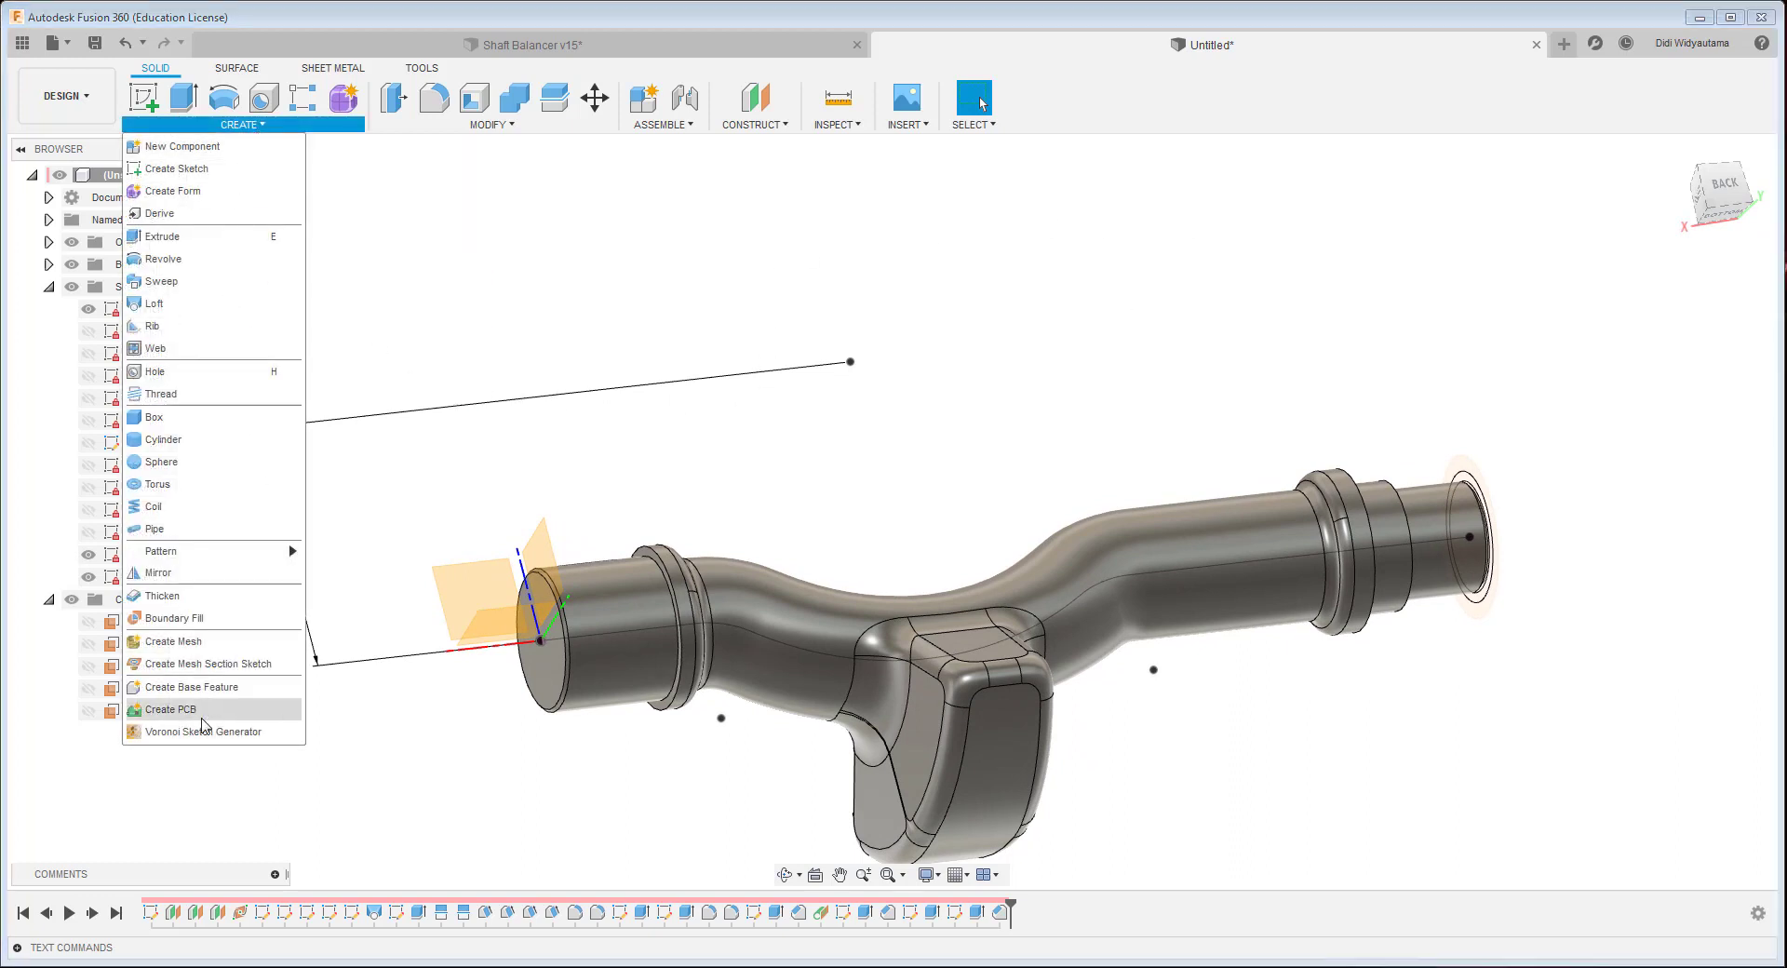
- Assign the physical material Iron, Cast from the metals of the Fusion 360 Material Library to the shaft body
click(491, 124)
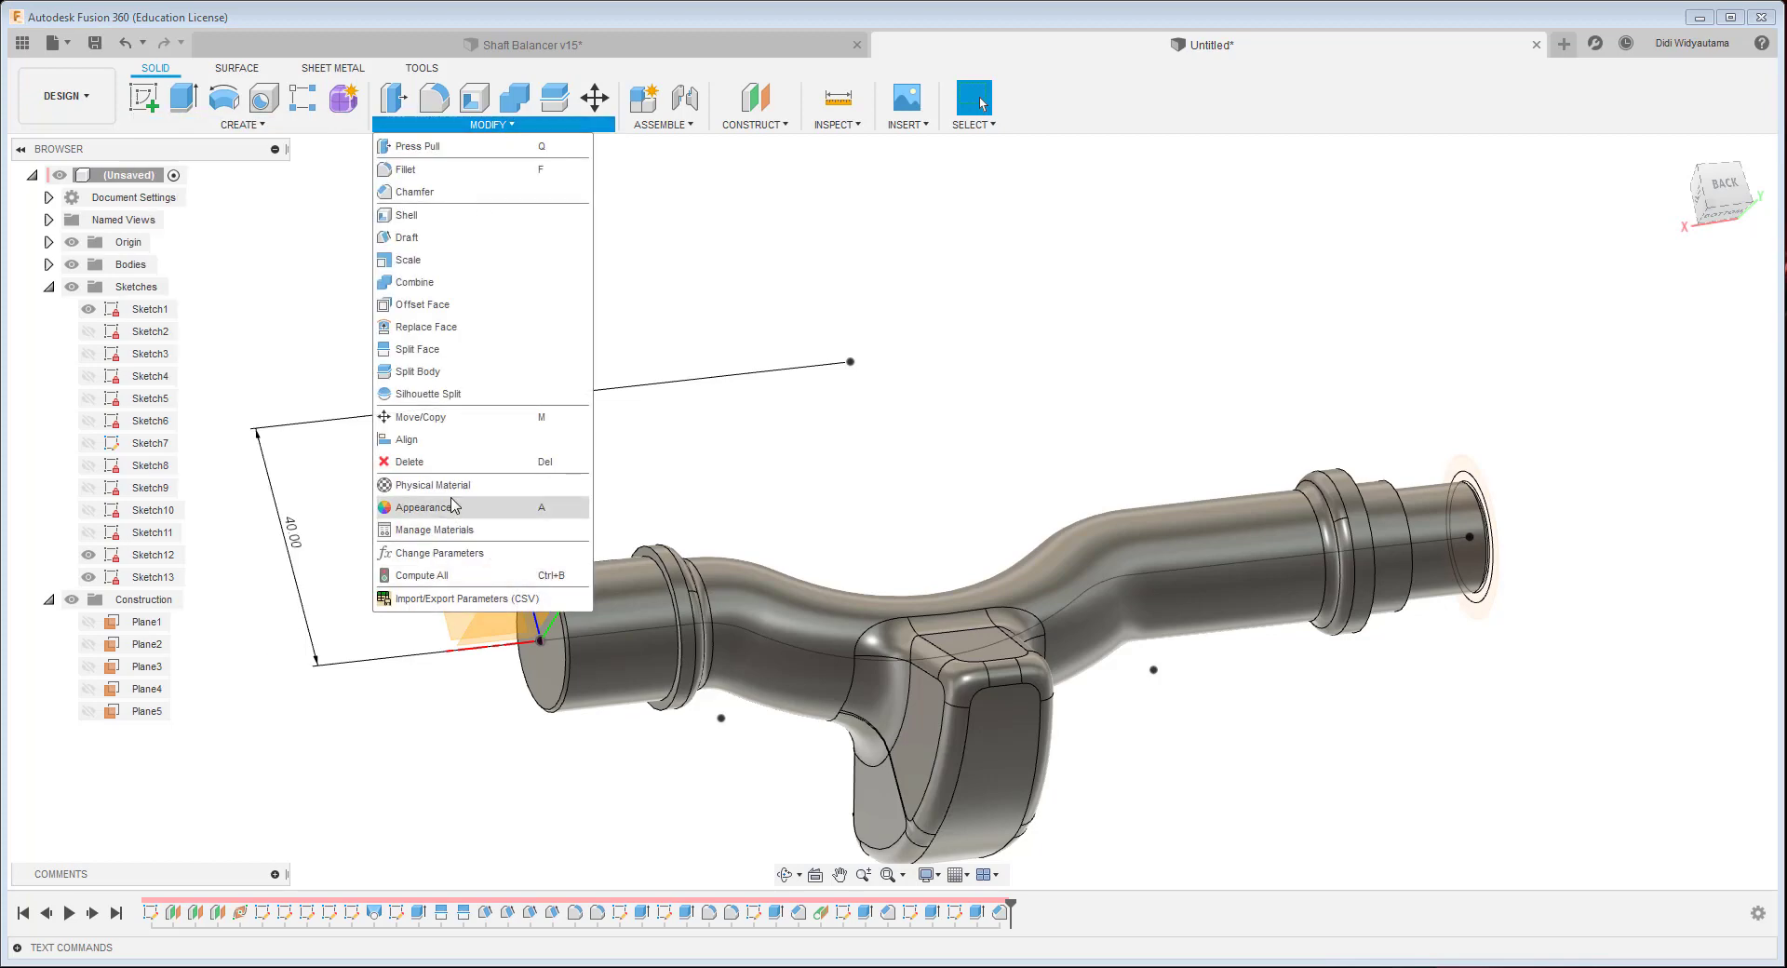
click(454, 487)
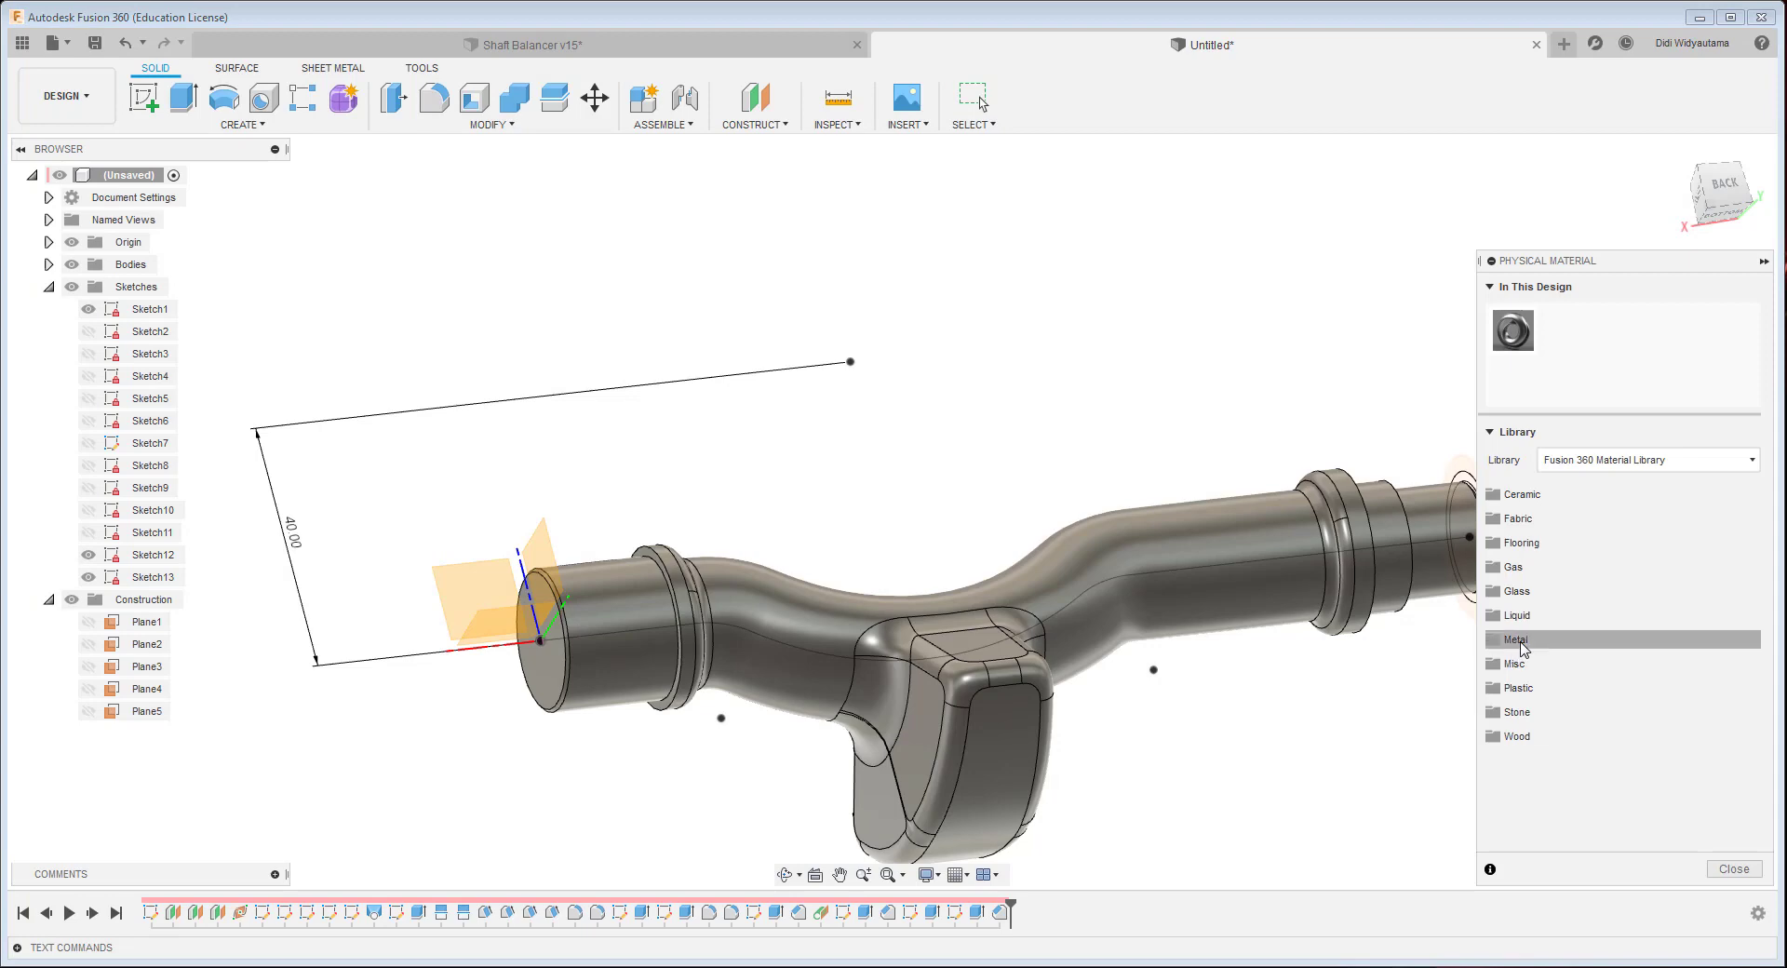
click(1517, 639)
scroll(1585, 651, down, 3)
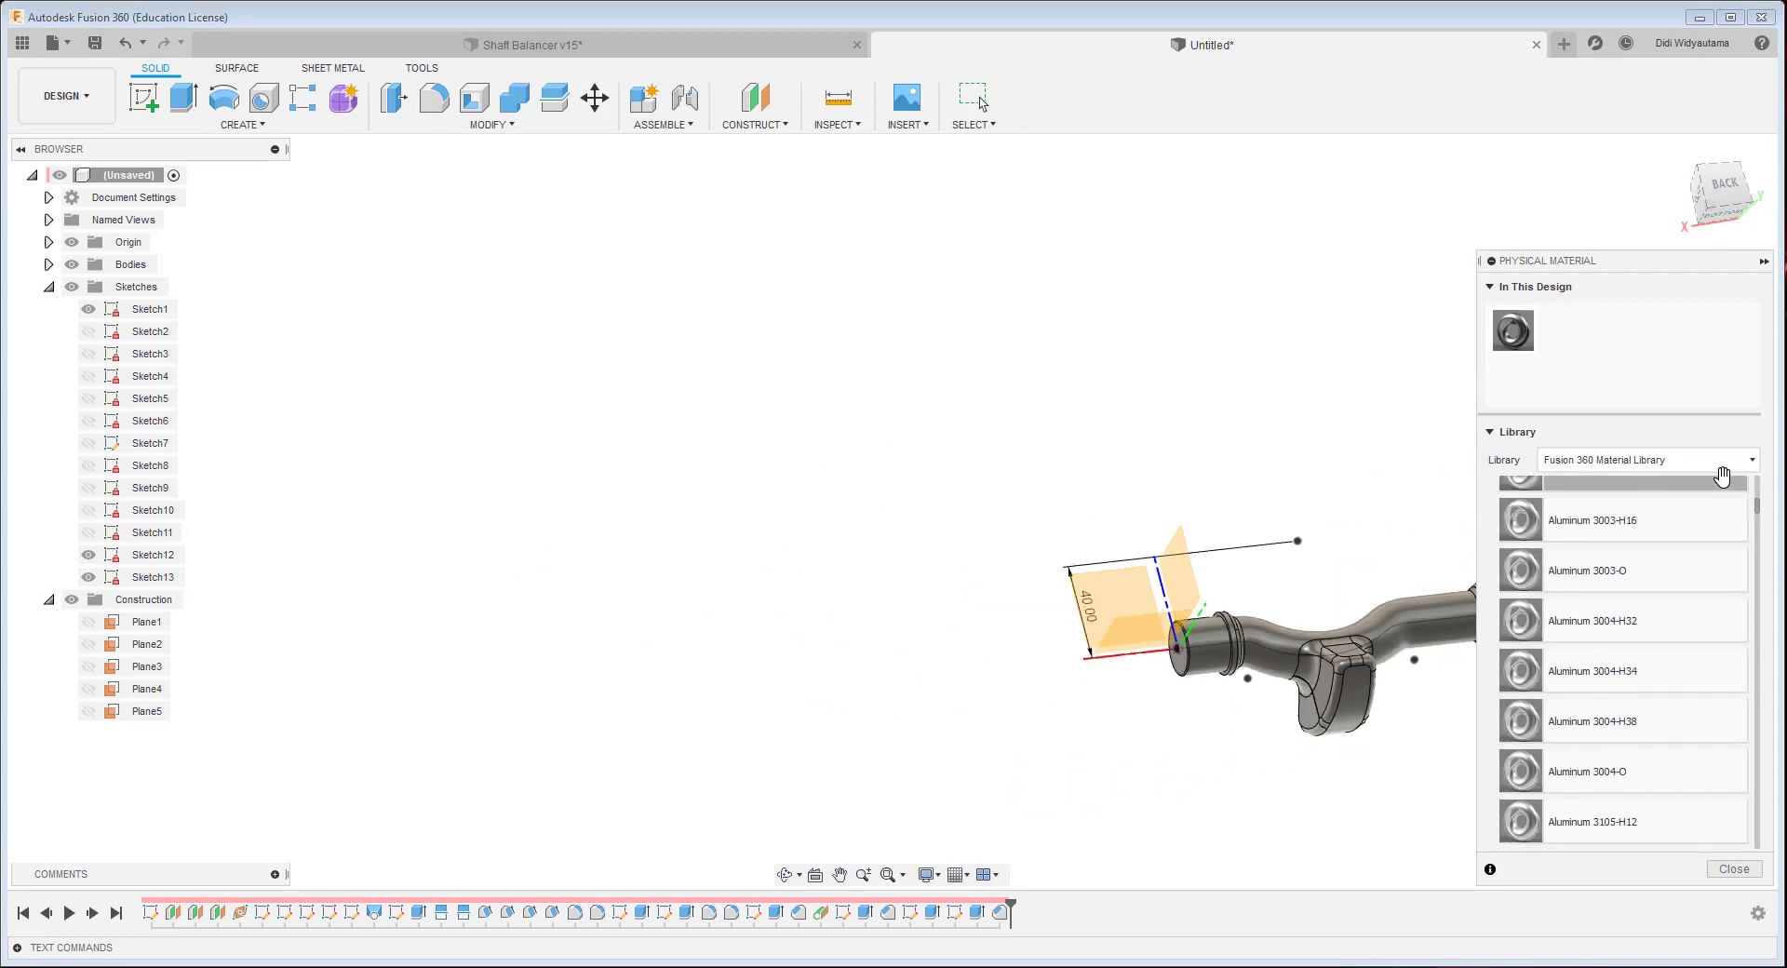
drag(1756, 507, 1757, 621)
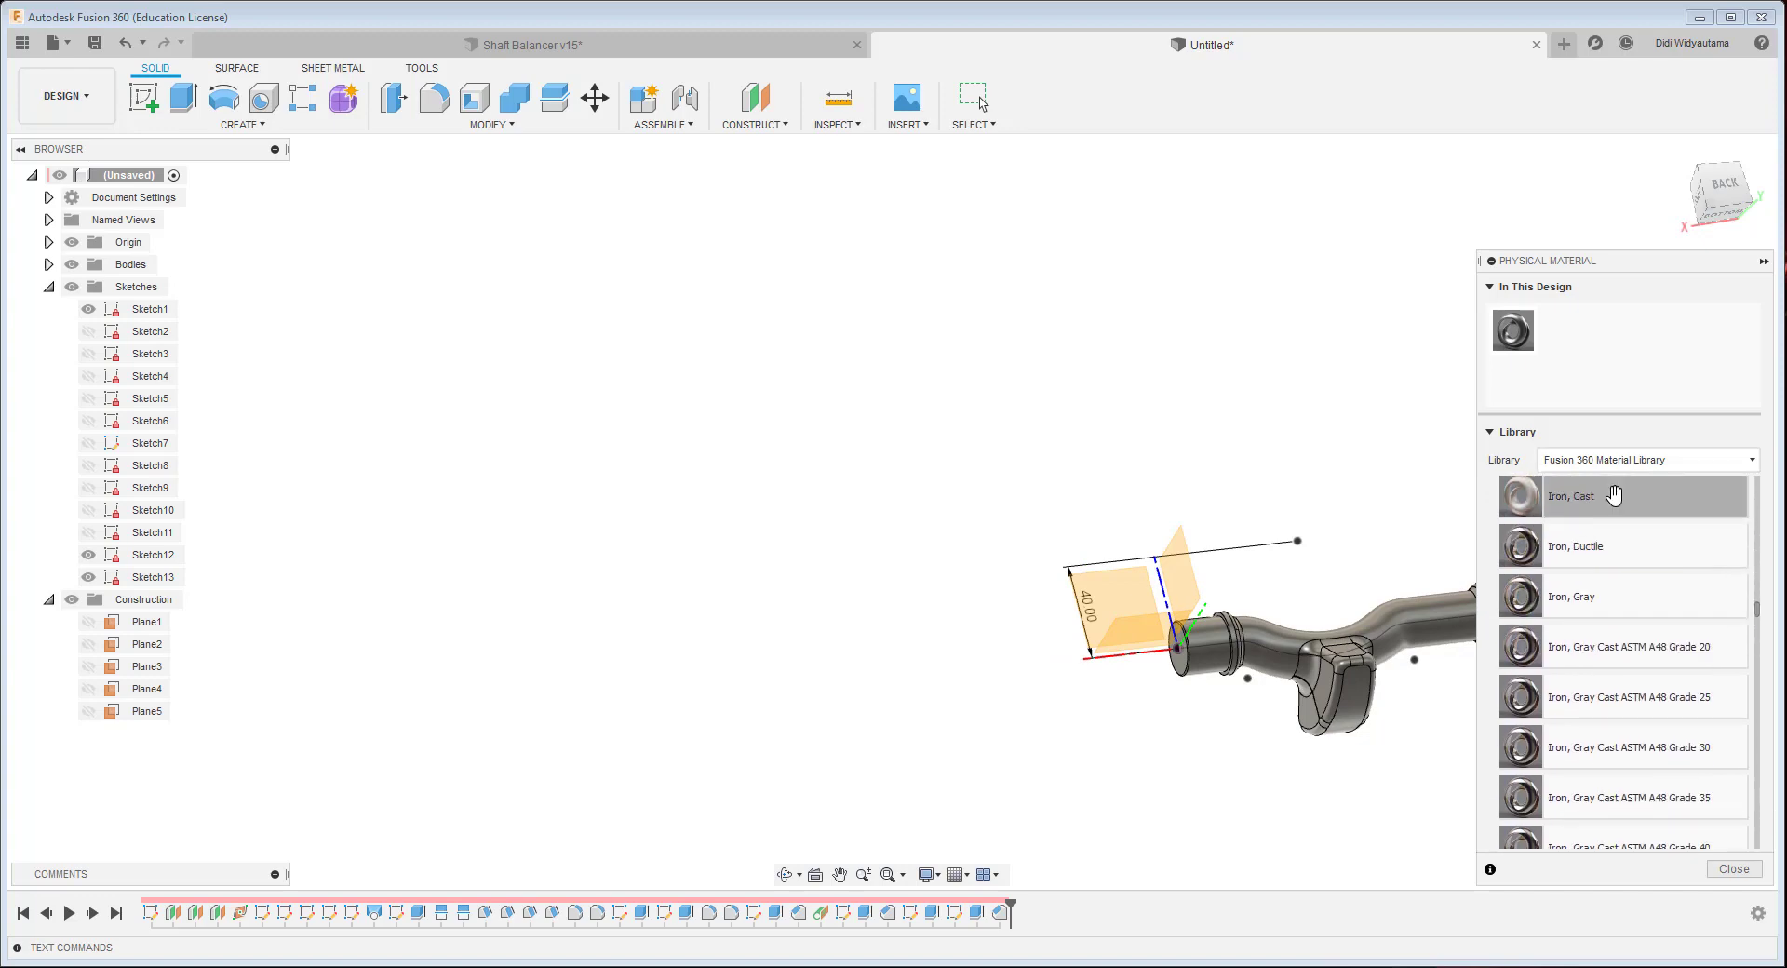
drag(1615, 496, 1364, 657)
click(1734, 869)
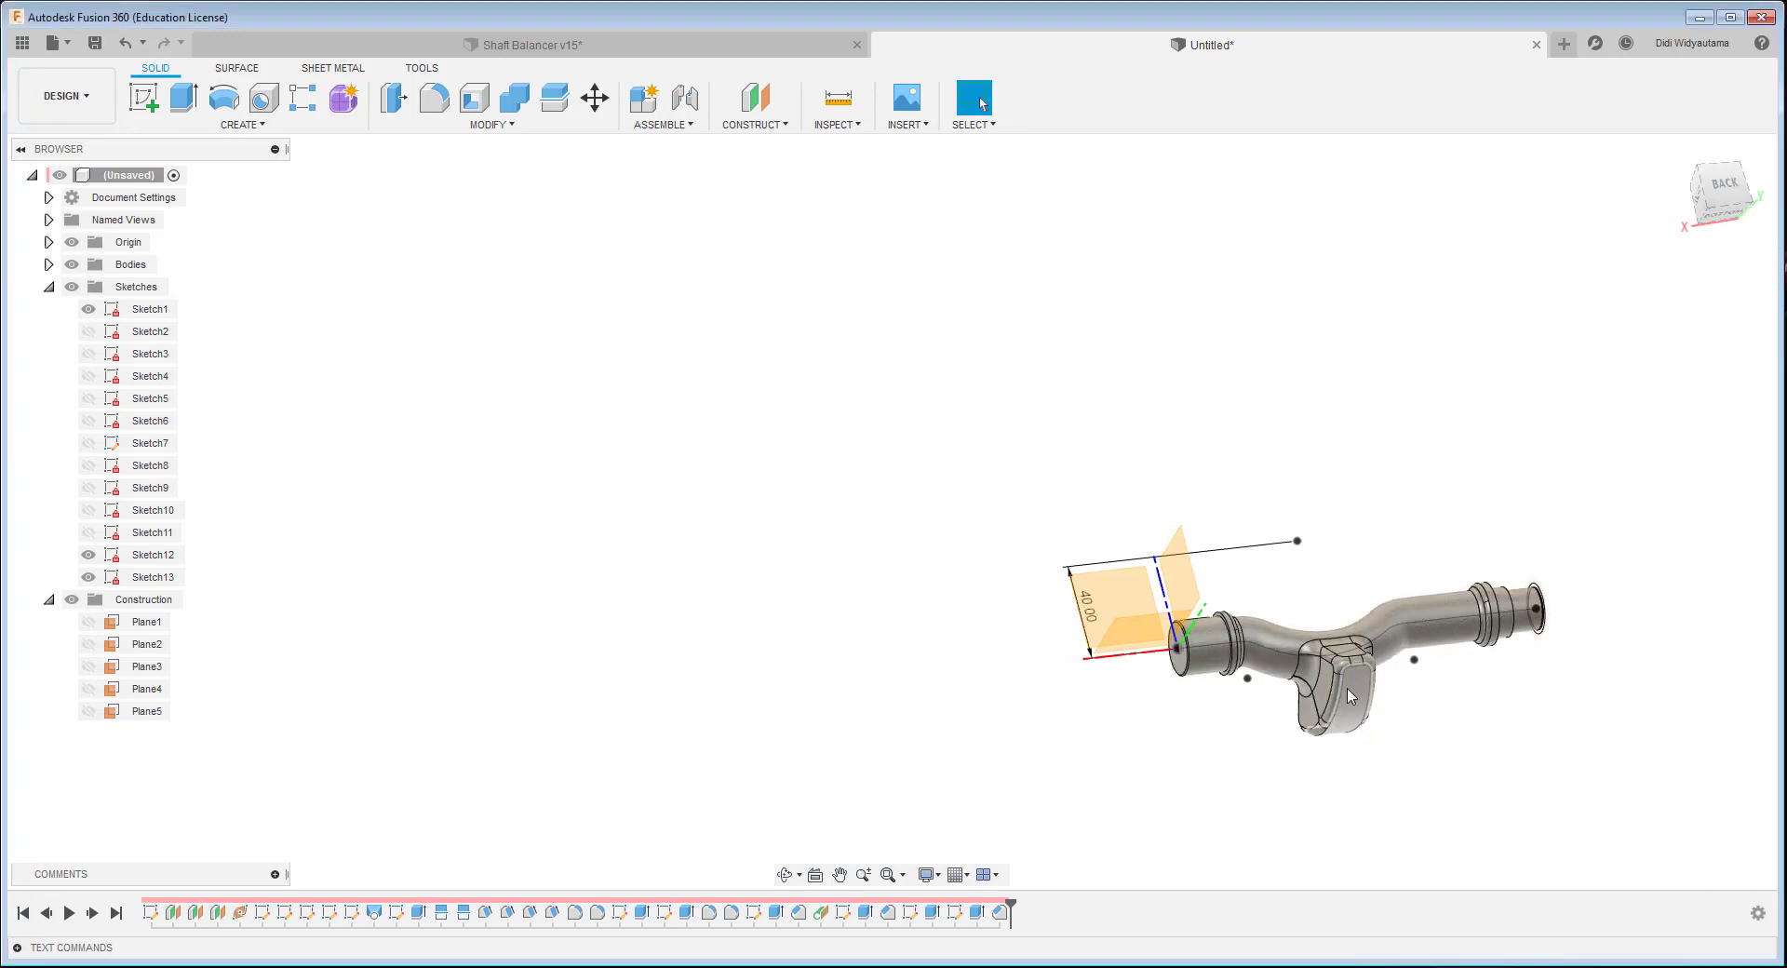
- Set appearances to apply to individual faces and apply Chrome to the cylindrical face of the far-end journal's smallest section
scroll(1288, 479, up, 5)
scroll(1527, 581, up, 5)
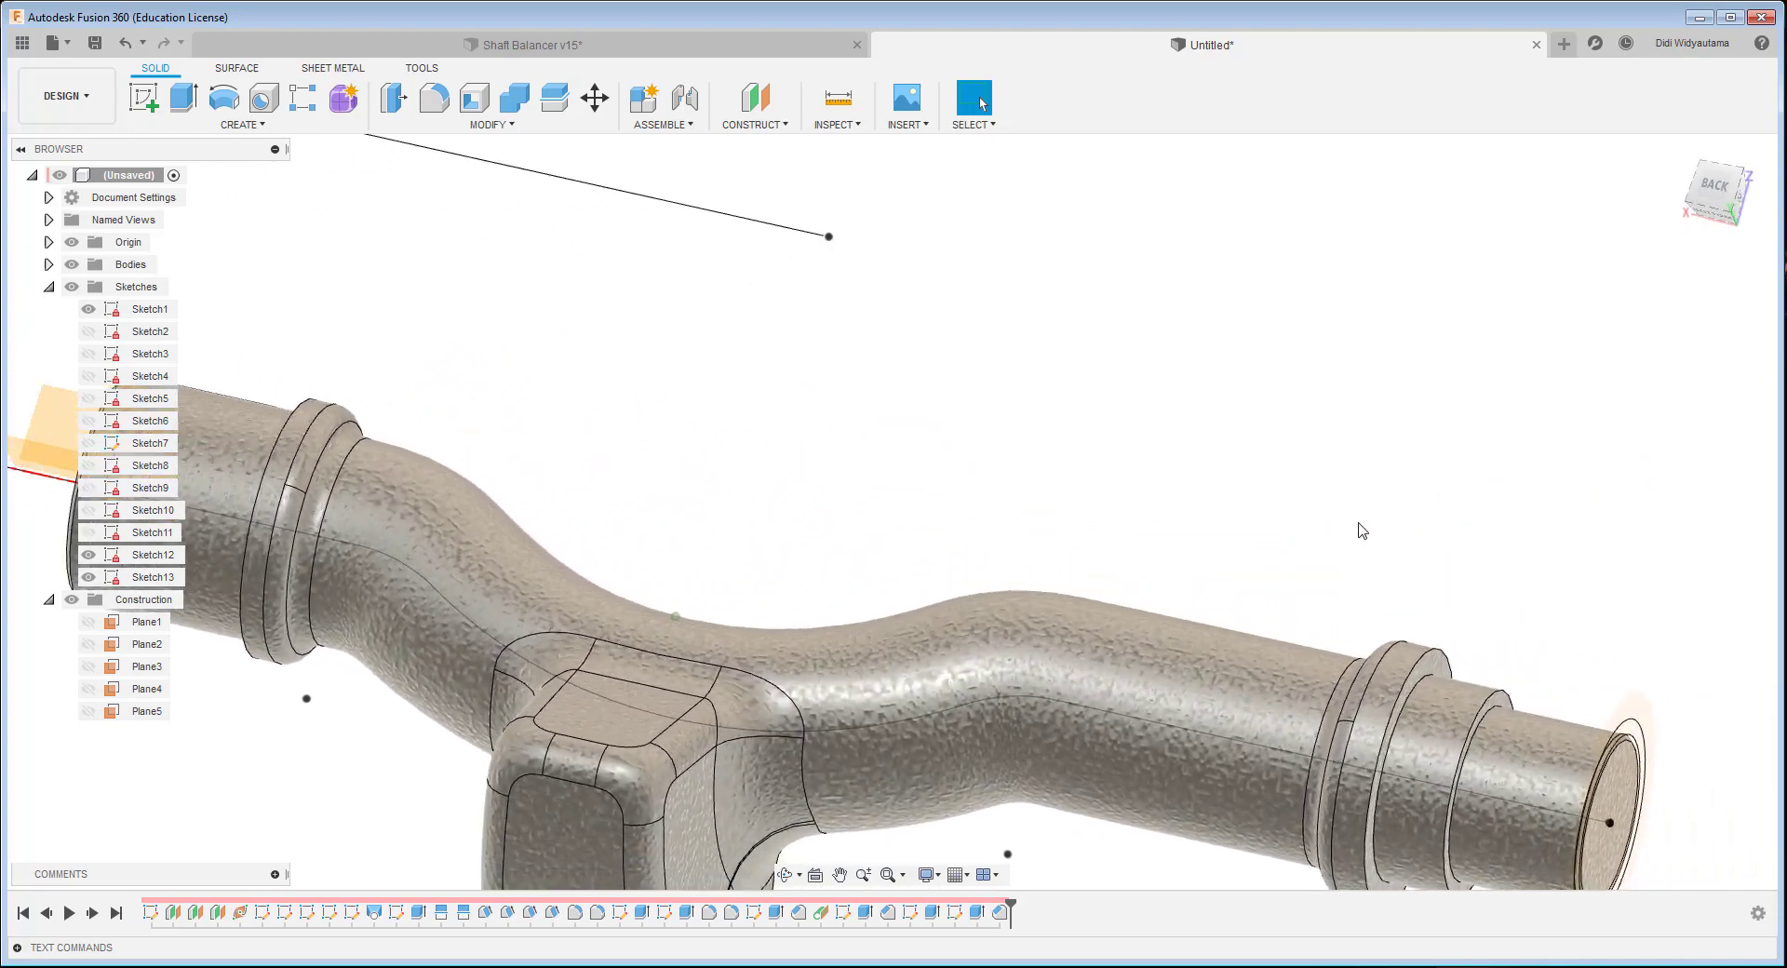
shift+middle_drag(1362, 484, 1351, 478)
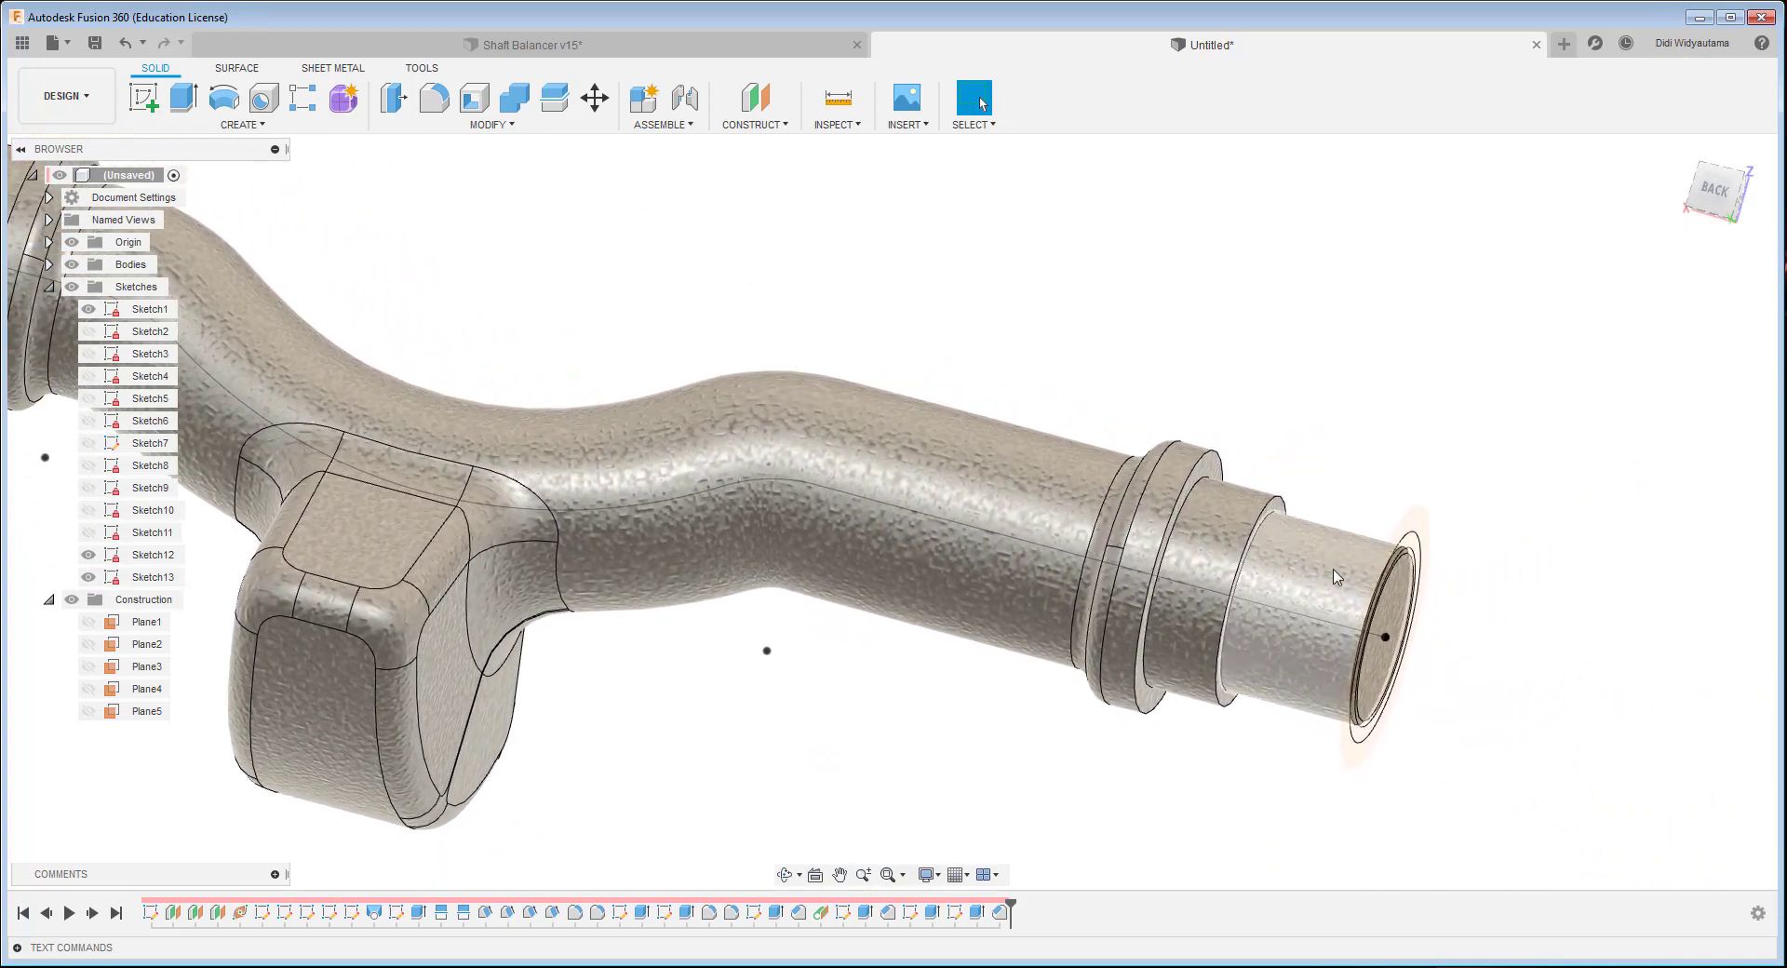
click(491, 124)
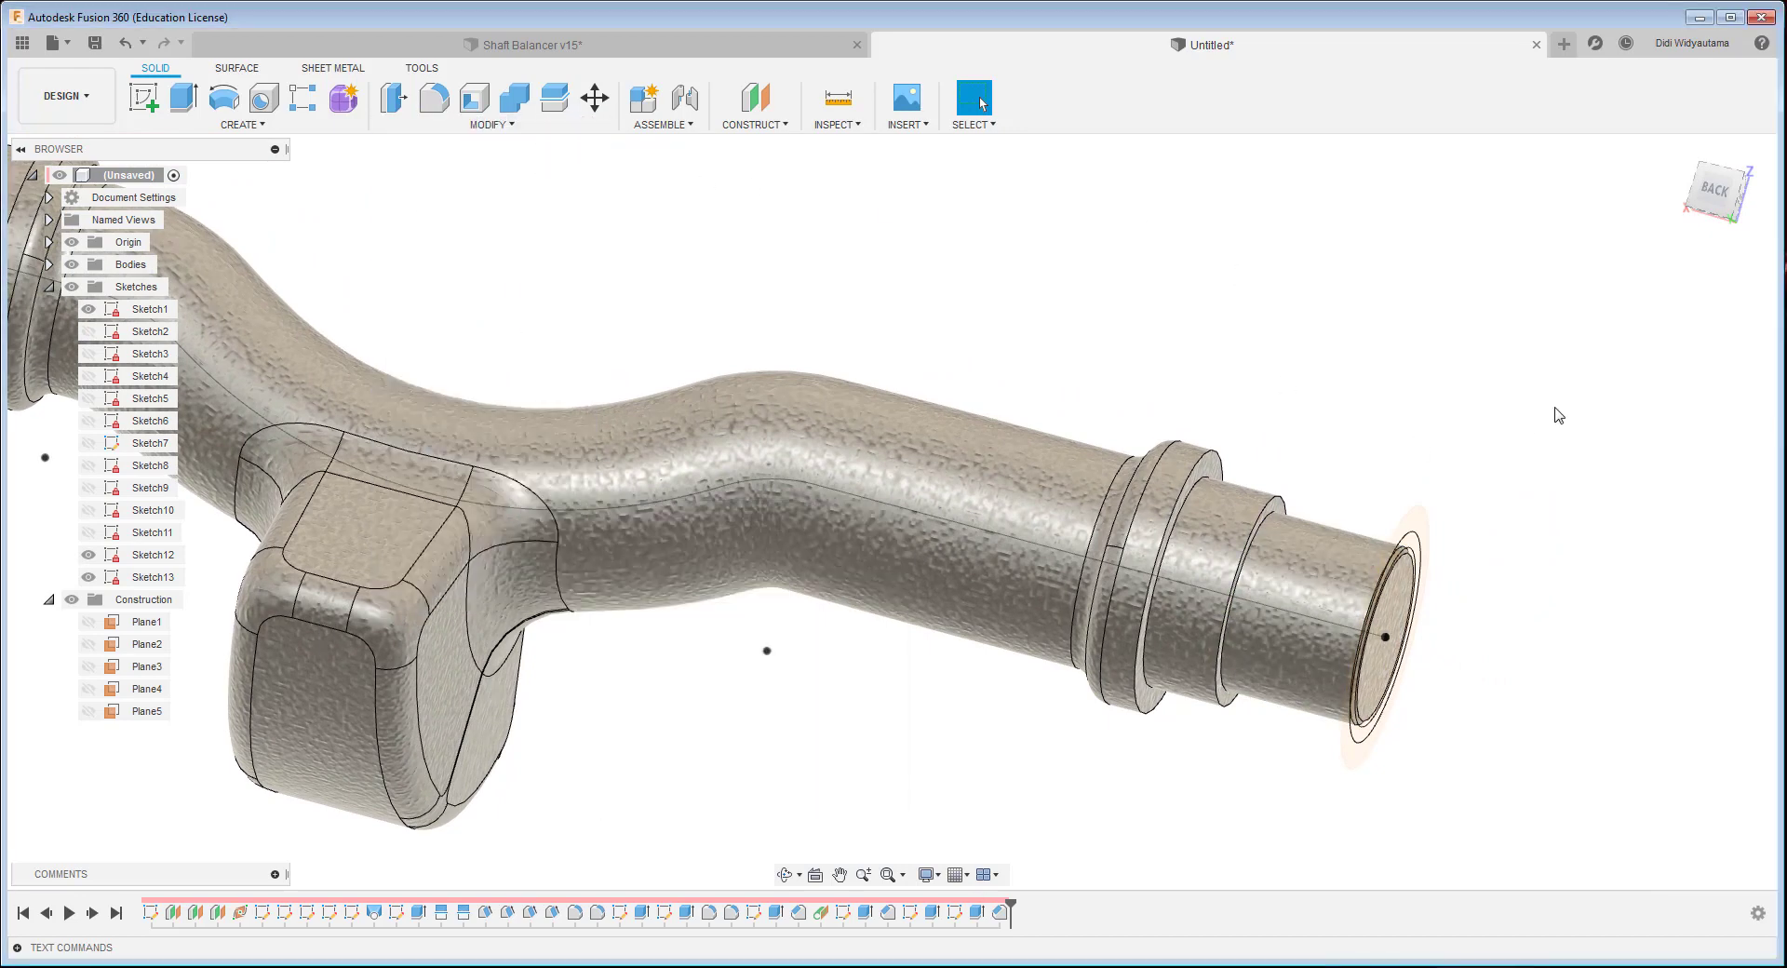
key(a)
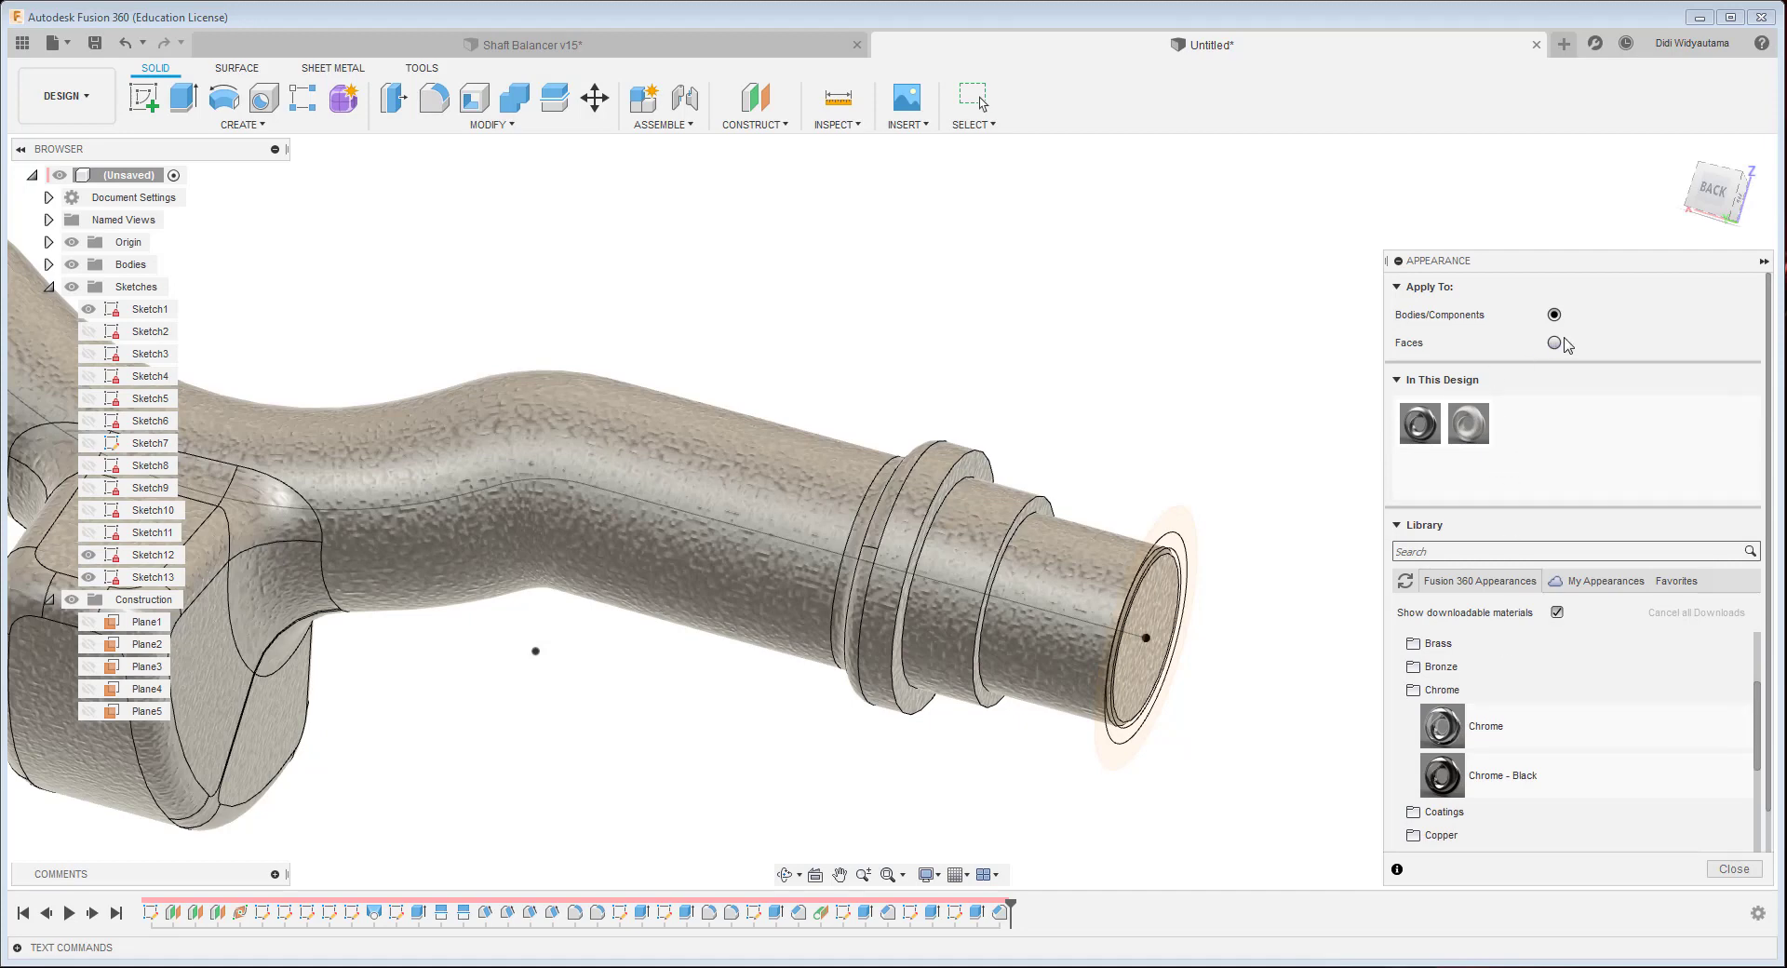
drag(1091, 599, 1091, 599)
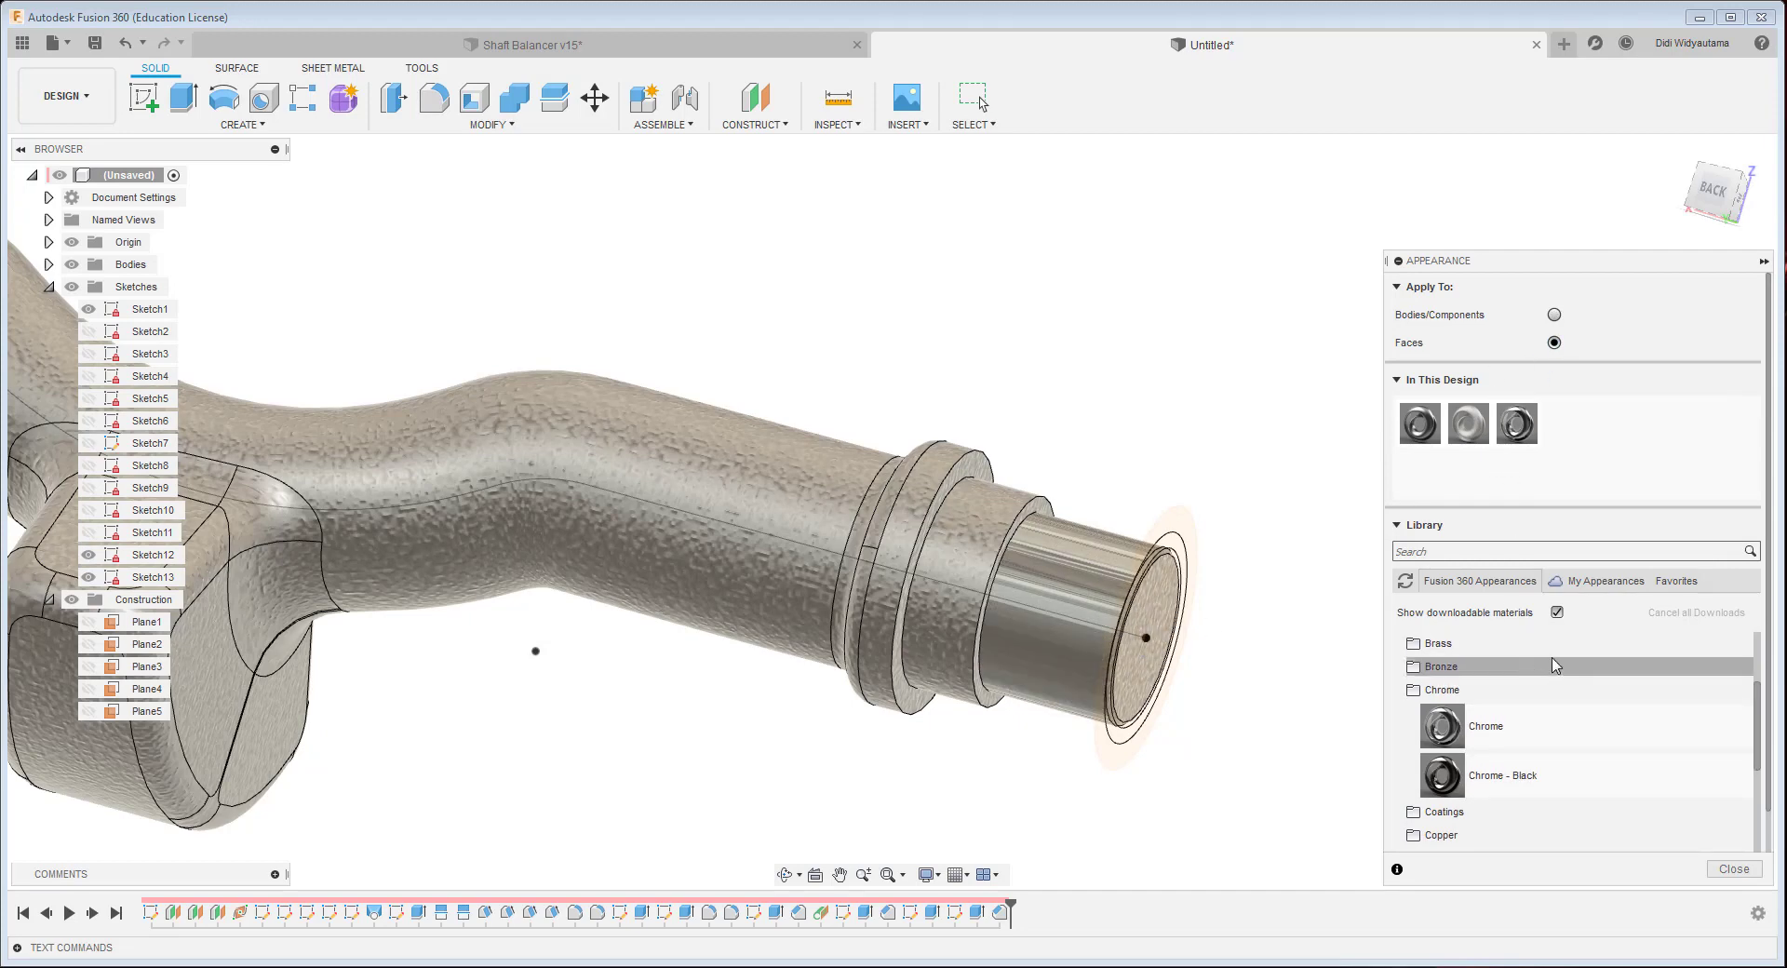
drag(1525, 735, 1162, 636)
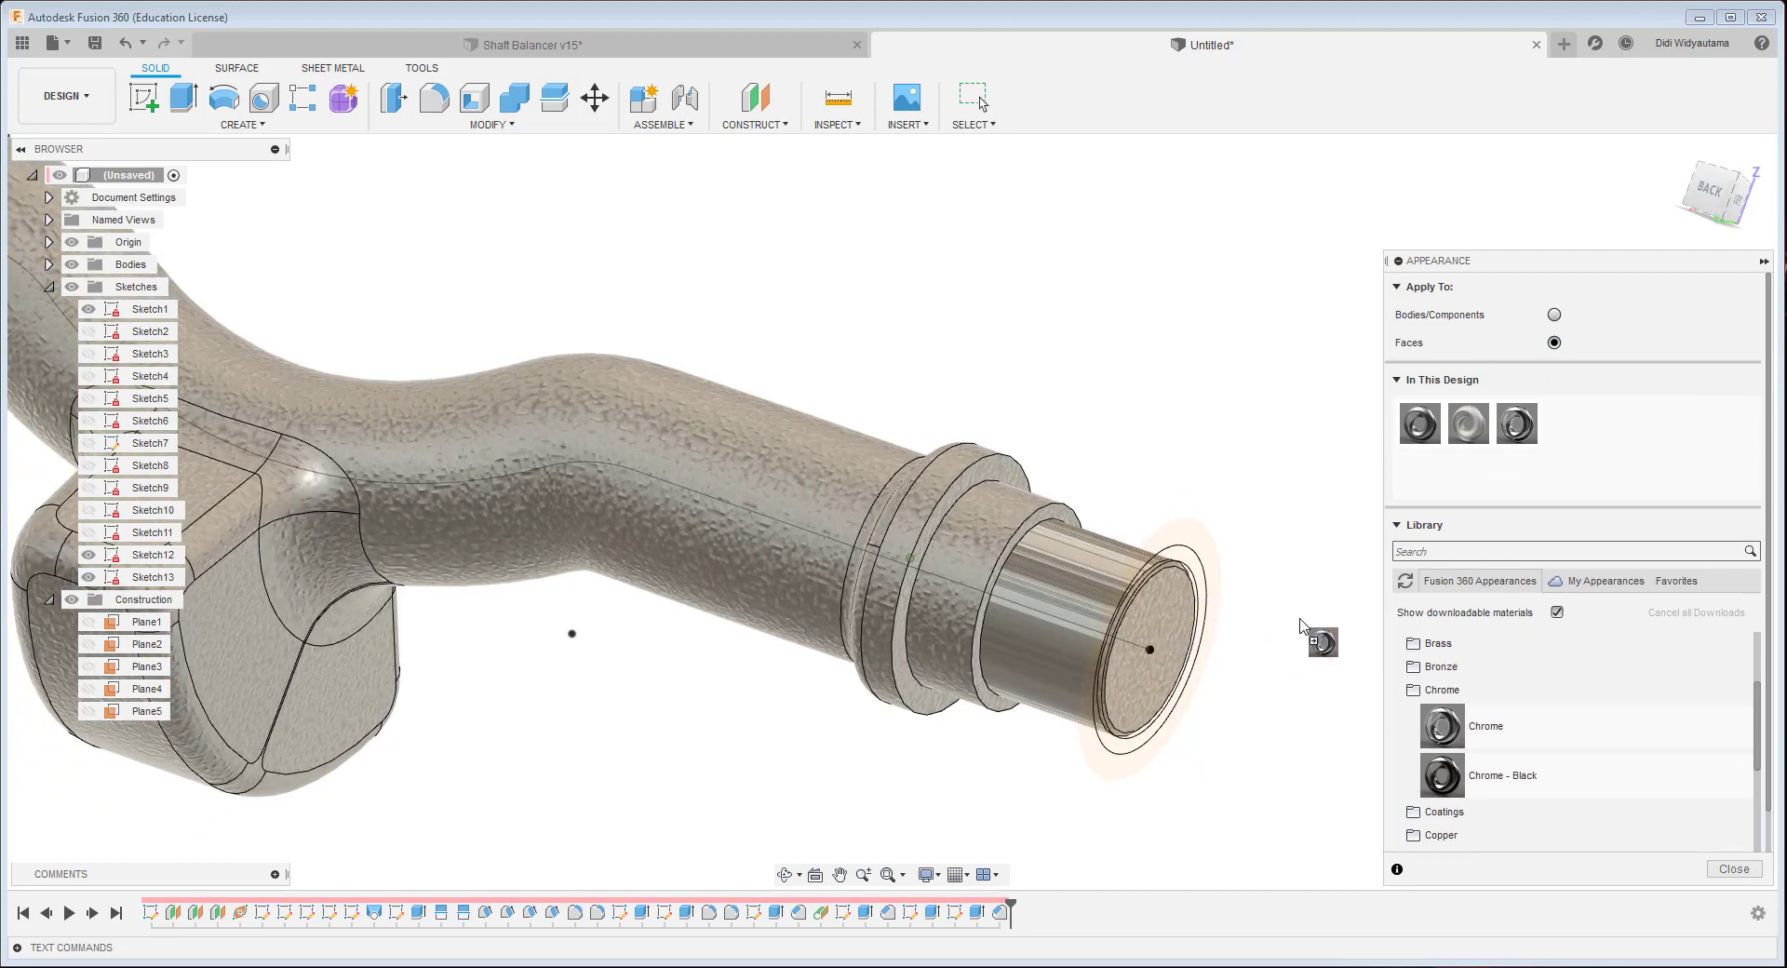
- Apply the Chrome appearance to the far-end journal's larger cylindrical step and the adjoining shoulder faces
drag(1300, 626, 1304, 629)
drag(1495, 734, 967, 519)
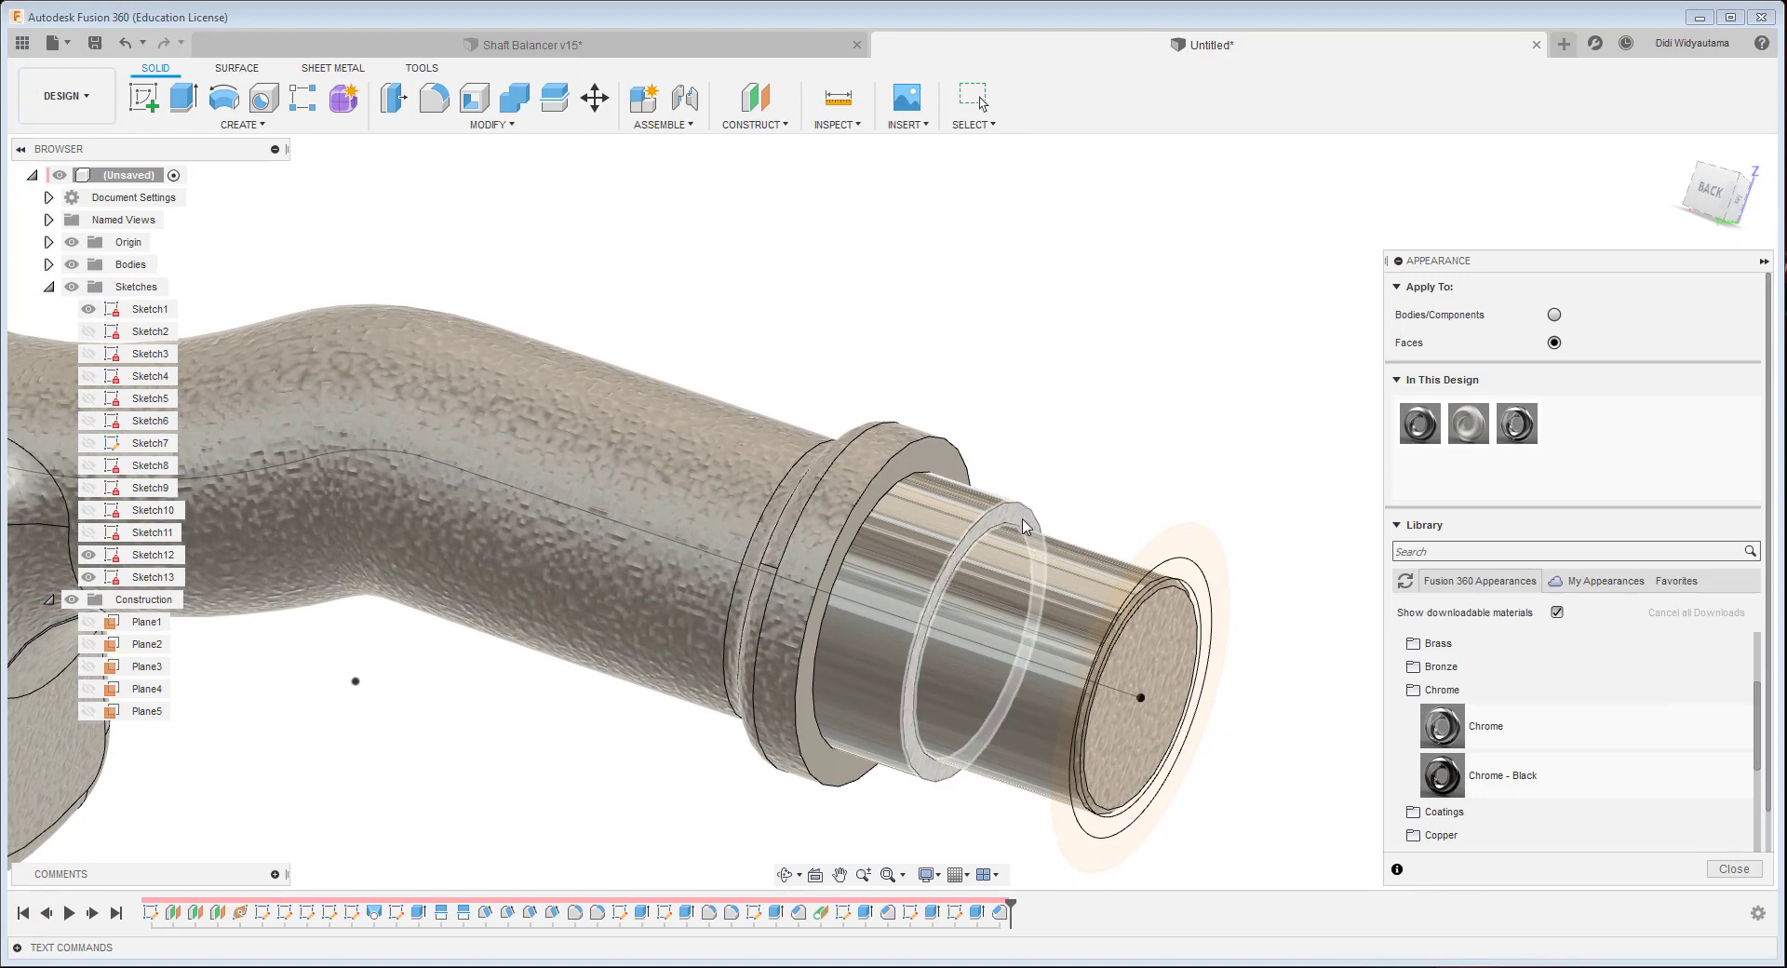
drag(1534, 727, 1272, 657)
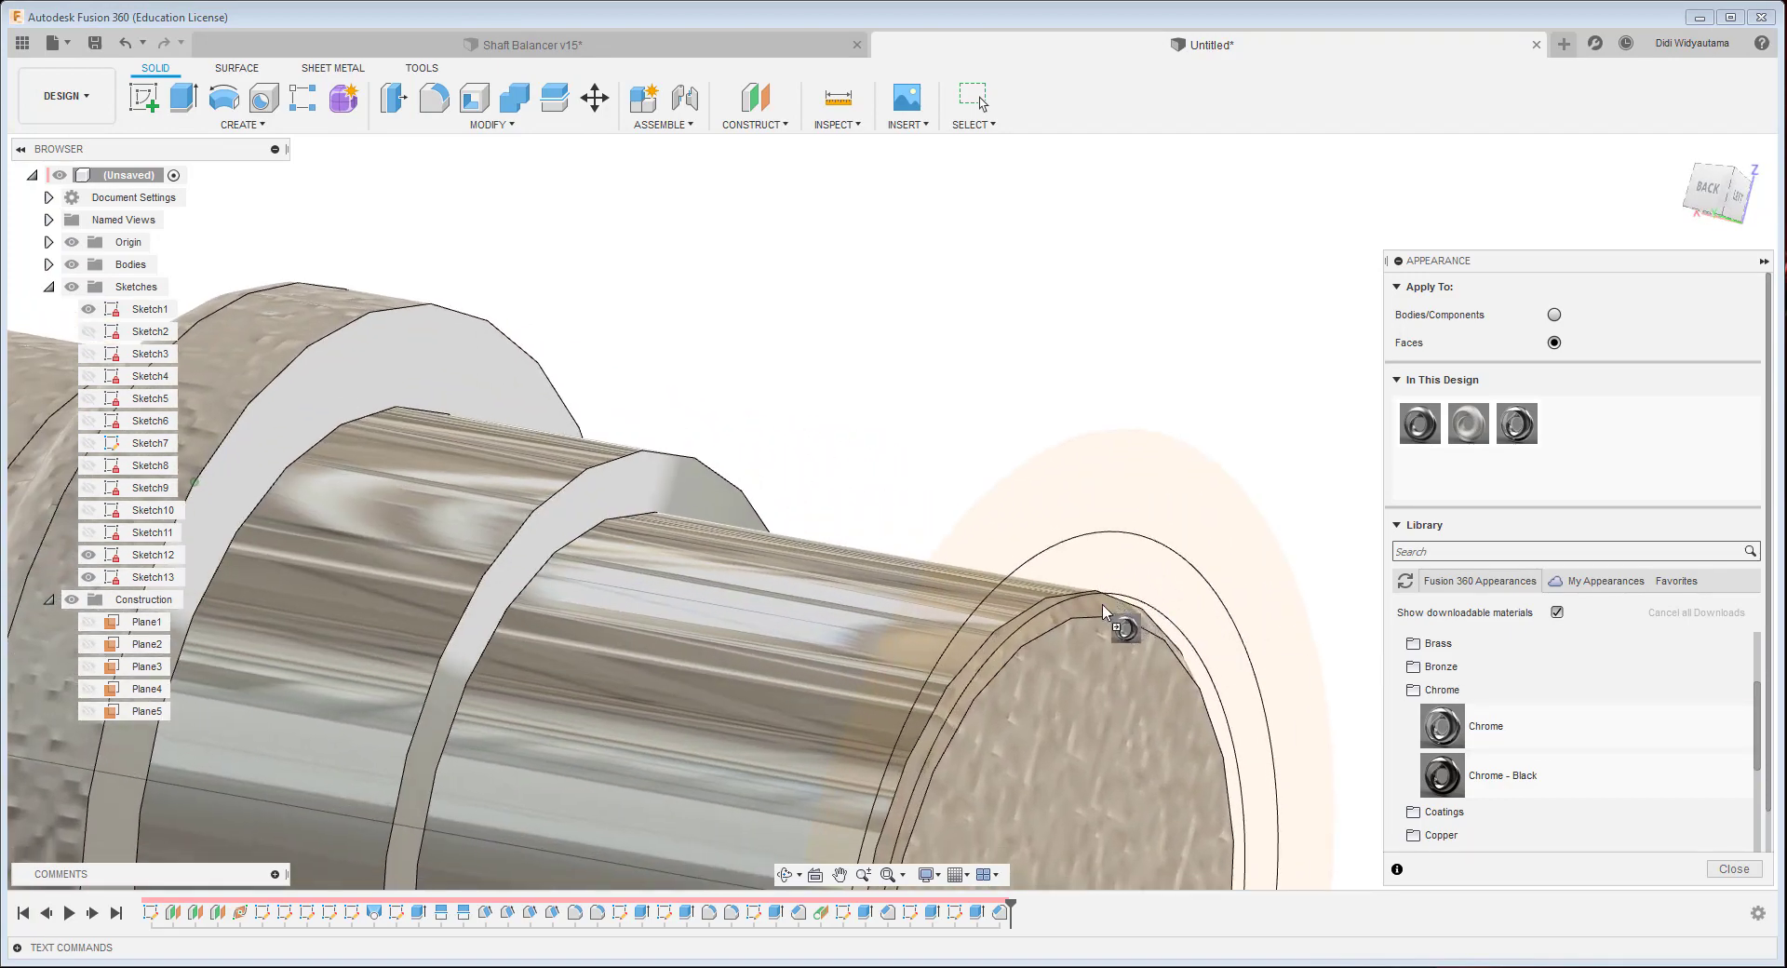
drag(1077, 681, 1080, 682)
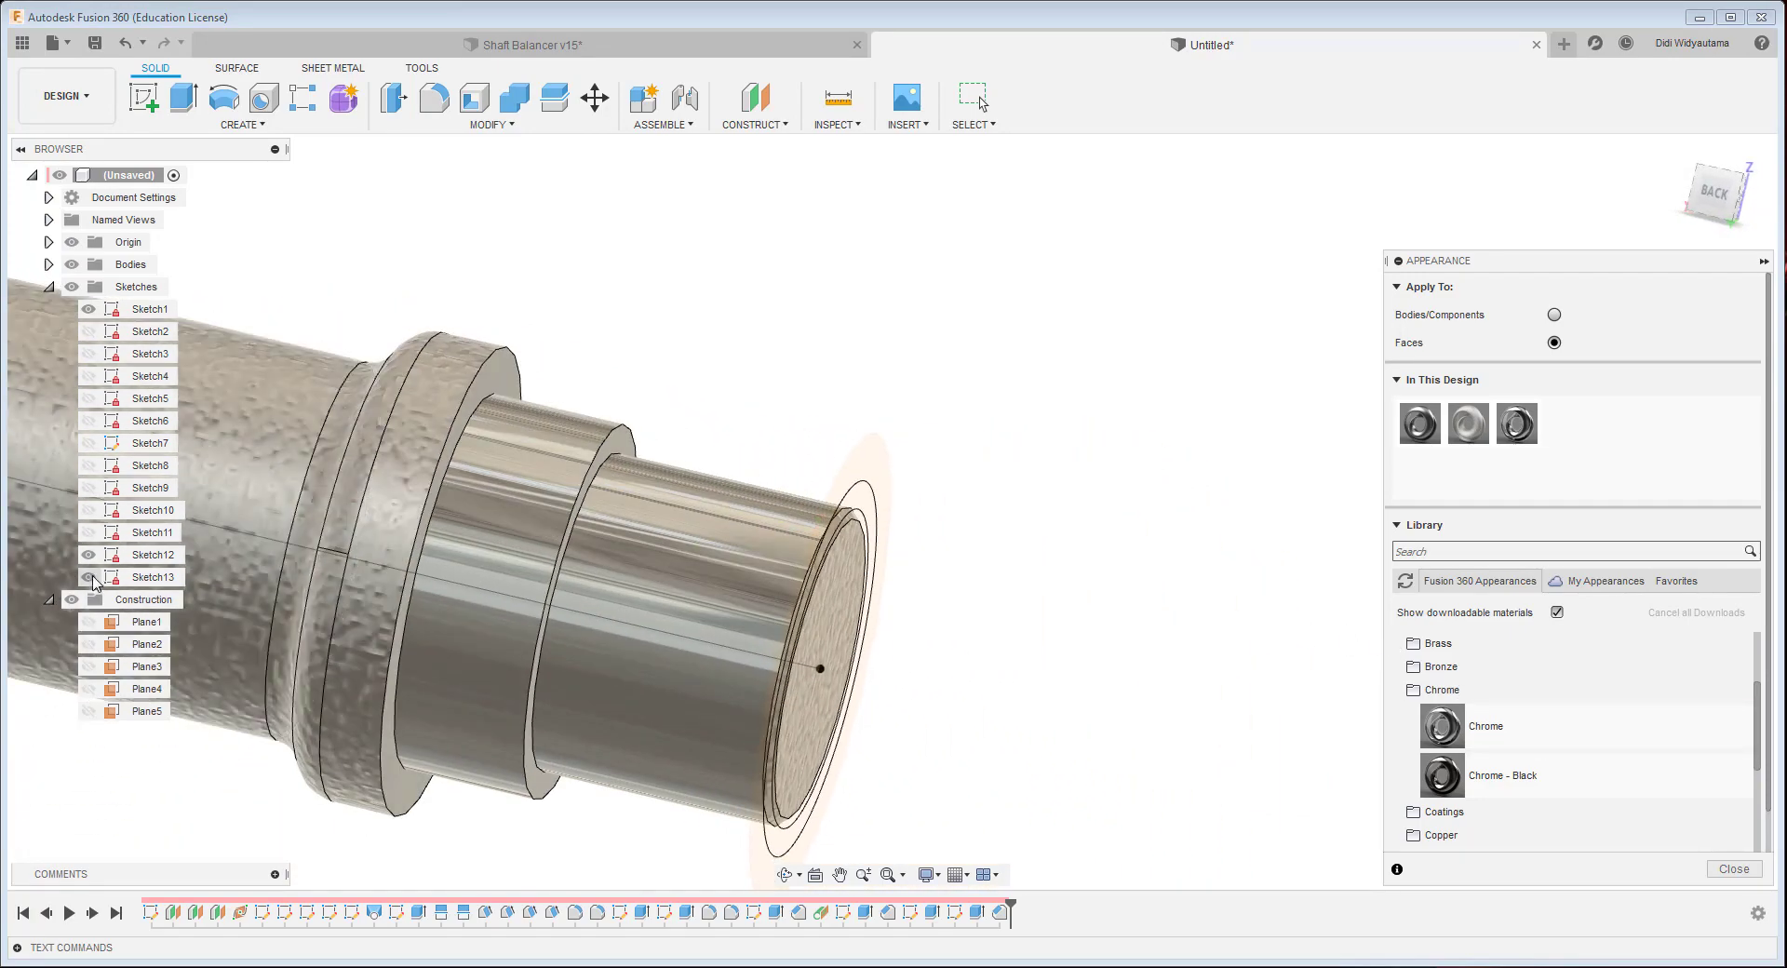
- Hide Sketch12 and Sketch13, and apply the Chrome appearance to the far-end journal's end face and its chamfer
click(89, 576)
drag(1508, 739, 1143, 699)
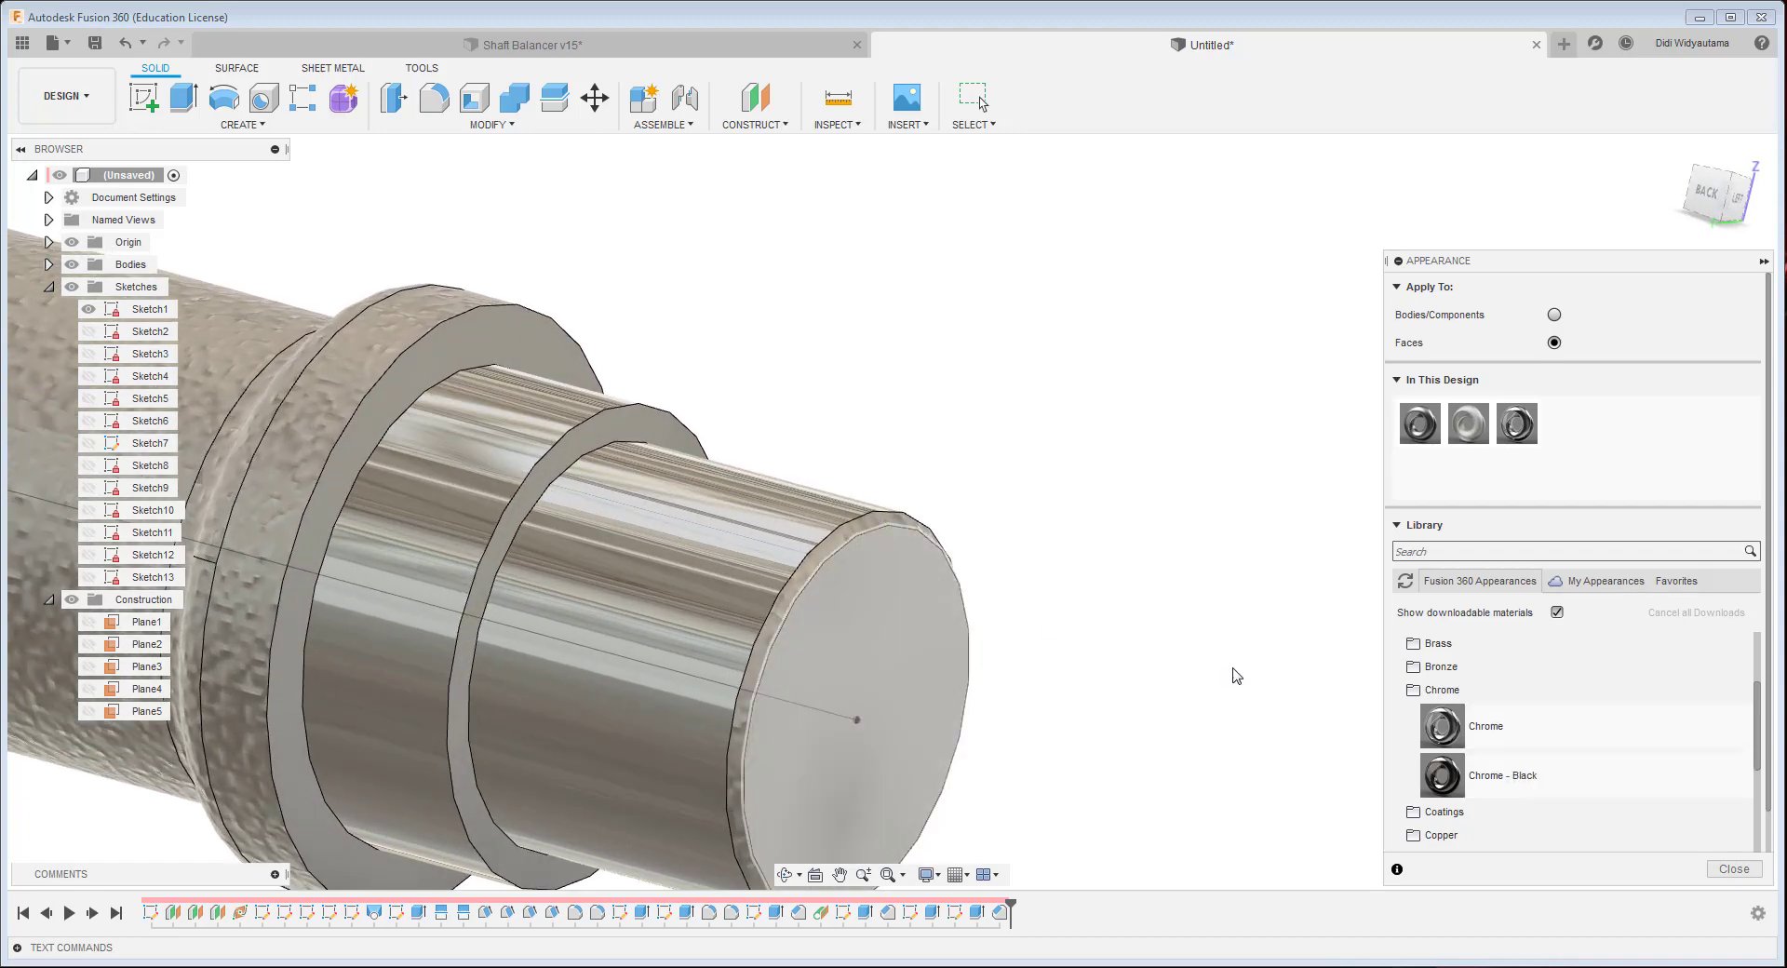
drag(864, 536, 865, 536)
scroll(1092, 522, down, 5)
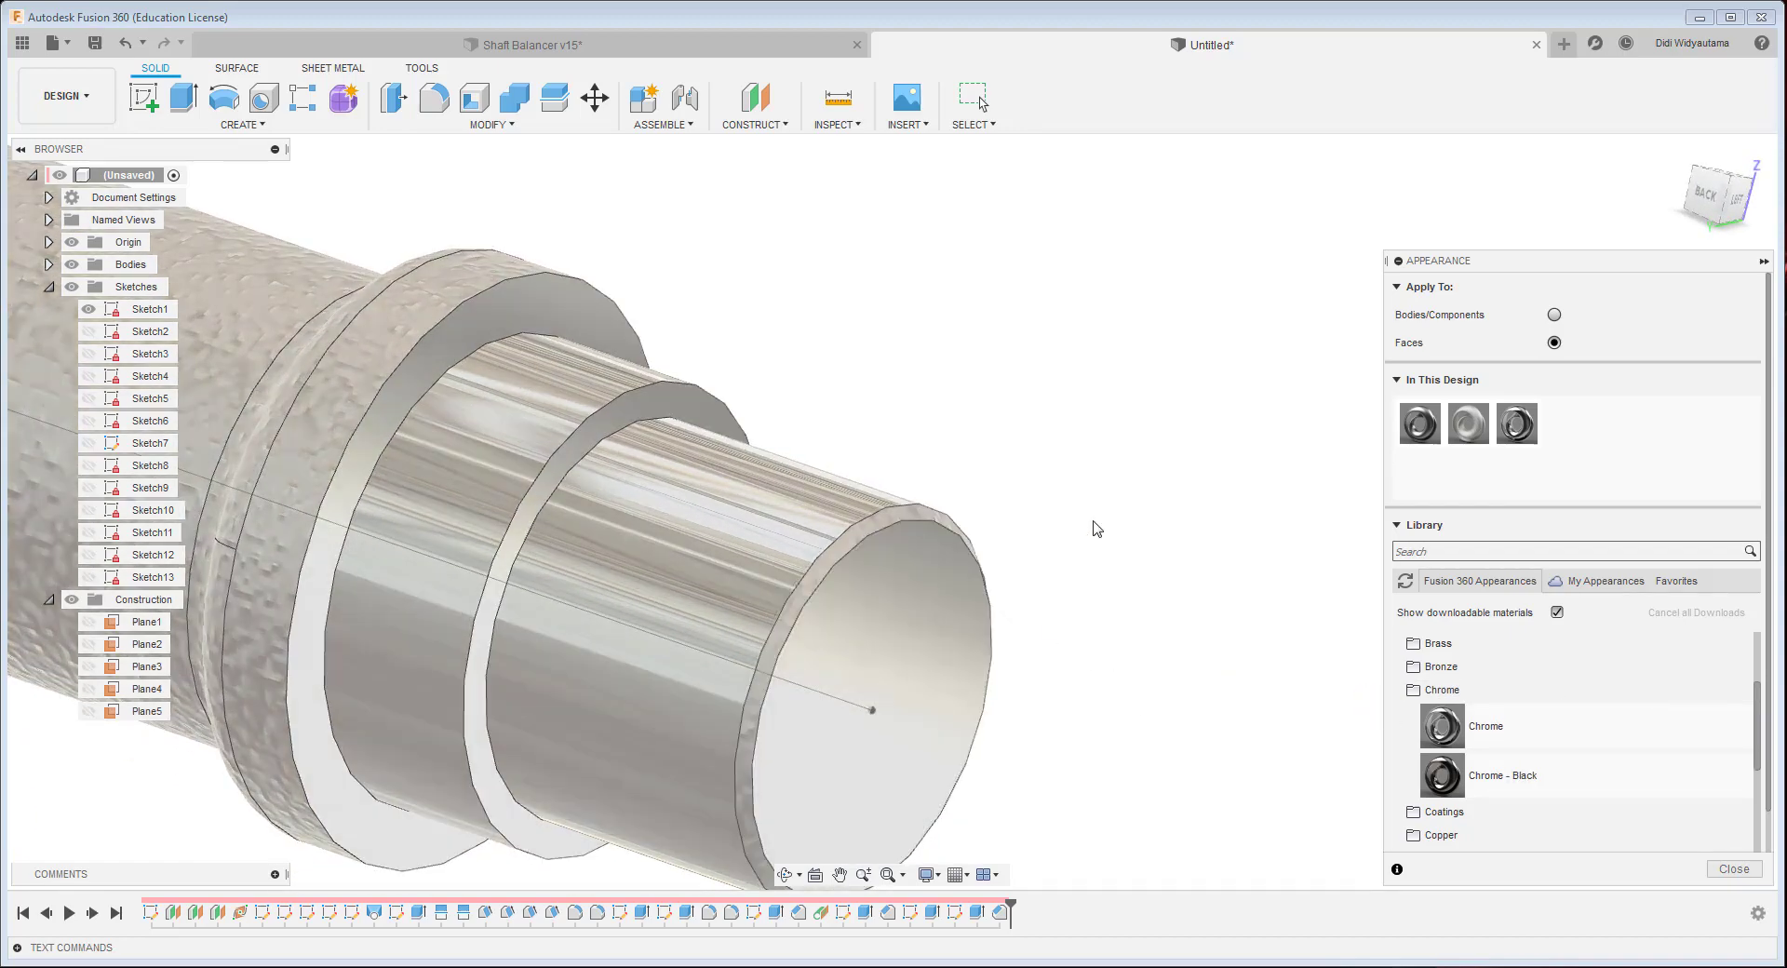
scroll(1141, 514, up, 8)
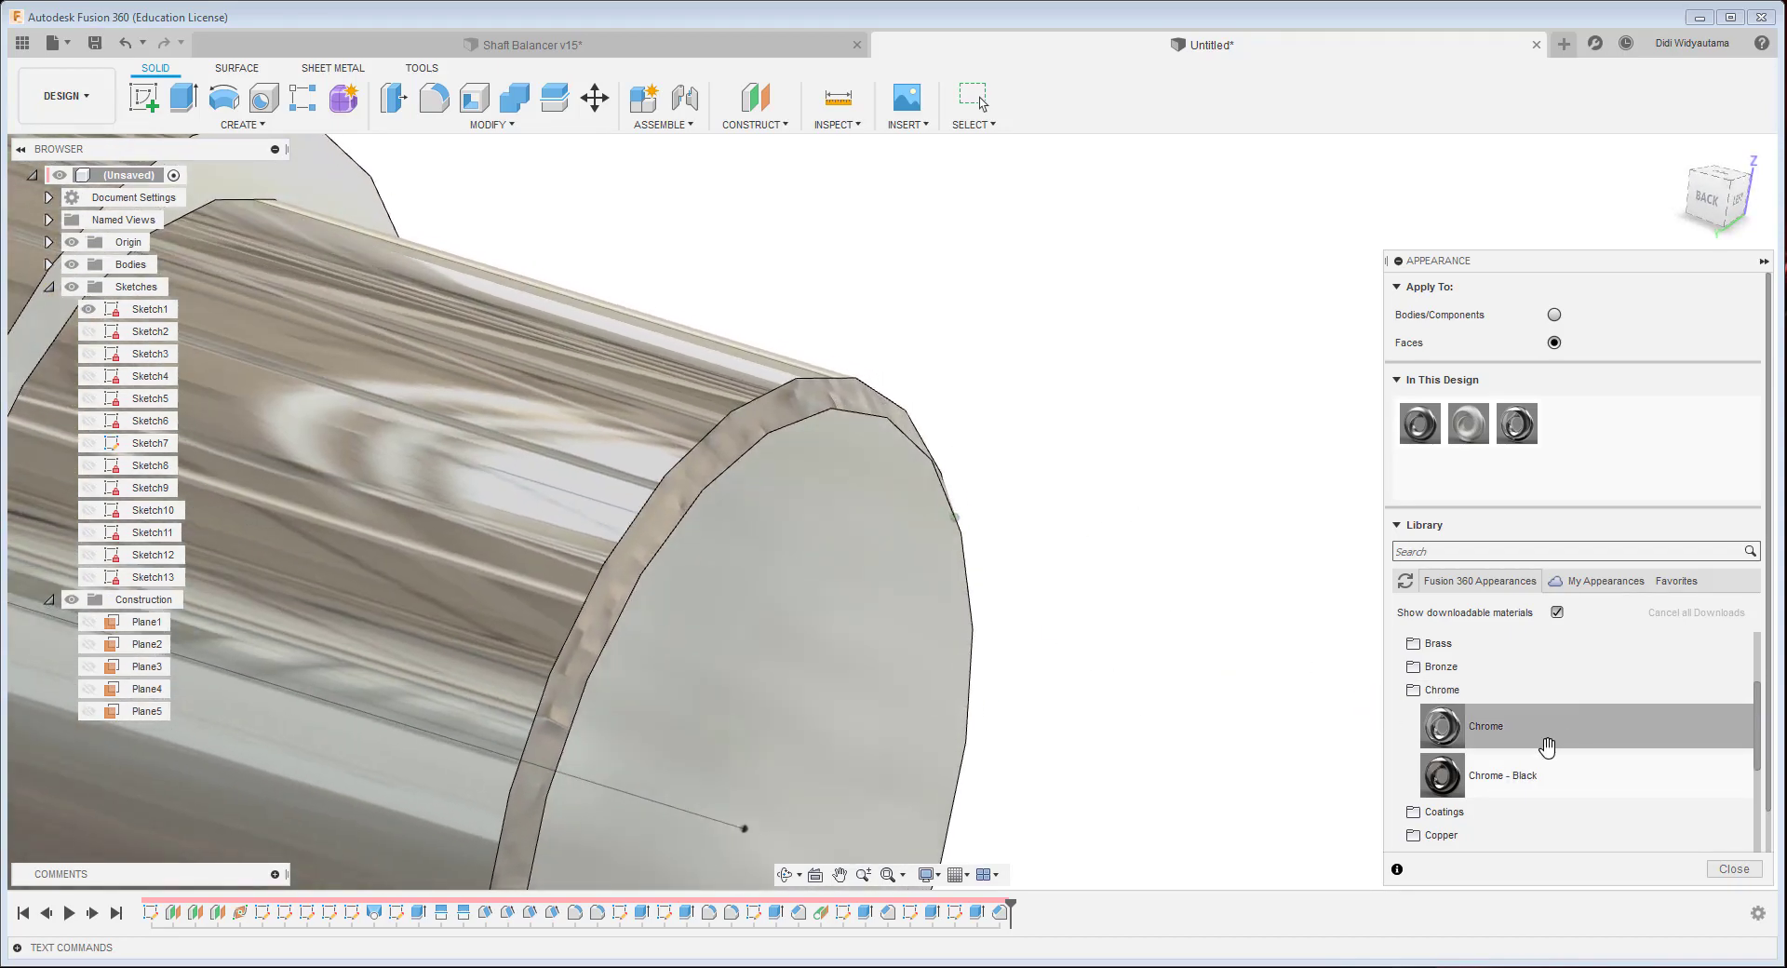
drag(1543, 735, 845, 407)
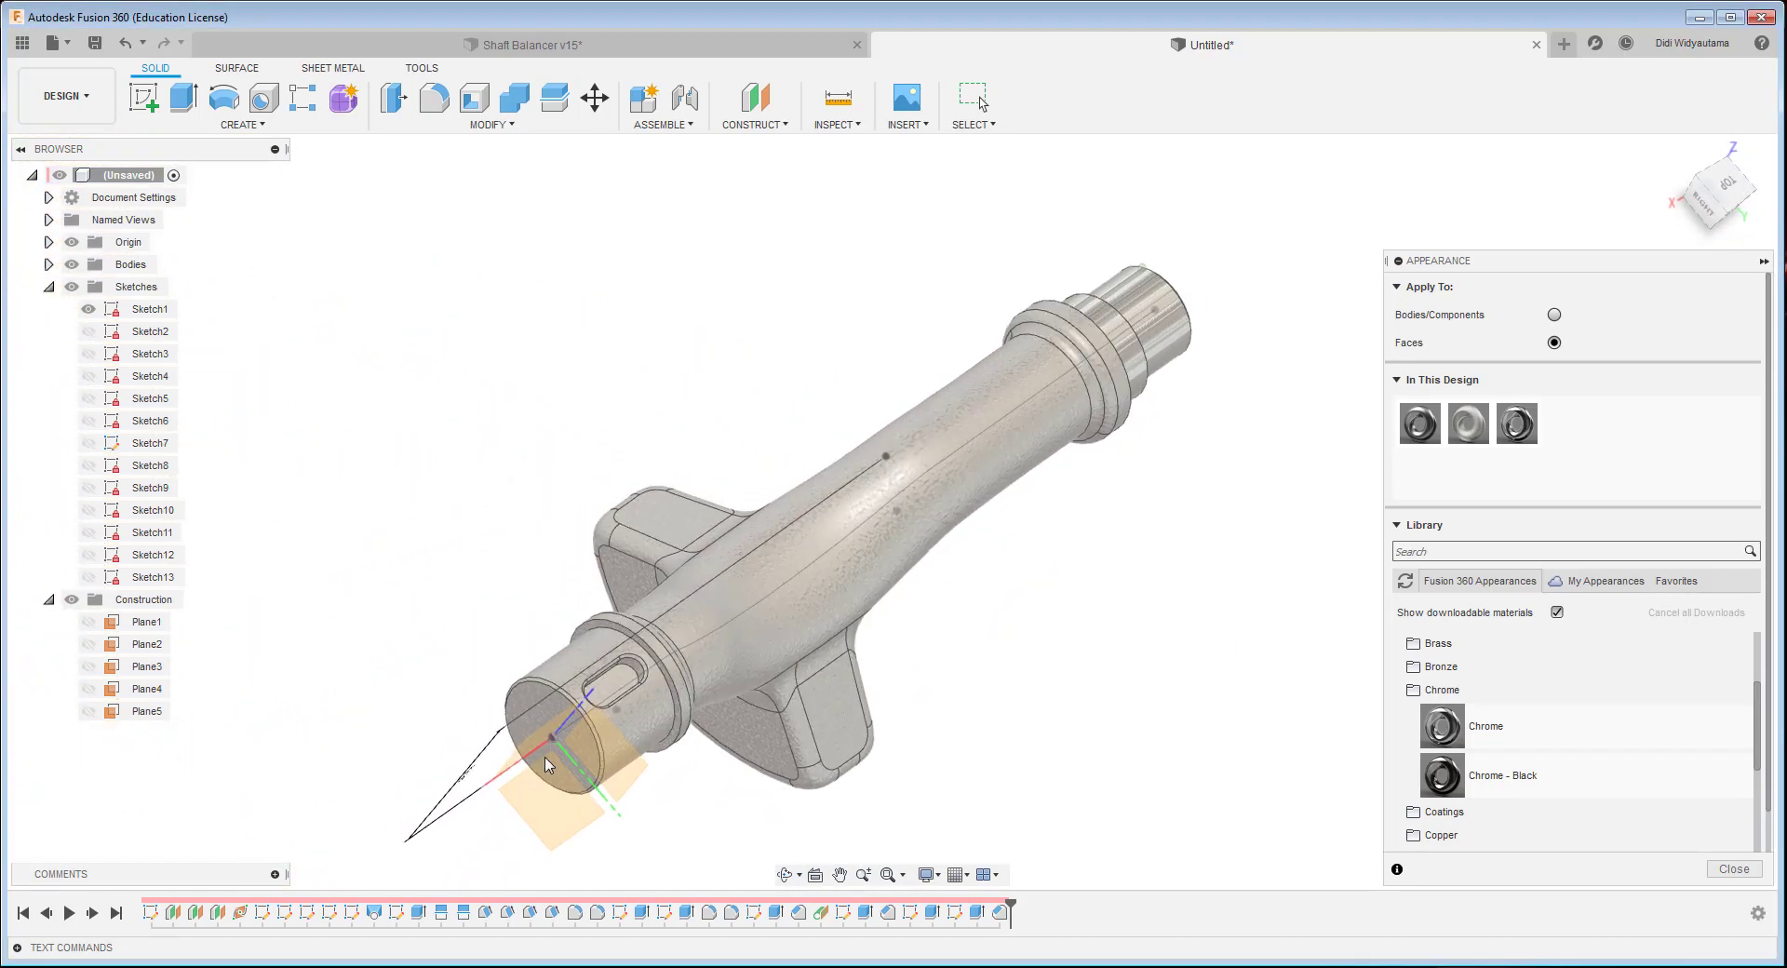
- Apply the Chrome appearance to the slotted journal's cylindrical face, end face and end chamfer, plus the slot's floor and curved end wall
drag(1530, 738, 1024, 640)
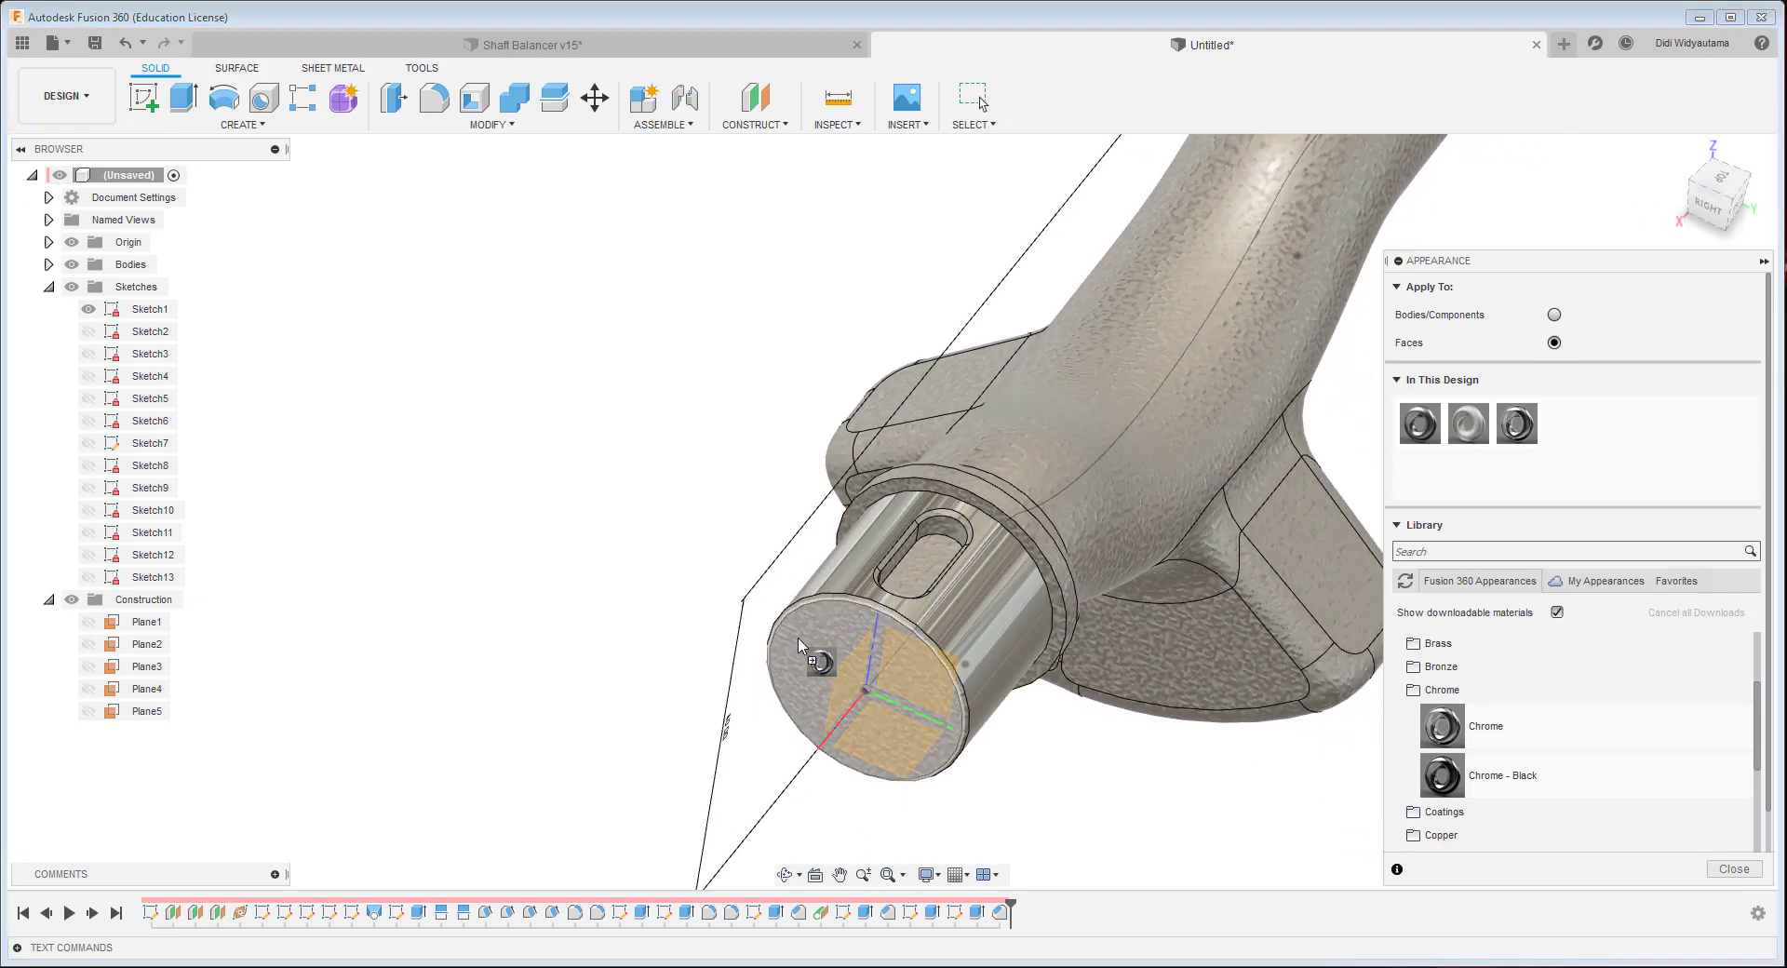
drag(799, 646, 824, 678)
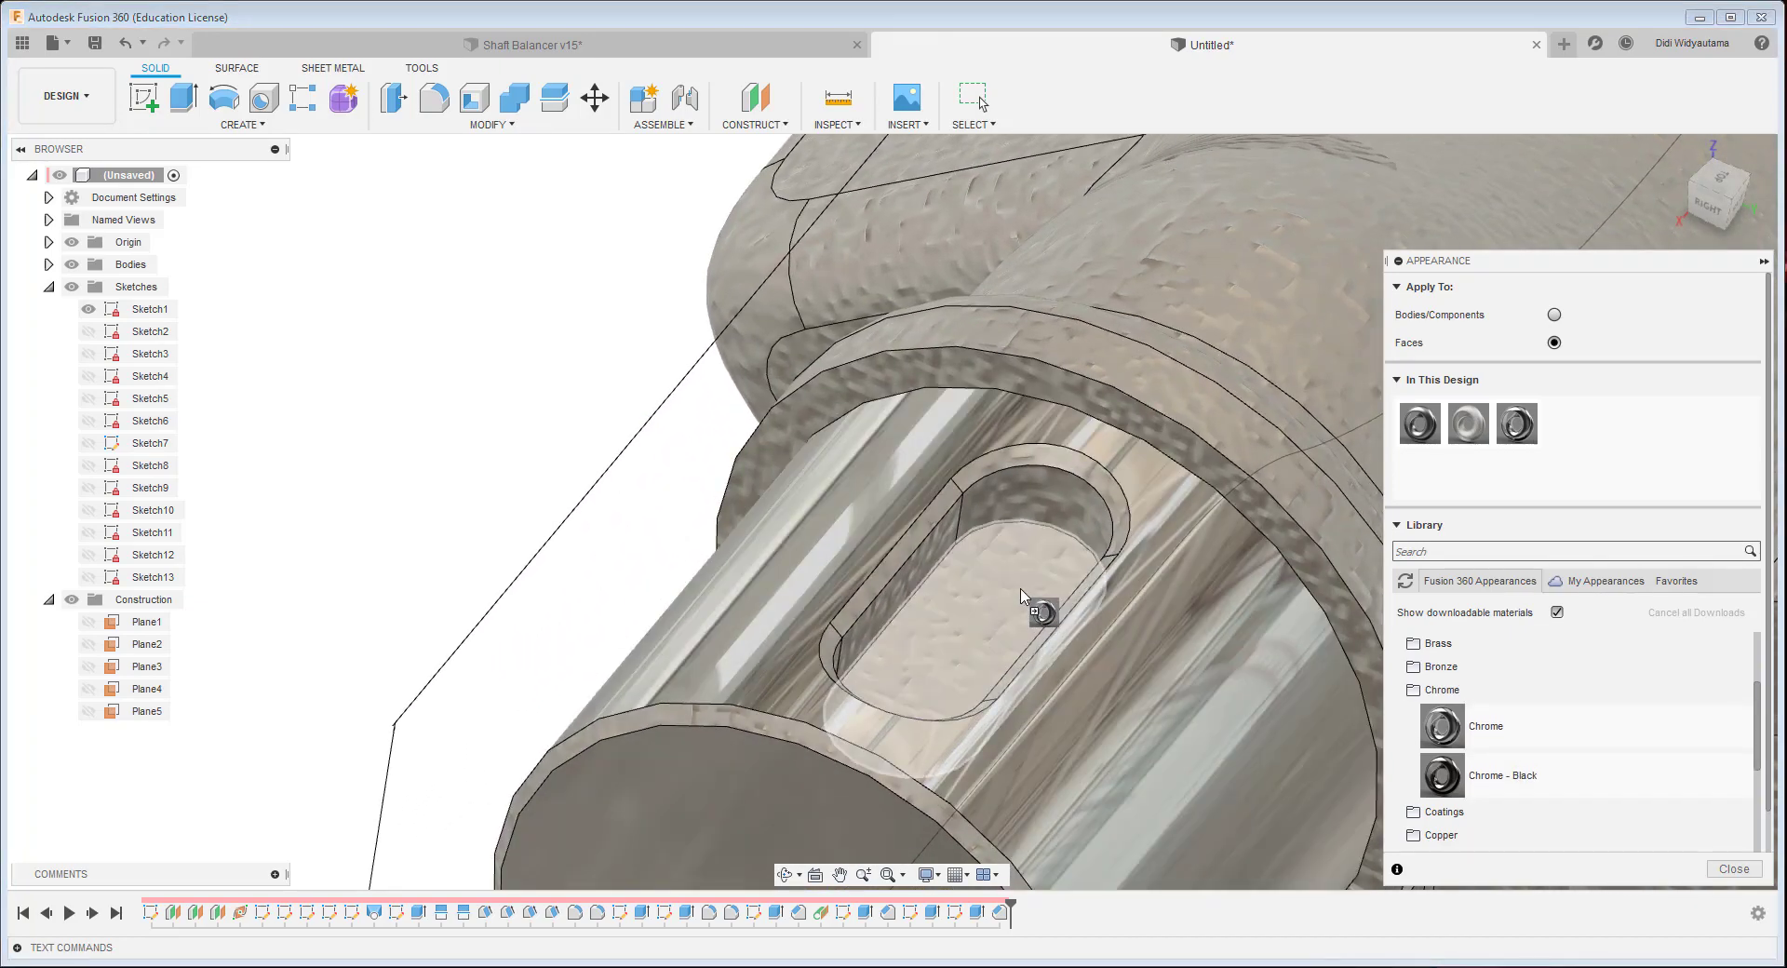
drag(1019, 596, 1018, 597)
drag(1508, 720, 957, 469)
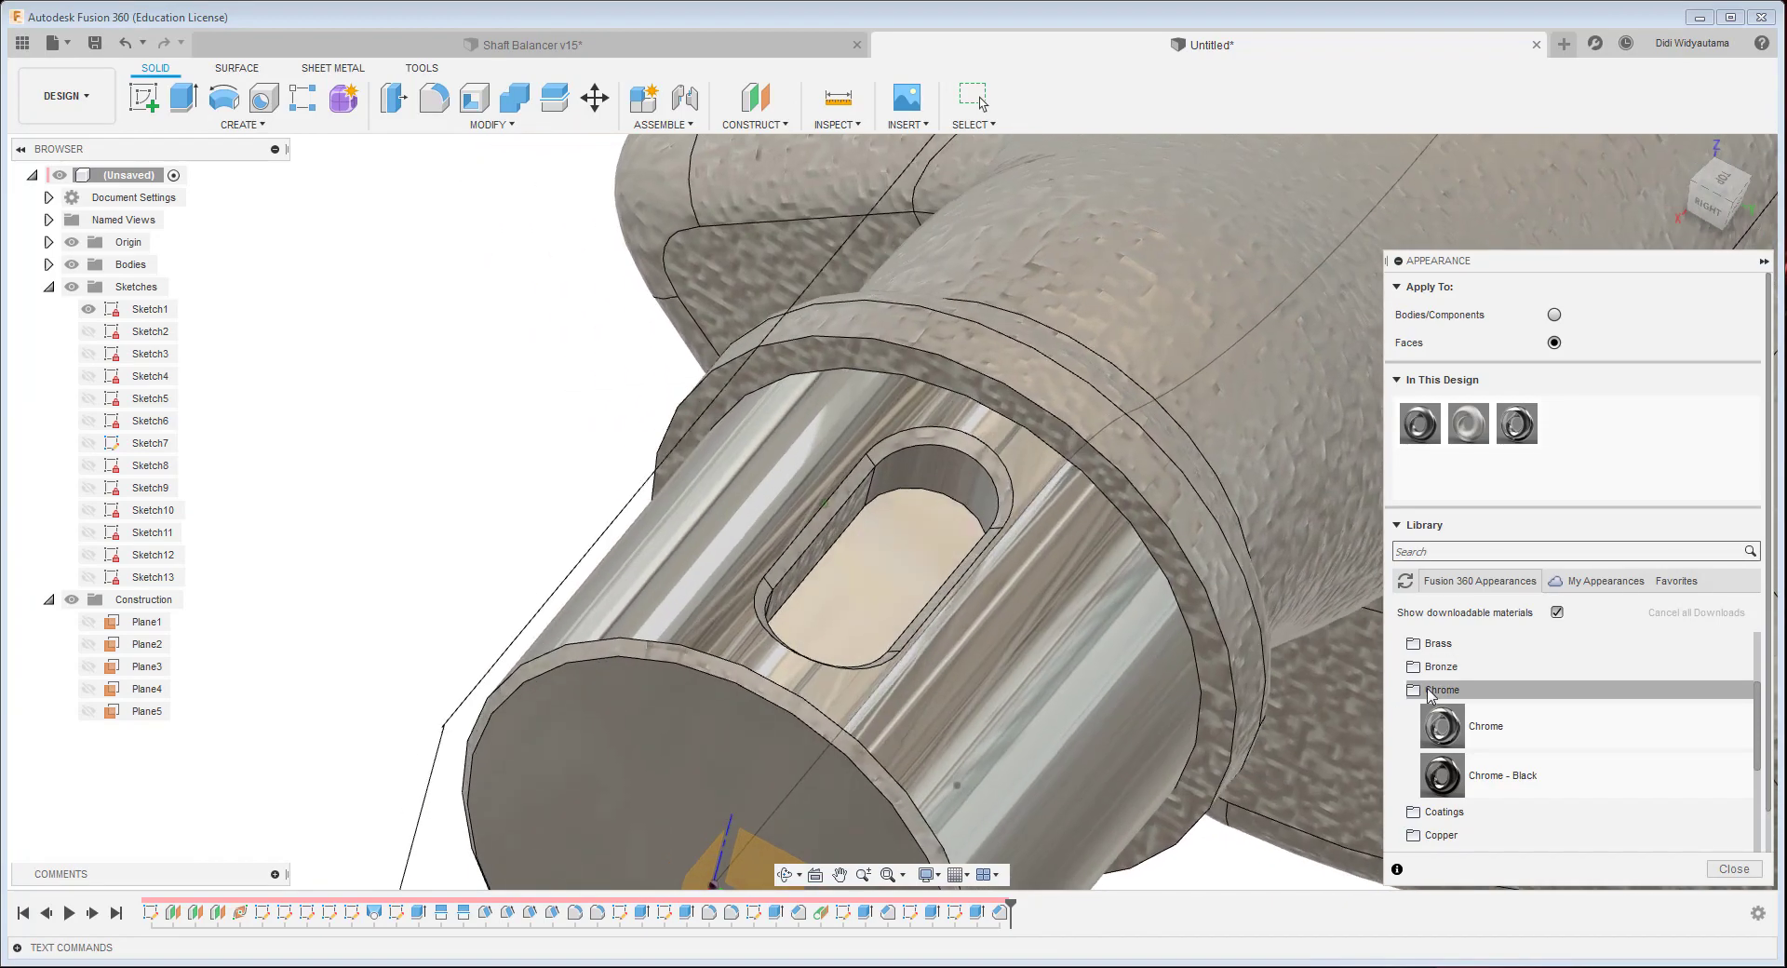
drag(1451, 726, 1334, 739)
drag(747, 678, 747, 680)
- Apply the Chrome appearance to the slot's remaining walls and chamfered rim, and finish editing appearances
shift+middle_drag(893, 633, 800, 614)
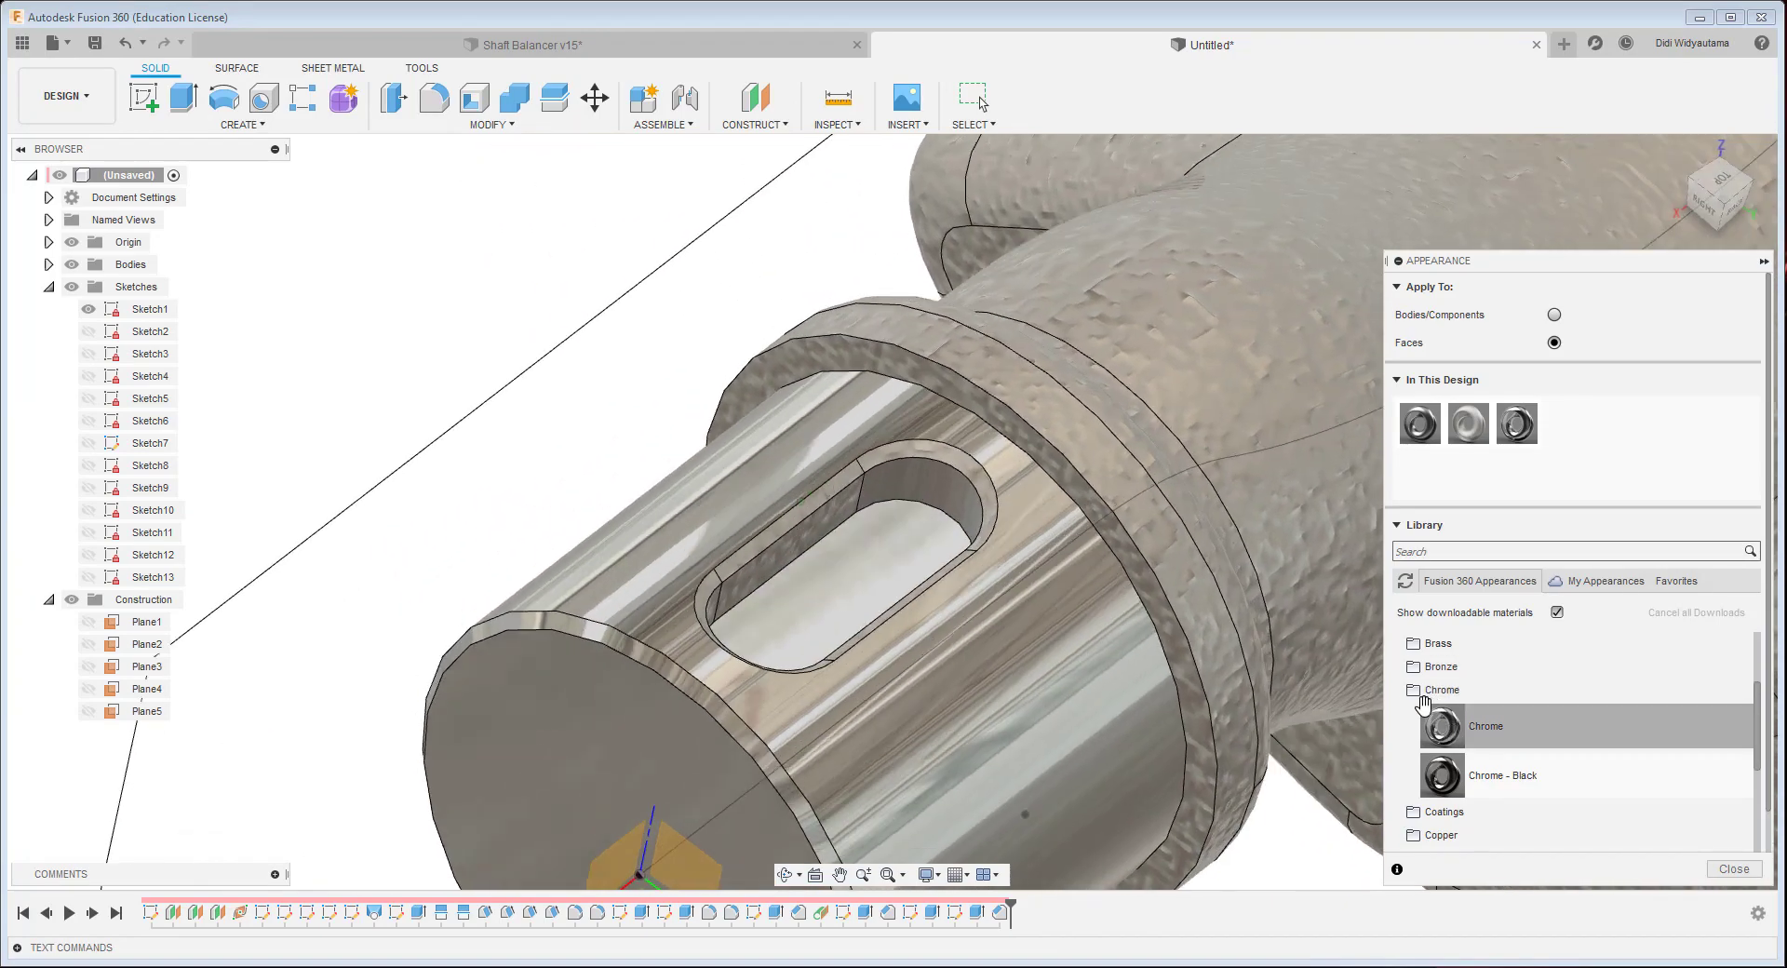
shift+middle_drag(1070, 652, 930, 633)
drag(1442, 721, 797, 549)
shift+middle_drag(819, 559, 763, 596)
drag(1451, 731, 1404, 705)
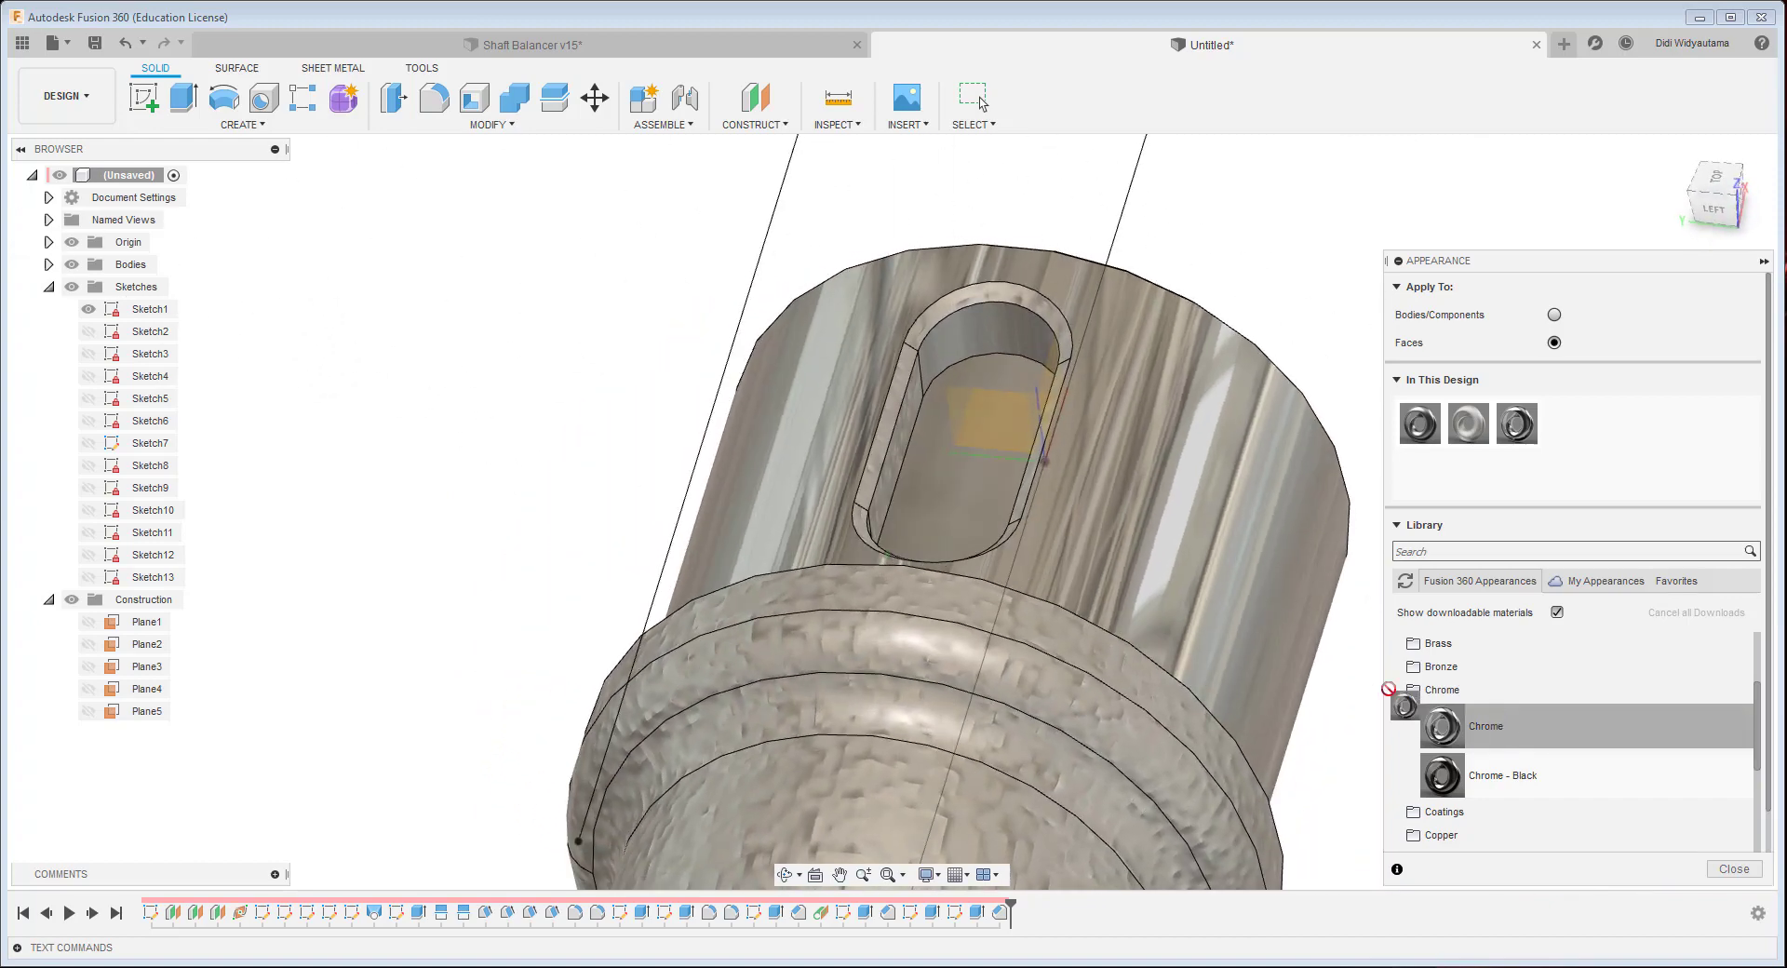
drag(900, 445, 900, 445)
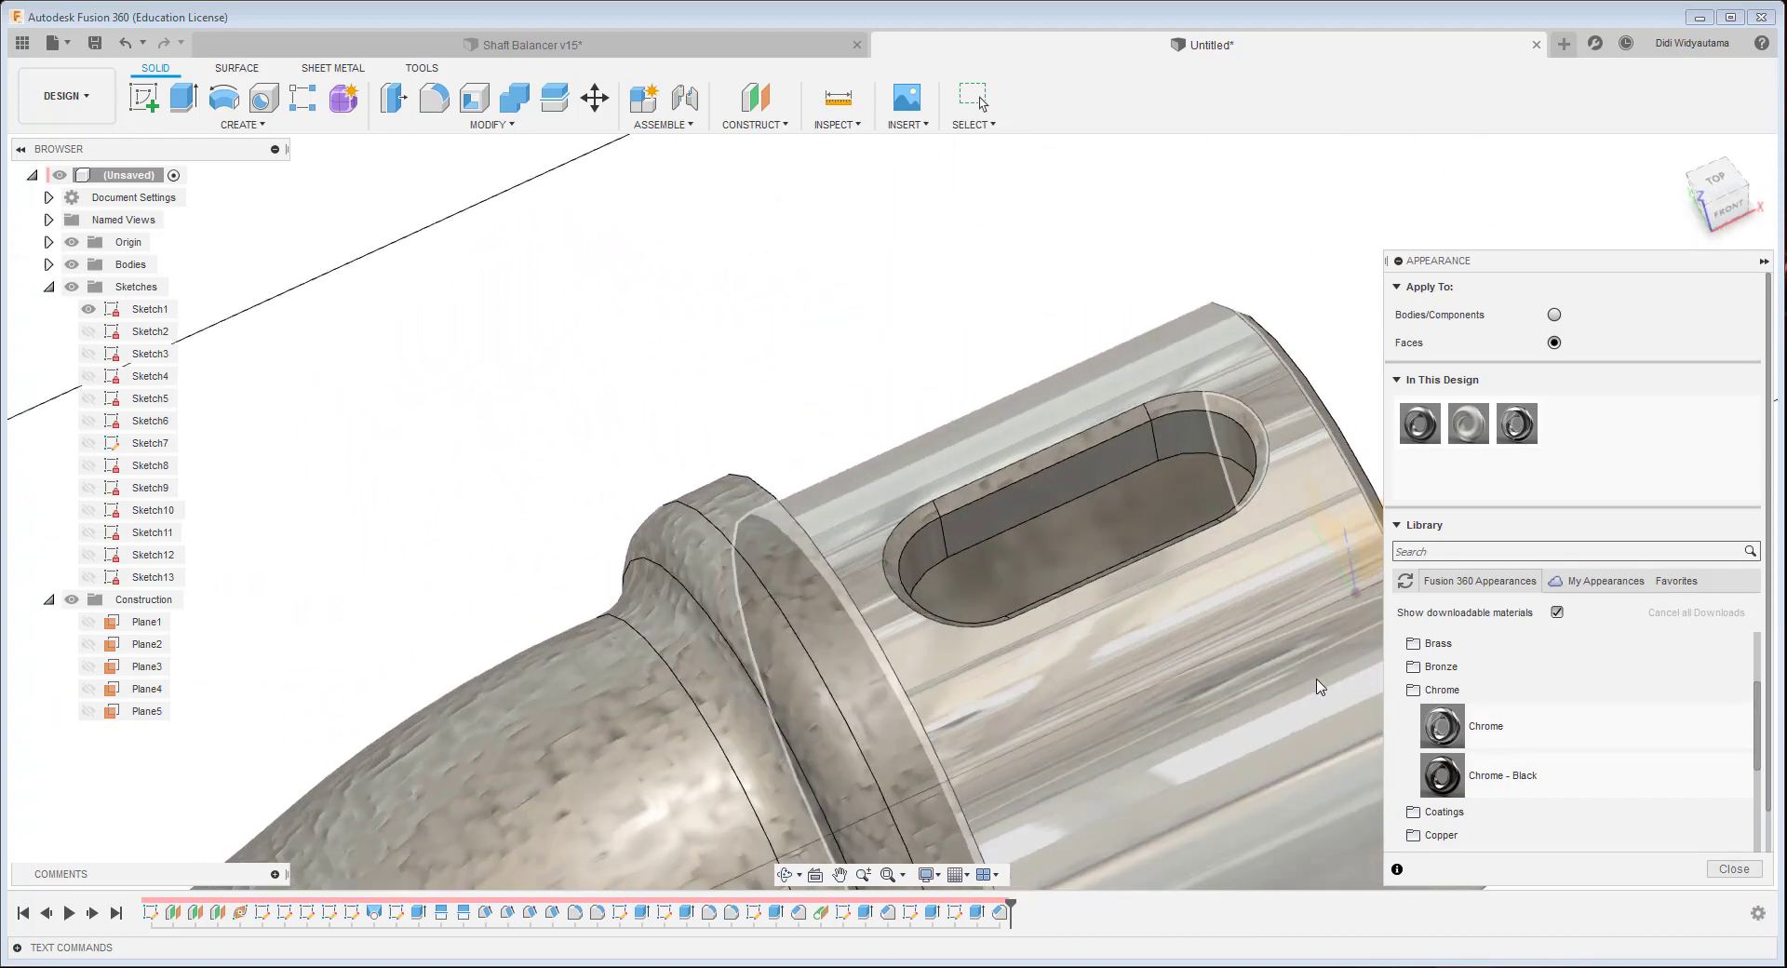
drag(1487, 731, 1194, 603)
drag(1466, 718, 861, 555)
drag(1523, 721, 707, 599)
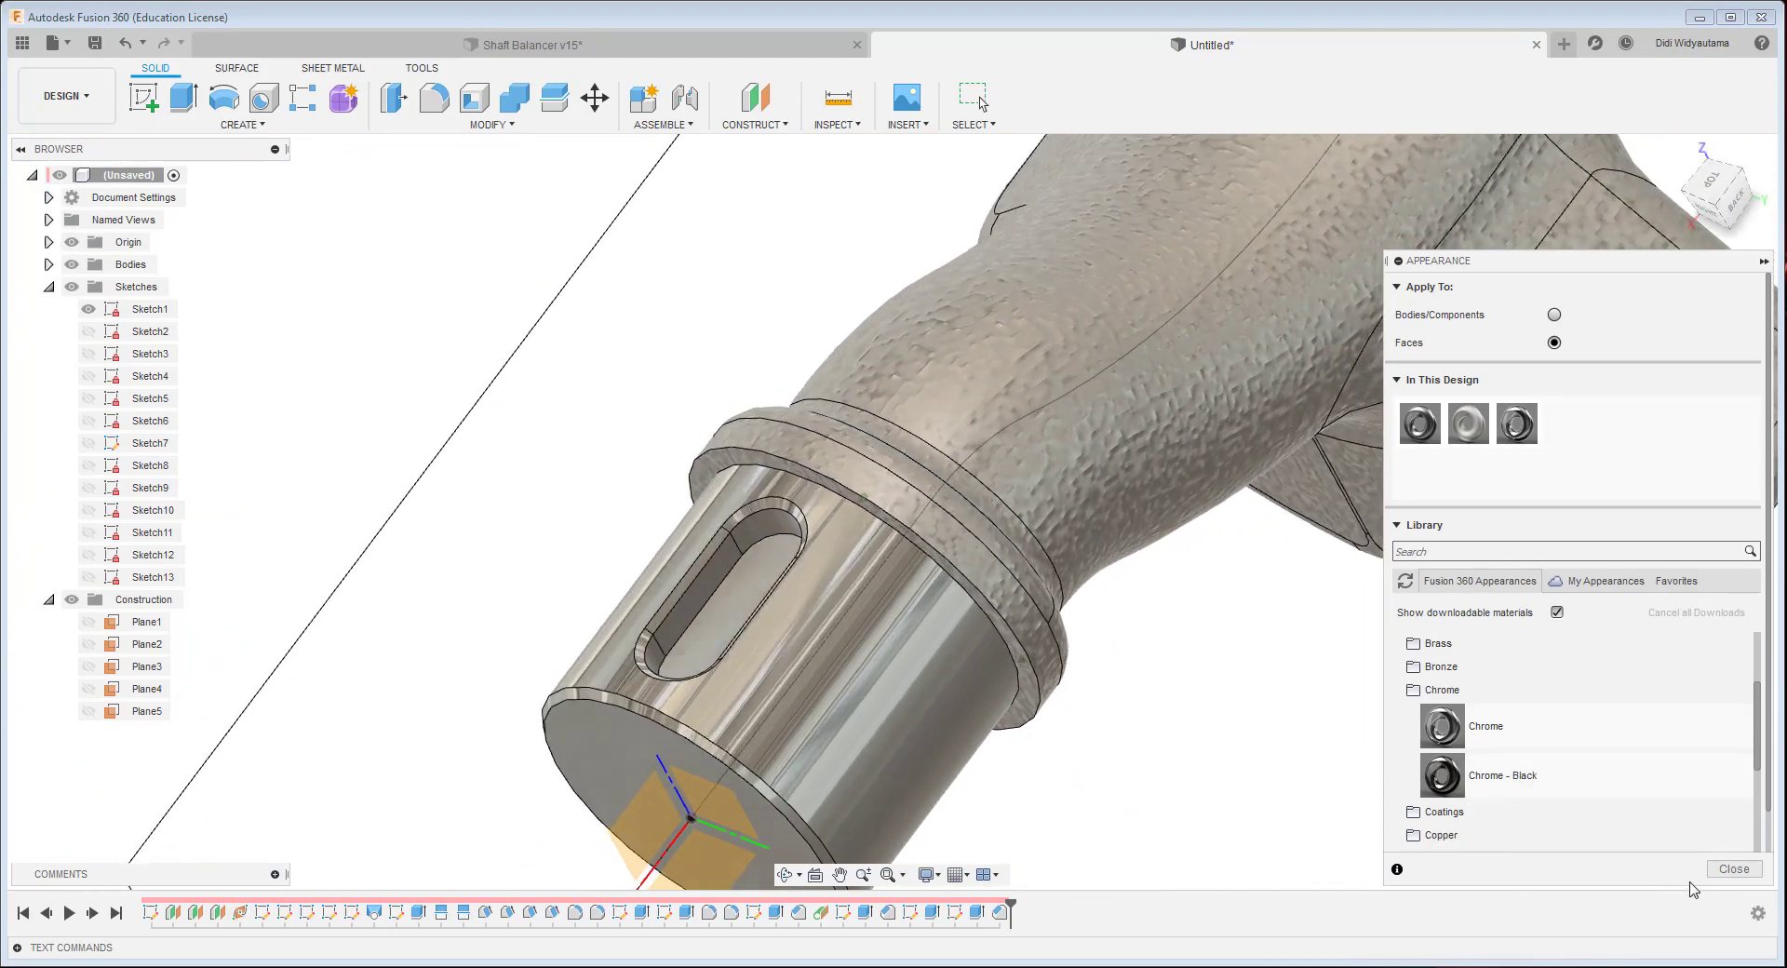
click(1734, 869)
- Hide Sketch1 and the origin geometry so that only the shaft body is displayed
shift+middle_drag(1247, 561, 1775, 218)
click(1726, 214)
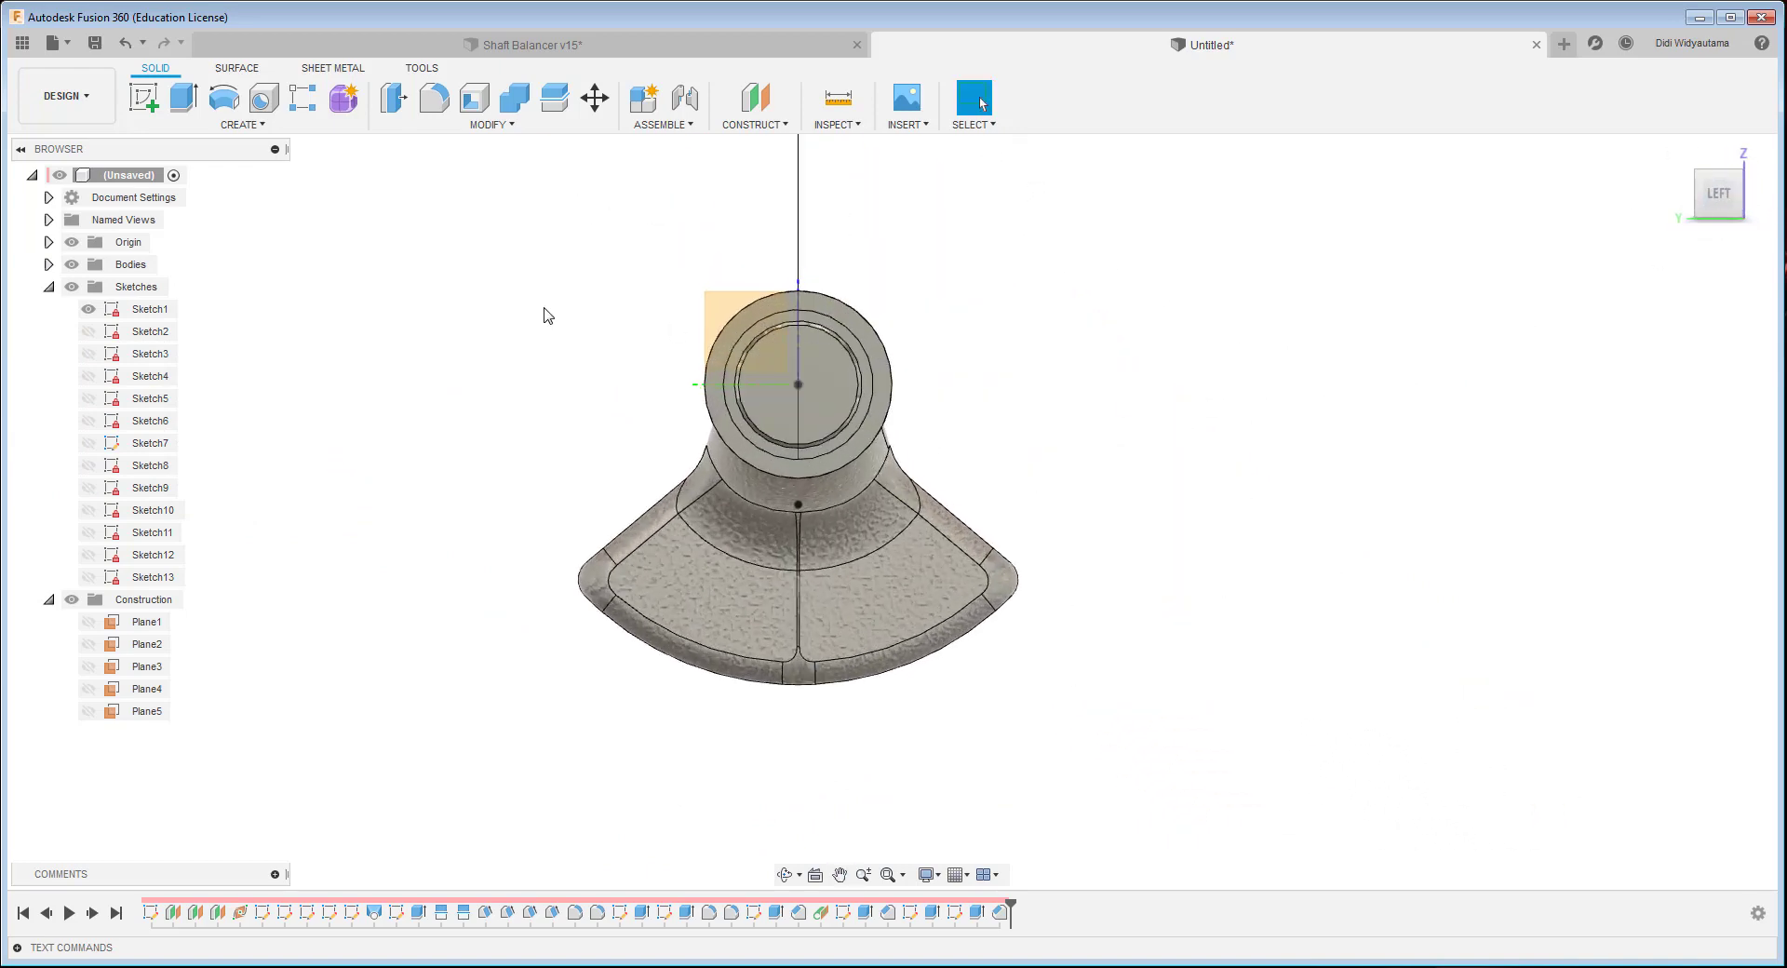
shift+middle_drag(204, 321, 97, 312)
click(89, 309)
mouse_move(730, 316)
shift+middle_down()
mouse_move(375, 342)
mouse_move(81, 258)
shift+middle_up()
click(72, 242)
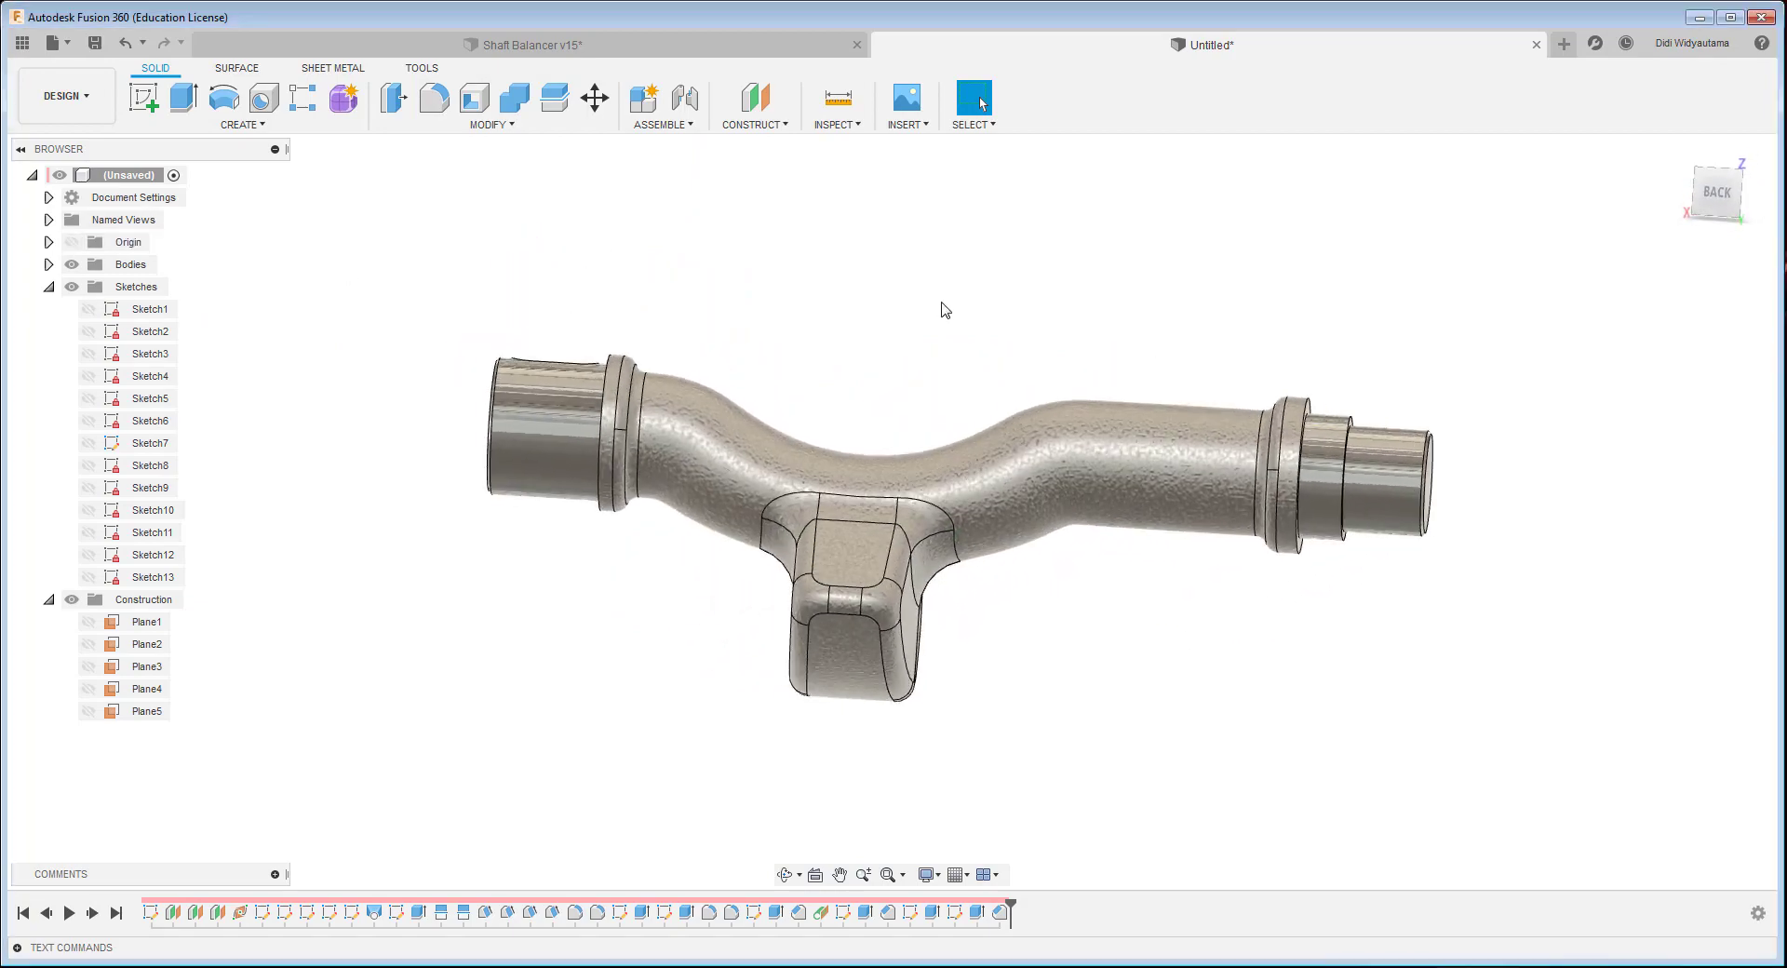
shift+middle_drag(946, 310, 1292, 420)
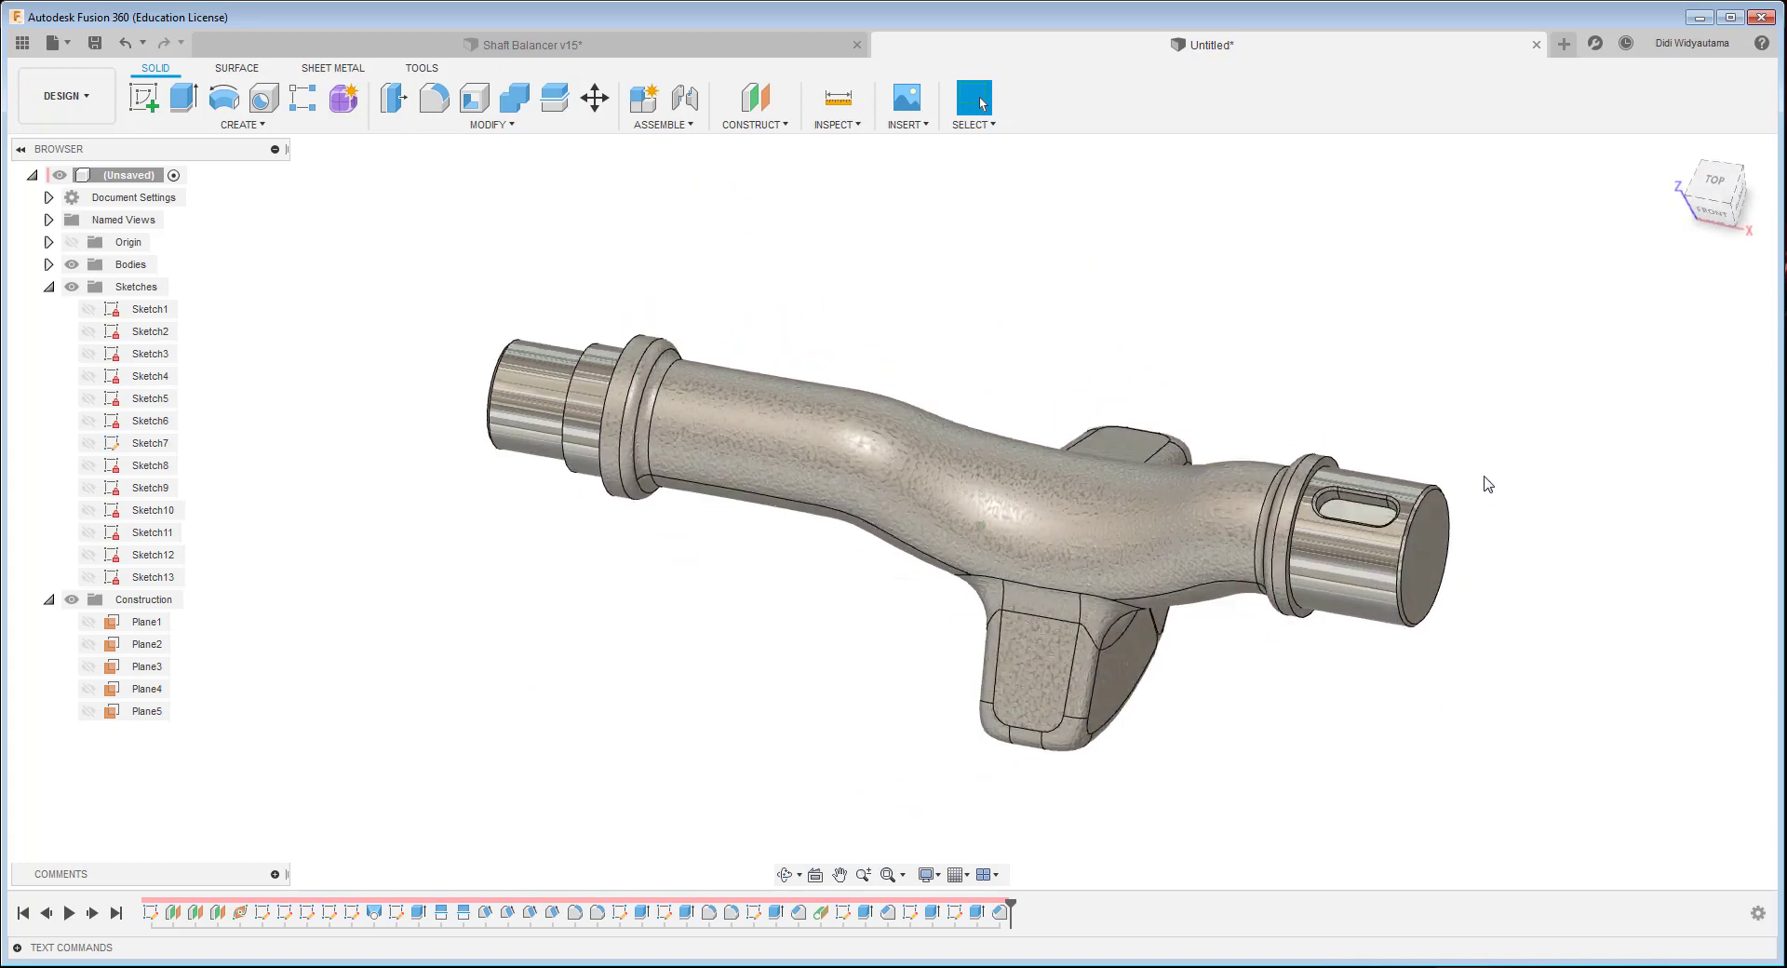